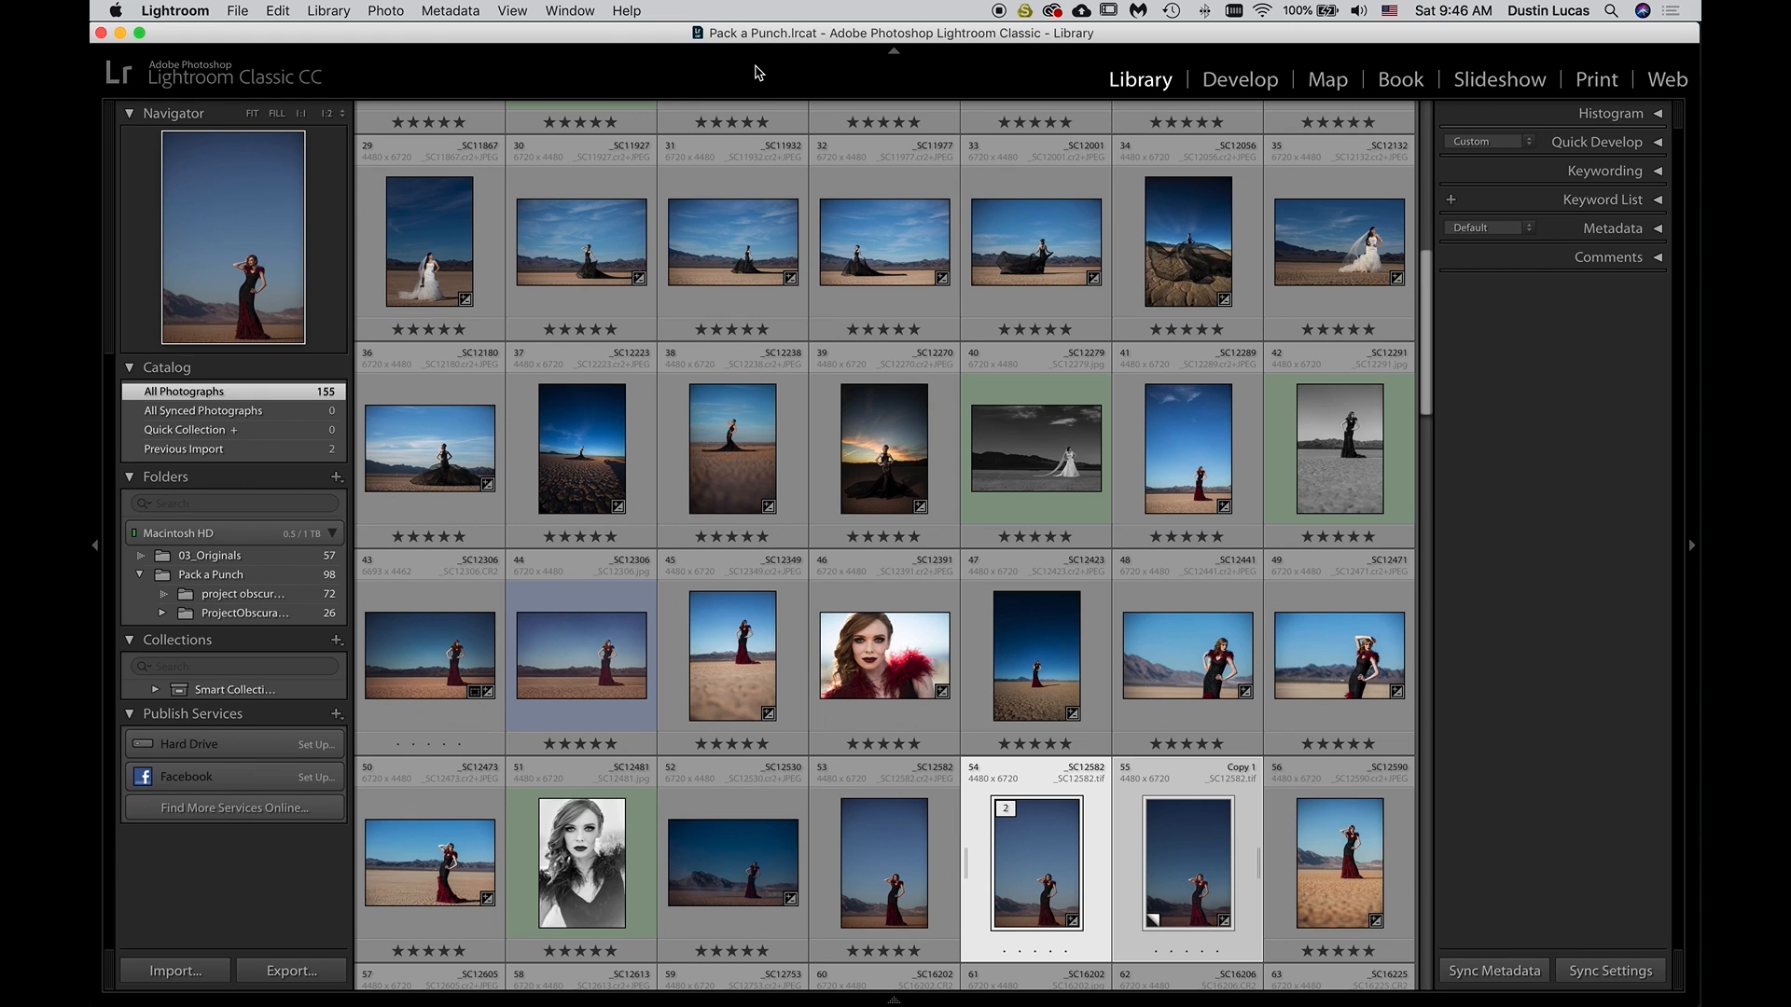
Compare the original _SC12582.tif with its darker virtual copy side by side, and view the original in the Develop module
key(c)
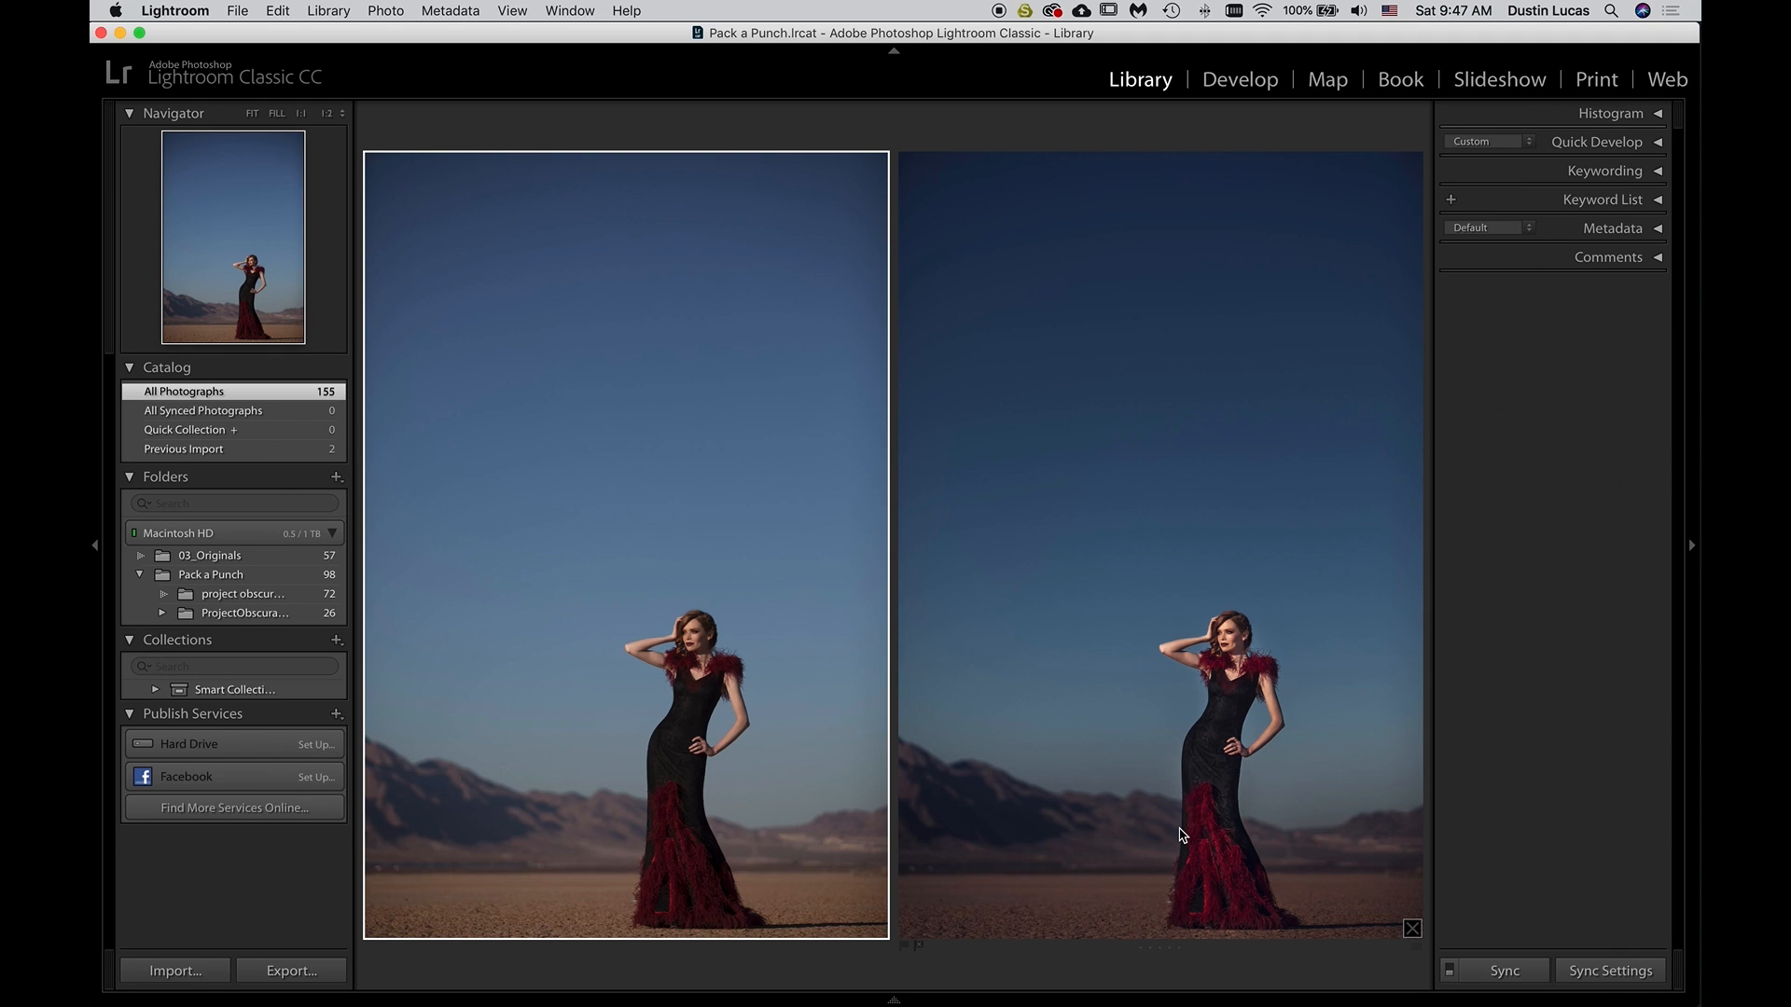
key(d)
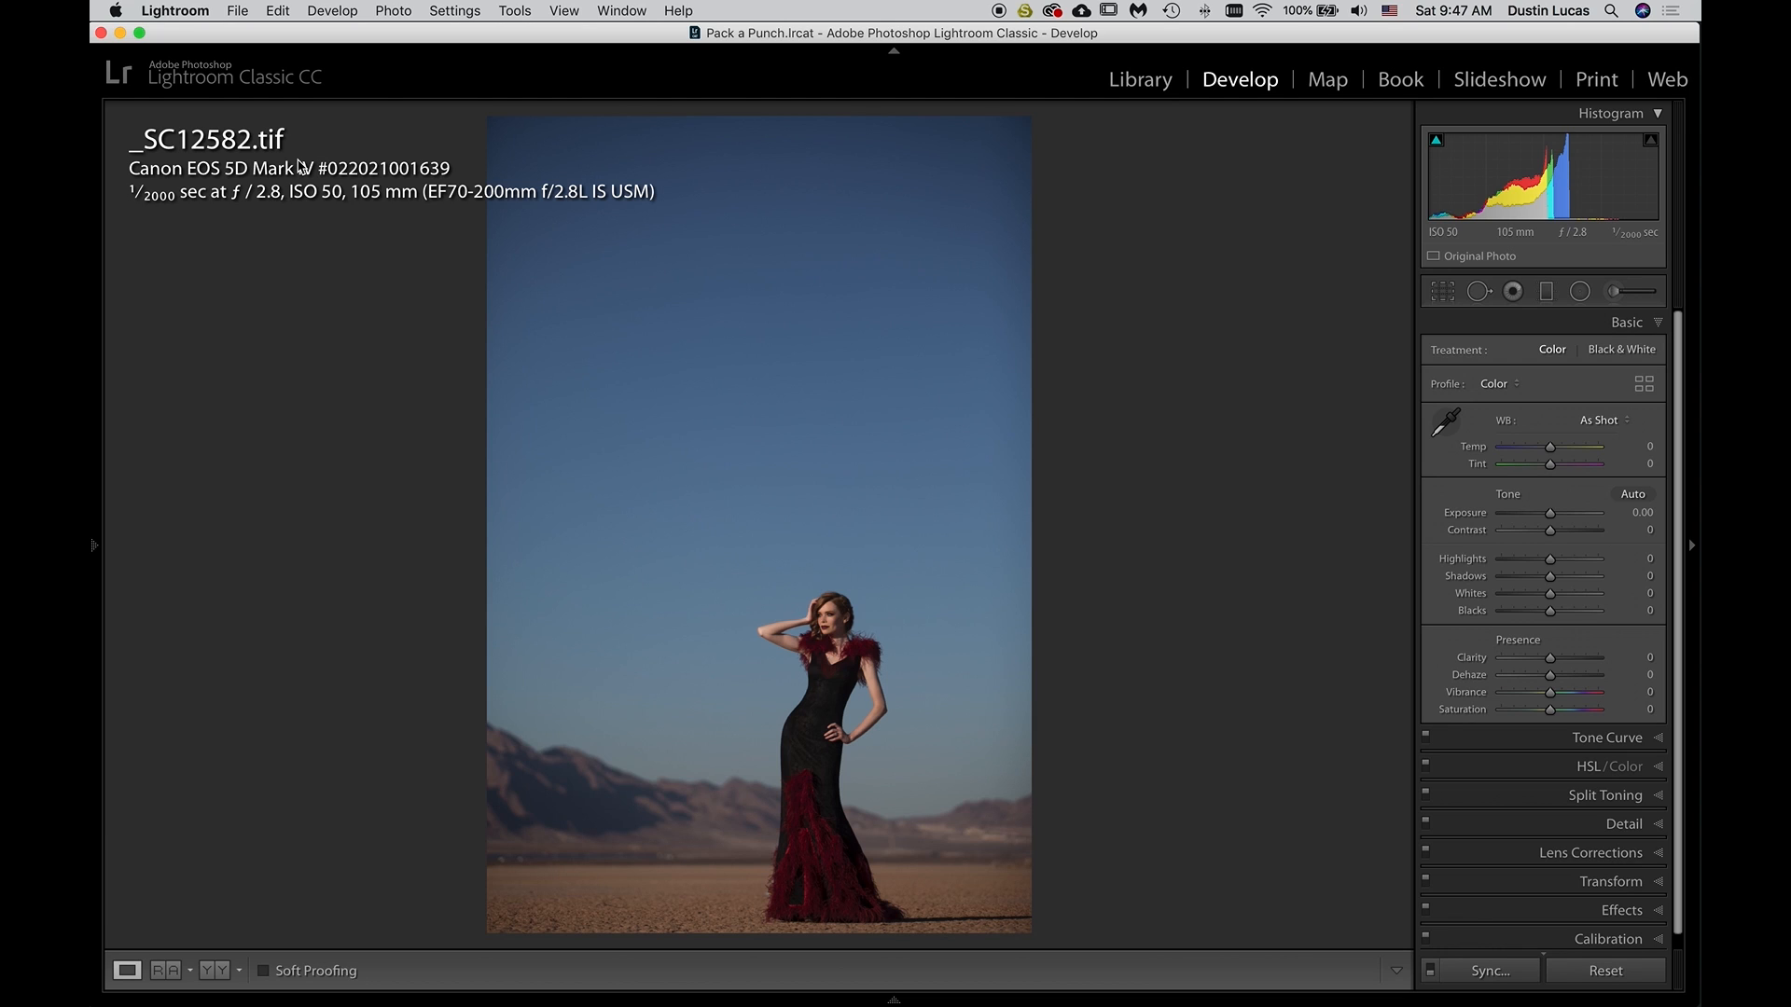
key(g)
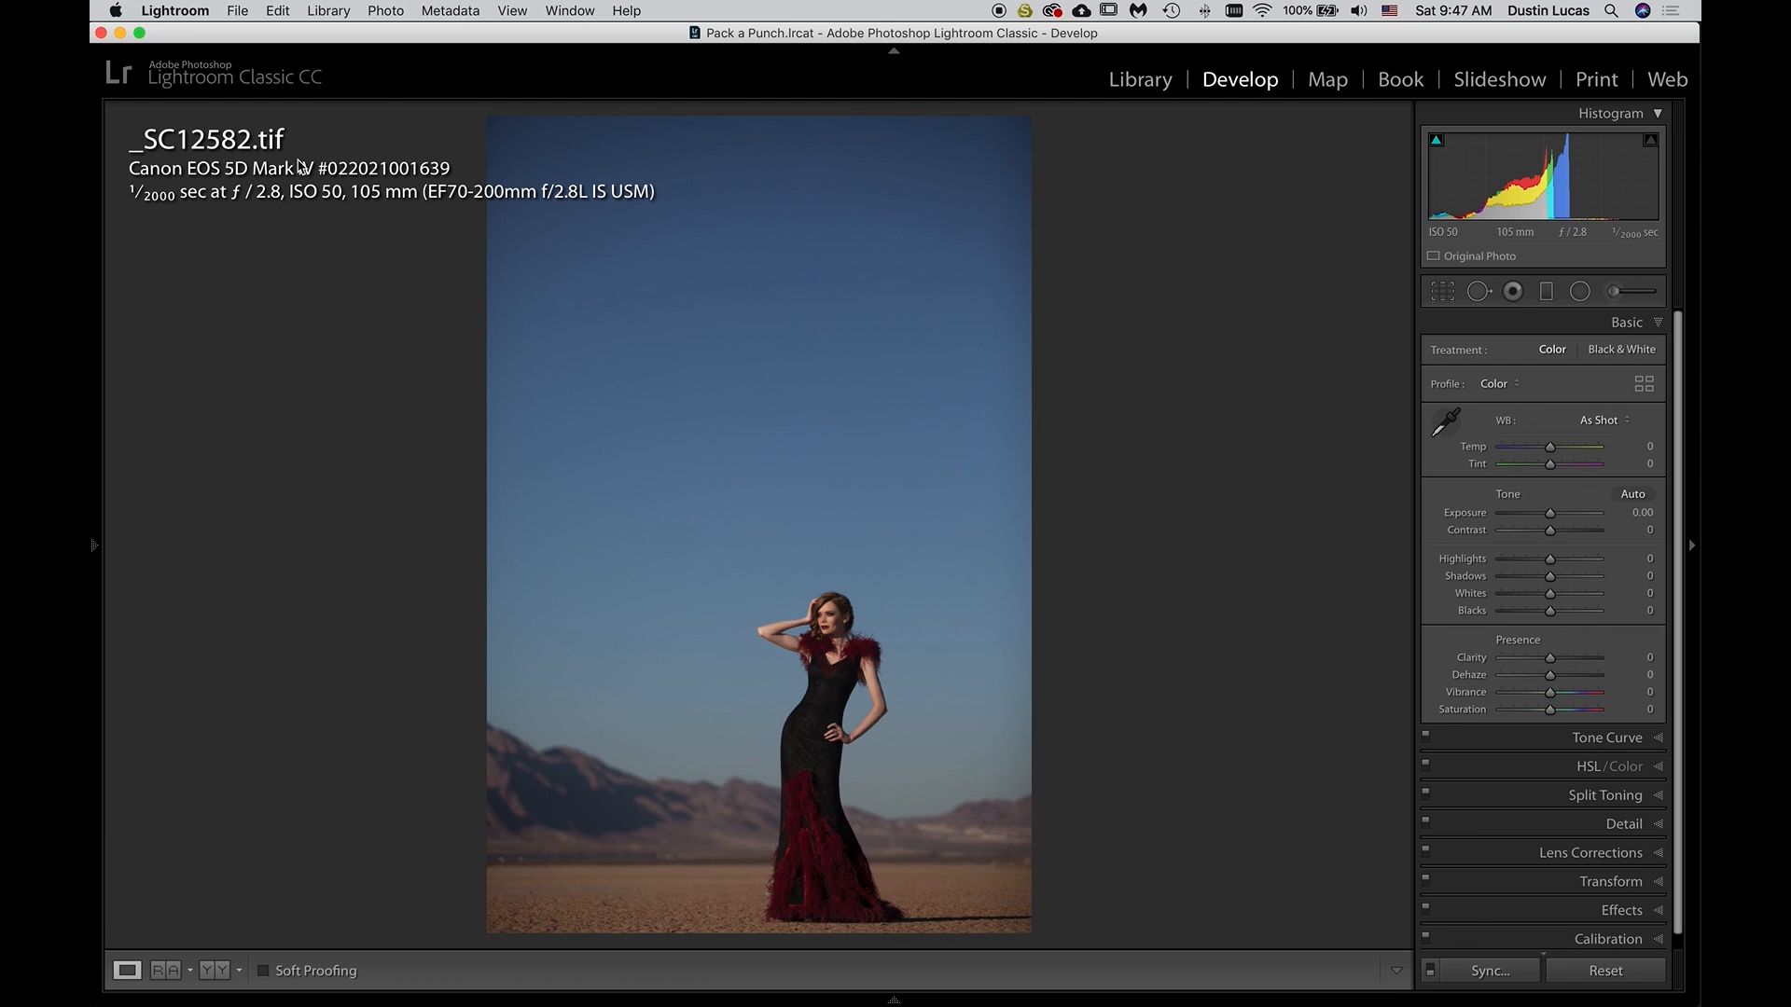
Compare the raw _SC12582.cr2 with the original _SC12582.tif side by side
click(898, 854)
super+click(995, 903)
key(c)
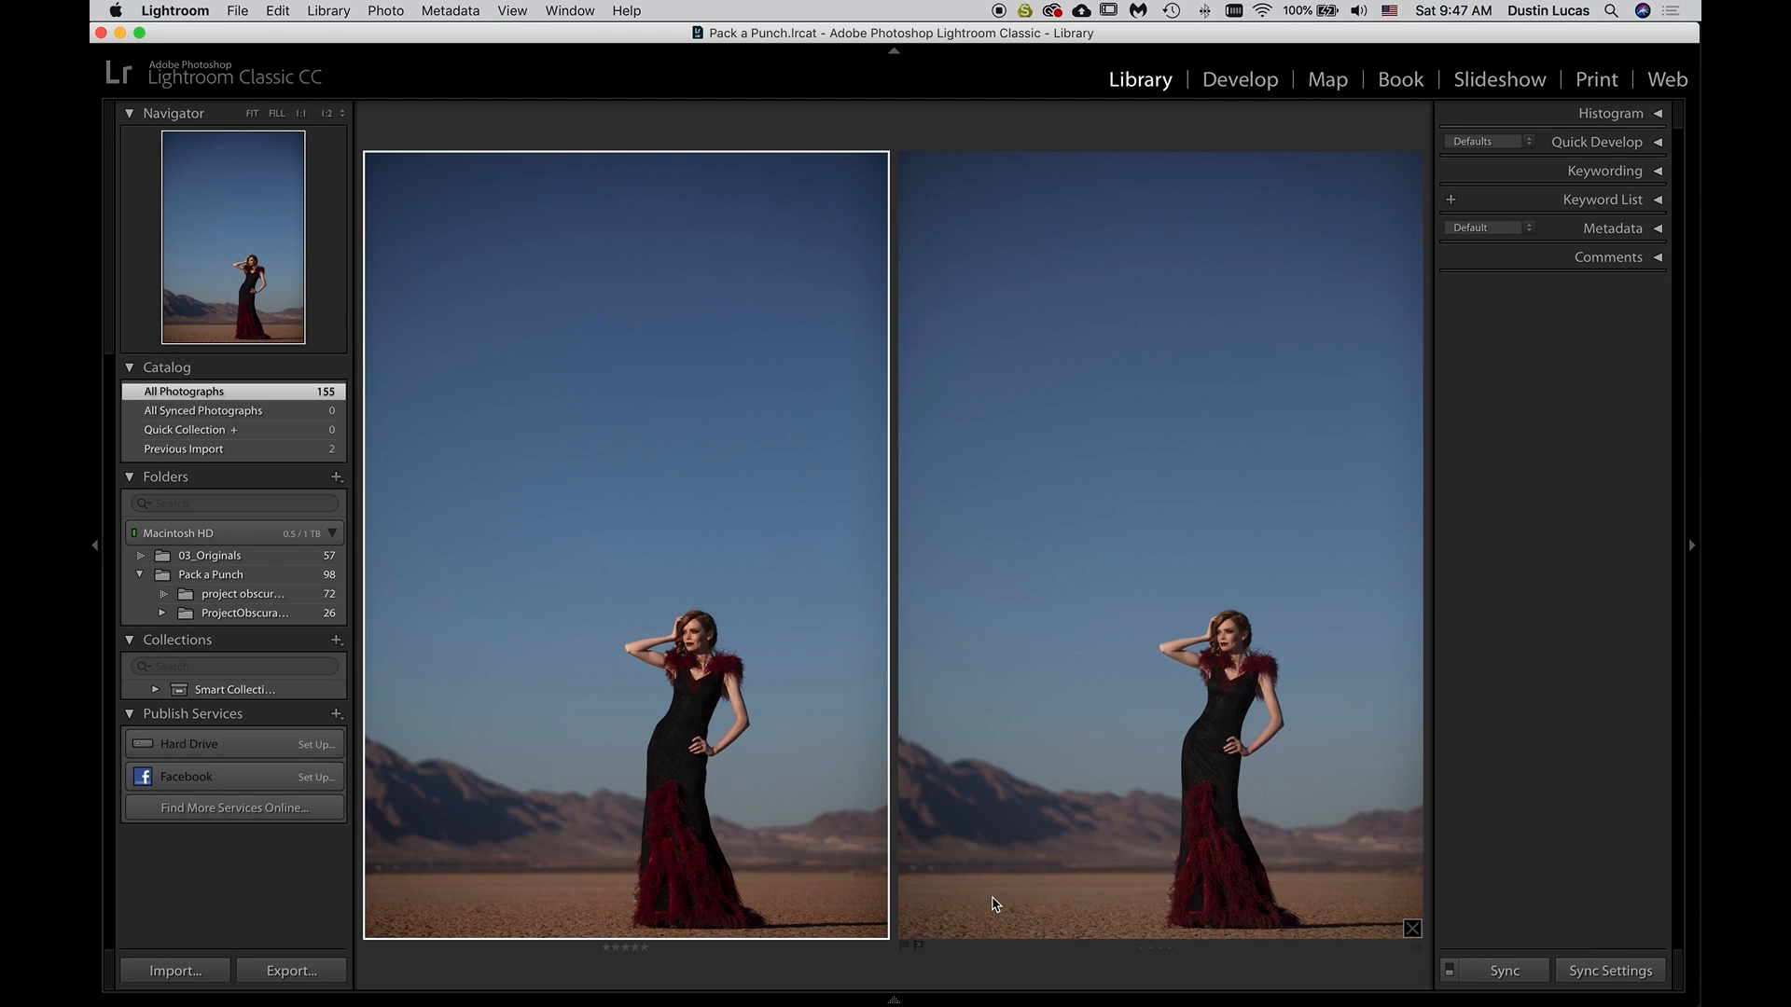
View the photos one at a time with all panels hidden, flipping repeatedly between _SC12582.cr2 and _SC12582.tif to spot differences
key(e)
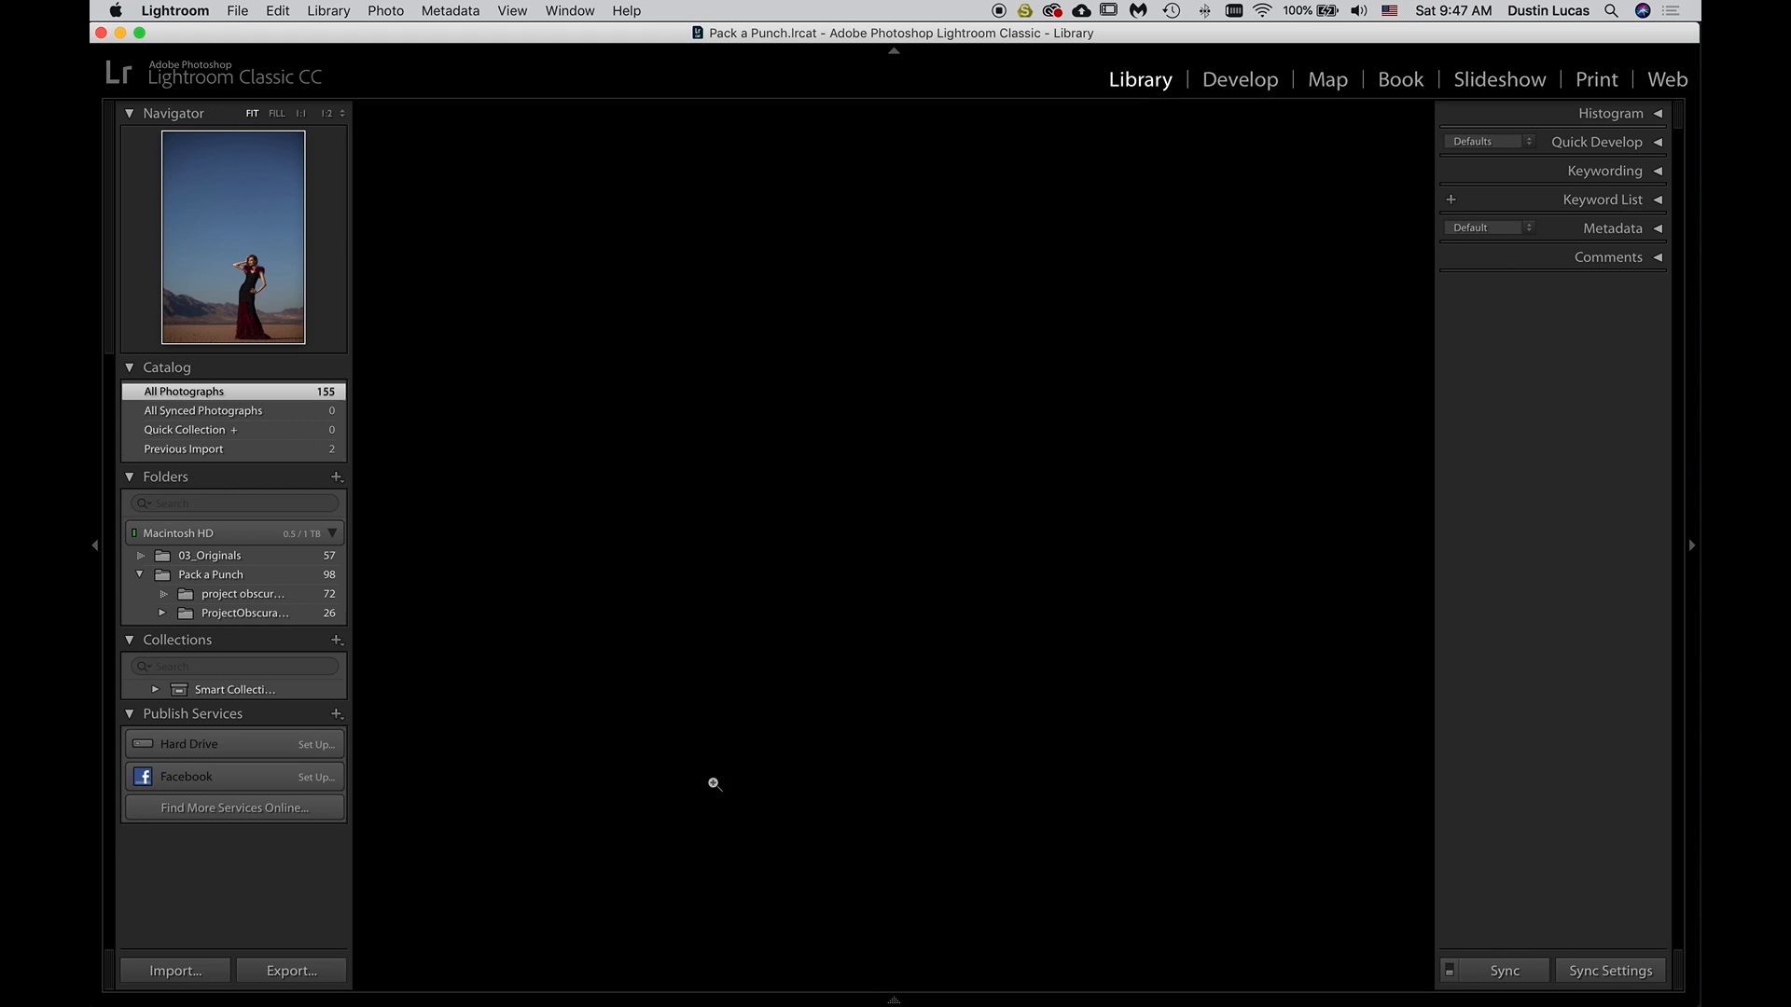
key(shift+Tab)
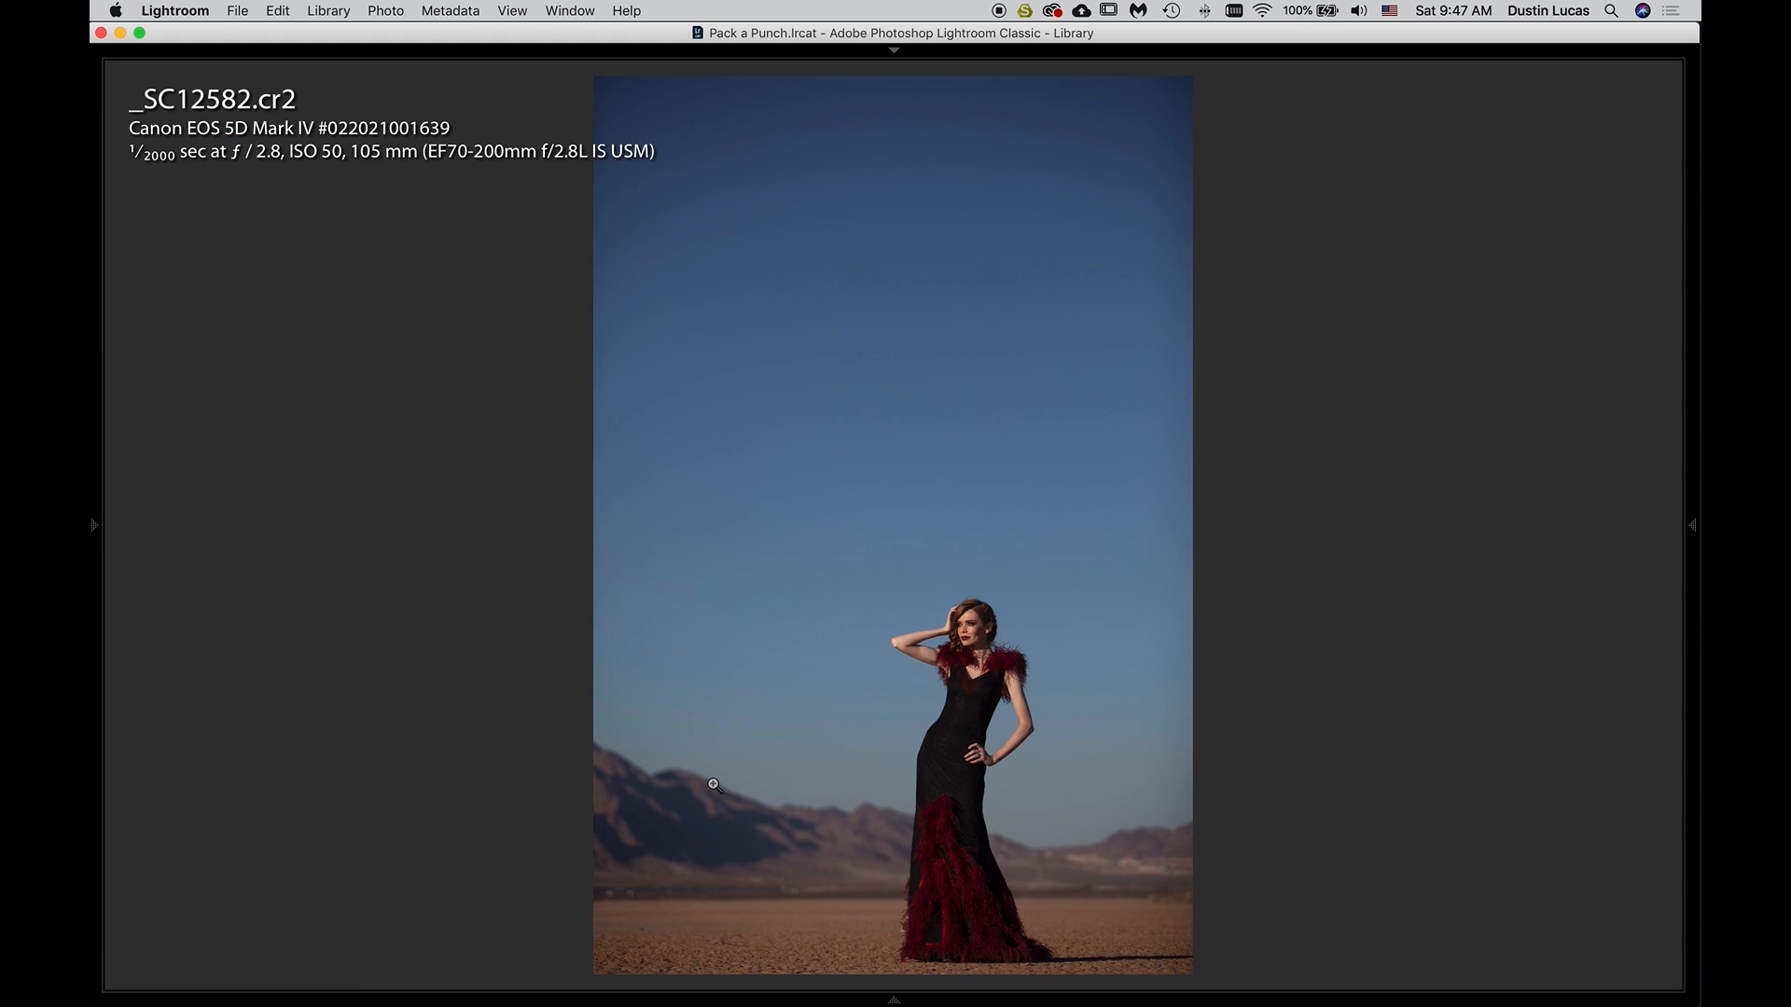
key(Right)
key(Left)
key(Right)
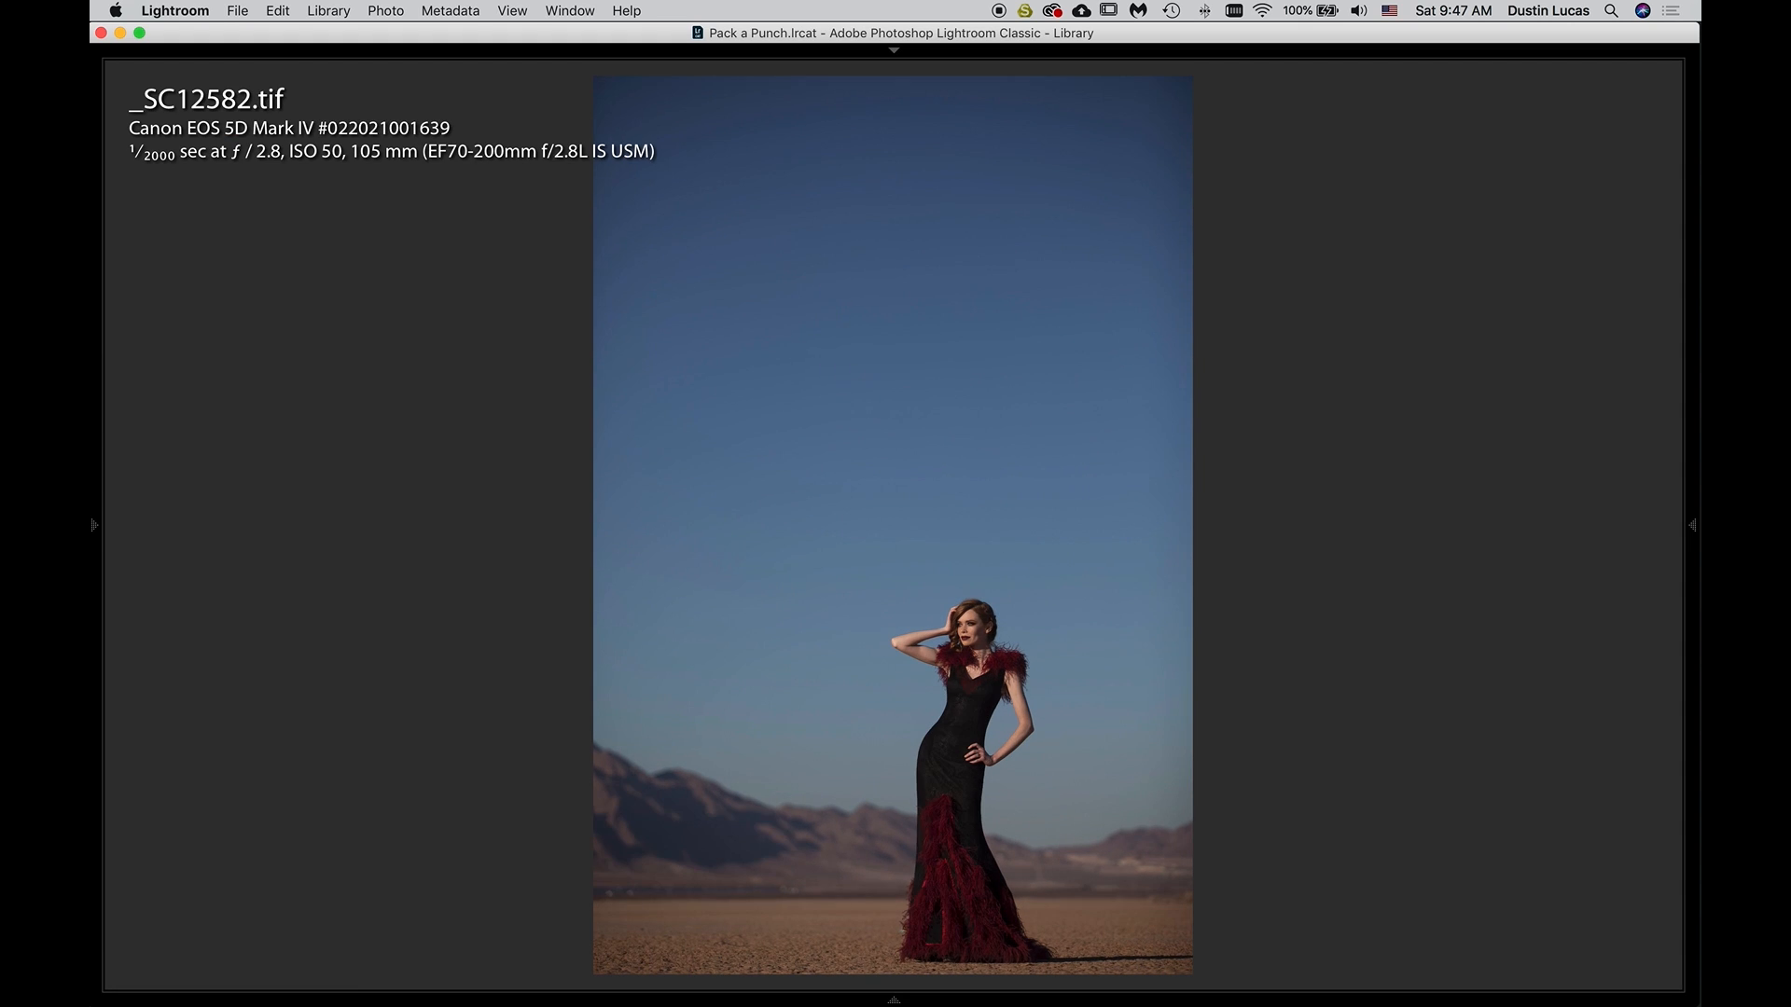
key(Left)
key(Right)
key(Left)
key(Right)
key(Left)
key(Right)
key(Left)
key(Right)
key(Left)
key(Right)
key(Left)
key(Right)
Open the original _SC12582.tif from the grid for developing and set its Exposure to −0.50
key(g)
click(820, 410)
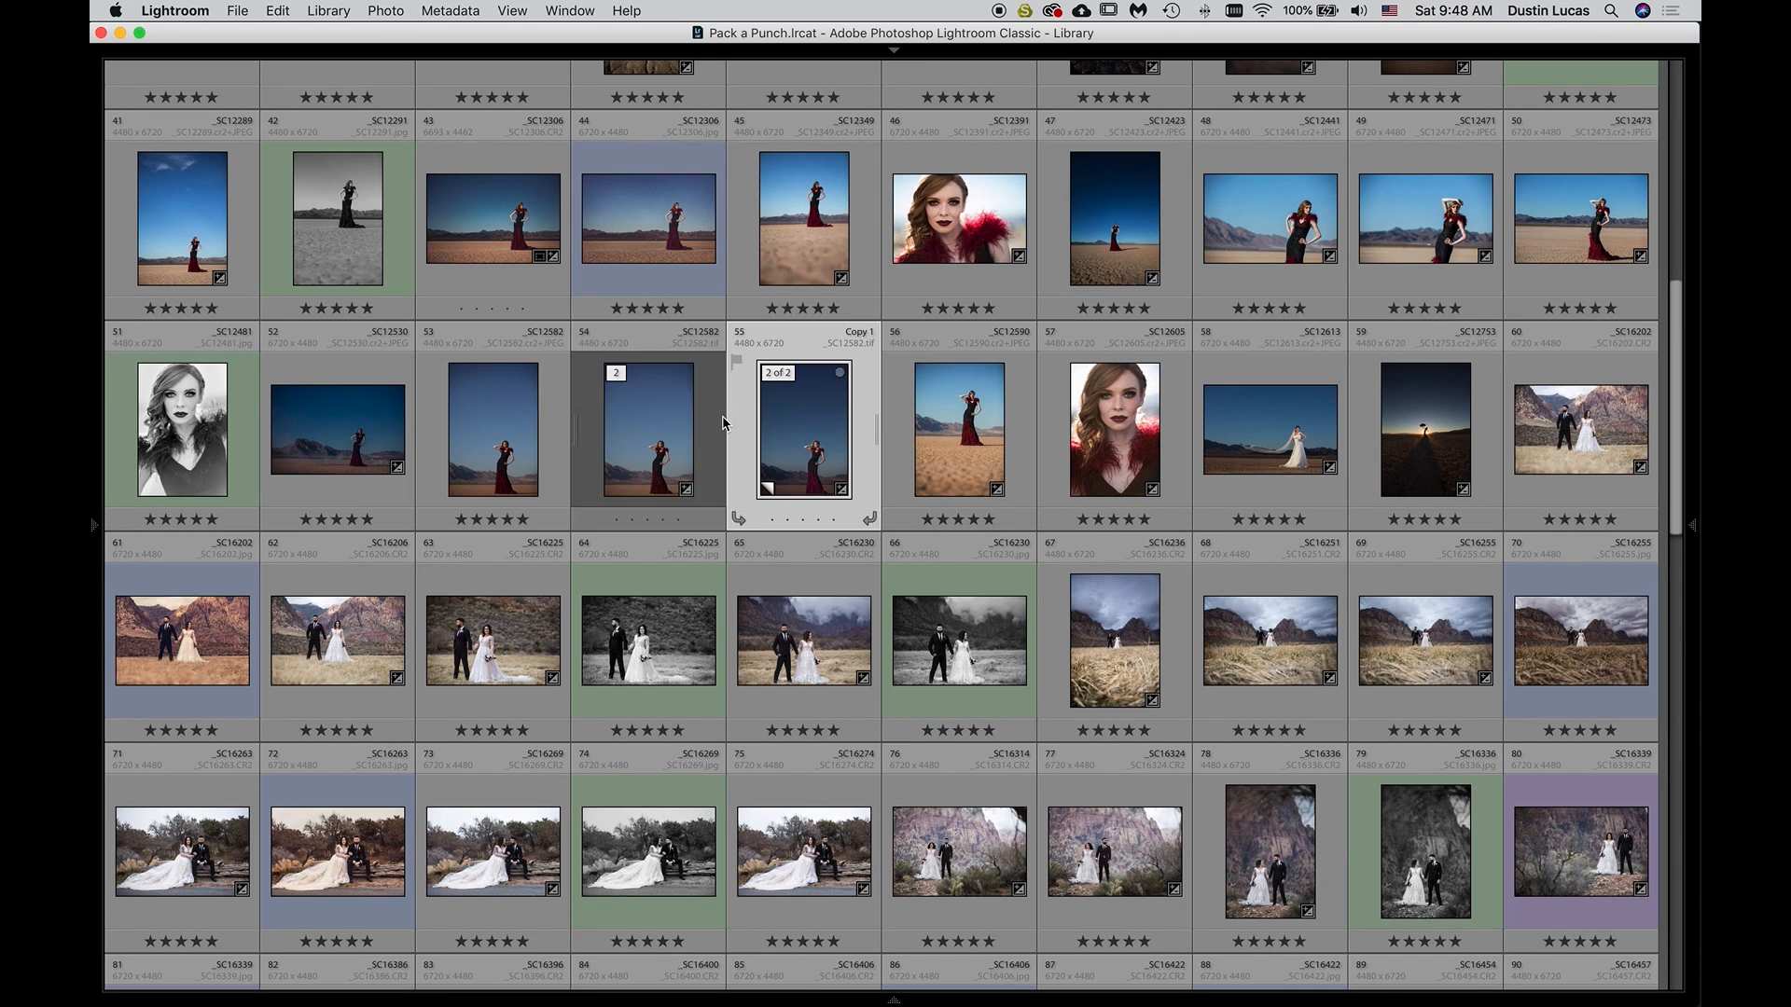
double_click(672, 421)
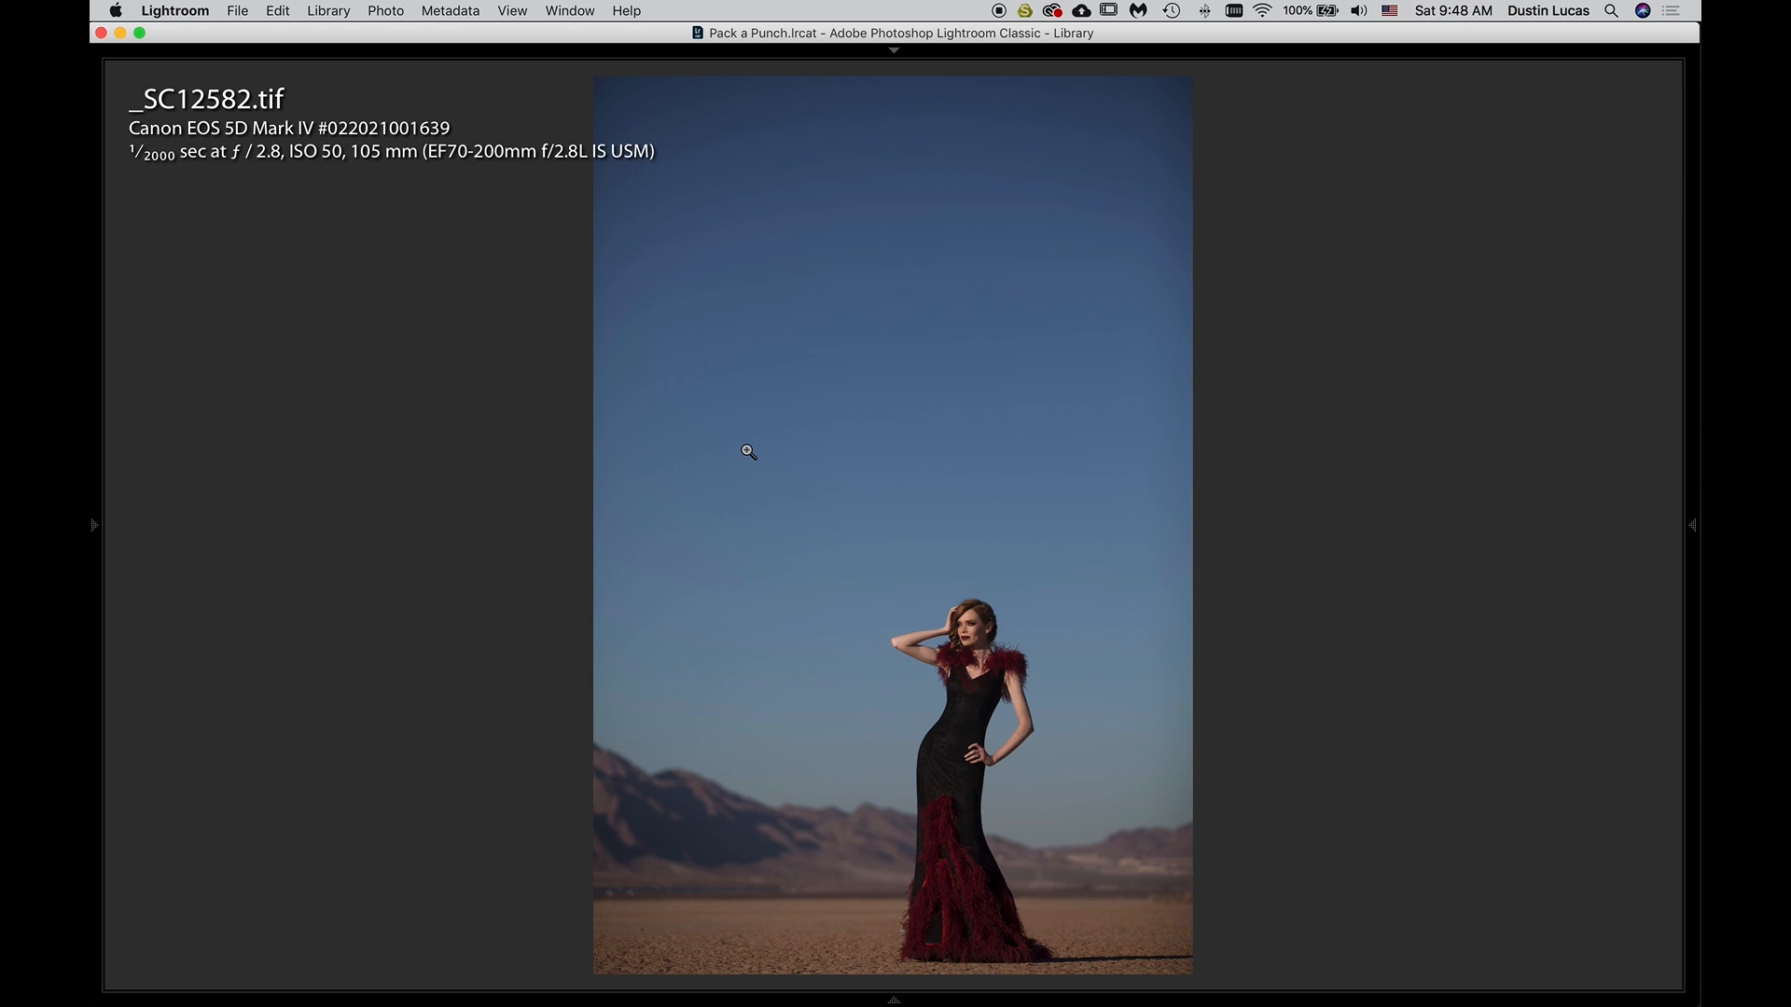
key(d)
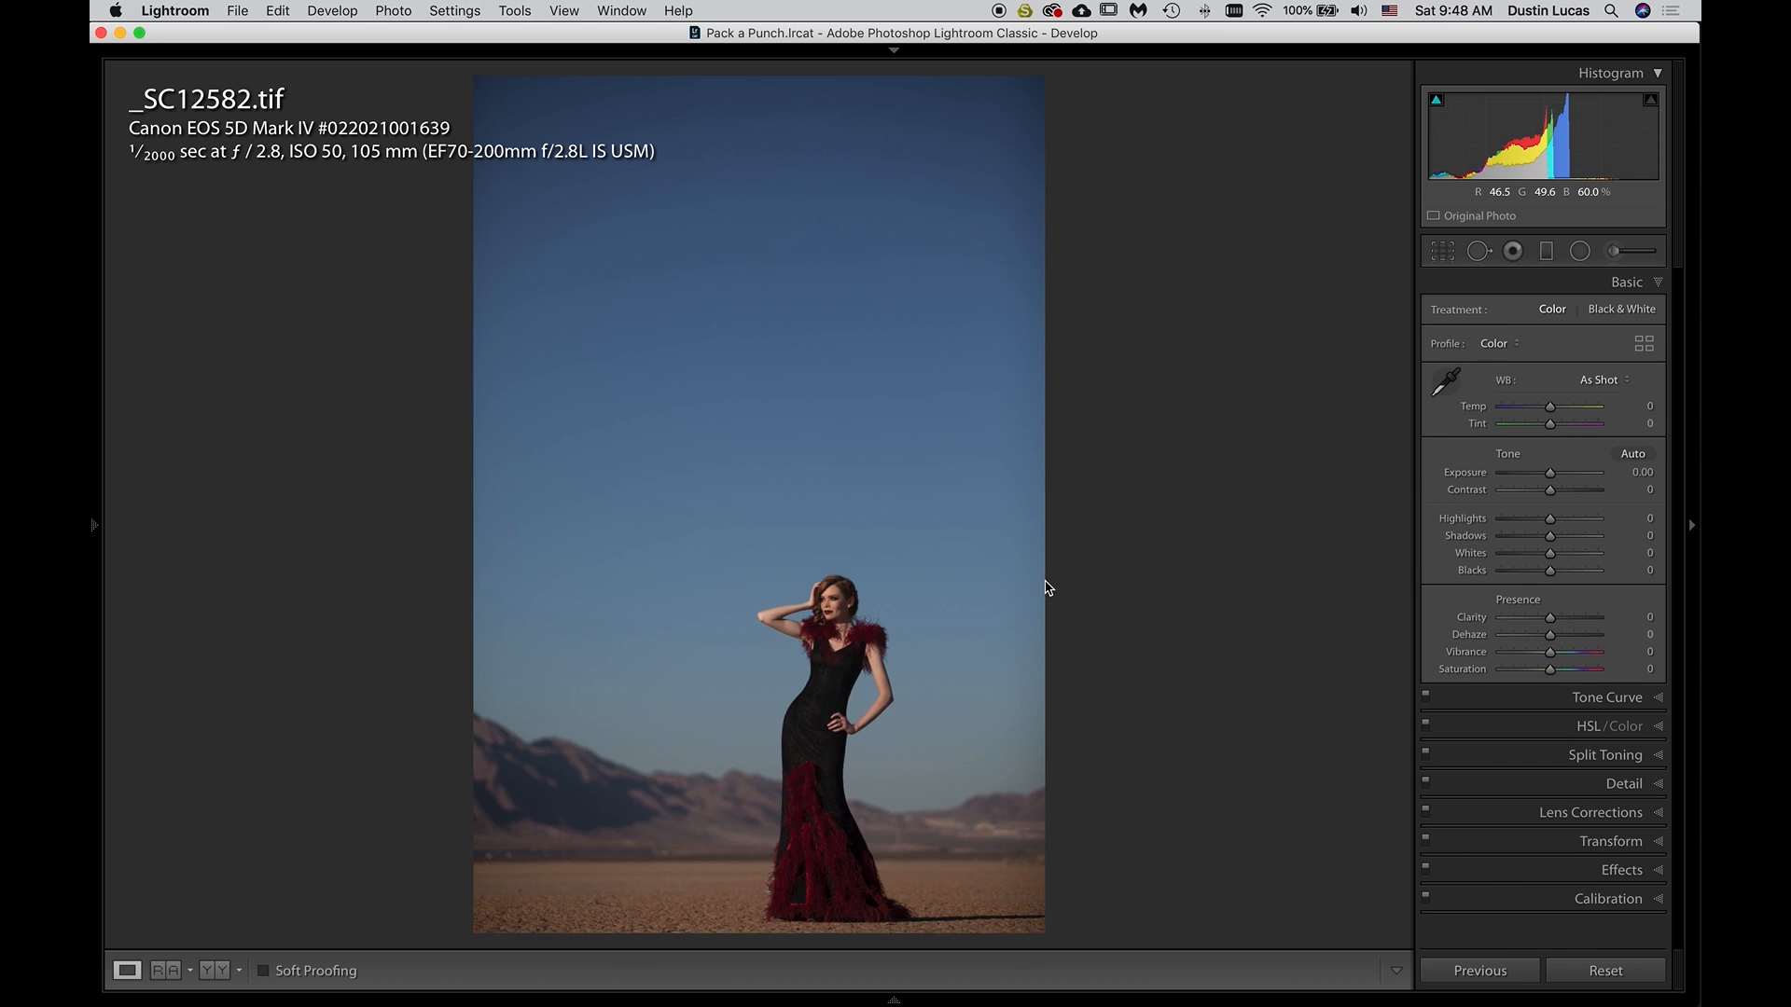
drag(1543, 472, 1538, 474)
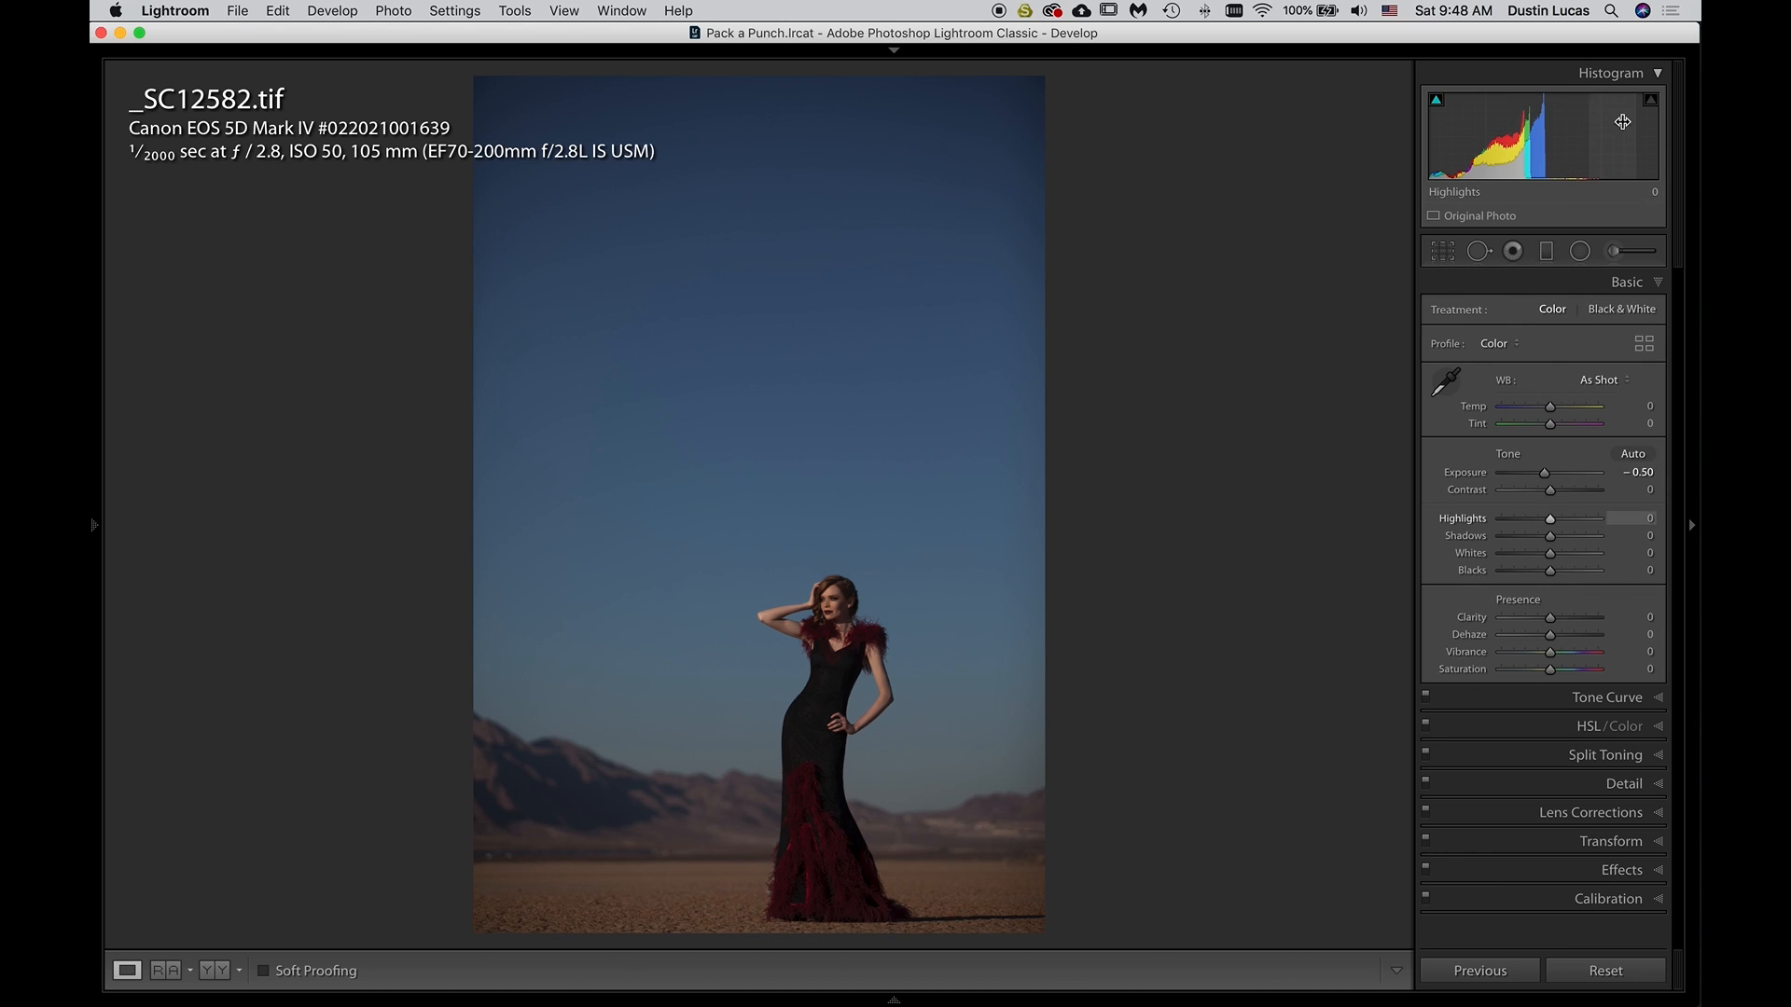
Check the raw photo's histogram against that of the TIFF, and collapse the Histogram panel
double_click(1536, 158)
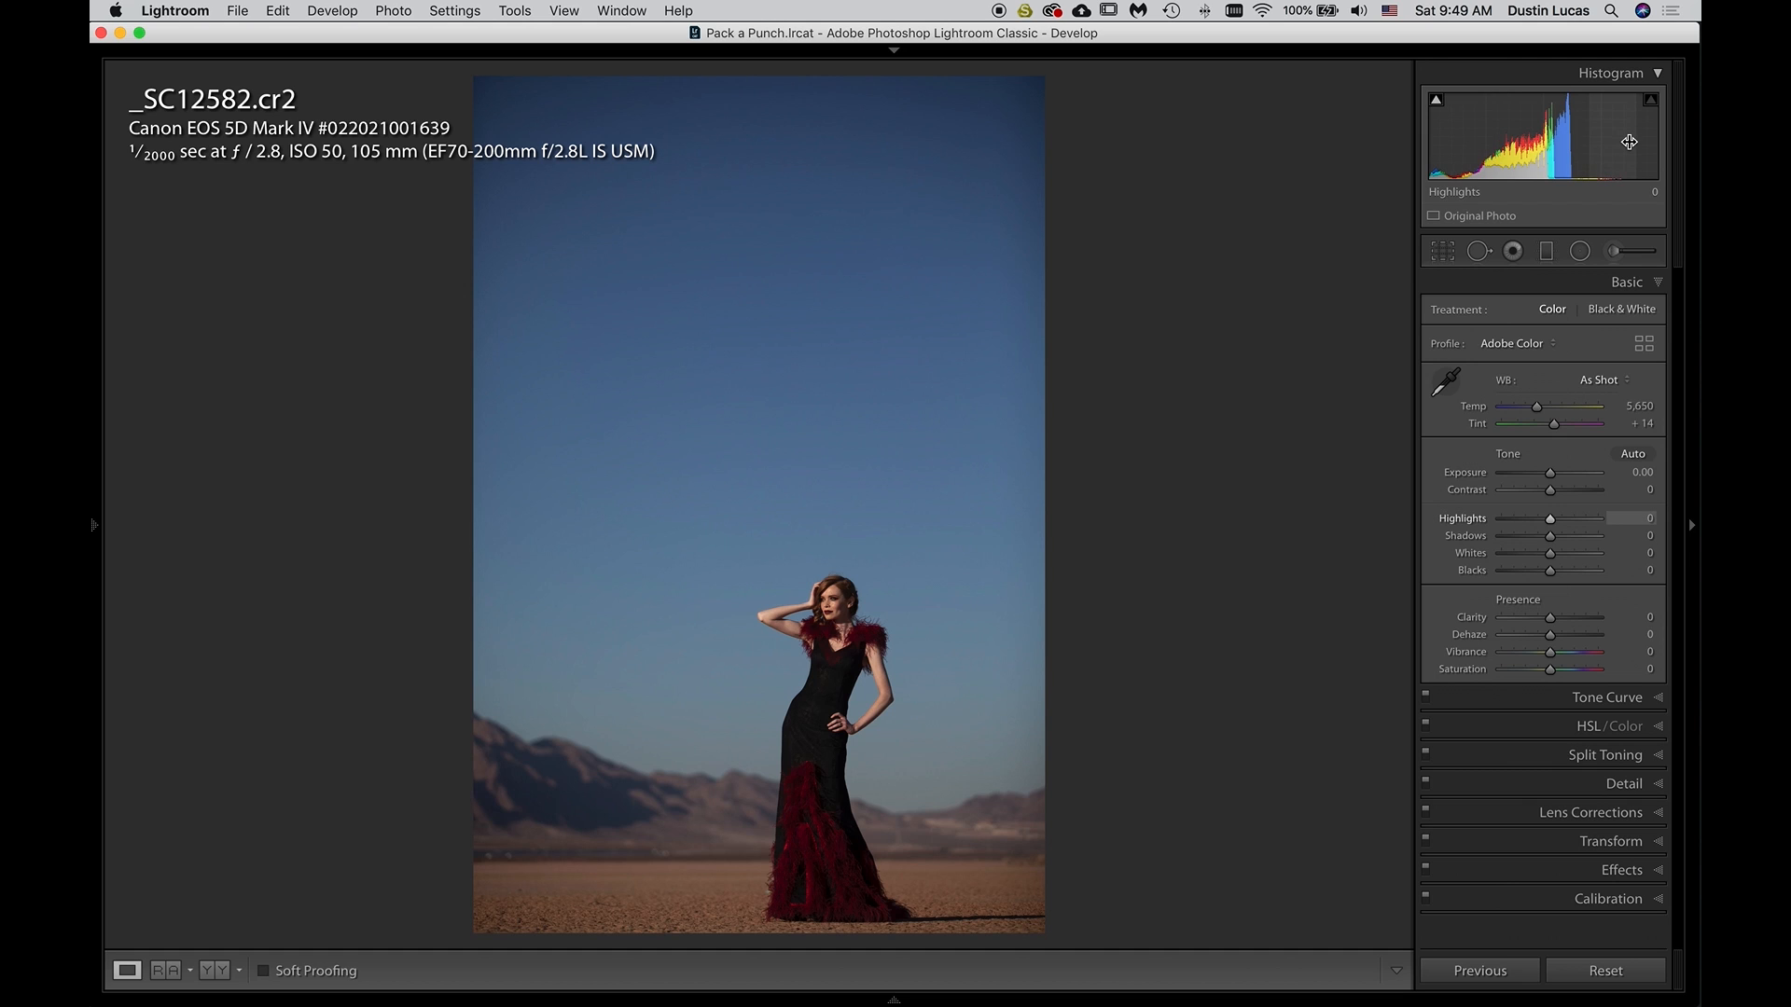
key(Right)
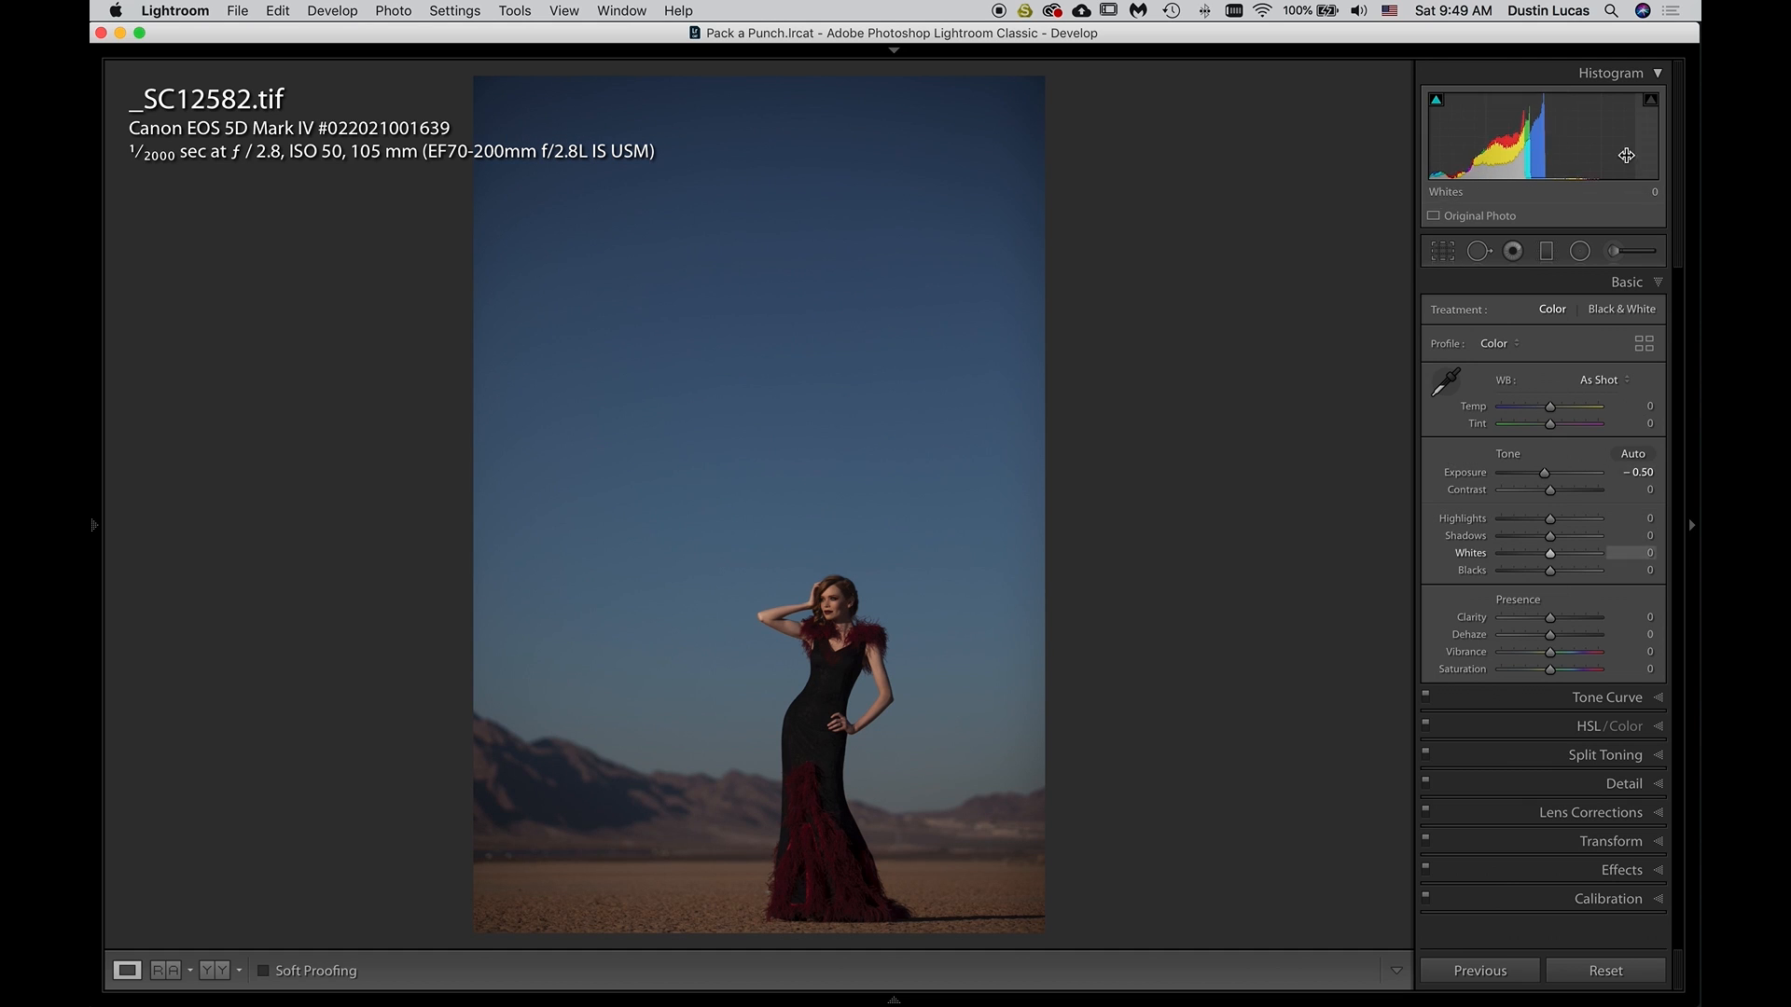
click(1655, 79)
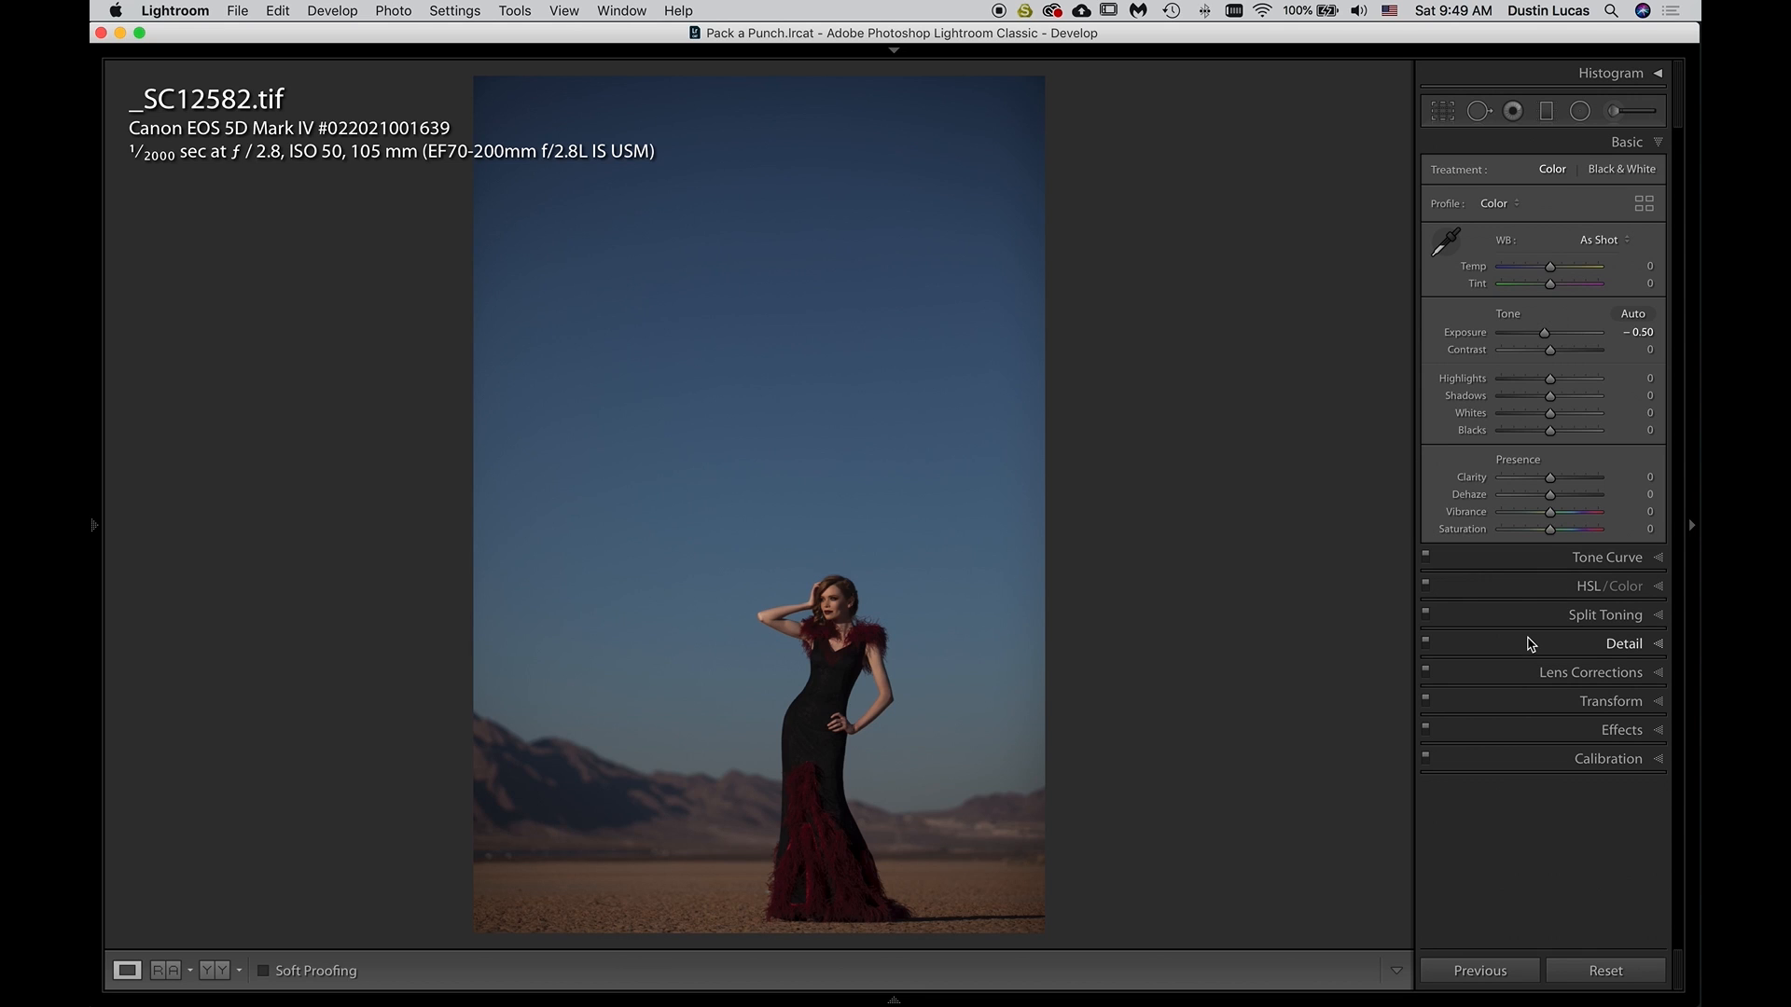
Enable lens profile corrections on the TIFF using the Canon make and the Canon EF 70-200mm profile
click(1517, 674)
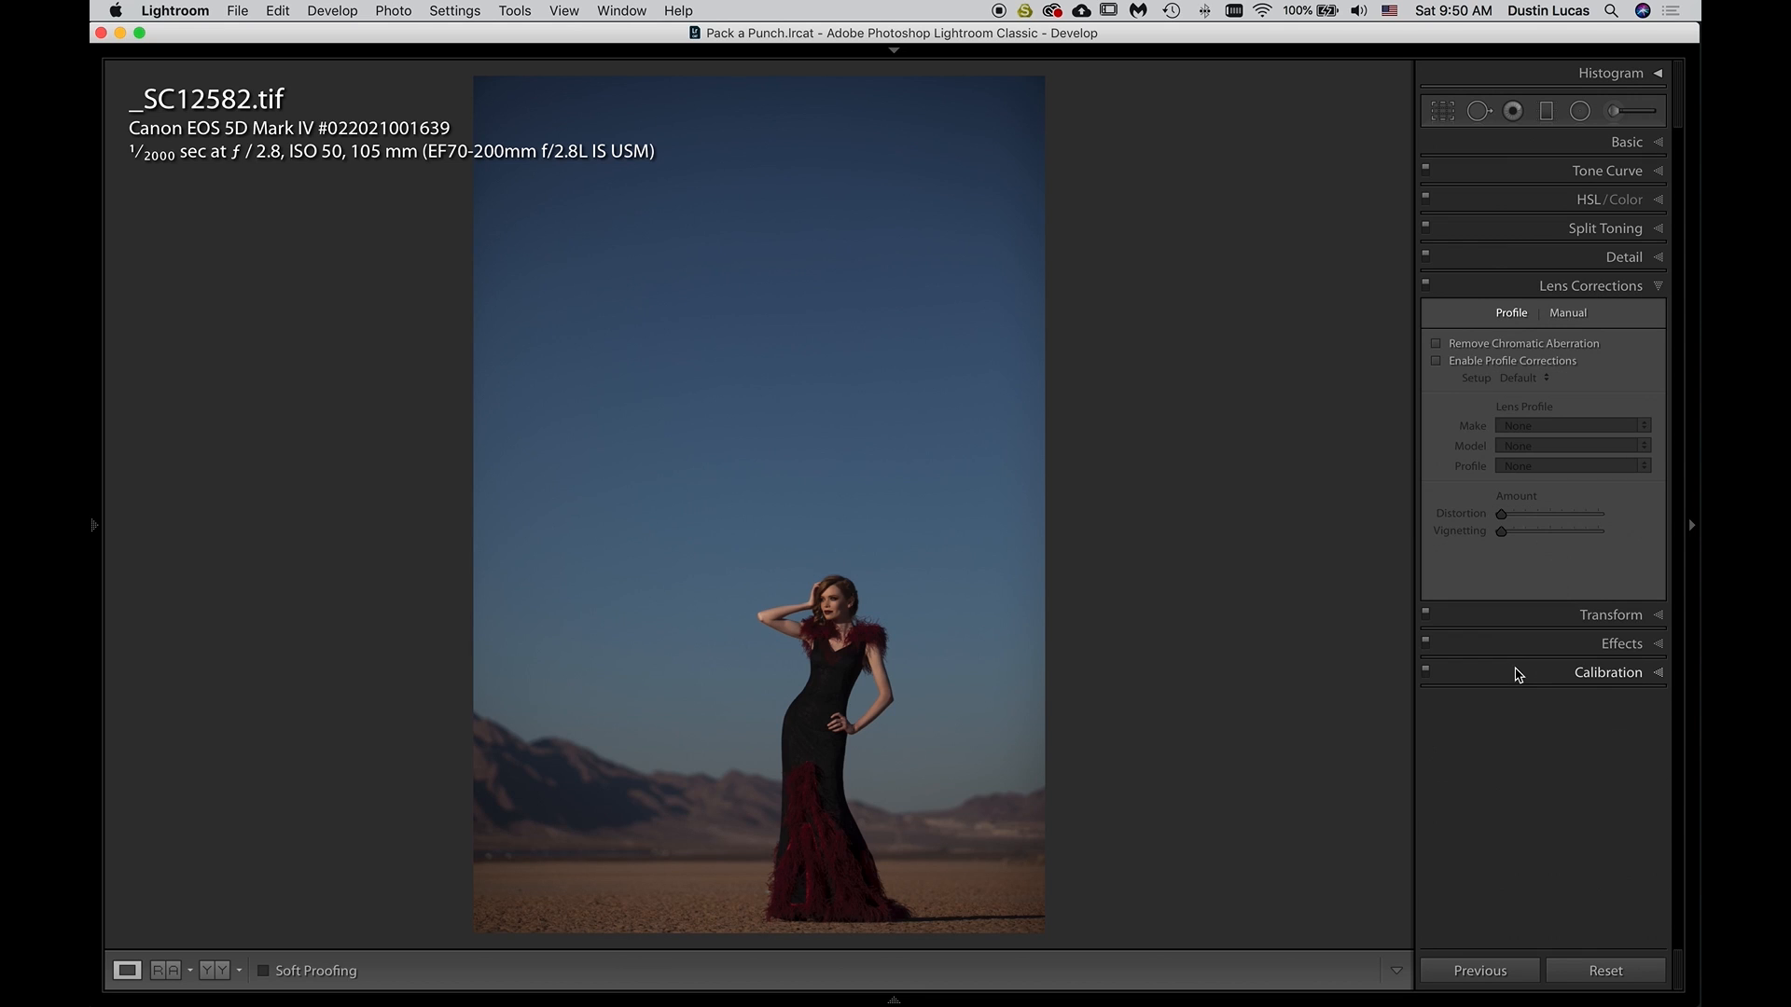
click(1469, 366)
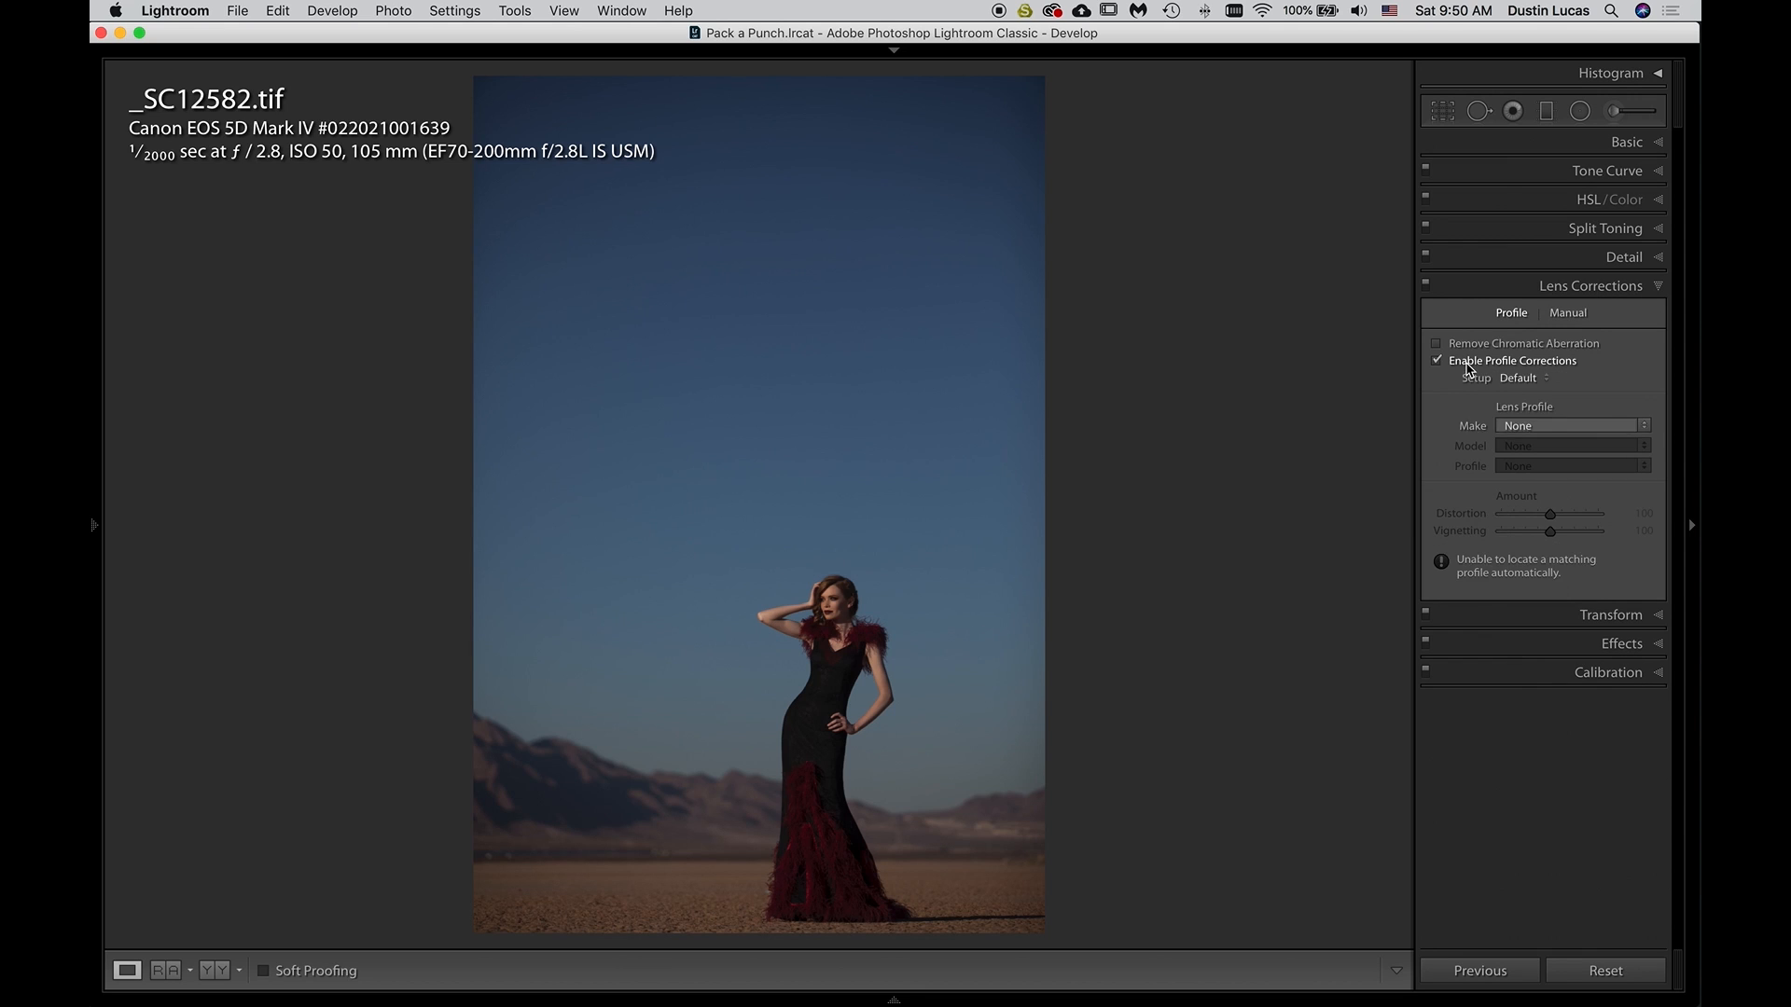
click(1548, 425)
click(1443, 425)
click(1517, 378)
click(1518, 376)
click(1536, 427)
click(1536, 463)
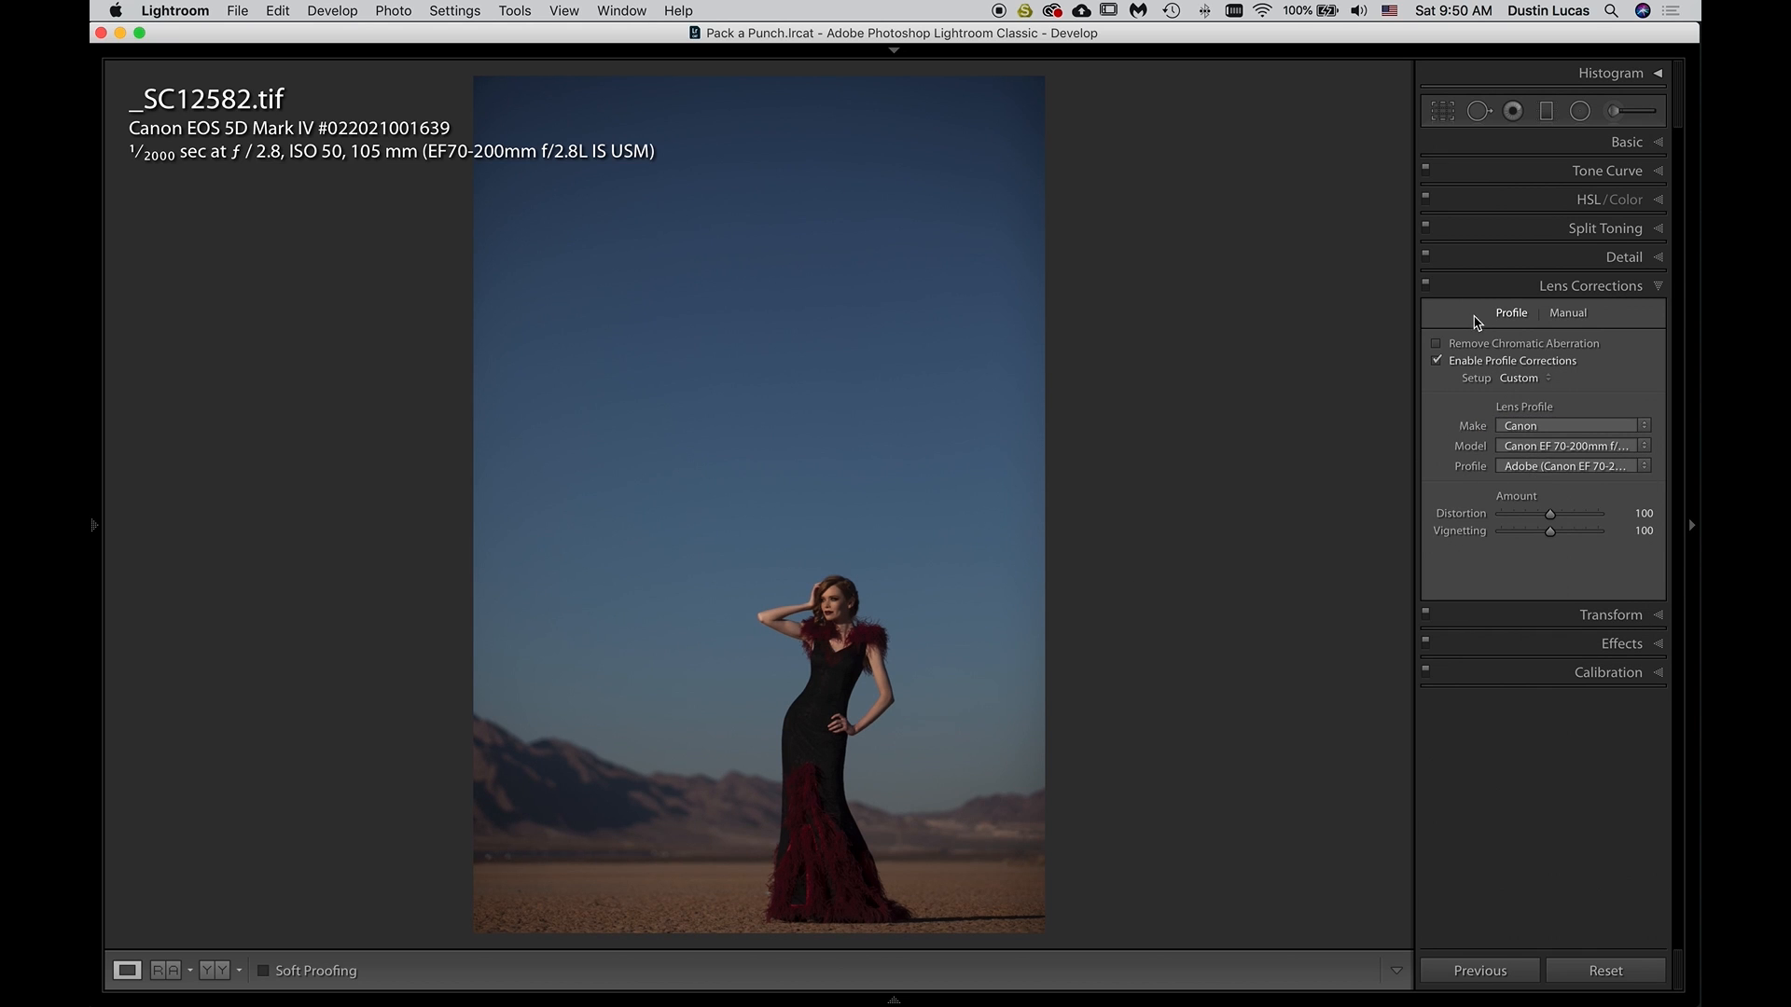
Compare the TIFF with the lens corrections switched off and on
click(1425, 285)
click(1425, 286)
click(1425, 286)
click(1425, 286)
click(1426, 286)
Set the TIFF's lens profile vignetting amount to 0 and compare the photo with and without lens corrections
drag(1549, 530, 1419, 541)
click(1425, 287)
click(1425, 288)
click(1425, 287)
click(1425, 287)
click(1425, 288)
click(1425, 287)
click(1426, 287)
click(1427, 287)
Enable lens profile corrections on _SC12582.cr2 and compare the raw photo with and without them
key(Left)
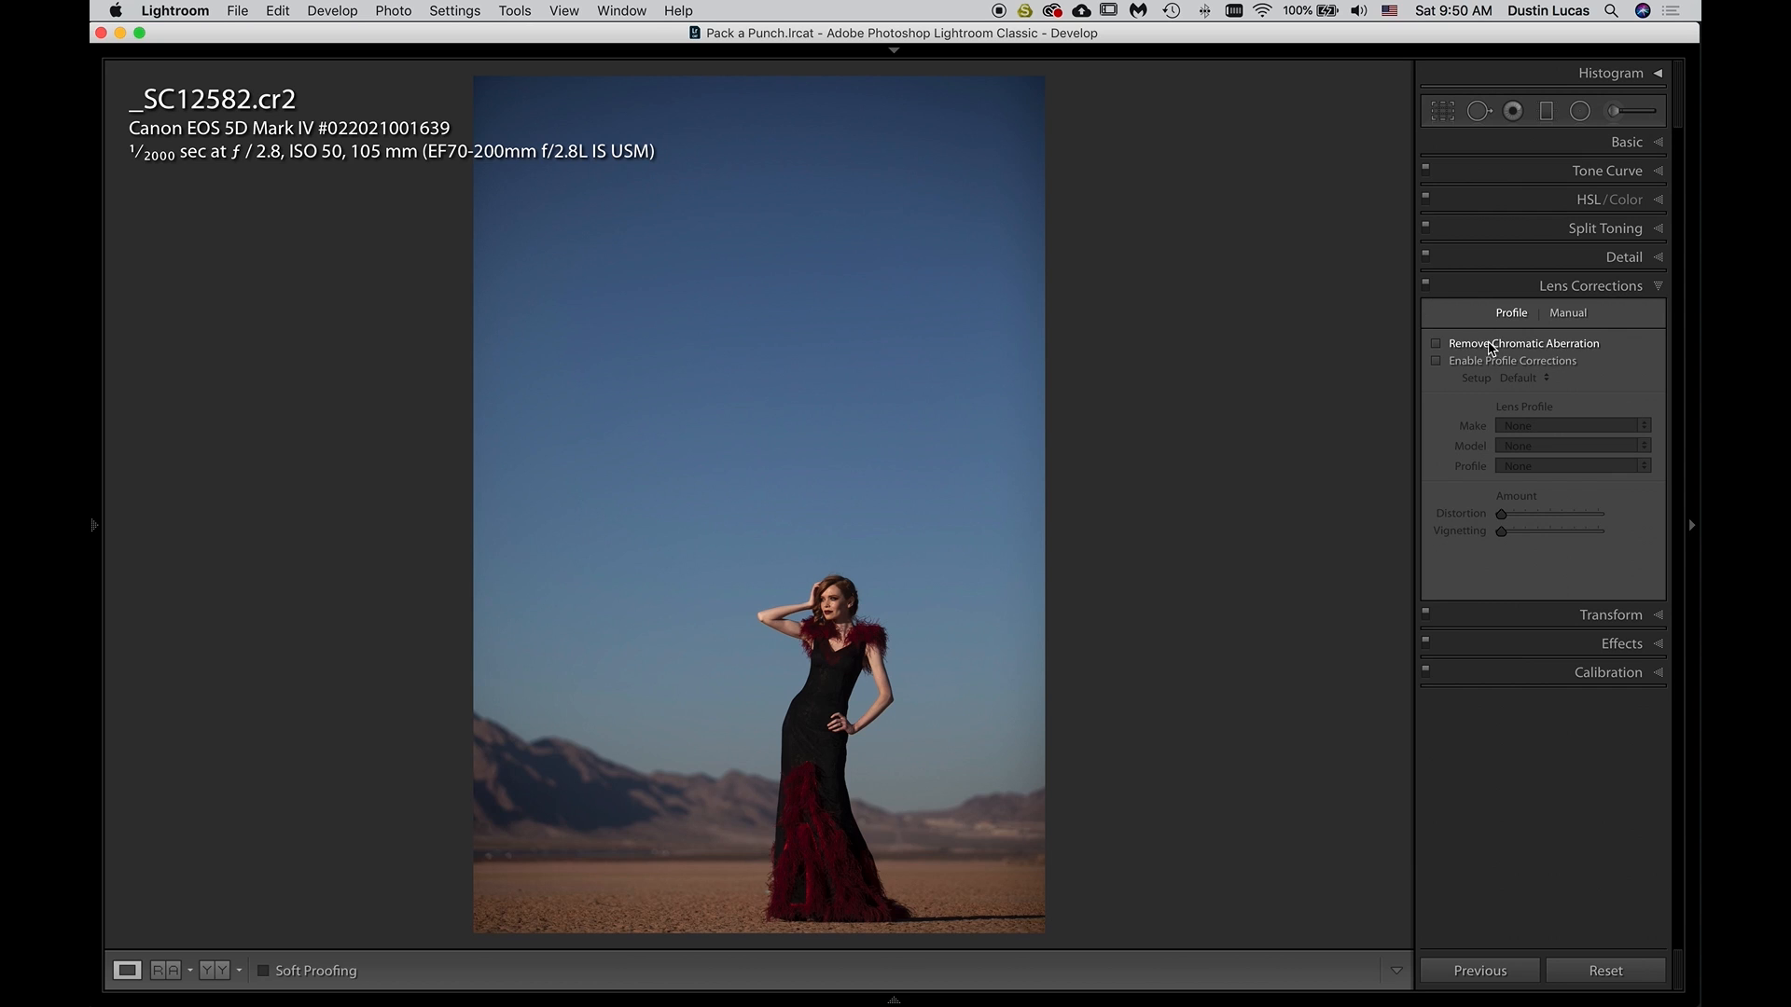
click(1436, 361)
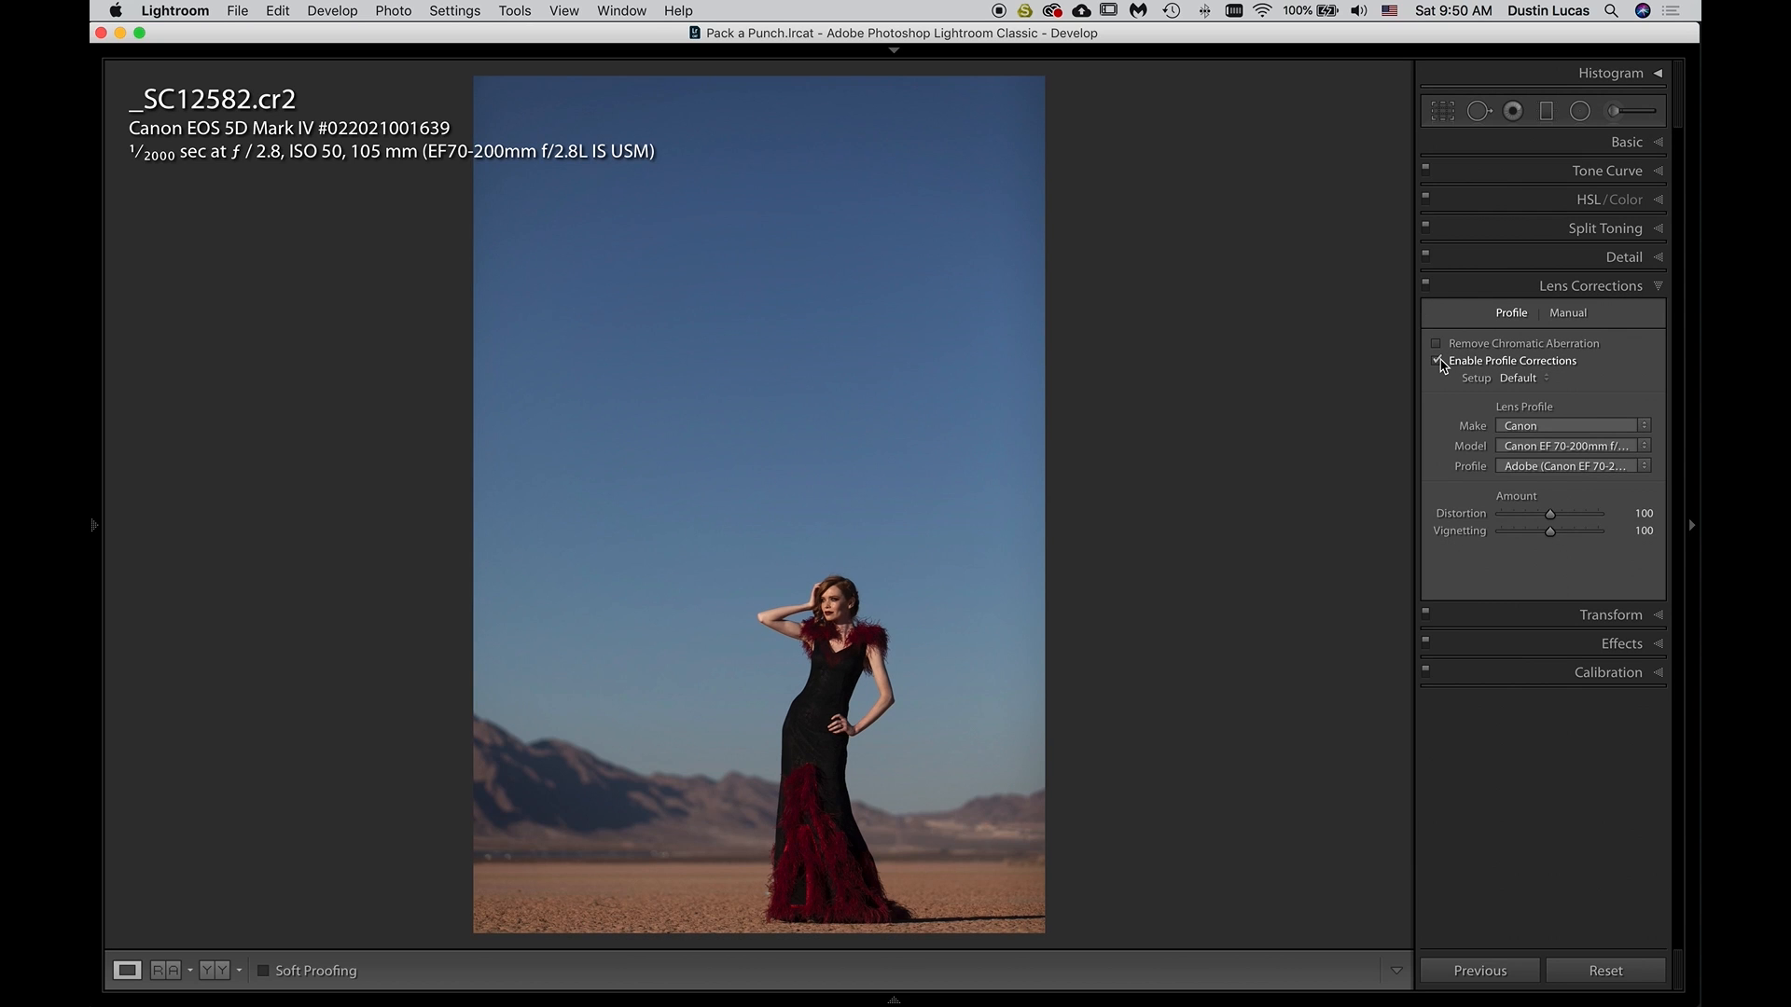
click(1428, 286)
click(1428, 285)
click(1431, 291)
click(1431, 291)
click(1427, 286)
click(1427, 286)
Set the raw photo's lens profile vignetting amount to 0 and check the remaining correction by toggling it
drag(1550, 531, 1453, 536)
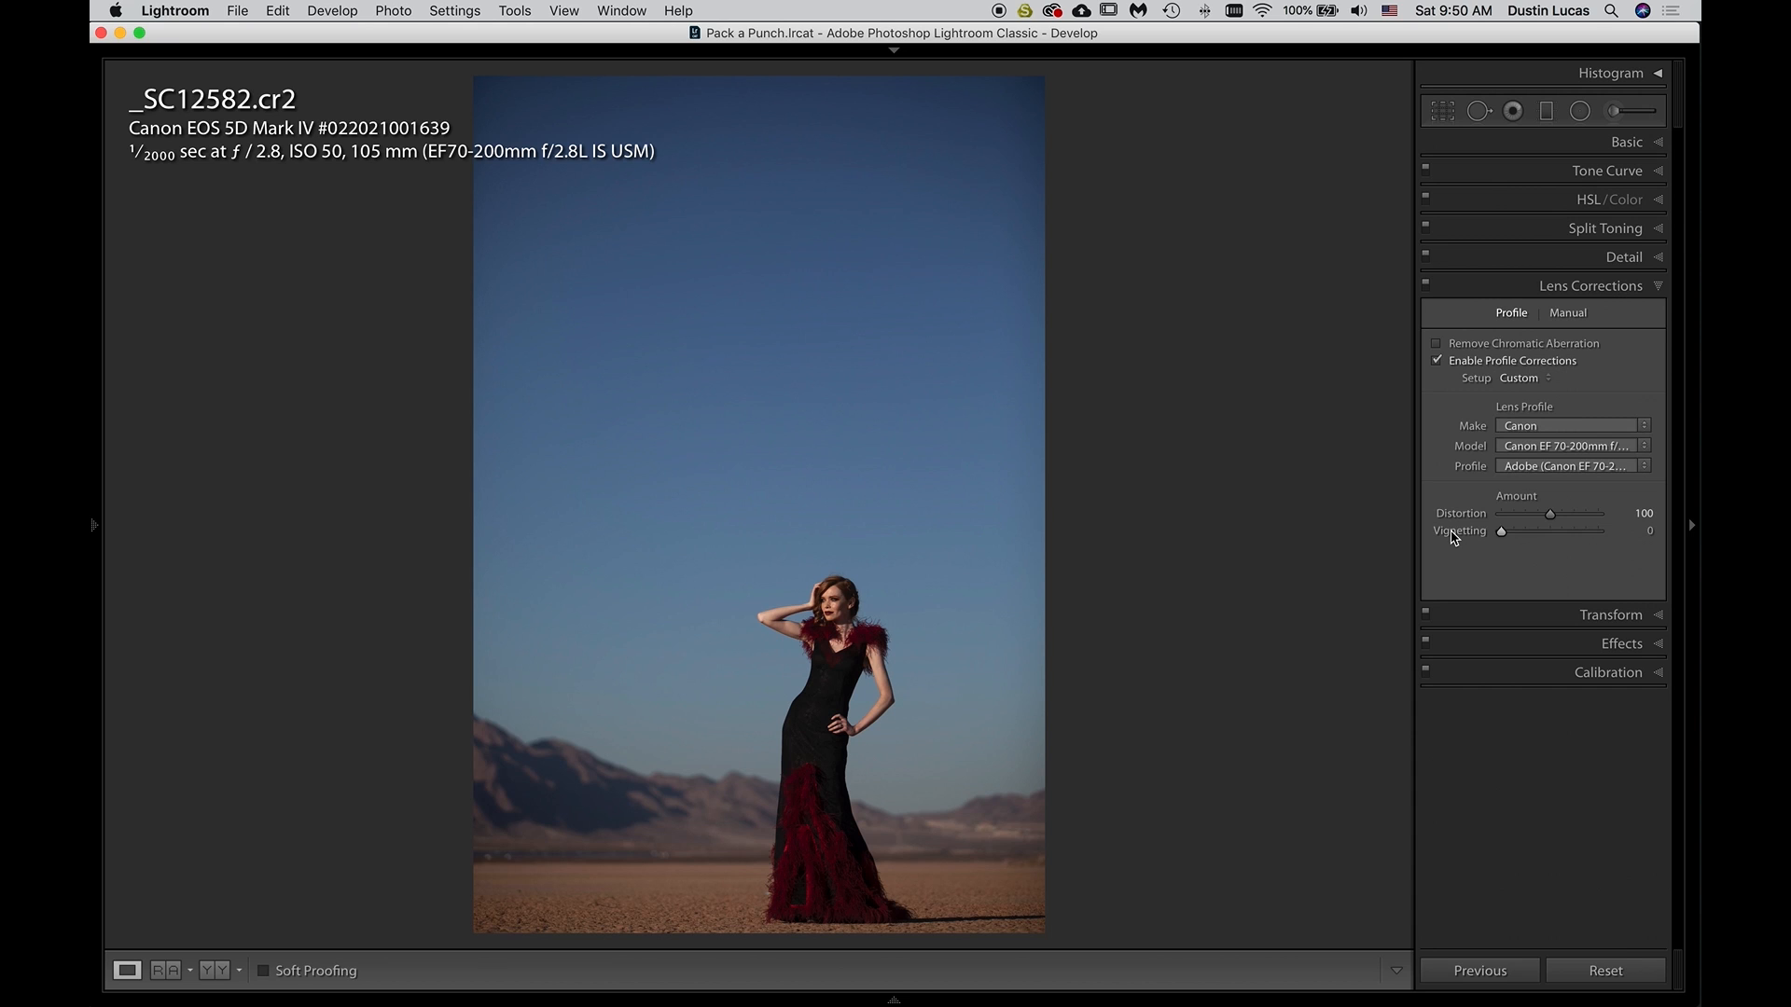
click(1421, 290)
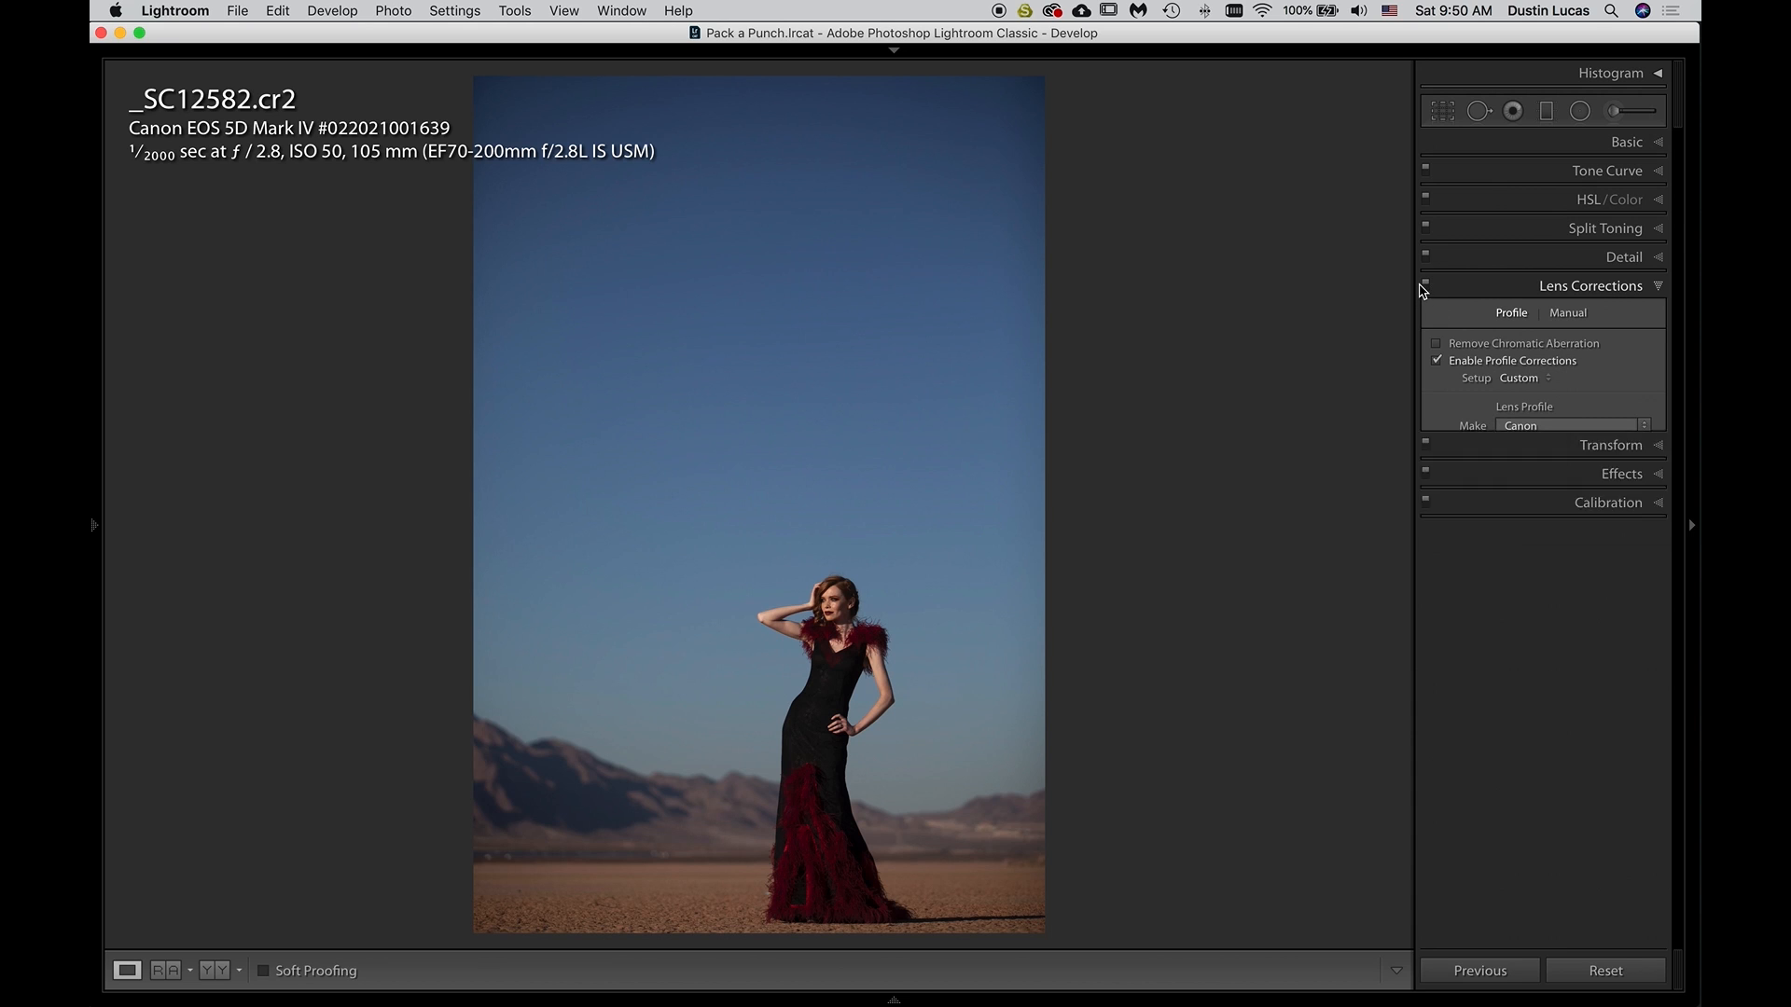
click(1425, 284)
click(1424, 284)
click(1424, 285)
click(1424, 285)
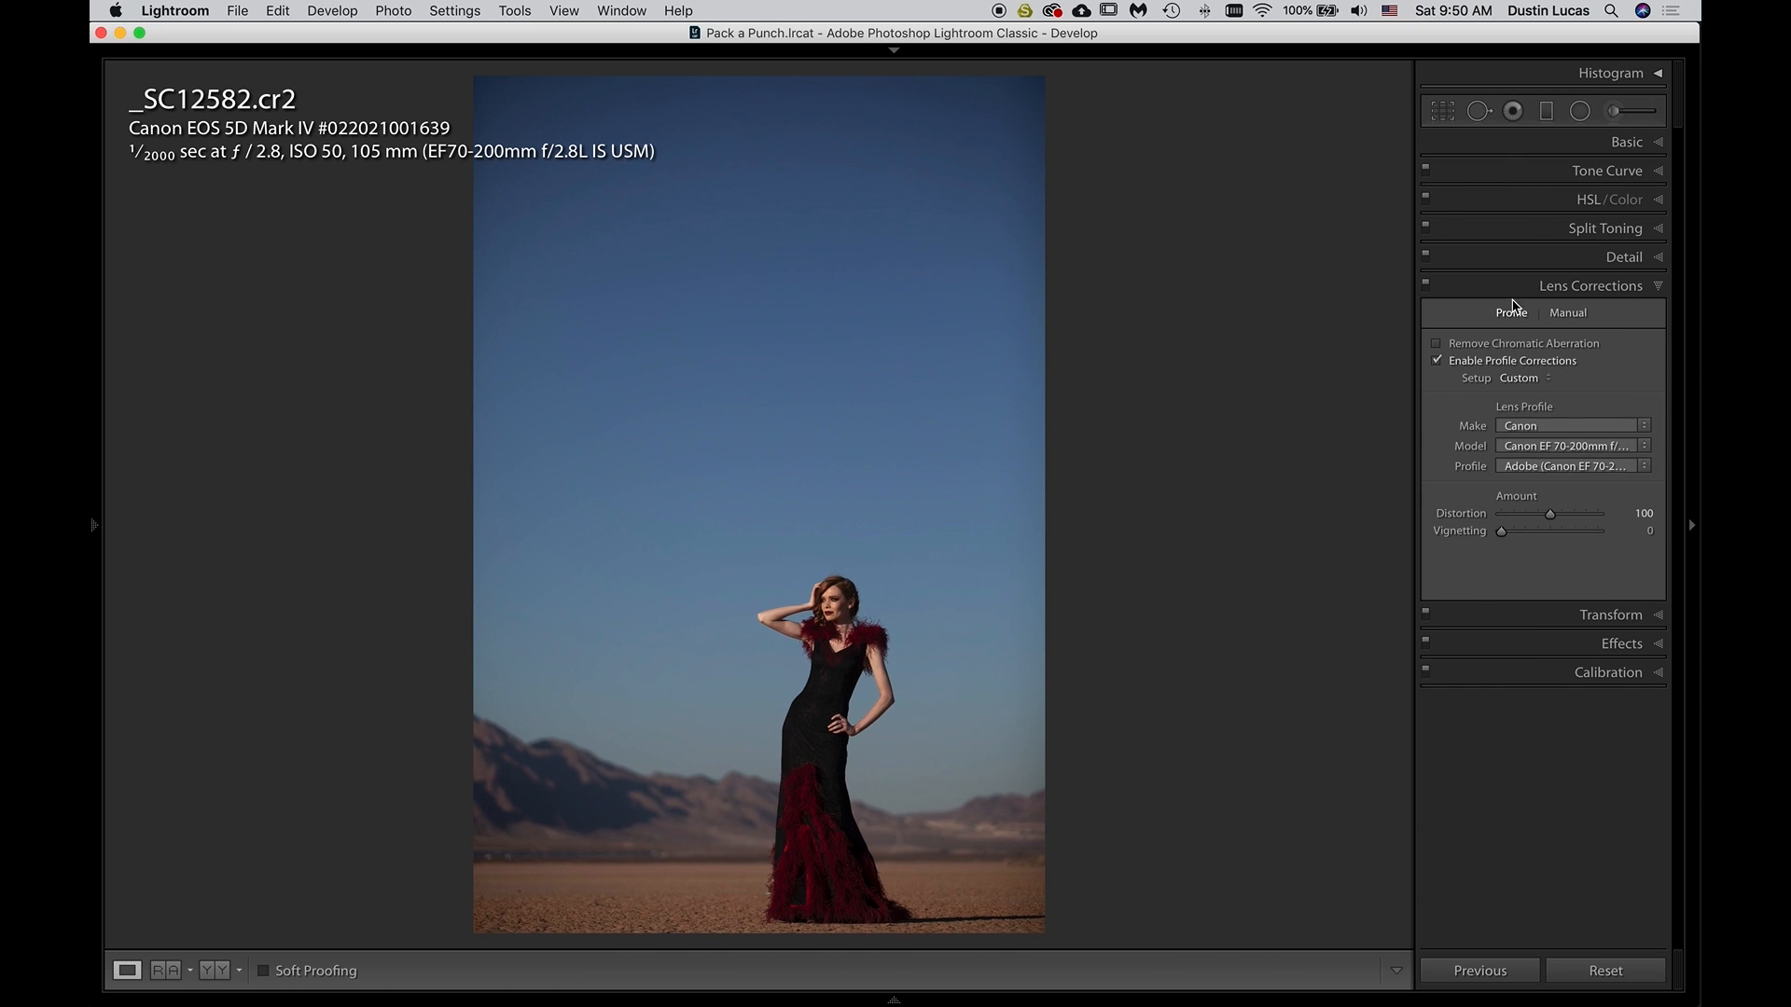
Return to the original _SC12582.tif and expand its Basic adjustments and histogram
key(Right)
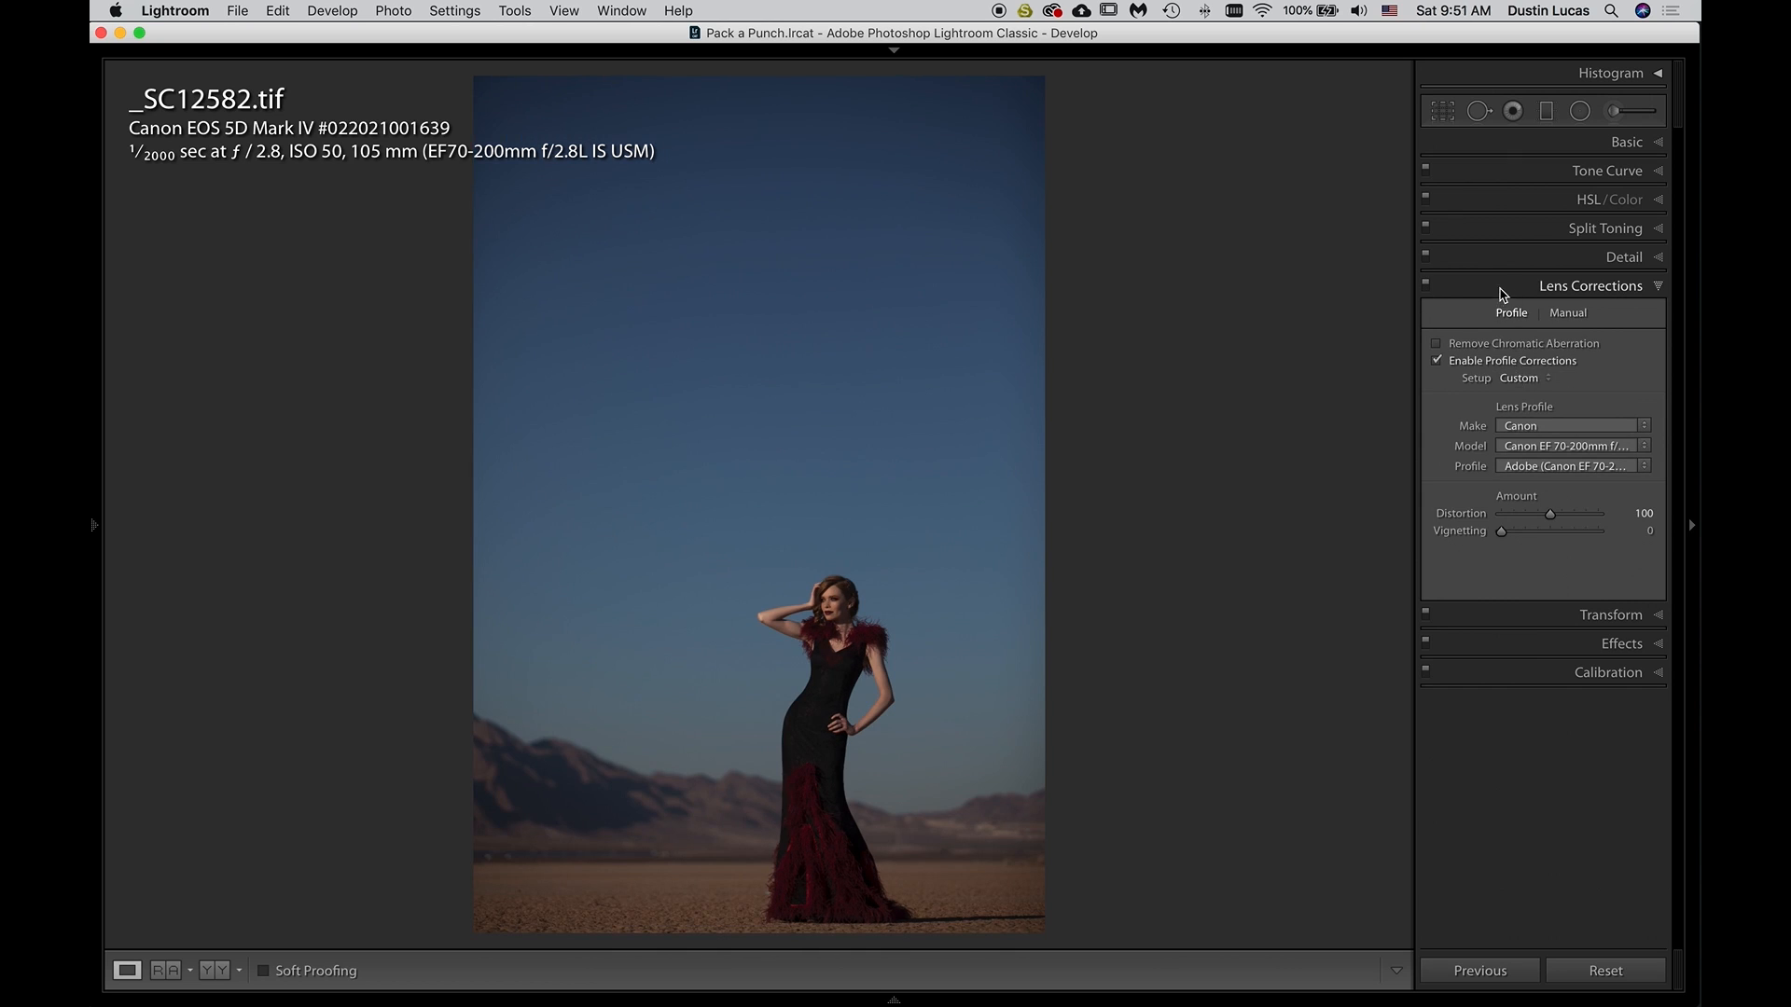
click(1501, 291)
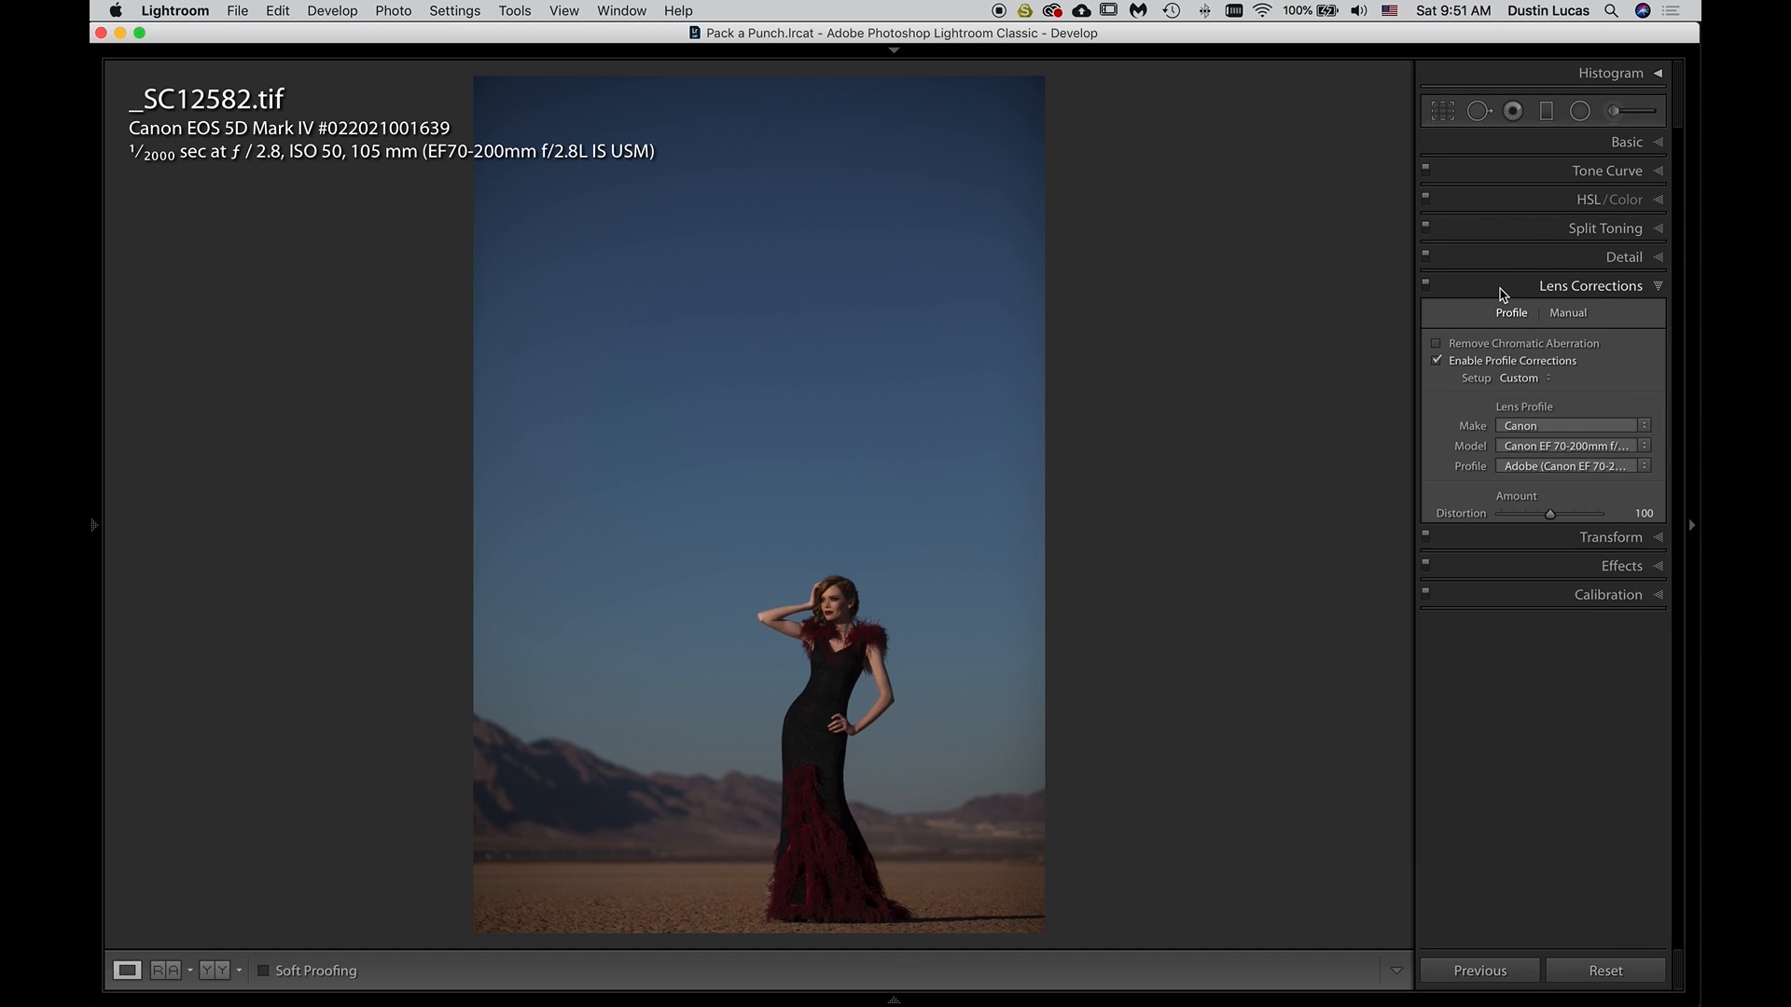
click(1505, 150)
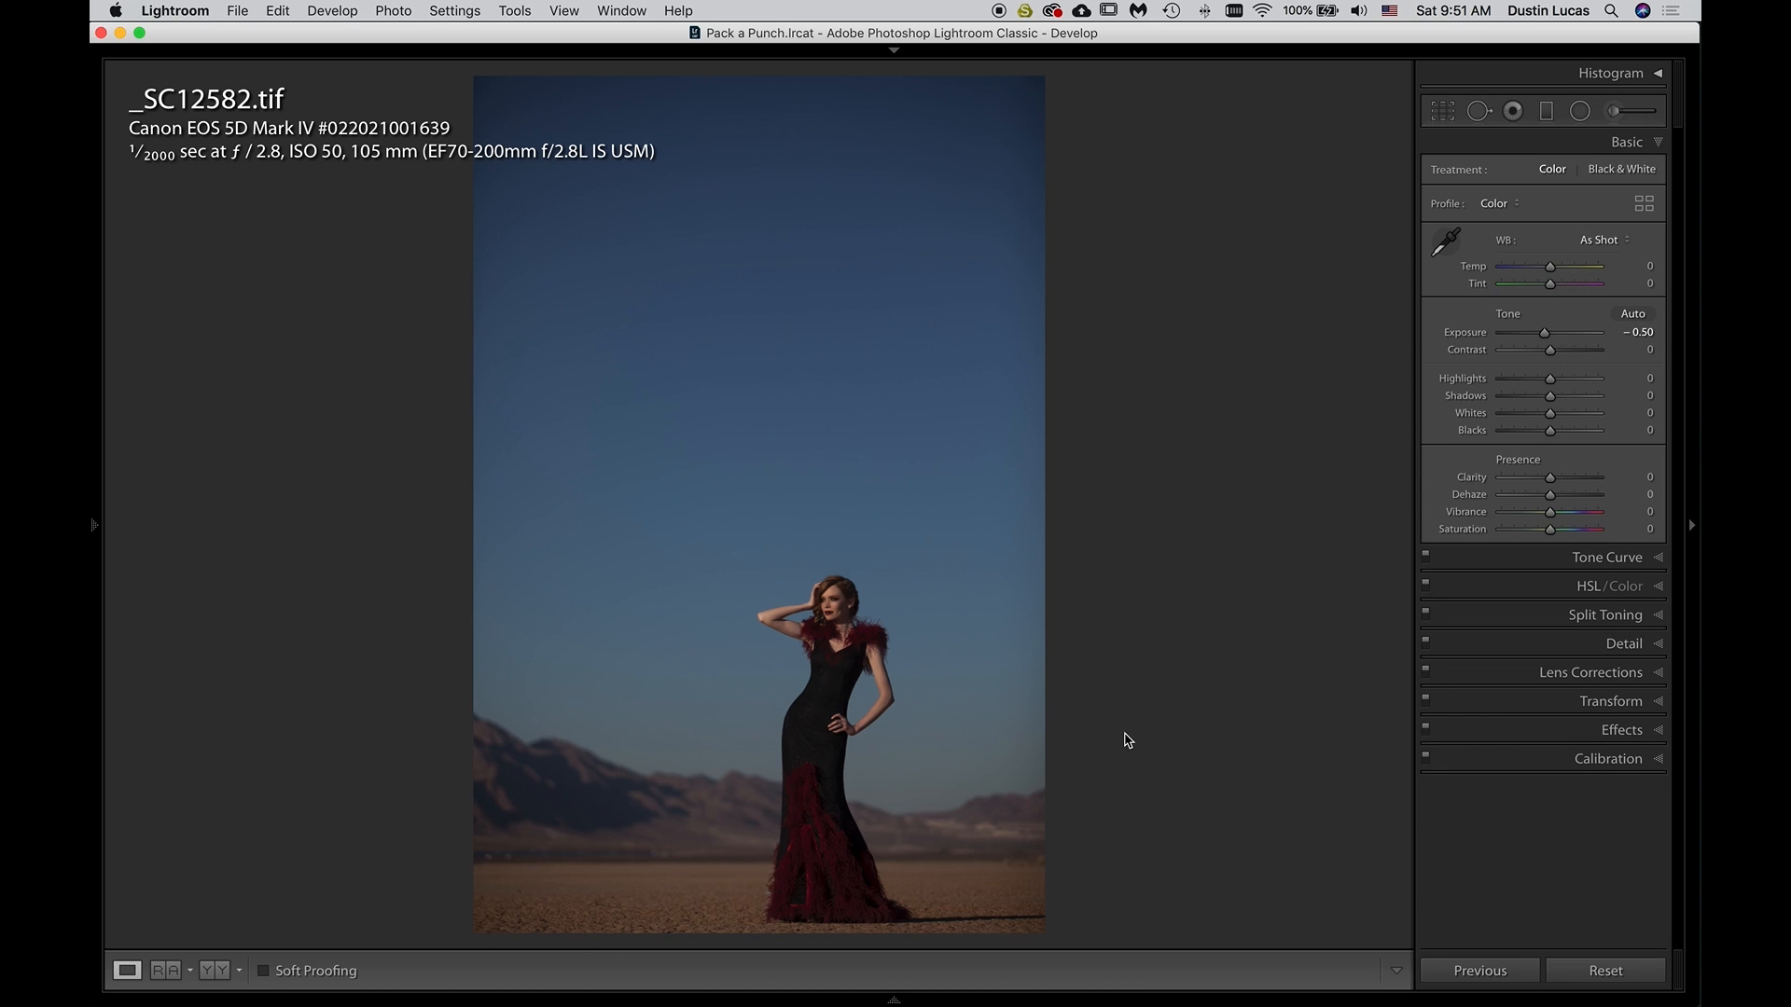
click(1659, 75)
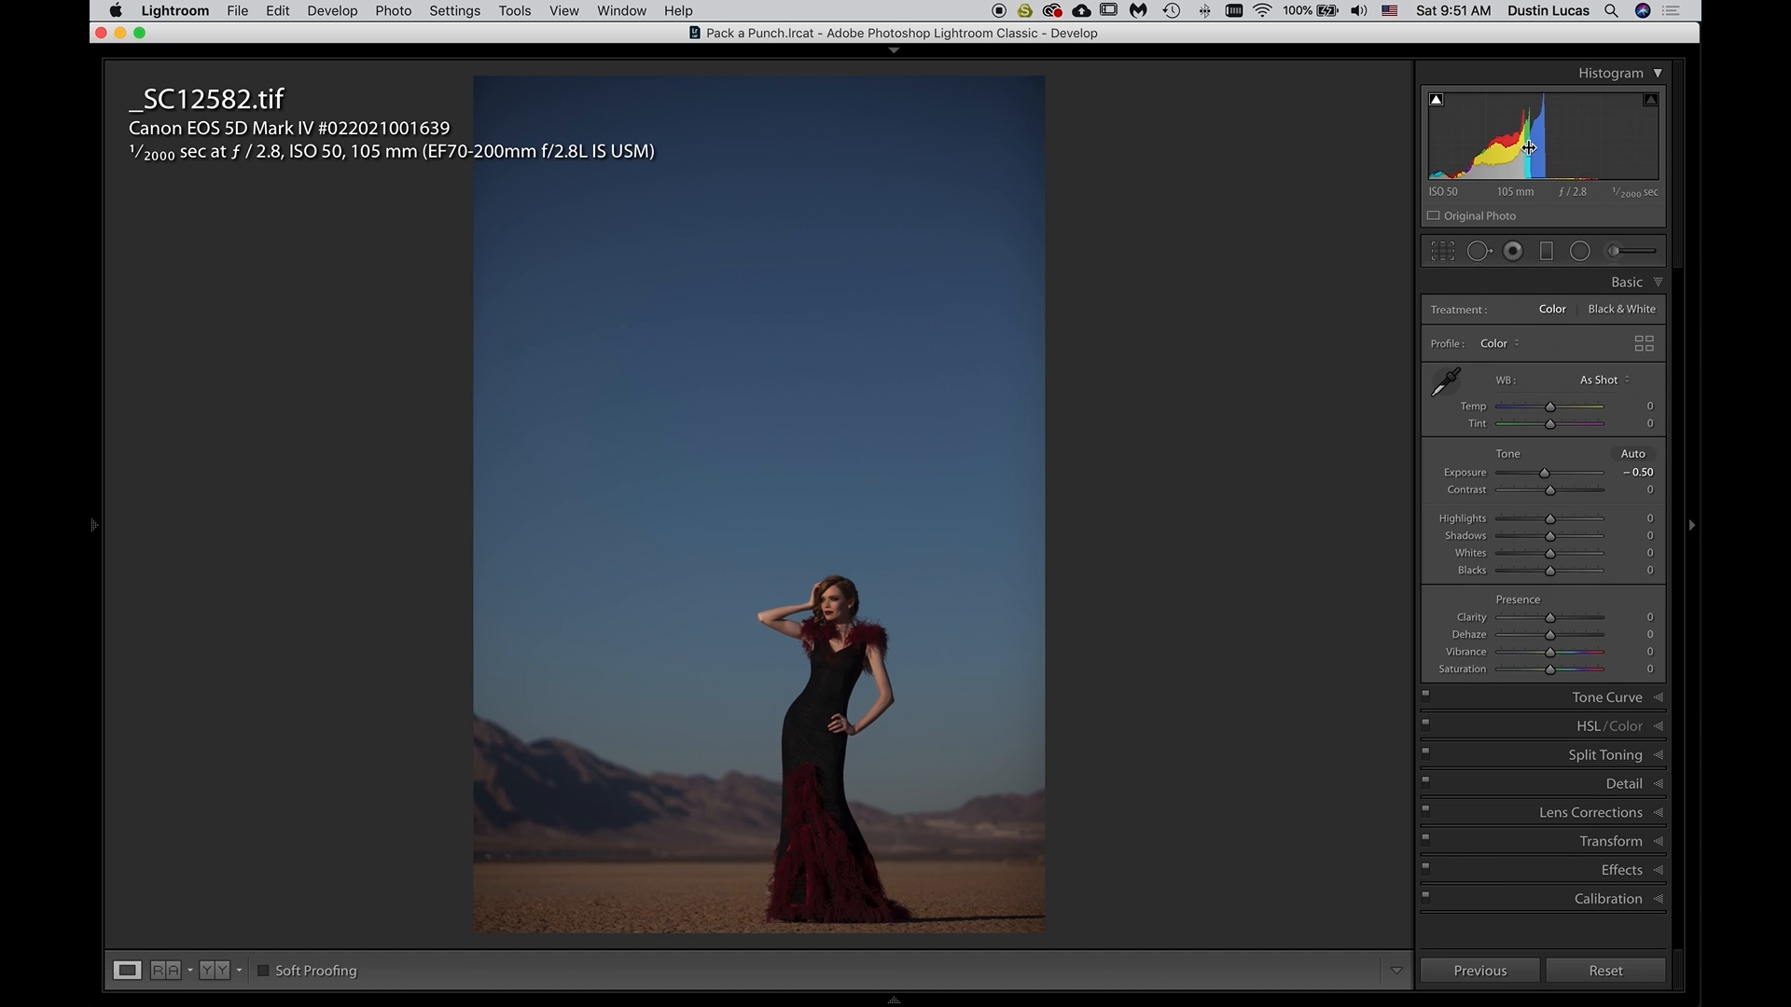
Try Whites at +56 on the TIFF, compare it with the unedited version, and reset Whites
click(1571, 555)
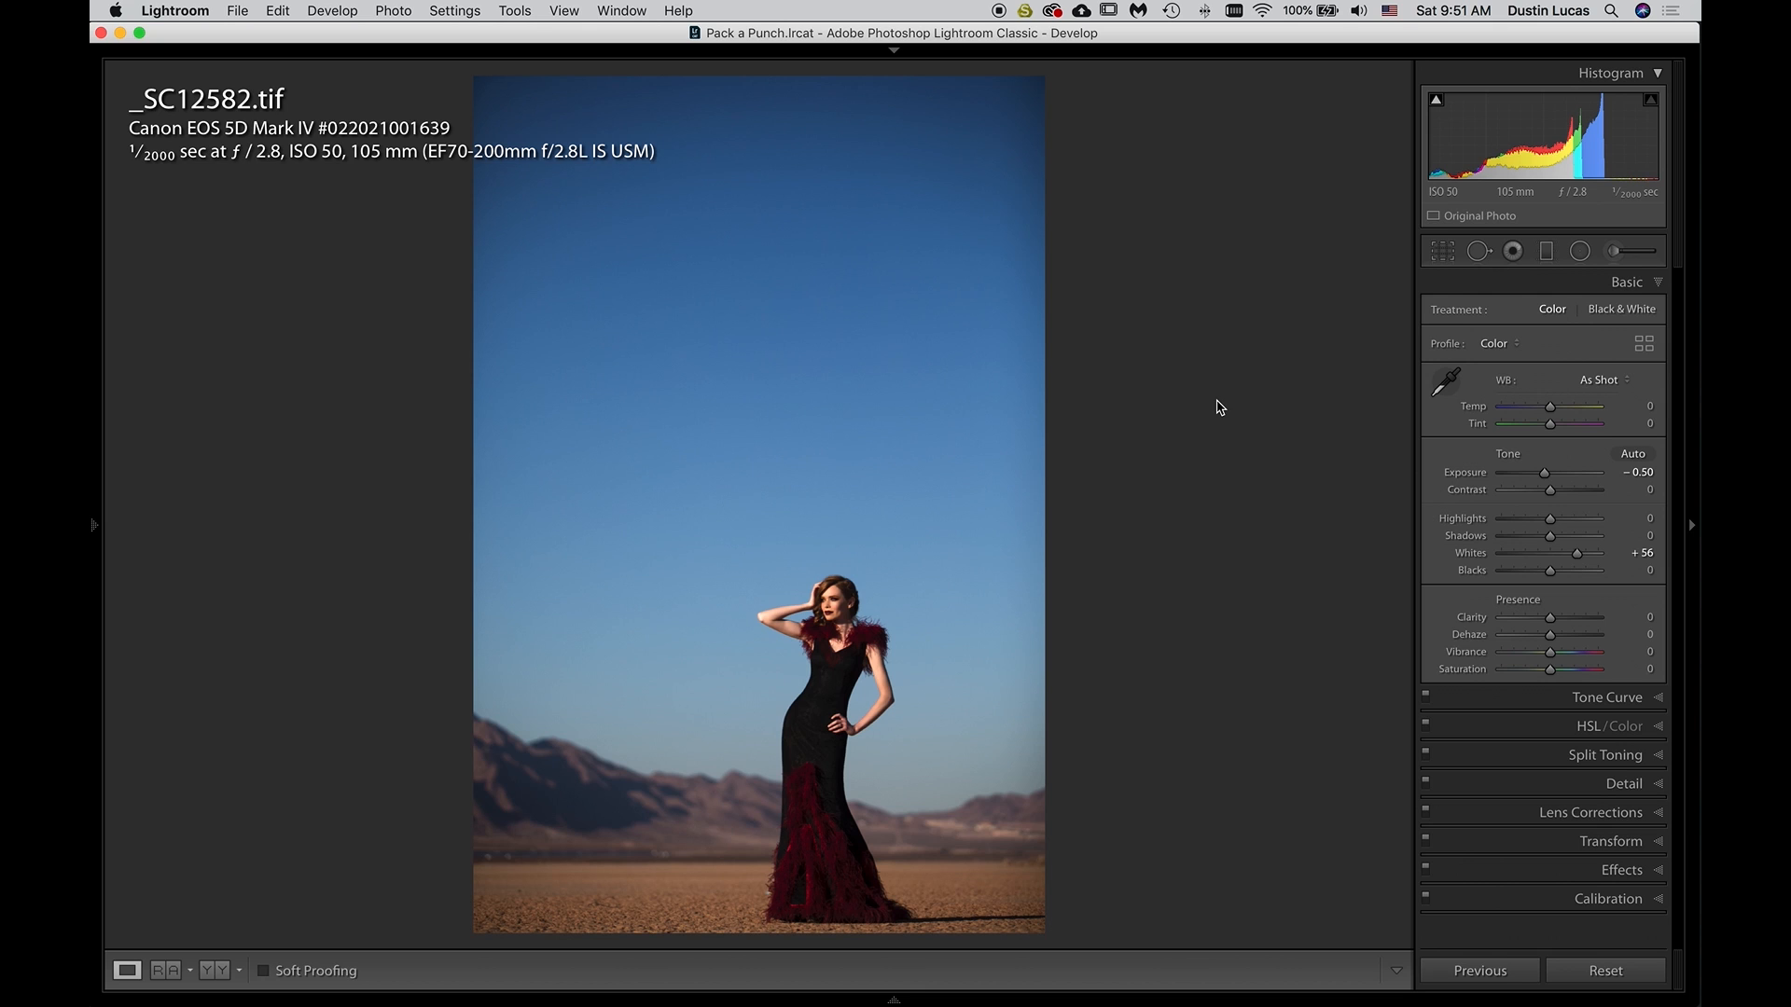
key(backslash)
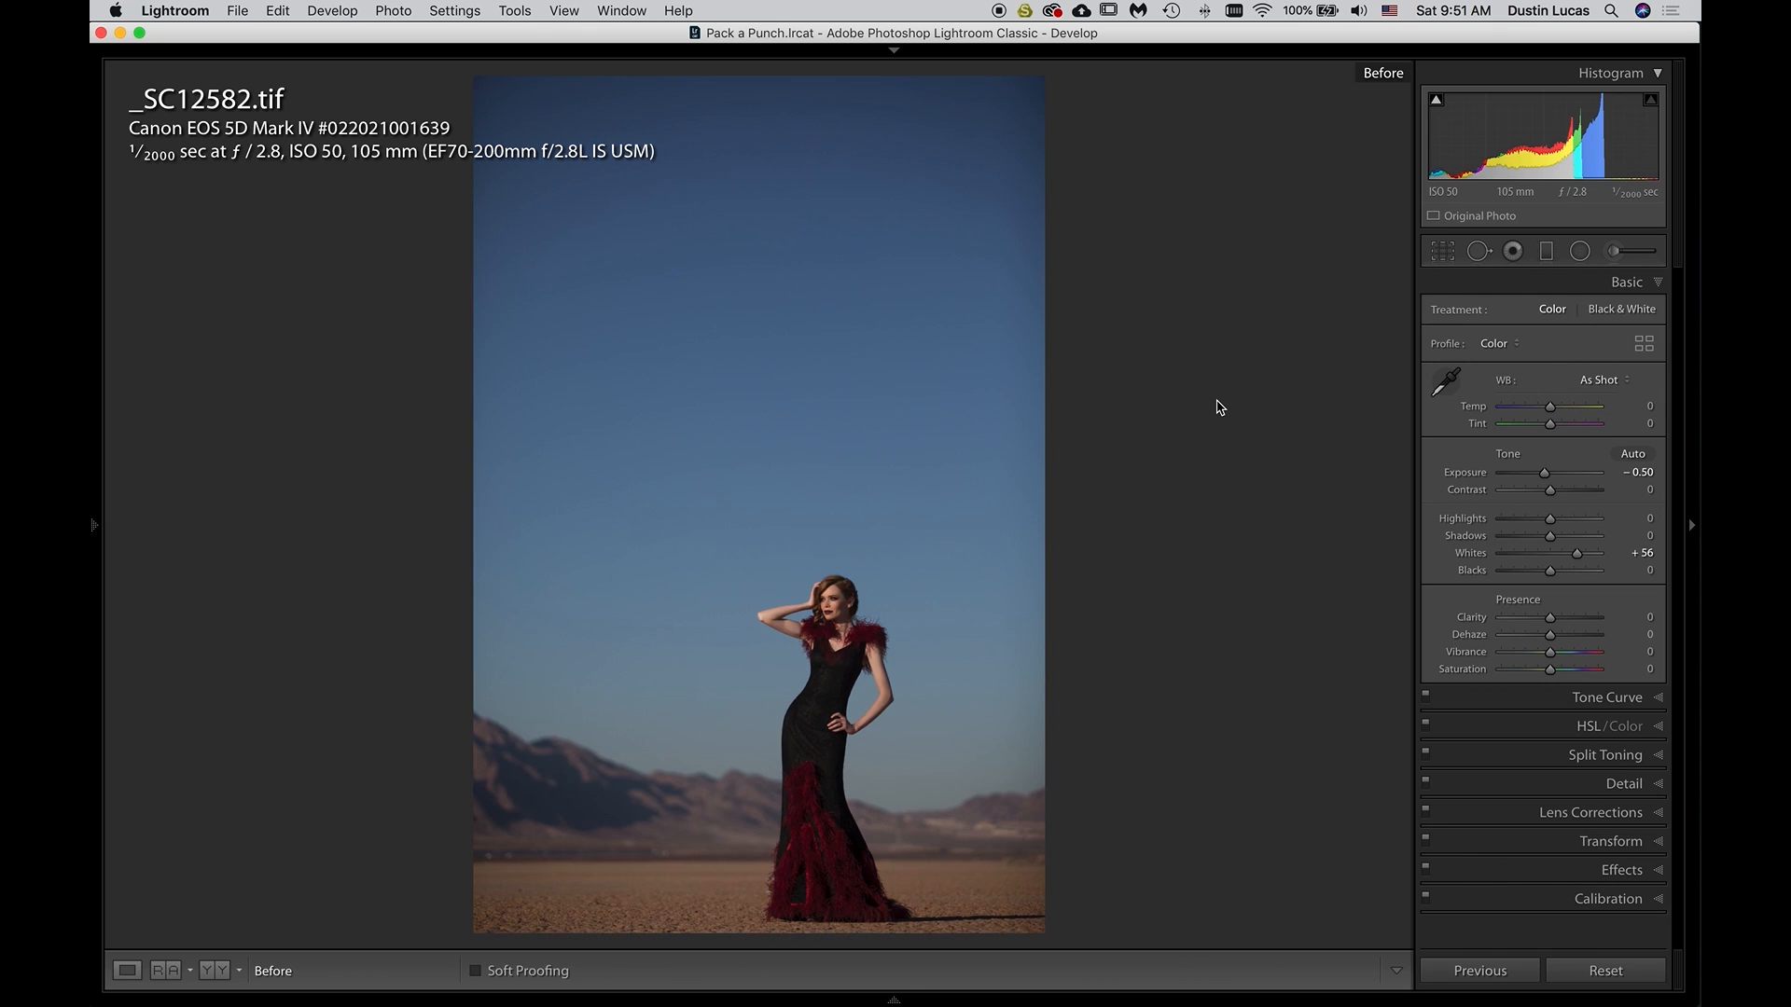
key(backslash)
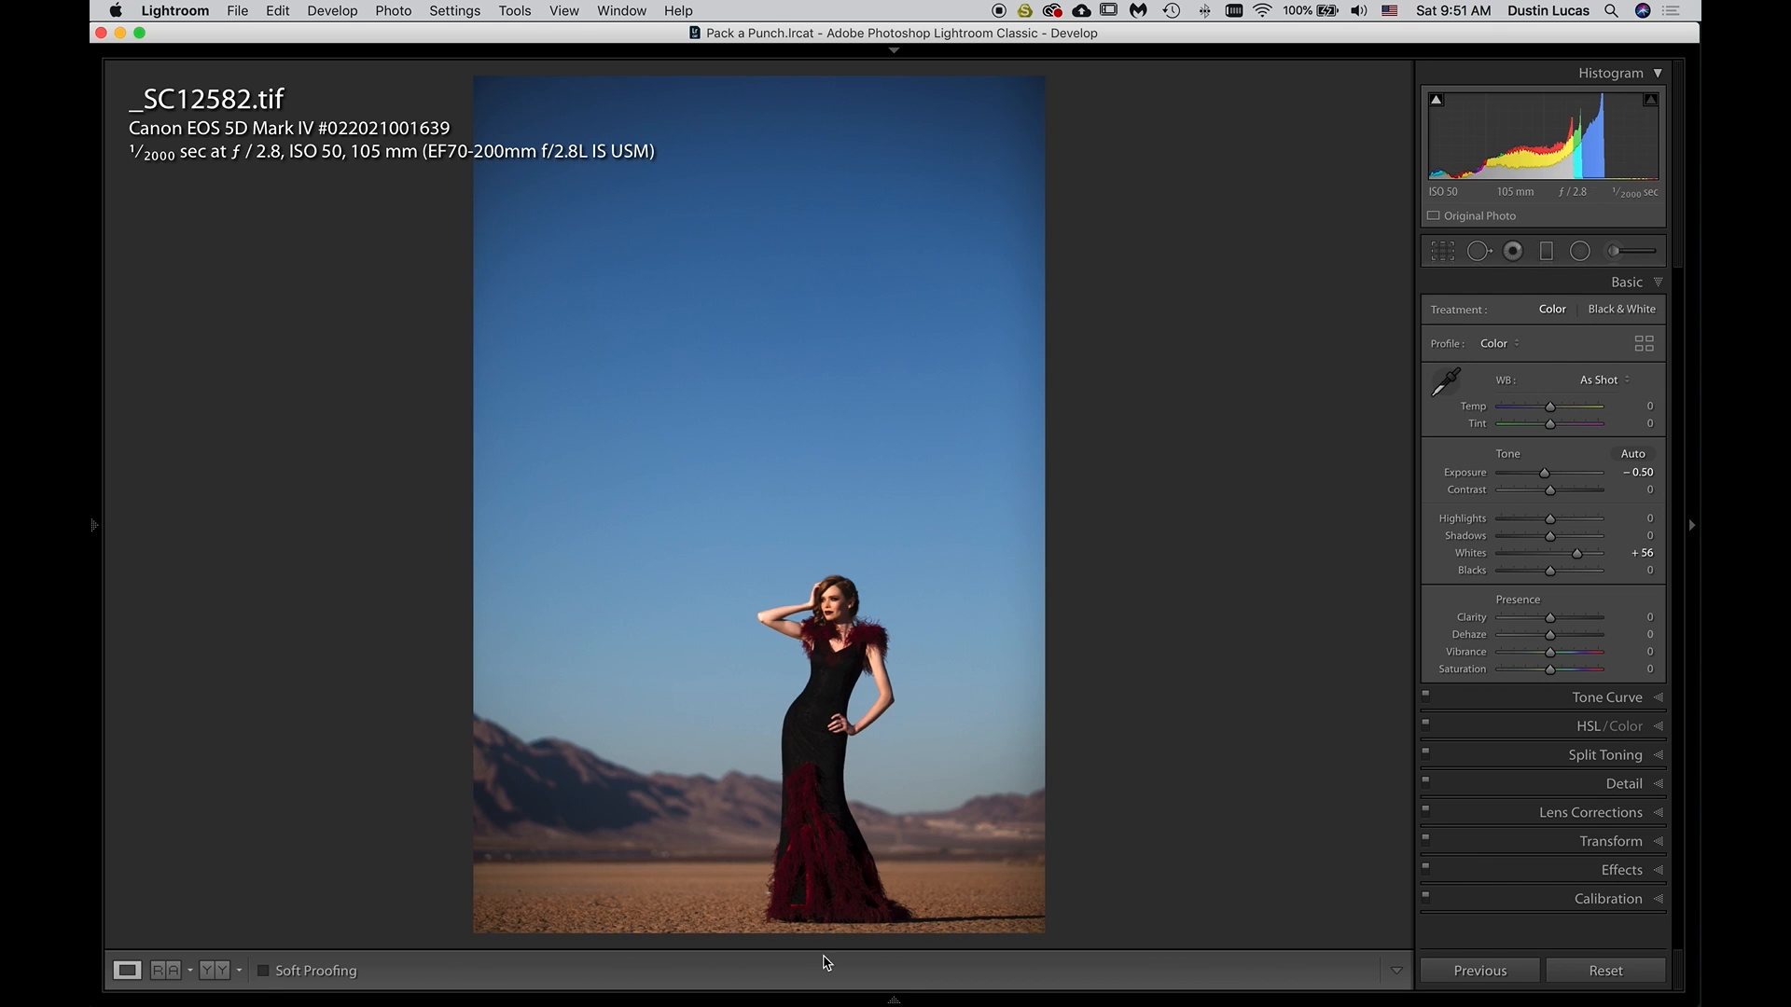
double_click(1469, 555)
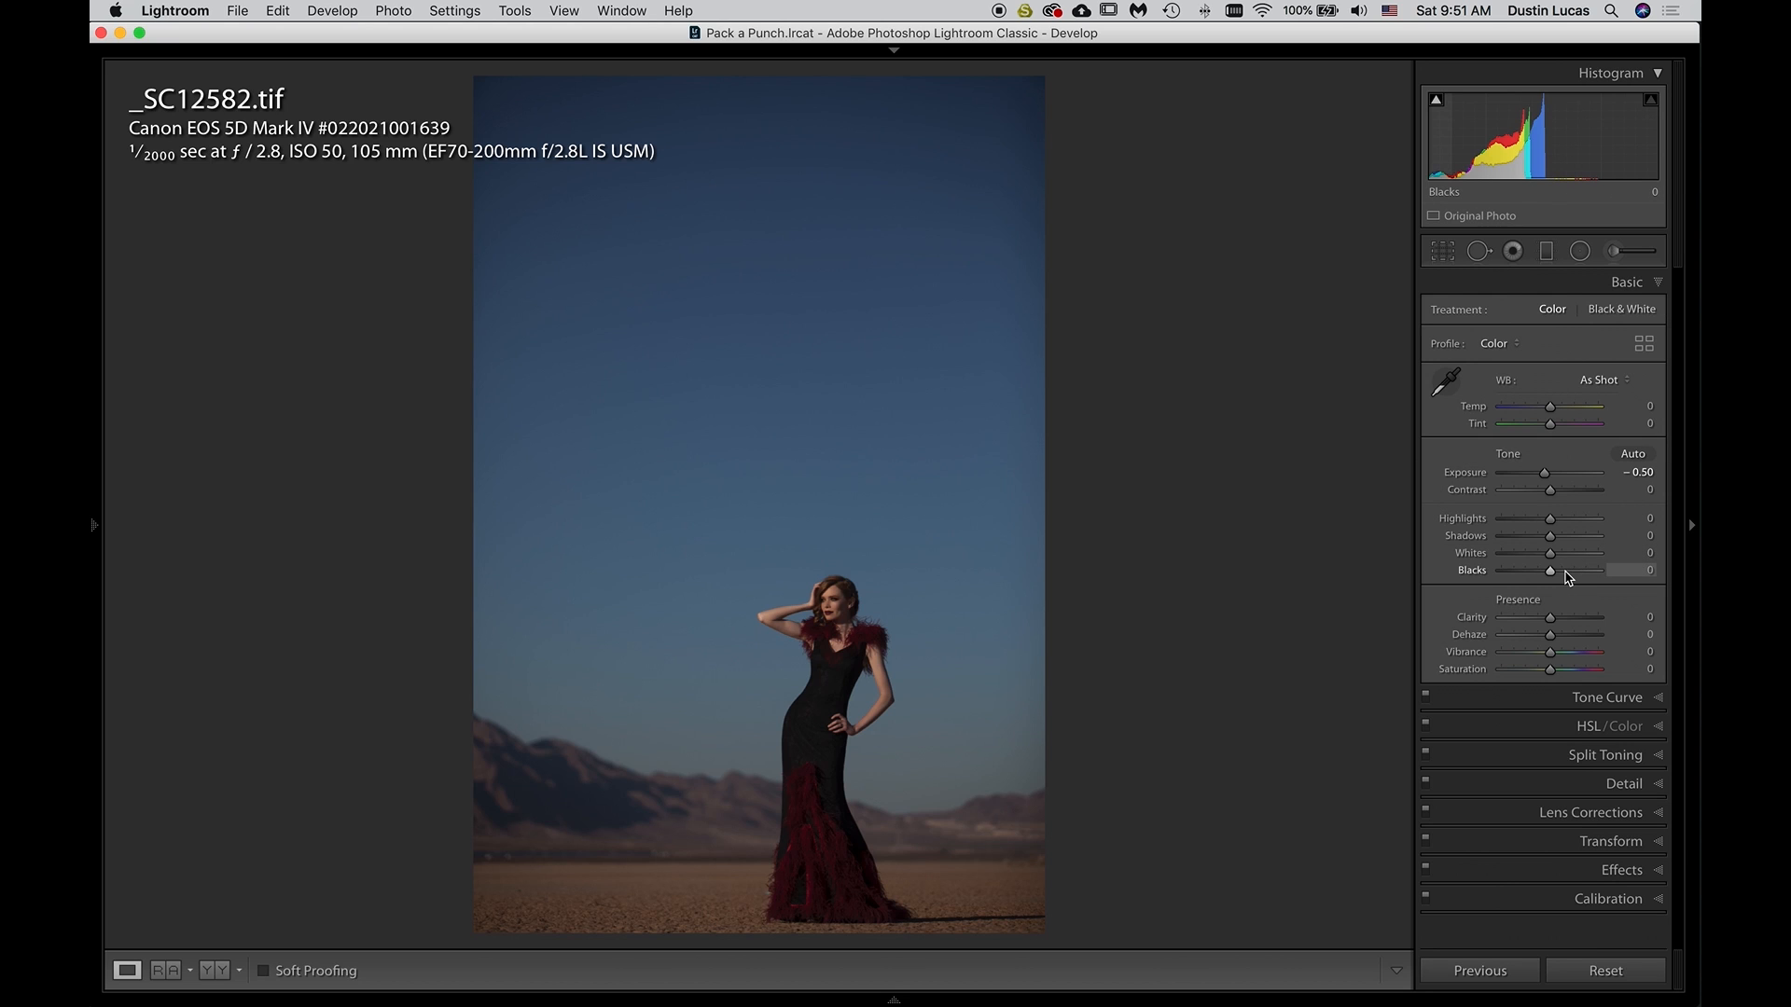
Try lowering the Blacks on the TIFF, reset them, and toggle the clipping warnings
key(Down)
key(Down)
key(Down)
key(Down)
key(Down)
double_click(1479, 571)
key(j)
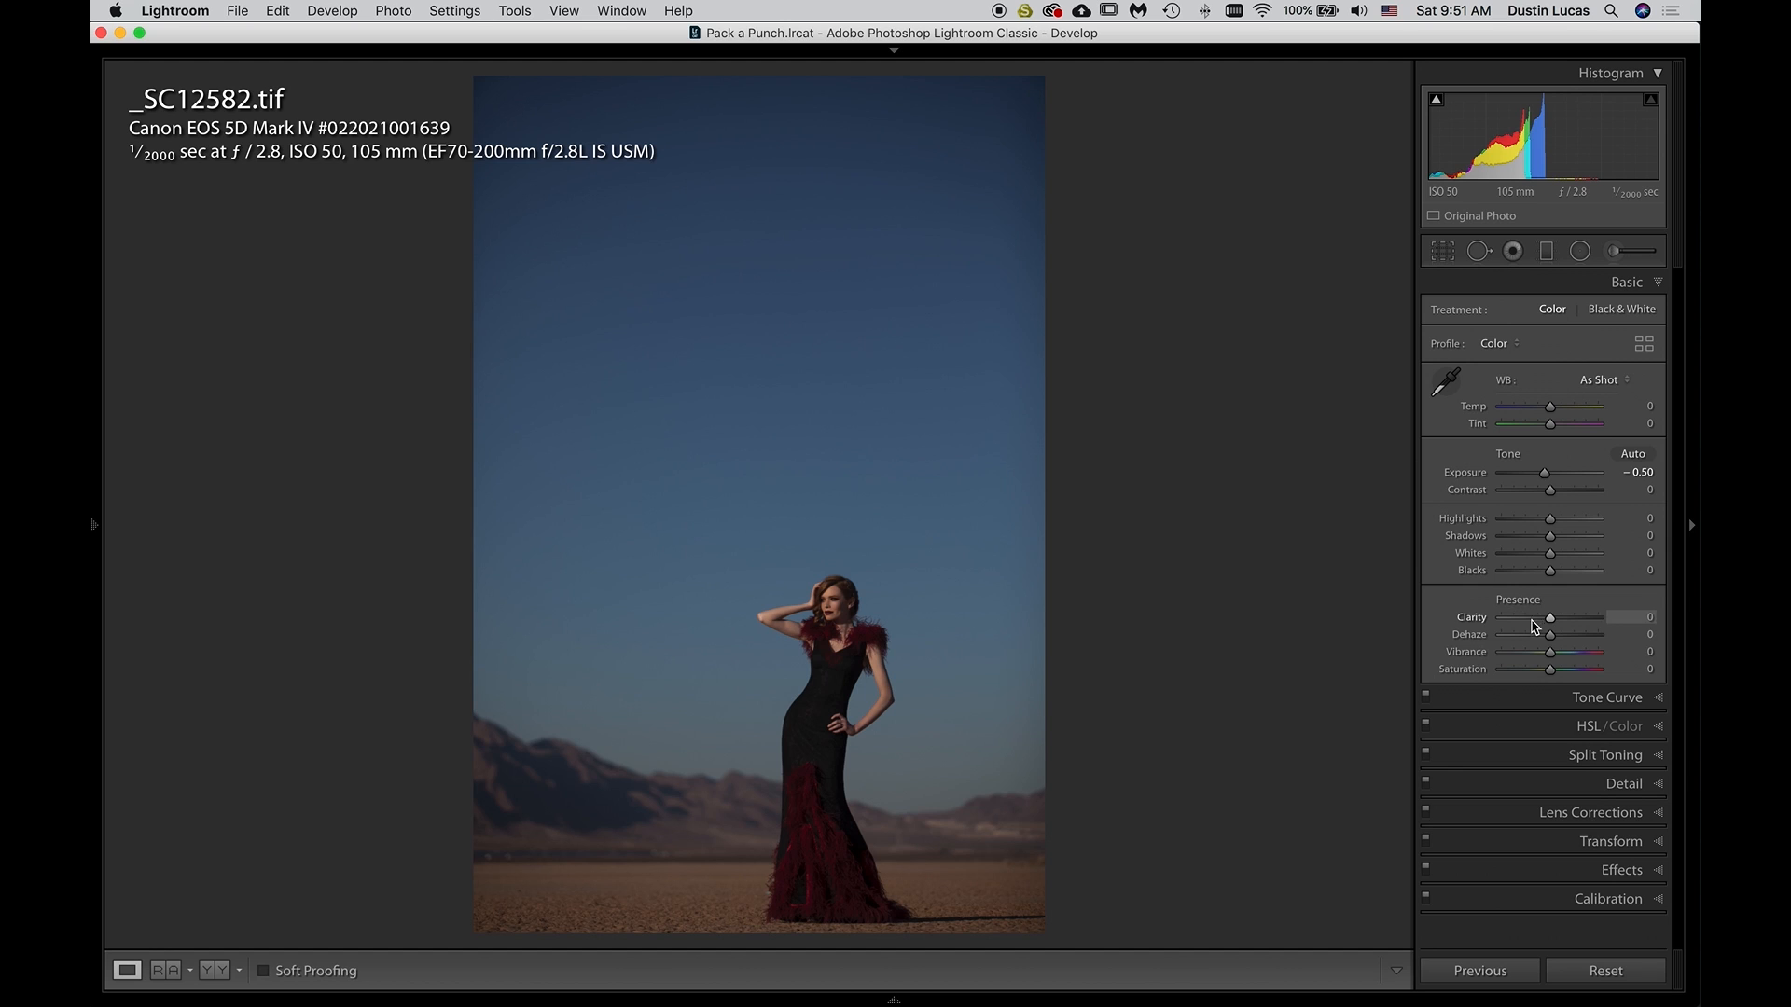
Test negative and positive Dehaze amounts on the TIFF and bring Dehaze up to +35
key(Down)
key(Down)
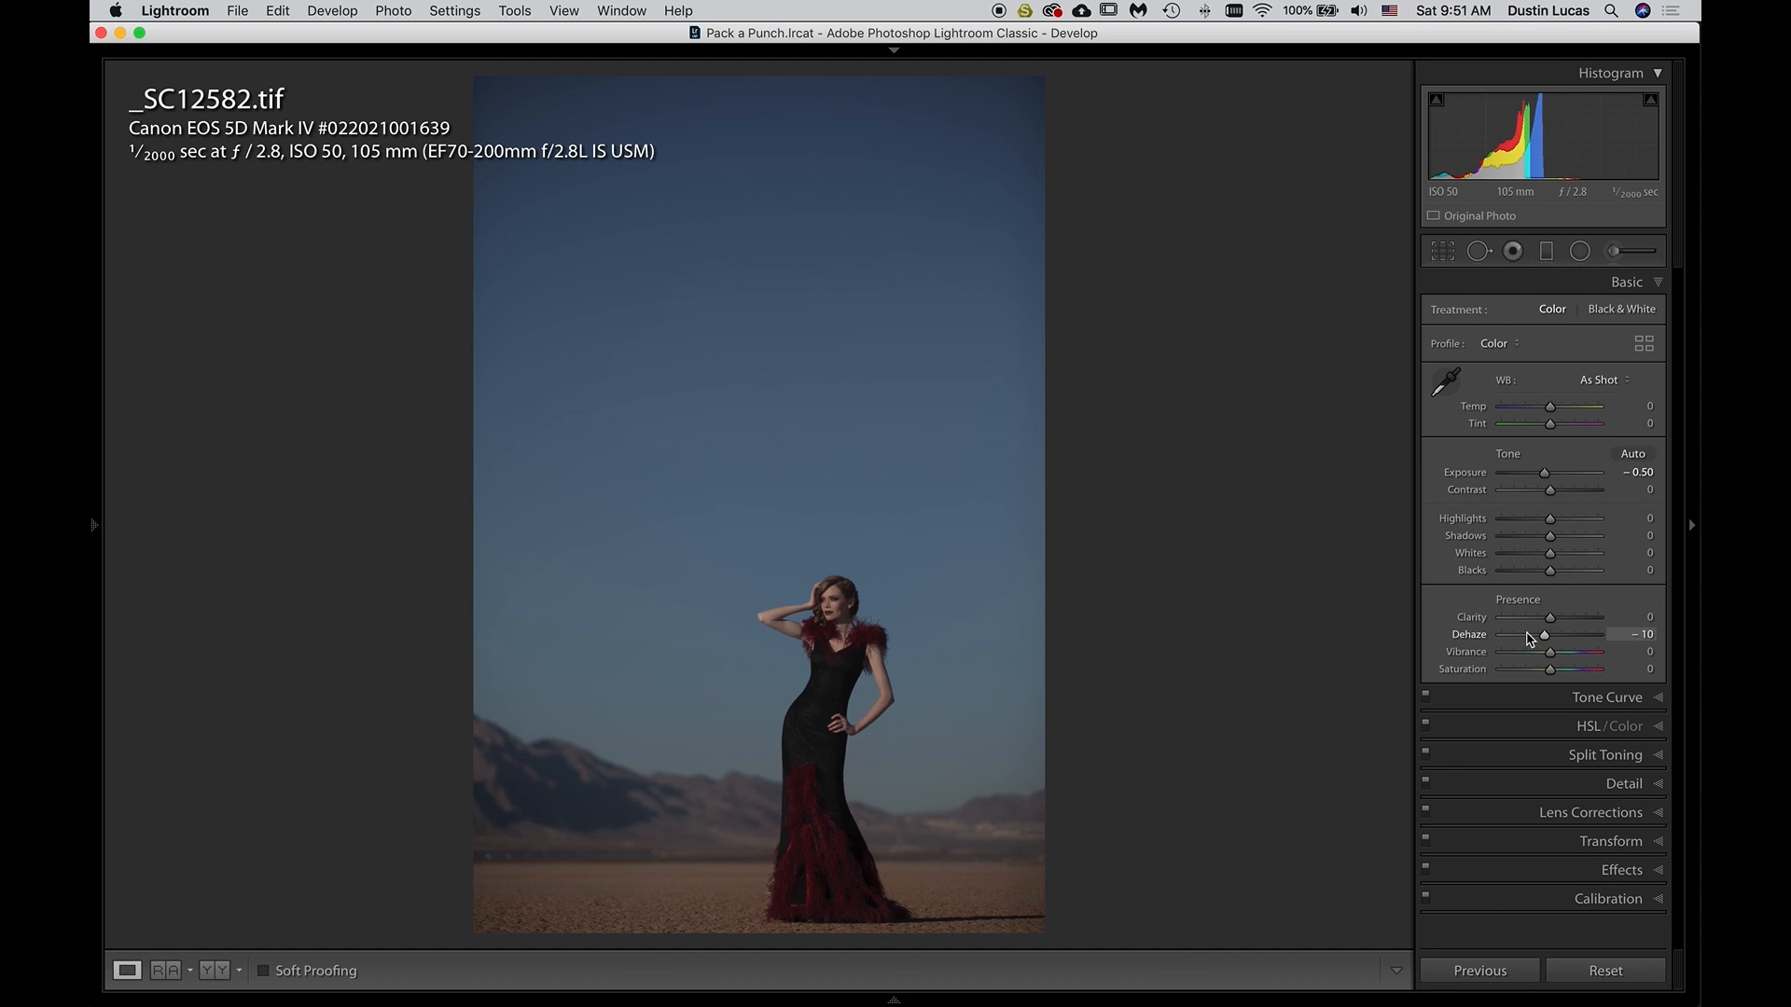
key(Up)
key(Up)
key(Down)
key(Down)
key(Down)
key(Down)
key(Up)
key(Up)
key(Up)
key(Up)
key(Up)
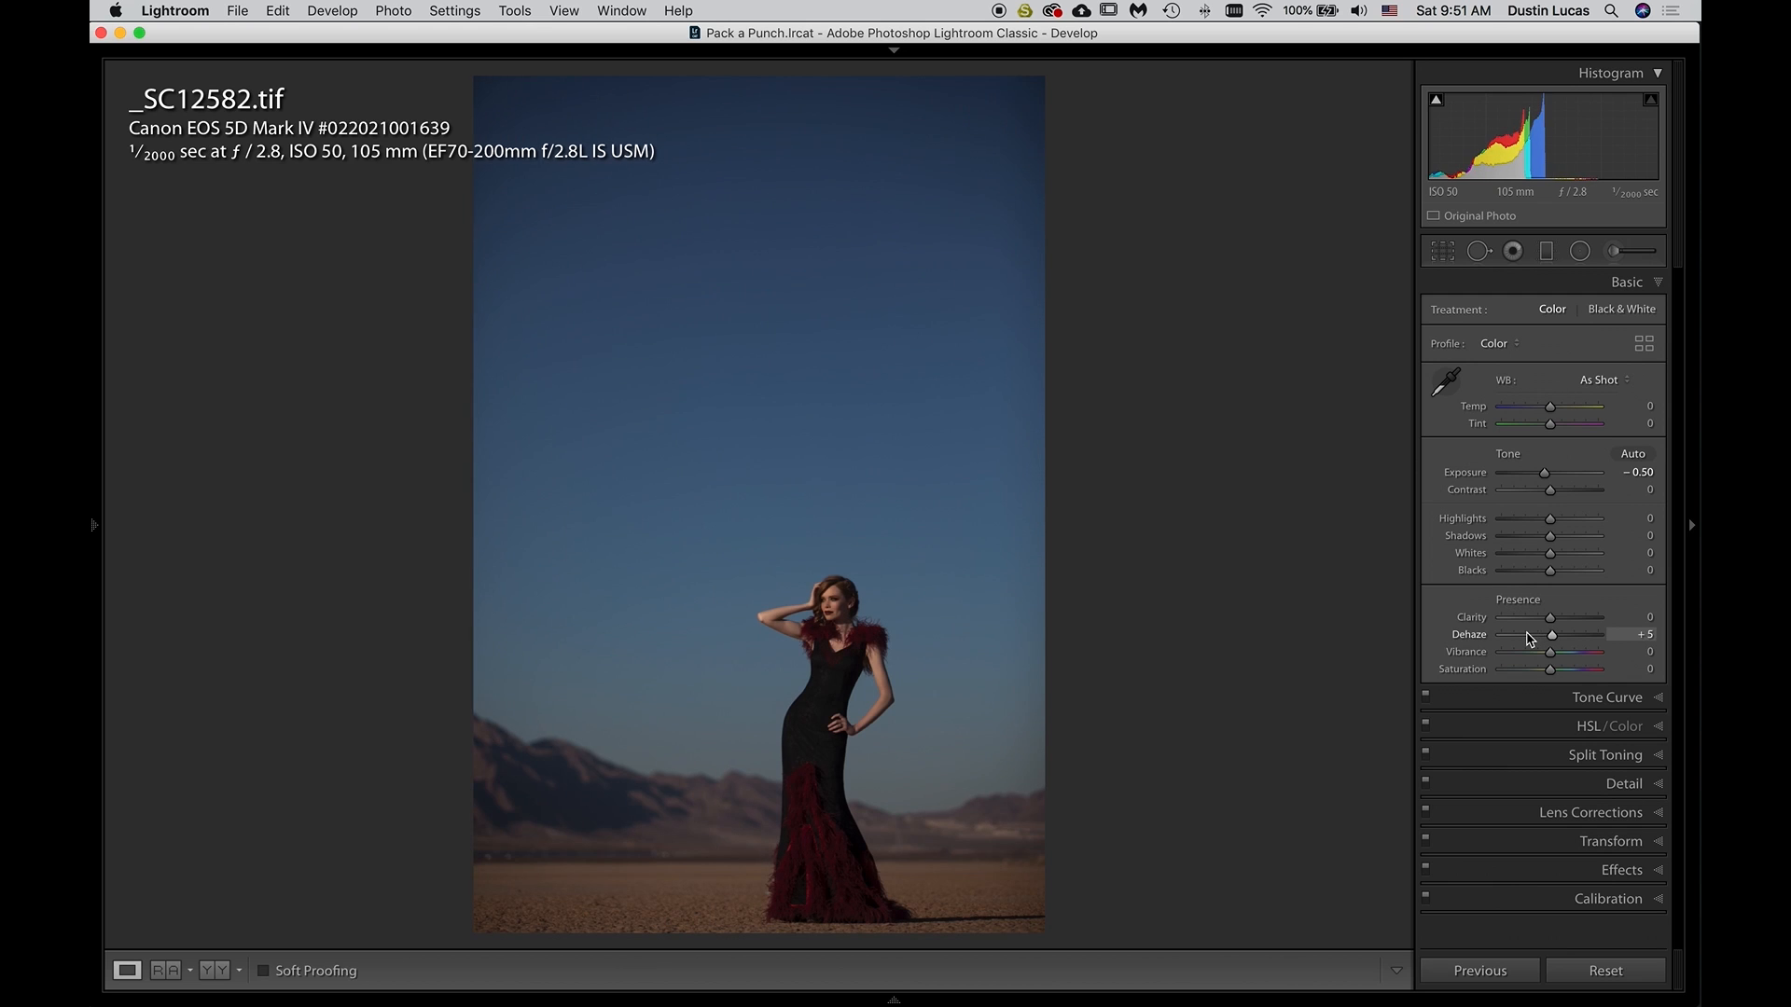
key(Up)
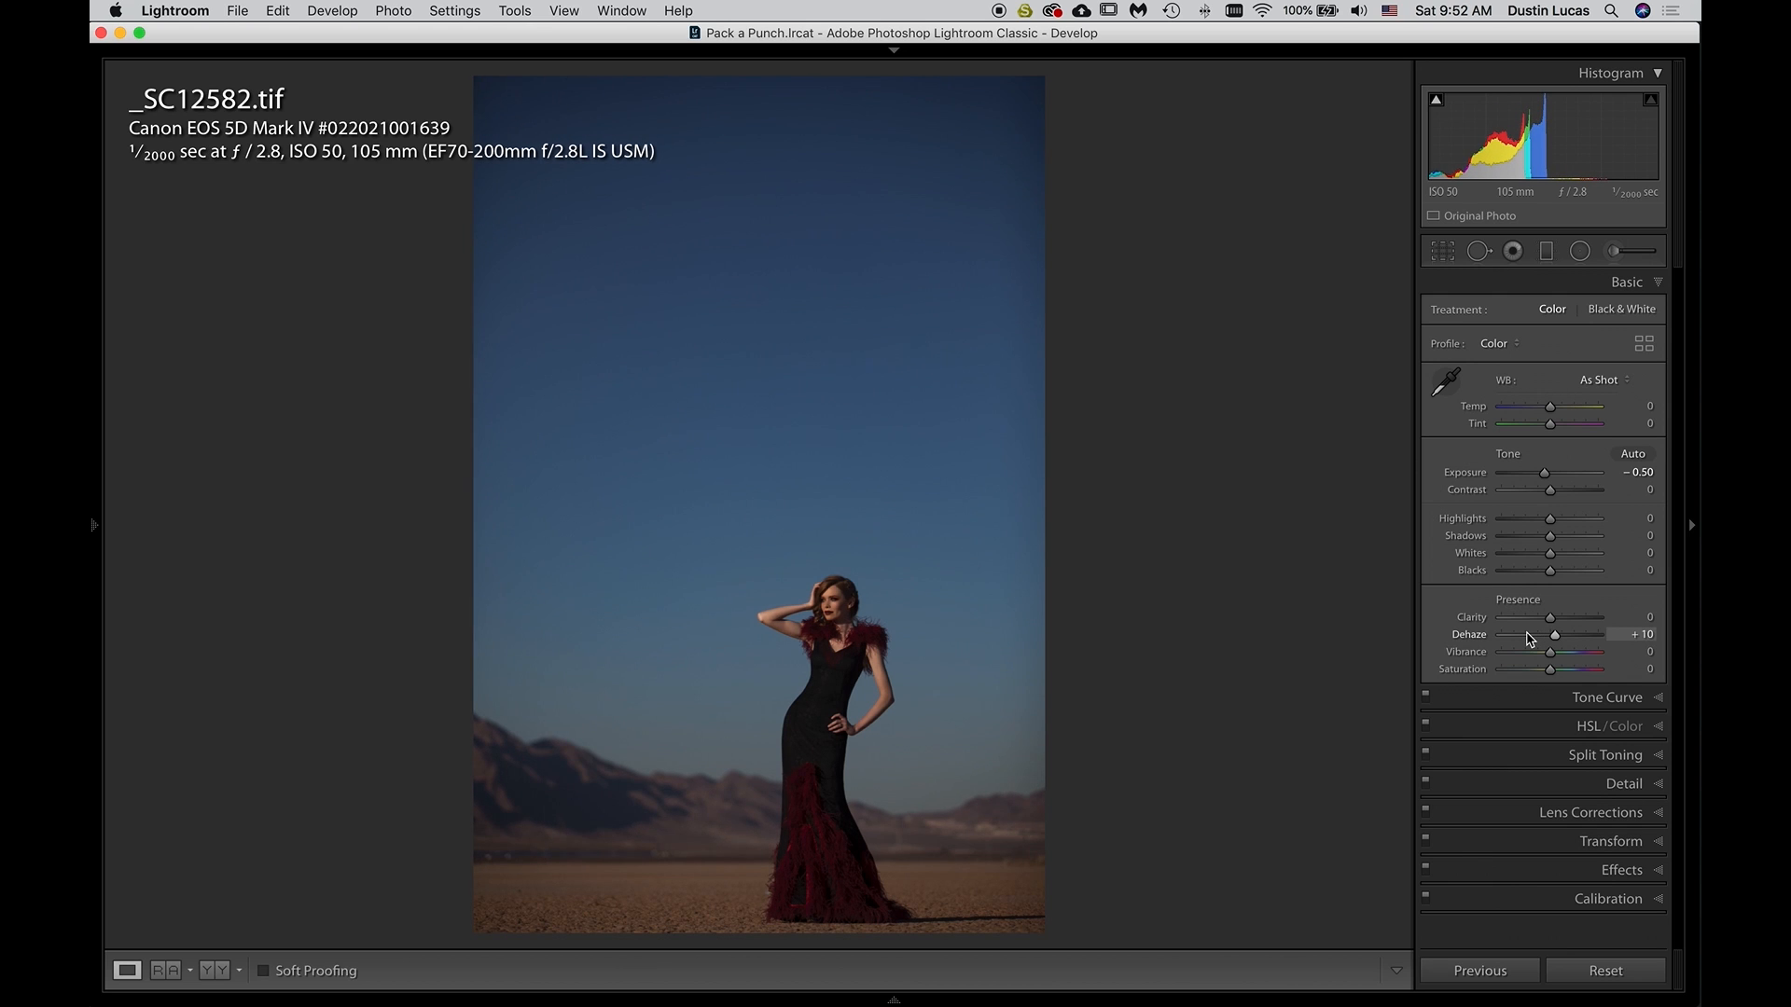
key(Up)
key(Up)
key(Up)
key(Up)
key(Up)
key(Up)
key(Up)
key(Up)
key(Up)
key(Up)
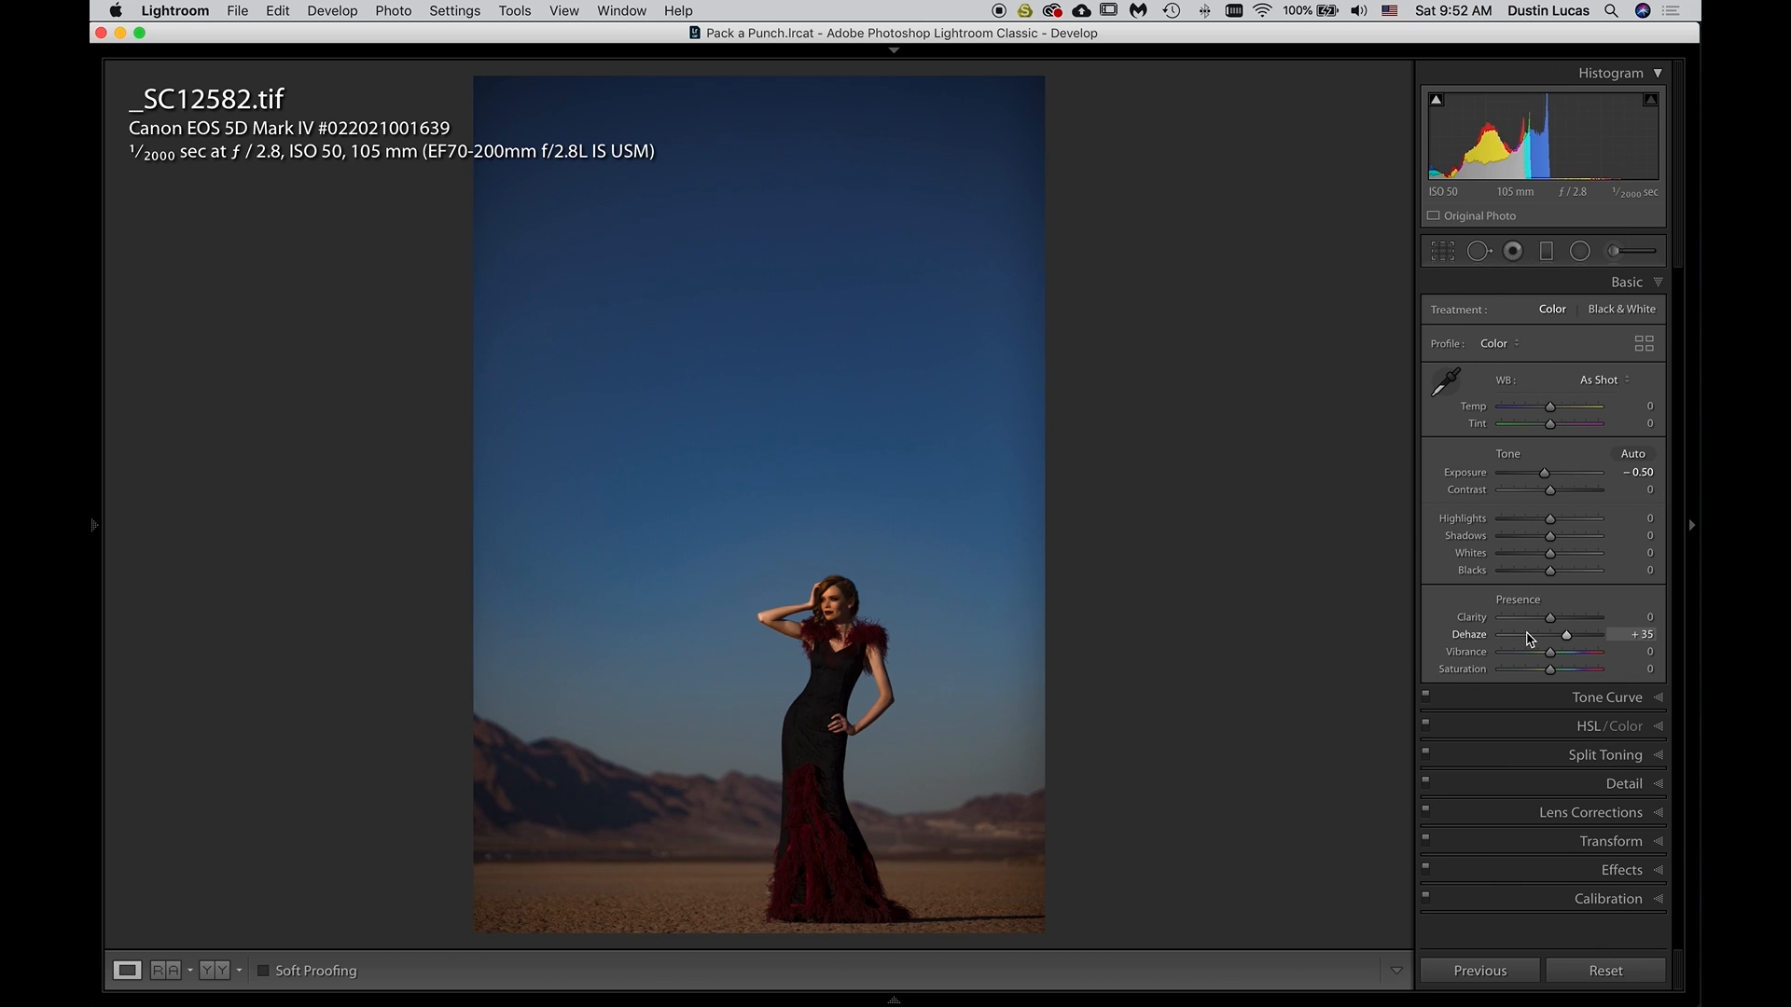
Try Dehaze amounts of +45 and +20 on the TIFF, undo the last change, and reset Dehaze to zero
key(Down)
key(Down)
key(Down)
key(Down)
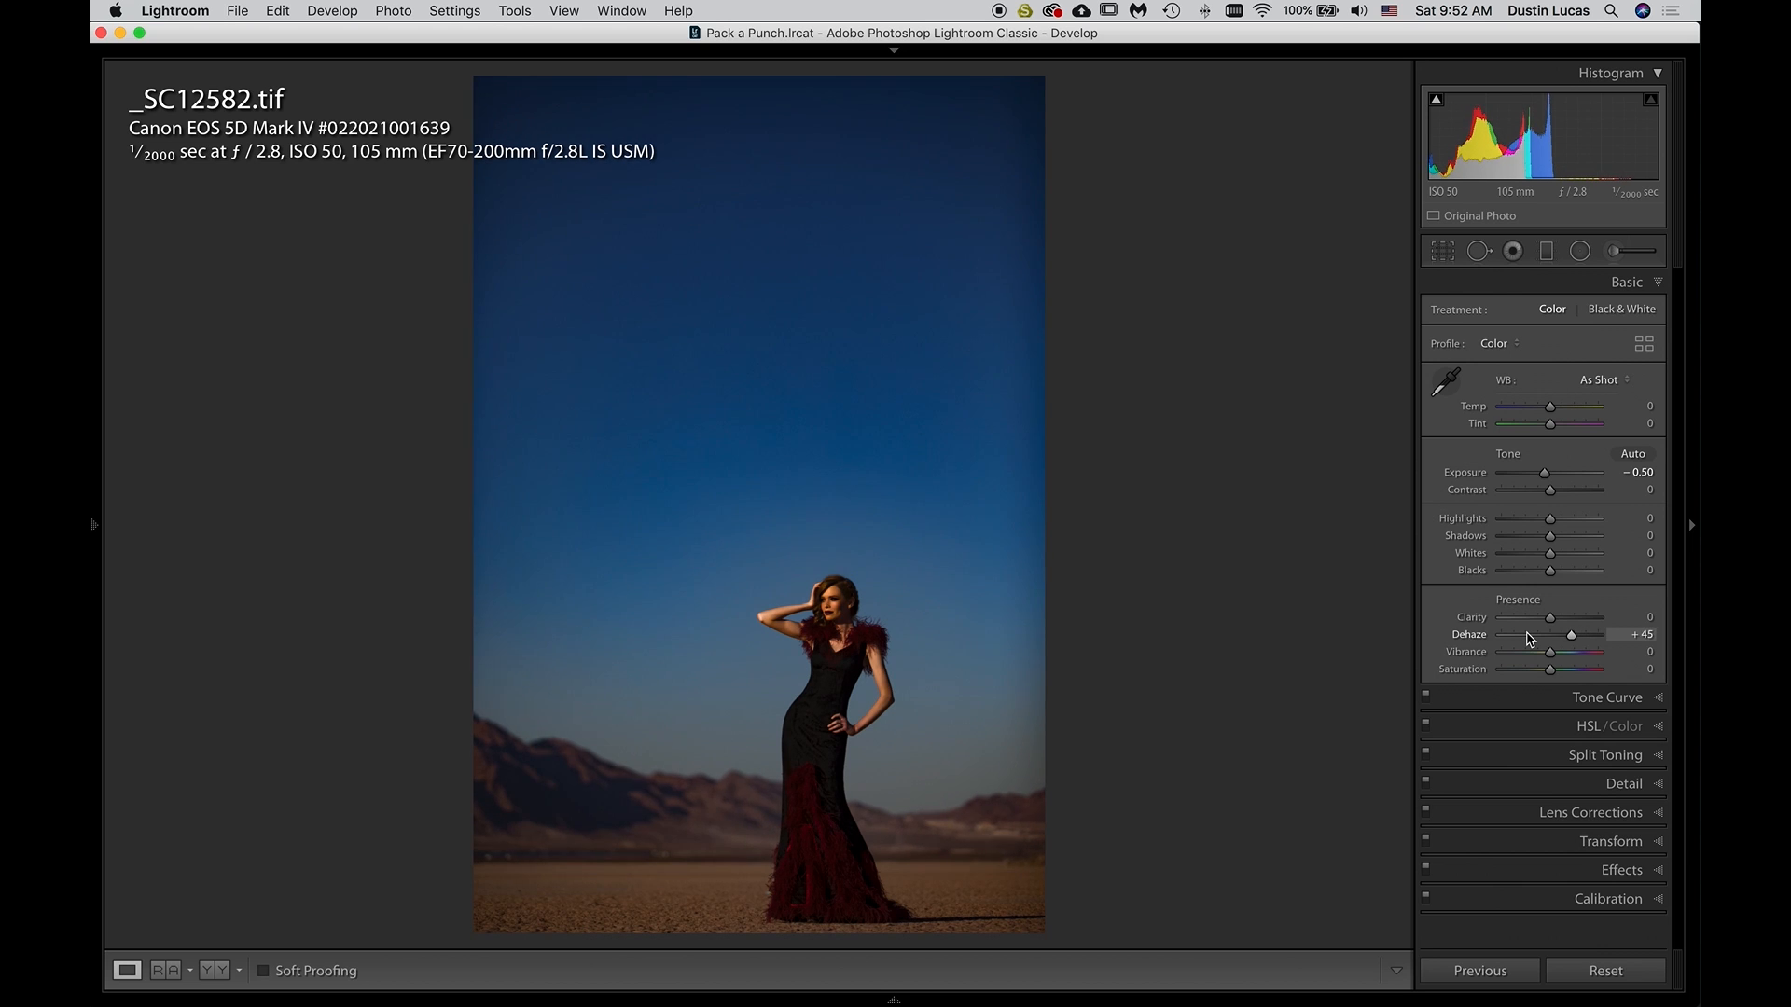
key(Down)
key(Down)
key(Down)
key(Down)
key(Down)
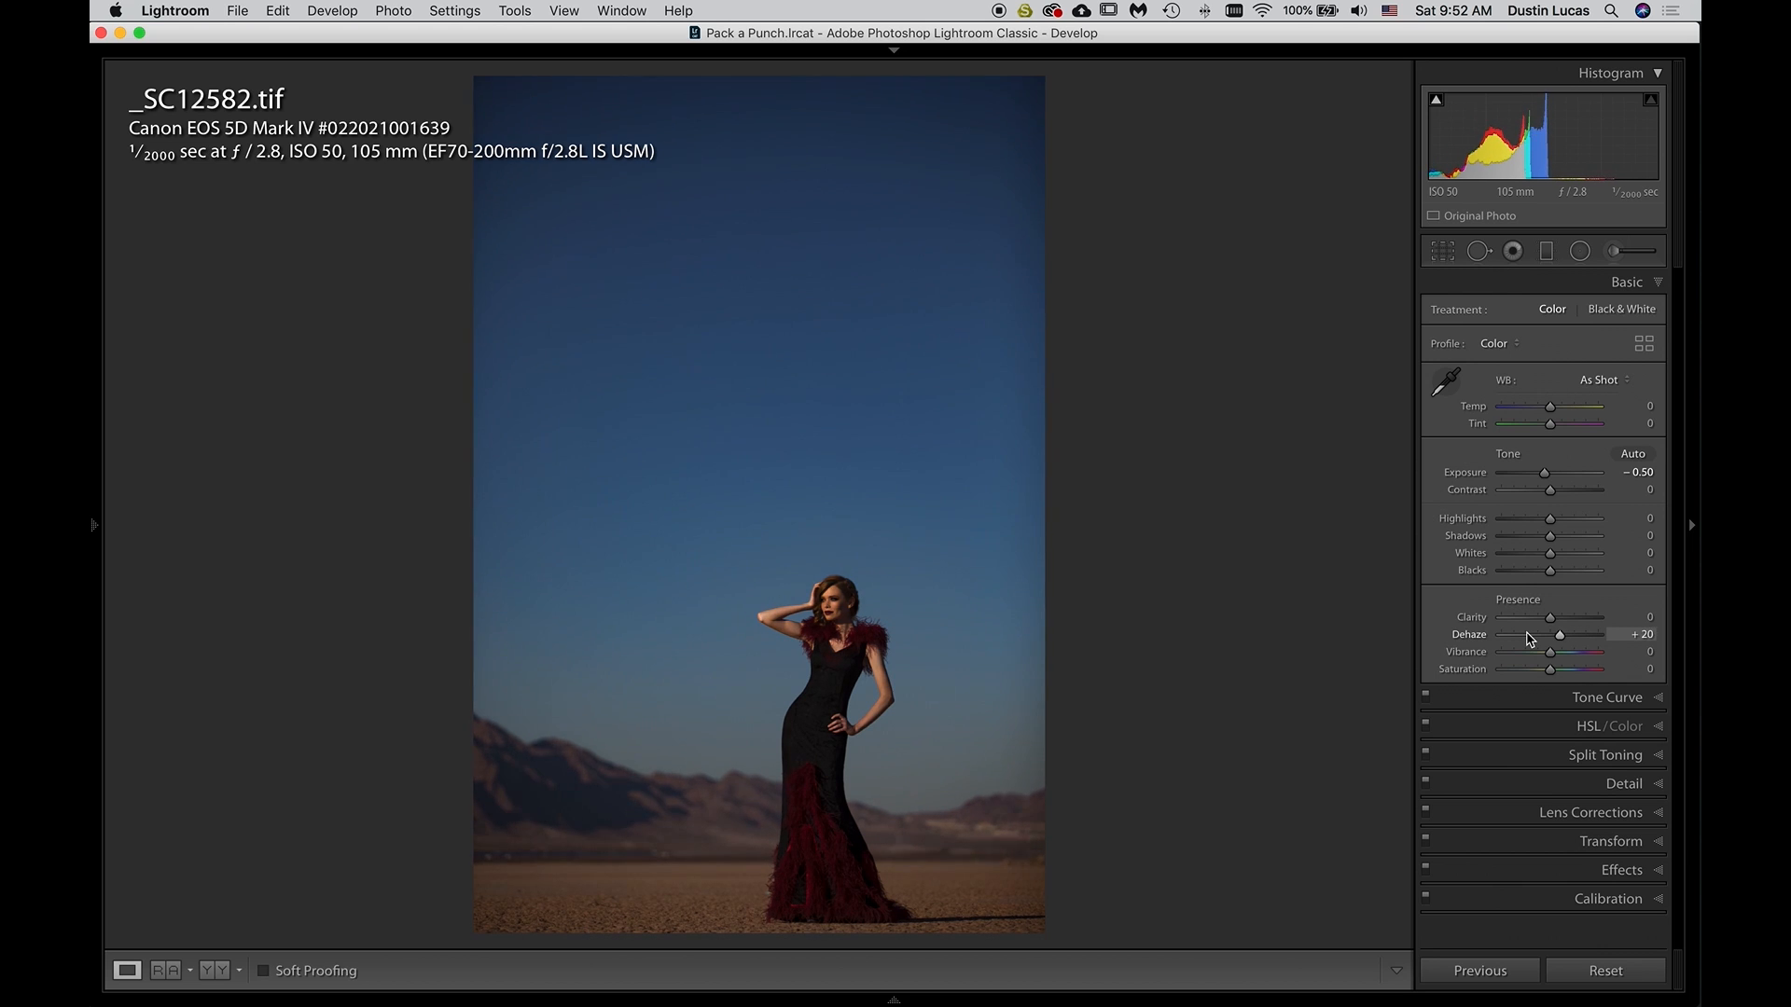
key(Up)
key(super+z)
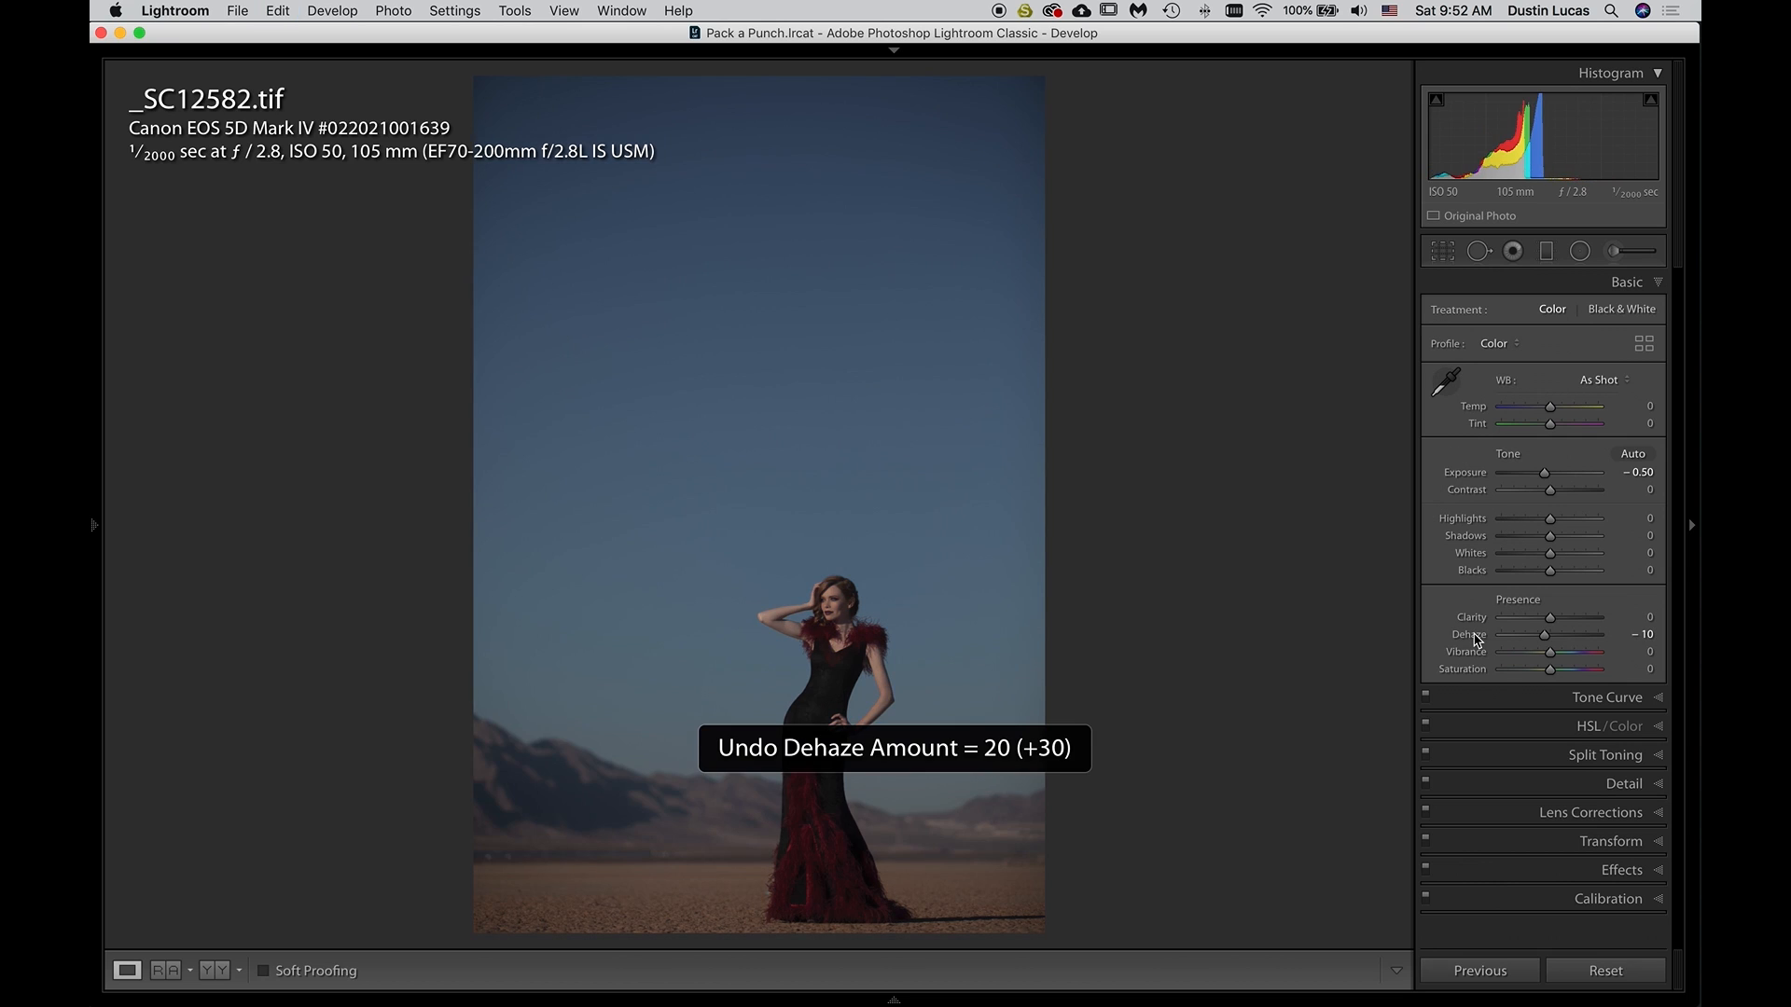
double_click(1471, 635)
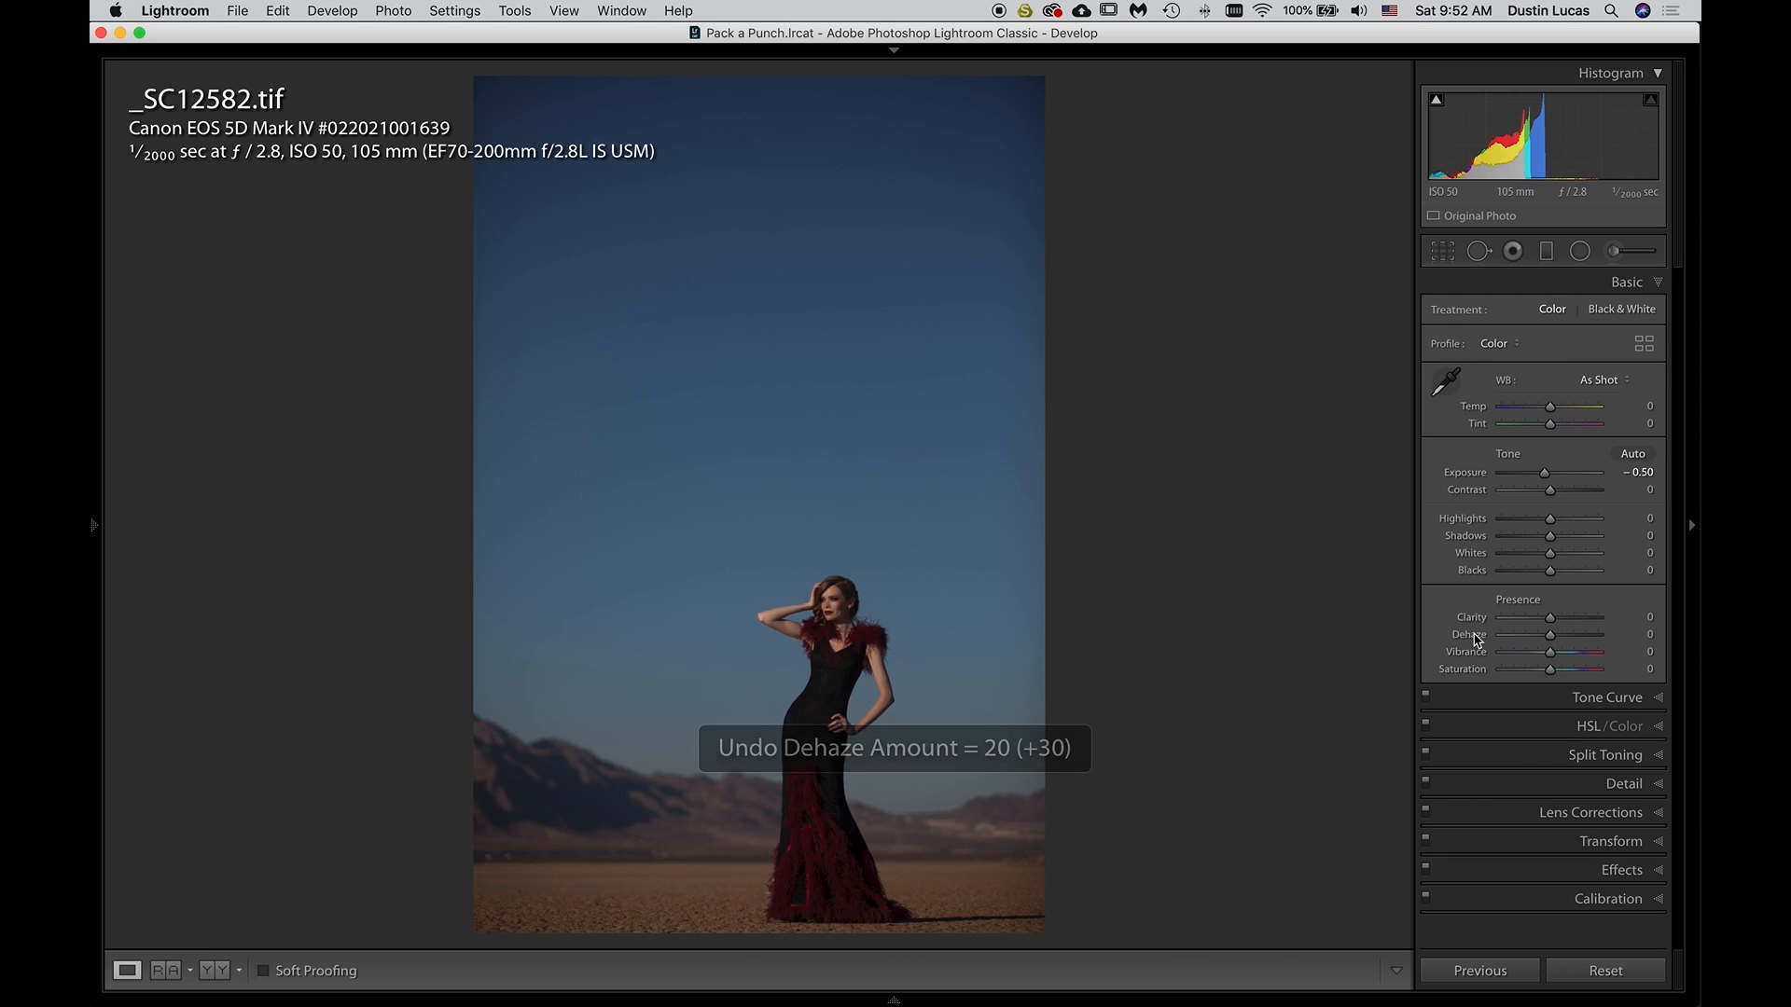
Set Dehaze to +20 and compare the photo with and without it by undoing and redoing the change
click(1628, 636)
text(20)
key(Return)
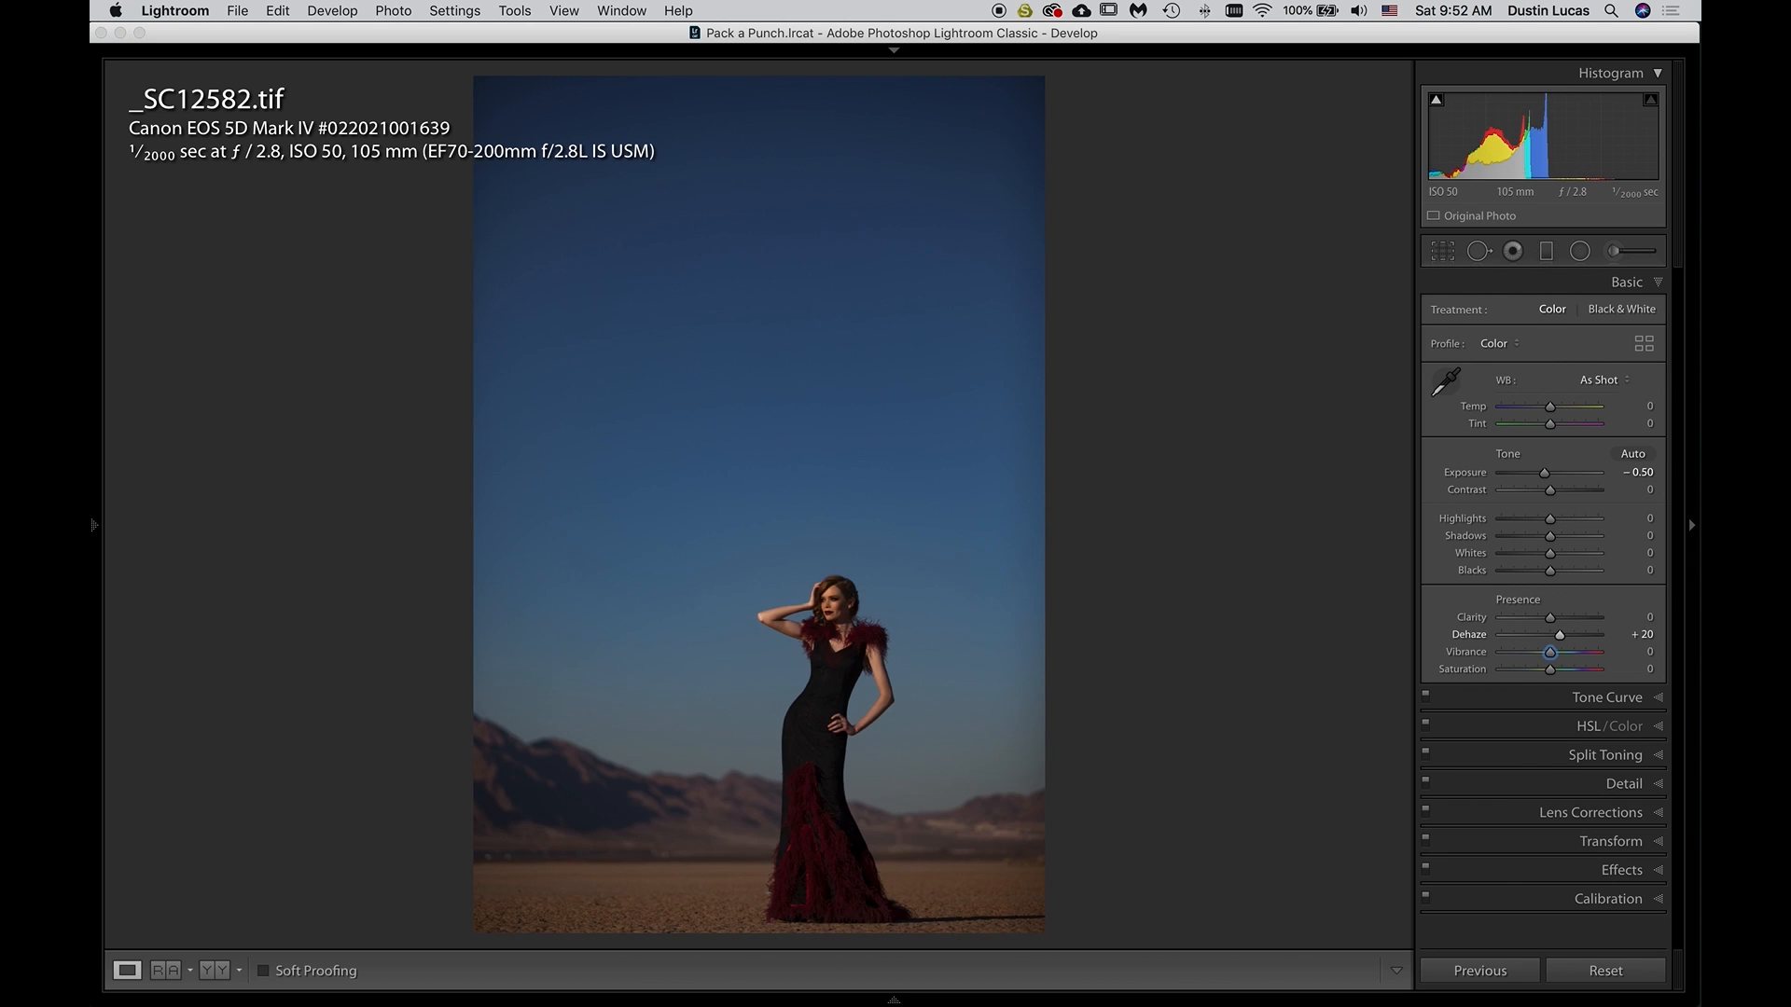
click(1274, 655)
key(super+z)
key(super+shift+z)
key(super+z)
key(super+shift+z)
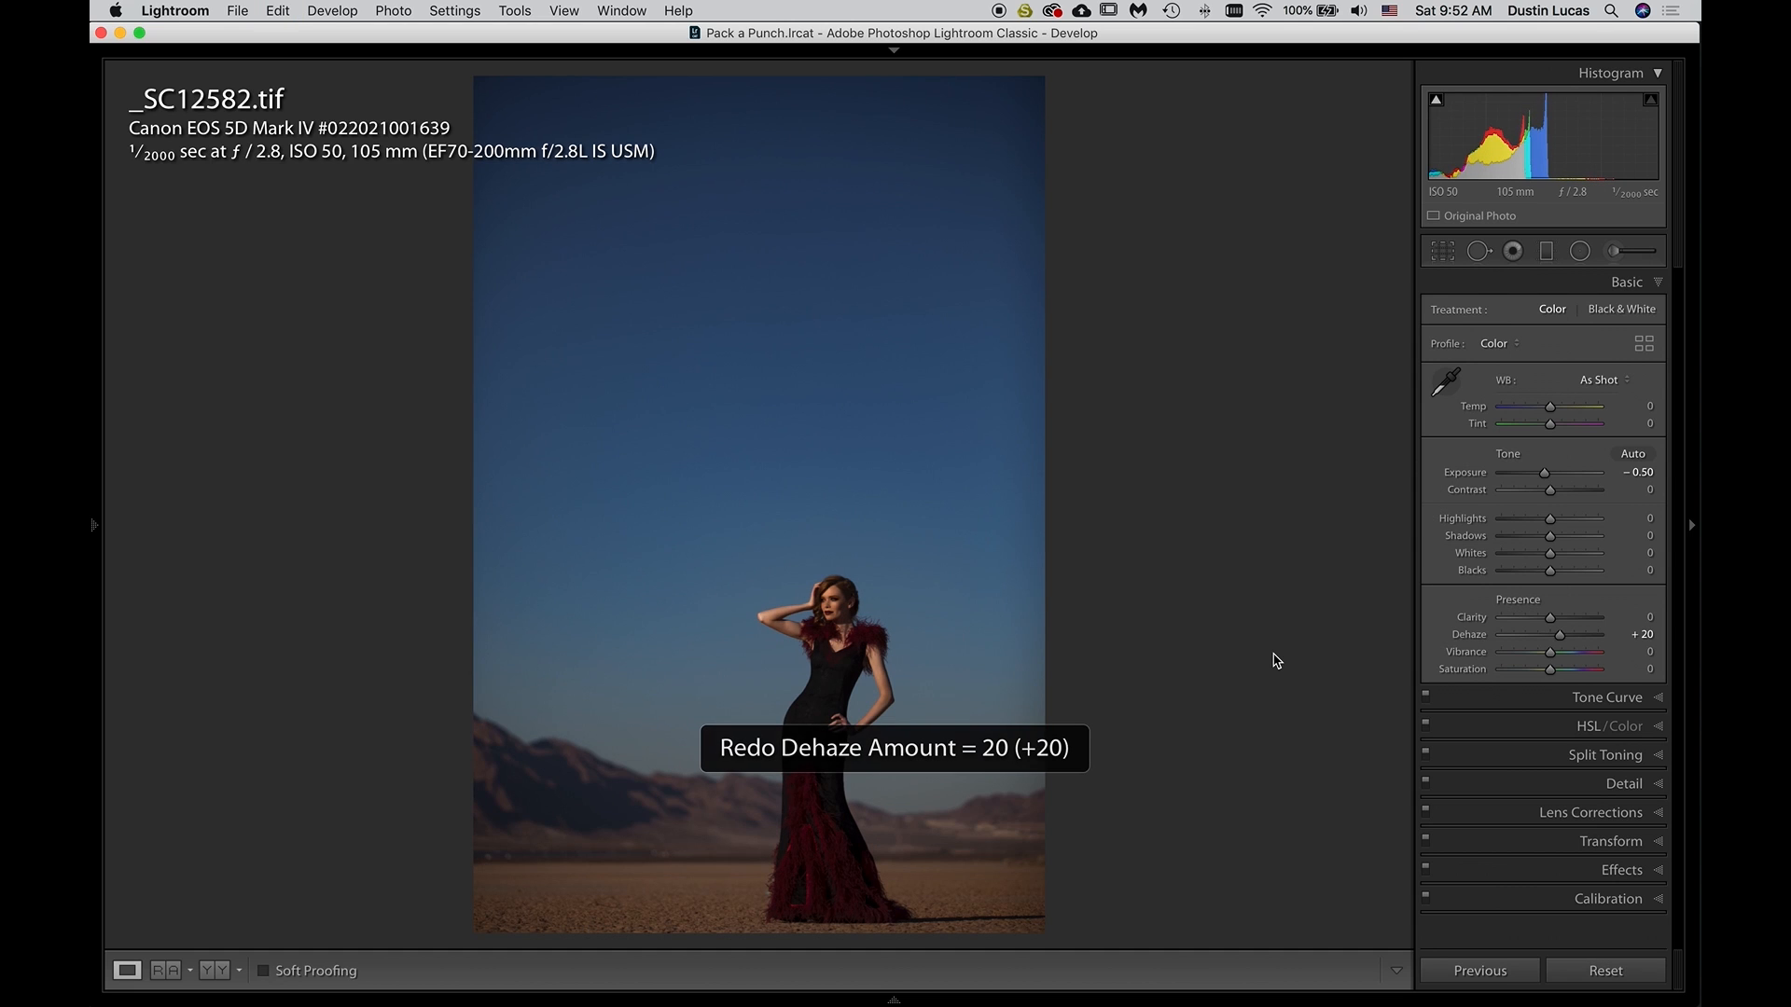
Lower Dehaze to +15 and compare the result with the unedited photo
drag(1561, 640, 1557, 641)
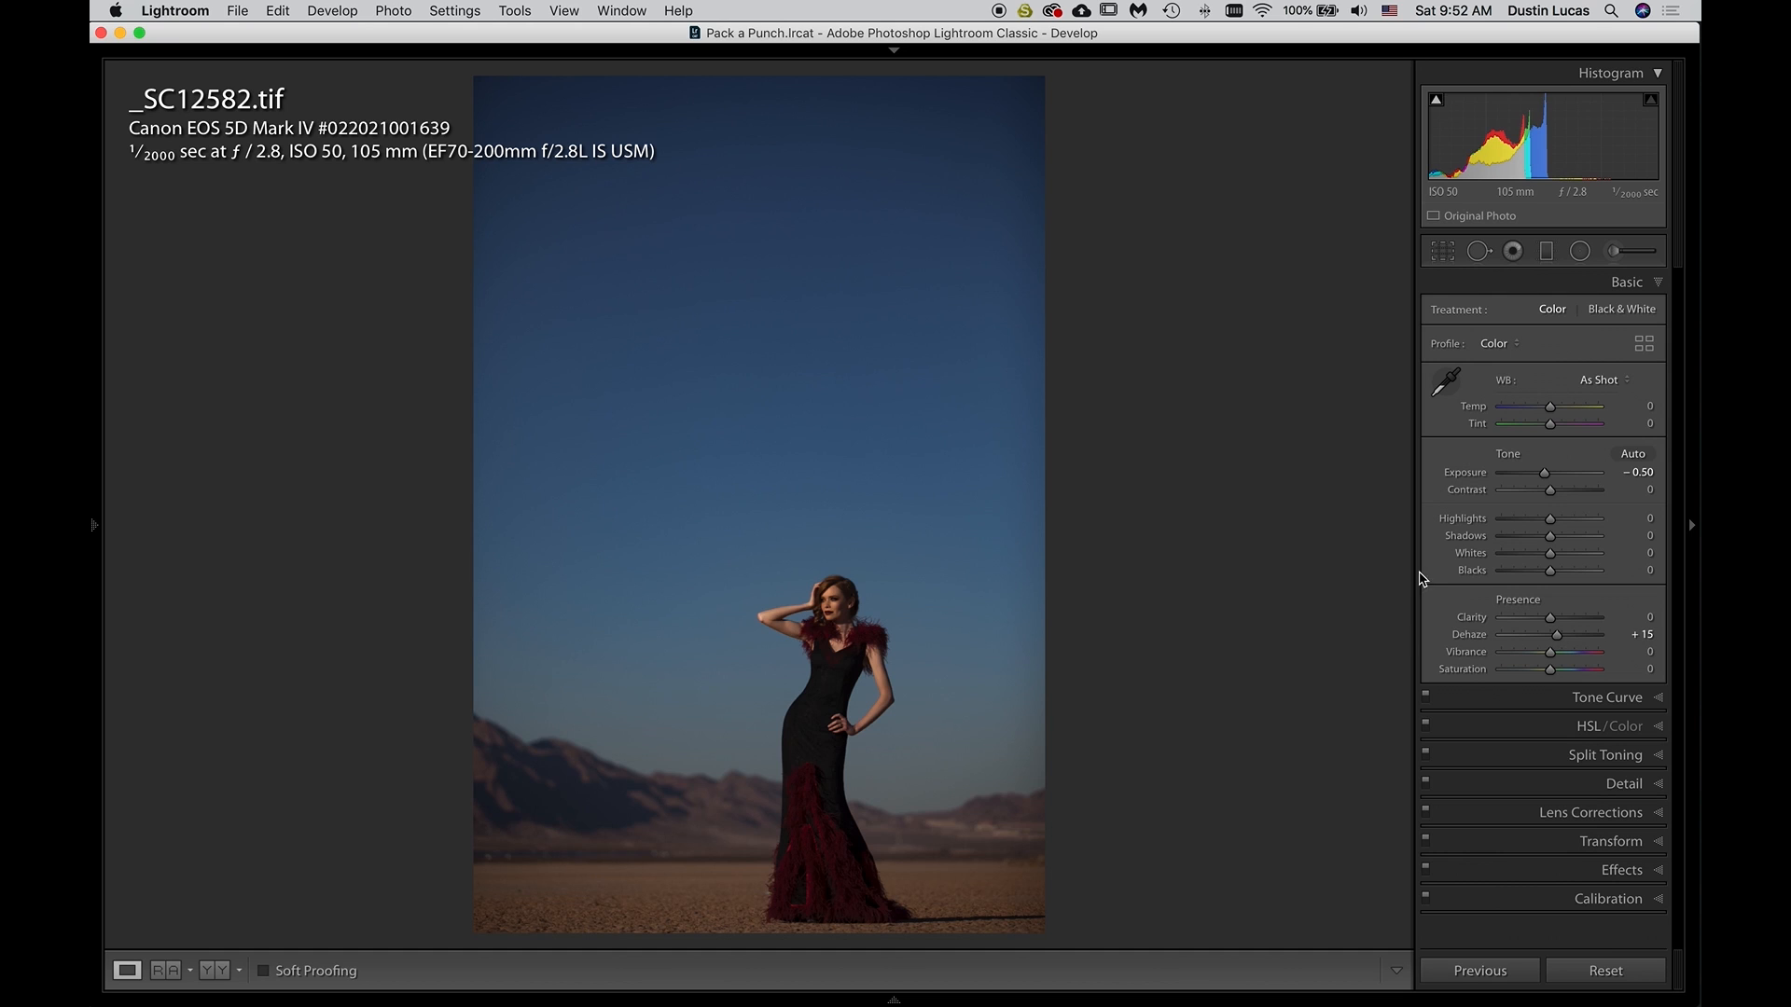
key(backslash)
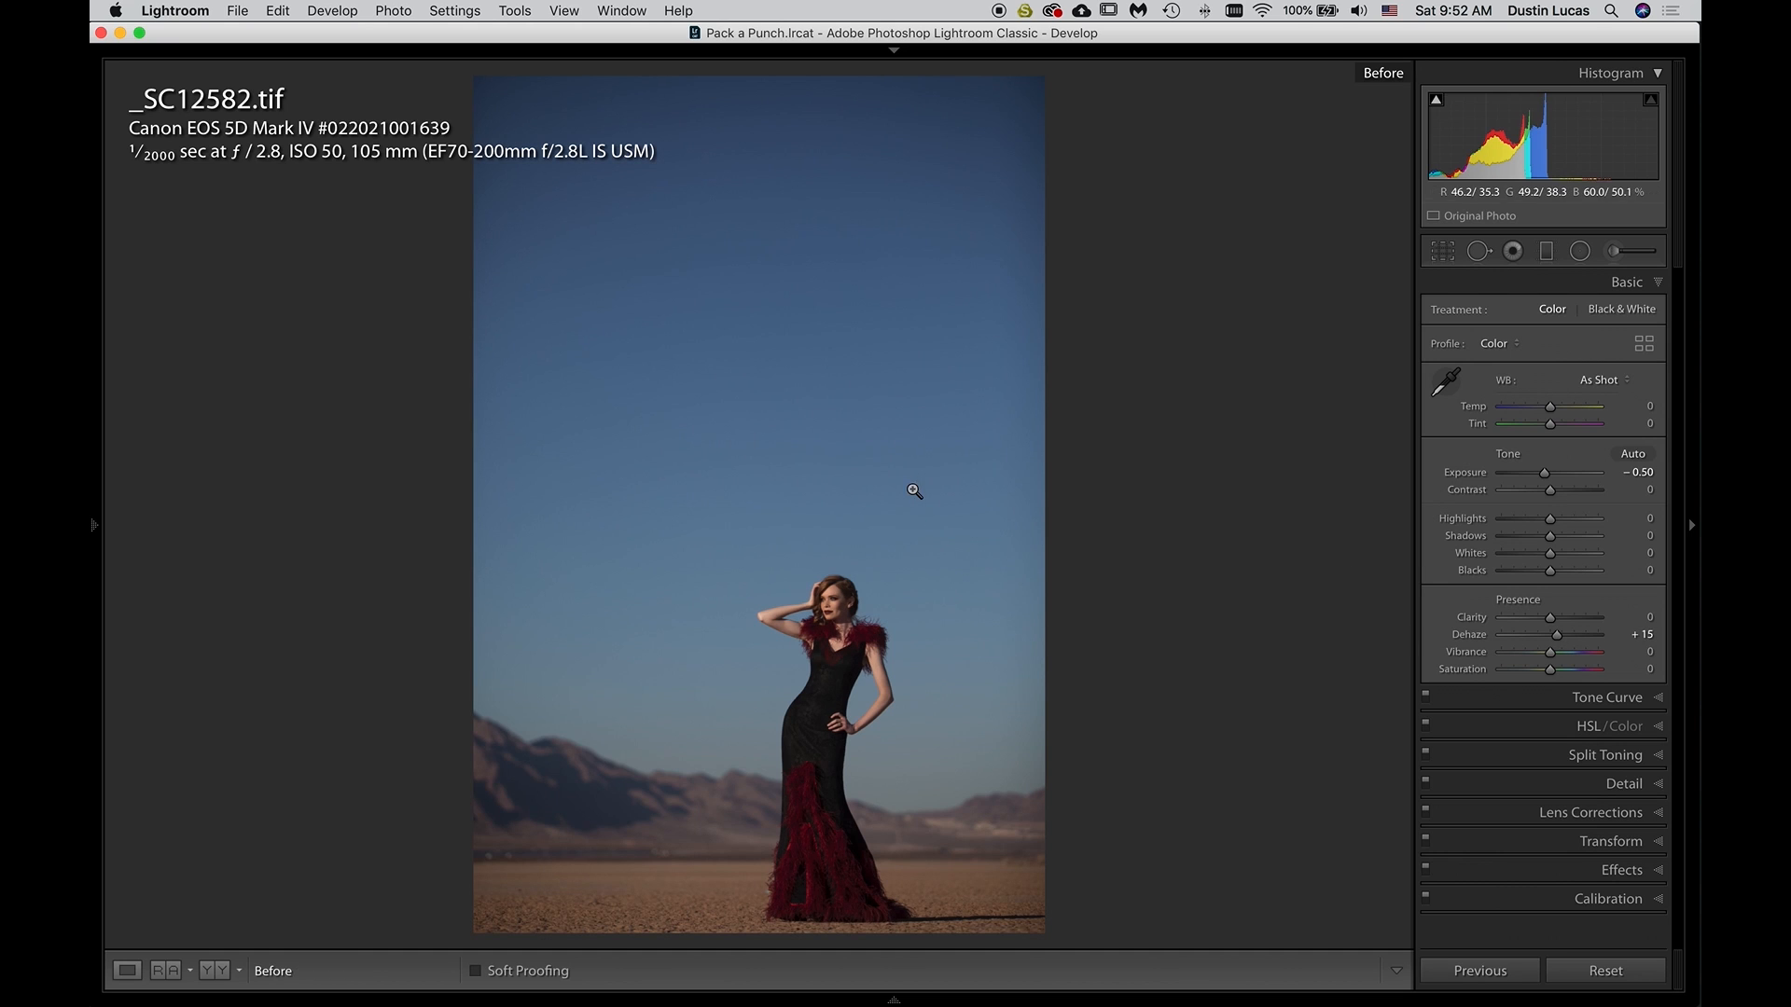
key(backslash)
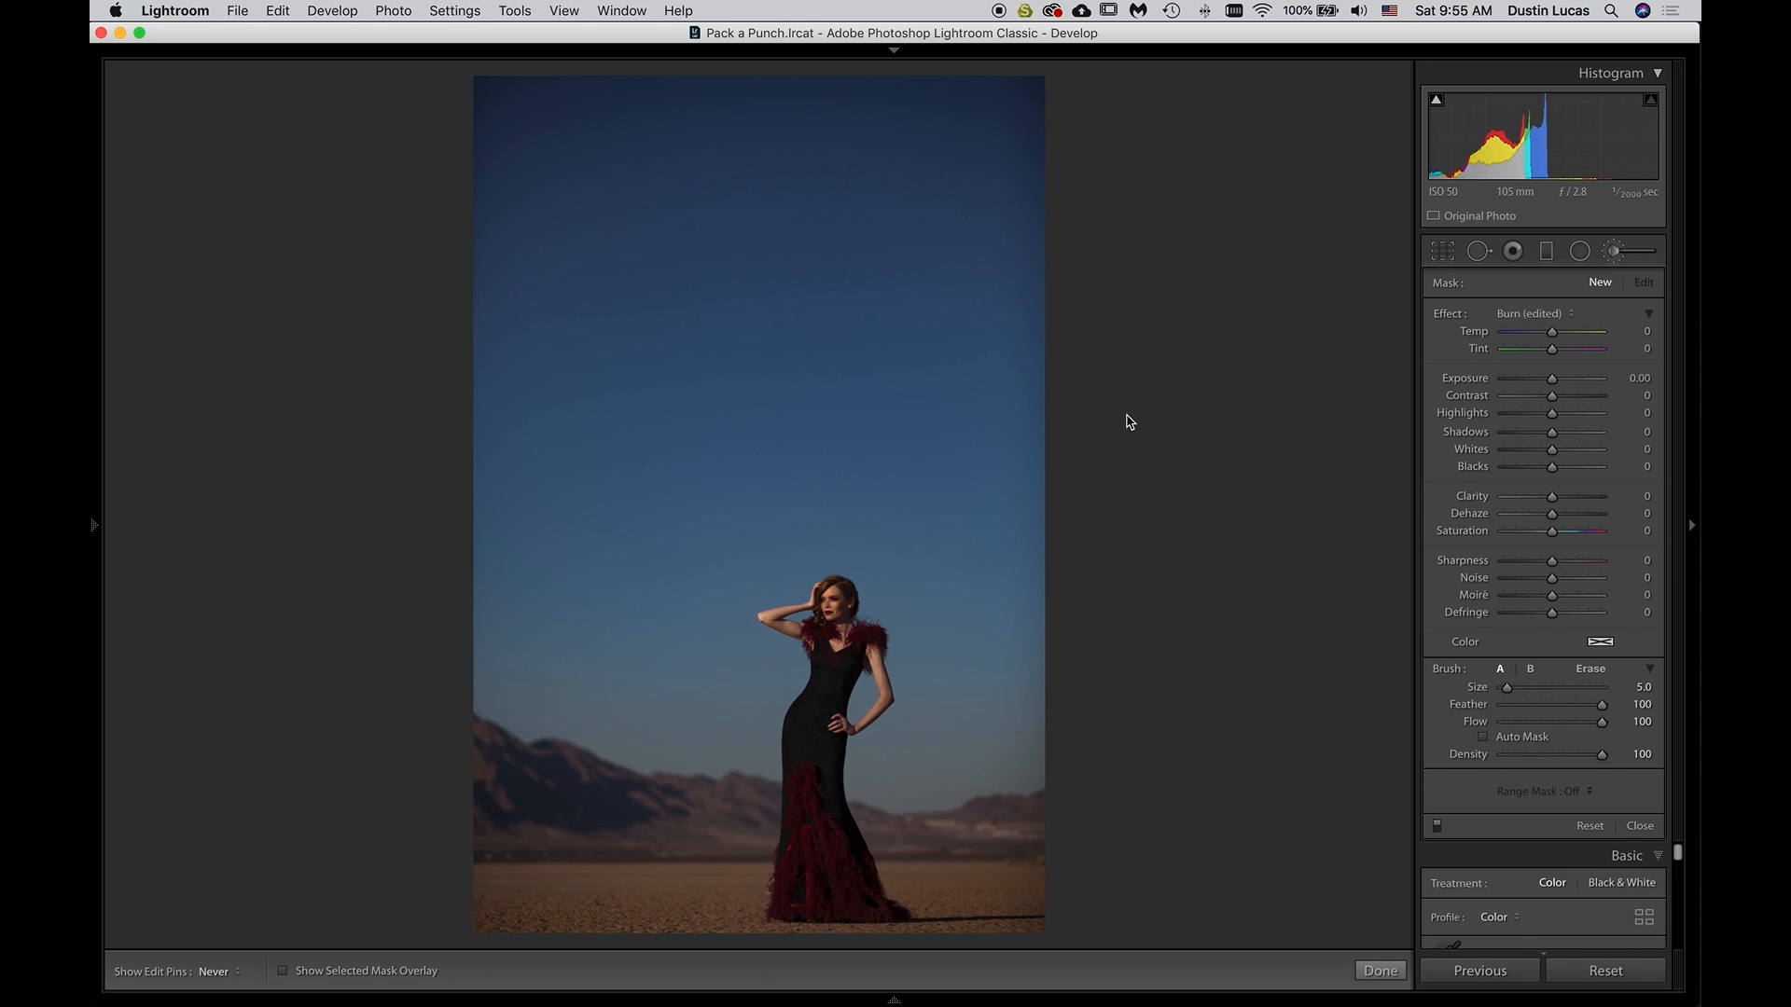
Look through the Adjustment Brush effect presets, including the Burn, Color, and Dodge options, without choosing one
click(1530, 315)
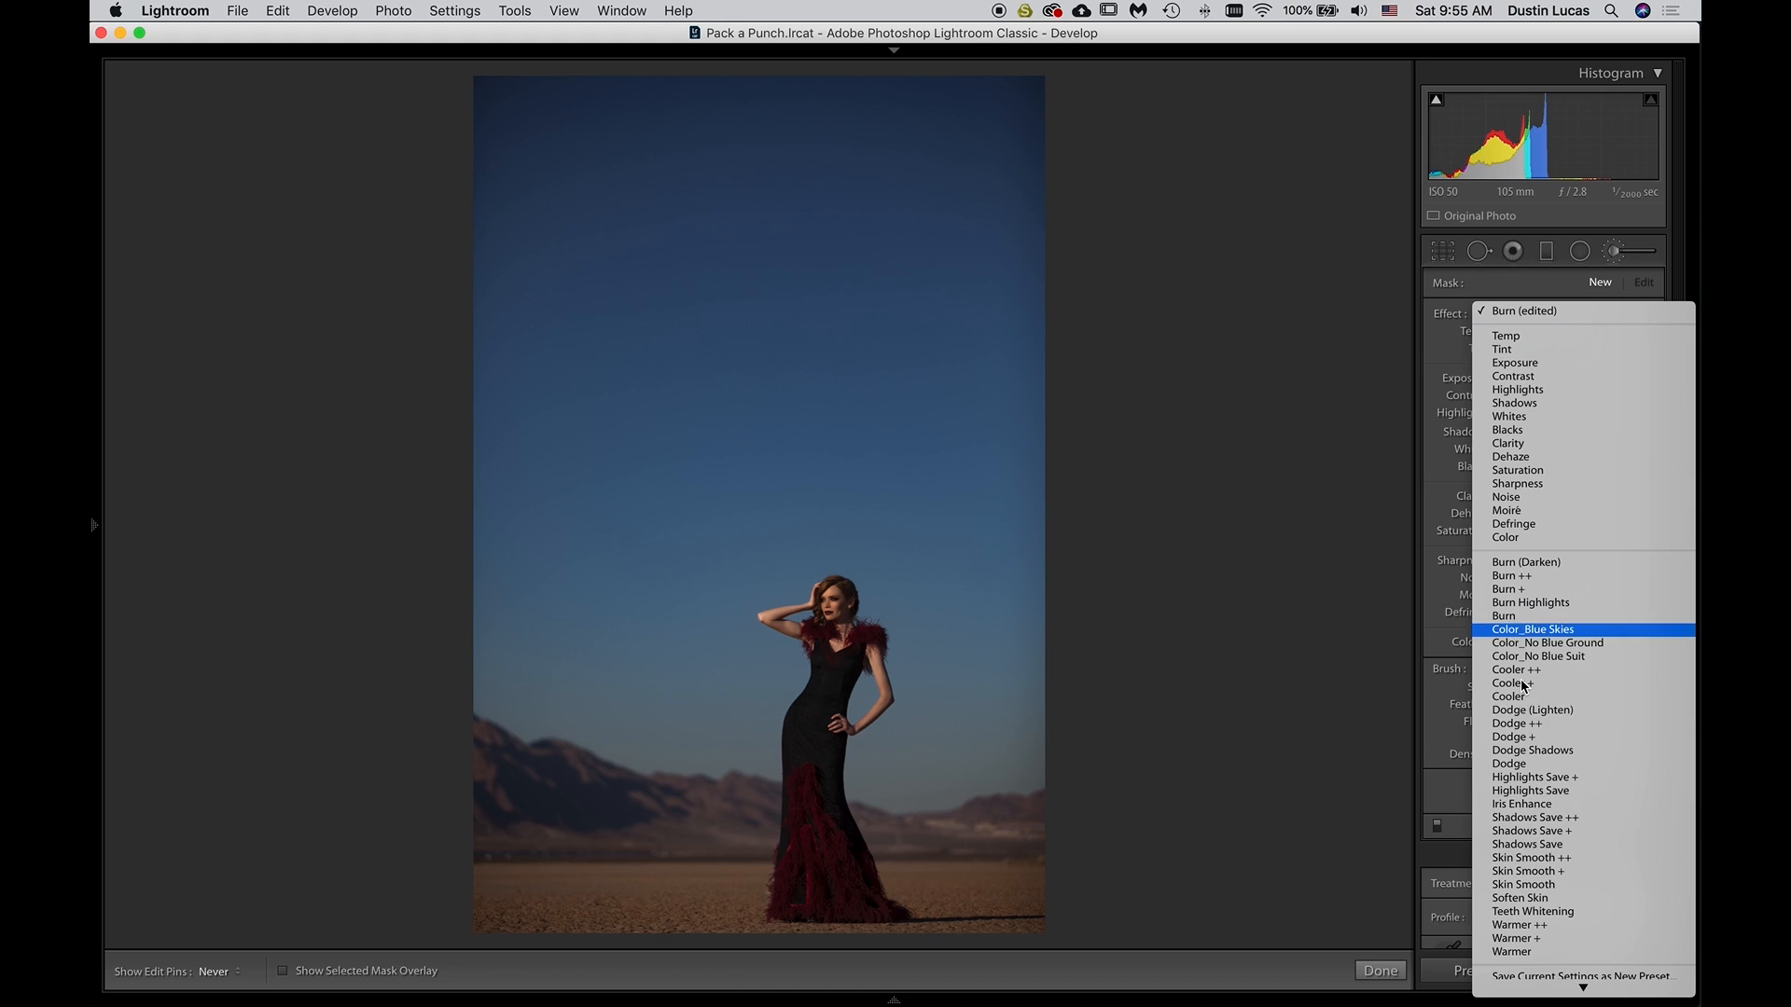
scroll(1529, 805, down, 1)
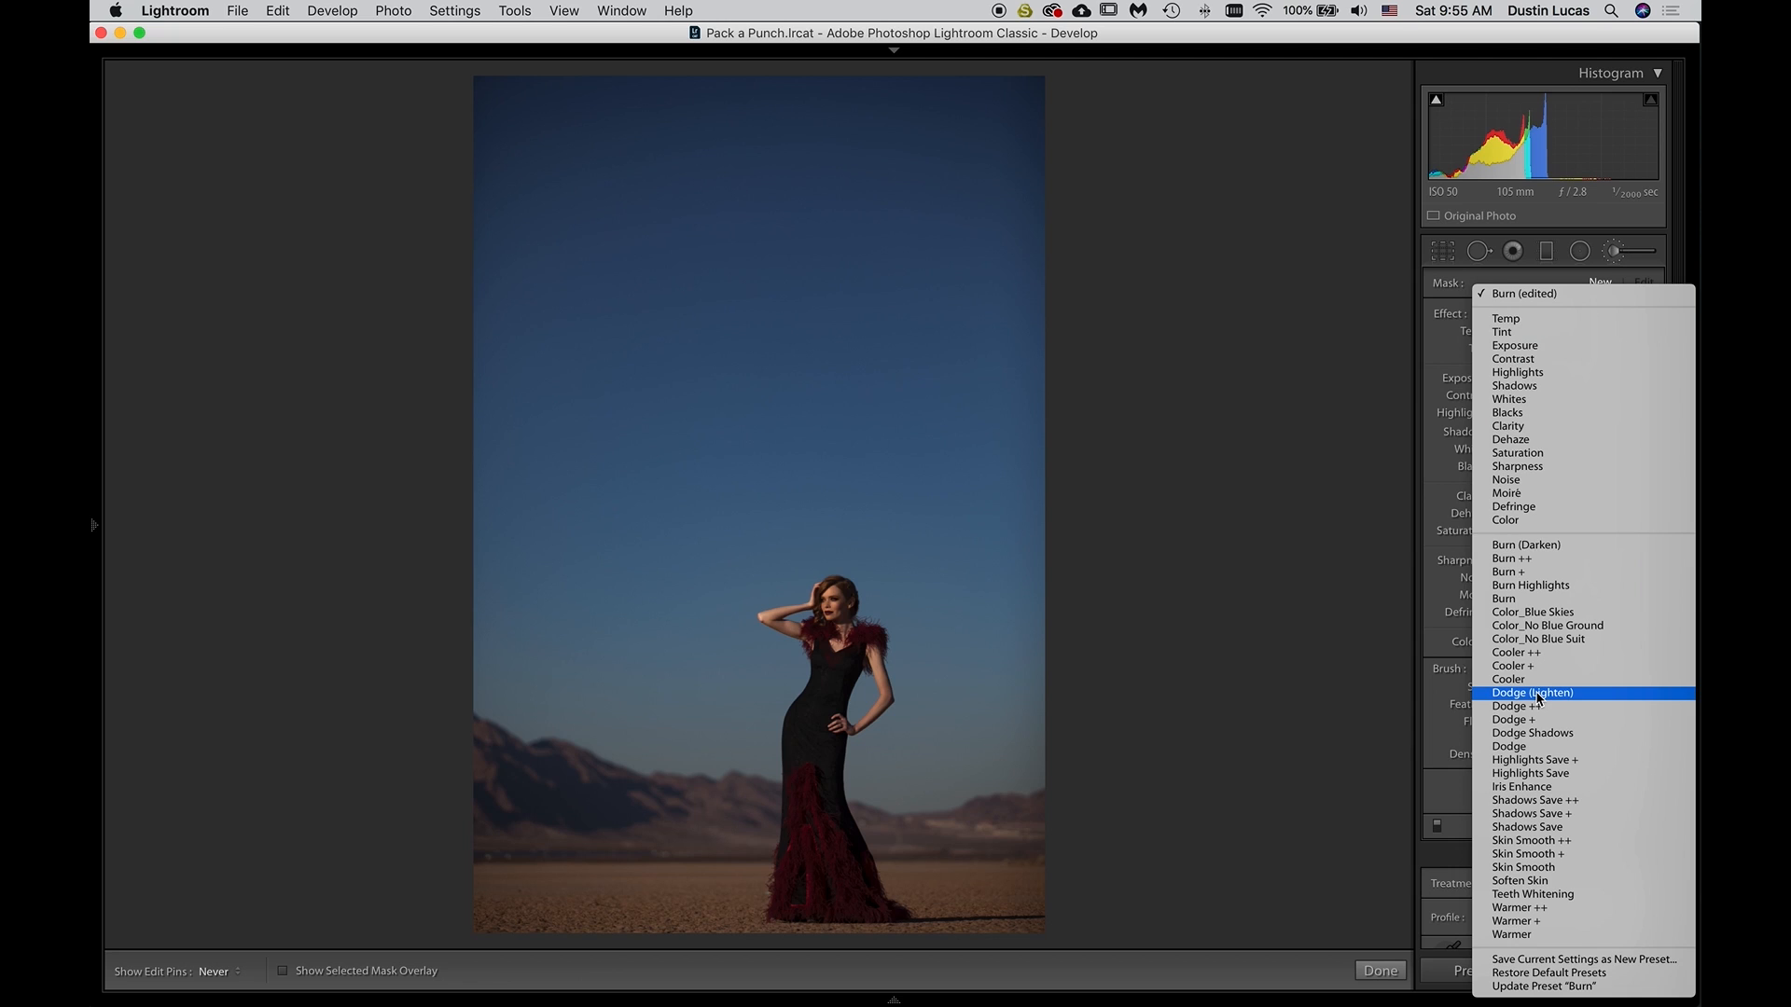
click(1363, 666)
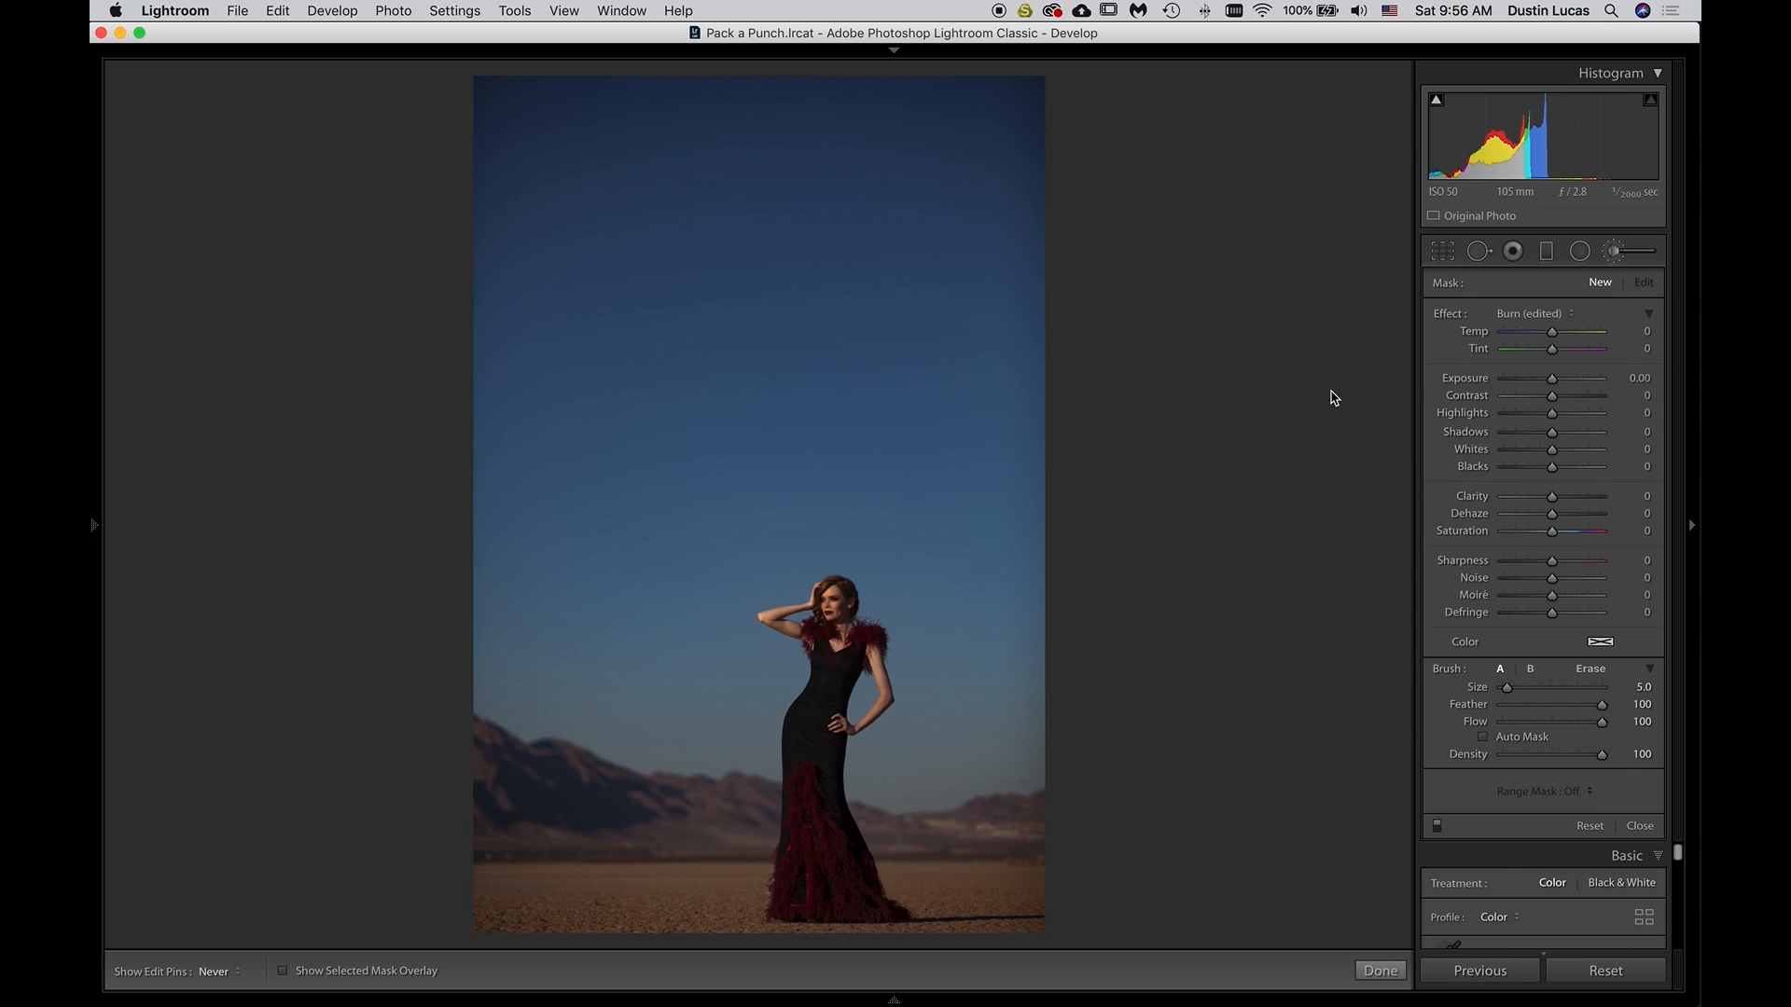
Close the Adjustment Brush, try resetting the overall Exposure to zero, and undo the reset
click(1639, 826)
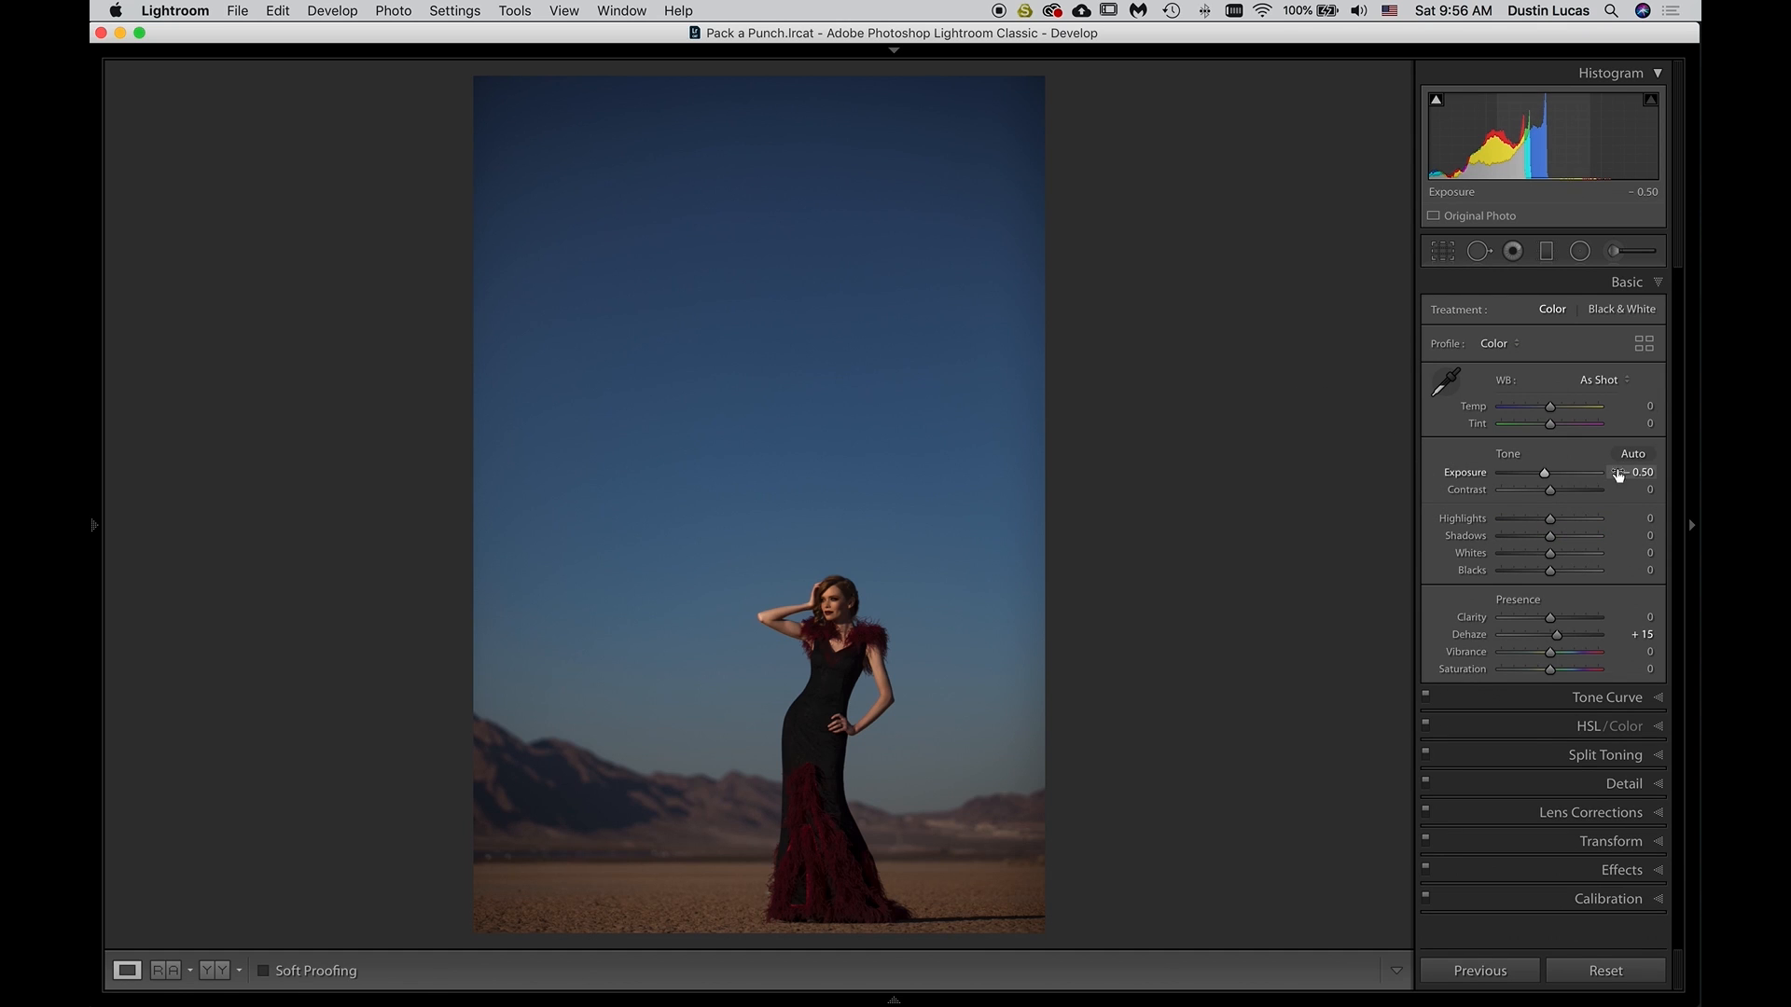
double_click(1513, 474)
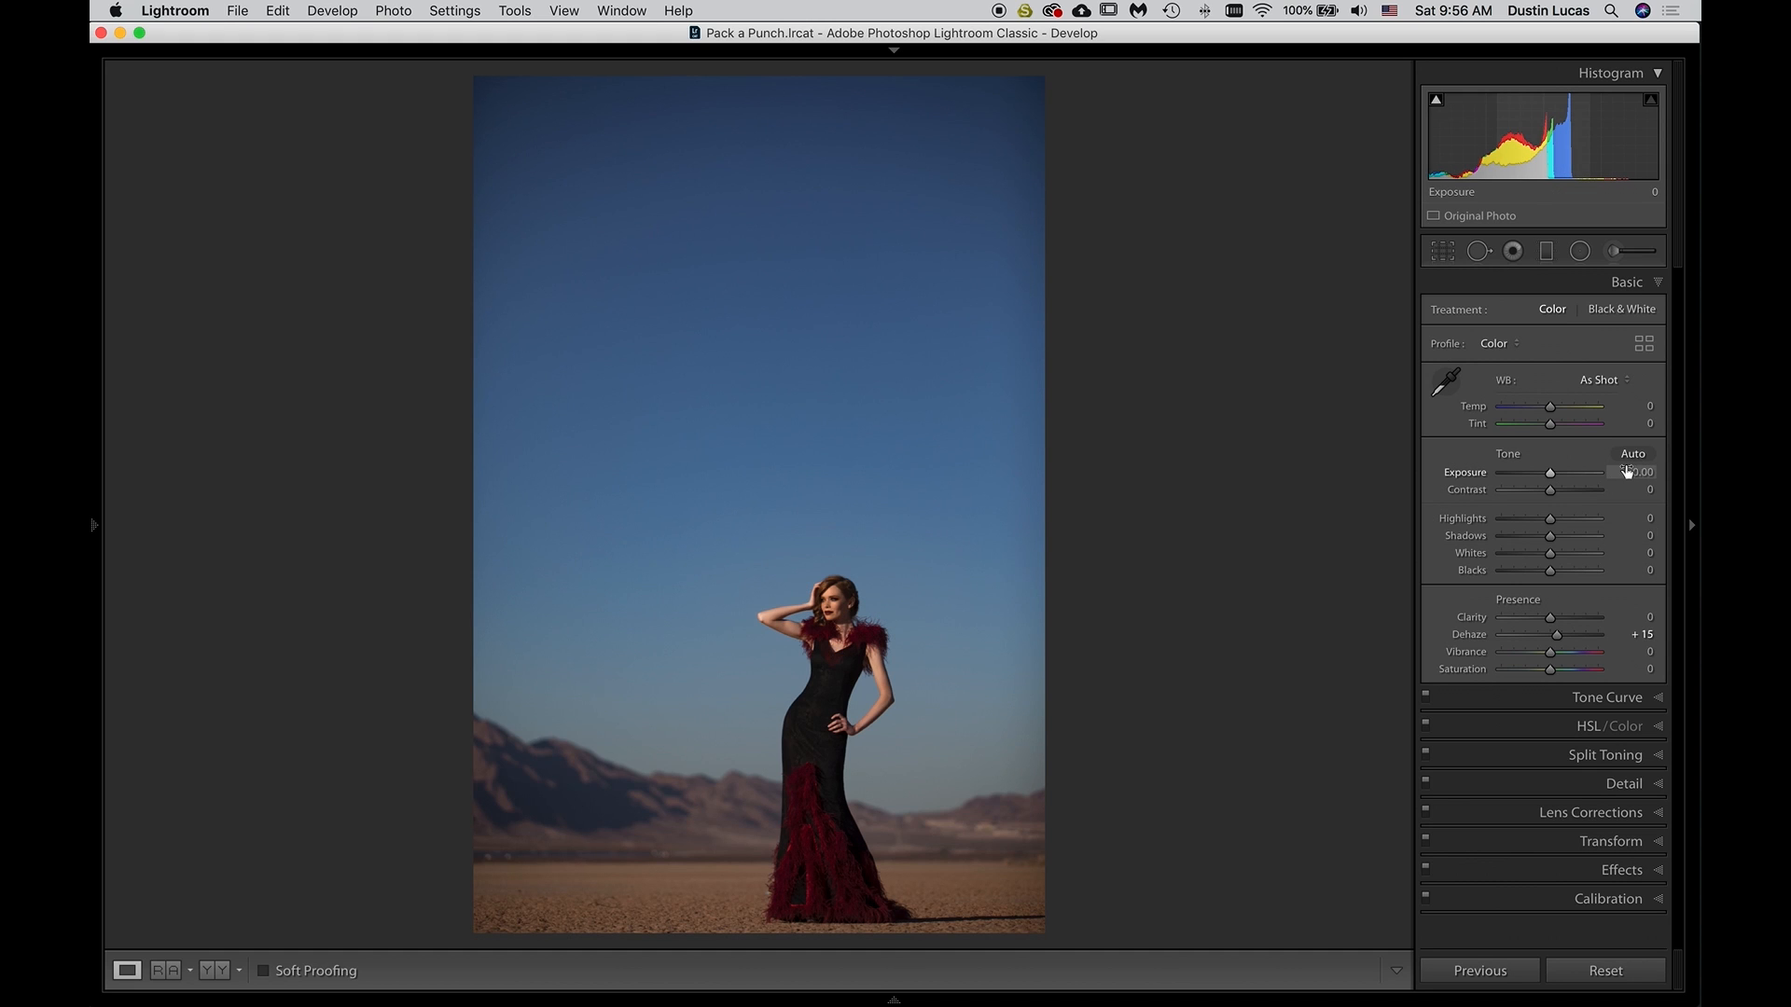
key(super+z)
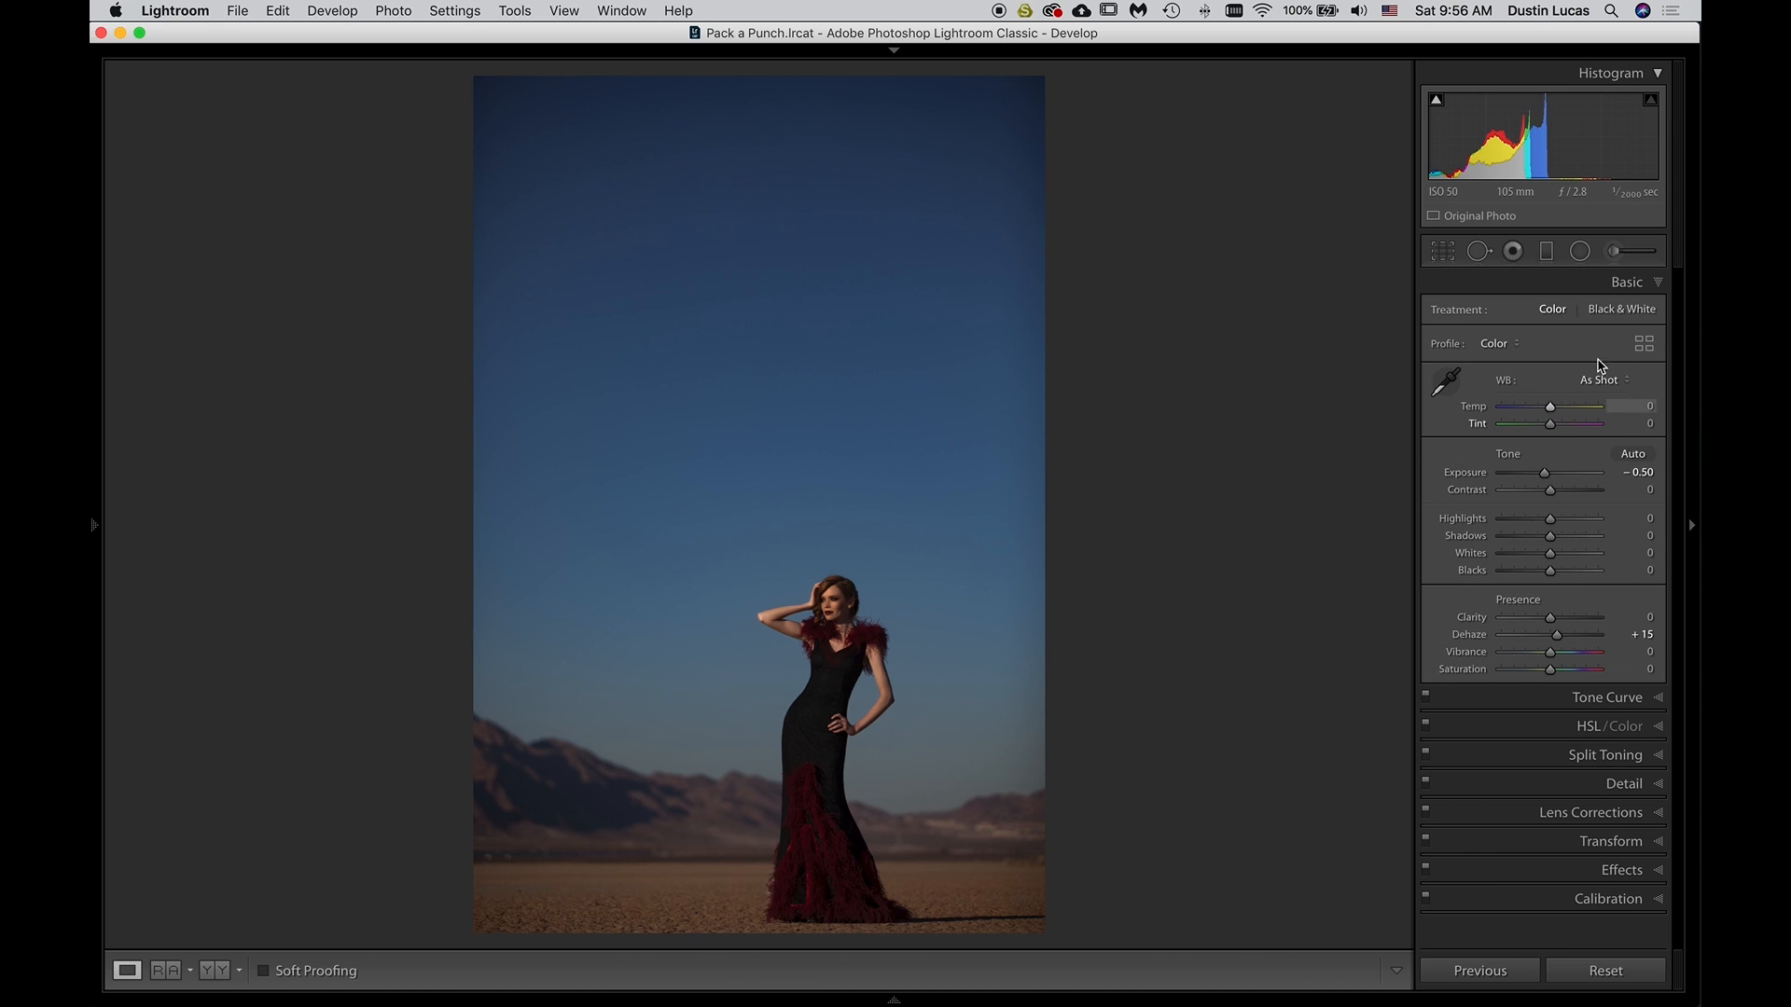
Reopen the Adjustment Brush and set its Exposure to 0.15
click(1616, 256)
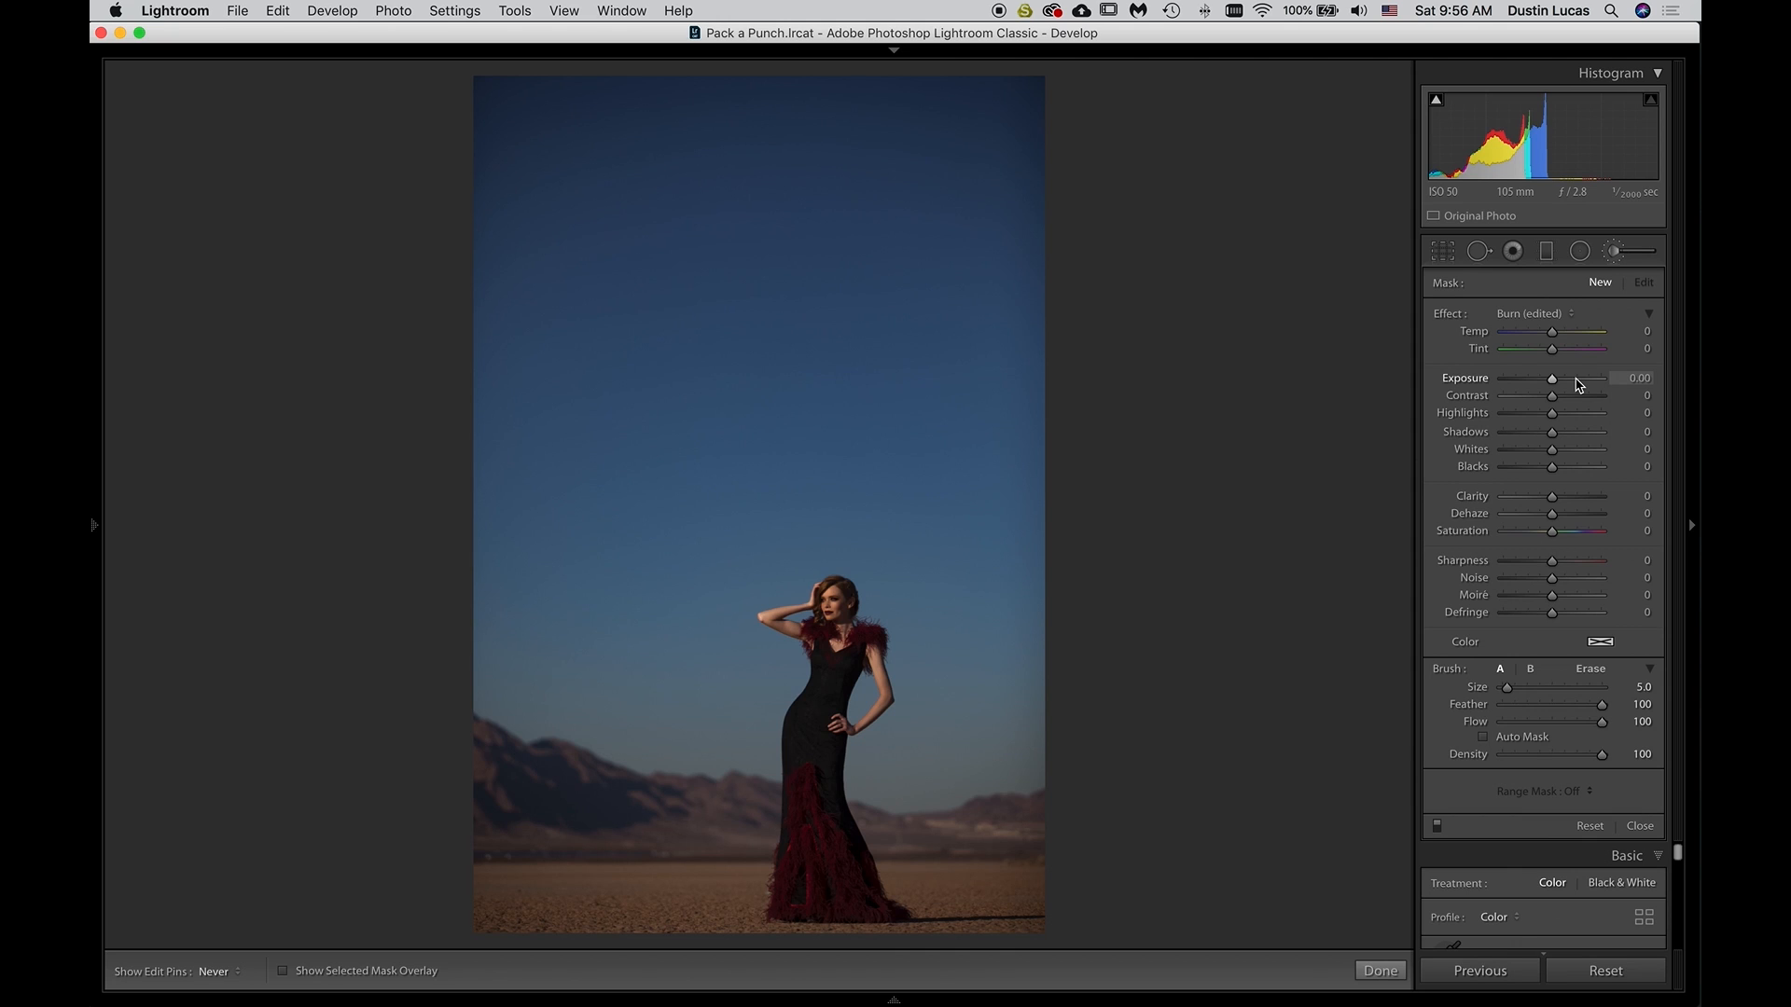
click(1629, 378)
key(BackSpace)
key(Return)
Try painting the exposure boost down the model's head and torso with a size 13 brush, and undo the stroke
key(bracketright)
key(bracketright)
key(bracketright)
key(bracketright)
key(bracketright)
key(bracketright)
key(bracketright)
key(bracketright)
key(bracketright)
key(bracketright)
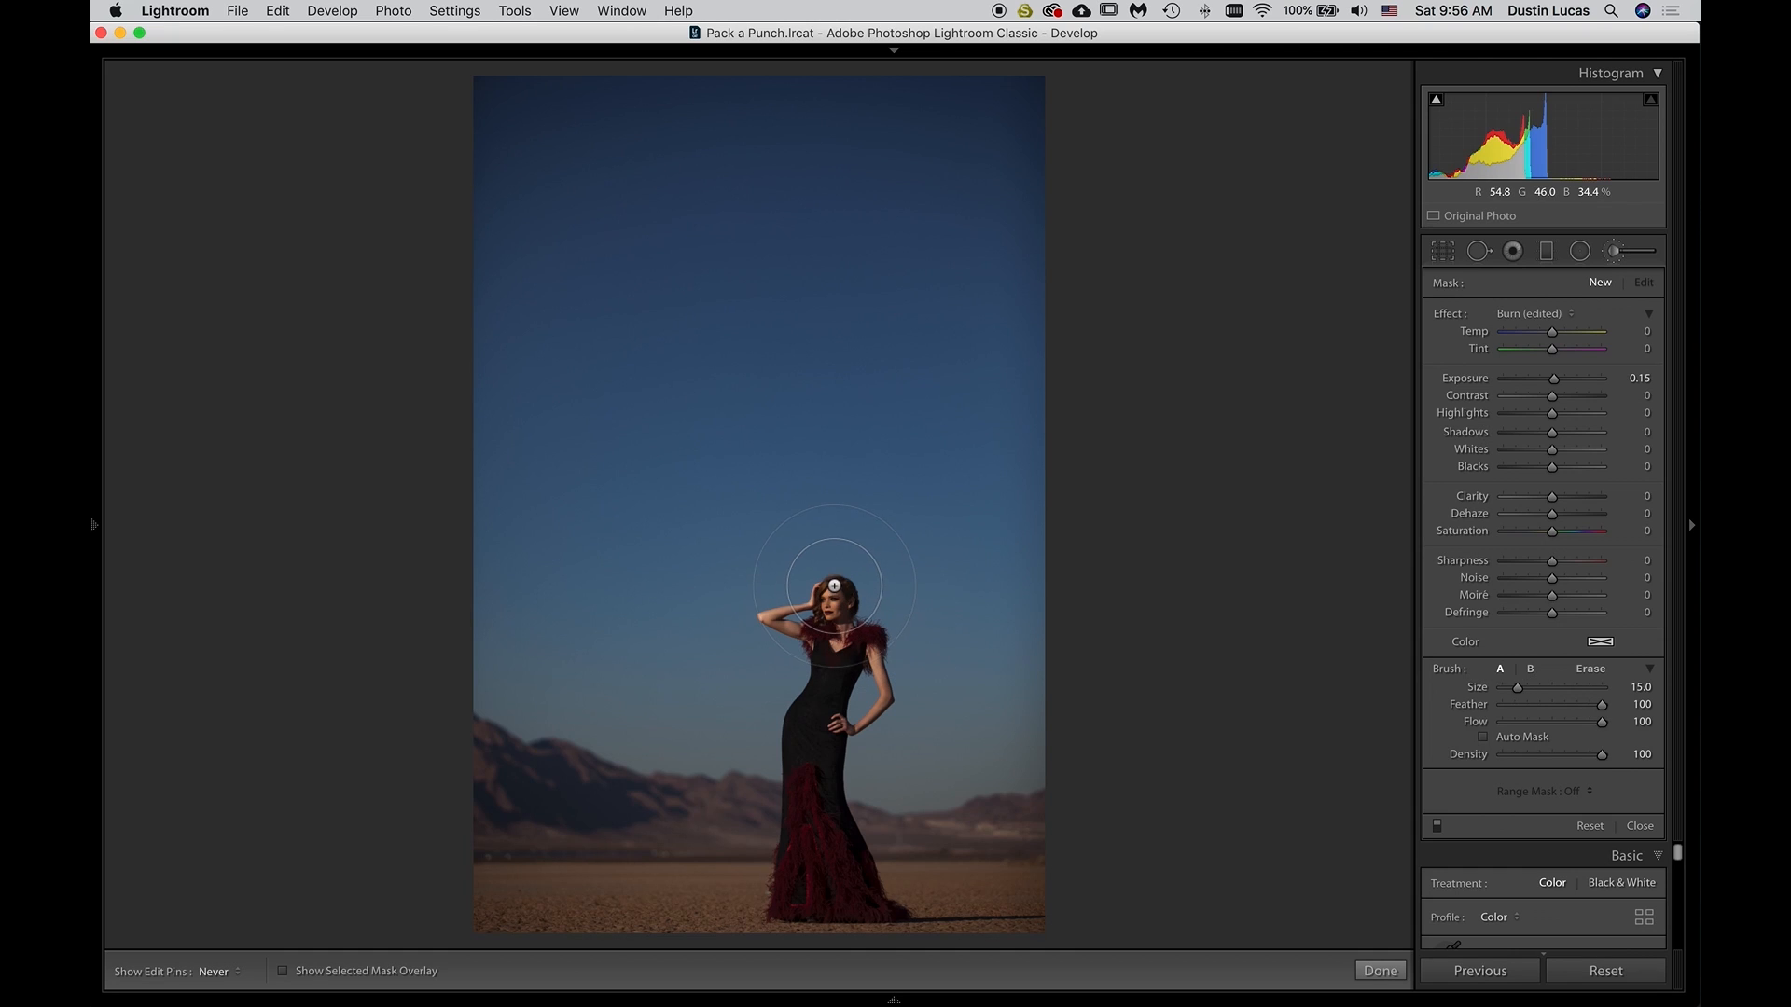
key(bracketleft)
key(bracketleft)
mouse_move(832, 586)
mouse_down()
mouse_move(752, 607)
mouse_move(751, 863)
mouse_move(828, 927)
mouse_move(937, 917)
mouse_move(886, 830)
mouse_move(872, 722)
mouse_move(890, 620)
mouse_move(870, 576)
mouse_move(796, 572)
mouse_move(831, 709)
mouse_up()
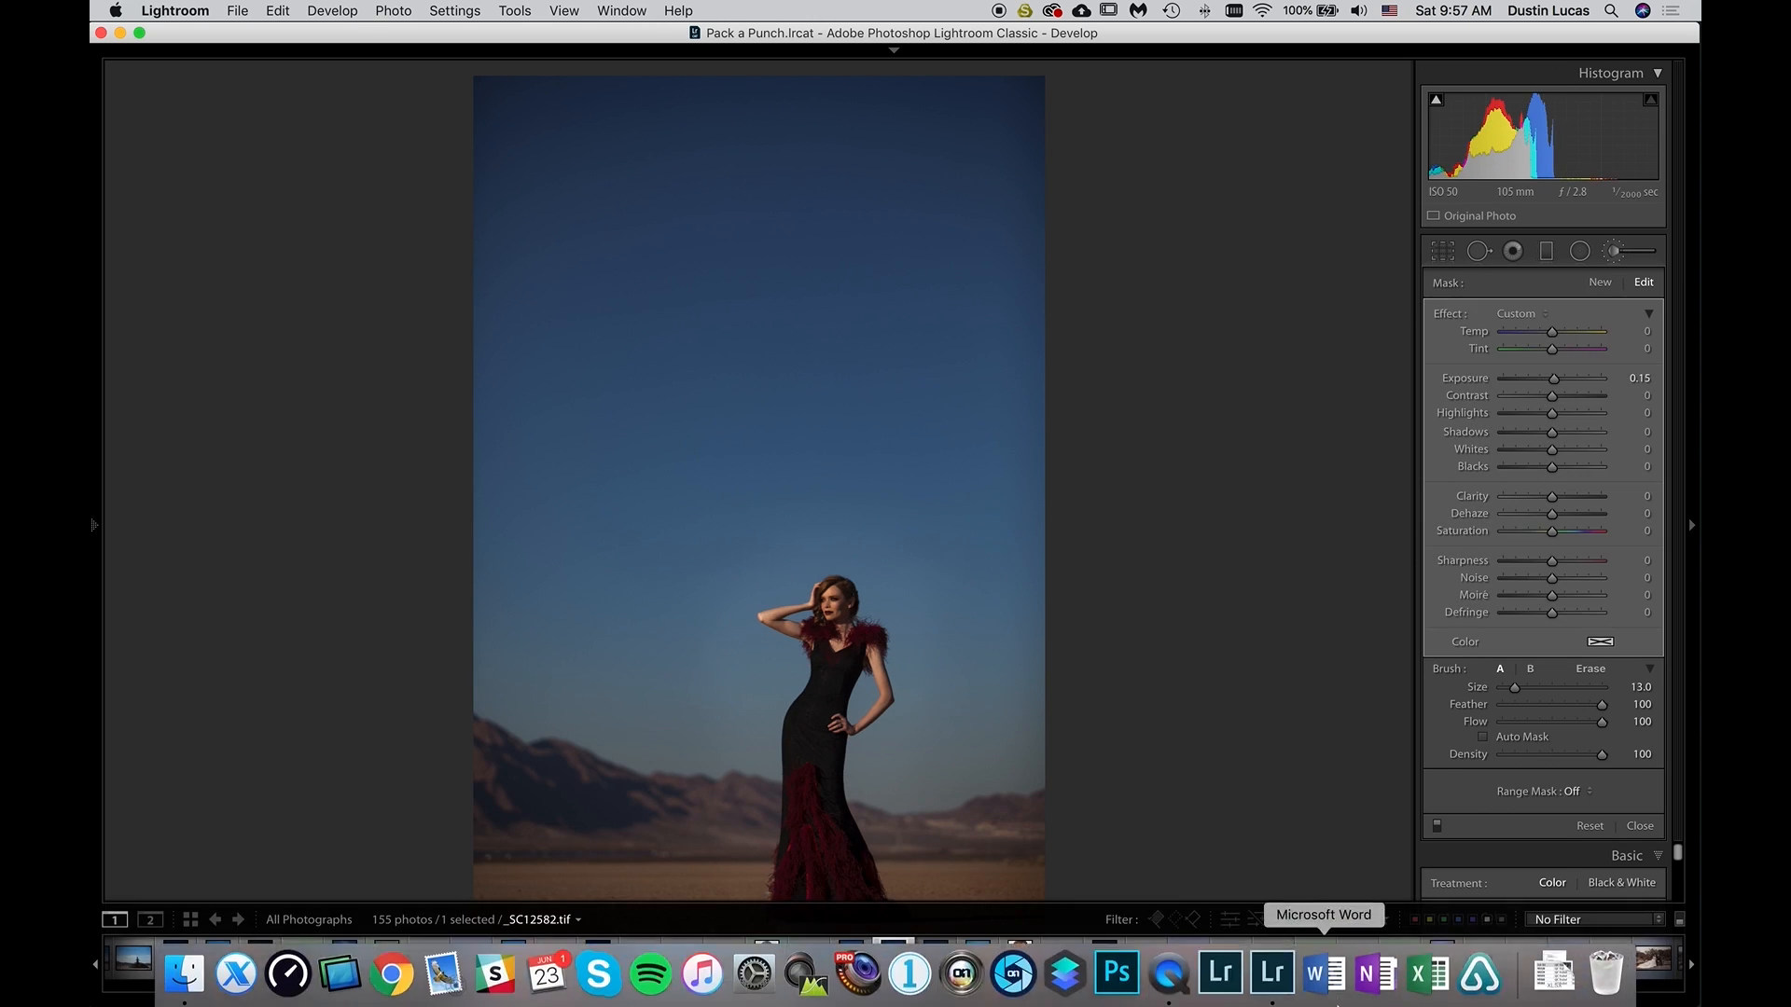
key(super+z)
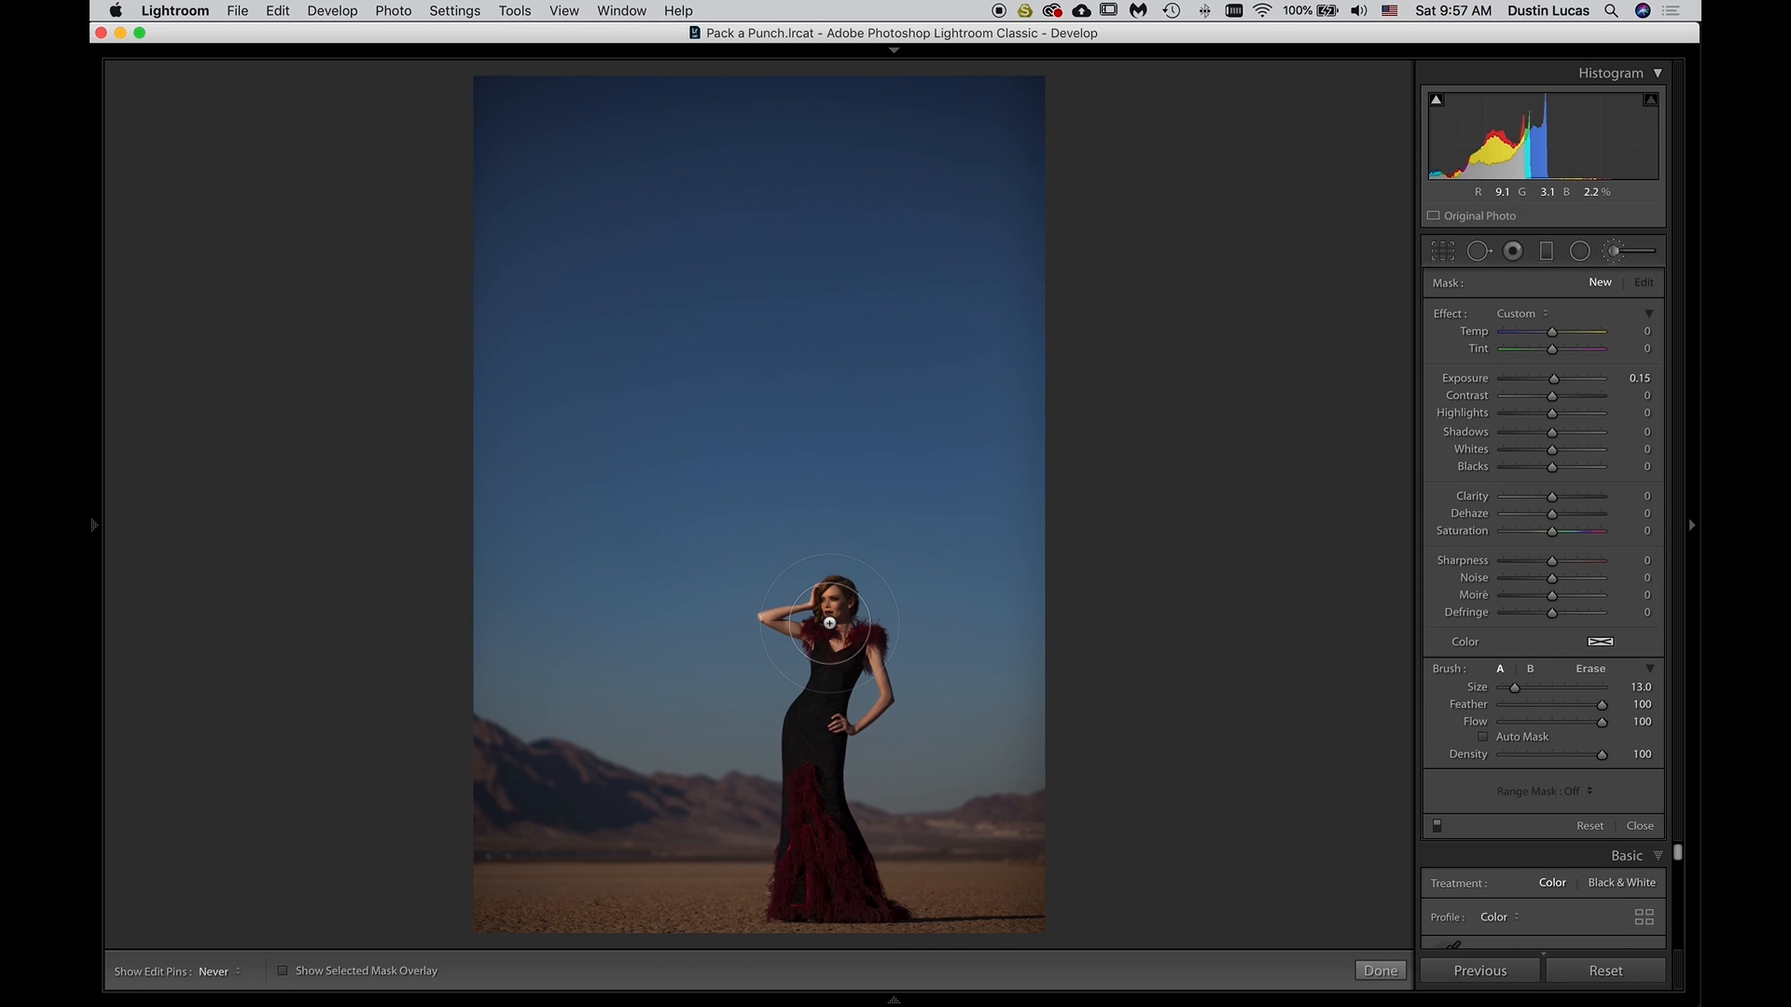
Try painting the exposure boost with a broader size 31 brush starting at the model, and undo the stroke
scroll(830, 623, up, 10)
scroll(834, 624, up, 3)
mouse_move(834, 624)
mouse_down()
mouse_move(798, 596)
mouse_move(815, 765)
mouse_move(715, 692)
mouse_move(572, 772)
mouse_move(557, 656)
mouse_move(923, 692)
mouse_move(896, 774)
mouse_move(1306, 883)
mouse_up()
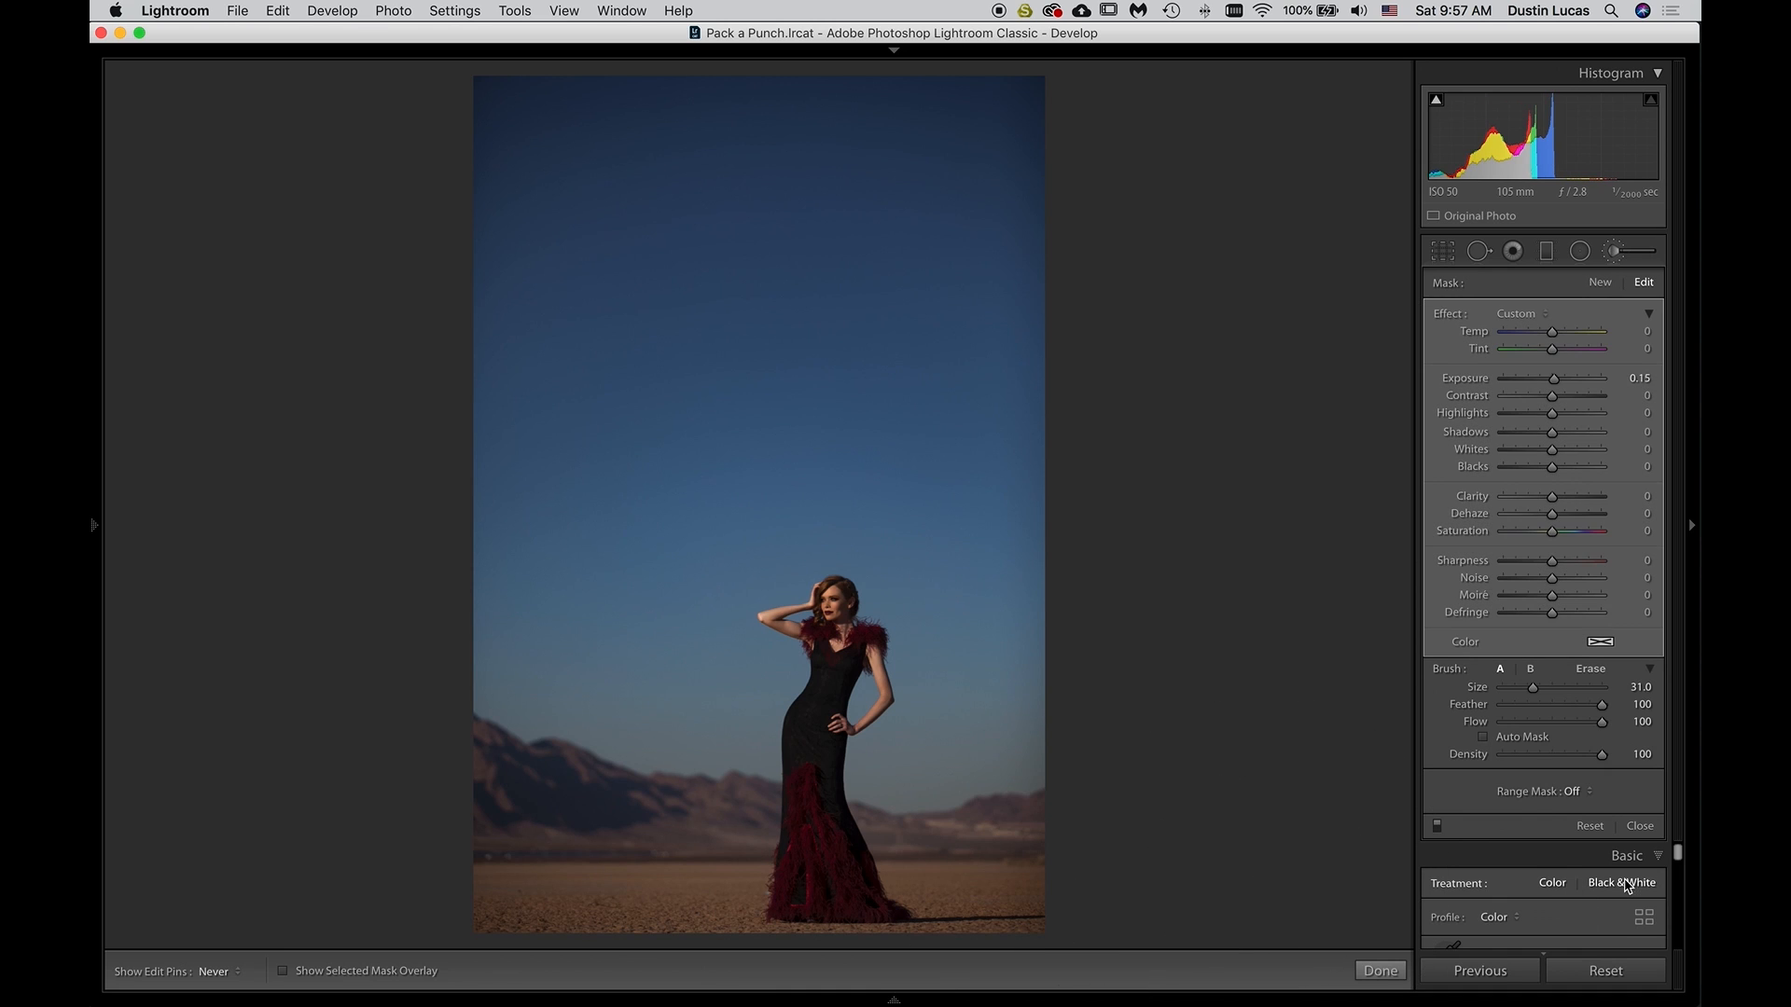
key(super+z)
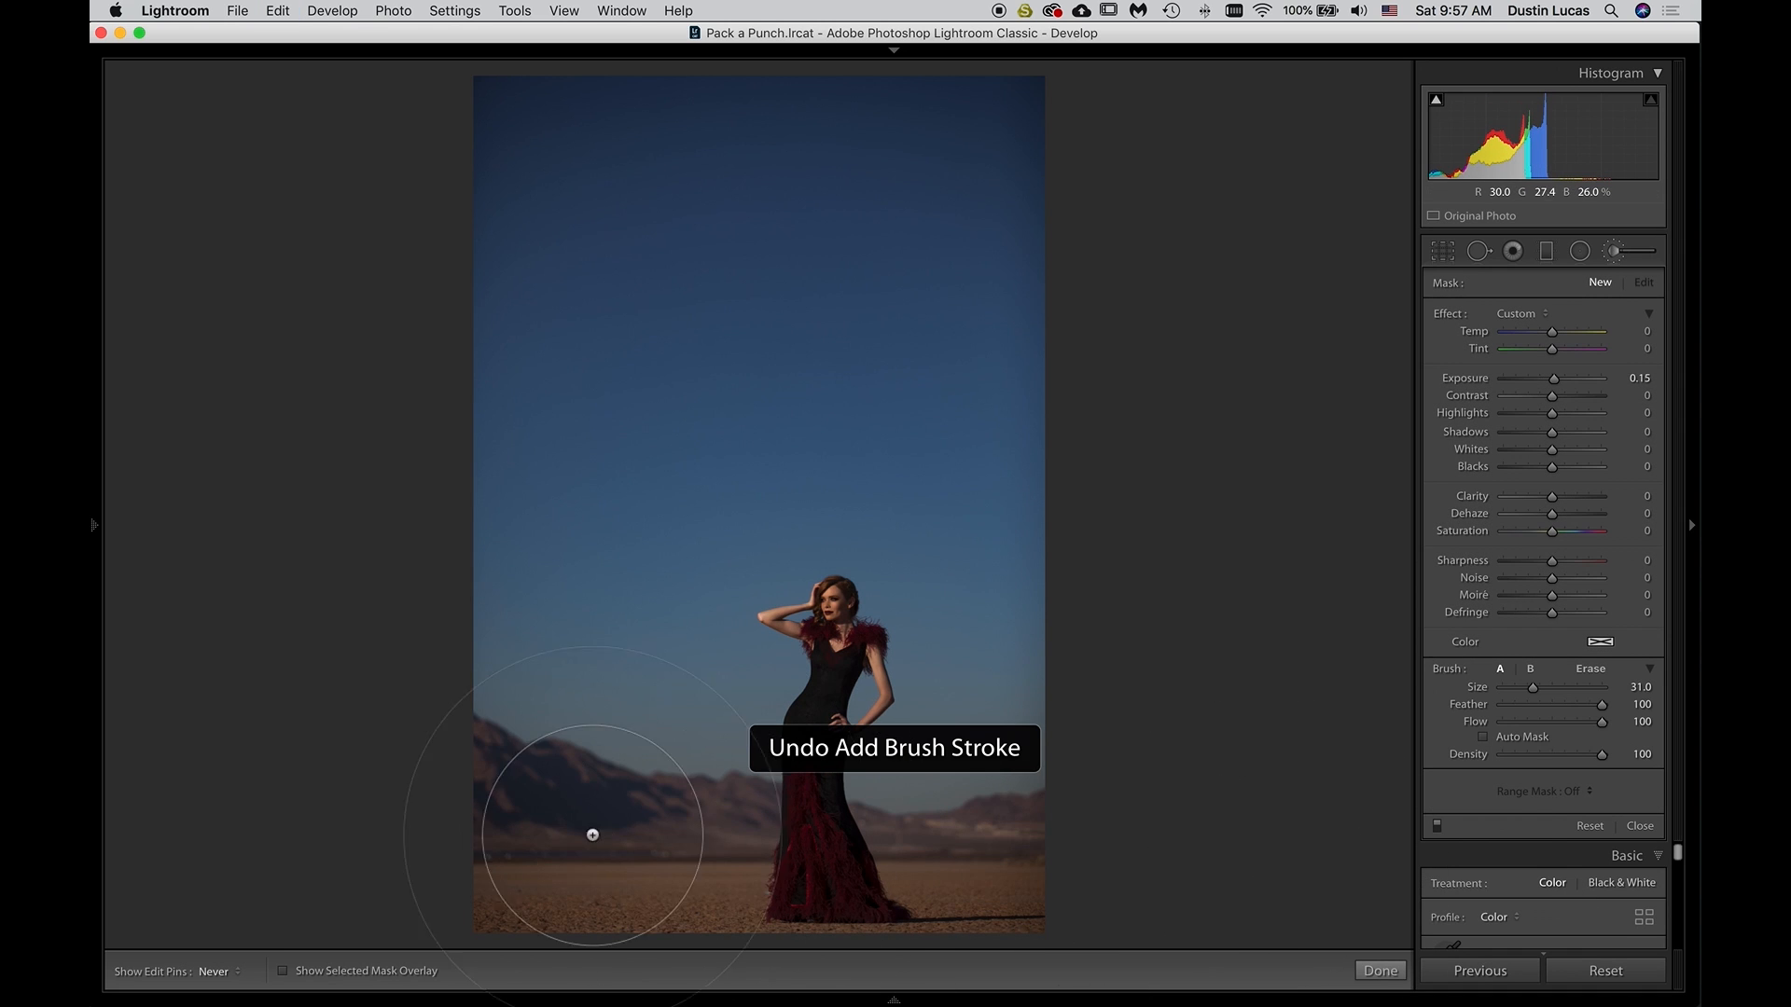
Brush the exposure boost over the model's face, arms, and upper dress with Auto Mask at size 10, and compare before and after
scroll(856, 706, down, 10)
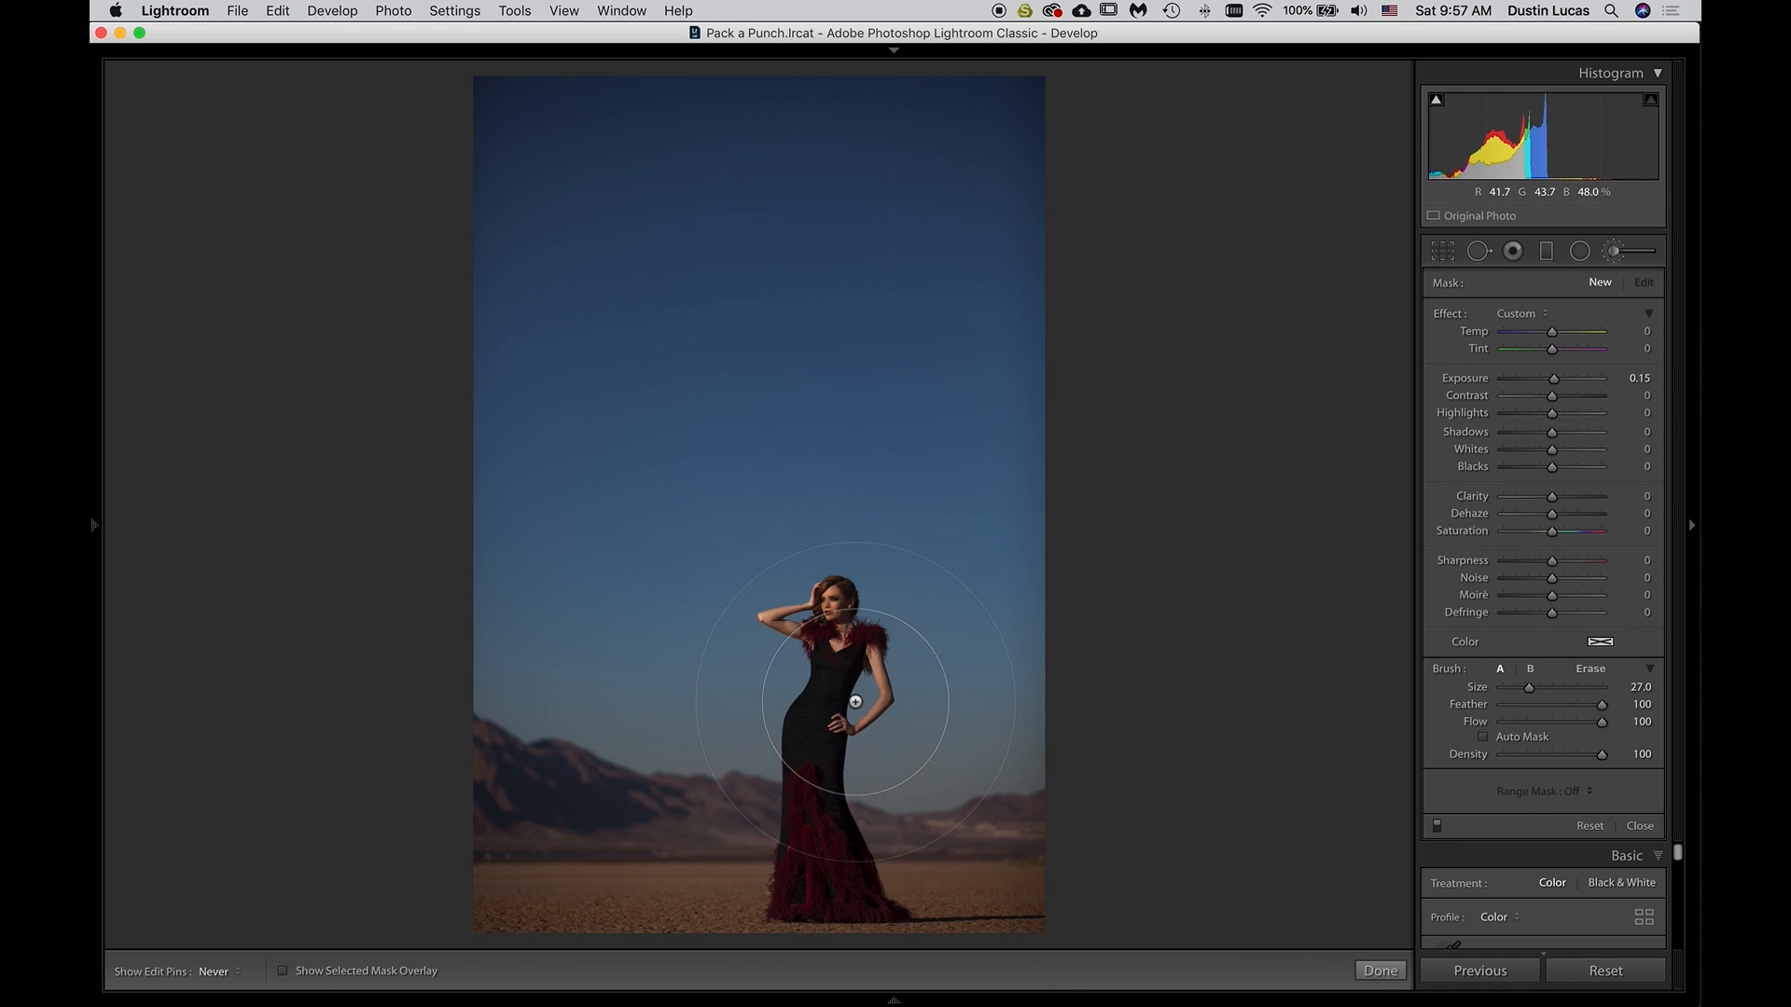
scroll(856, 700, down, 17)
key(super+equal)
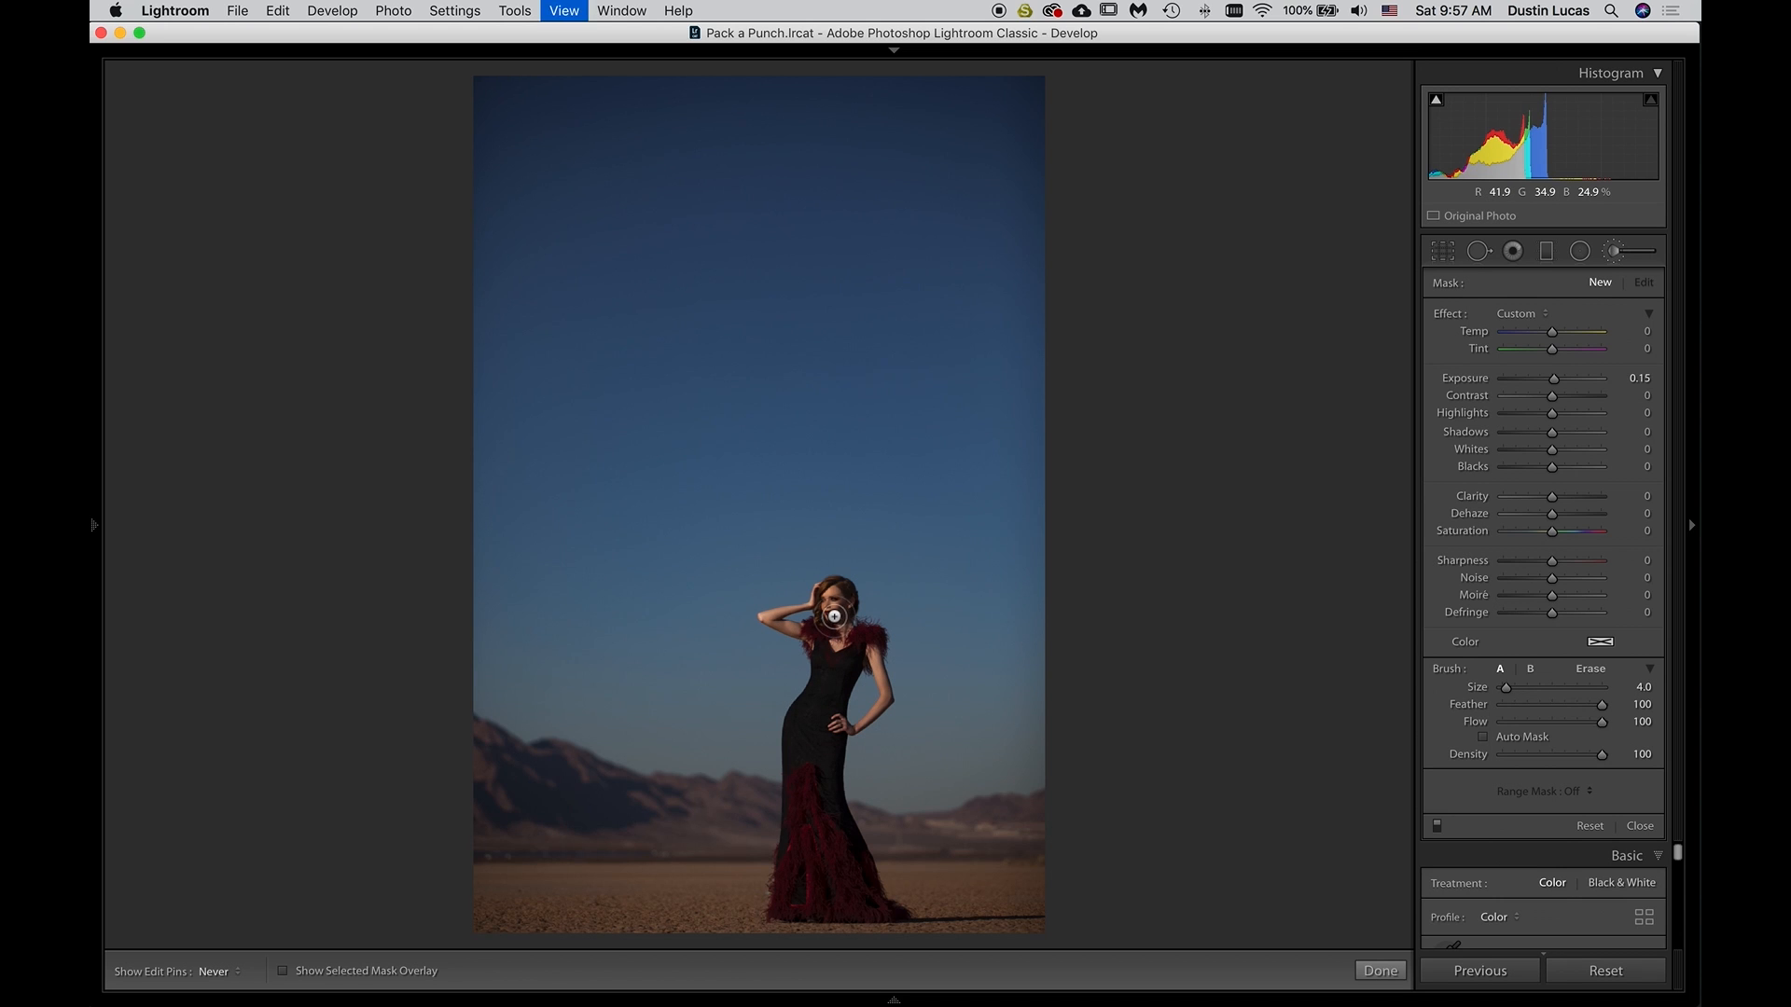
key(space)
mouse_move(836, 619)
mouse_down()
mouse_move(767, 708)
mouse_move(832, 580)
mouse_up()
scroll(833, 579, up, 1)
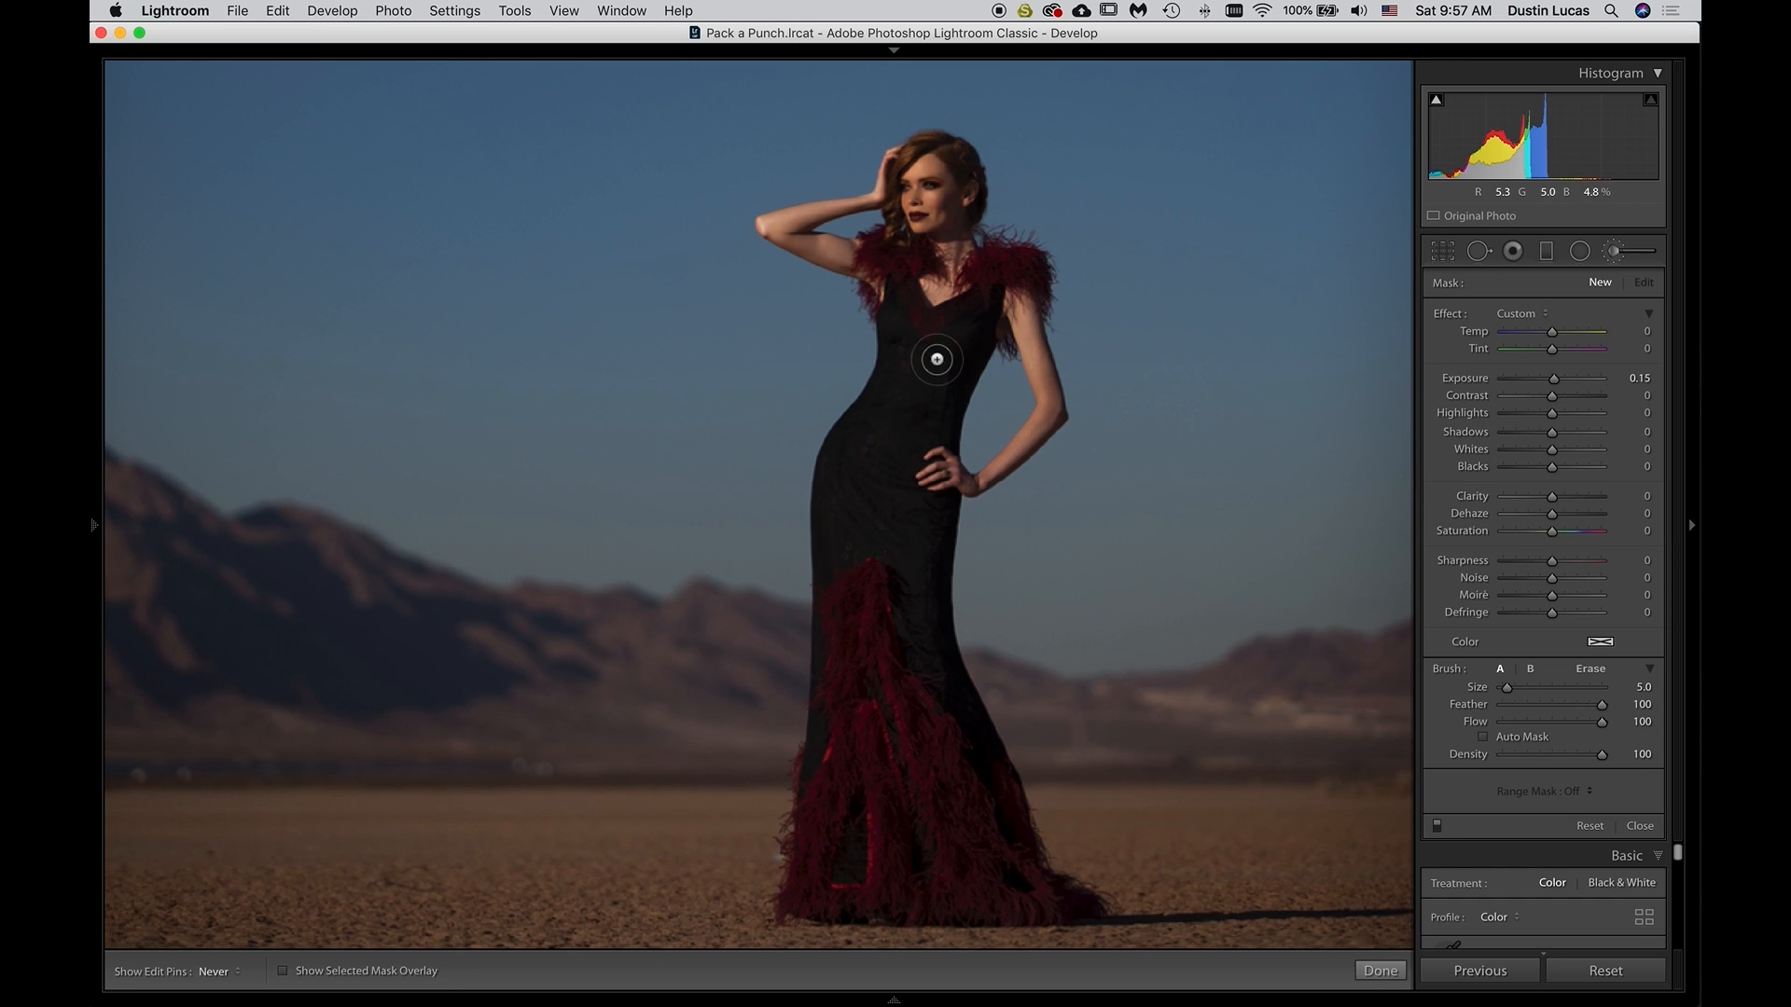
scroll(938, 191, up, 1)
scroll(938, 191, up, 3)
click(935, 192)
scroll(936, 191, up, 1)
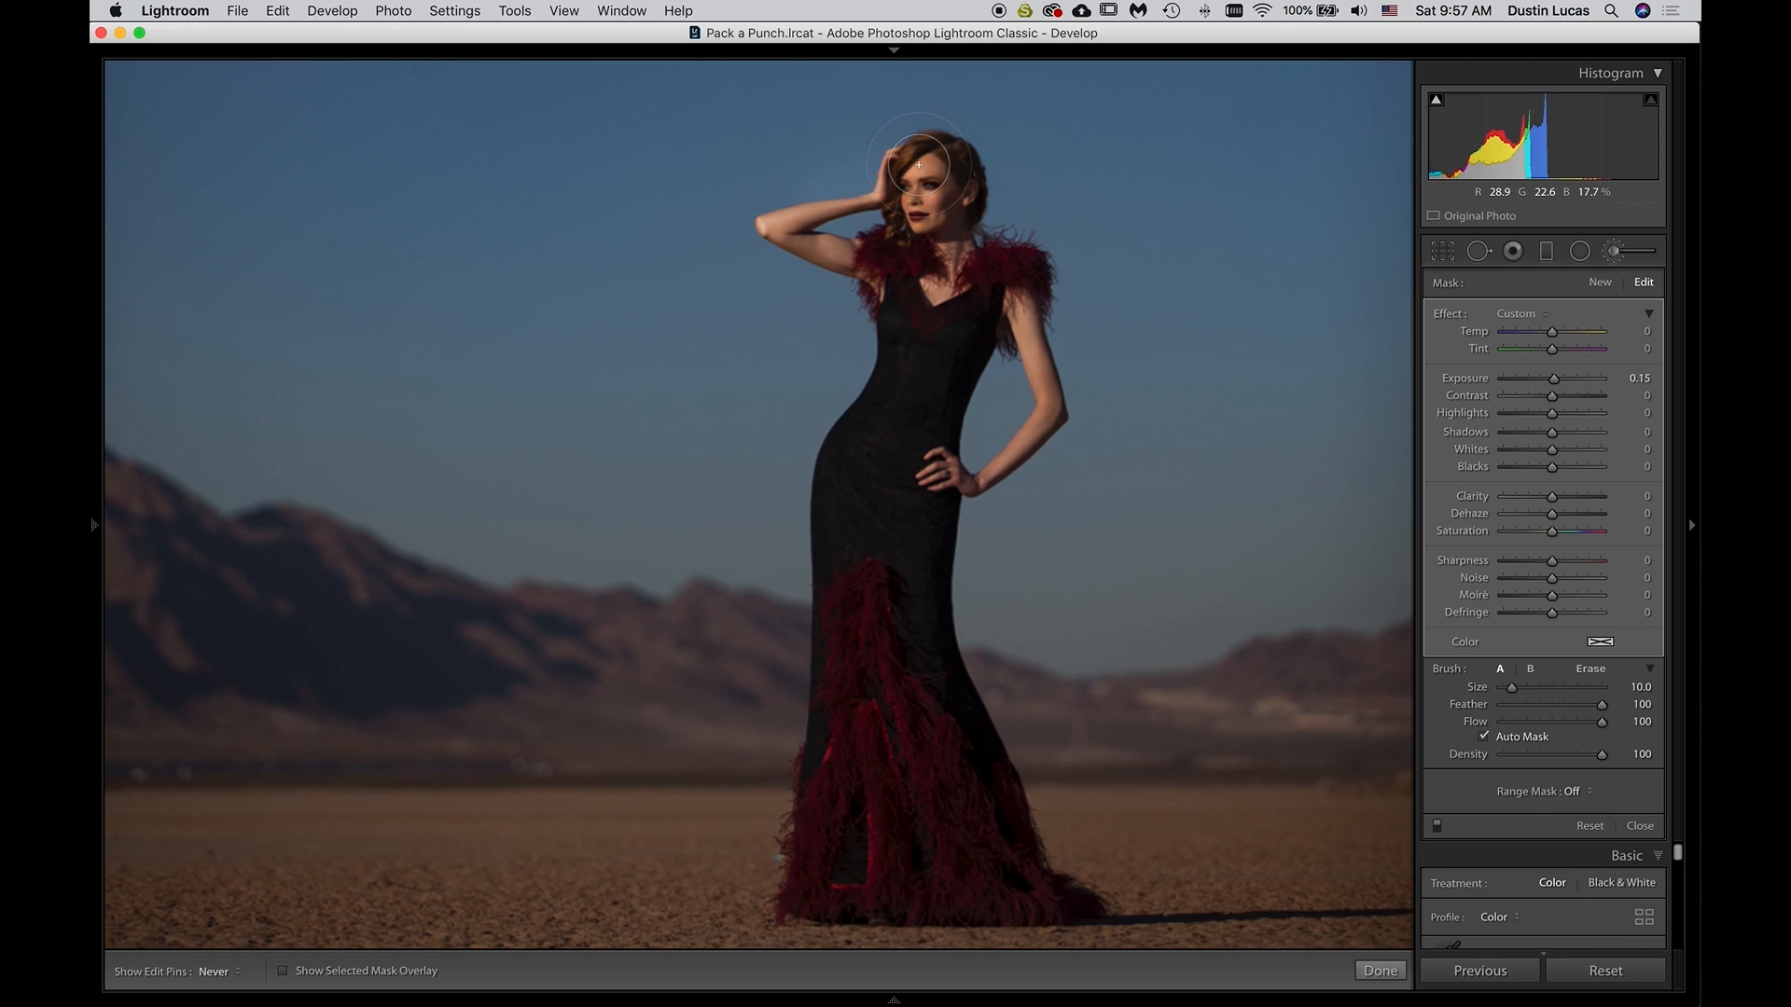
key(backslash)
key(backslash)
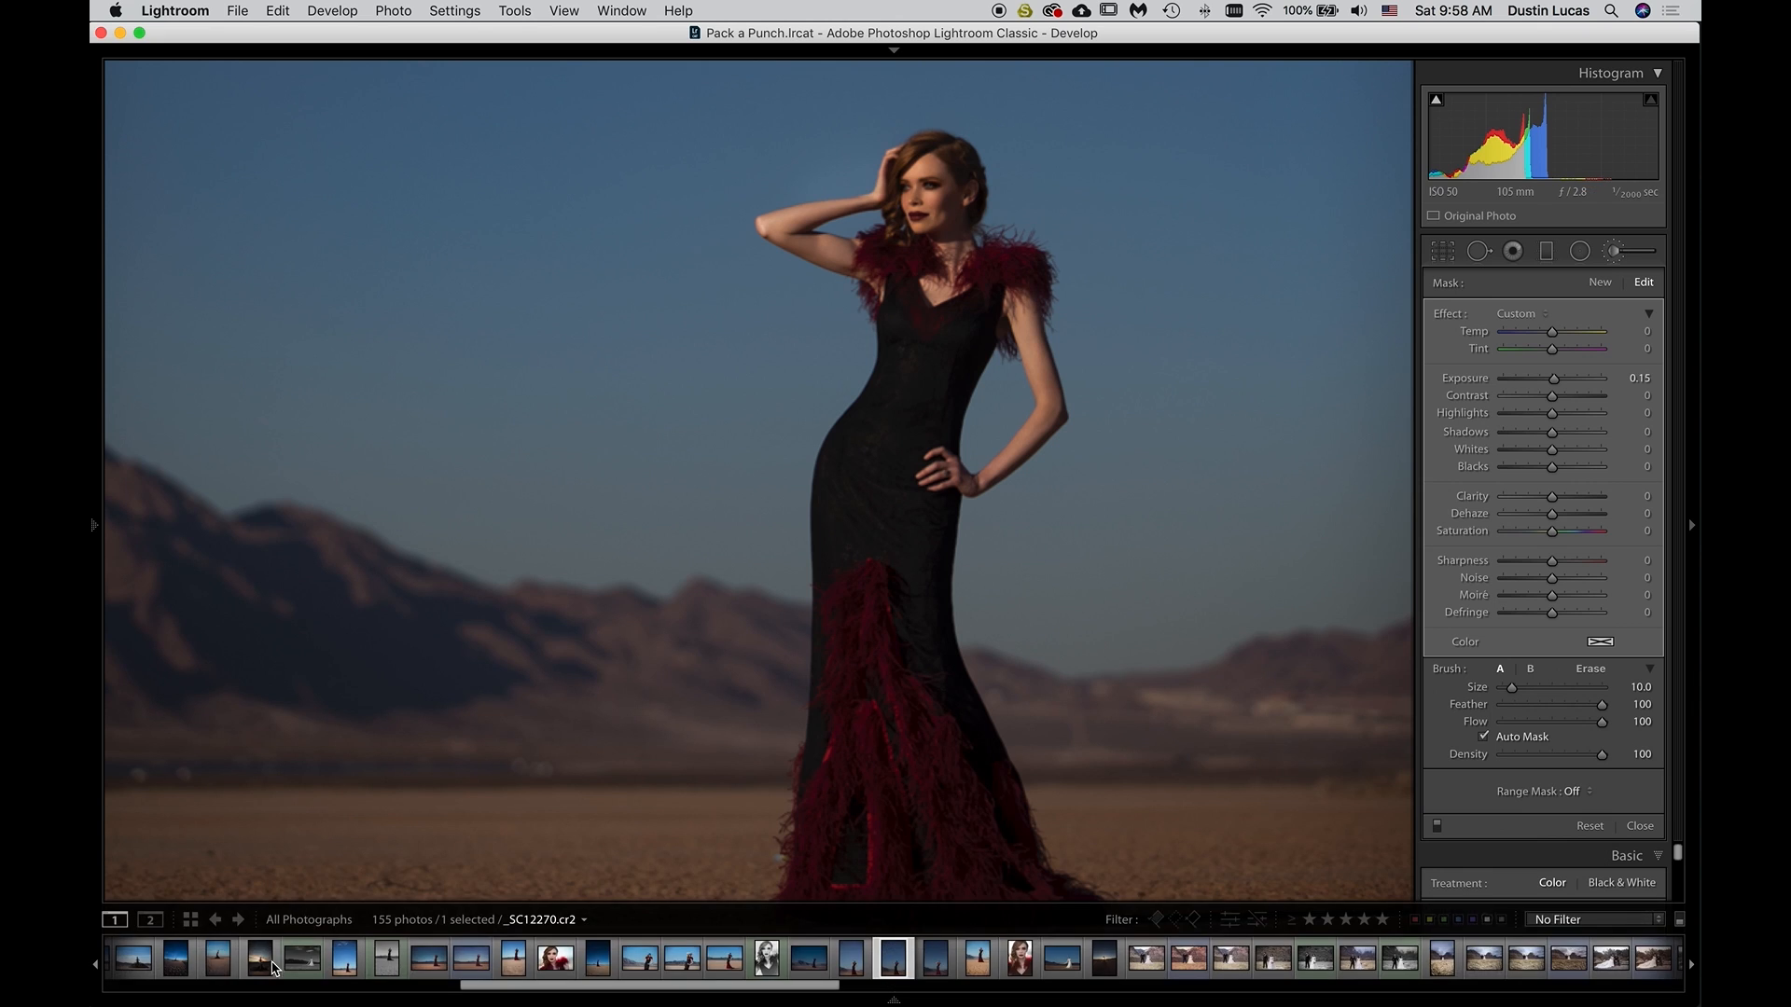
Show the selected mask overlay and erase the mask spill from the sky above the model's raised arm
click(283, 971)
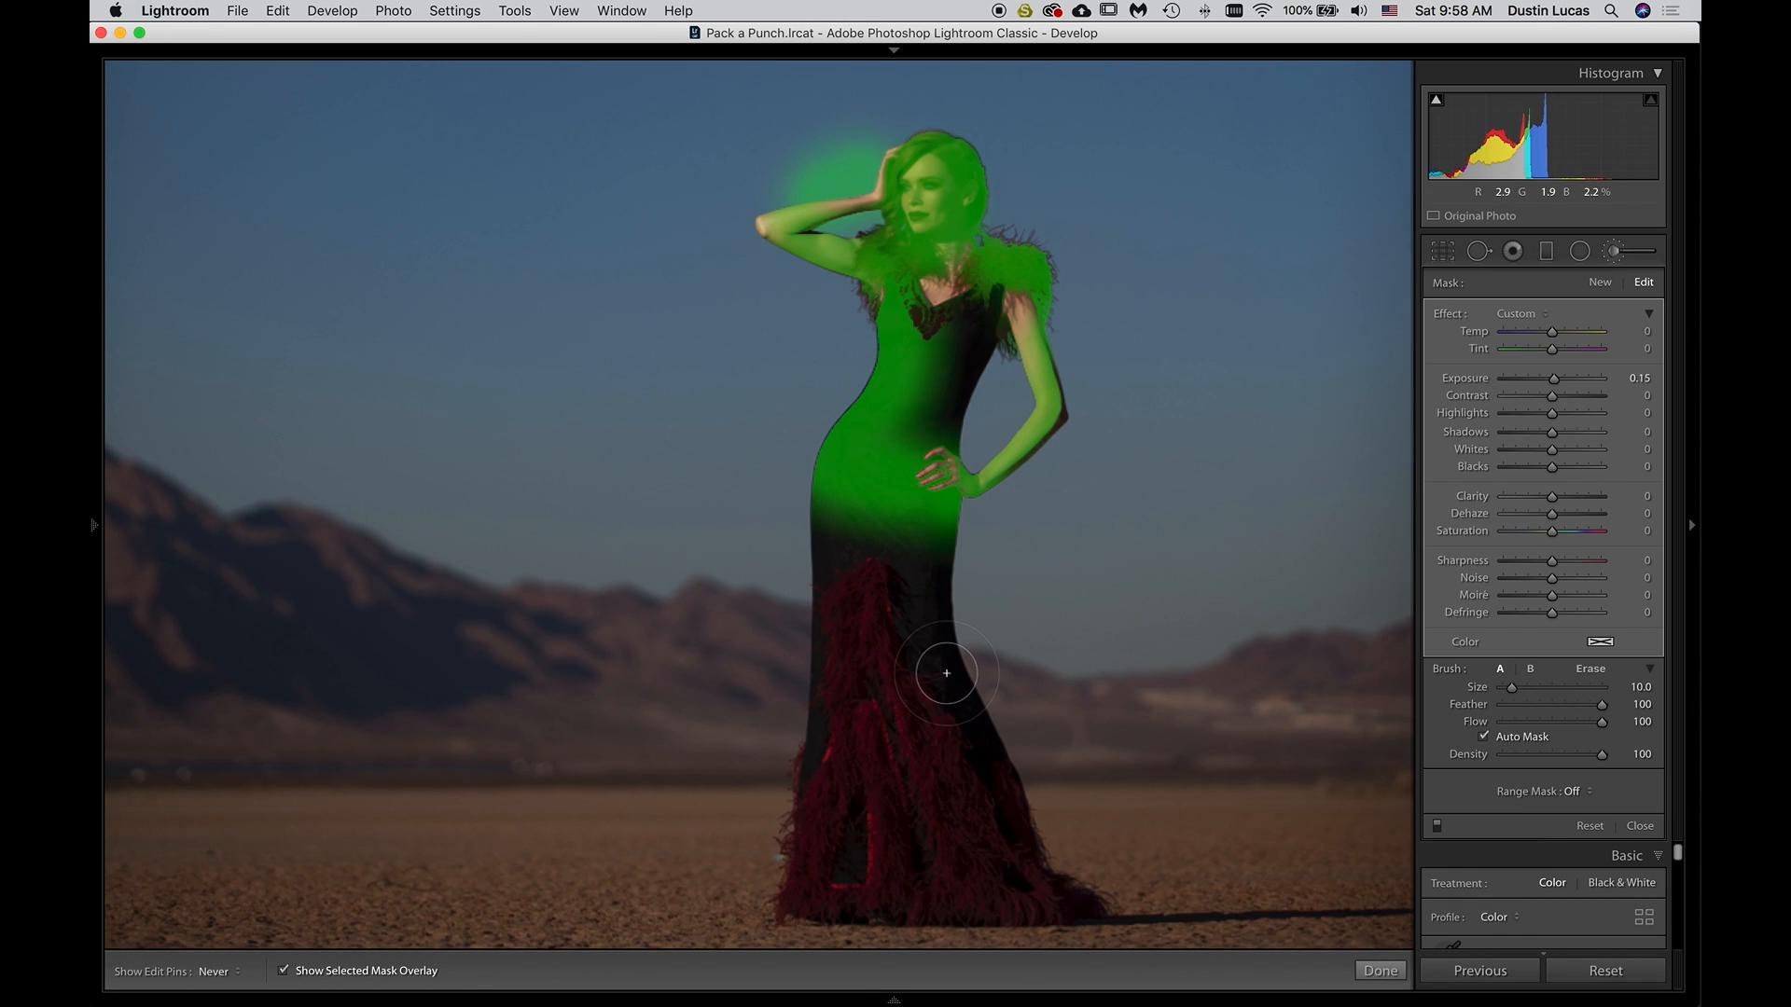
key(alt)
mouse_move(841, 167)
mouse_down()
mouse_move(873, 150)
mouse_move(854, 189)
mouse_move(780, 202)
mouse_move(829, 171)
mouse_move(795, 186)
mouse_move(815, 146)
mouse_move(795, 164)
mouse_move(876, 103)
mouse_up()
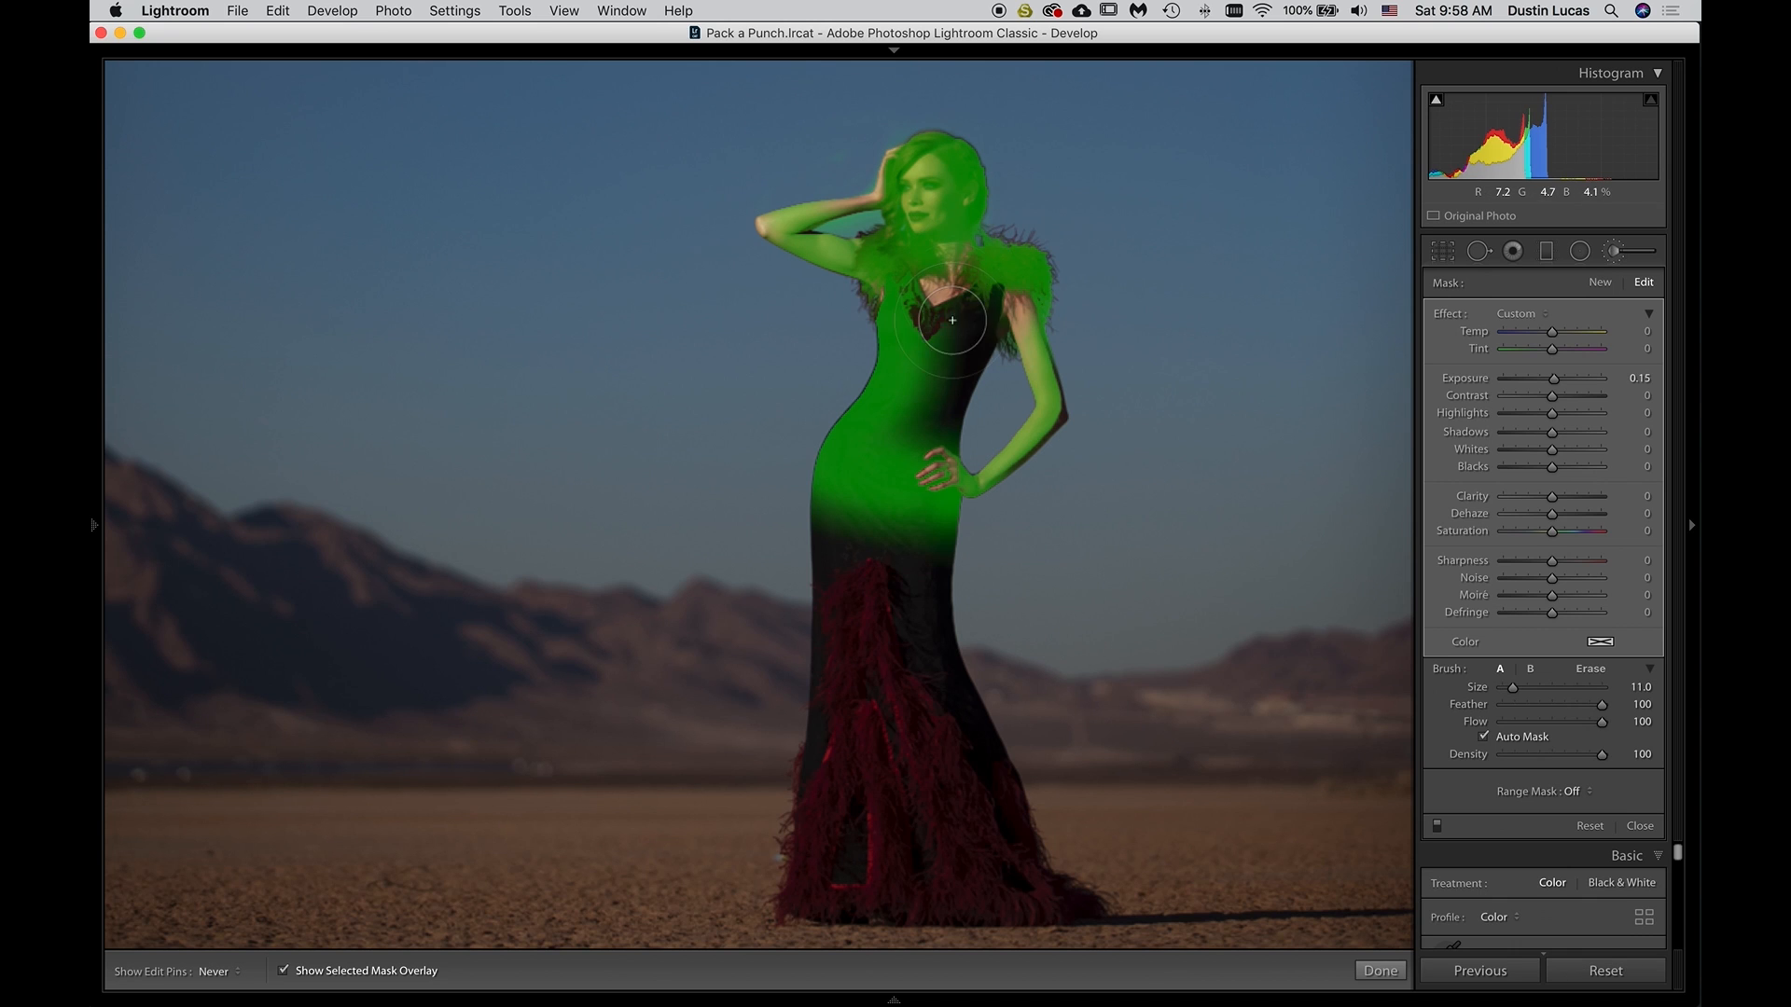
Extend the mask over the rest of the dress and the chest with a size 13 brush, and hide the overlay
drag(949, 360, 955, 311)
key(])
mouse_move(905, 494)
mouse_down()
mouse_move(861, 718)
mouse_move(849, 462)
mouse_move(835, 805)
mouse_move(802, 890)
mouse_move(888, 870)
mouse_move(1052, 886)
mouse_move(957, 805)
mouse_move(891, 550)
mouse_move(932, 729)
mouse_move(991, 853)
mouse_move(950, 687)
mouse_move(988, 839)
mouse_move(961, 705)
mouse_move(967, 839)
mouse_move(873, 838)
mouse_move(836, 810)
mouse_move(837, 570)
mouse_move(810, 785)
mouse_move(852, 482)
mouse_move(936, 264)
mouse_up()
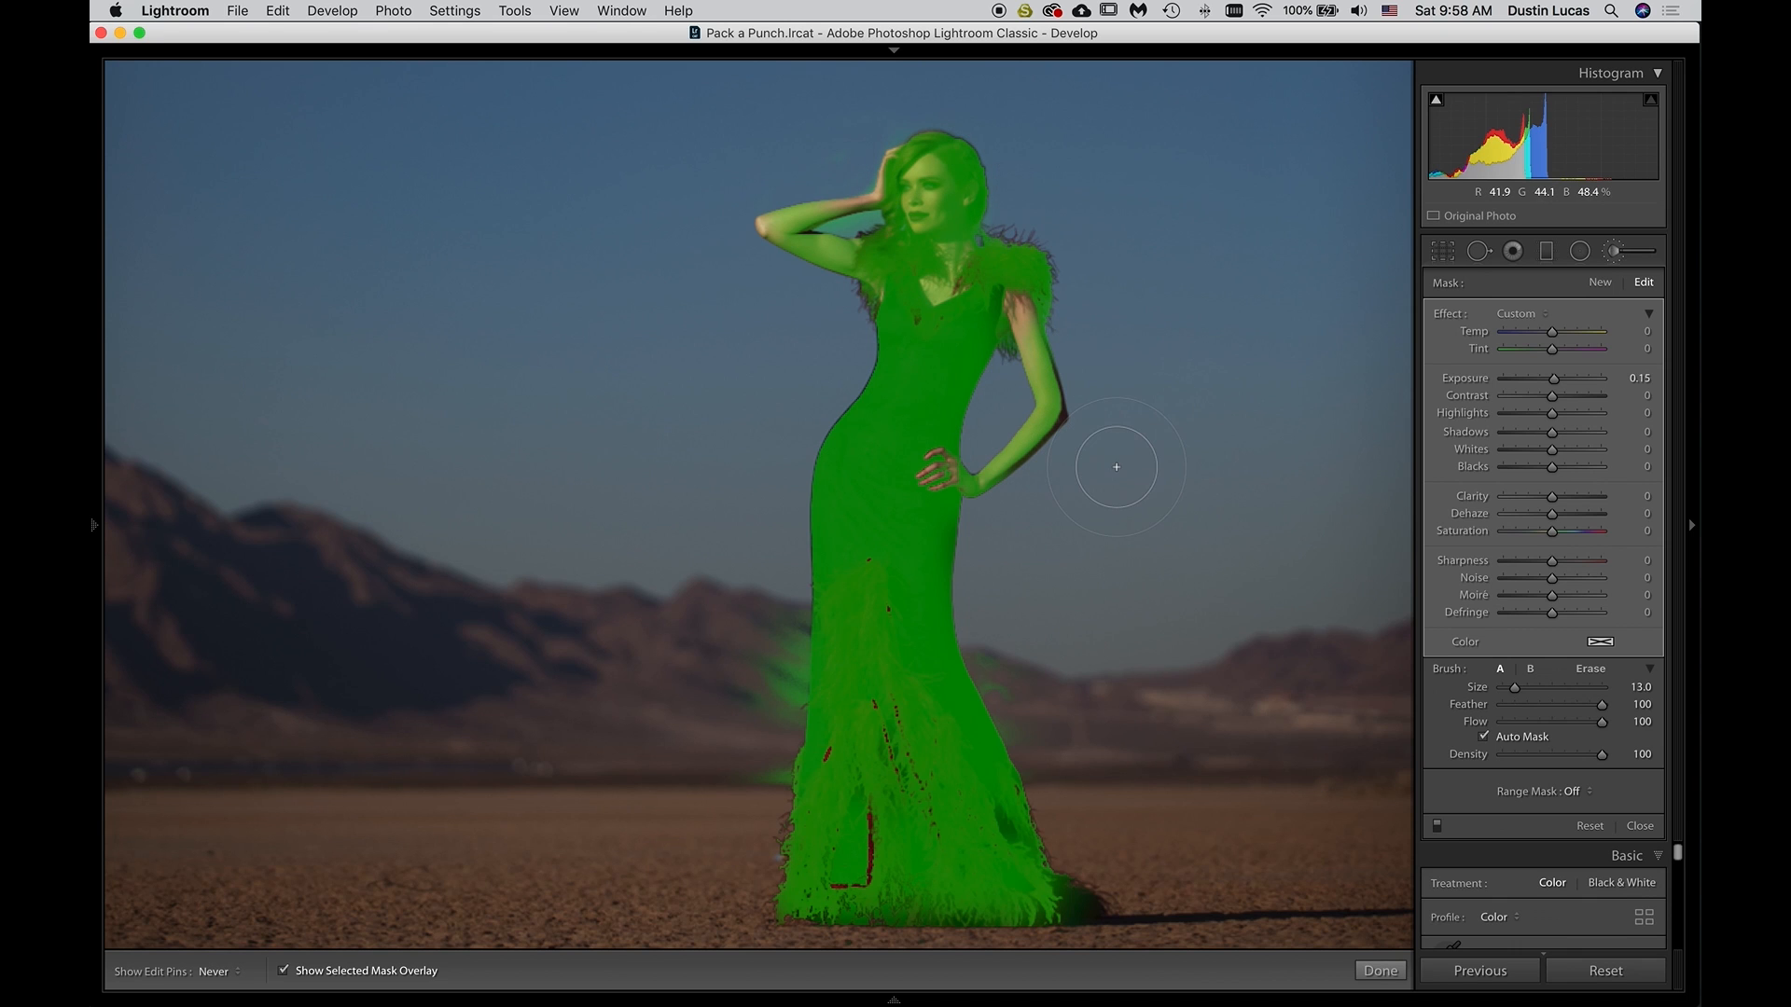
click(283, 972)
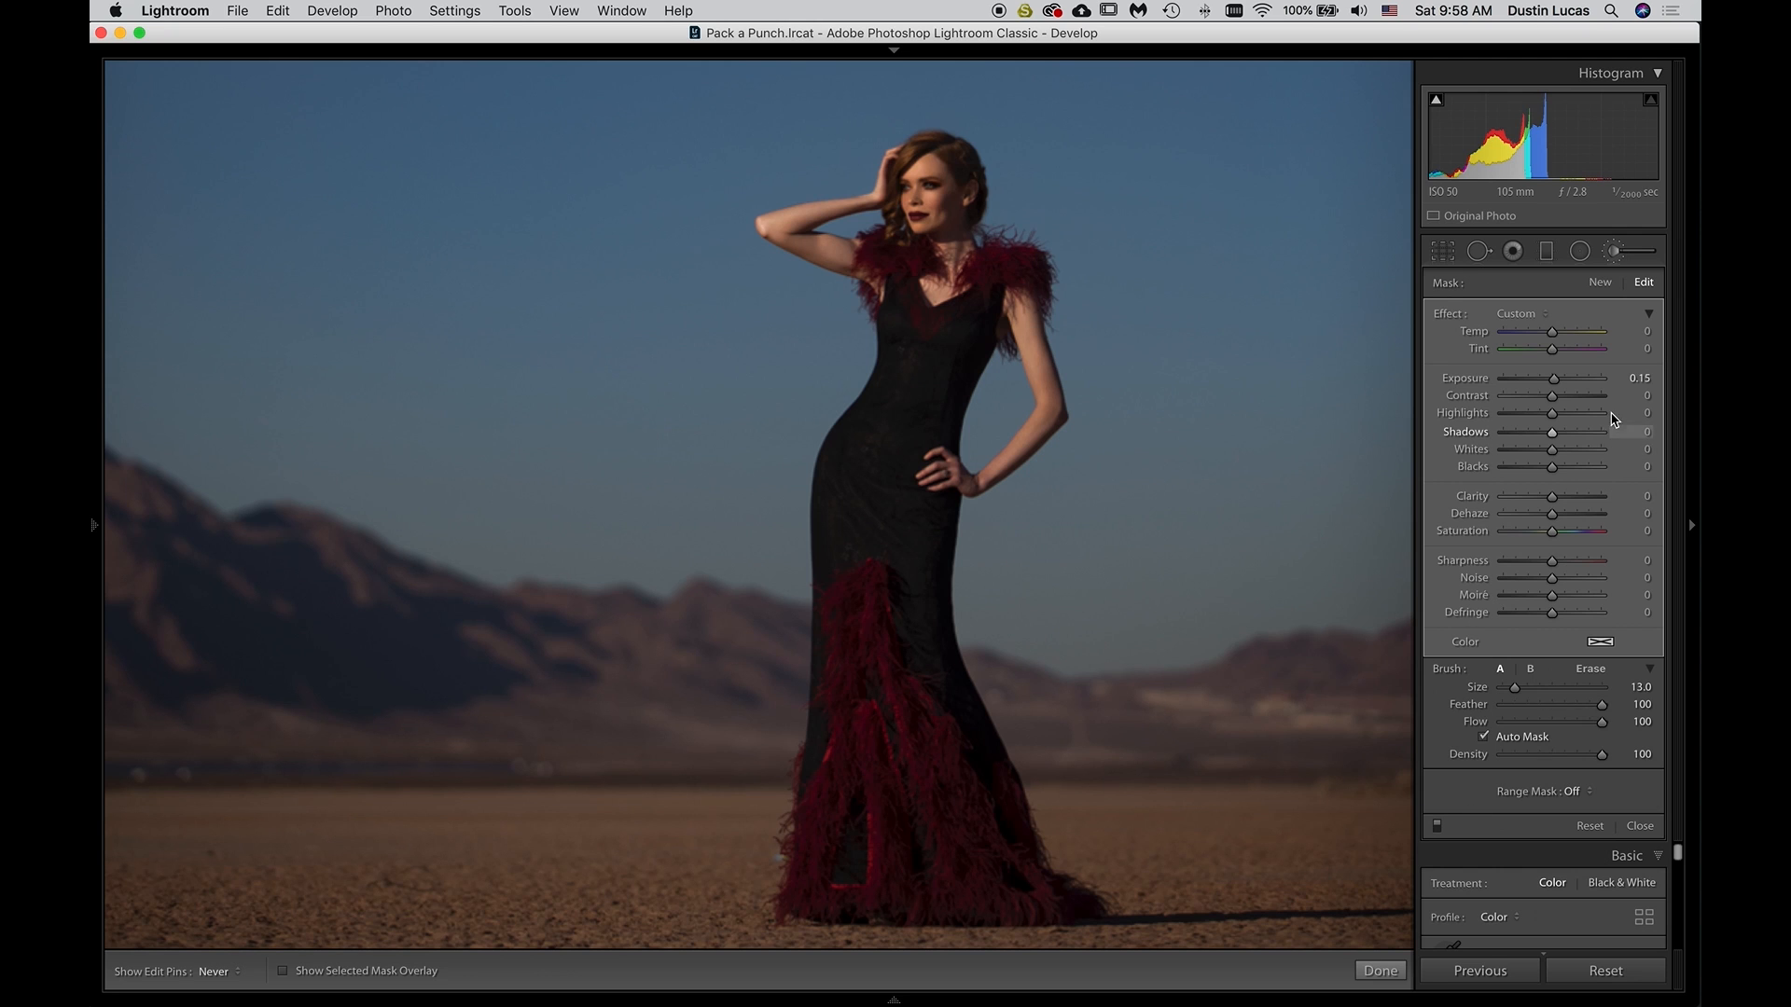
Try the model mask's Exposure at 1.05 and 0.50, and undo both changes
key(Up)
key(Up)
key(Up)
key(Up)
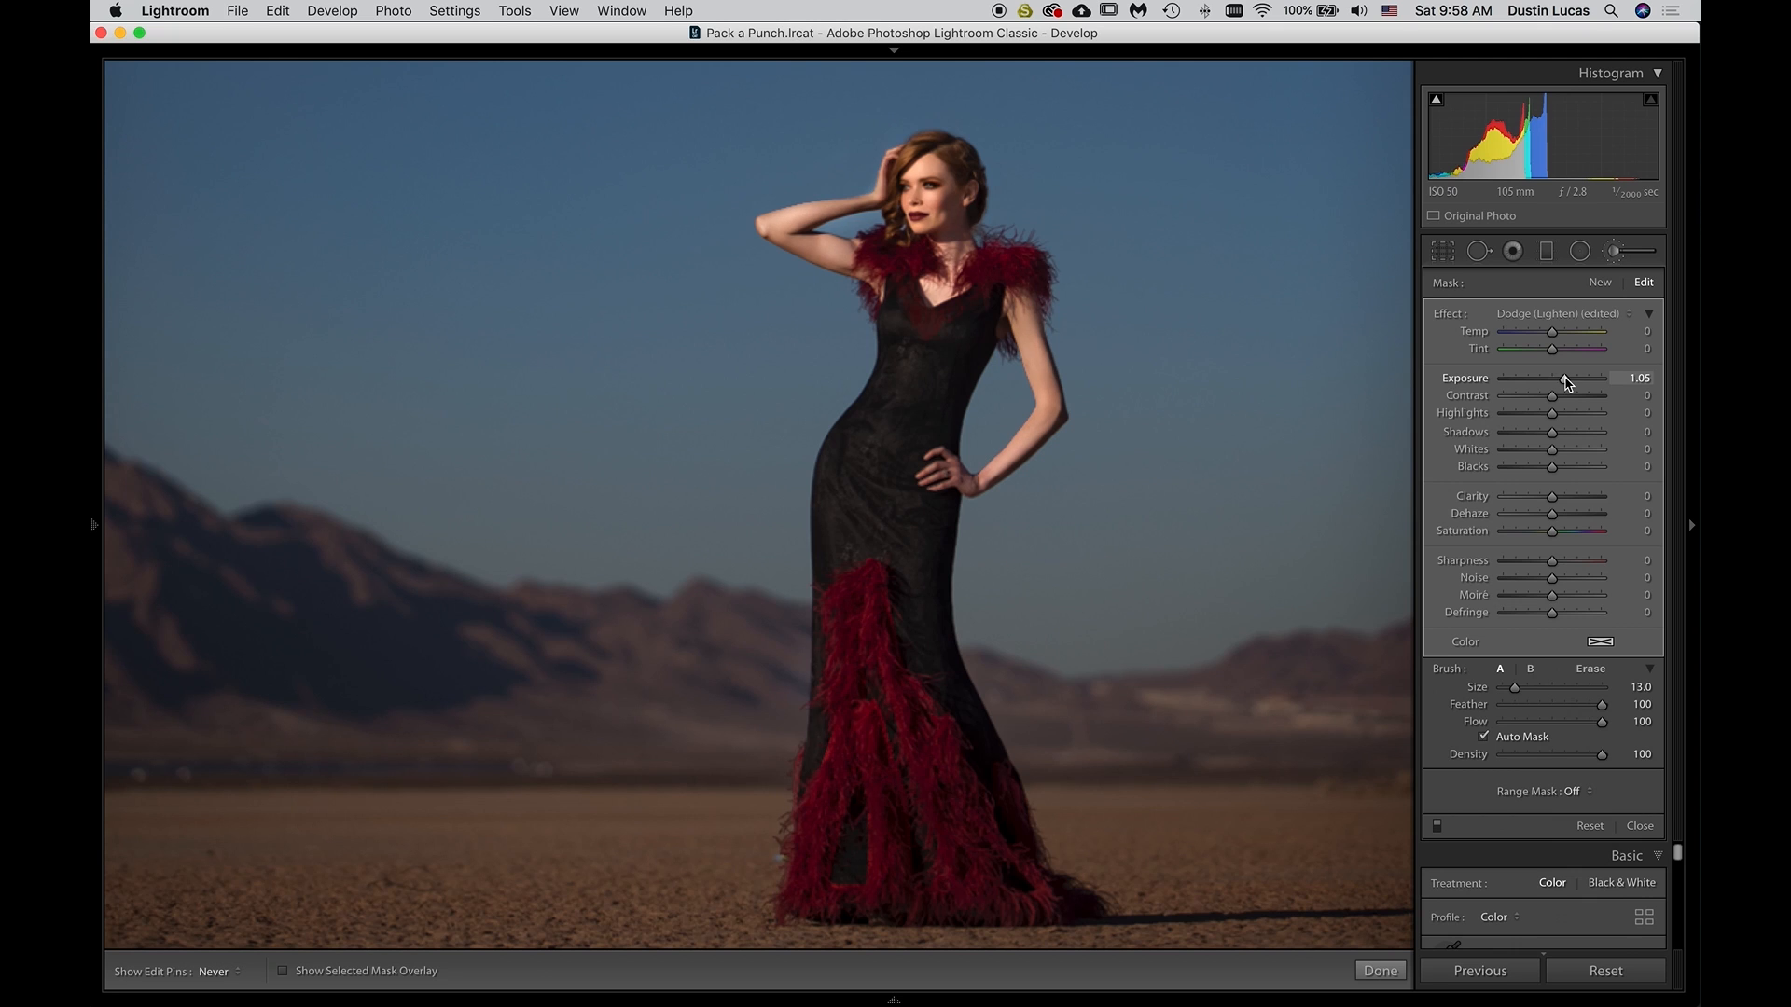
click(1623, 377)
text(0.5)
key(Return)
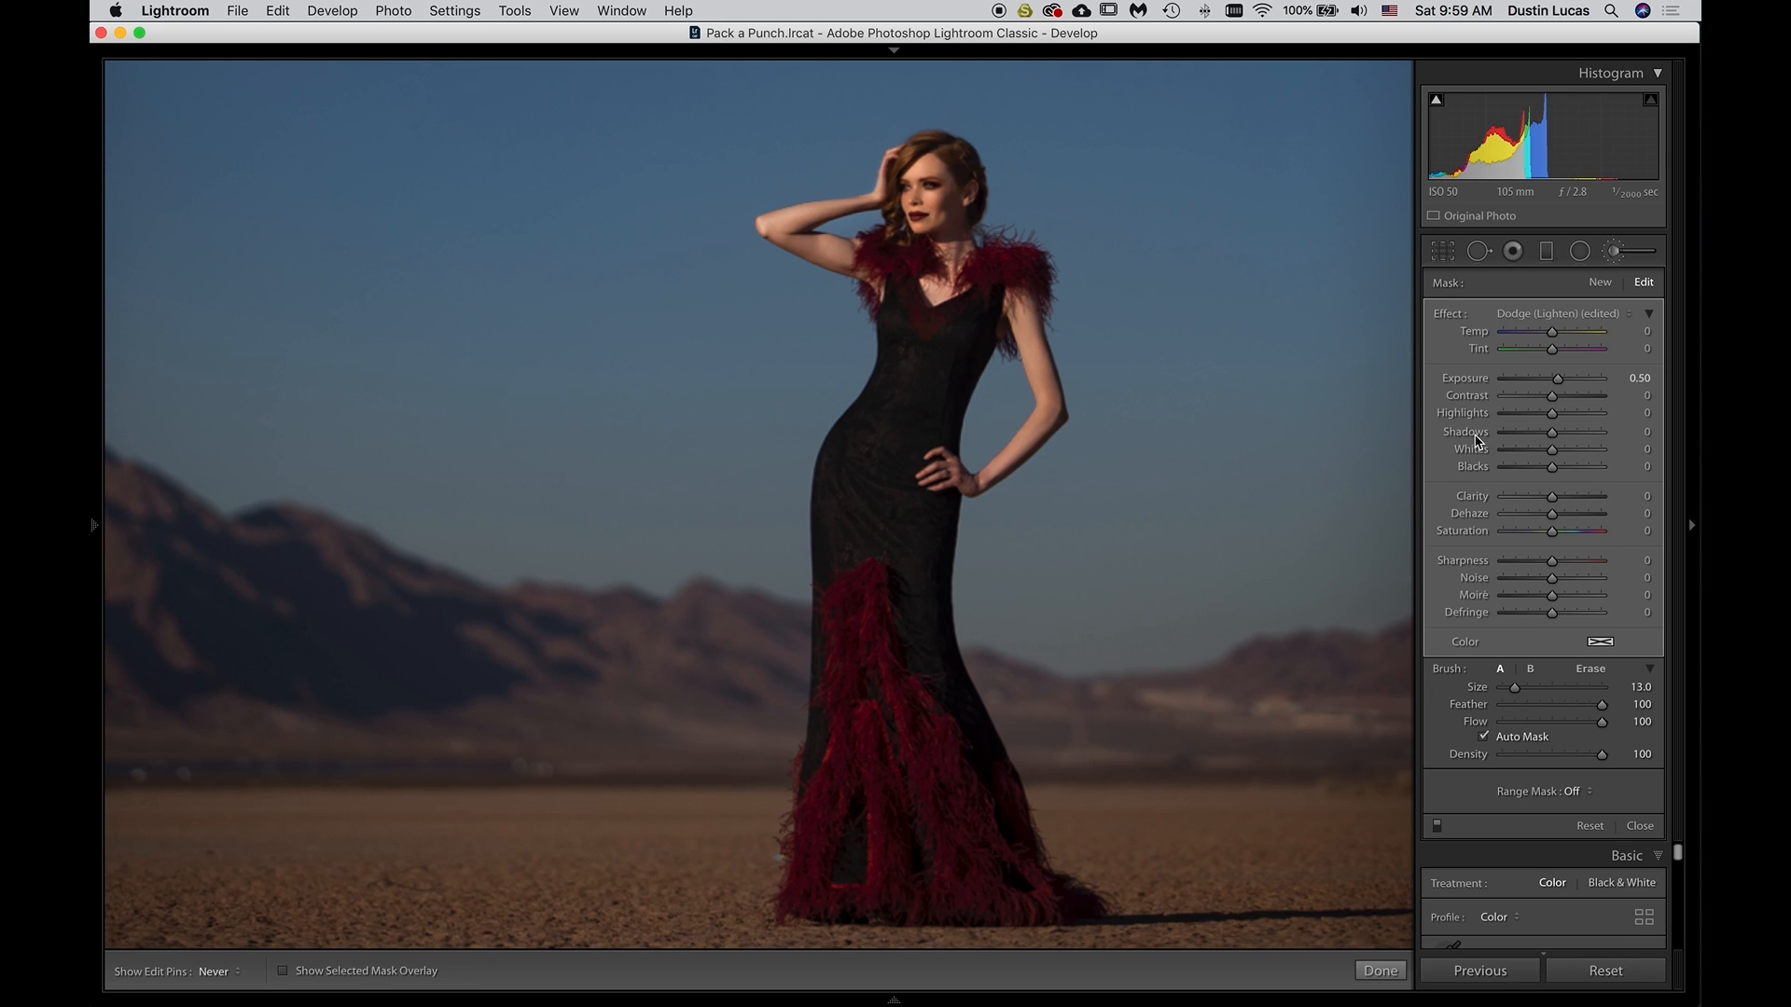
key(super+z)
key(super+z)
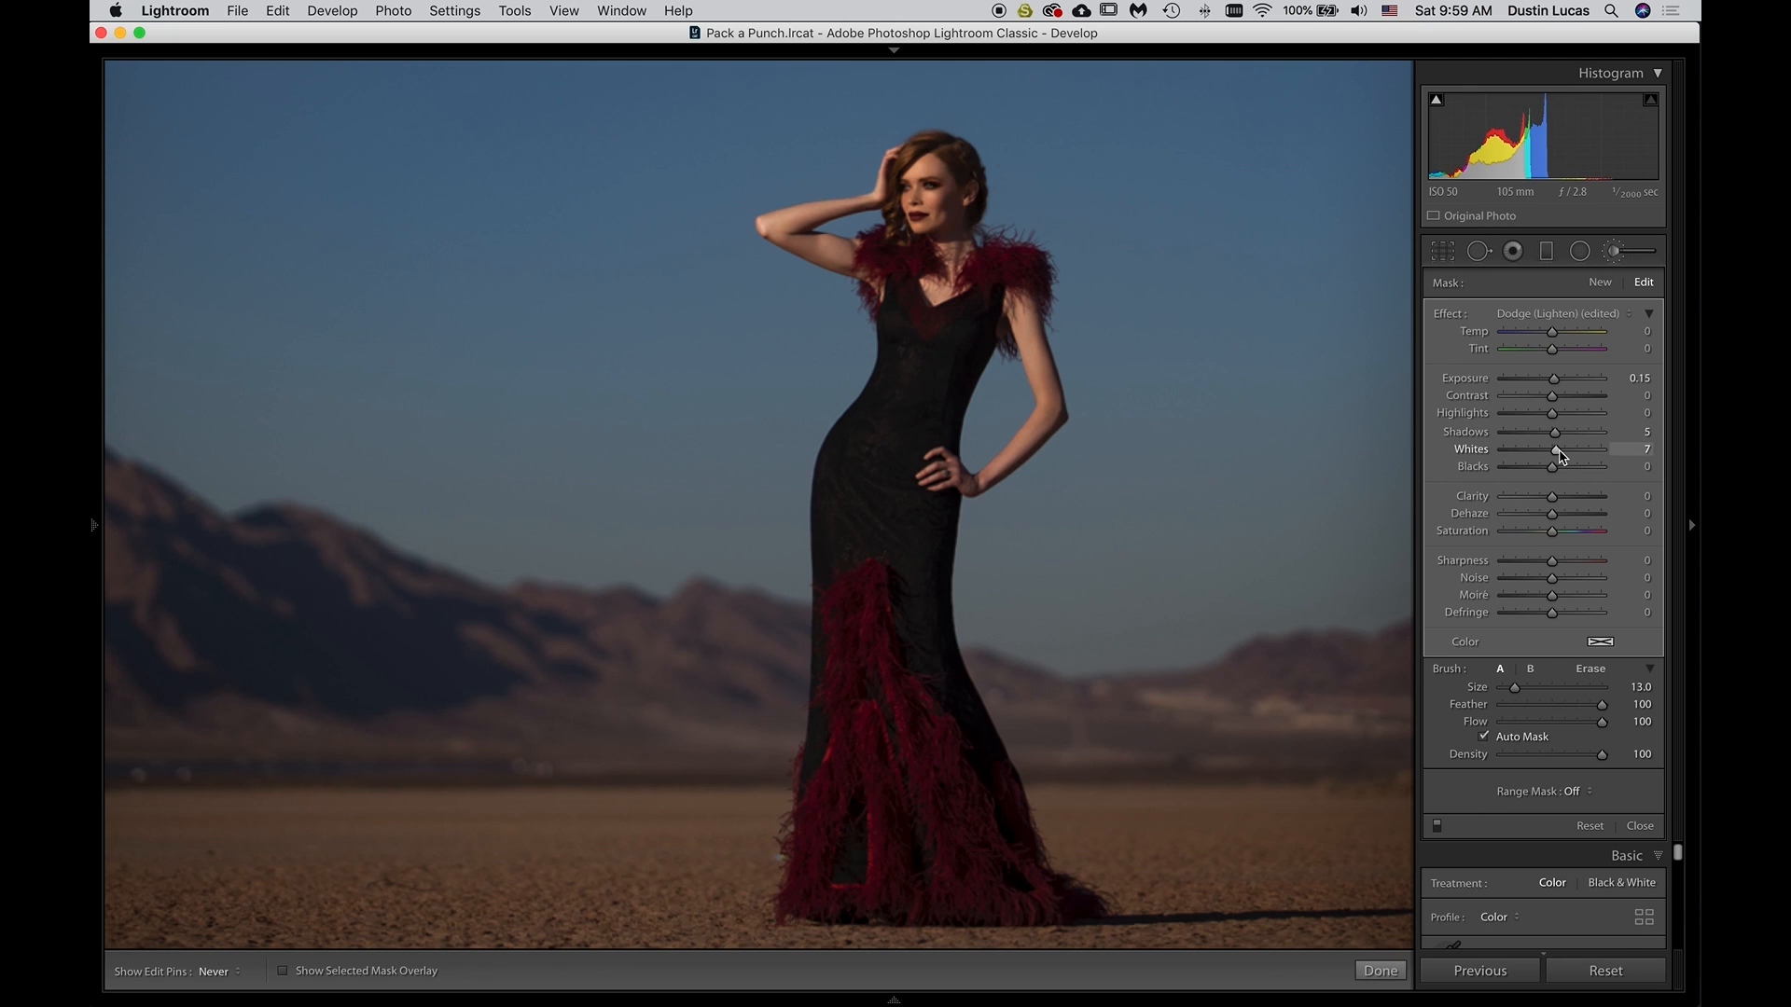
Try a much stronger Whites boost on the model mask, undo it, and raise the mask's Whites to 32
drag(1561, 454, 1601, 456)
key(super+z)
key(super+z)
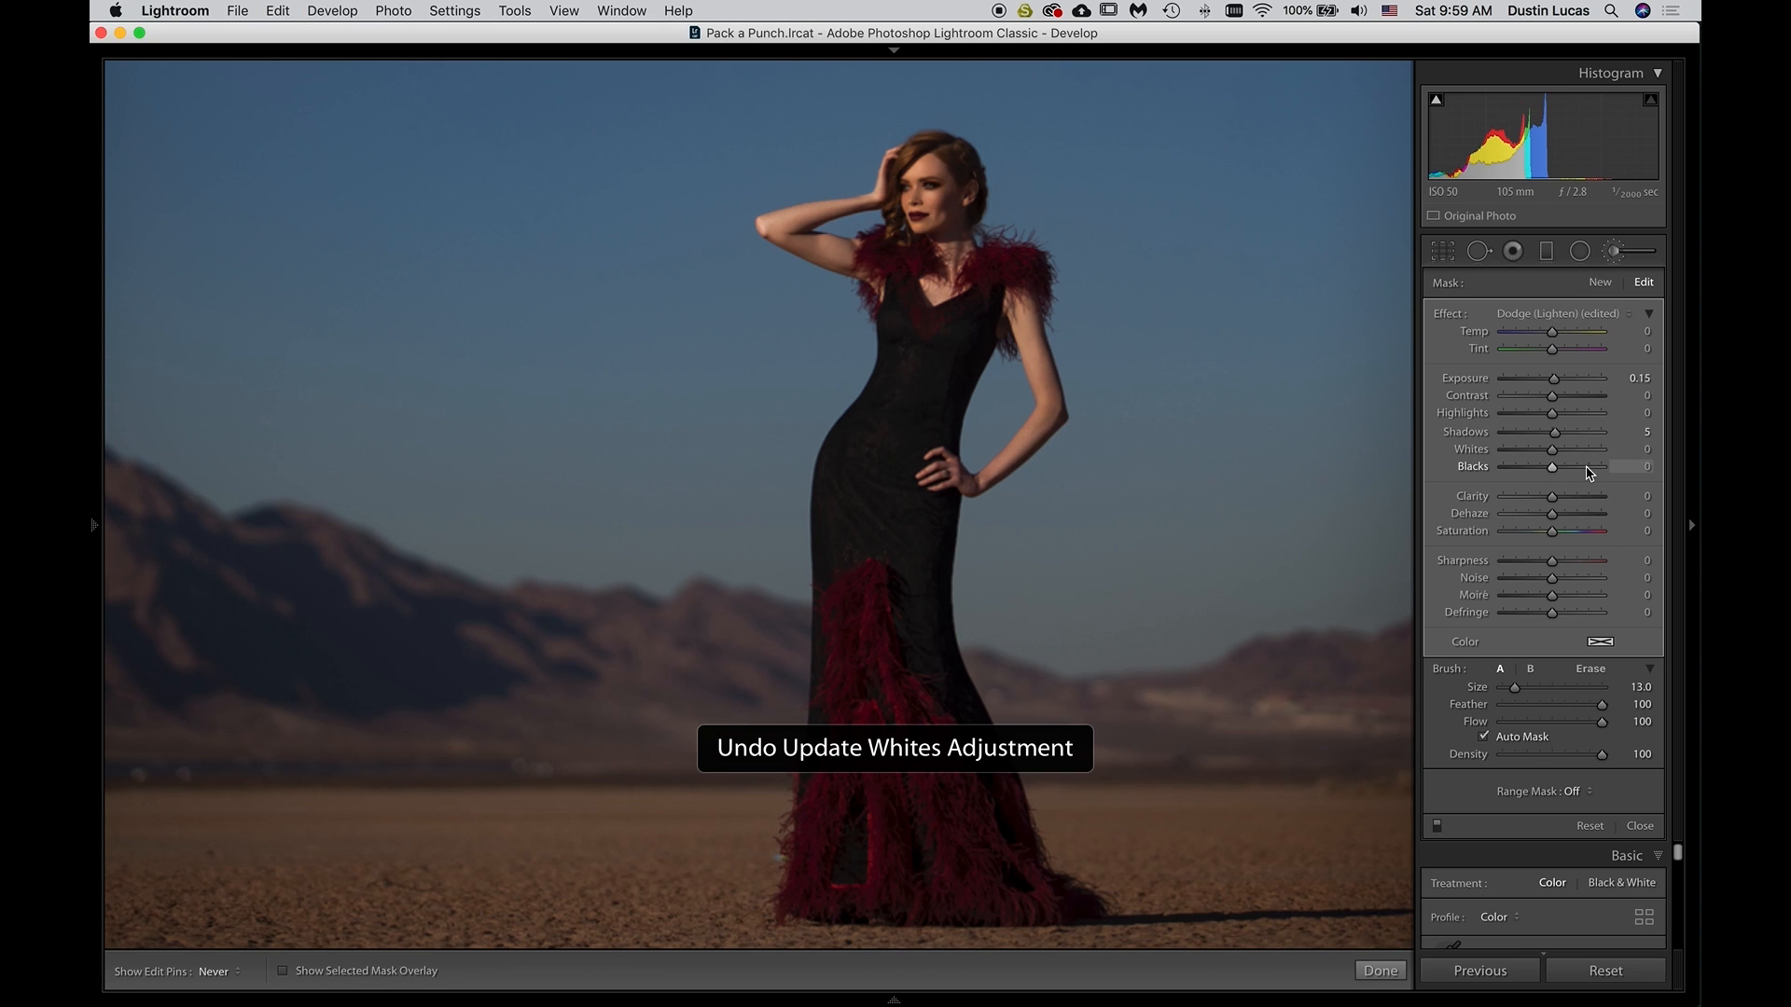
drag(1553, 454, 1568, 456)
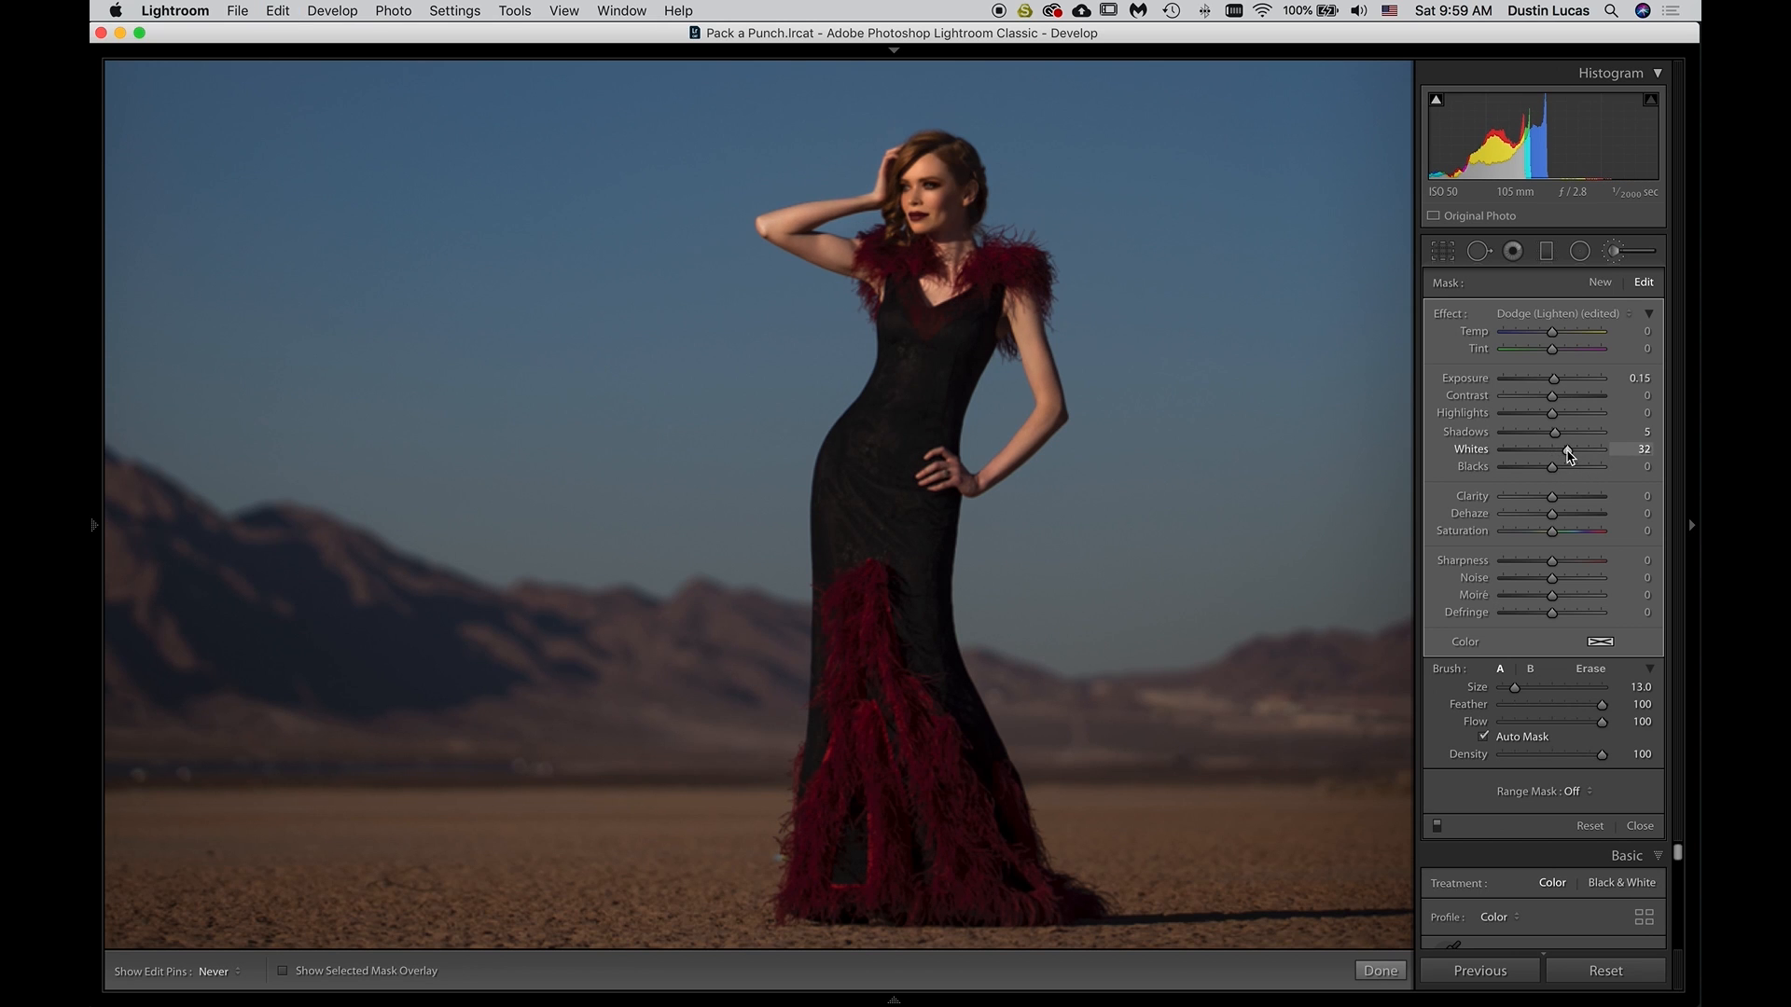
Undo the model mask's Whites boost, and brush a new Exposure 0.15 mask over the model's face at size 9
key(super+z)
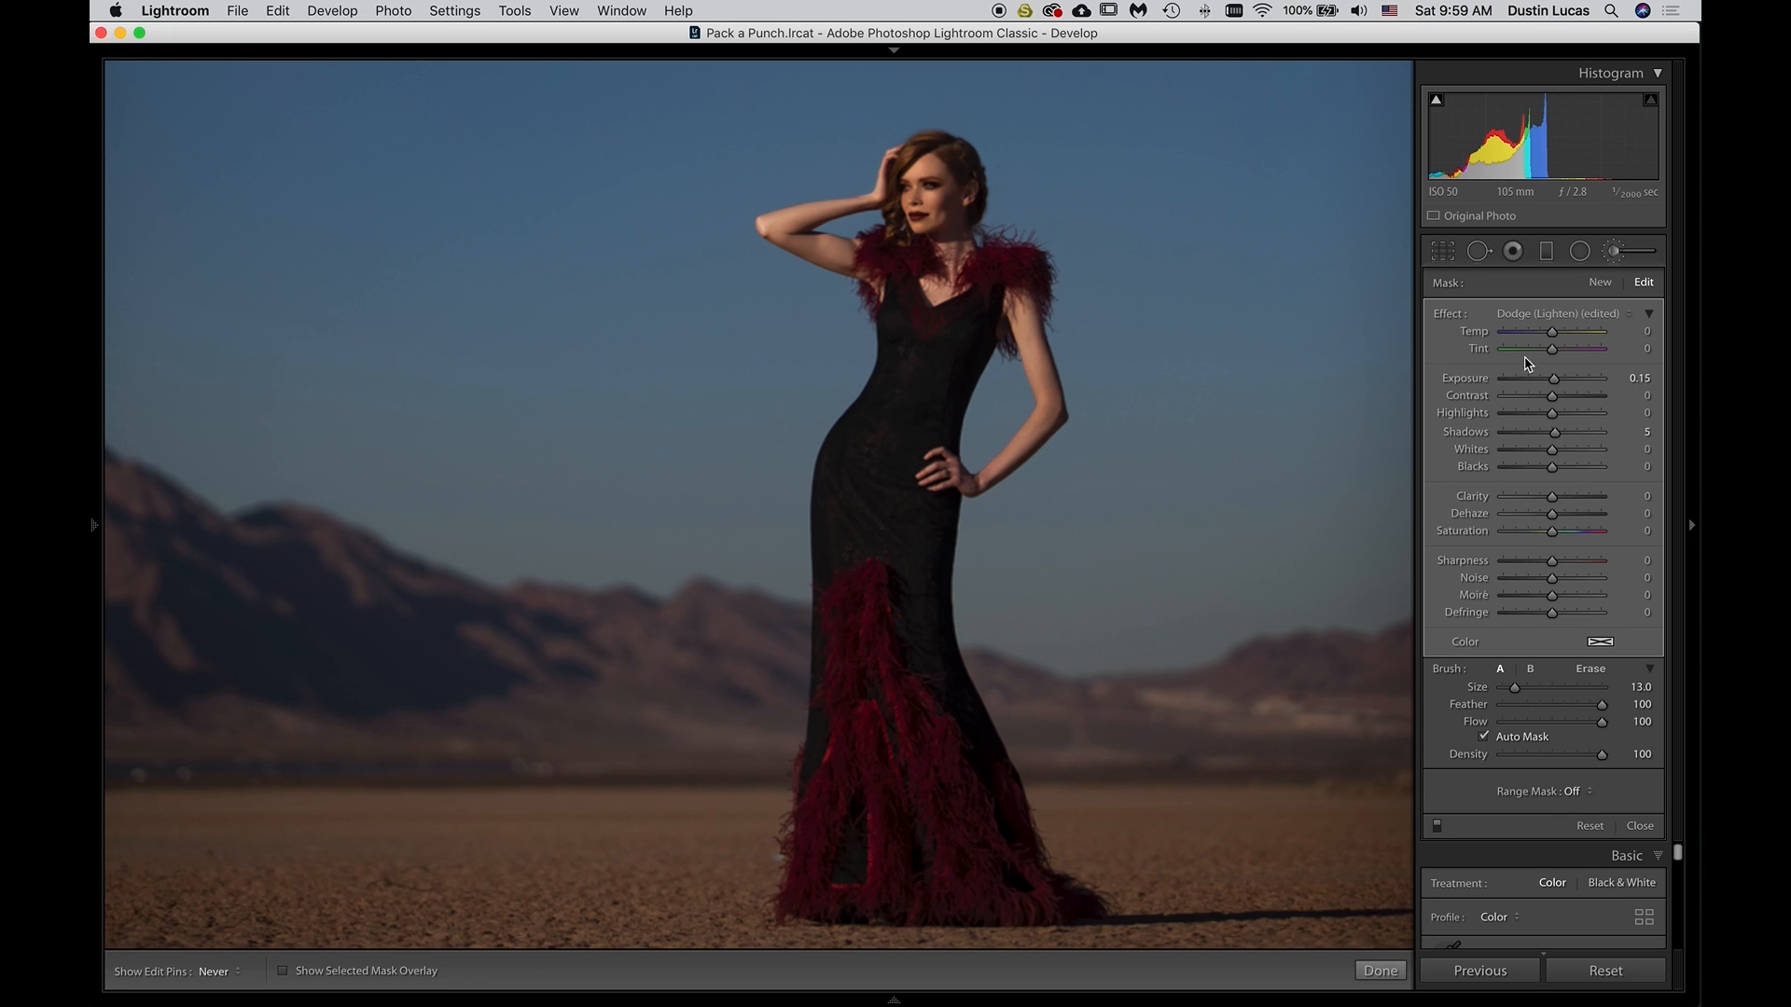
click(1597, 282)
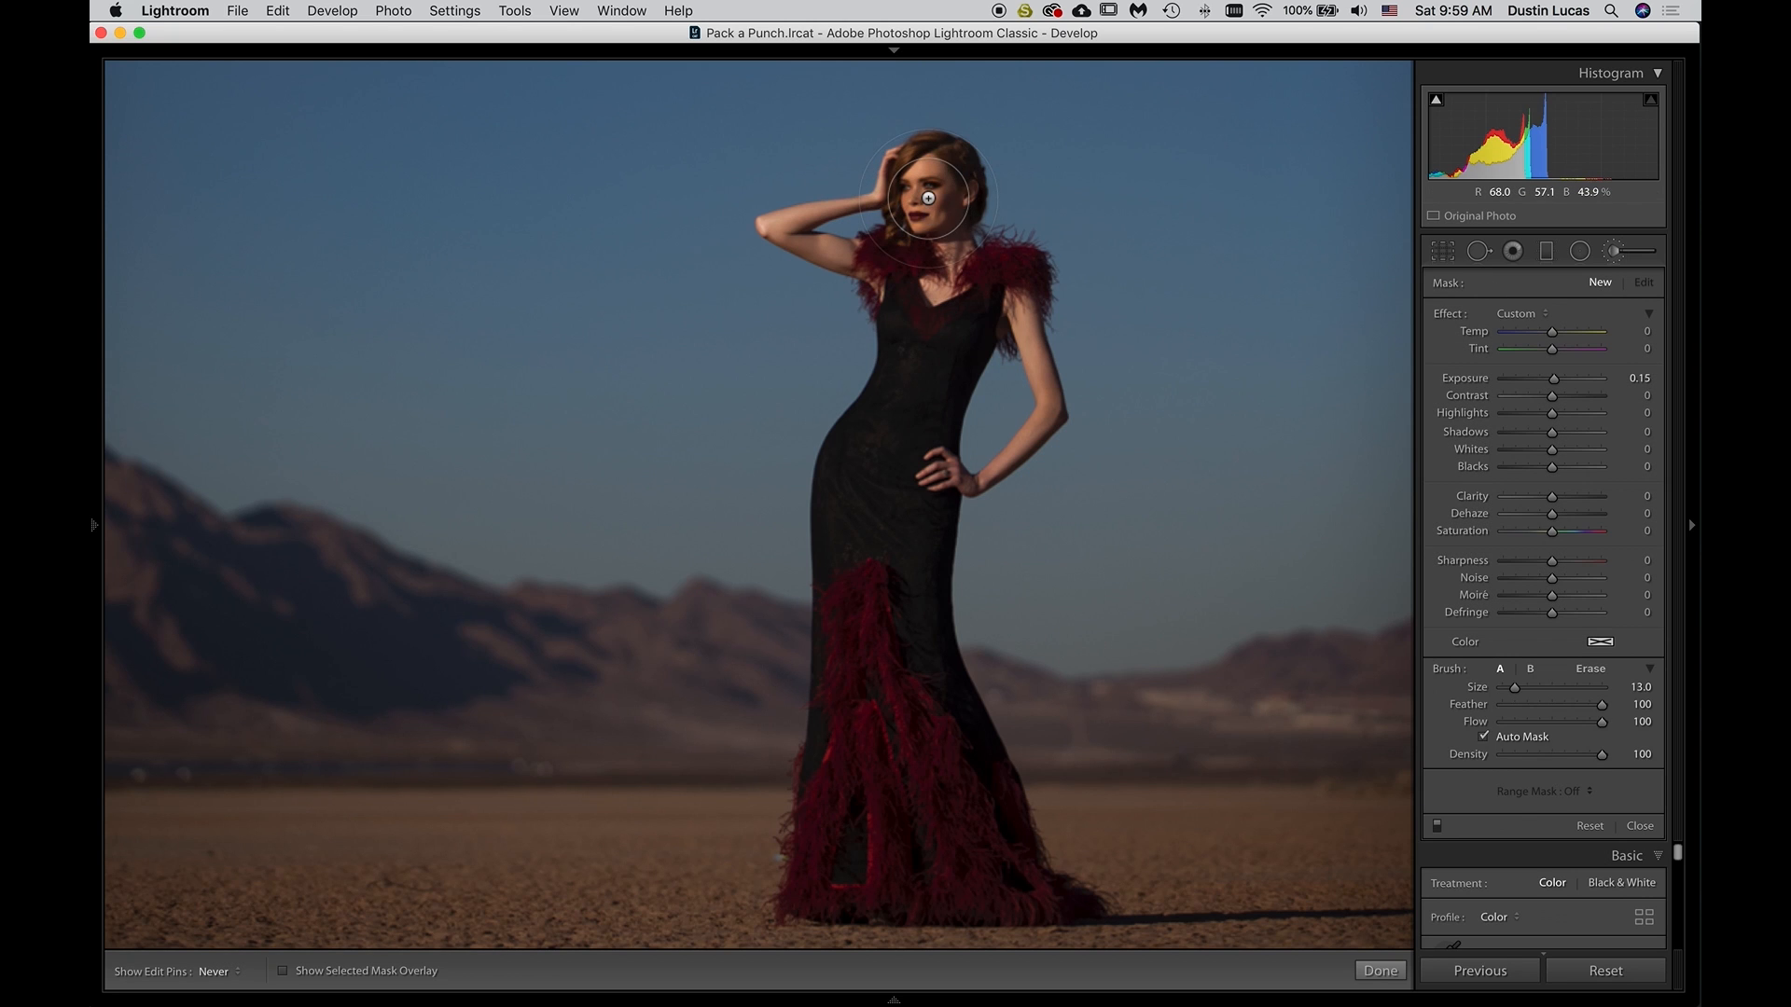
scroll(928, 197, down, 4)
drag(923, 204, 929, 211)
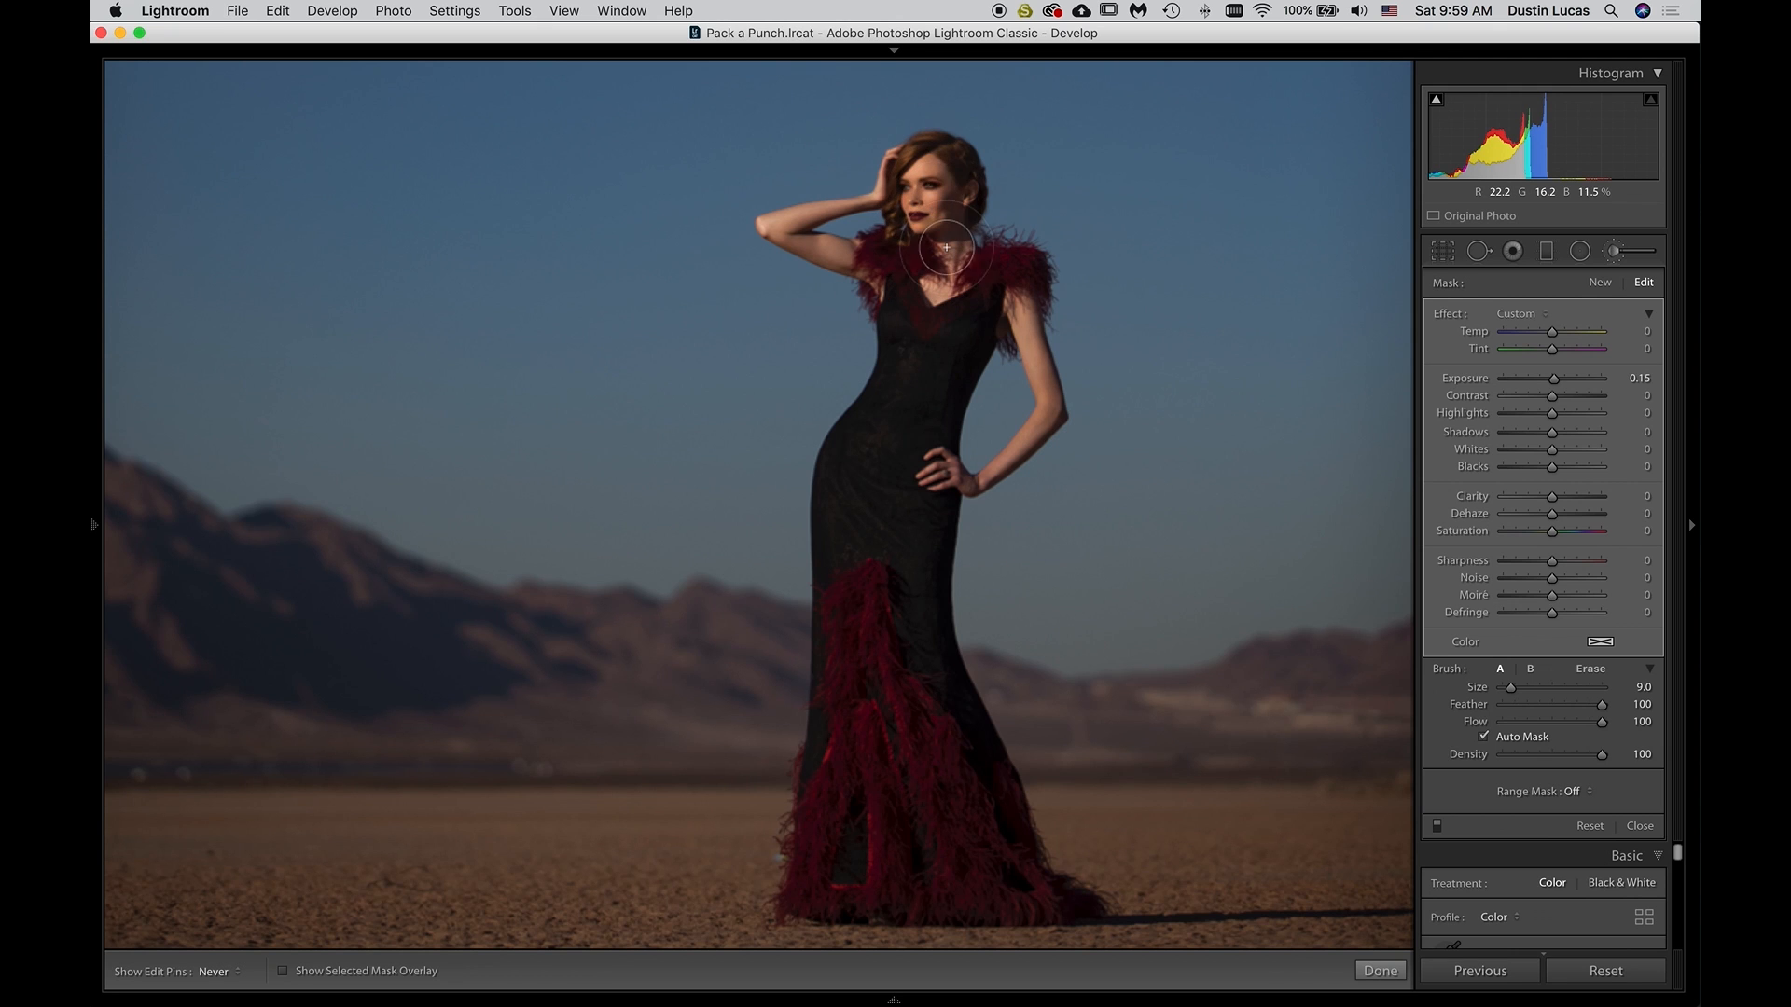
scroll(896, 459, up, 3)
scroll(897, 267, down, 4)
scroll(876, 263, down, 3)
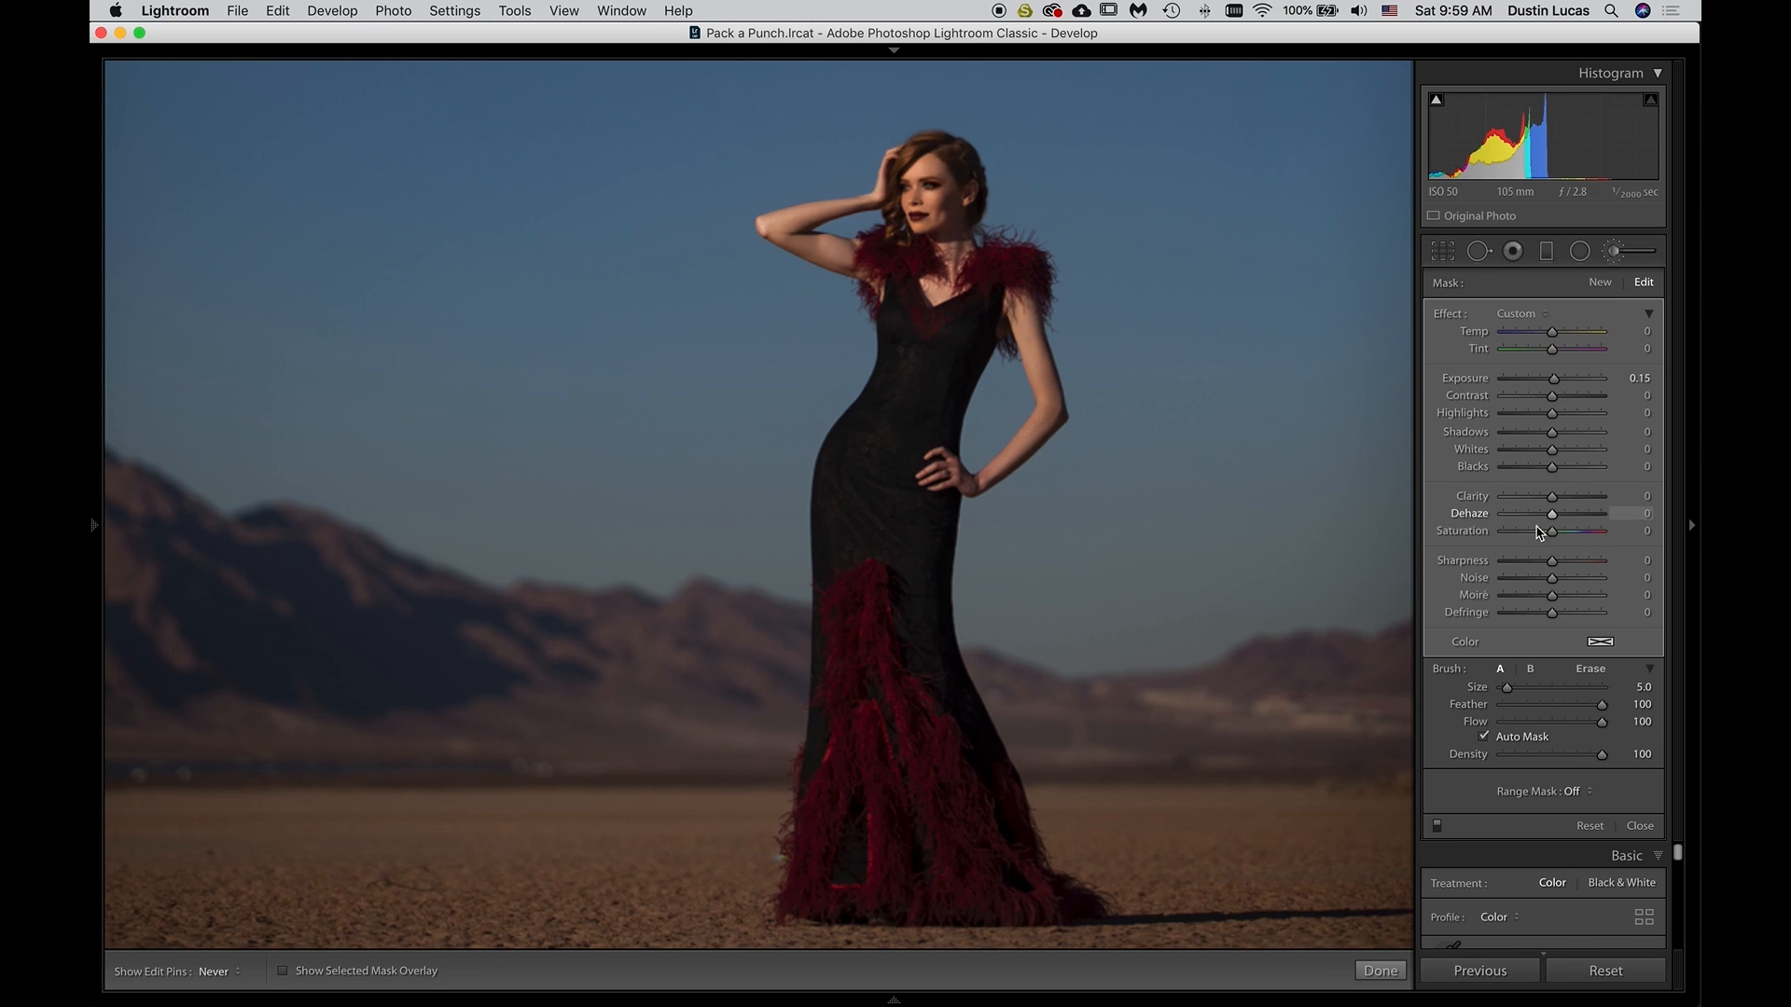
scroll(883, 828, up, 5)
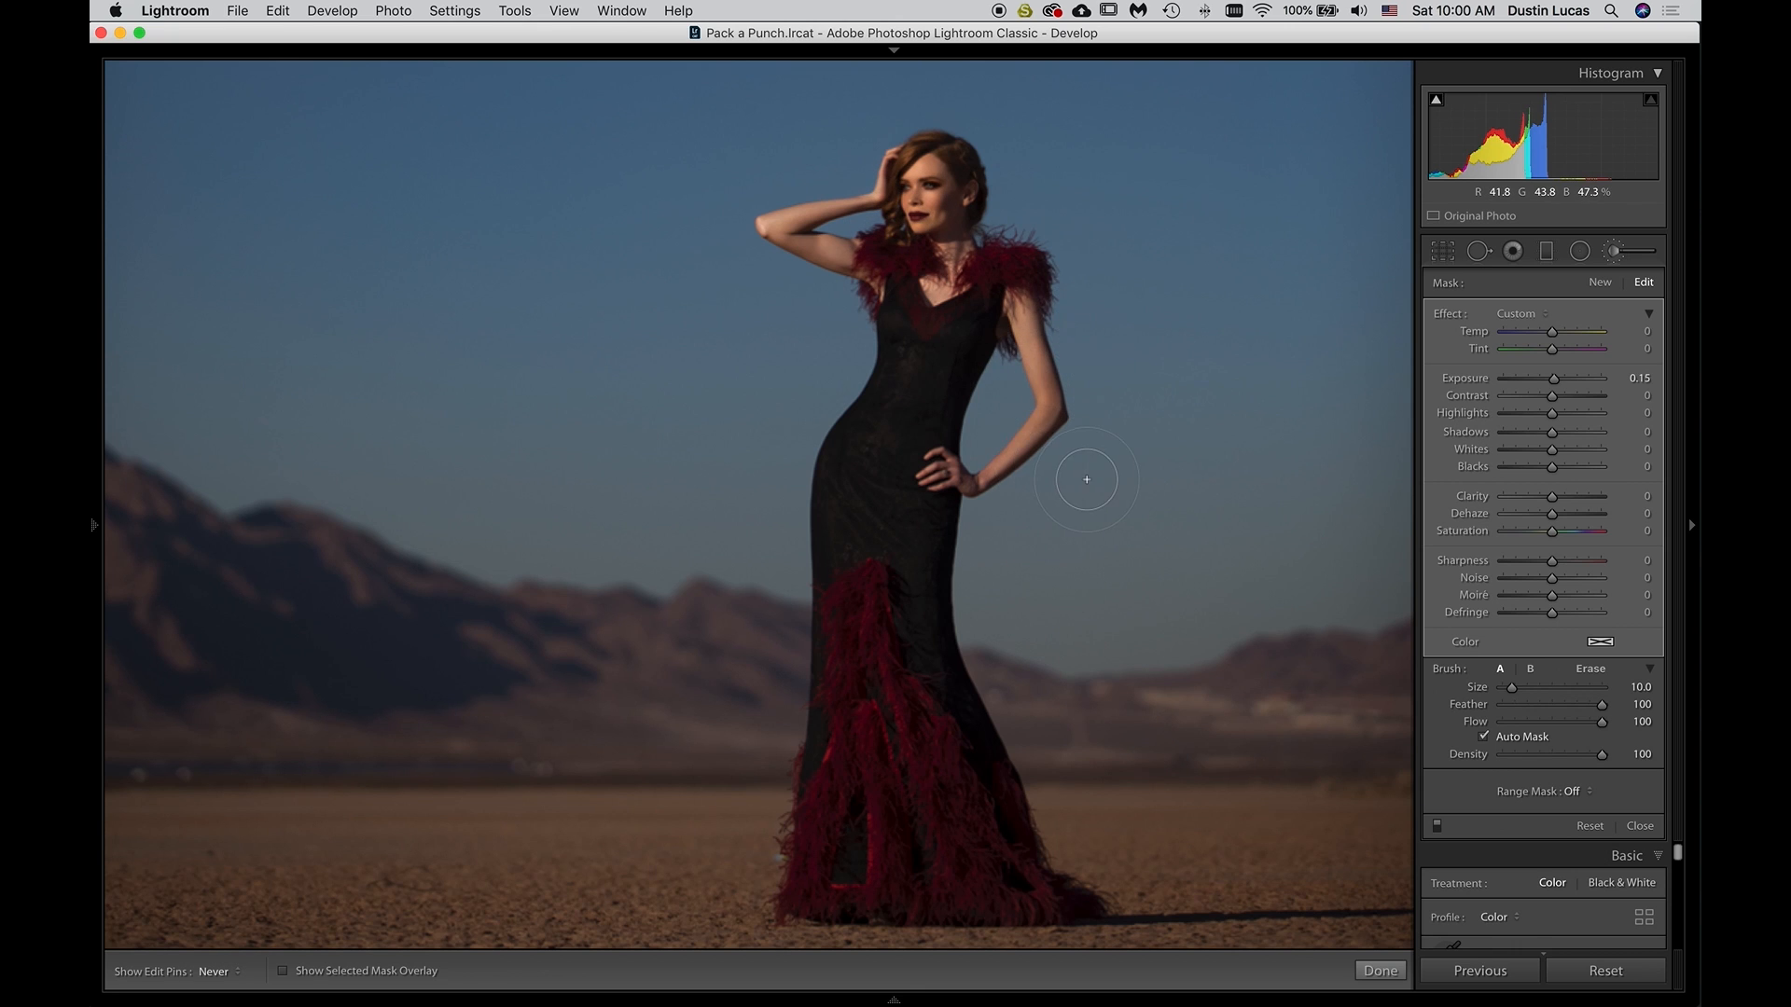
Add two more size 10 brush masks at Exposure 0.15 over the model's face, neck and upper chest
key(super+0)
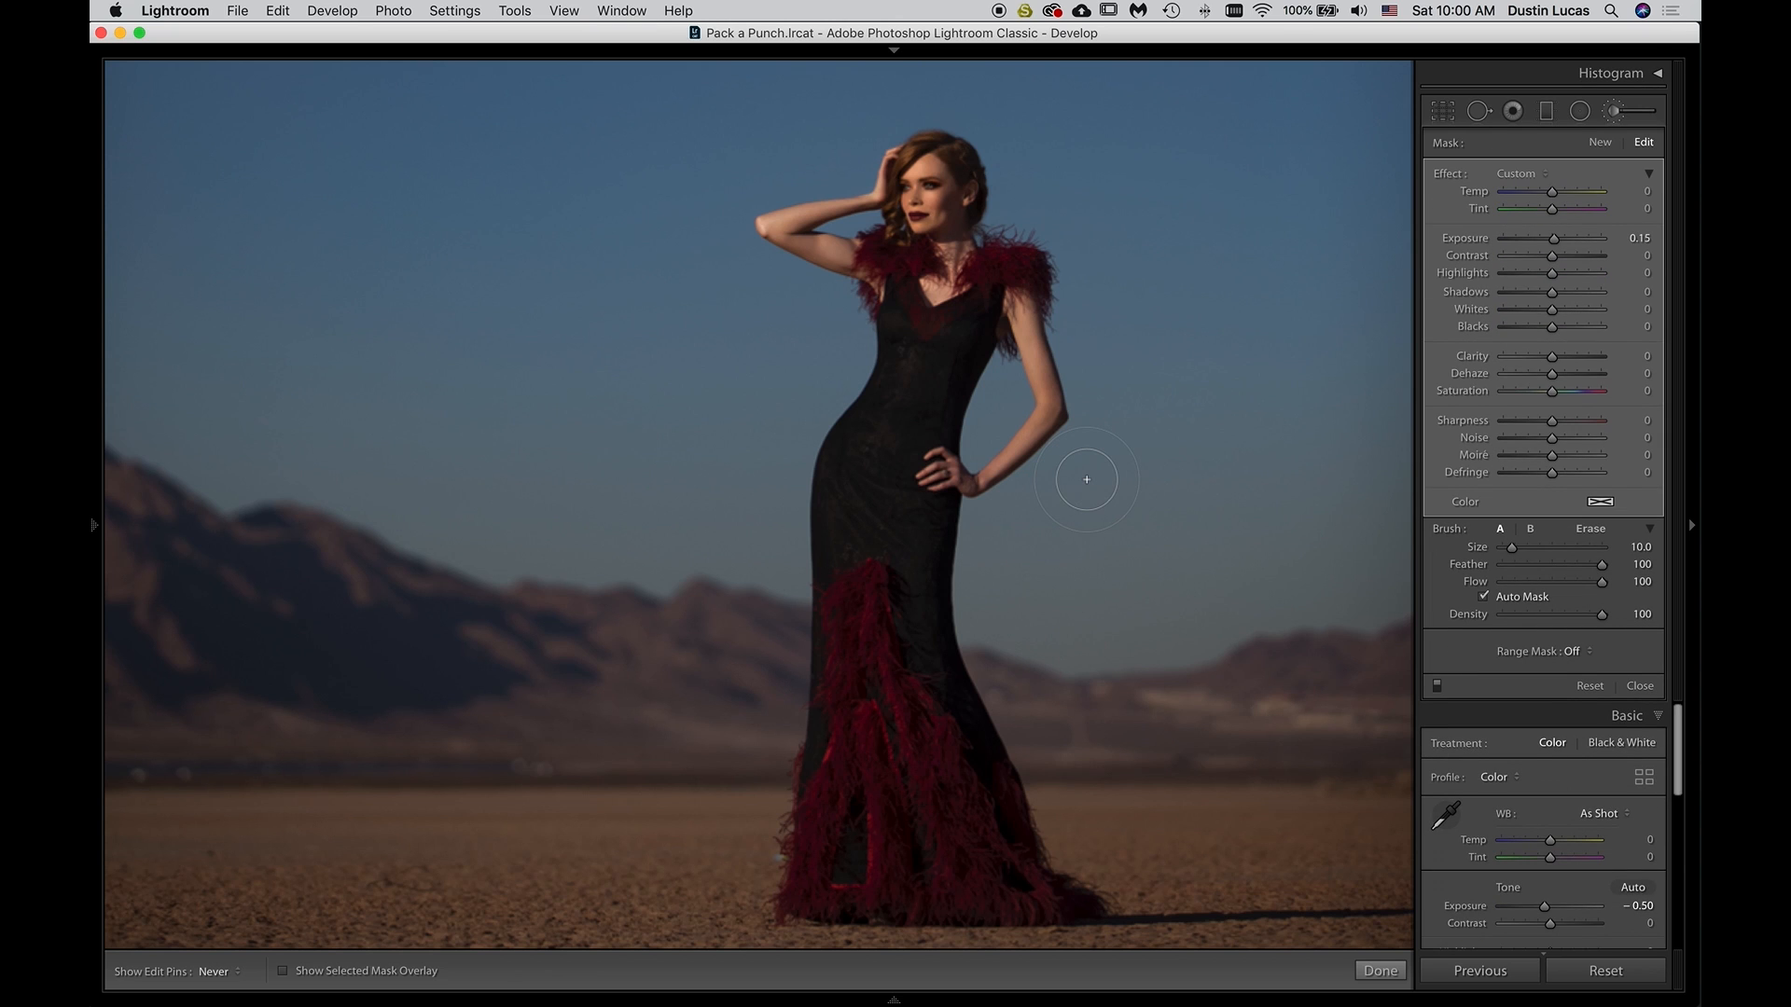
key(z)
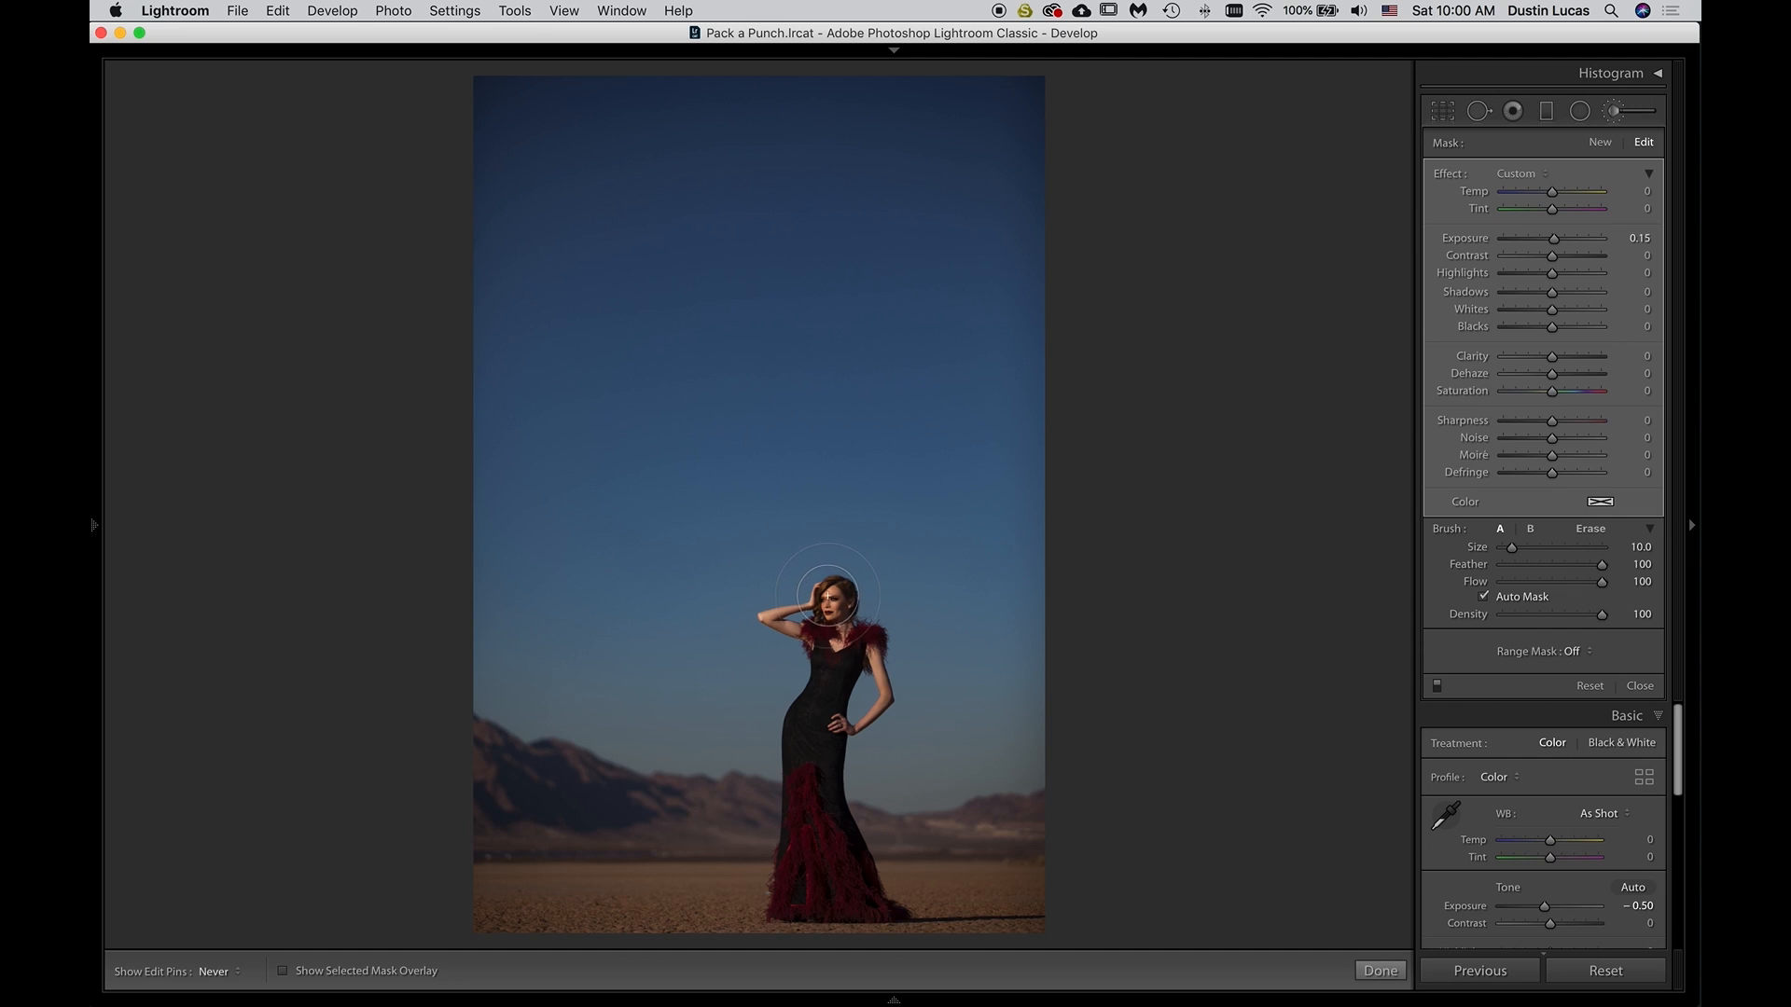
key(z)
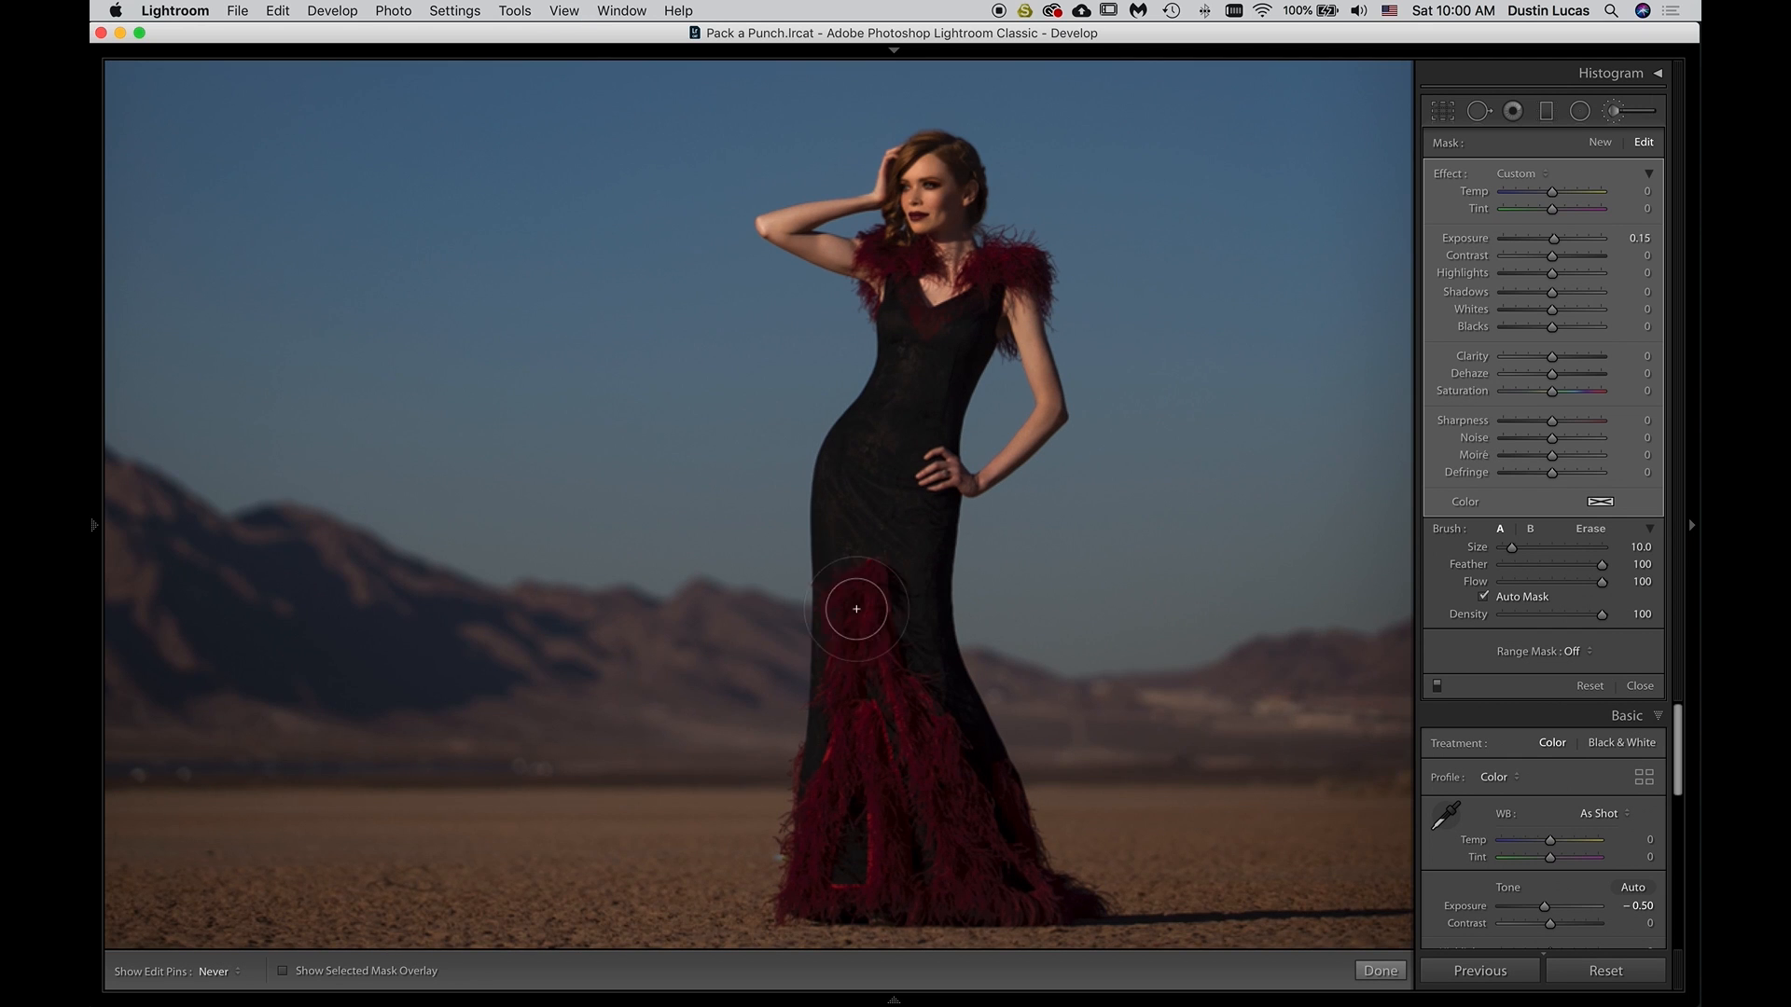
drag(869, 571, 801, 621)
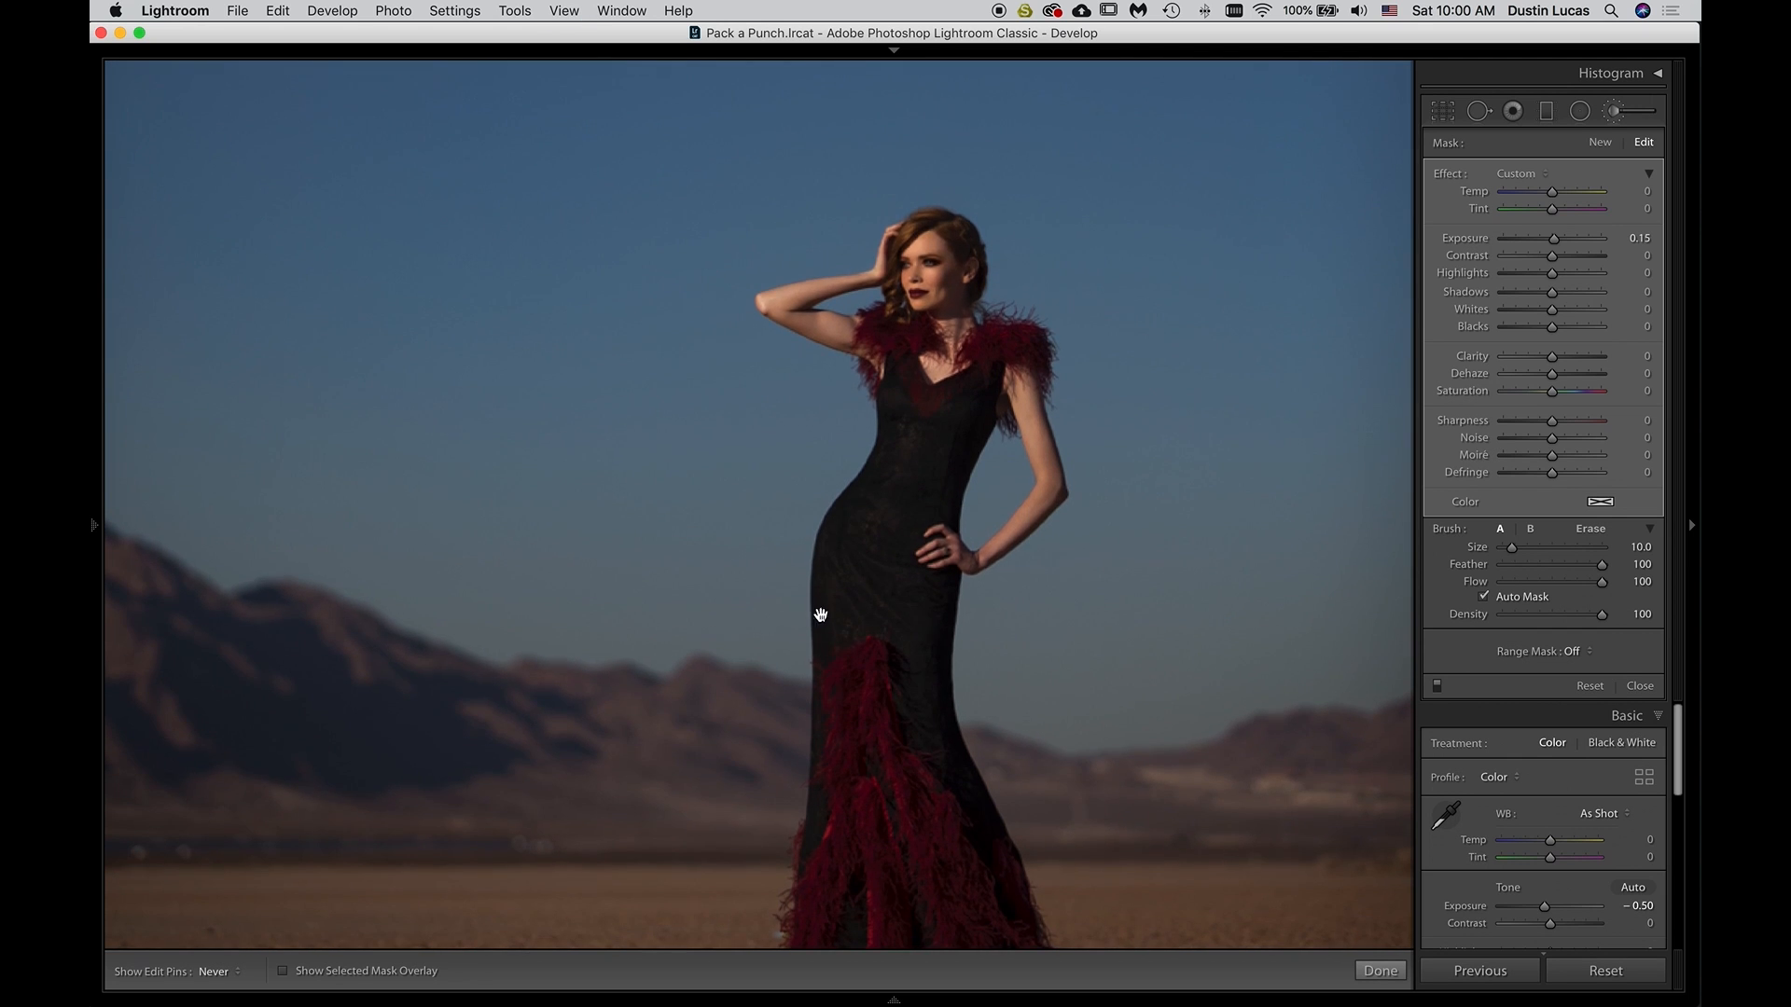
click(1599, 141)
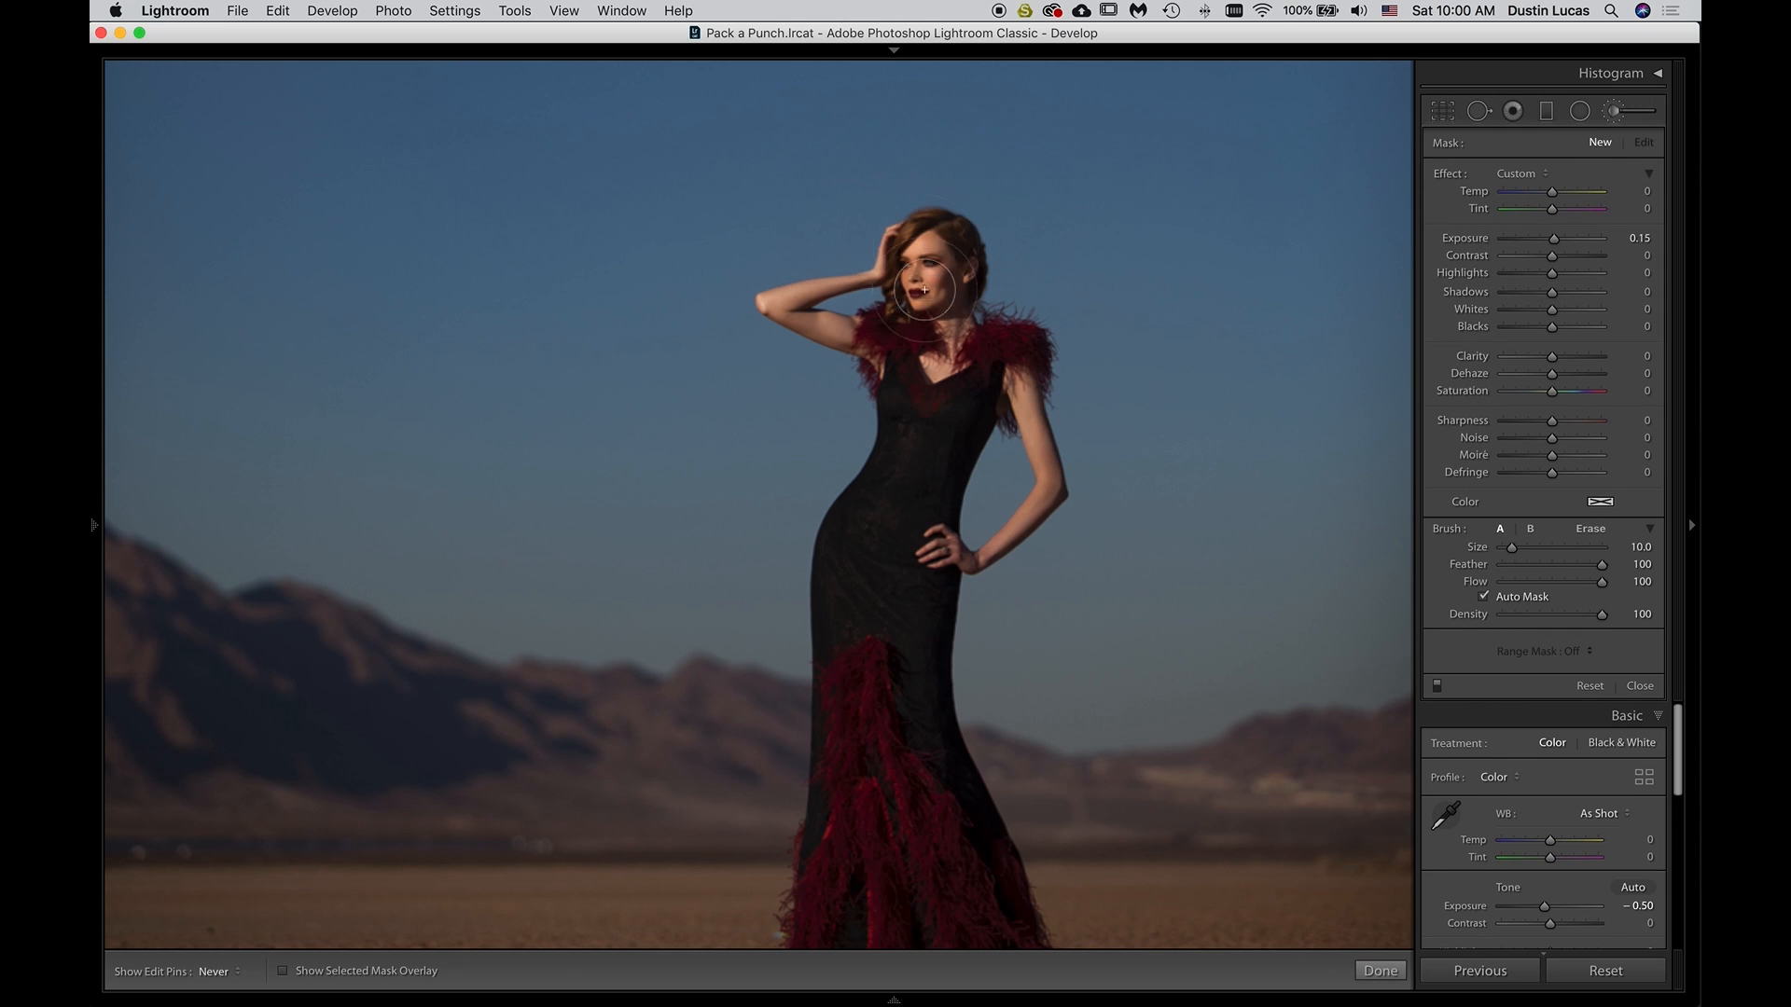
drag(929, 268, 925, 397)
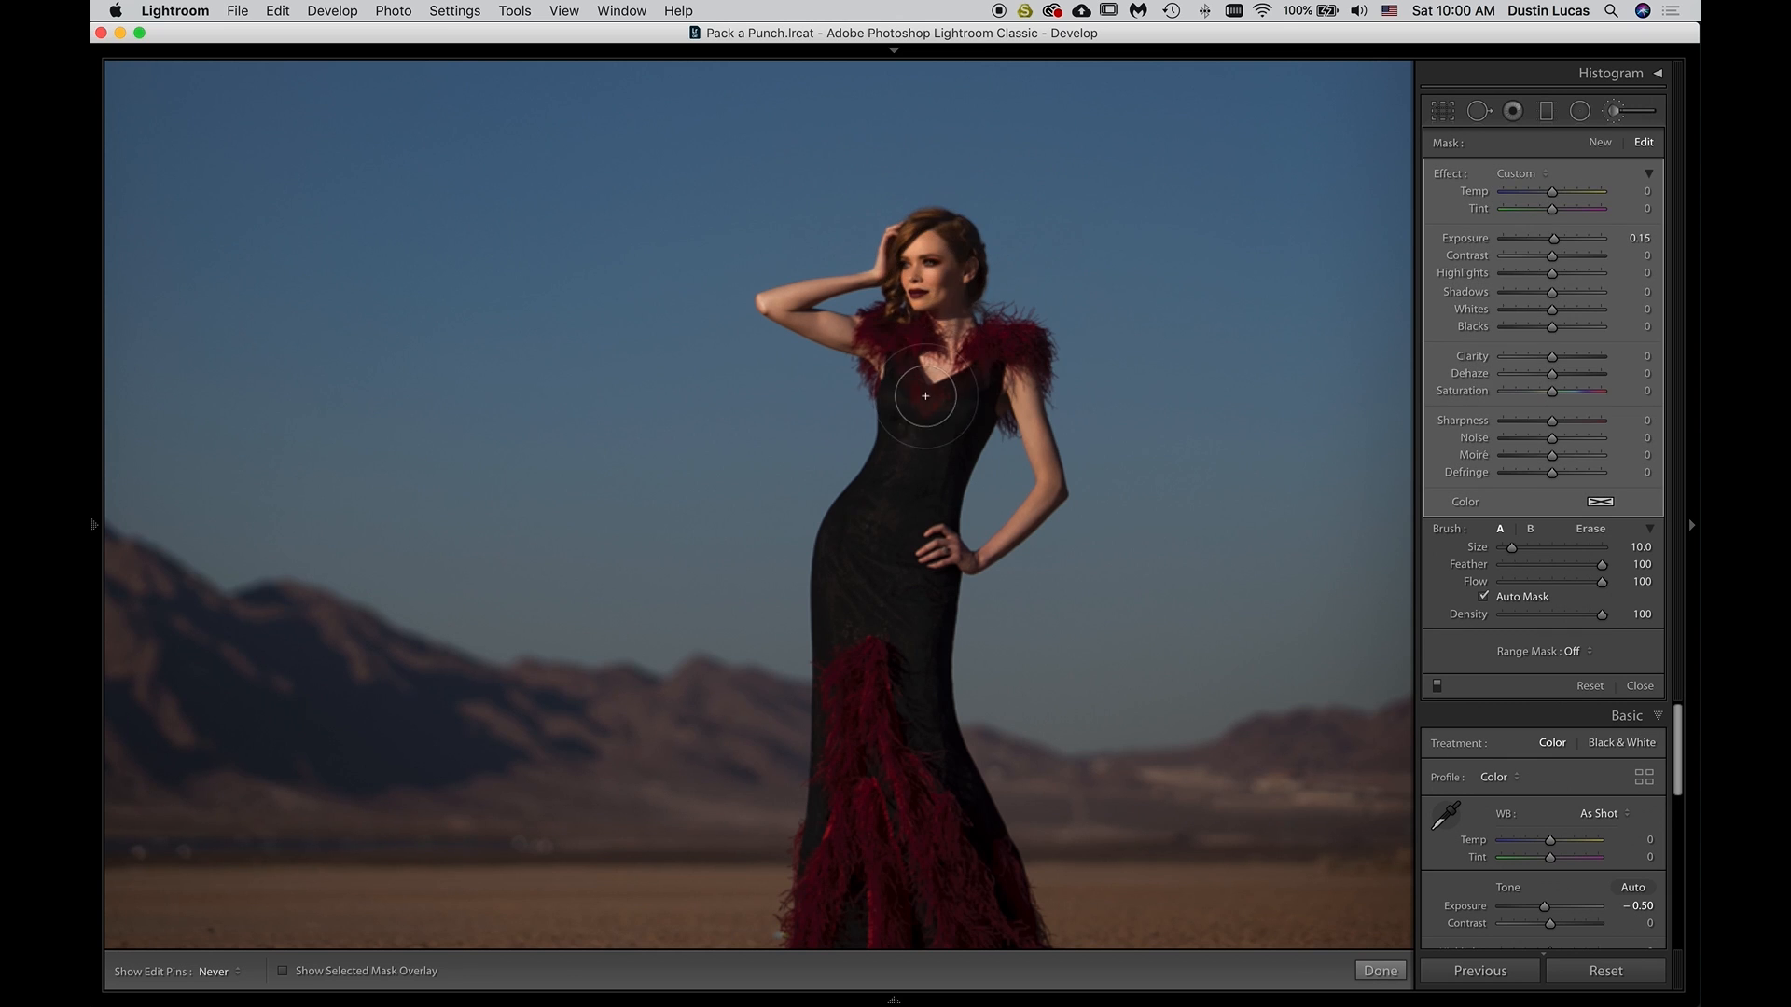
click(1593, 145)
drag(933, 254, 934, 349)
Try another Exposure 0.15 brush mask from the face down over the dress, and undo it
click(1595, 145)
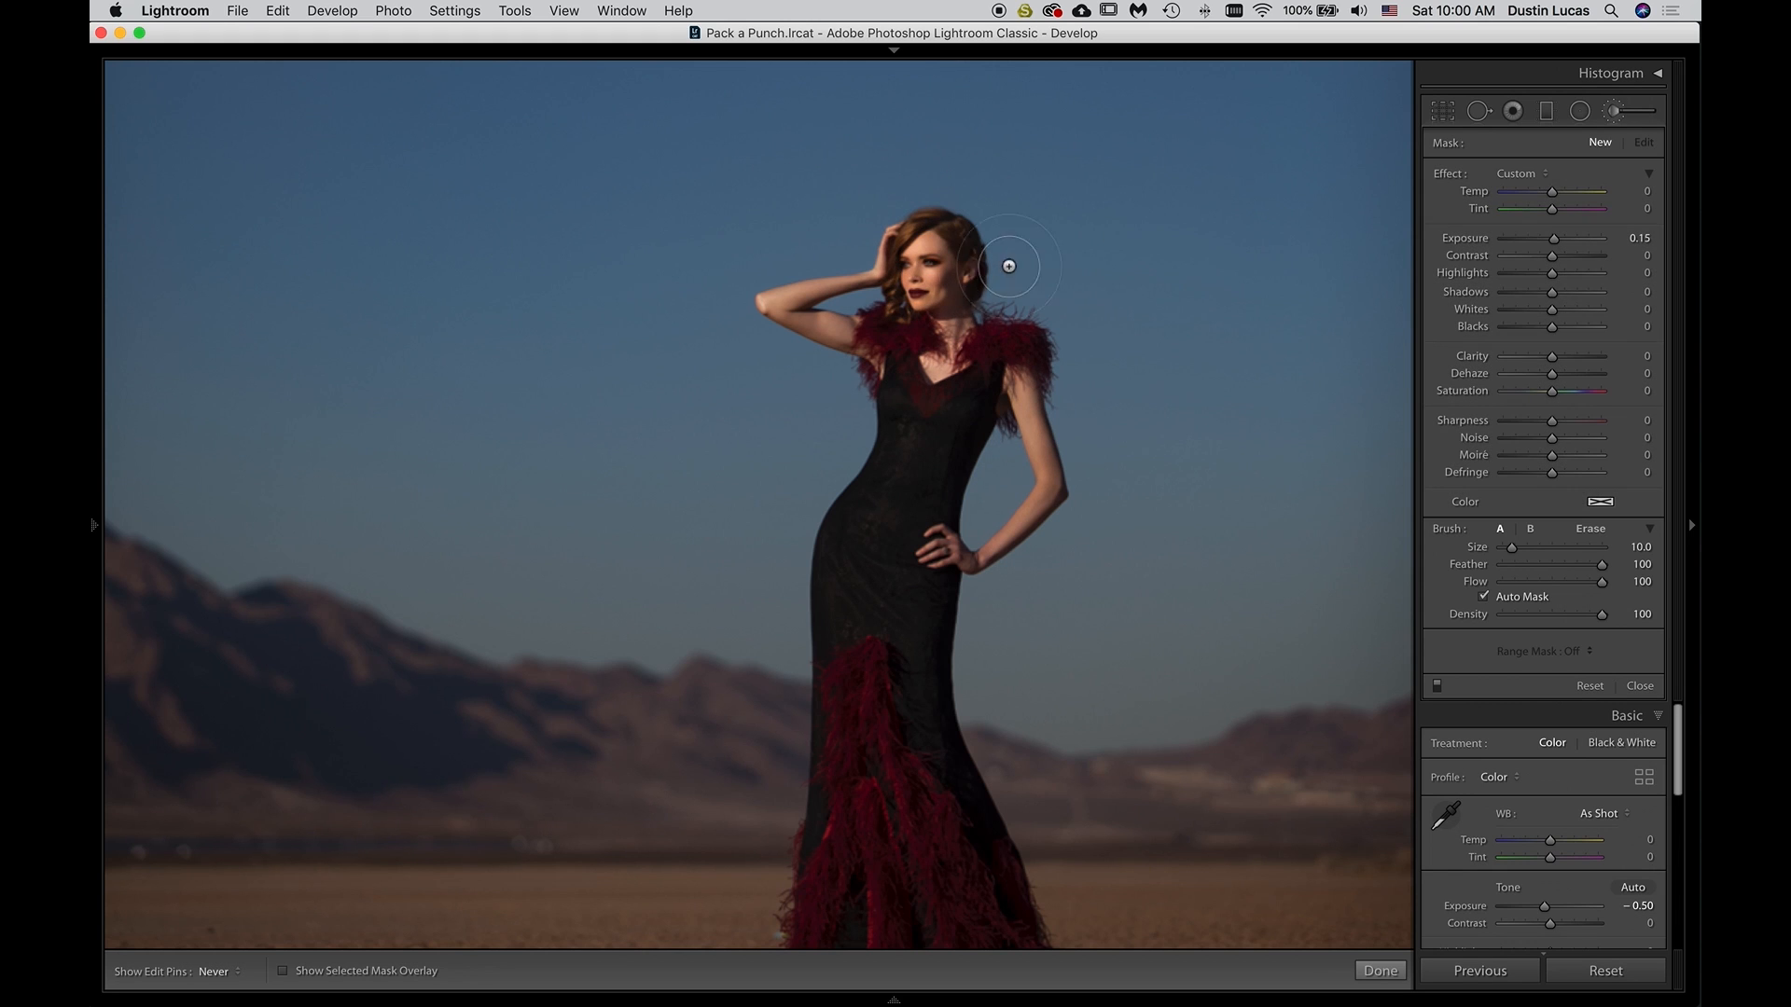
drag(956, 270, 957, 524)
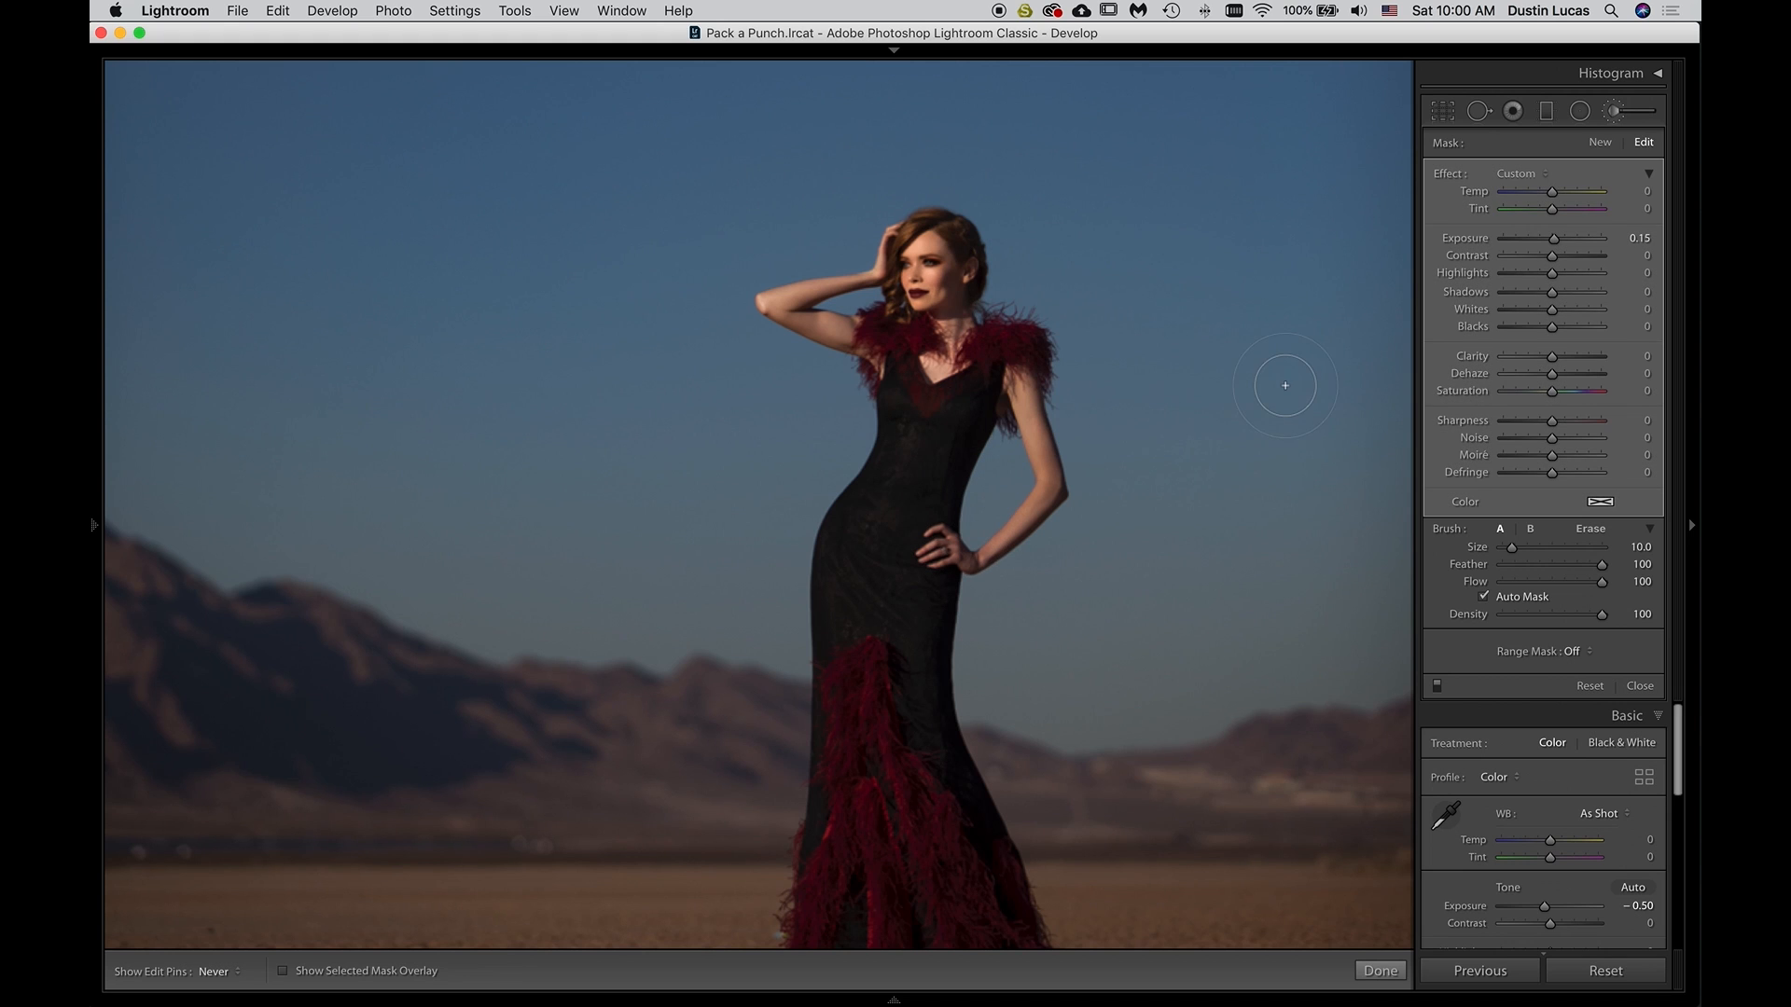
key(super+z)
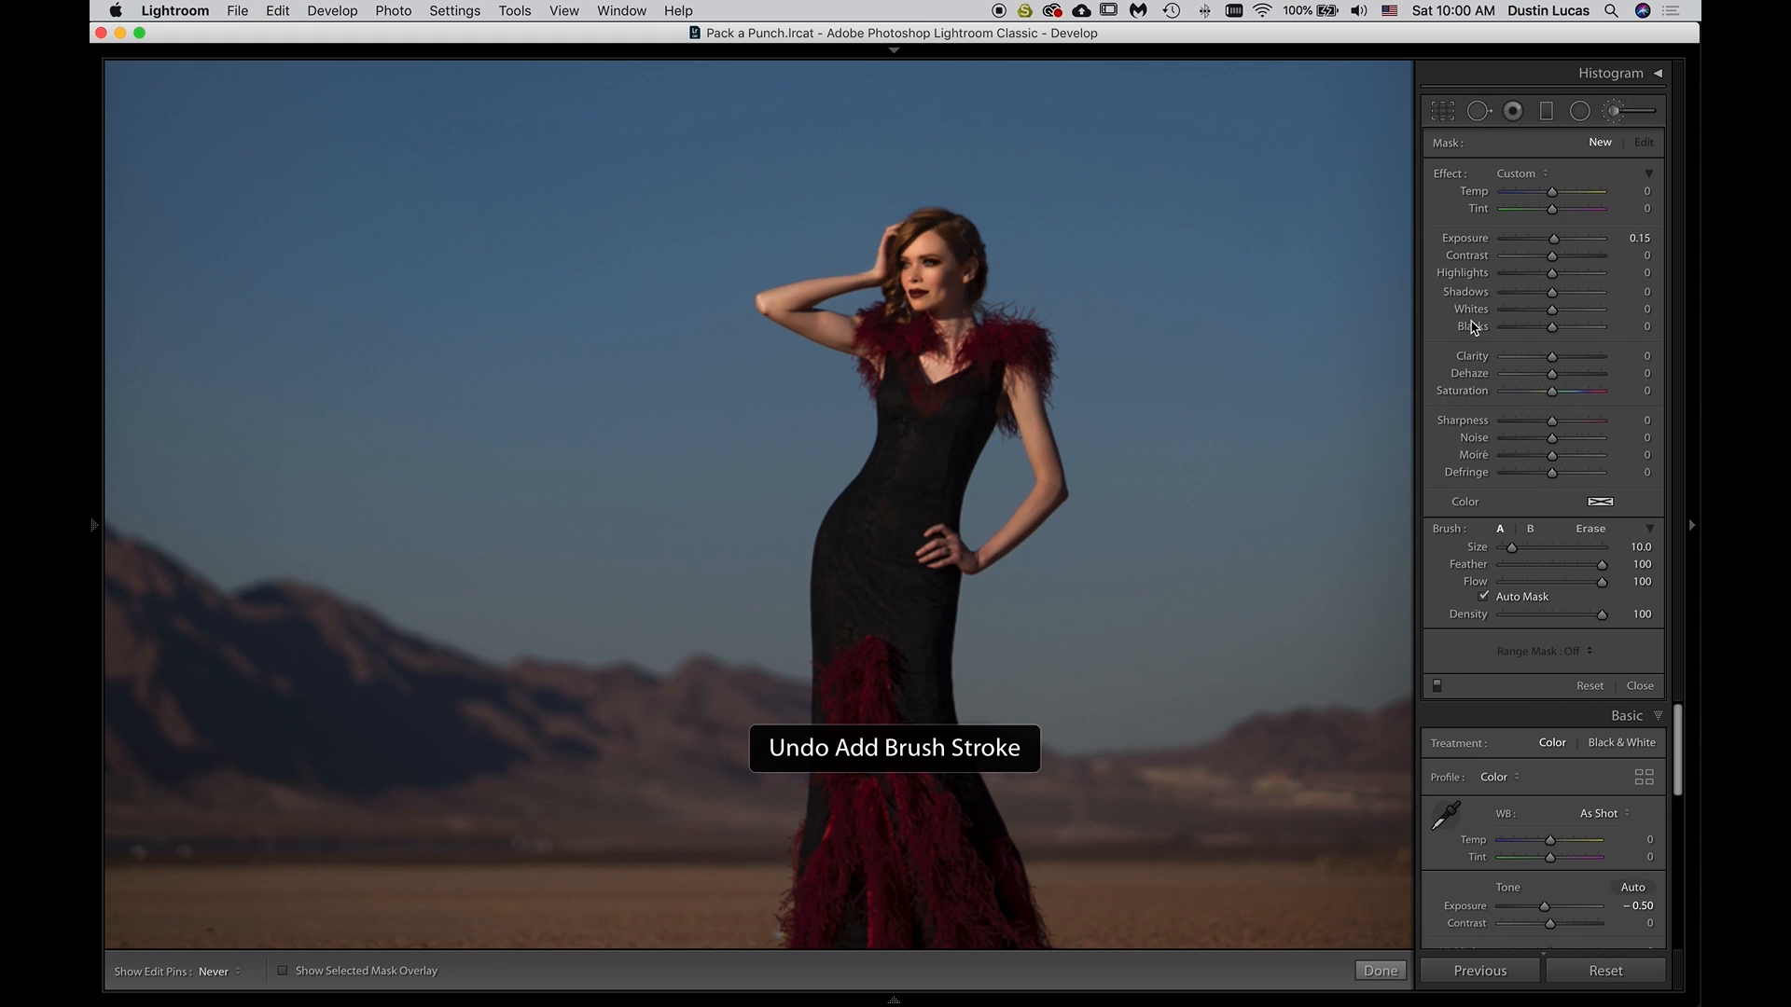
Compare the portrait with its brush adjustments off and on, and view the whole photo before and after the edits
click(1441, 690)
click(1441, 690)
click(1443, 691)
click(1443, 691)
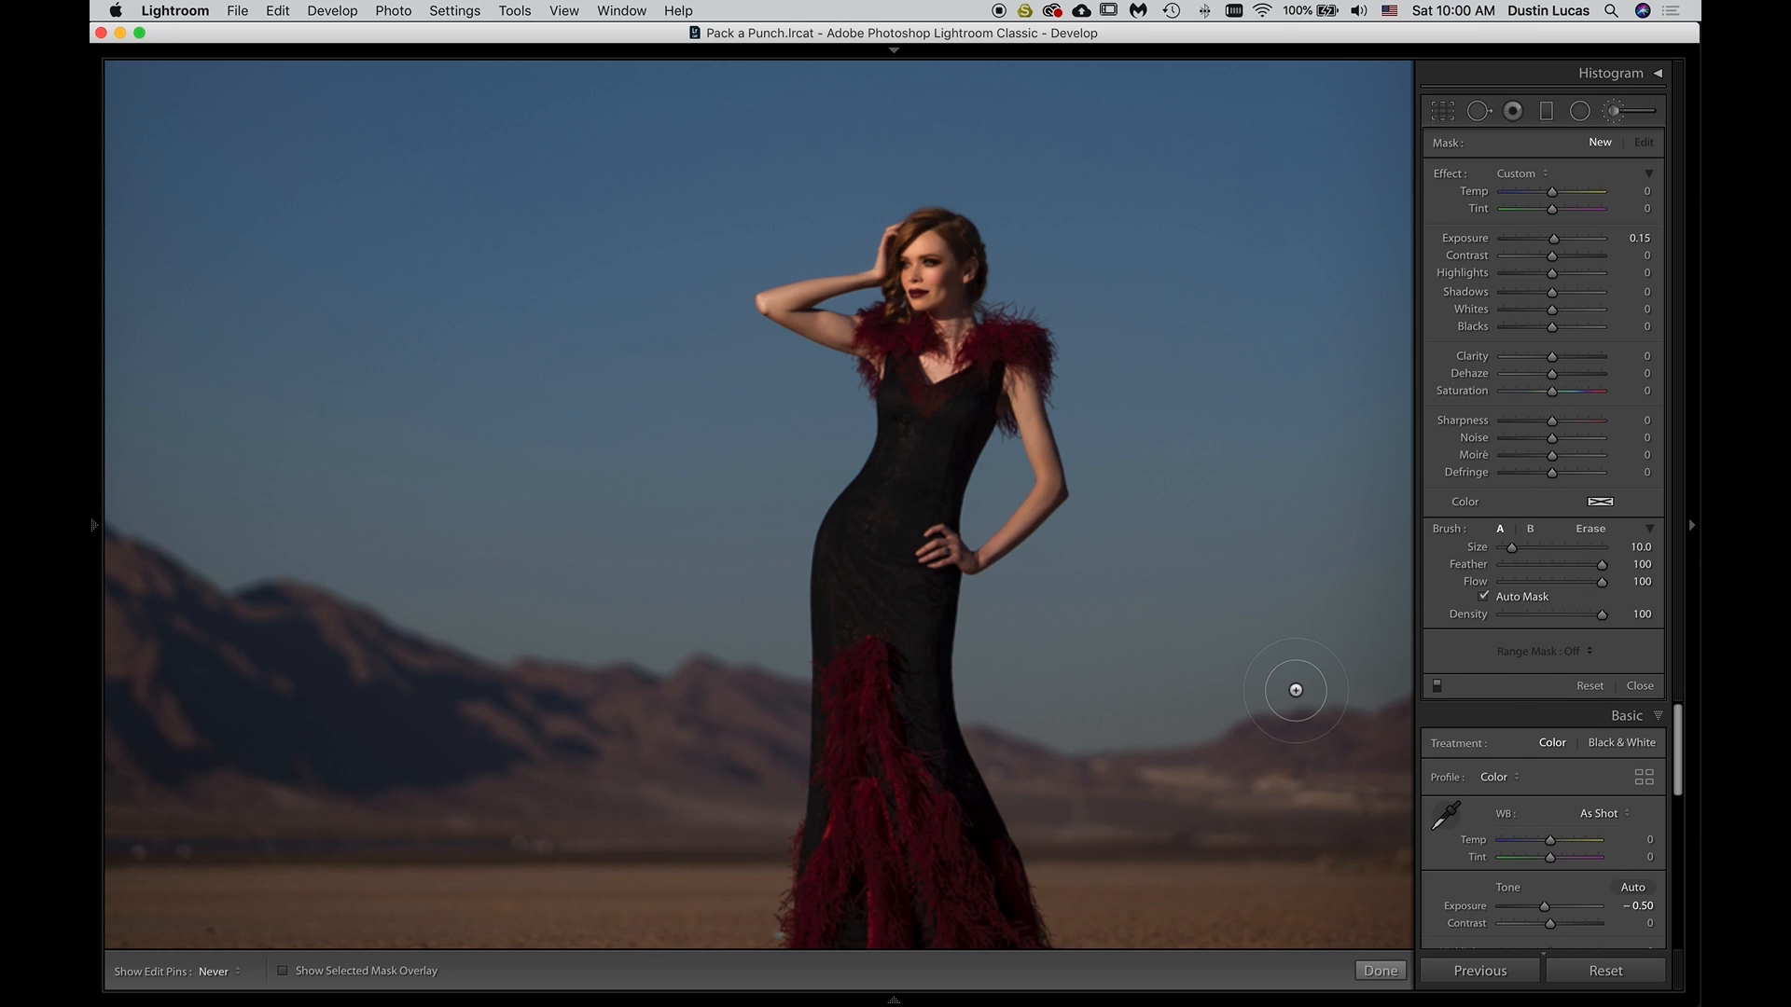
key(super+0)
key(z)
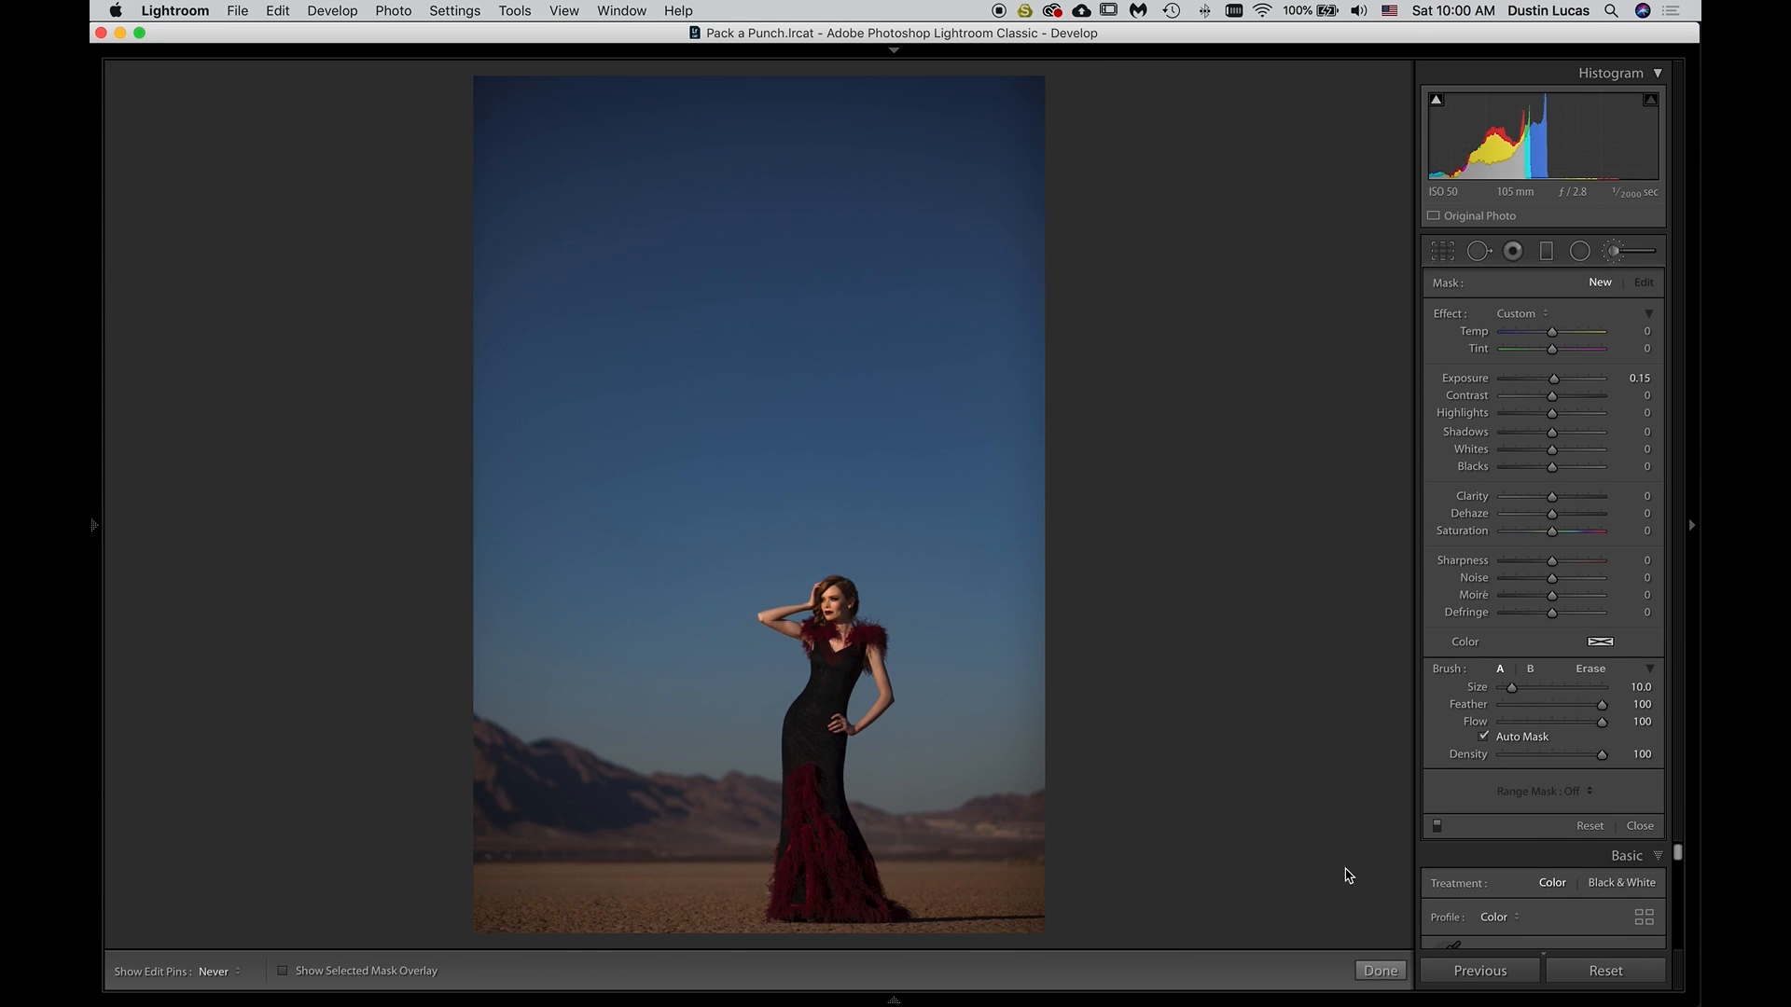
key(backslash)
key(backslash)
Try the Burn (Darken) effect with a size 21 brush over the background right of the model, and undo the stroke
click(1516, 313)
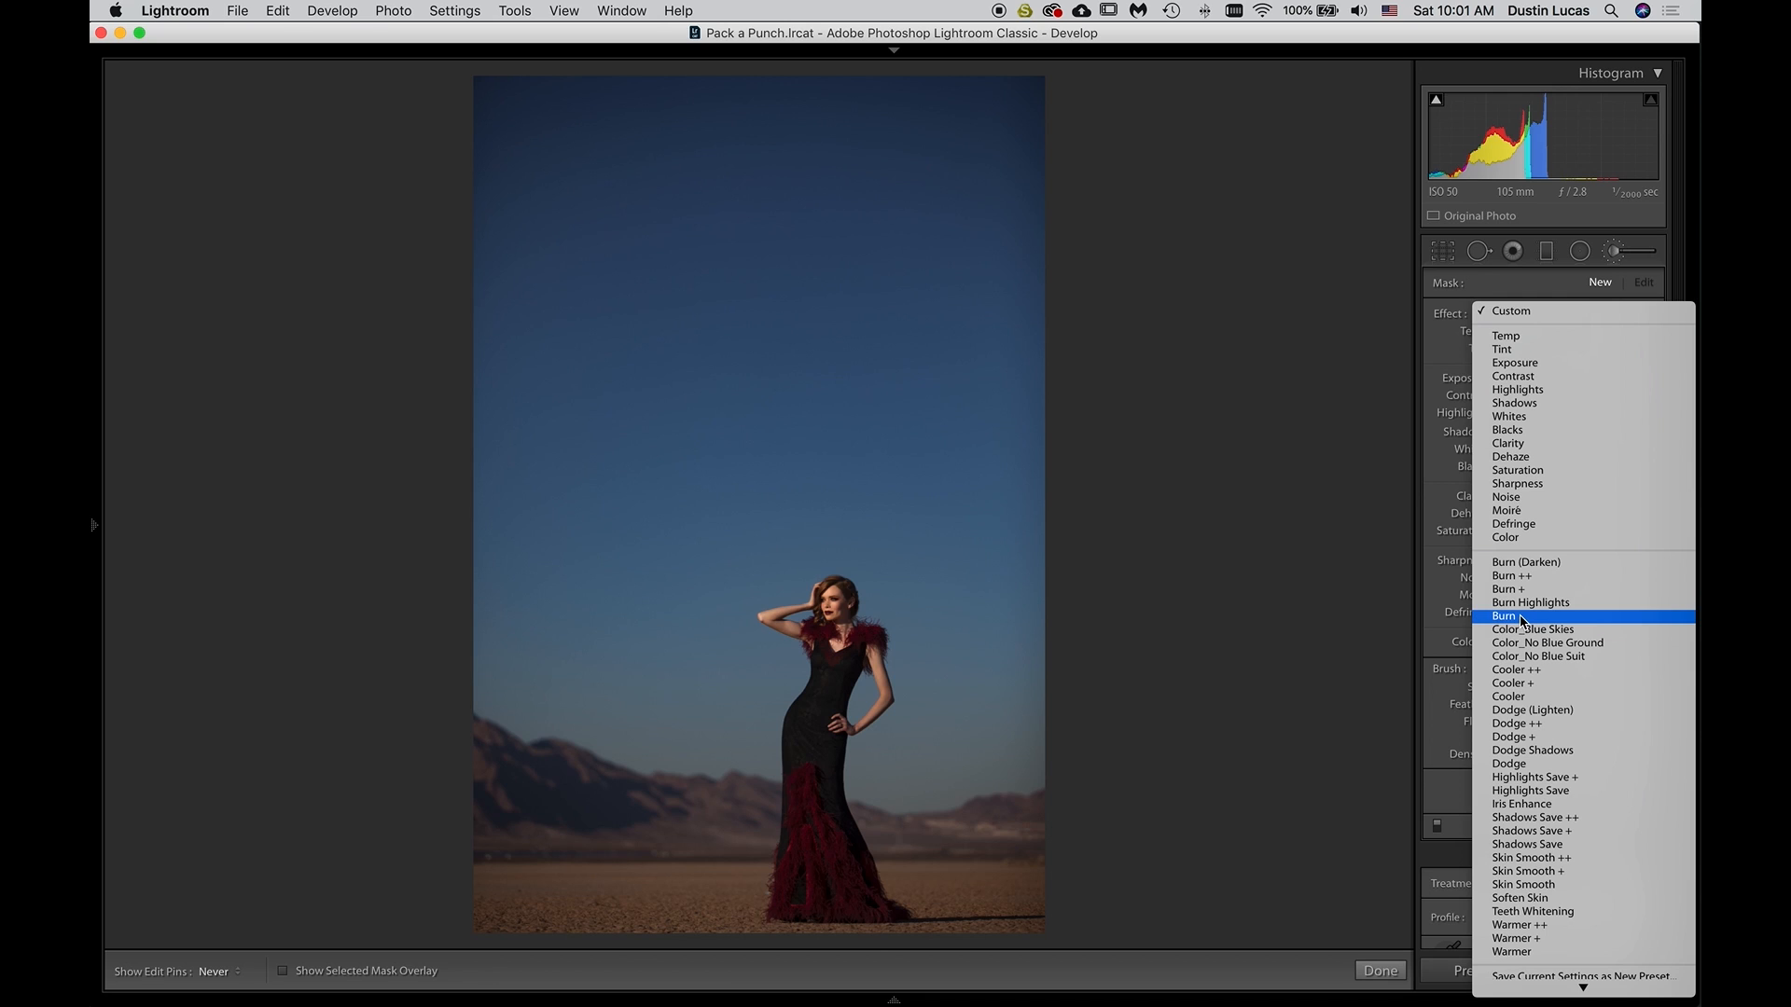
click(1524, 562)
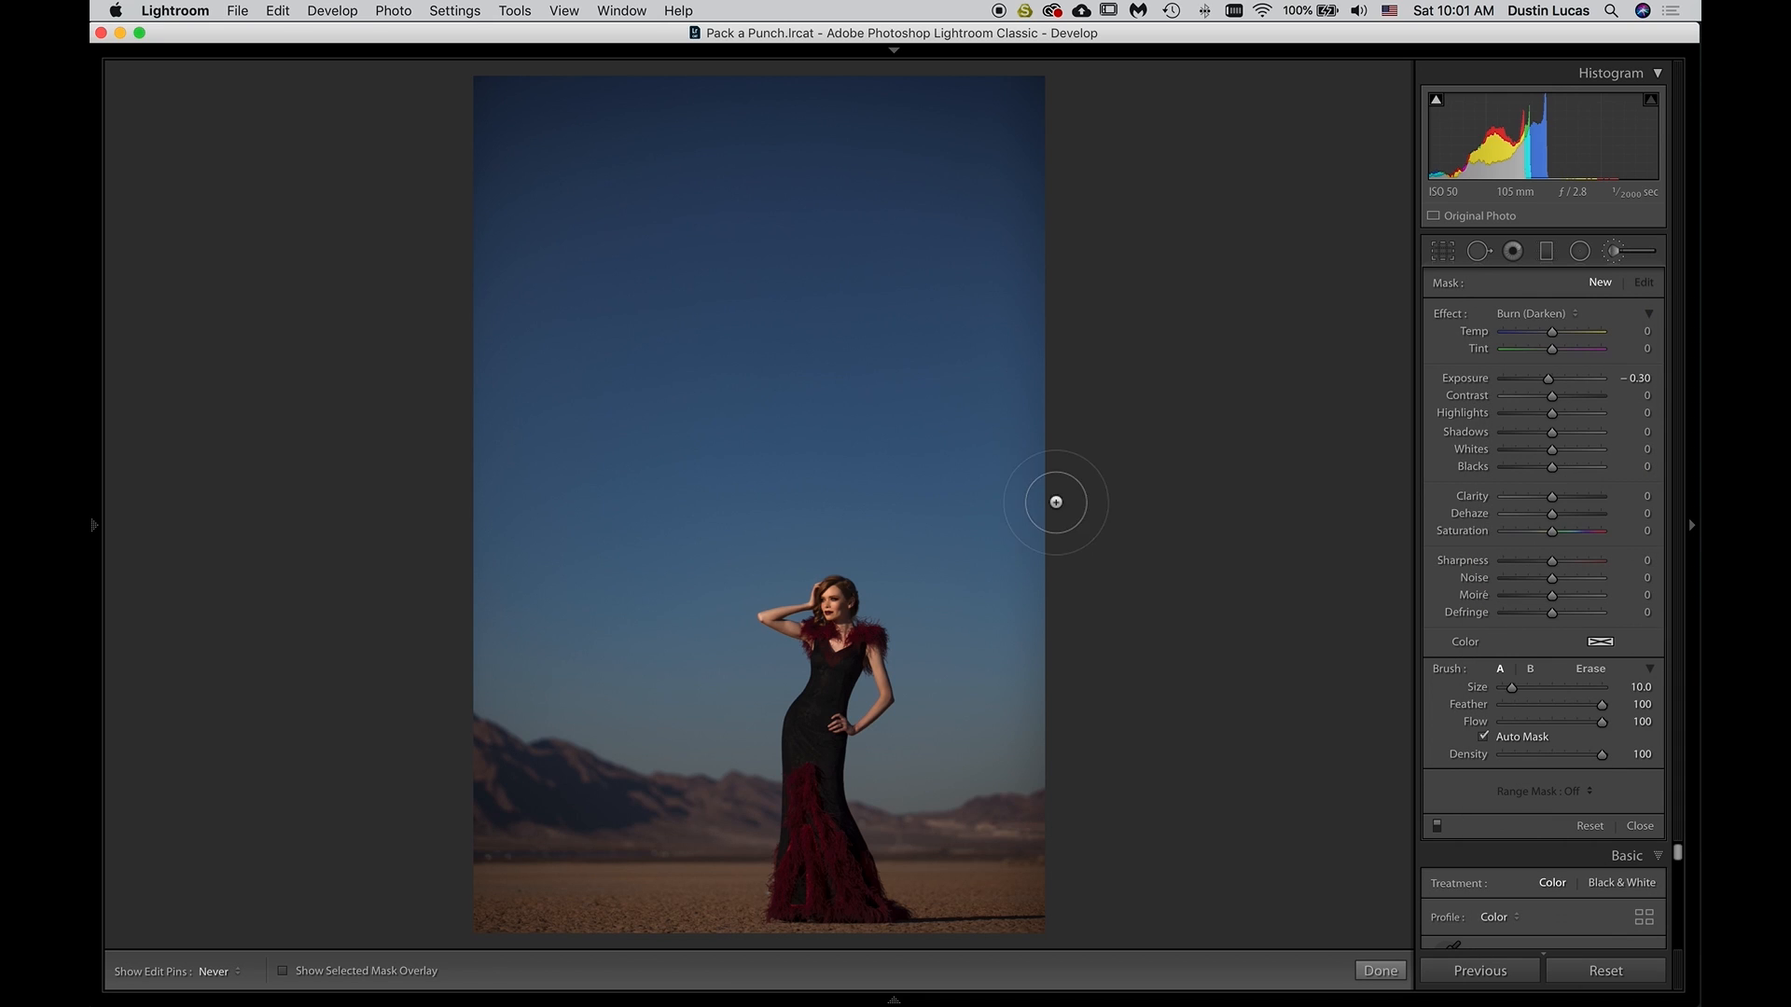
scroll(1093, 545, up, 5)
scroll(1090, 552, up, 6)
drag(993, 602, 951, 790)
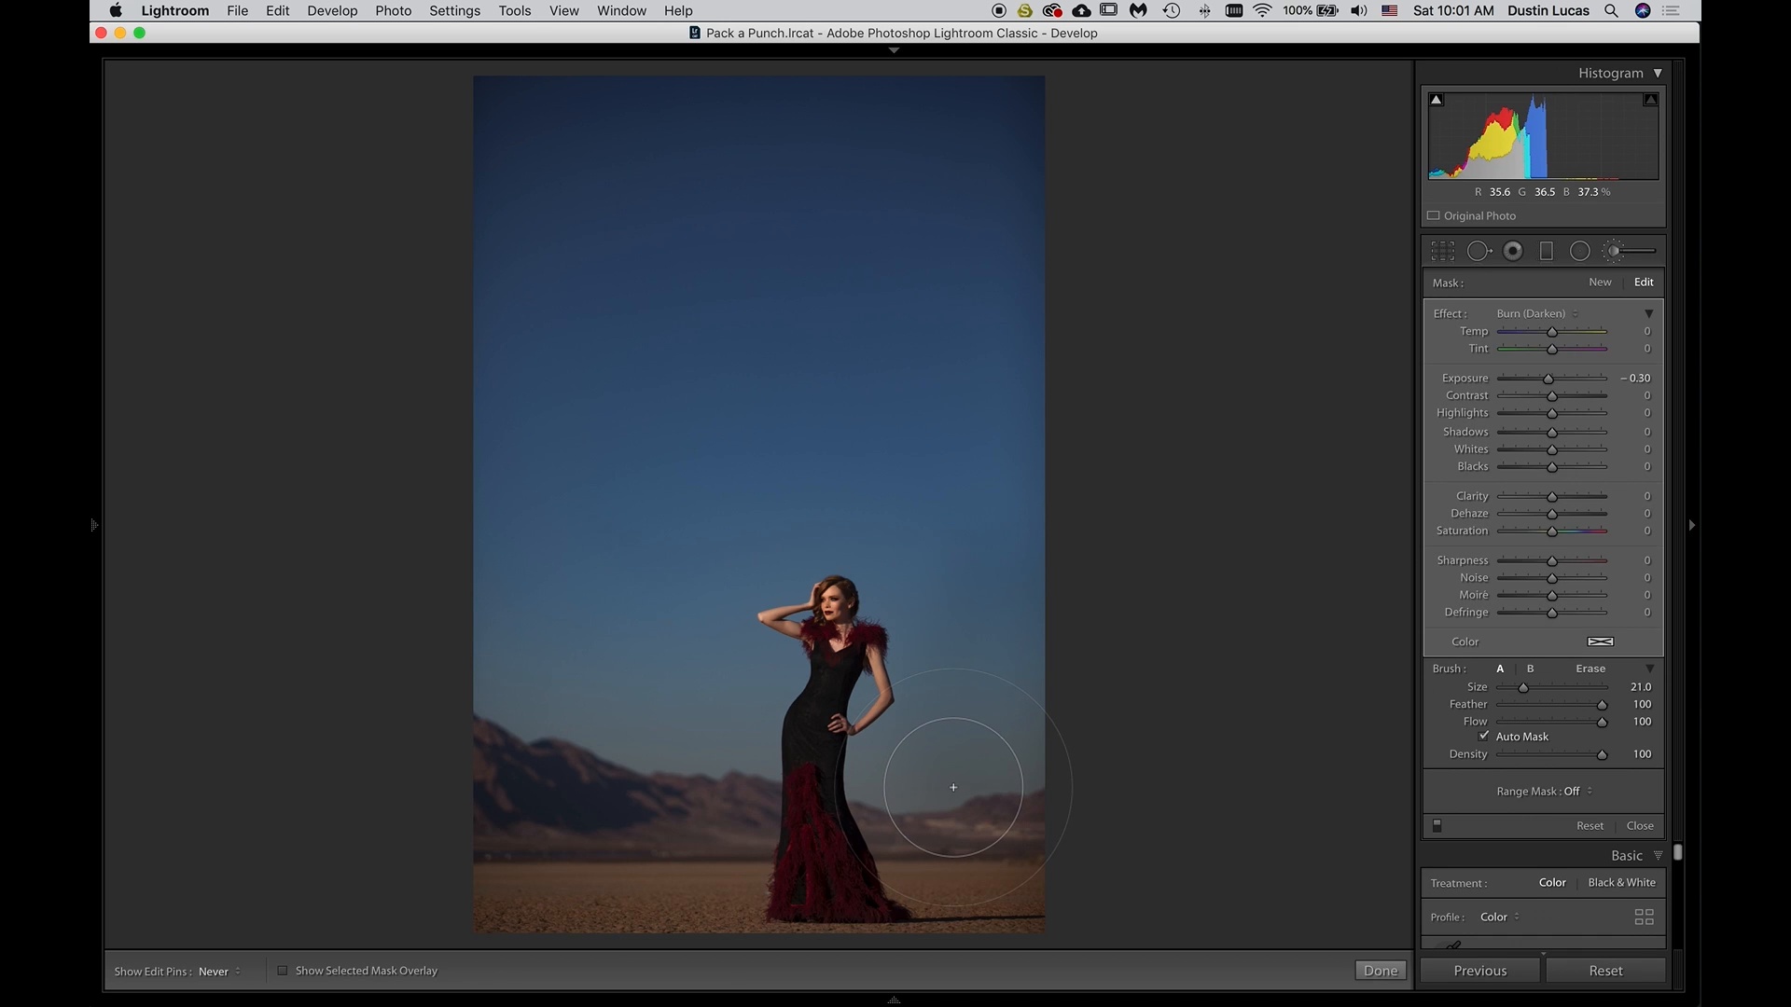
key(super+z)
Disable Auto Mask, try burn strokes right of the model and, at Exposure −0.10 and size 22, up the left sky, and undo both
click(1483, 736)
drag(935, 835, 972, 800)
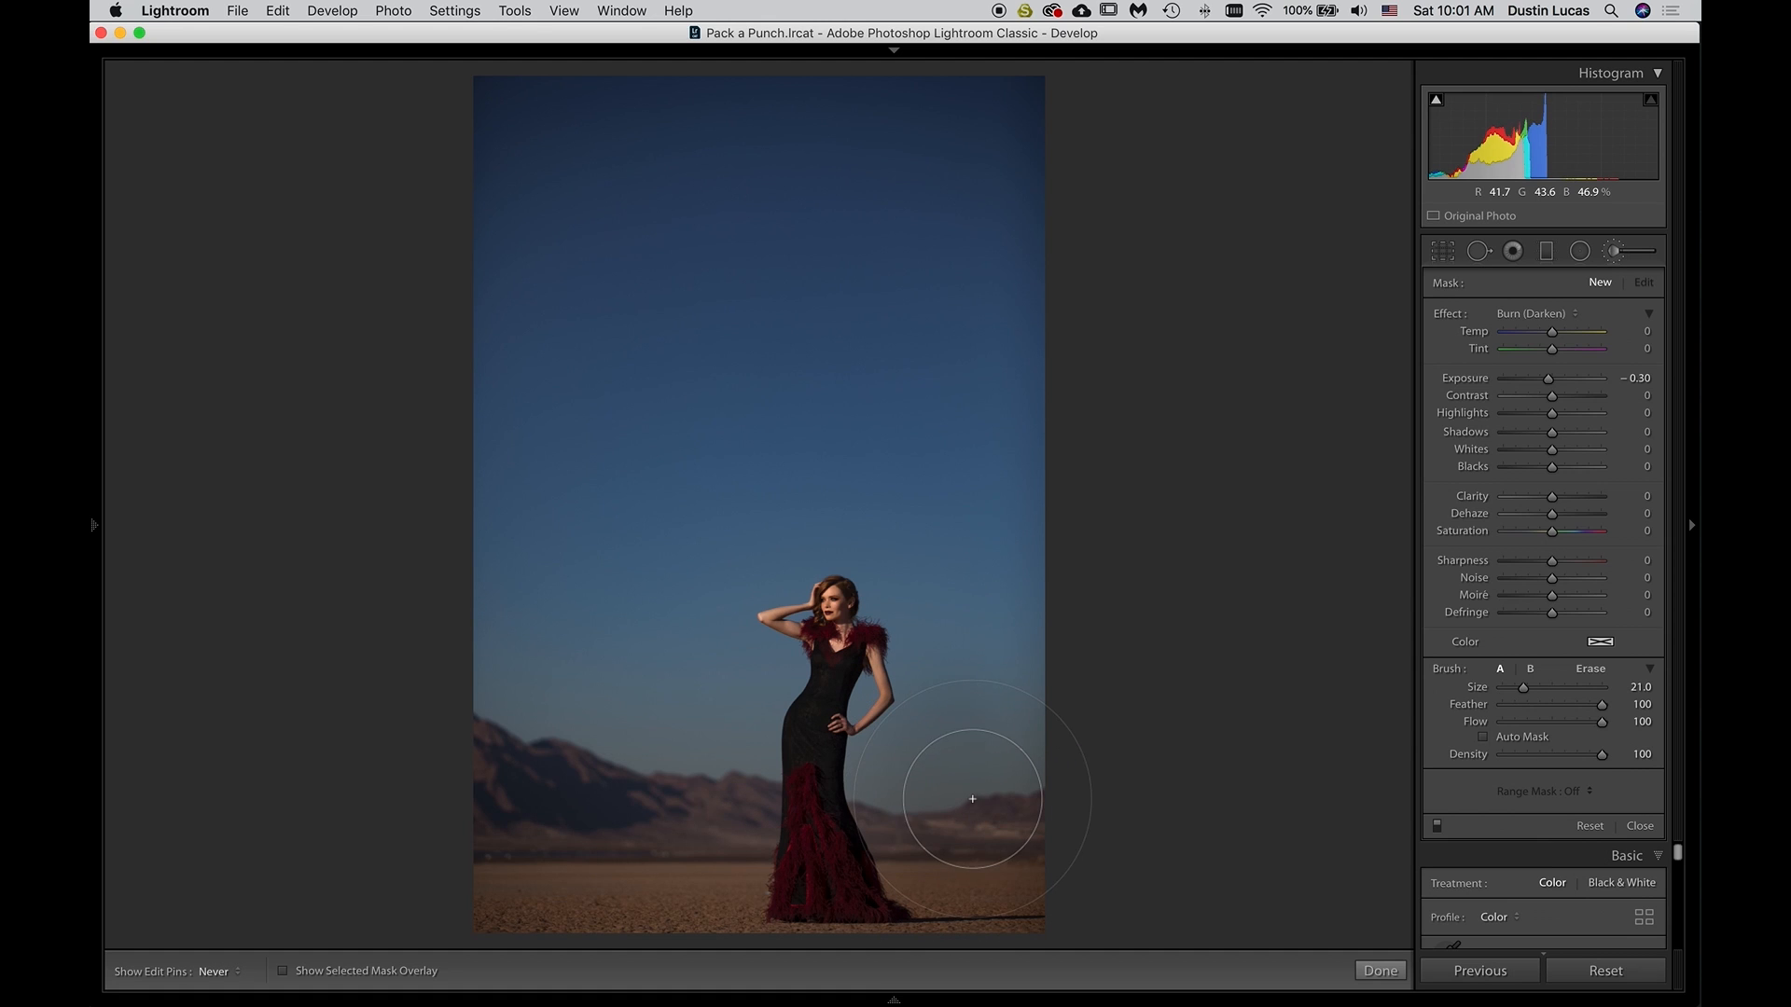
scroll(972, 800, up, 1)
key(super+z)
drag(1547, 388, 1549, 388)
mouse_move(655, 678)
mouse_down()
mouse_move(484, 664)
mouse_move(520, 69)
mouse_up()
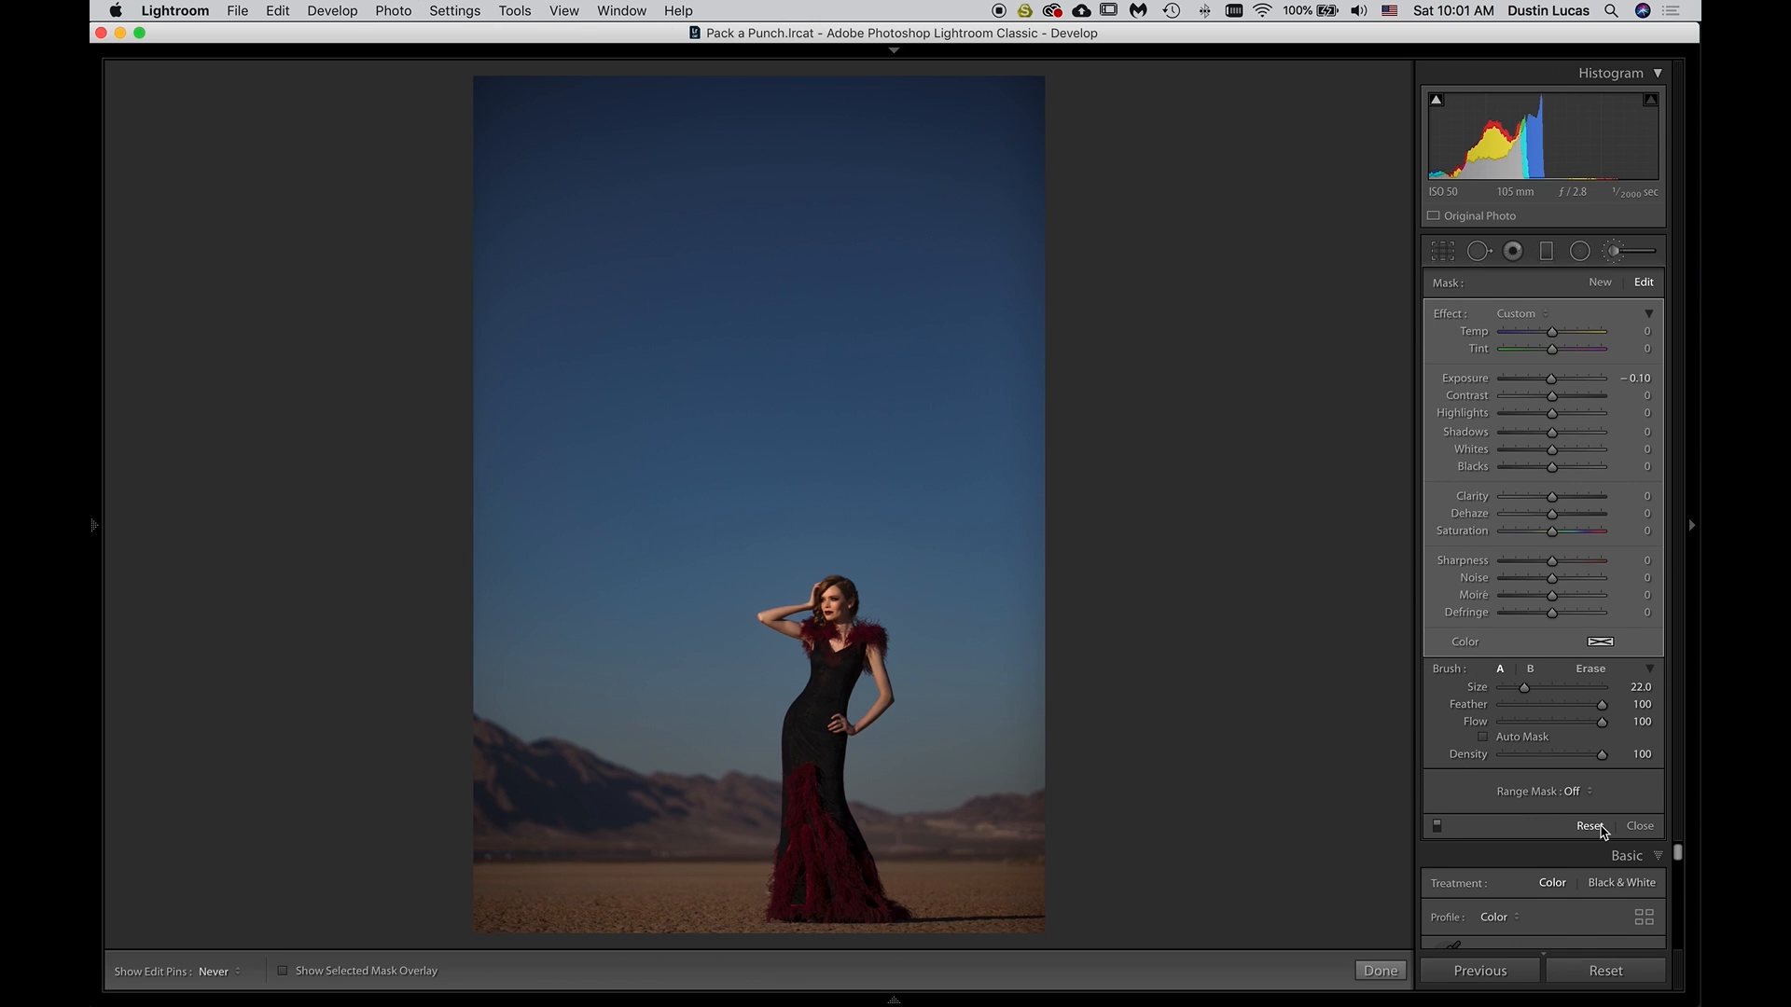
key(super+z)
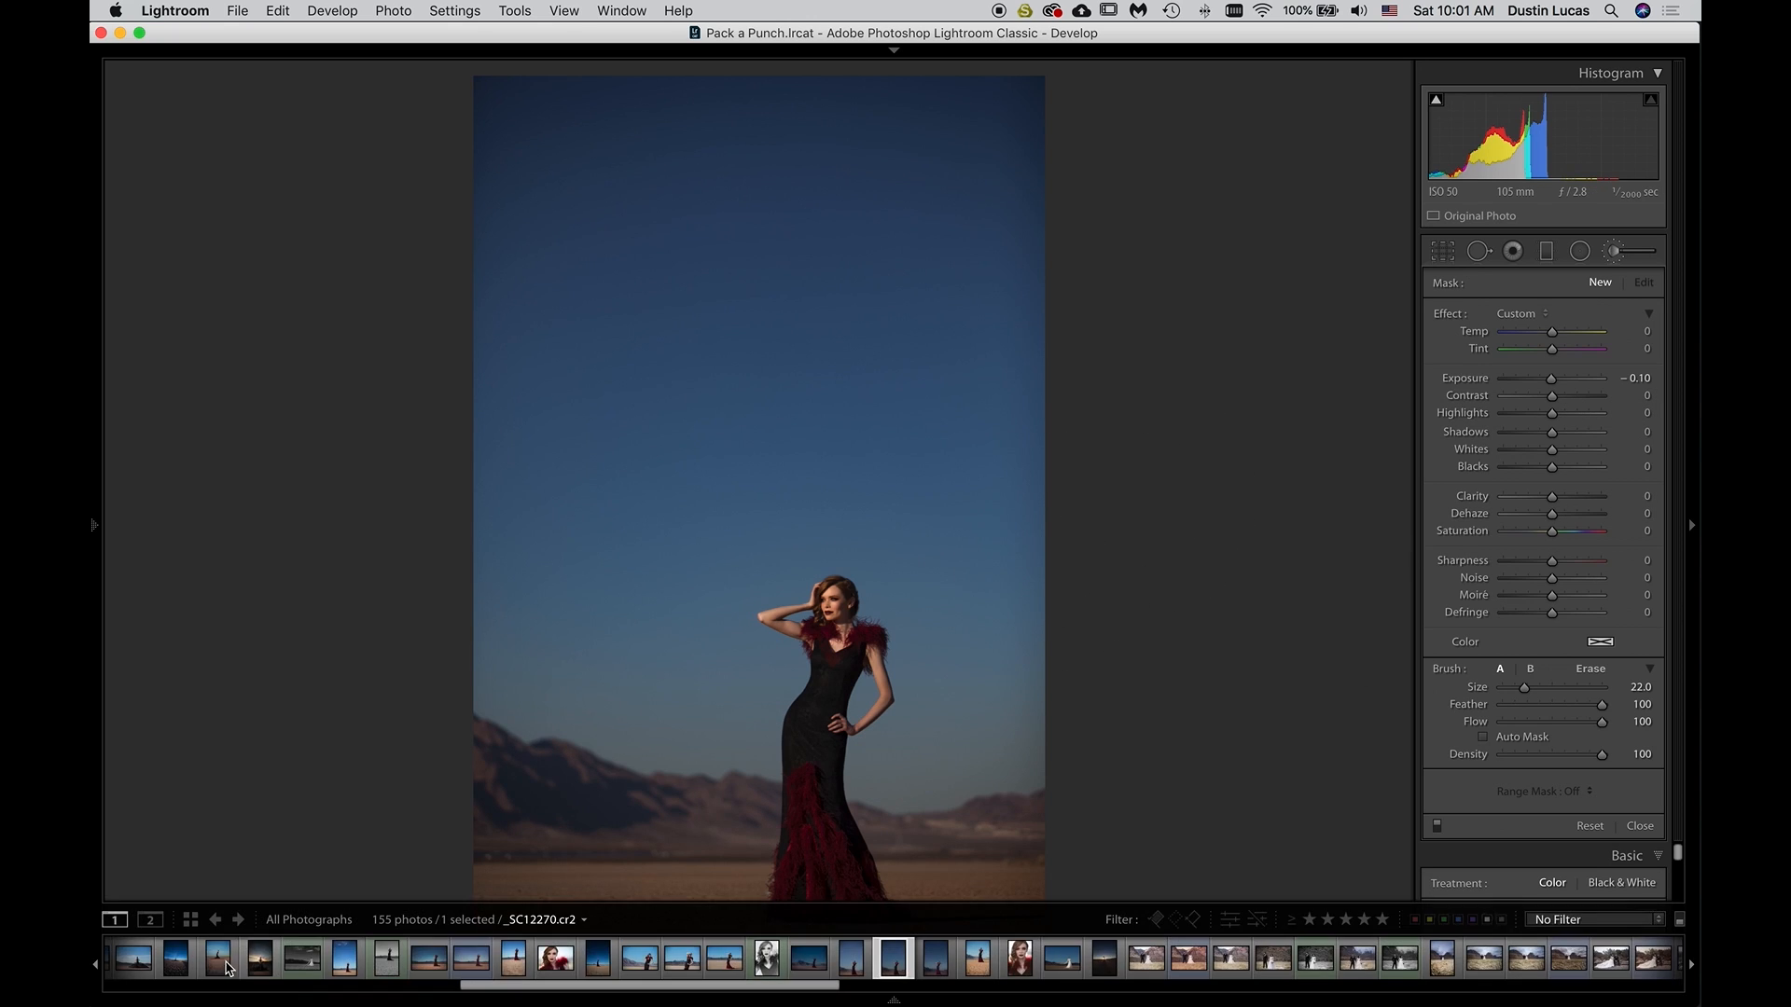
Switch the edit pins display to Auto and back to Never
click(213, 971)
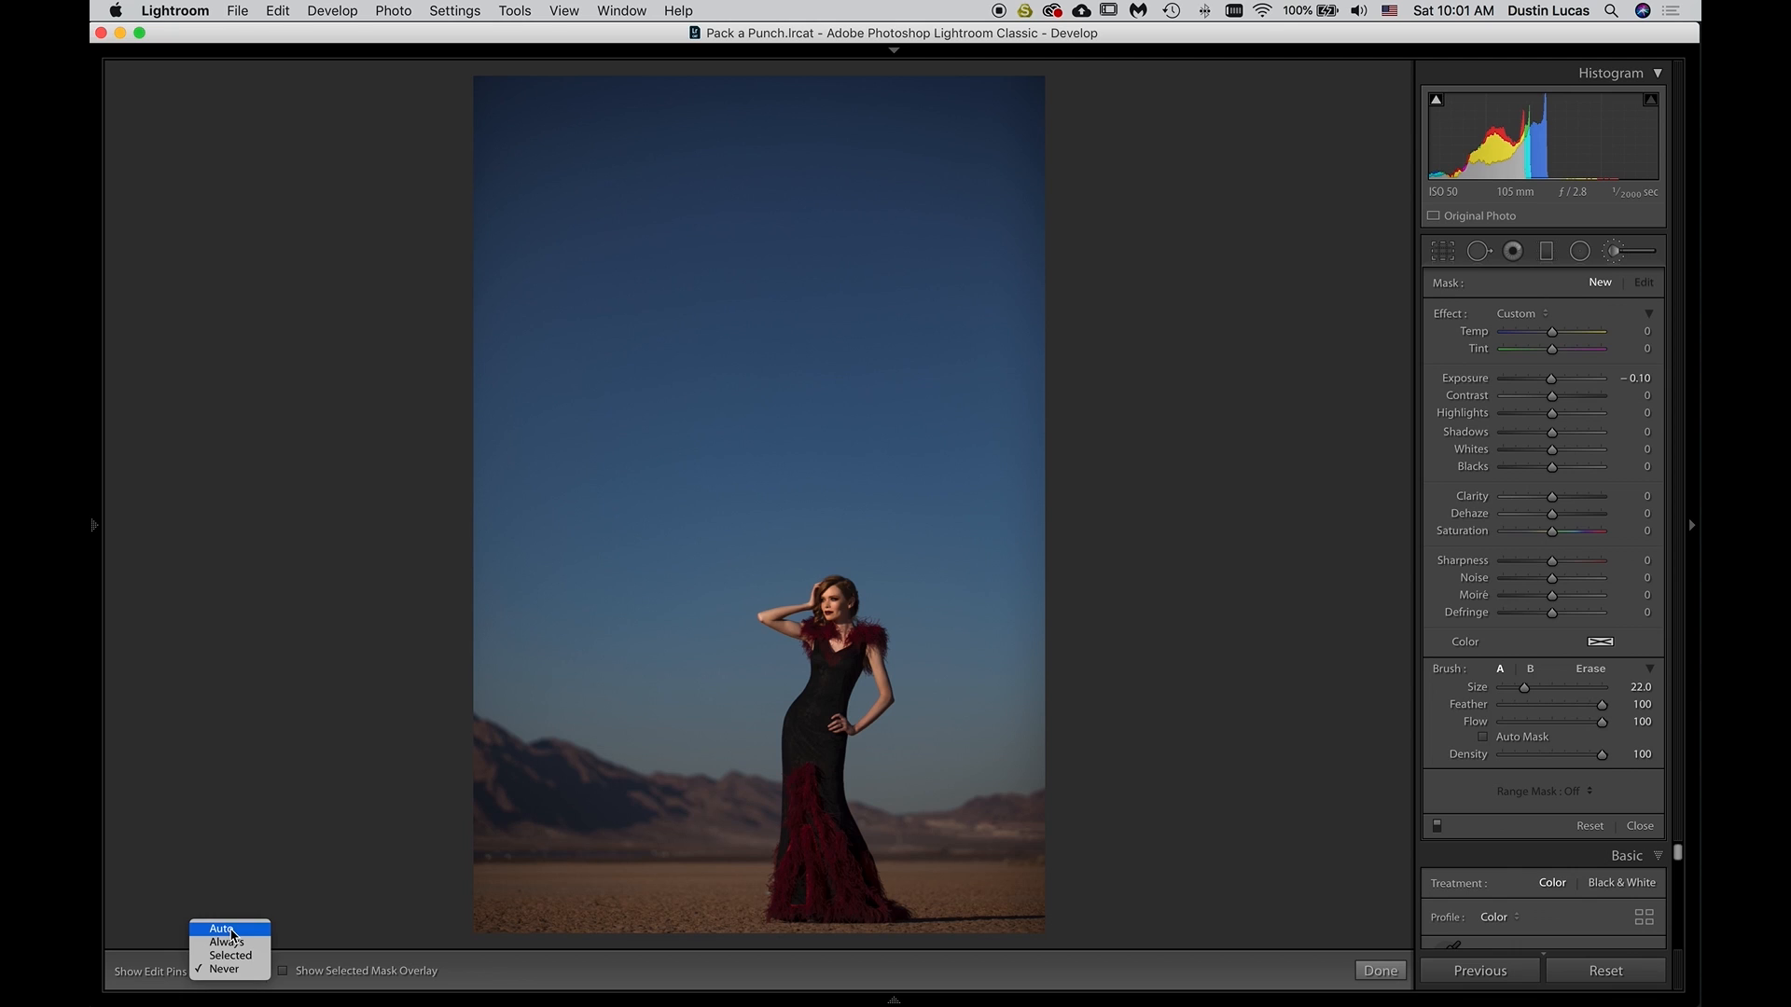
click(233, 933)
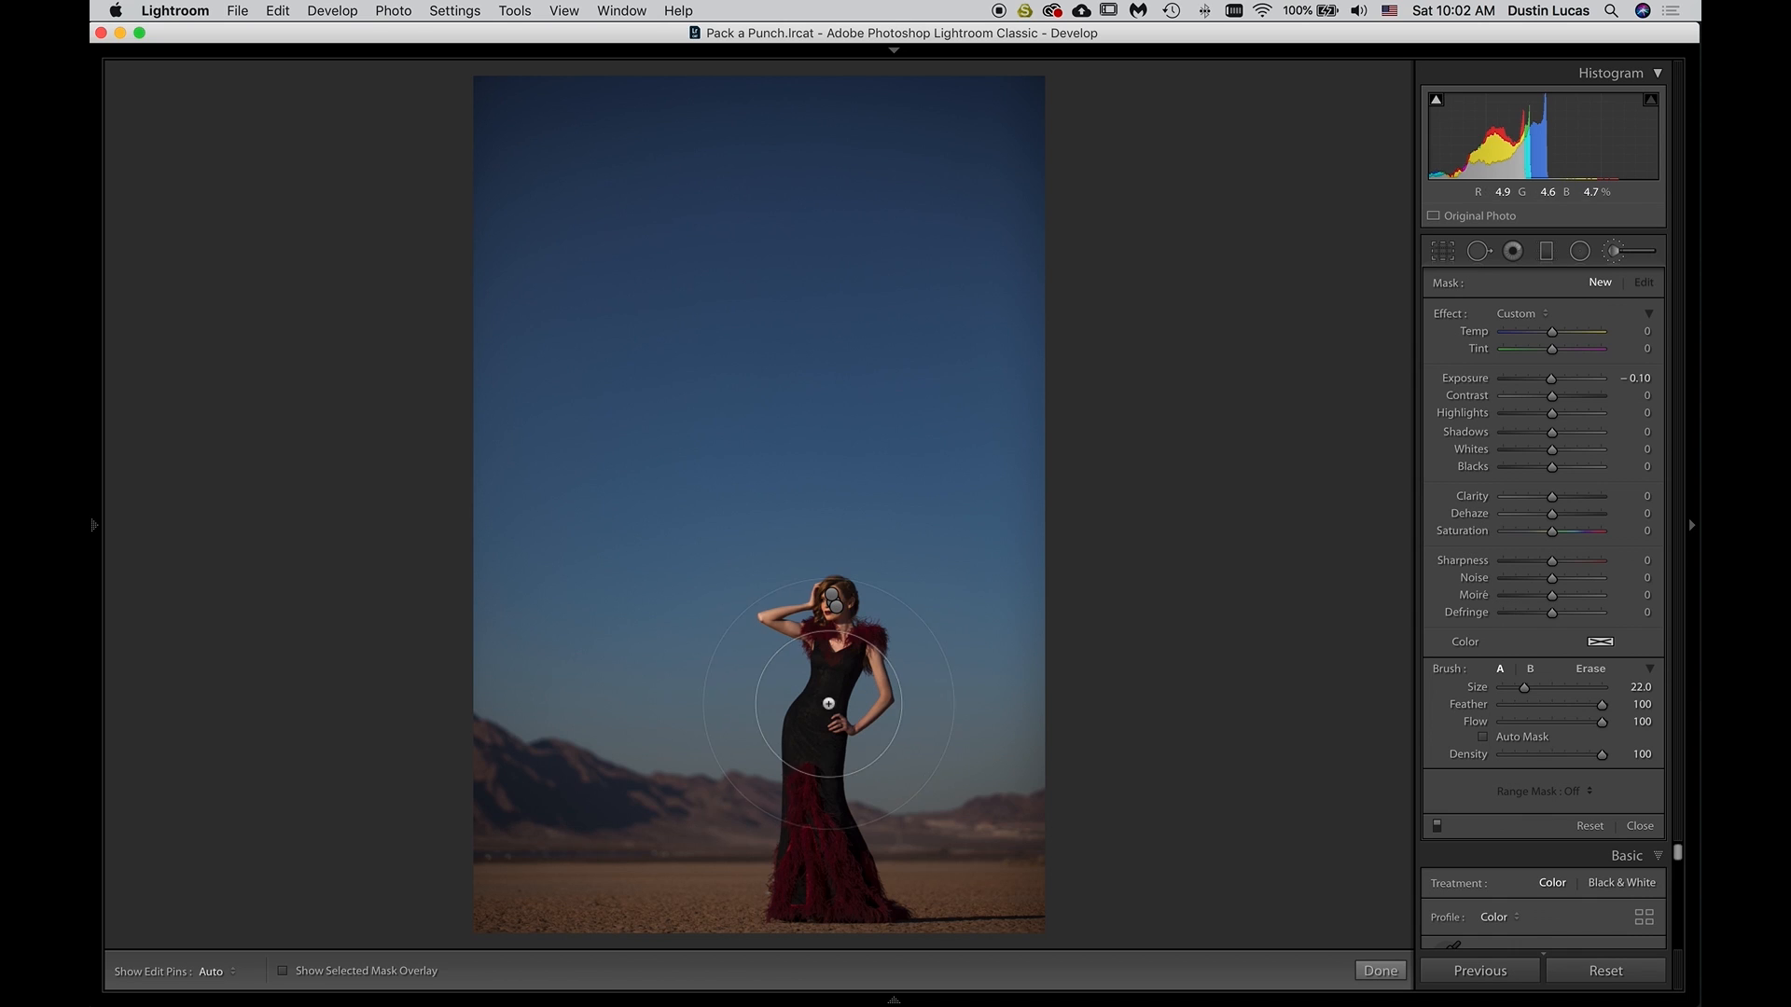
click(213, 973)
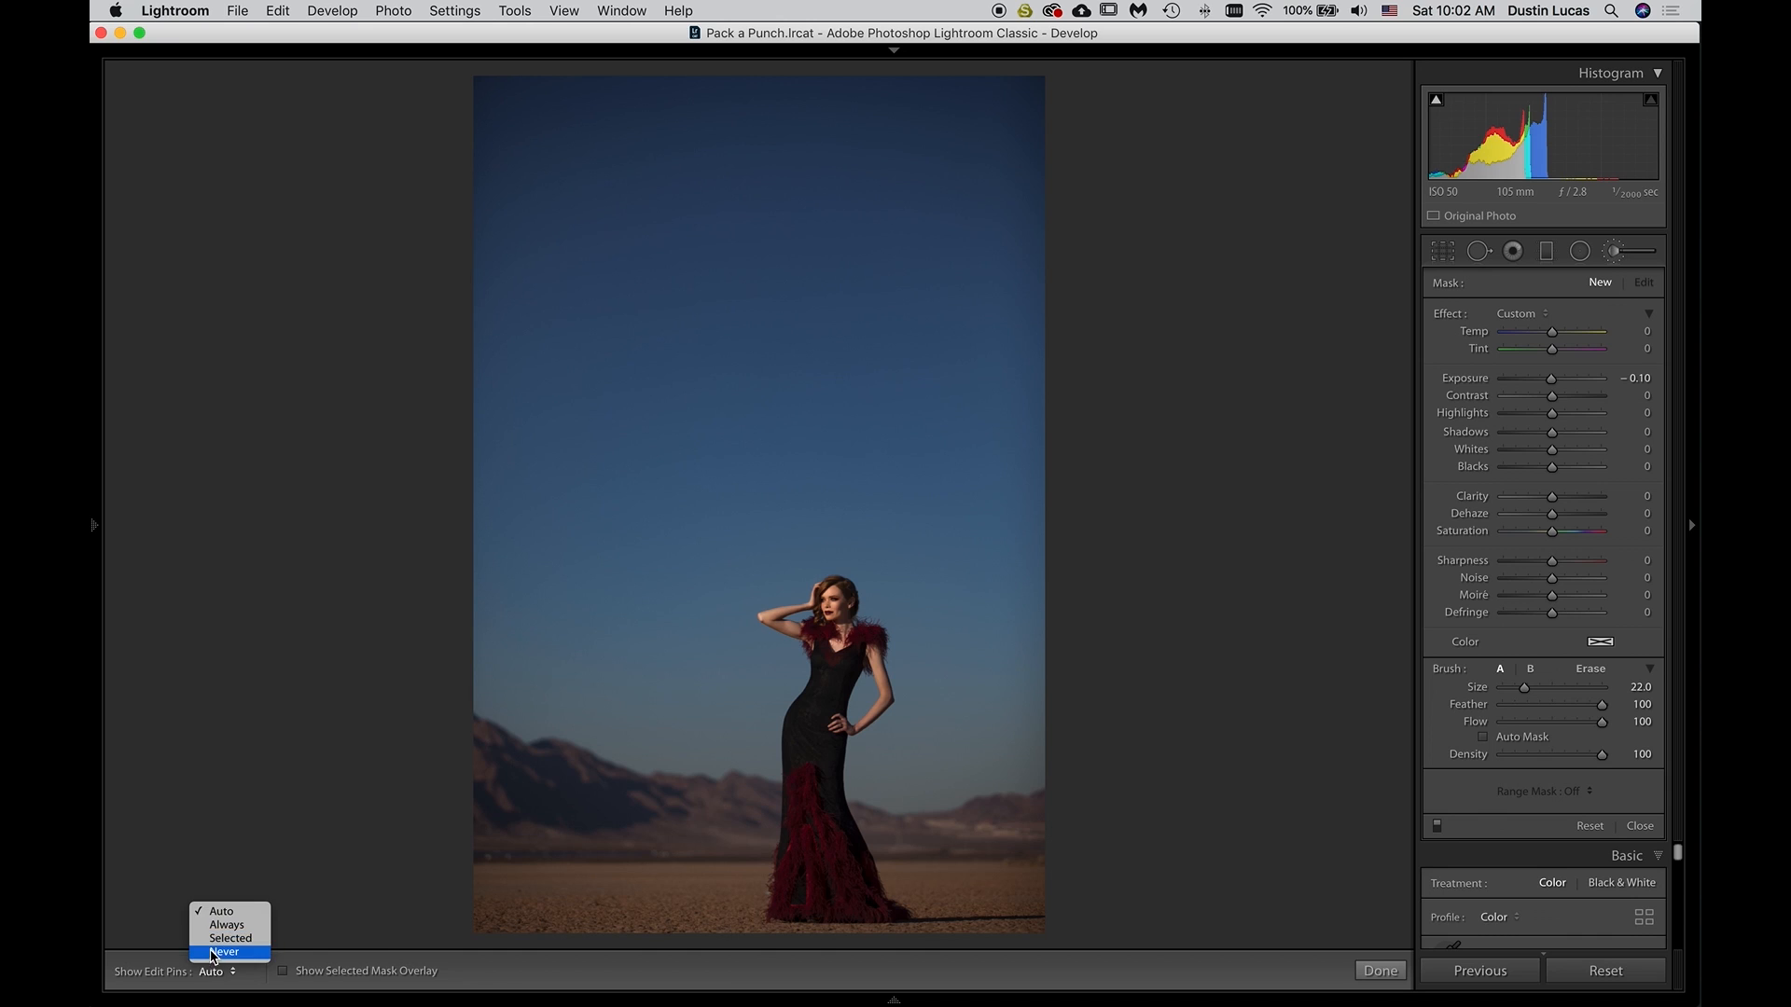
click(224, 951)
Draw a full-height Burn (Darken) graduated filter at Exposure −0.40, and ready its size 4 Erase brush with Auto Mask over the model
click(1545, 252)
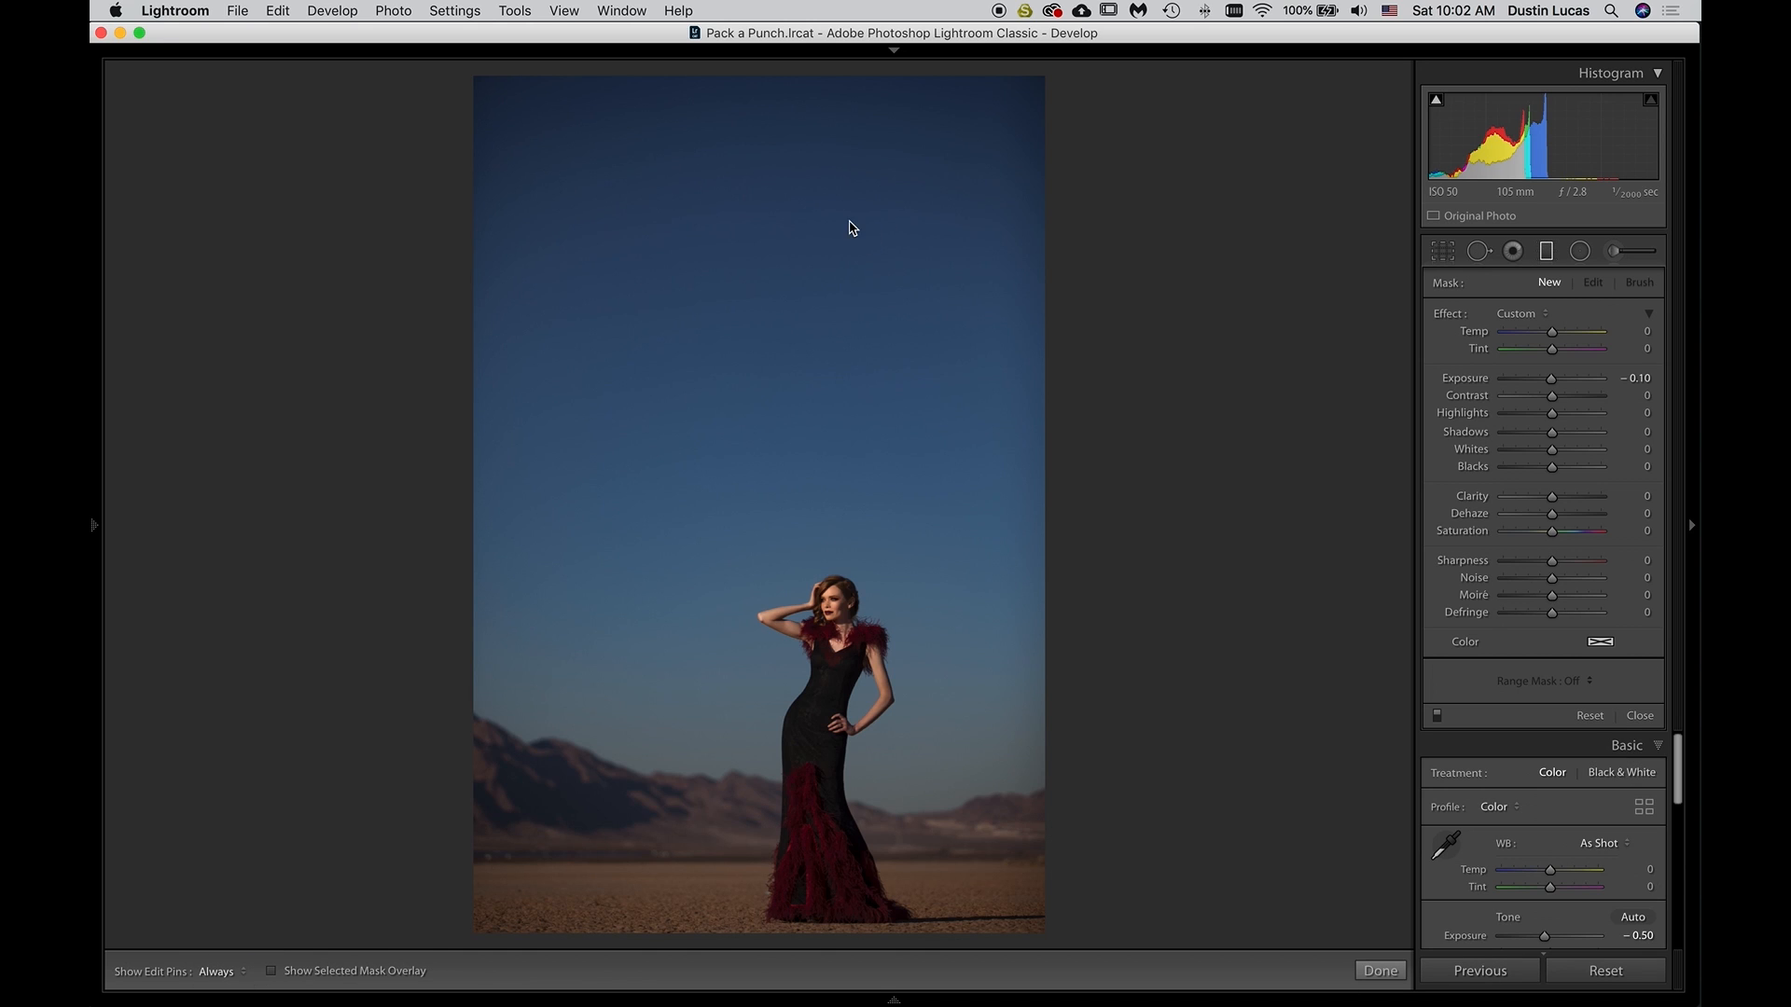
drag(752, 92, 771, 936)
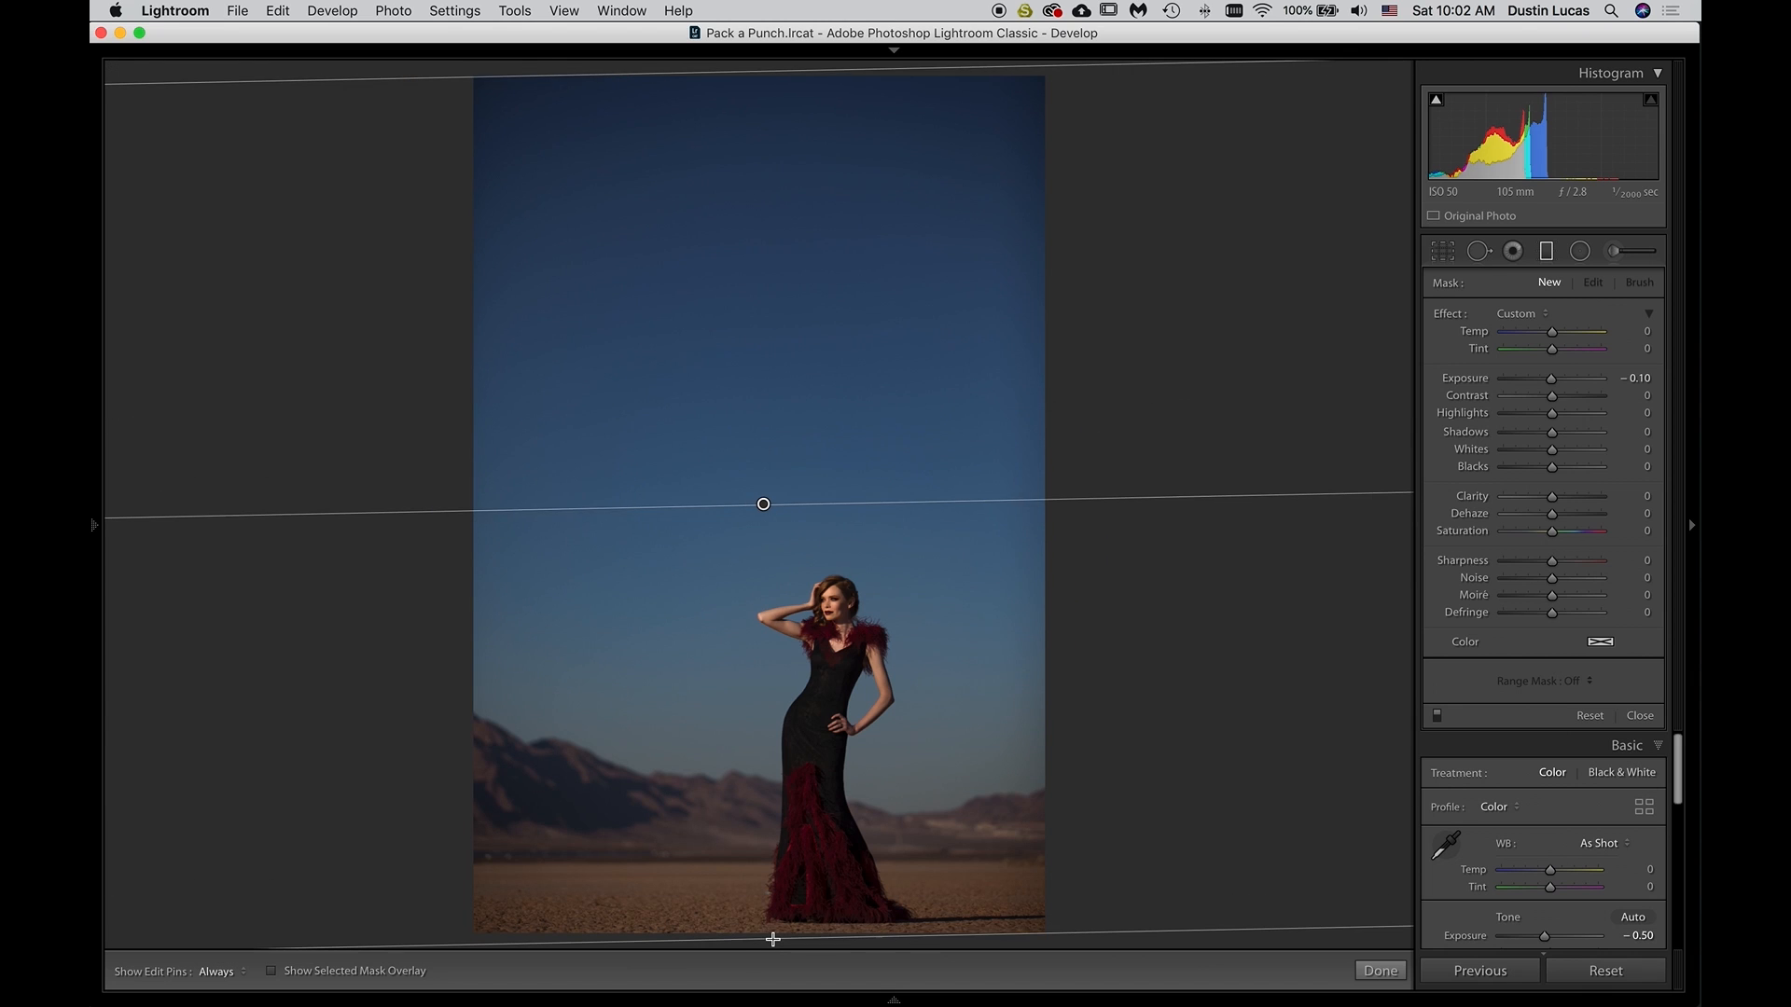
key(Down)
key(Down)
key(Down)
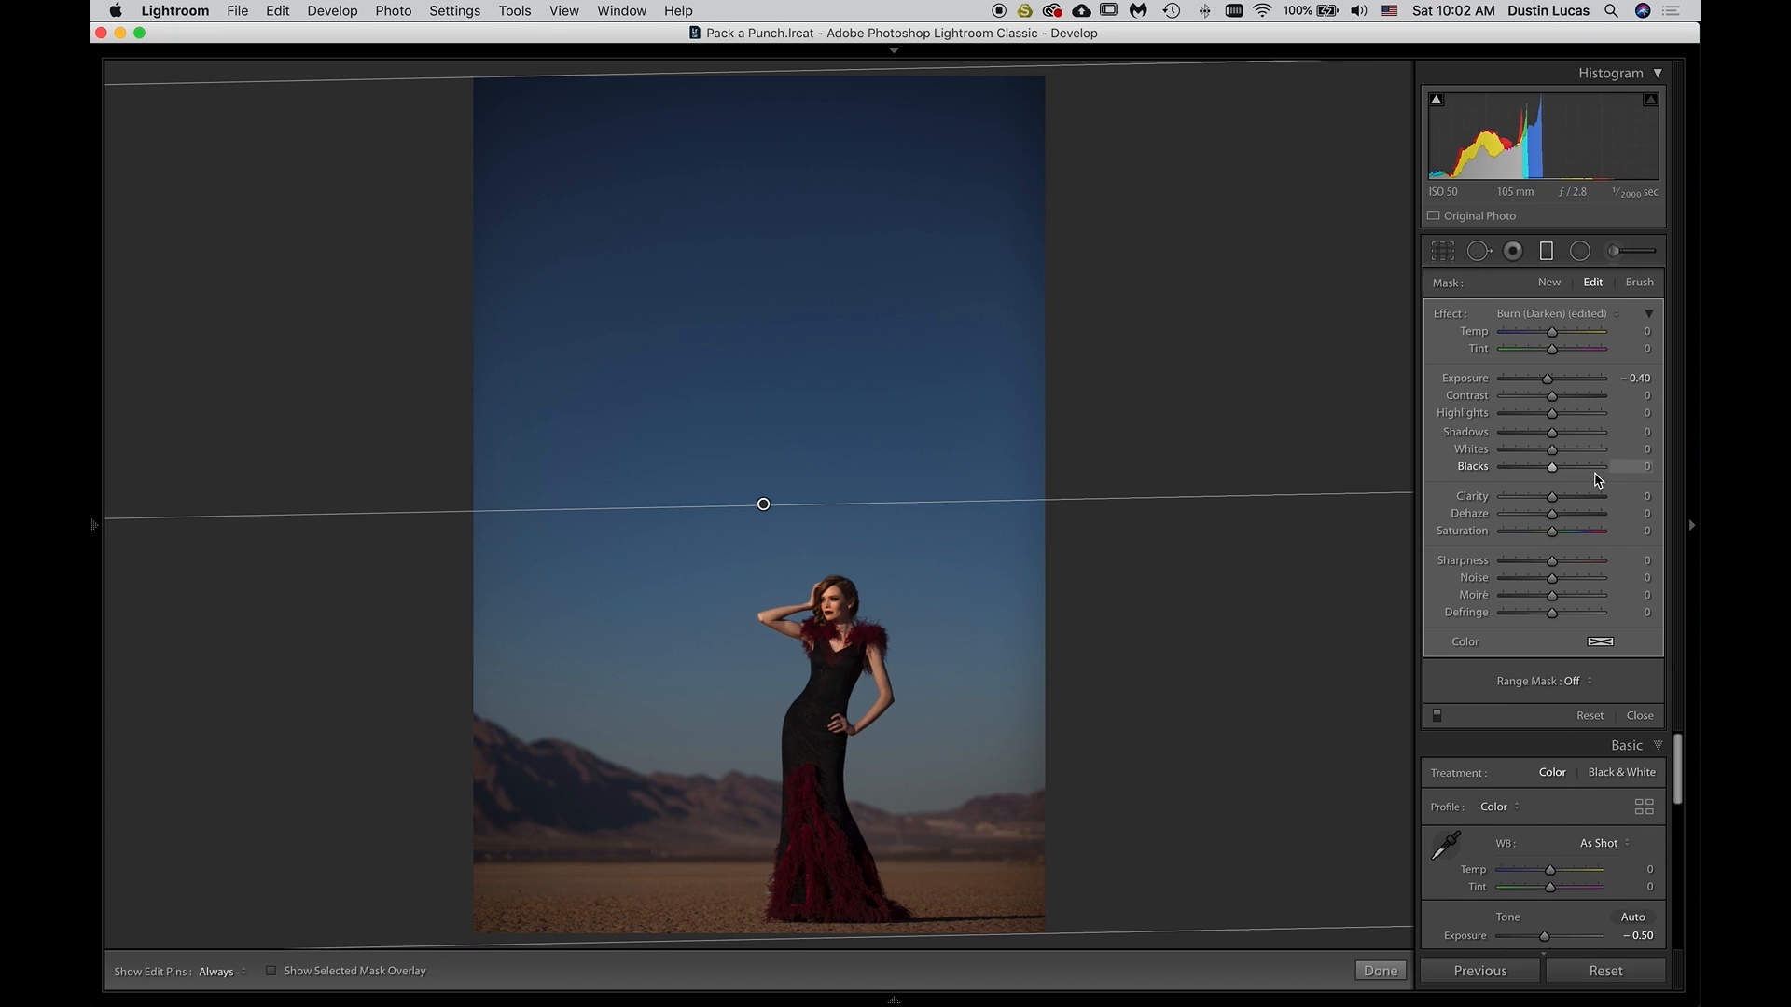
click(1639, 282)
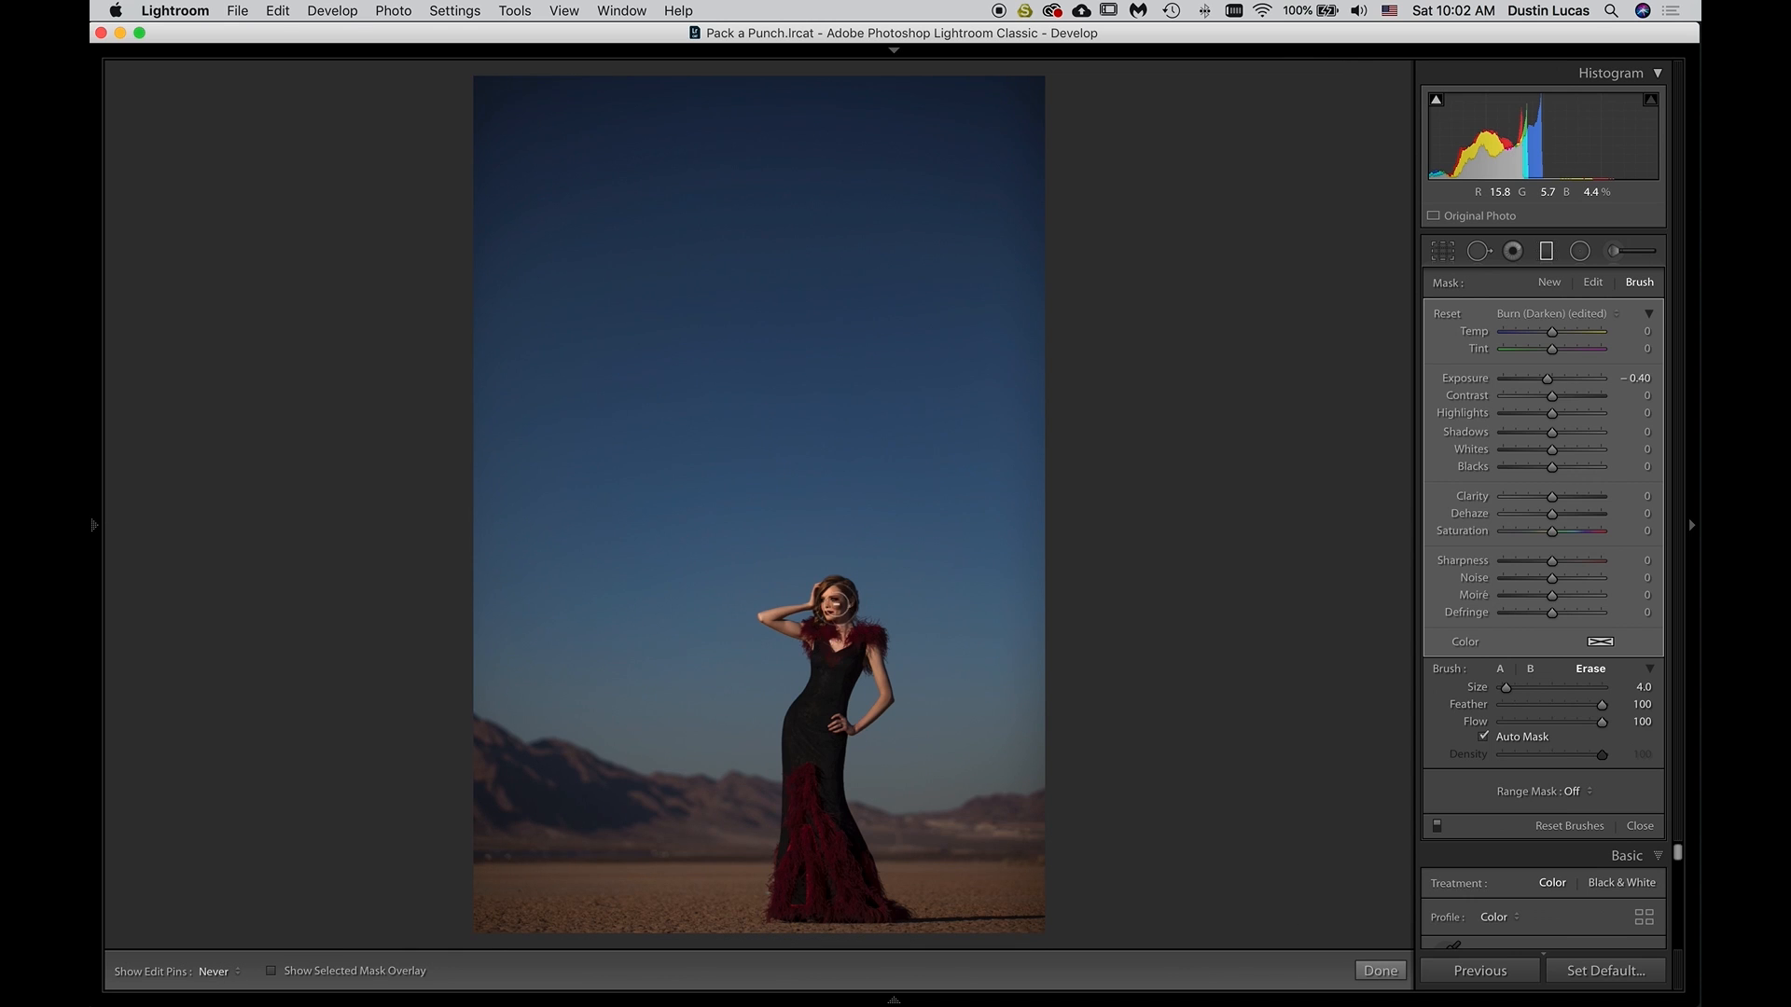
key(h)
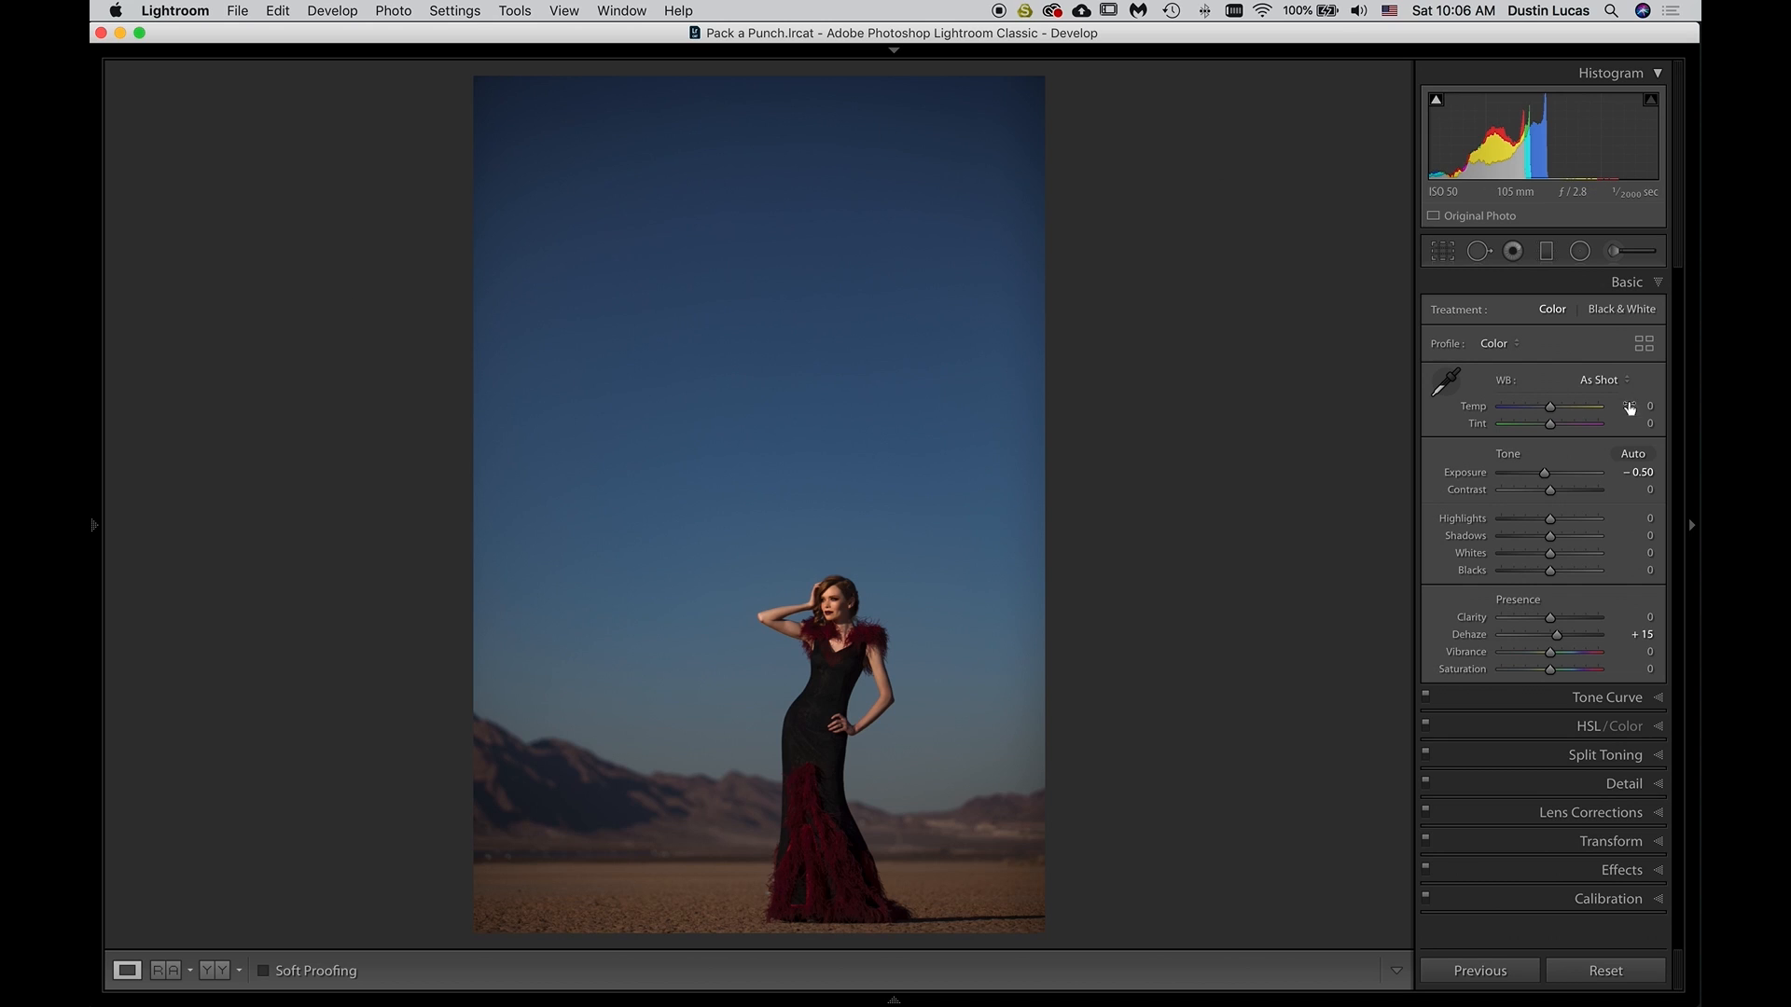
Browse the Modern profiles in the Profile Browser, keeping the List view, and apply Modern 08 to the portrait
click(1645, 345)
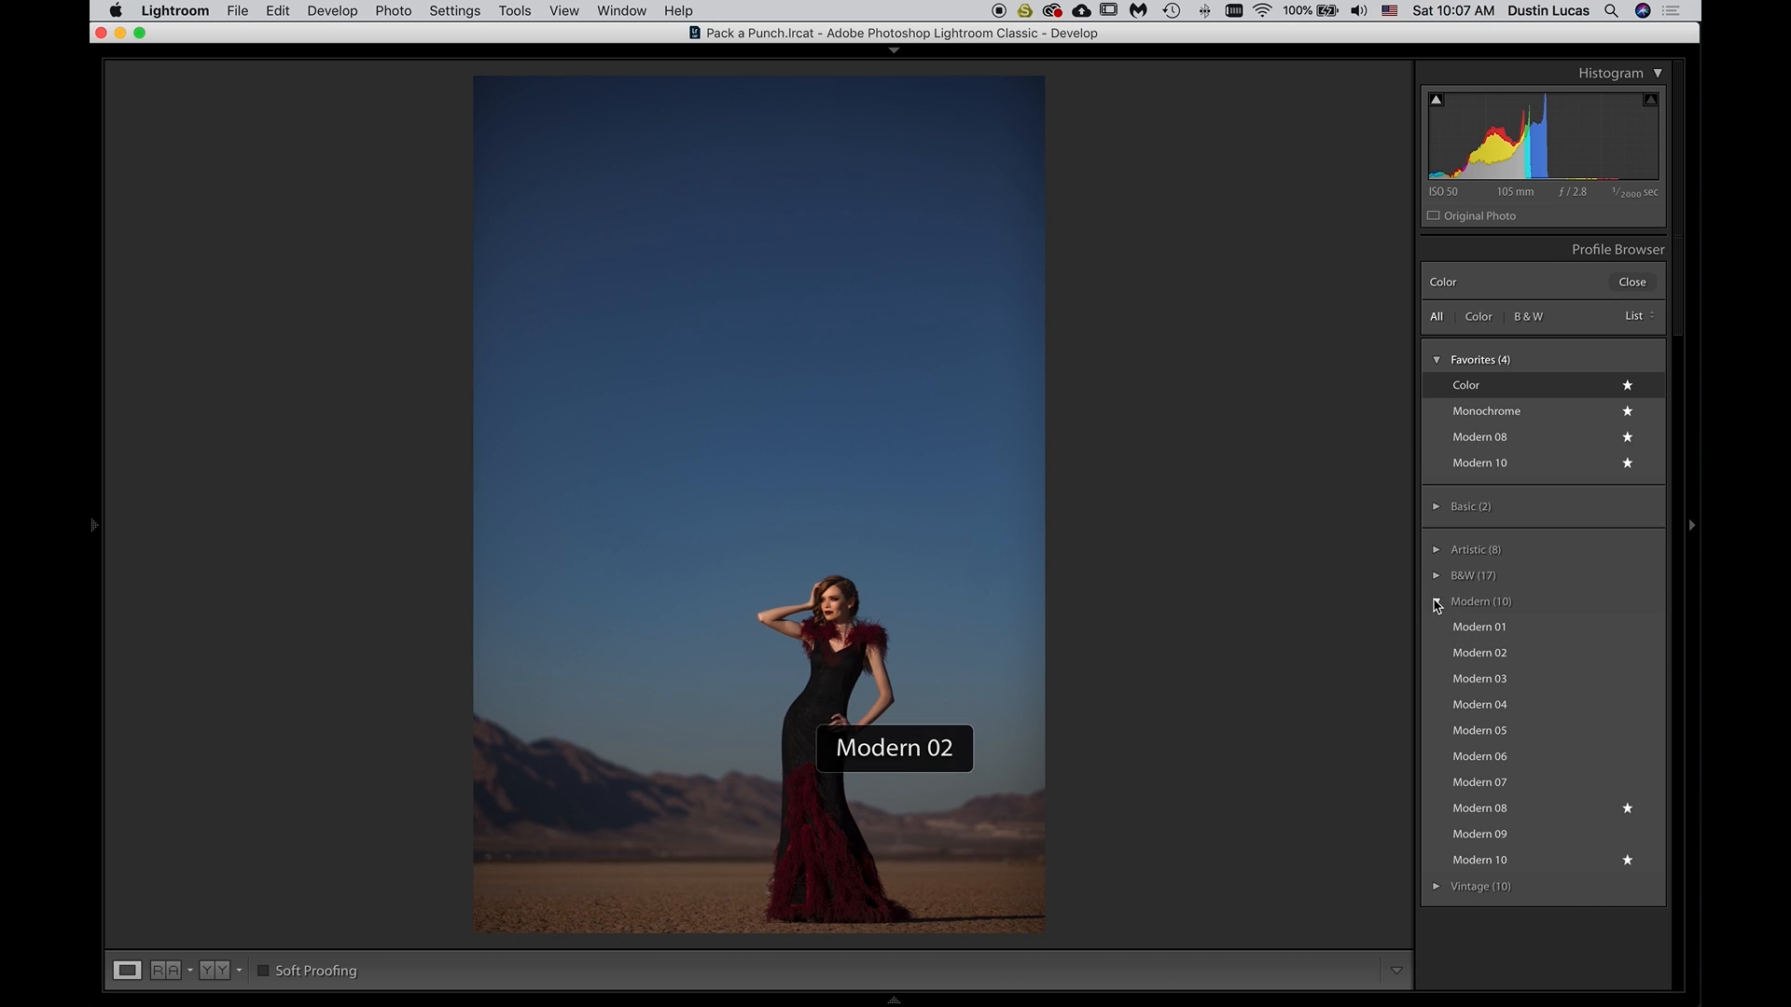
click(1637, 316)
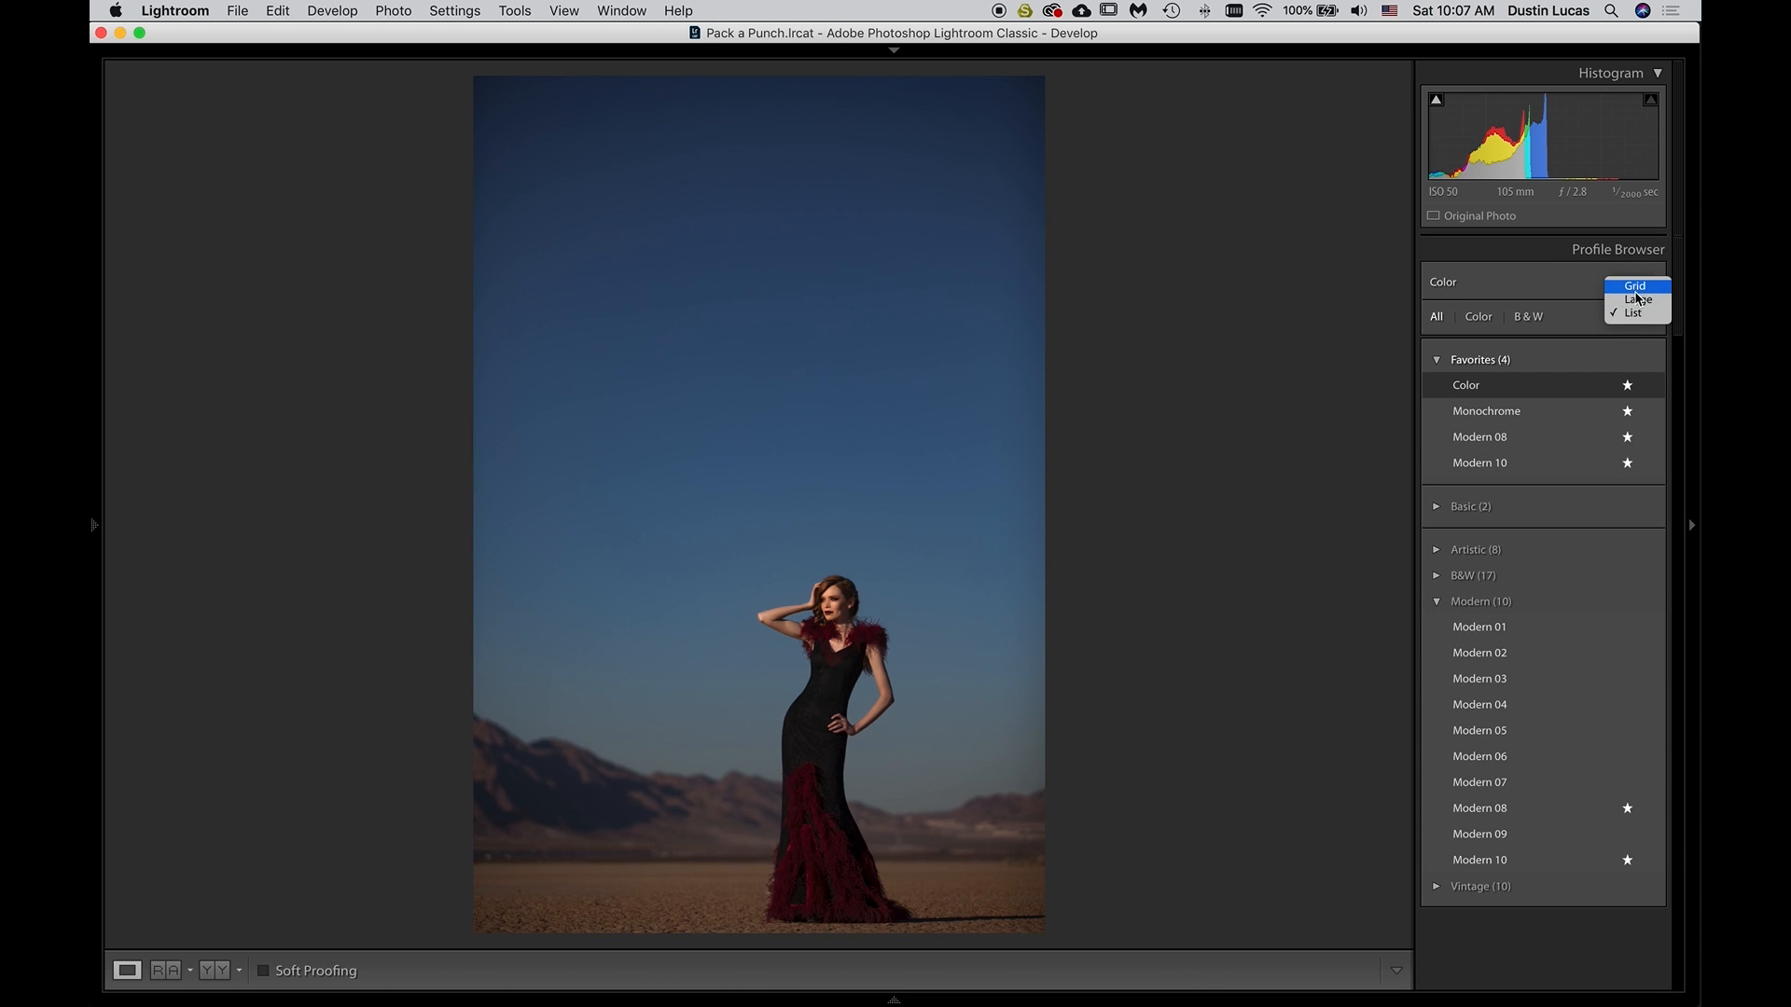
click(1292, 567)
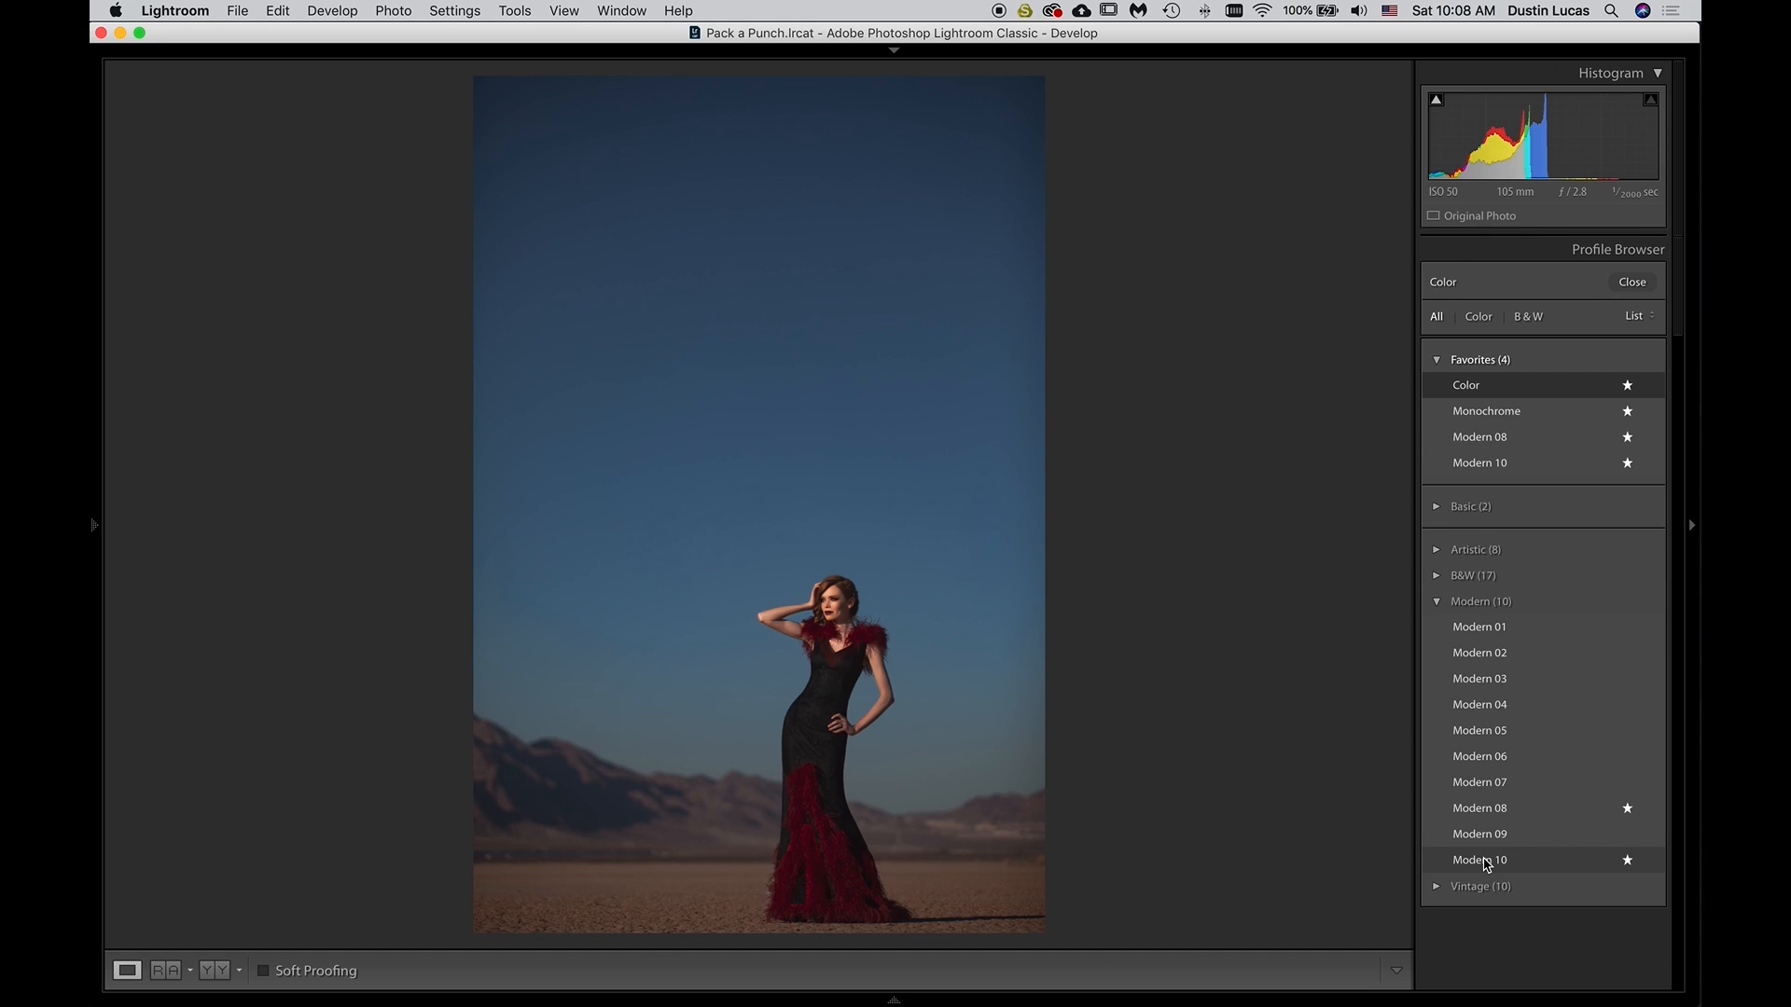
click(1486, 862)
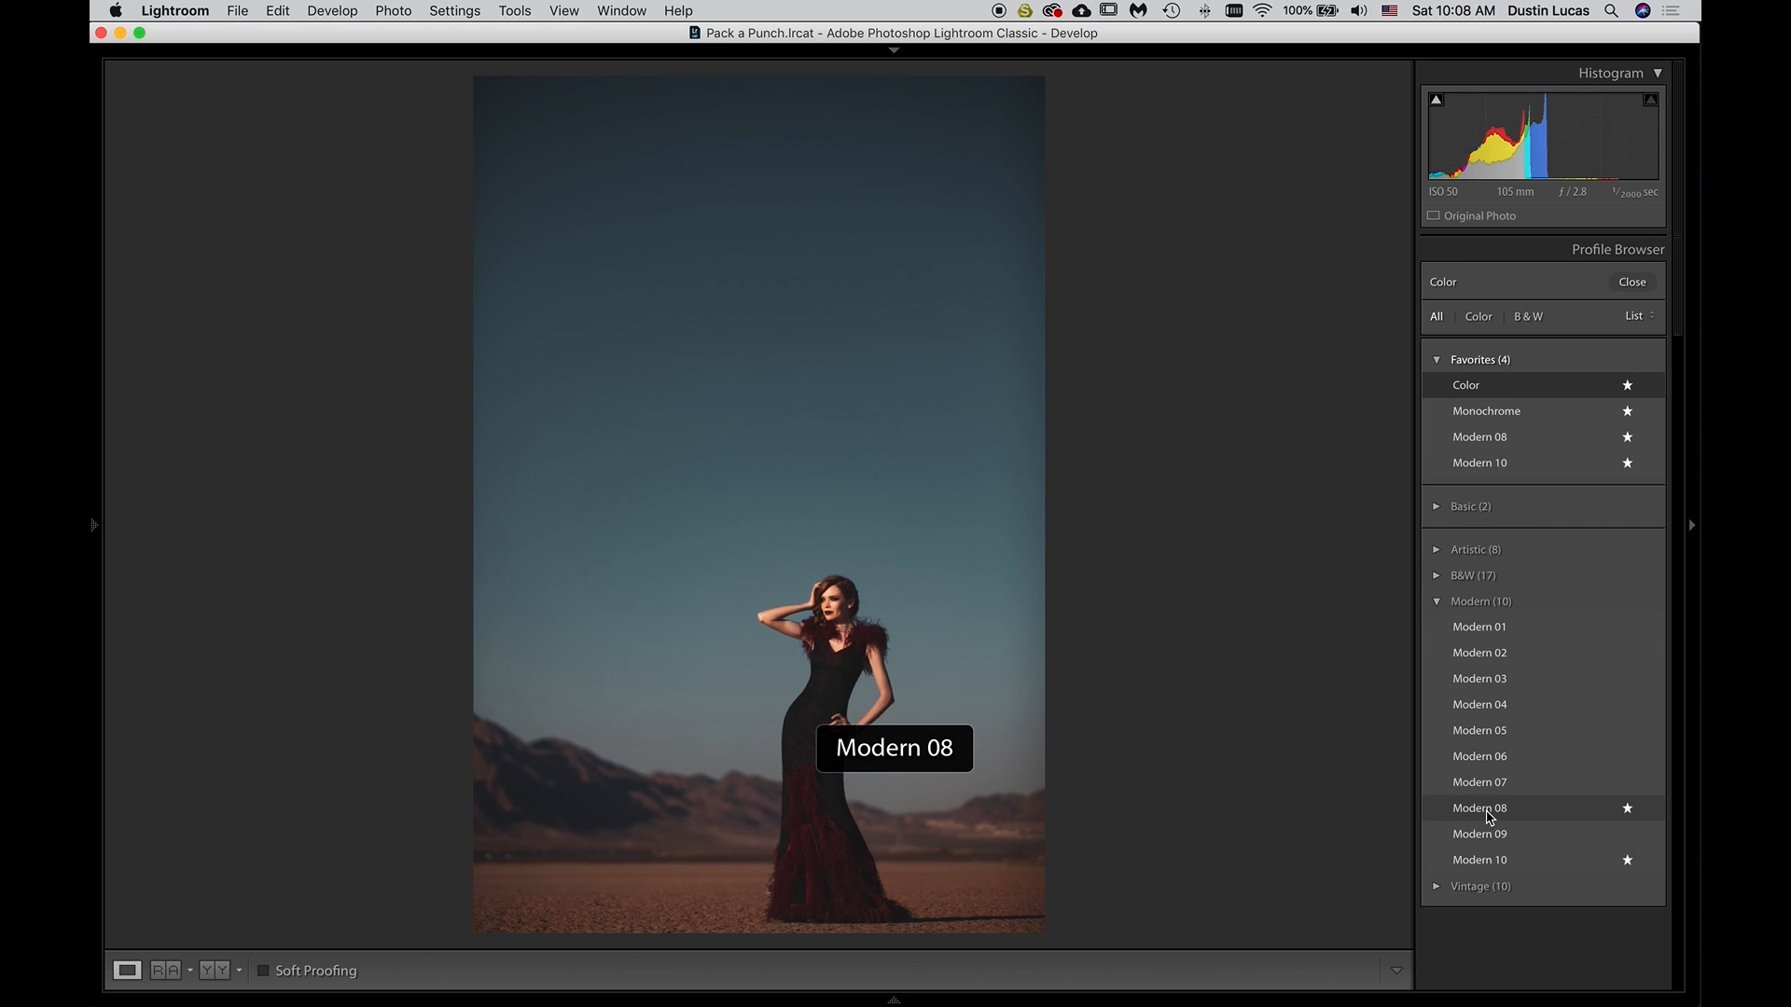
click(1489, 810)
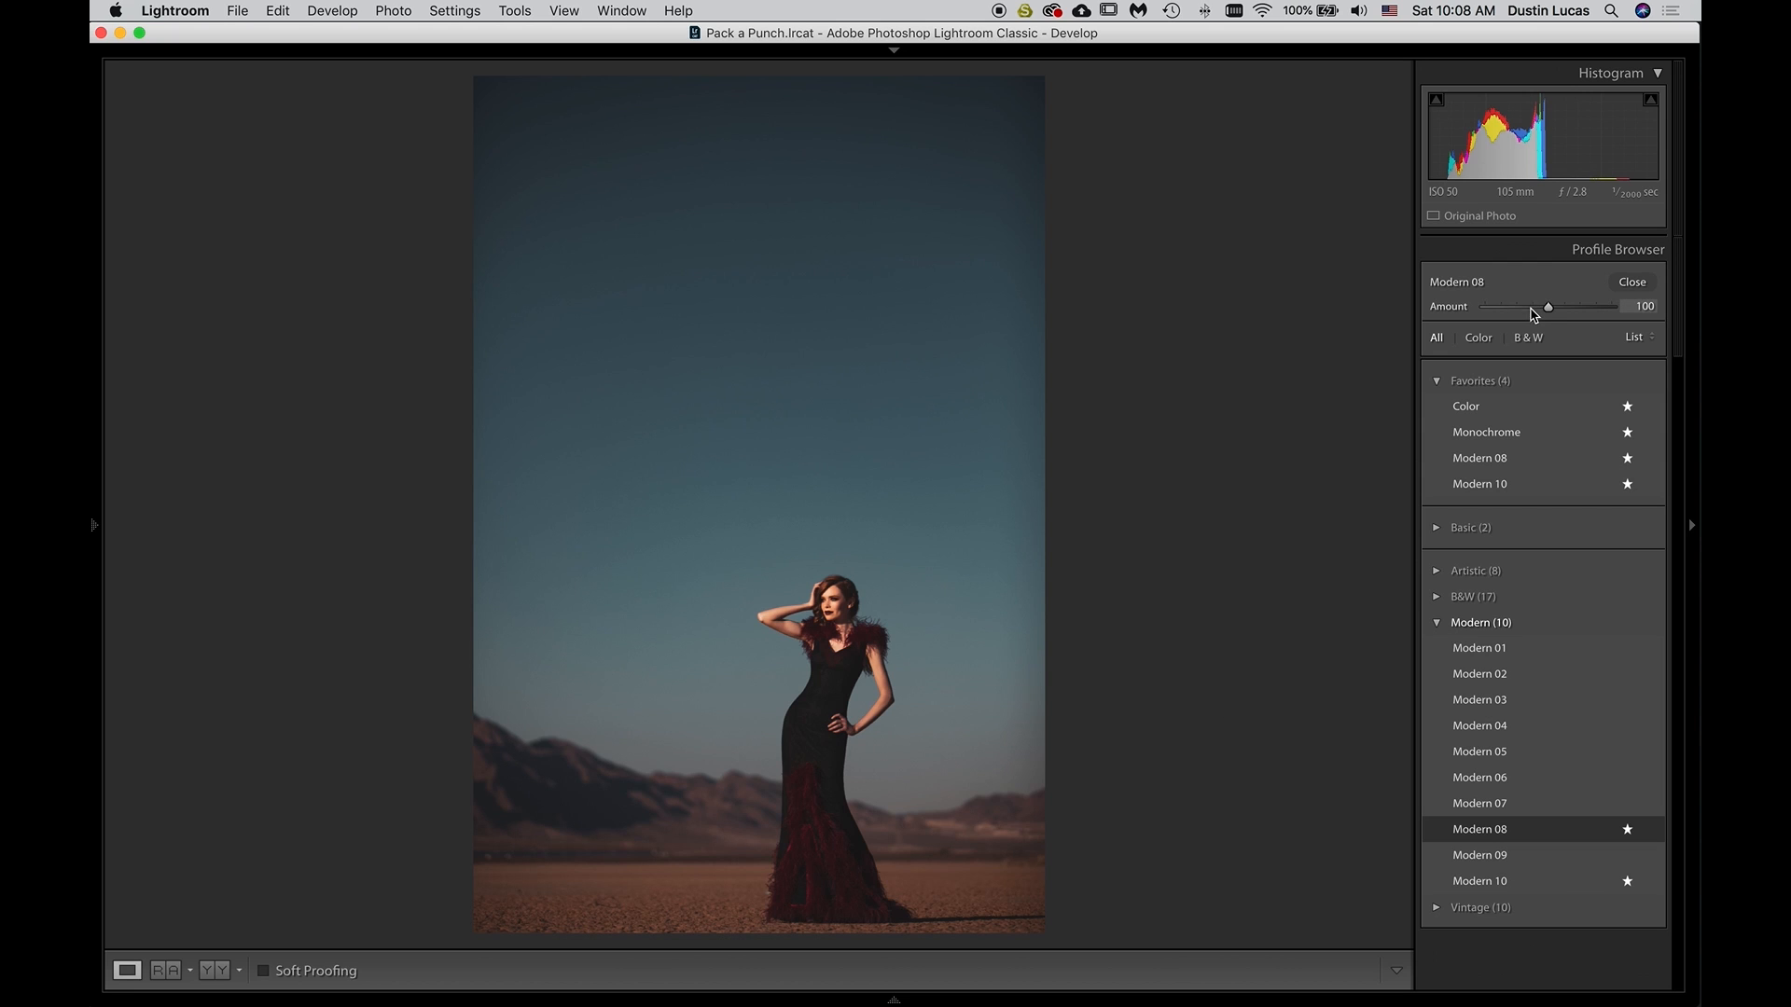
Set the Modern 08 profile Amount to 40 and compare it with the full-strength version by undoing and redoing the change
drag(1548, 311, 1512, 312)
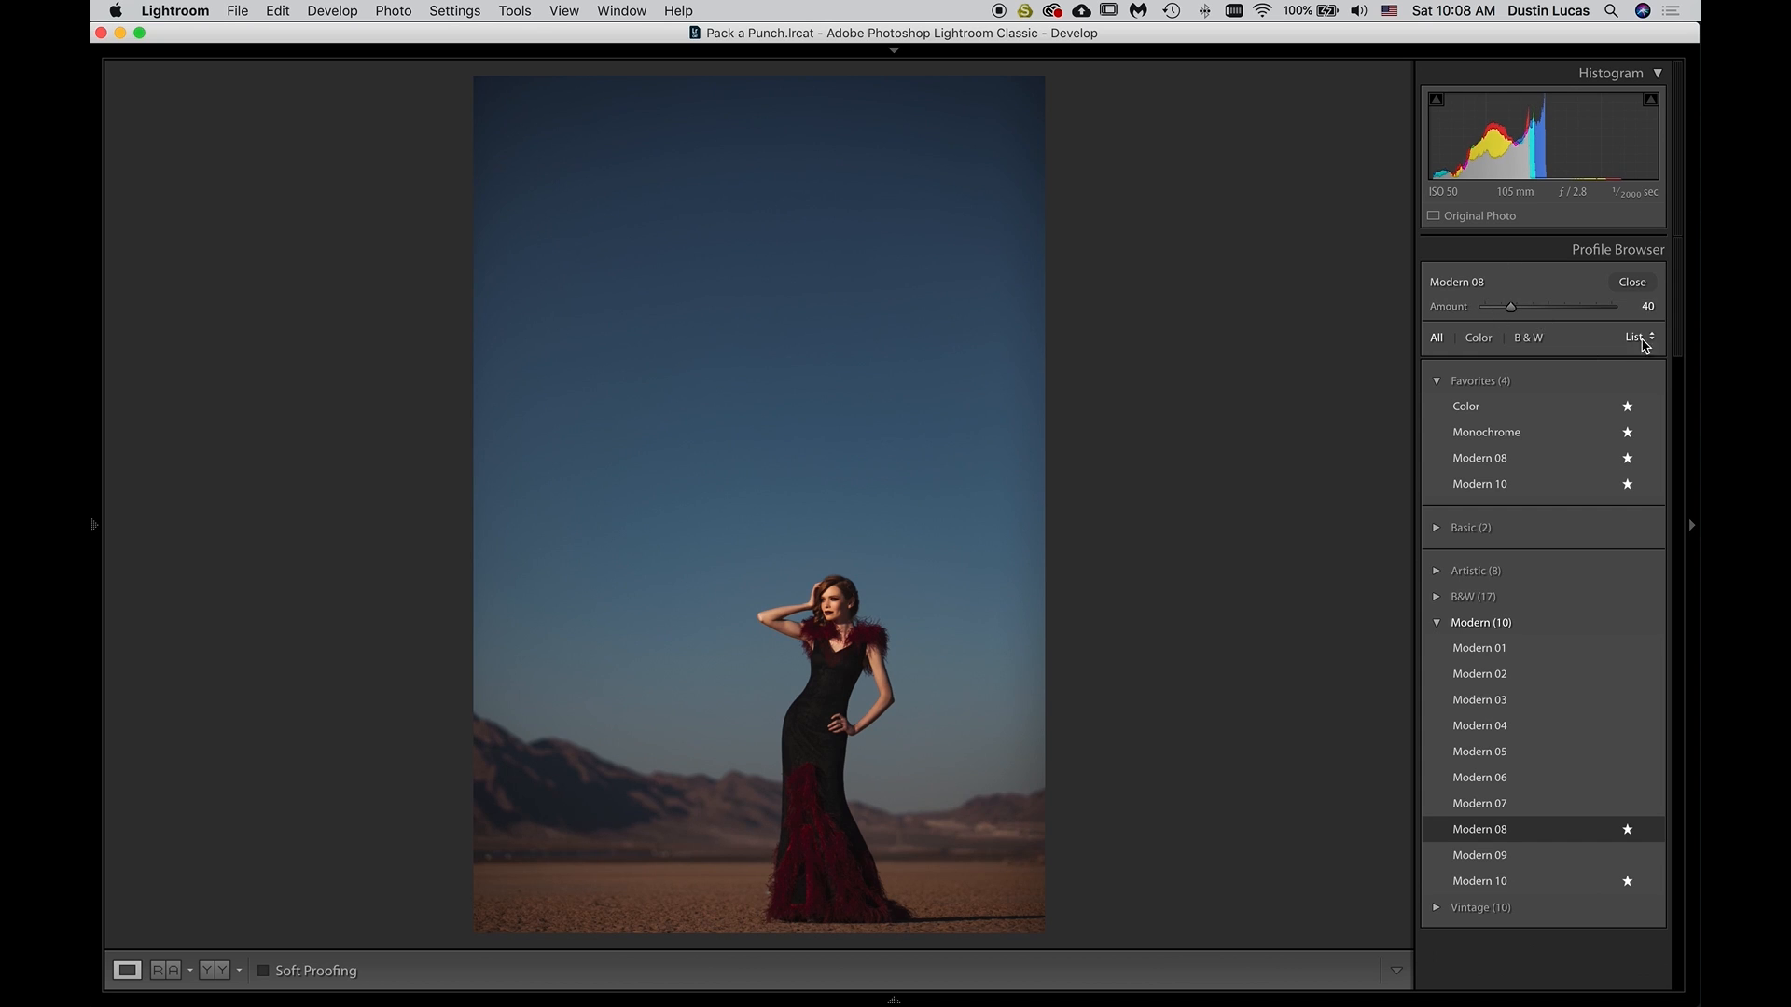
click(1637, 282)
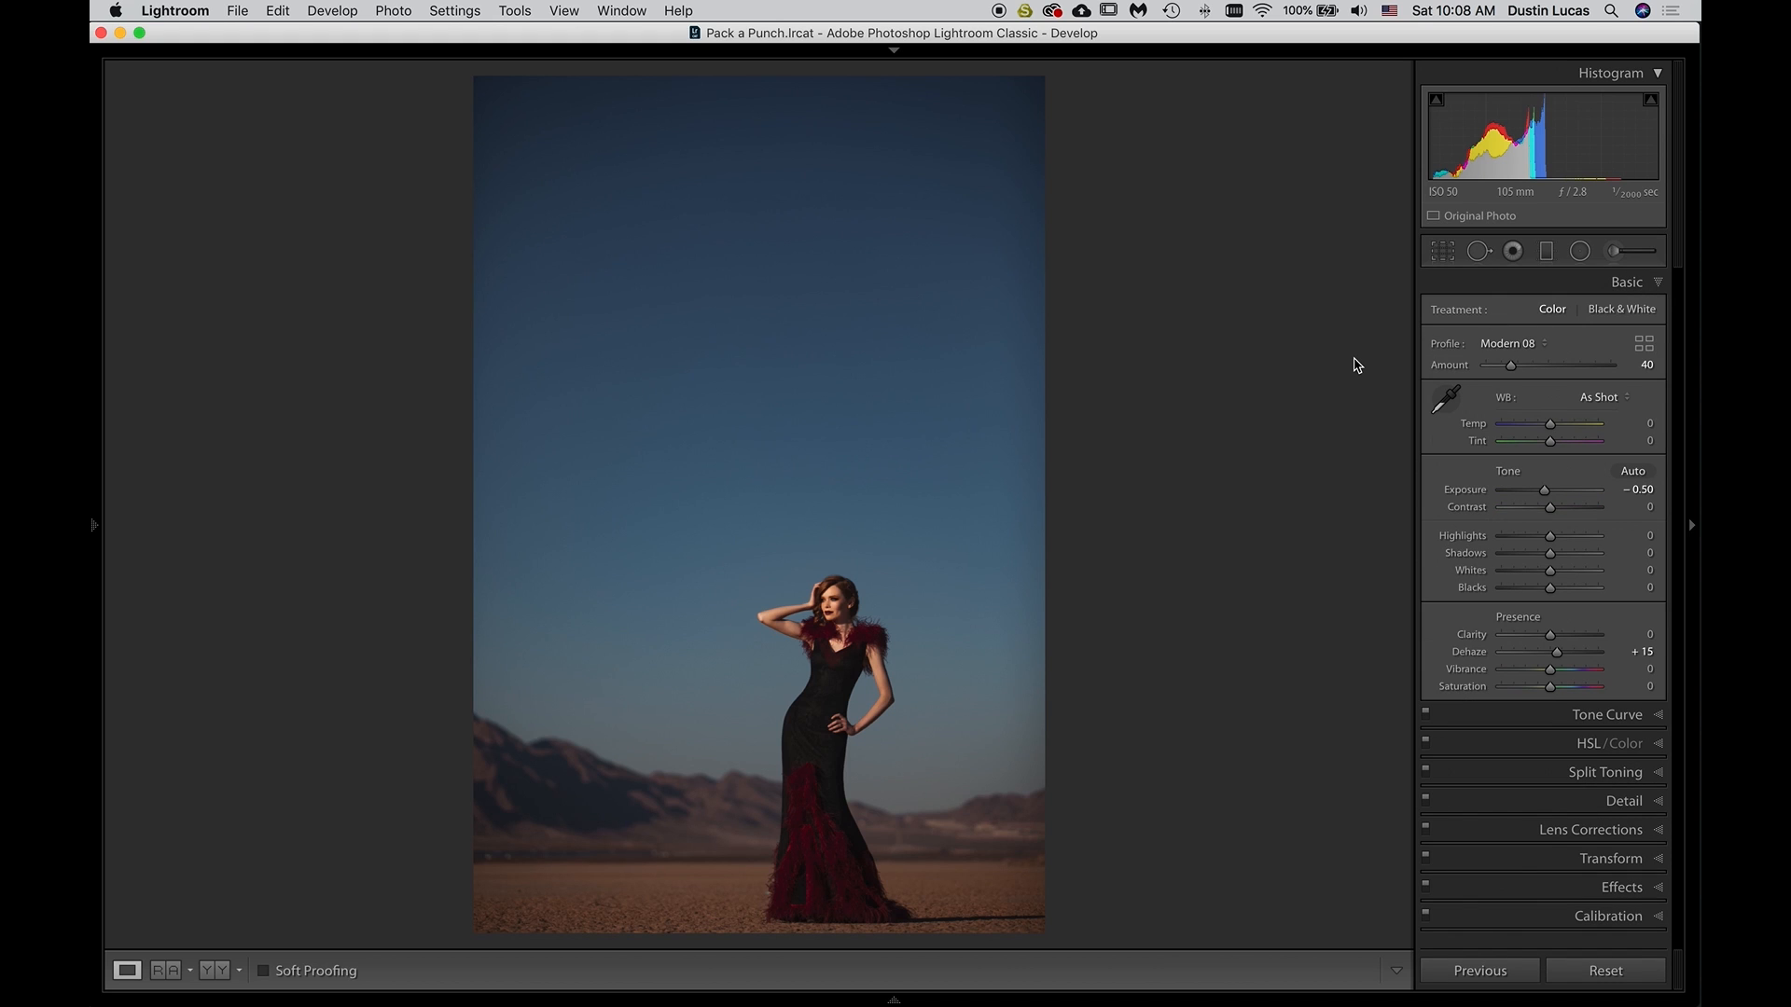
key(super+z)
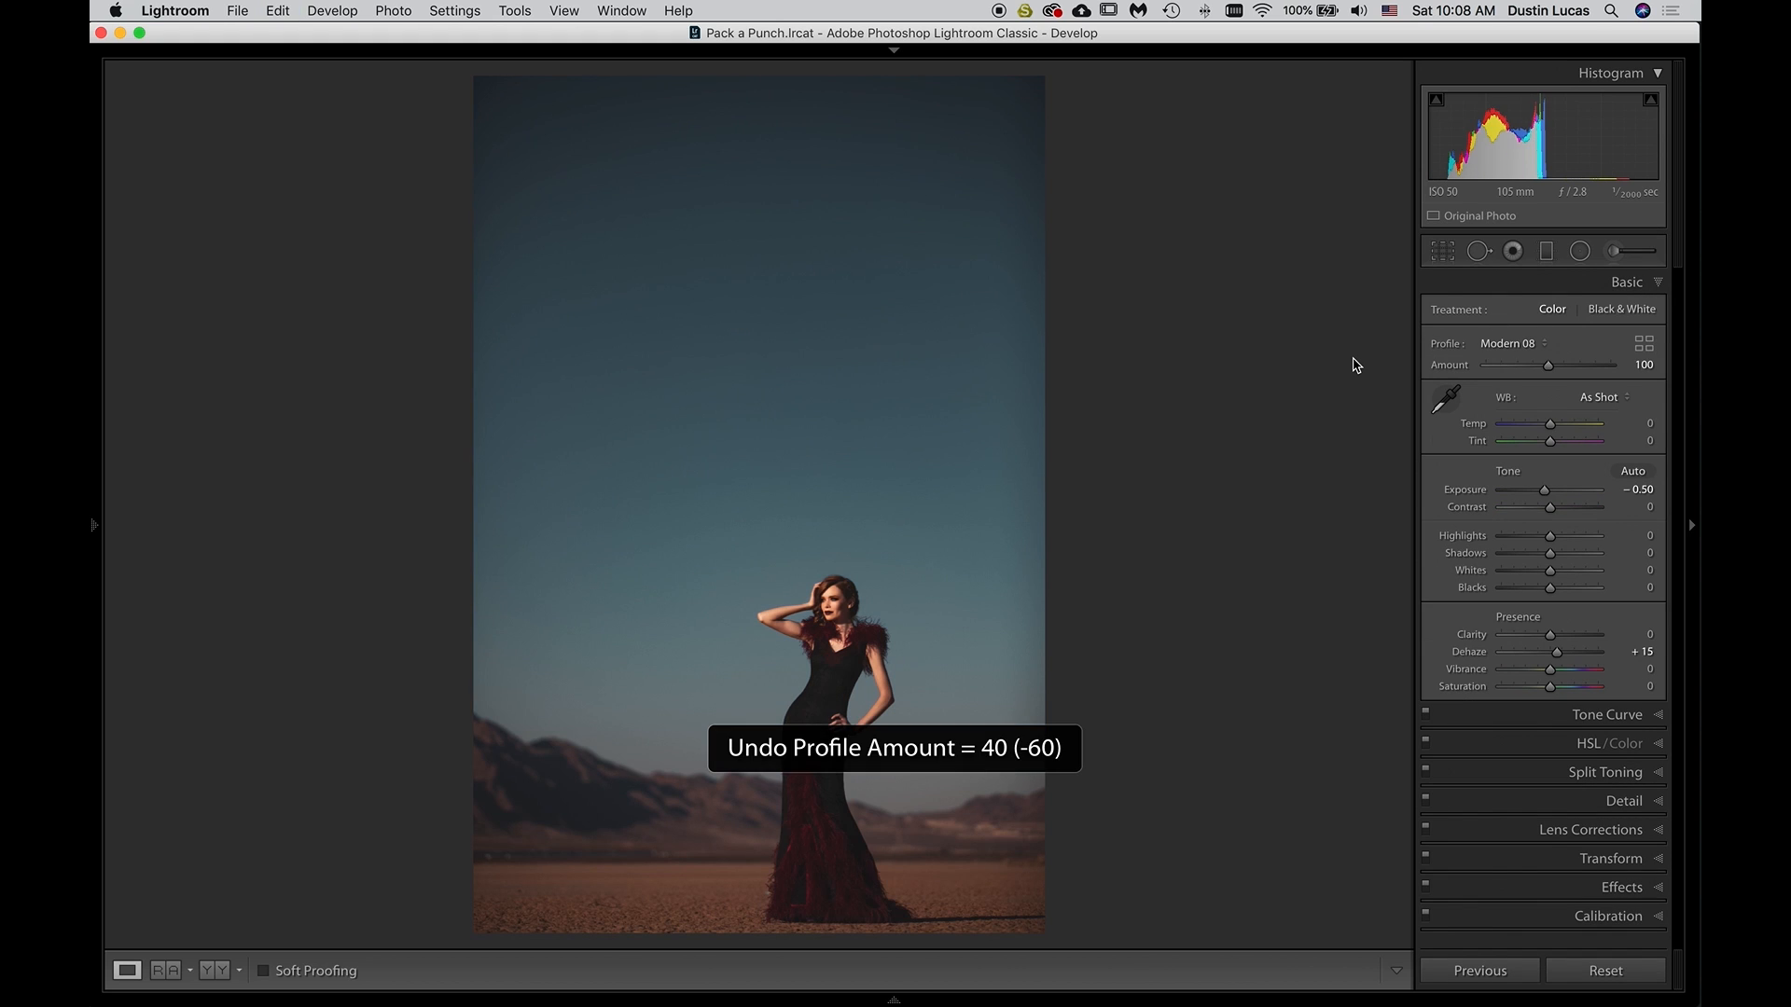
key(super+shift+z)
Compare the edited portrait with its before version several times, ending on the edited version
key(backslash)
key(backslash)
key(backslash)
key(backslash)
key(backslash)
key(backslash)
key(backslash)
key(backslash)
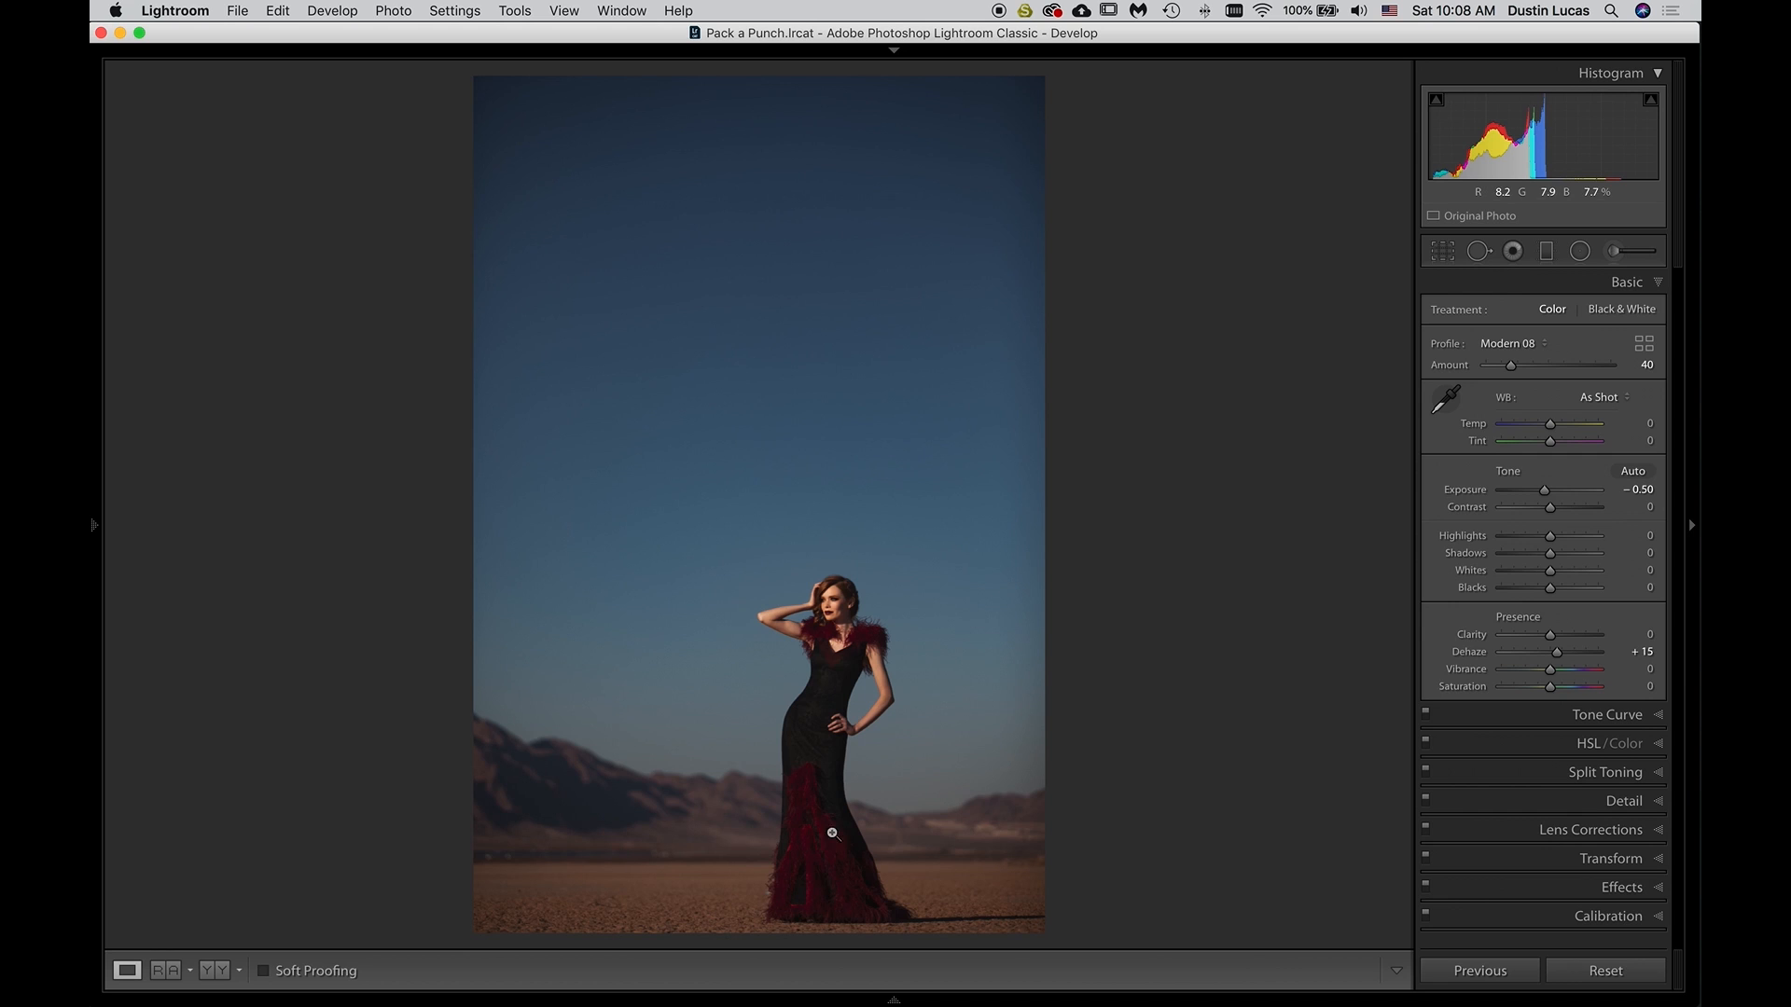
Set Clarity to +10 and Vibrance to +20, checking the result on the model up close and at full-frame view
click(848, 627)
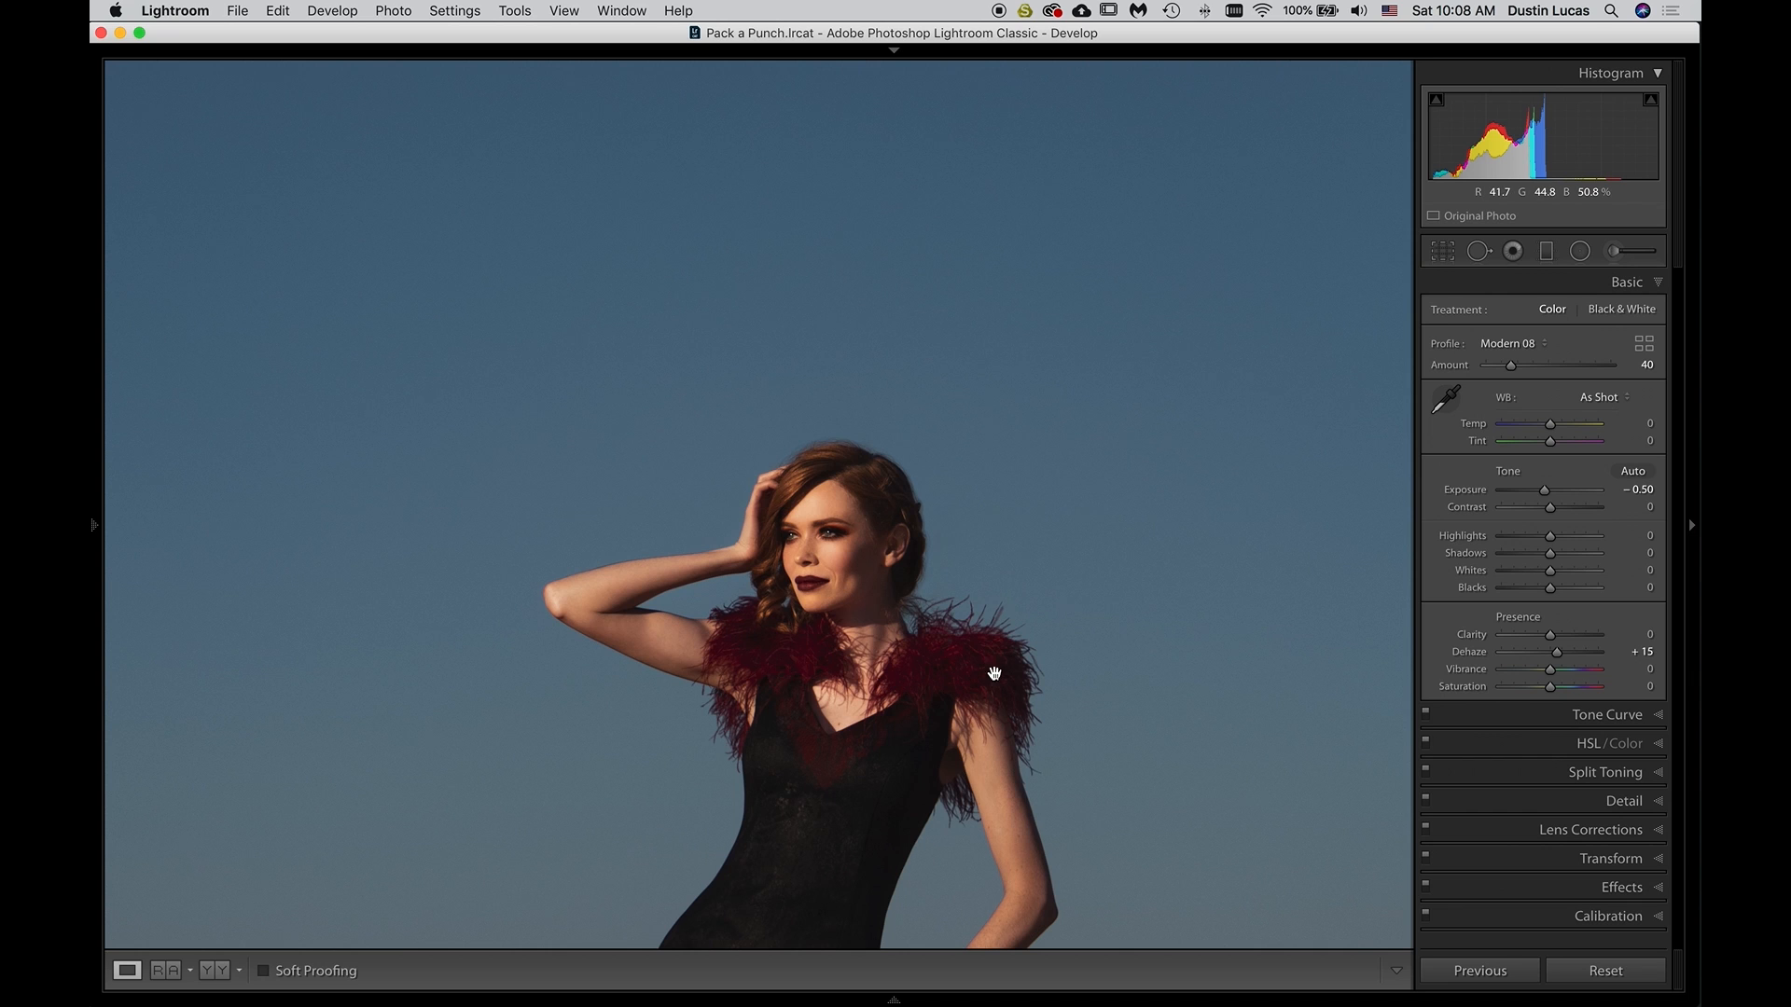
drag(871, 670, 820, 384)
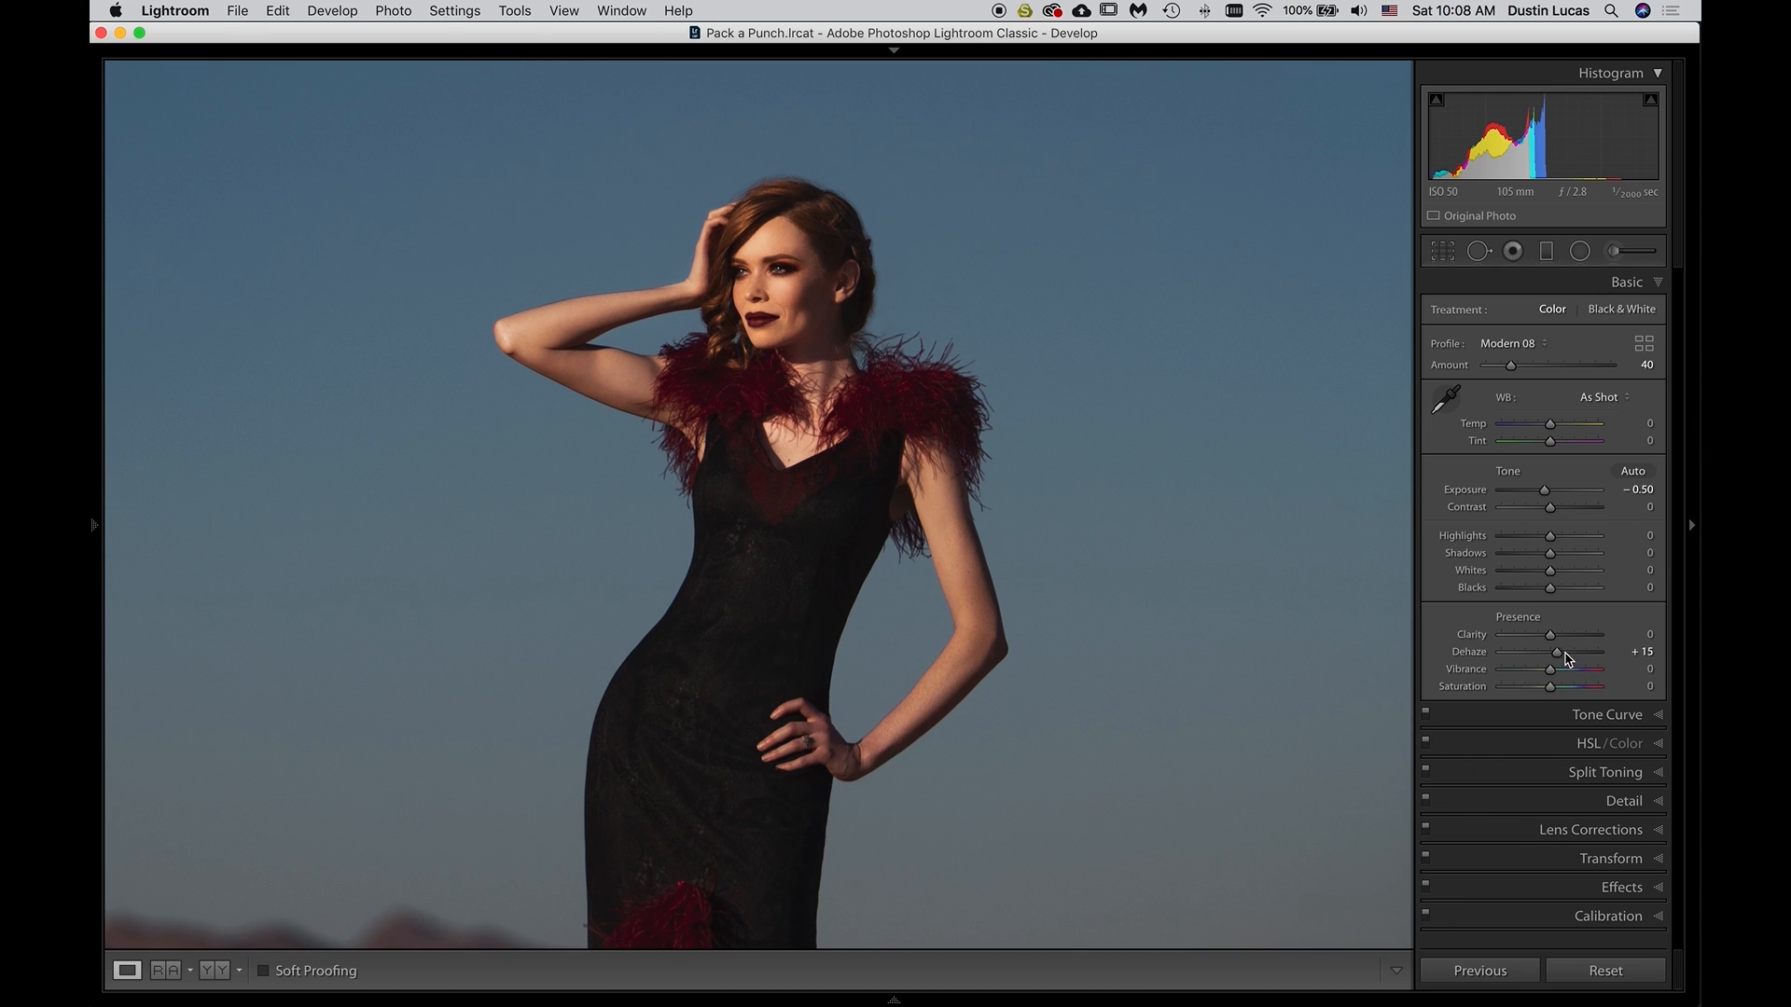
scroll(1563, 641, up, 2)
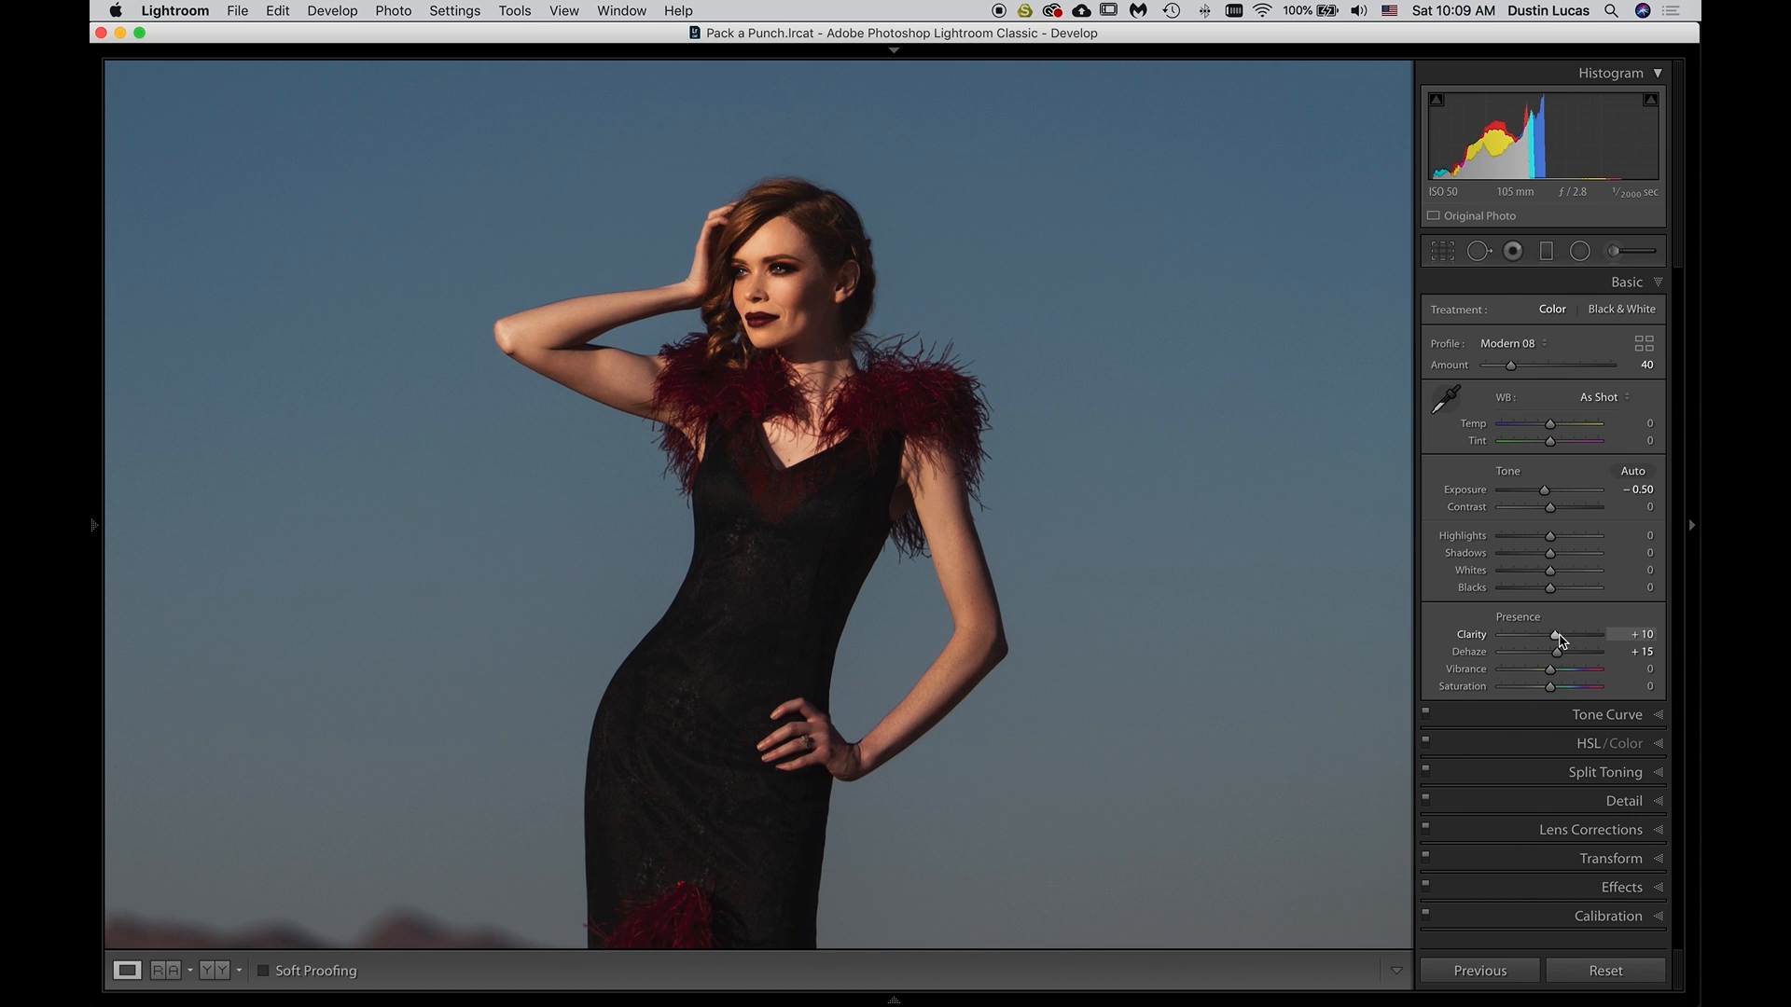
drag(1558, 673, 1568, 676)
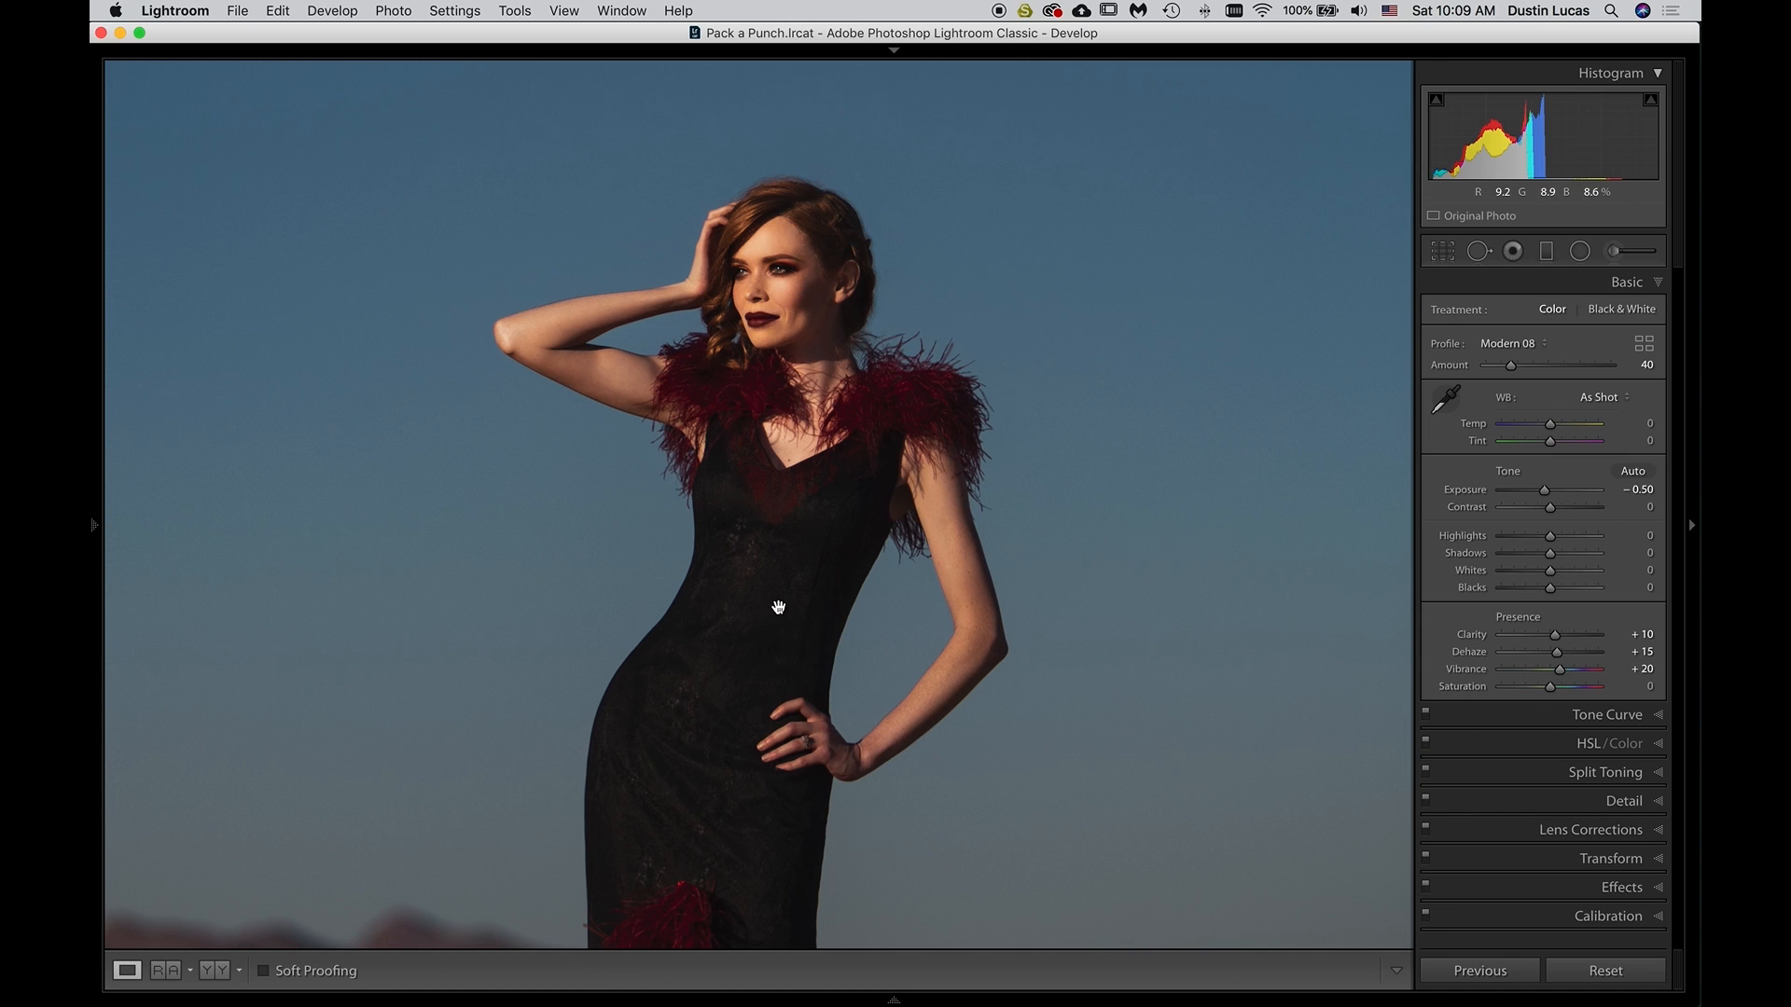
click(789, 355)
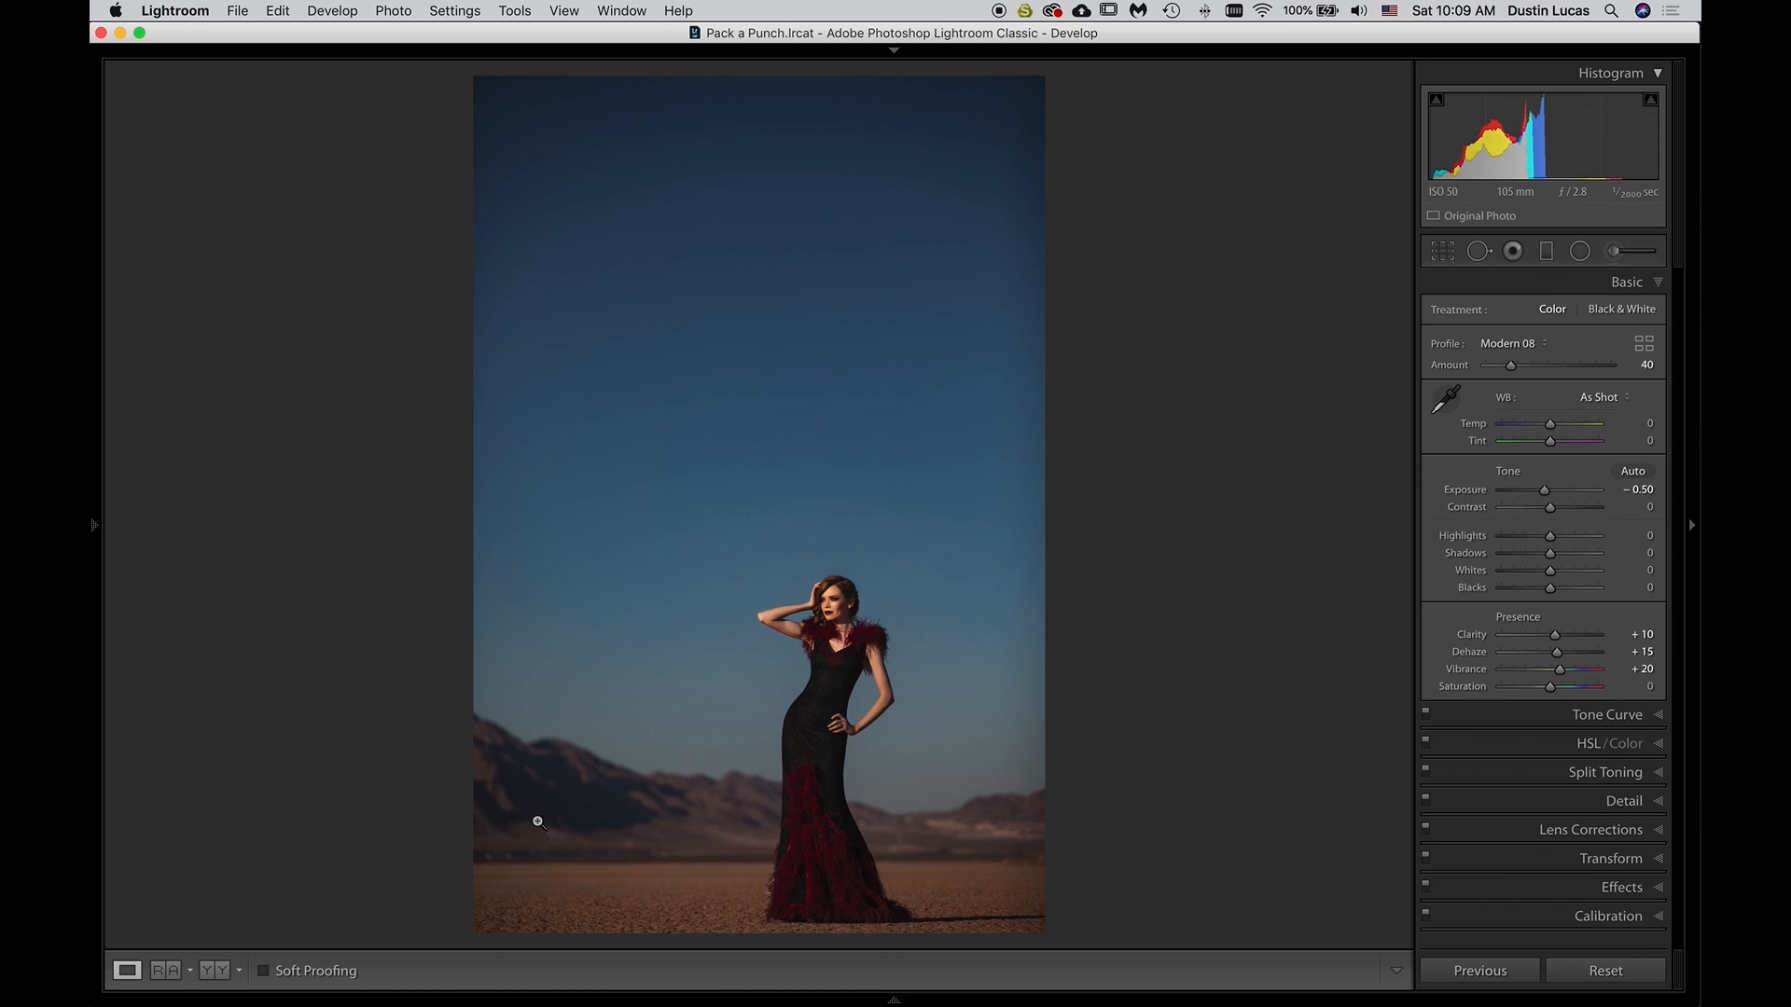
click(825, 744)
click(825, 745)
Show the Tone Curve for the RGB channel in a wider adjustment panel, viewing the region sliders before returning to point editing
click(1559, 713)
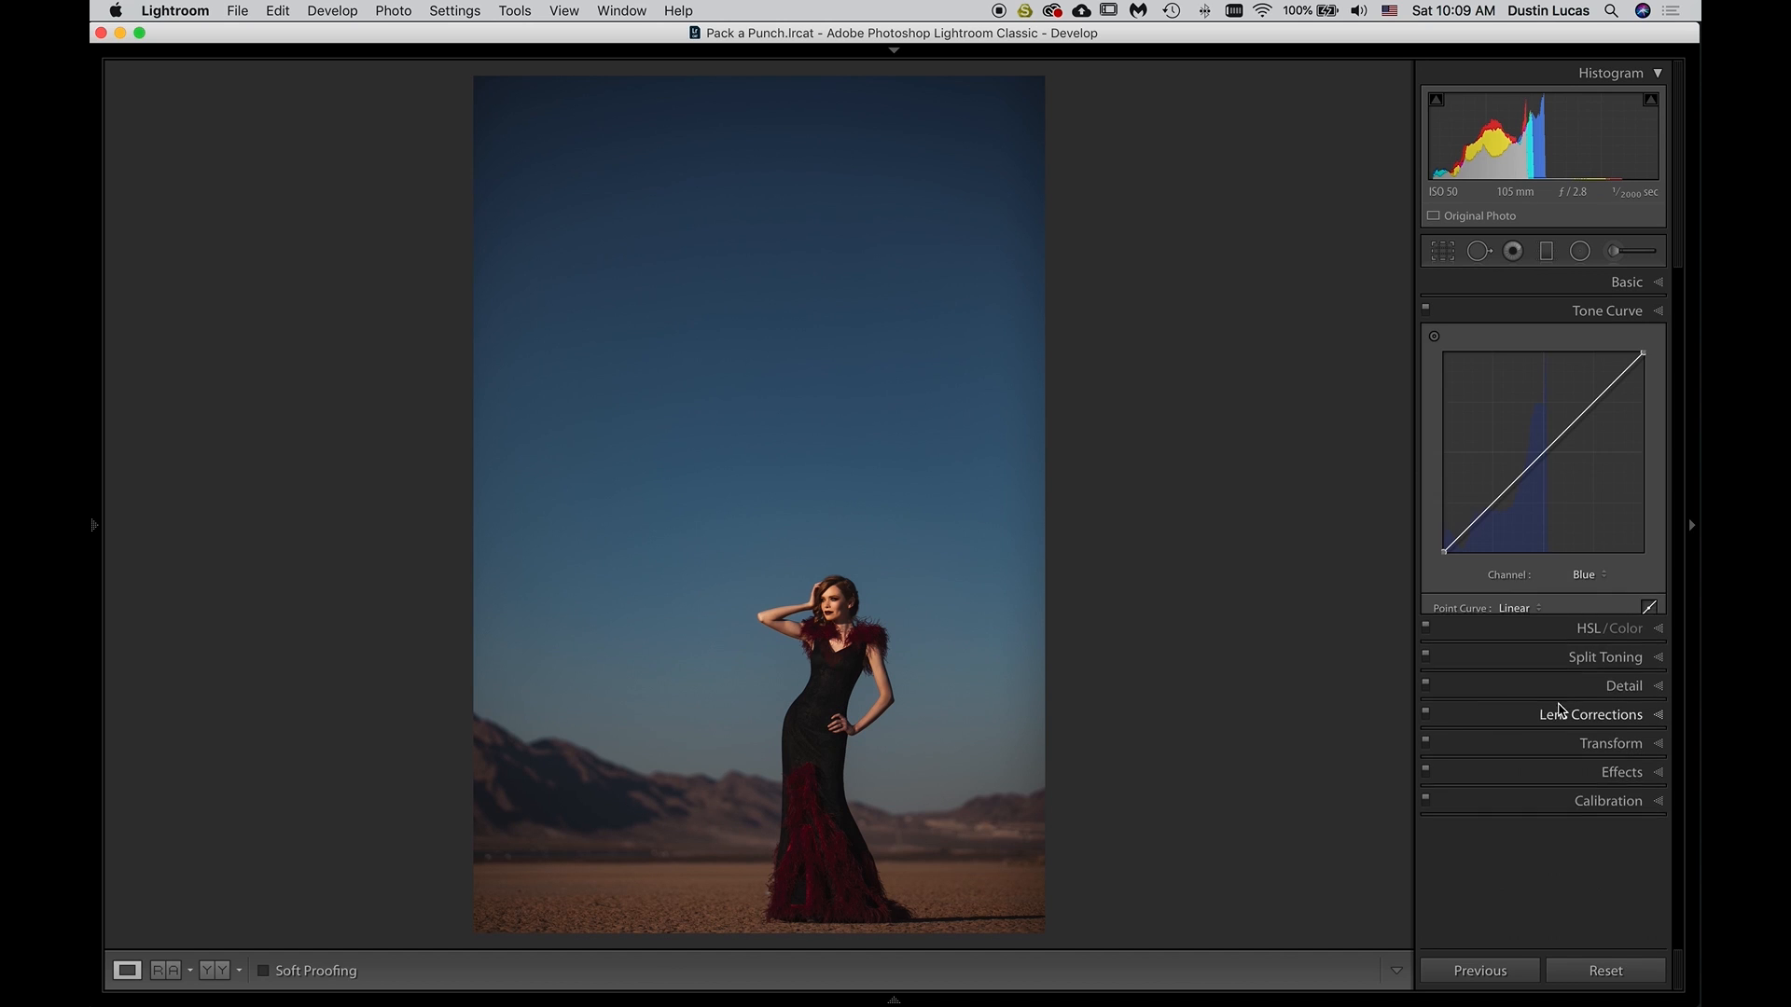
click(1586, 575)
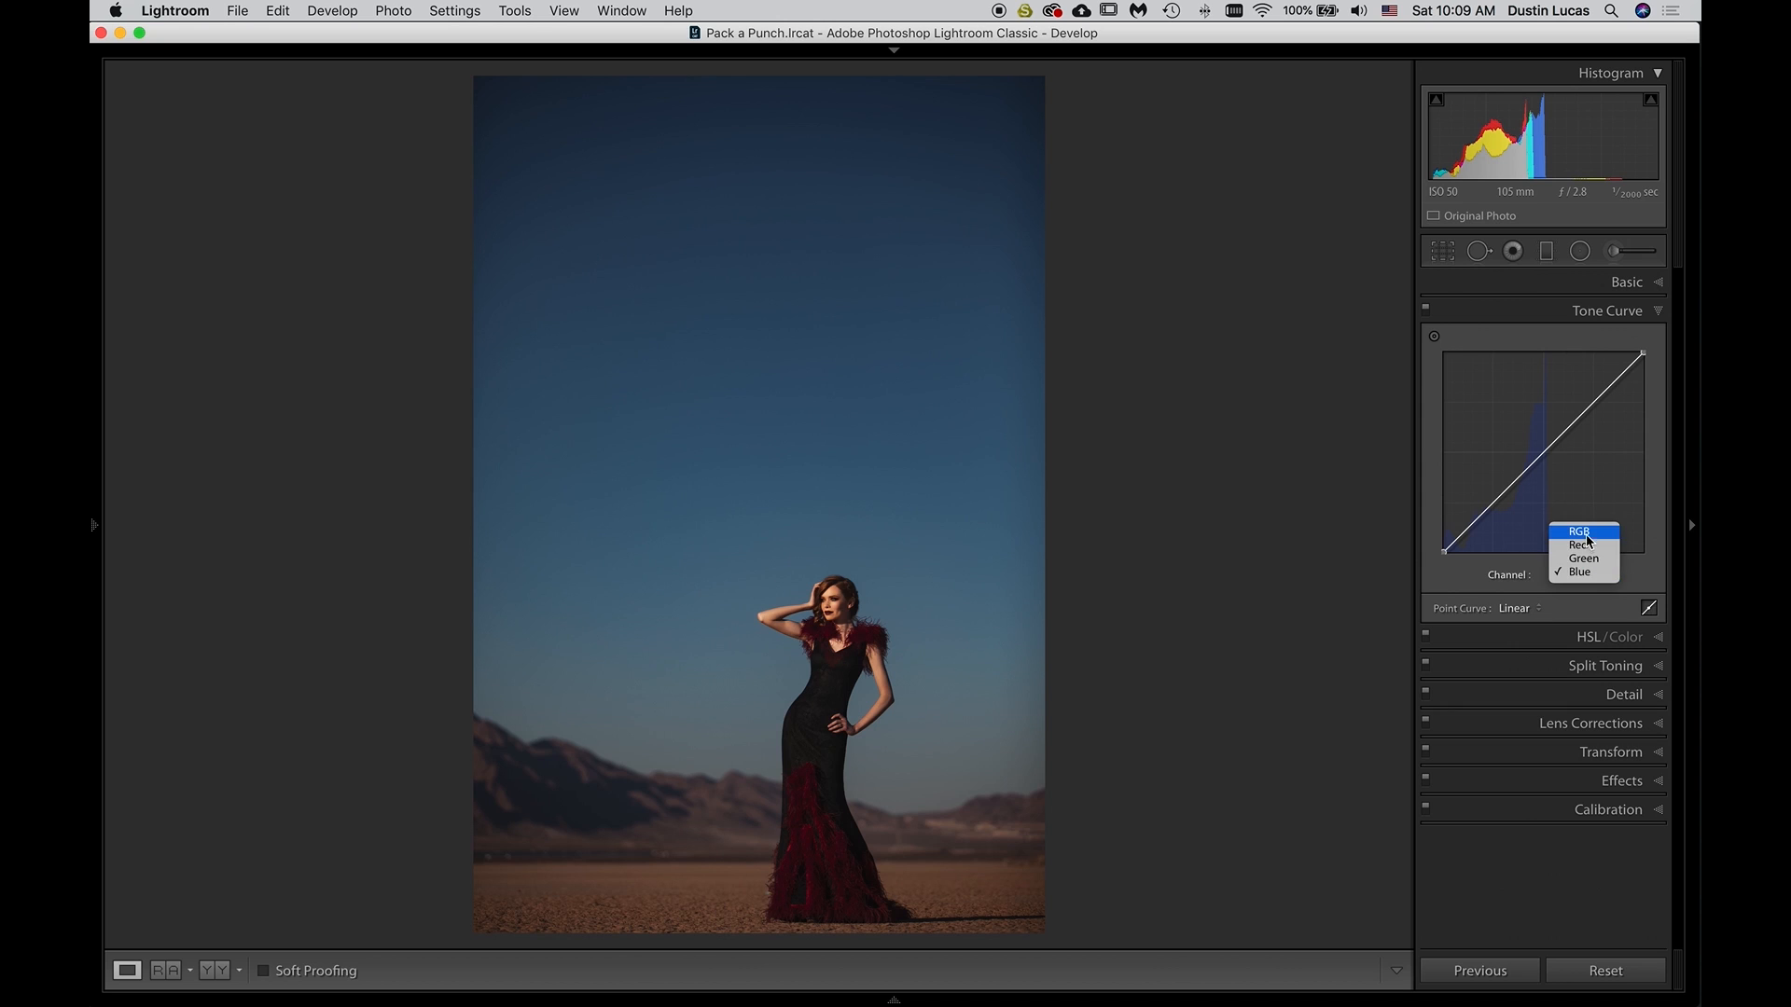
click(1588, 541)
click(1648, 607)
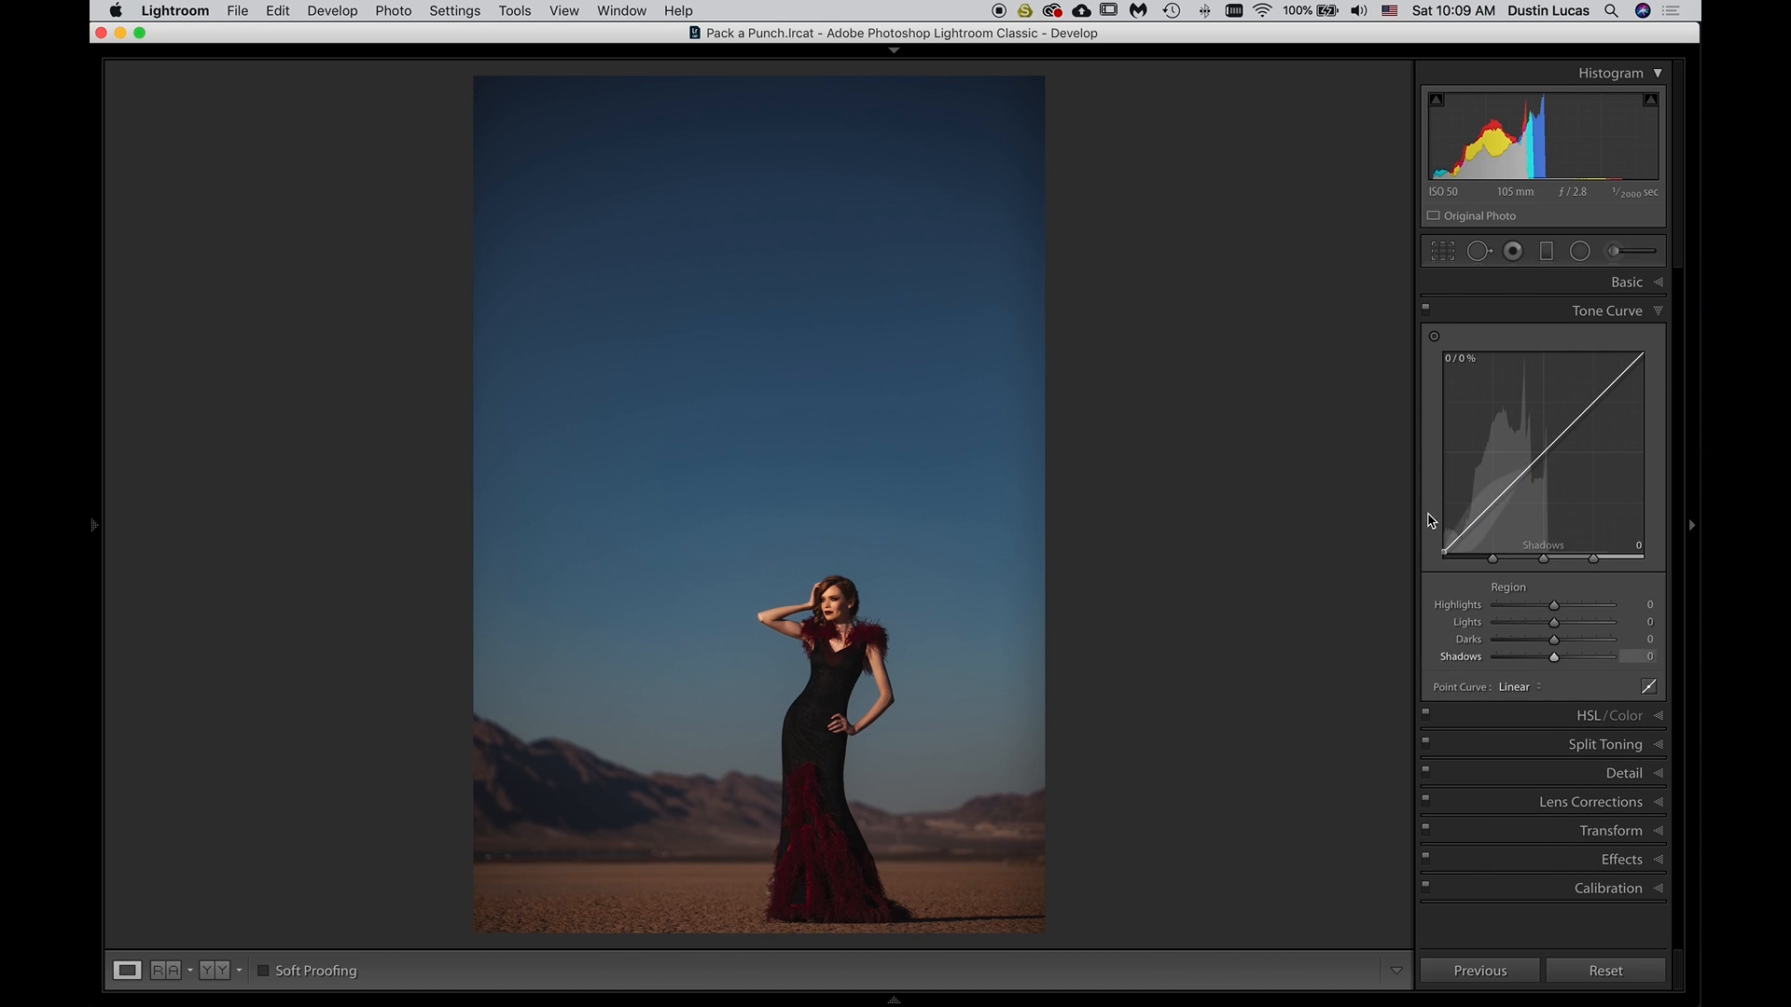
drag(1413, 576, 1279, 591)
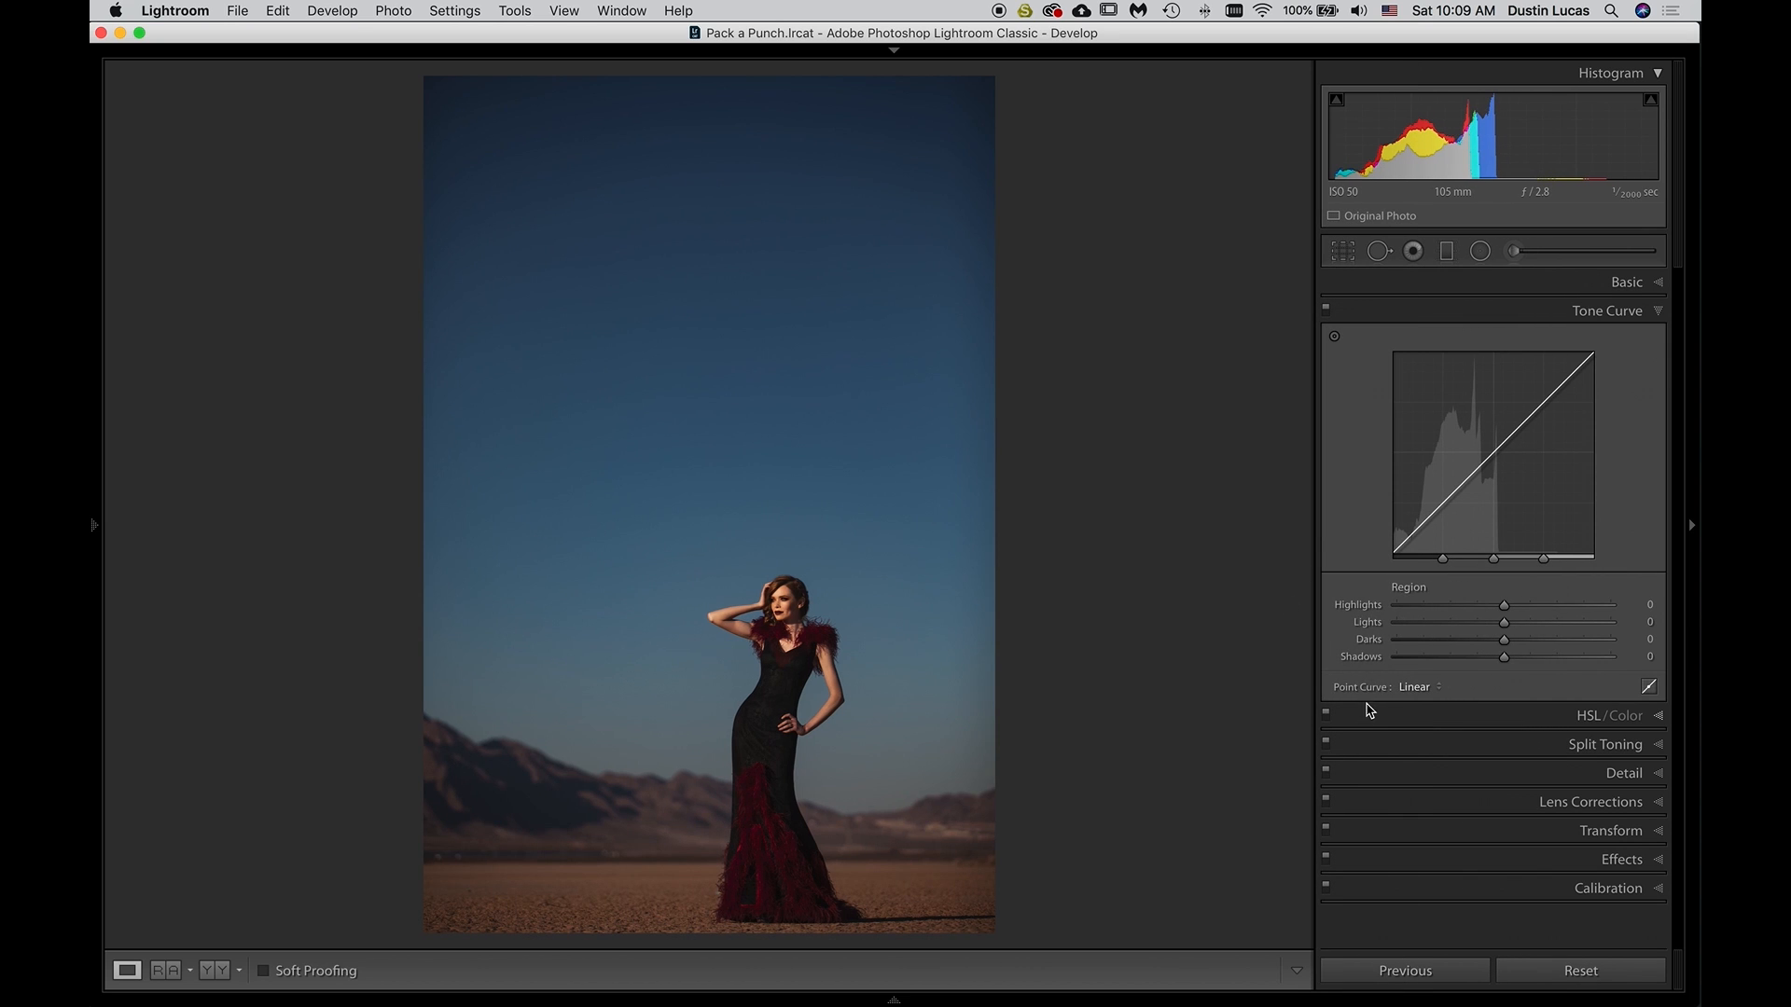
click(1648, 687)
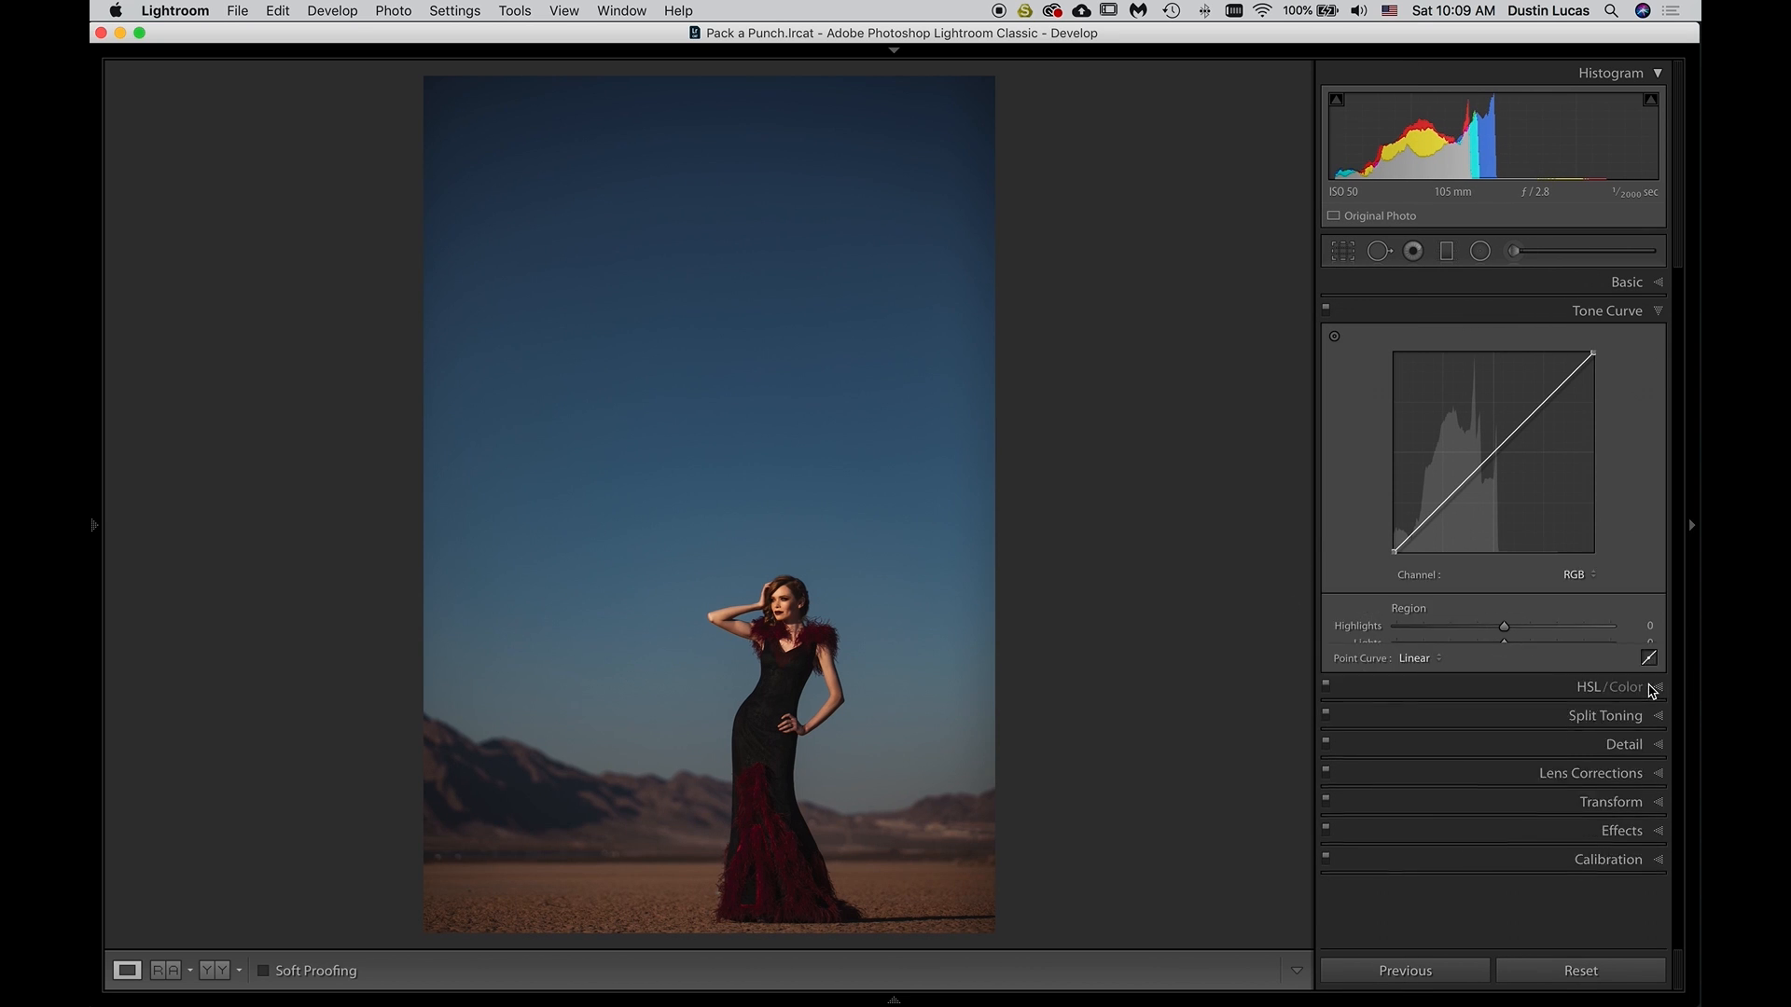
Try lifting a midtone point and a shadow point on the RGB point curve, and undo both changes
drag(1476, 464, 1489, 452)
drag(1397, 549, 1396, 538)
key(super+z)
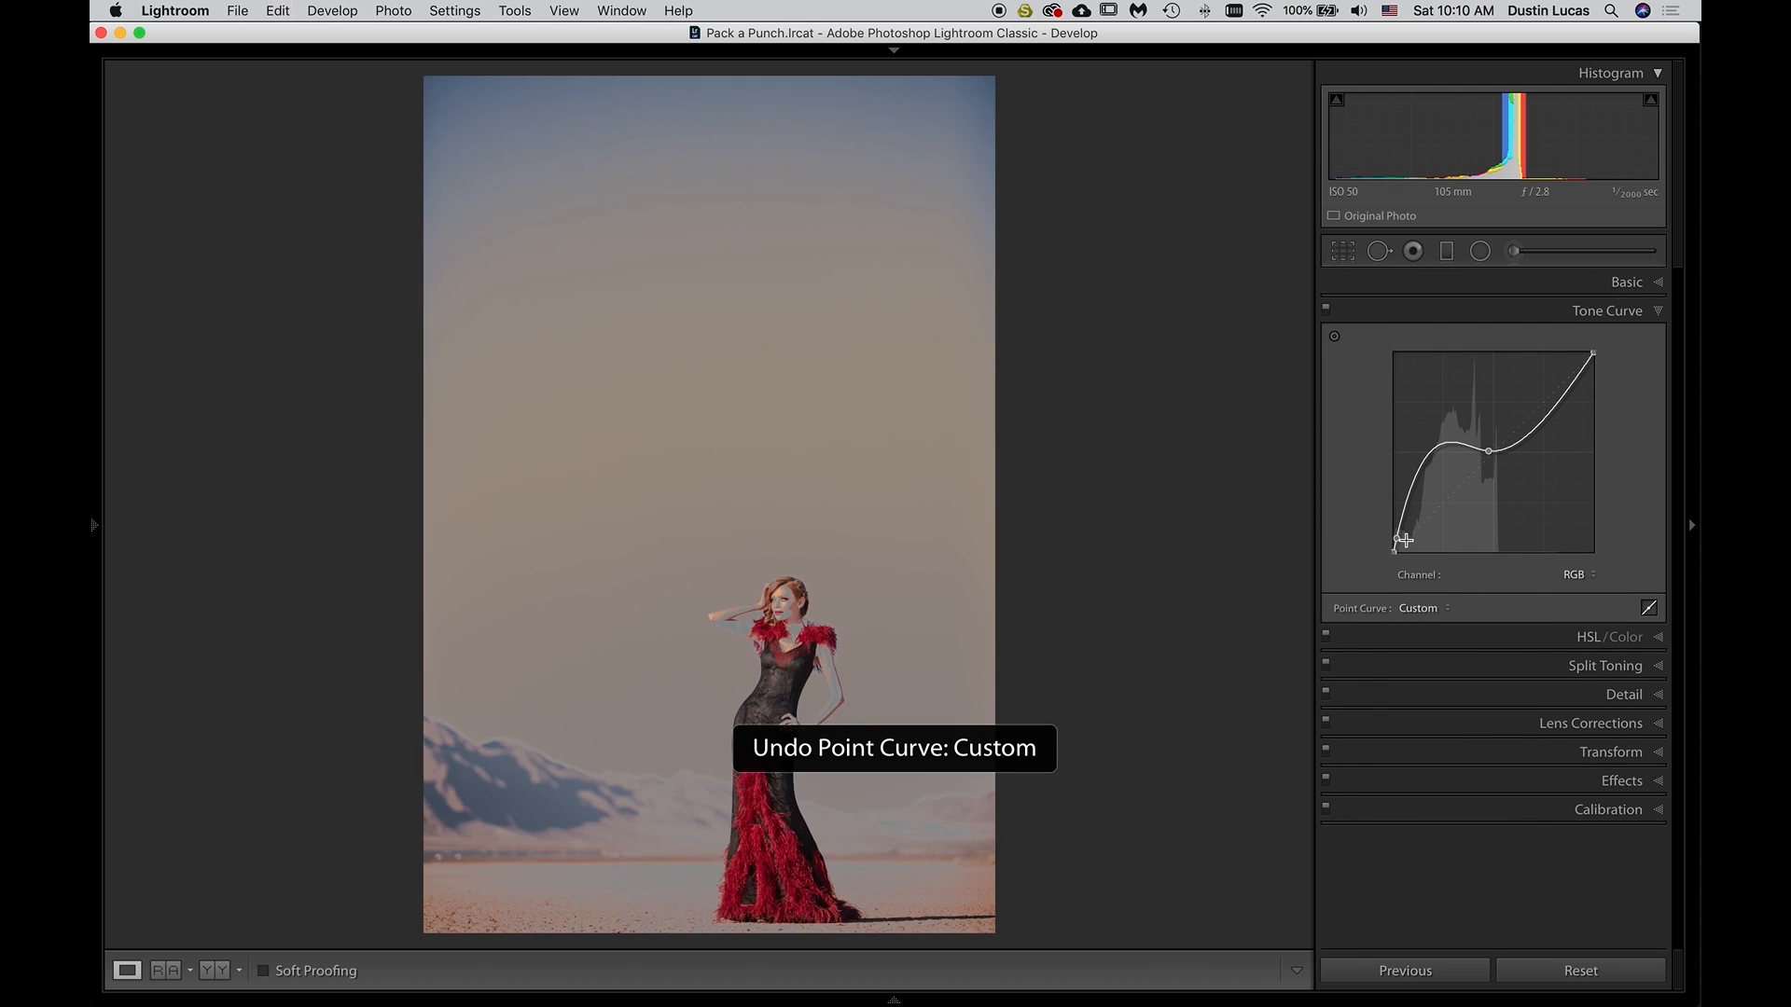
key(super+z)
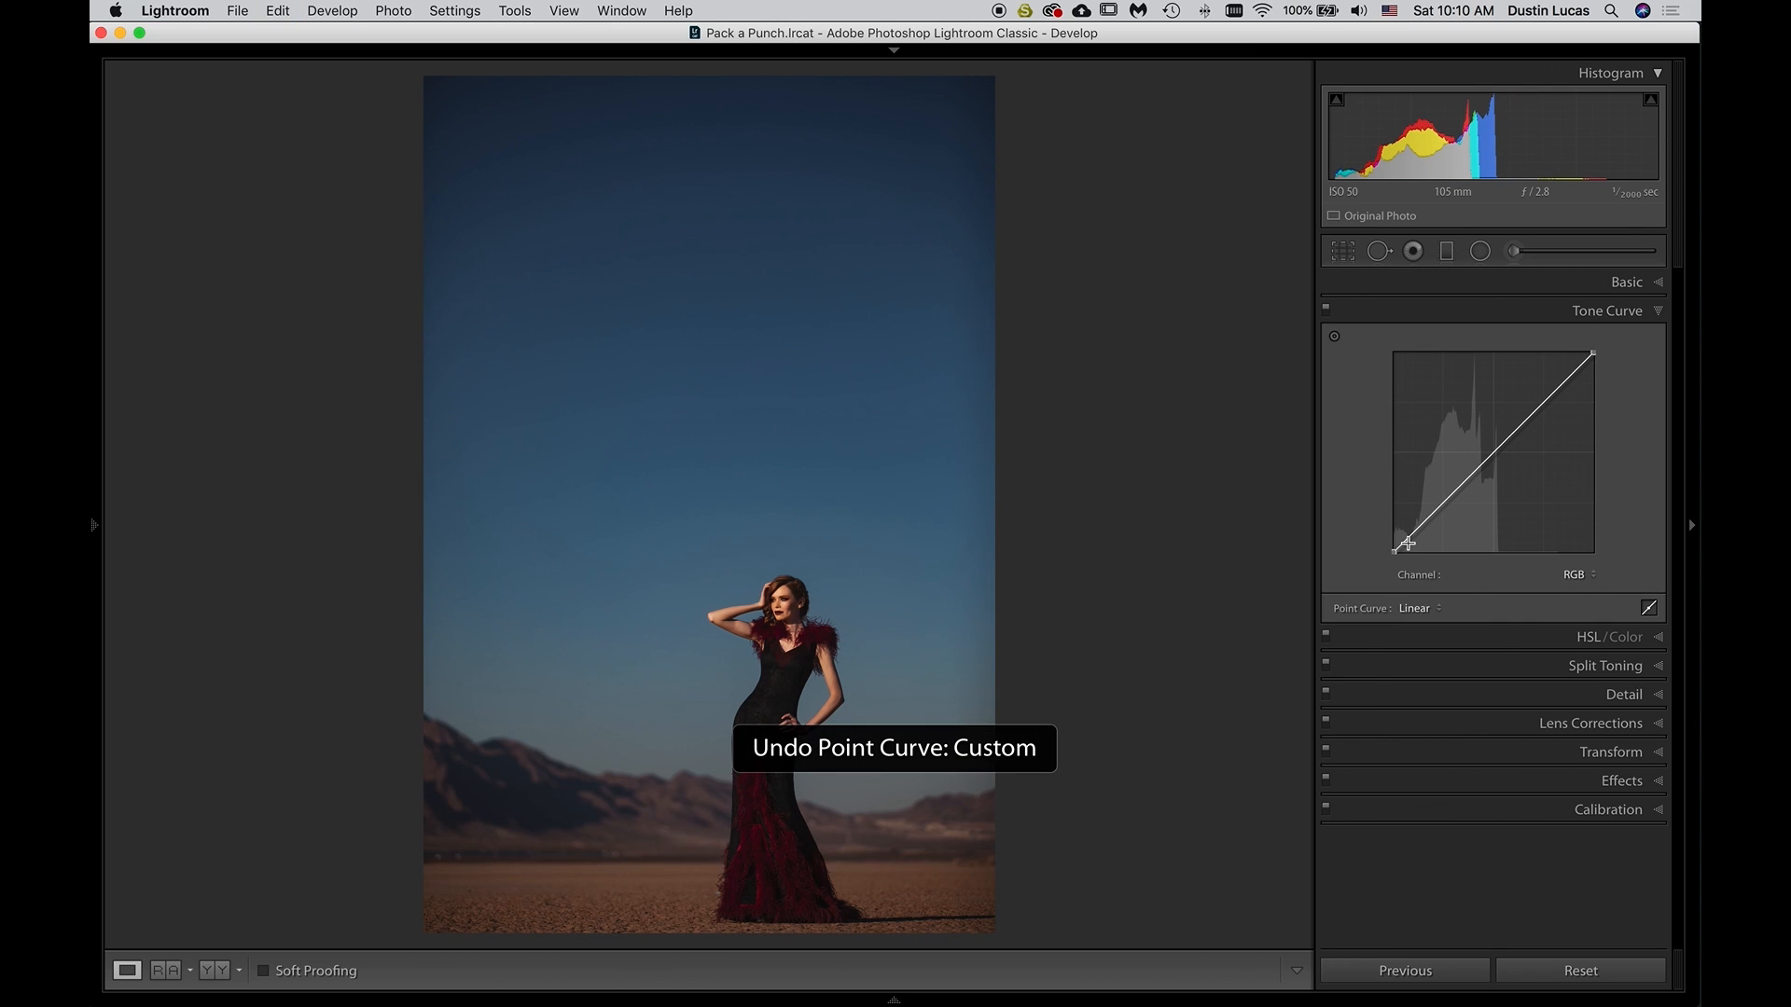
Try a faded RGB curve with the black point raised to 3.9%, a lowered white point and extra curve points, and undo it
drag(1393, 551, 1386, 546)
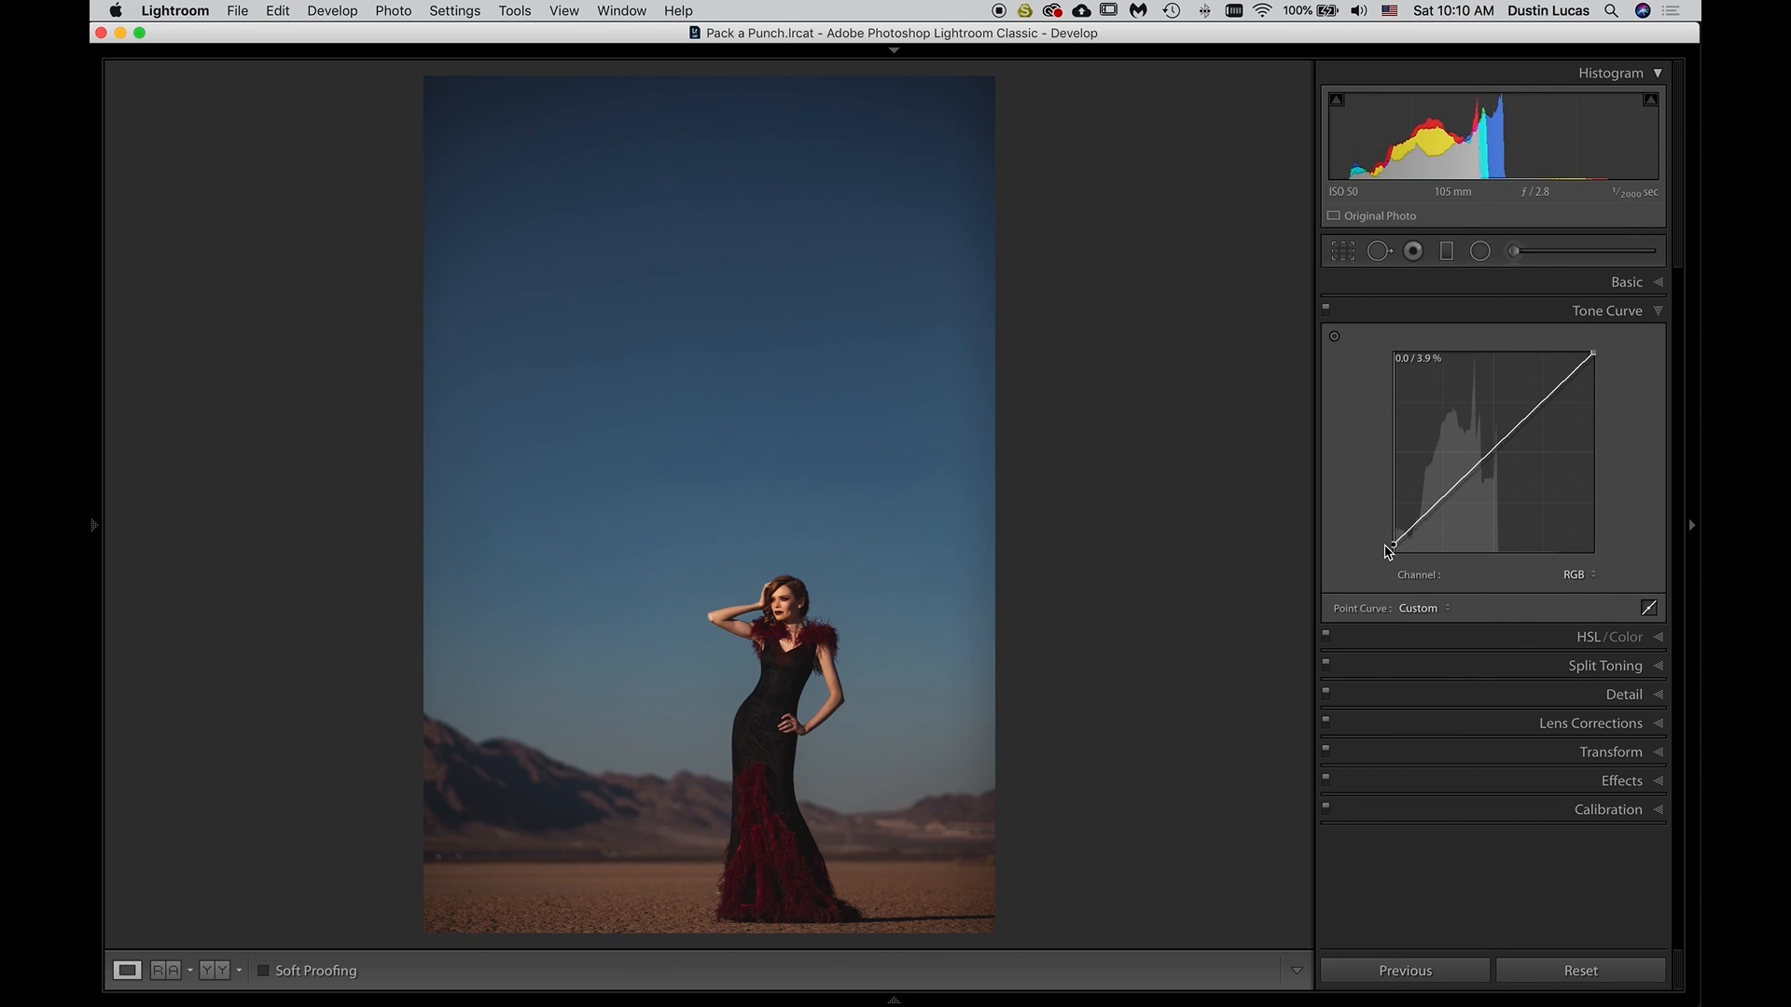
drag(1591, 354, 1604, 367)
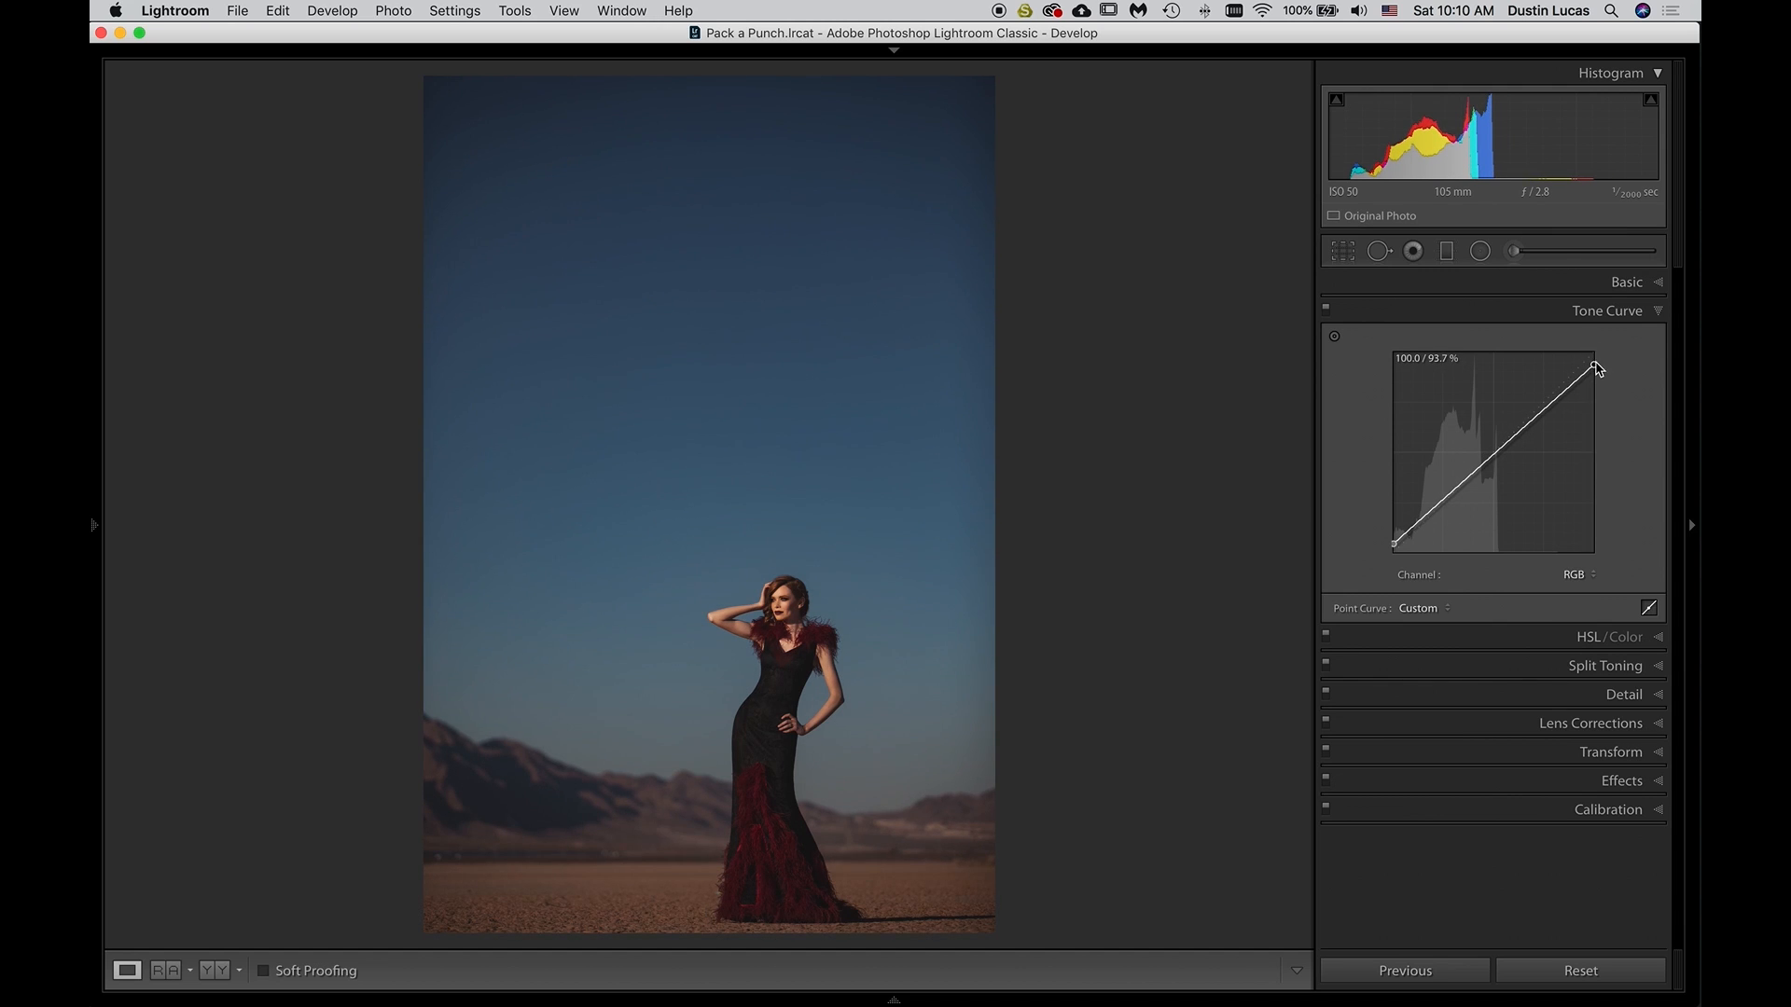
click(1494, 455)
drag(1541, 413, 1541, 405)
key(super+z)
key(super+z)
key(super+z)
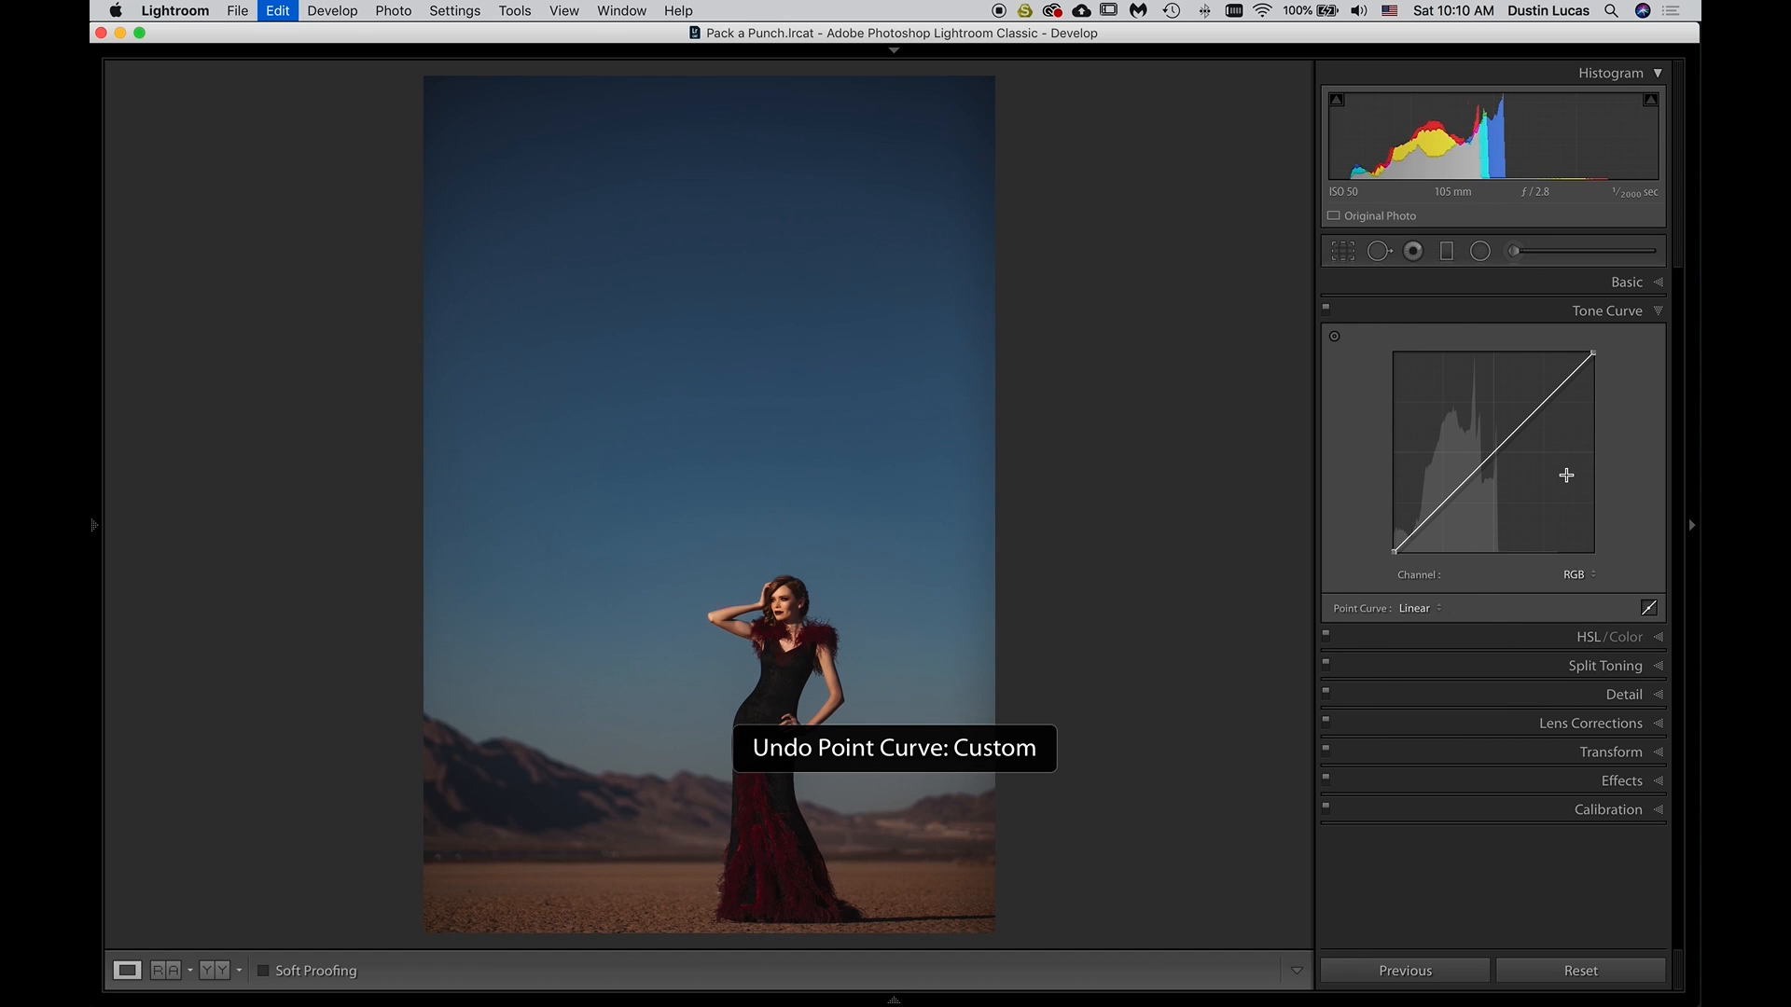
Try pulling the Red channel's curve midpoint down to 52.9 / 42.0%, and undo the change
click(1574, 576)
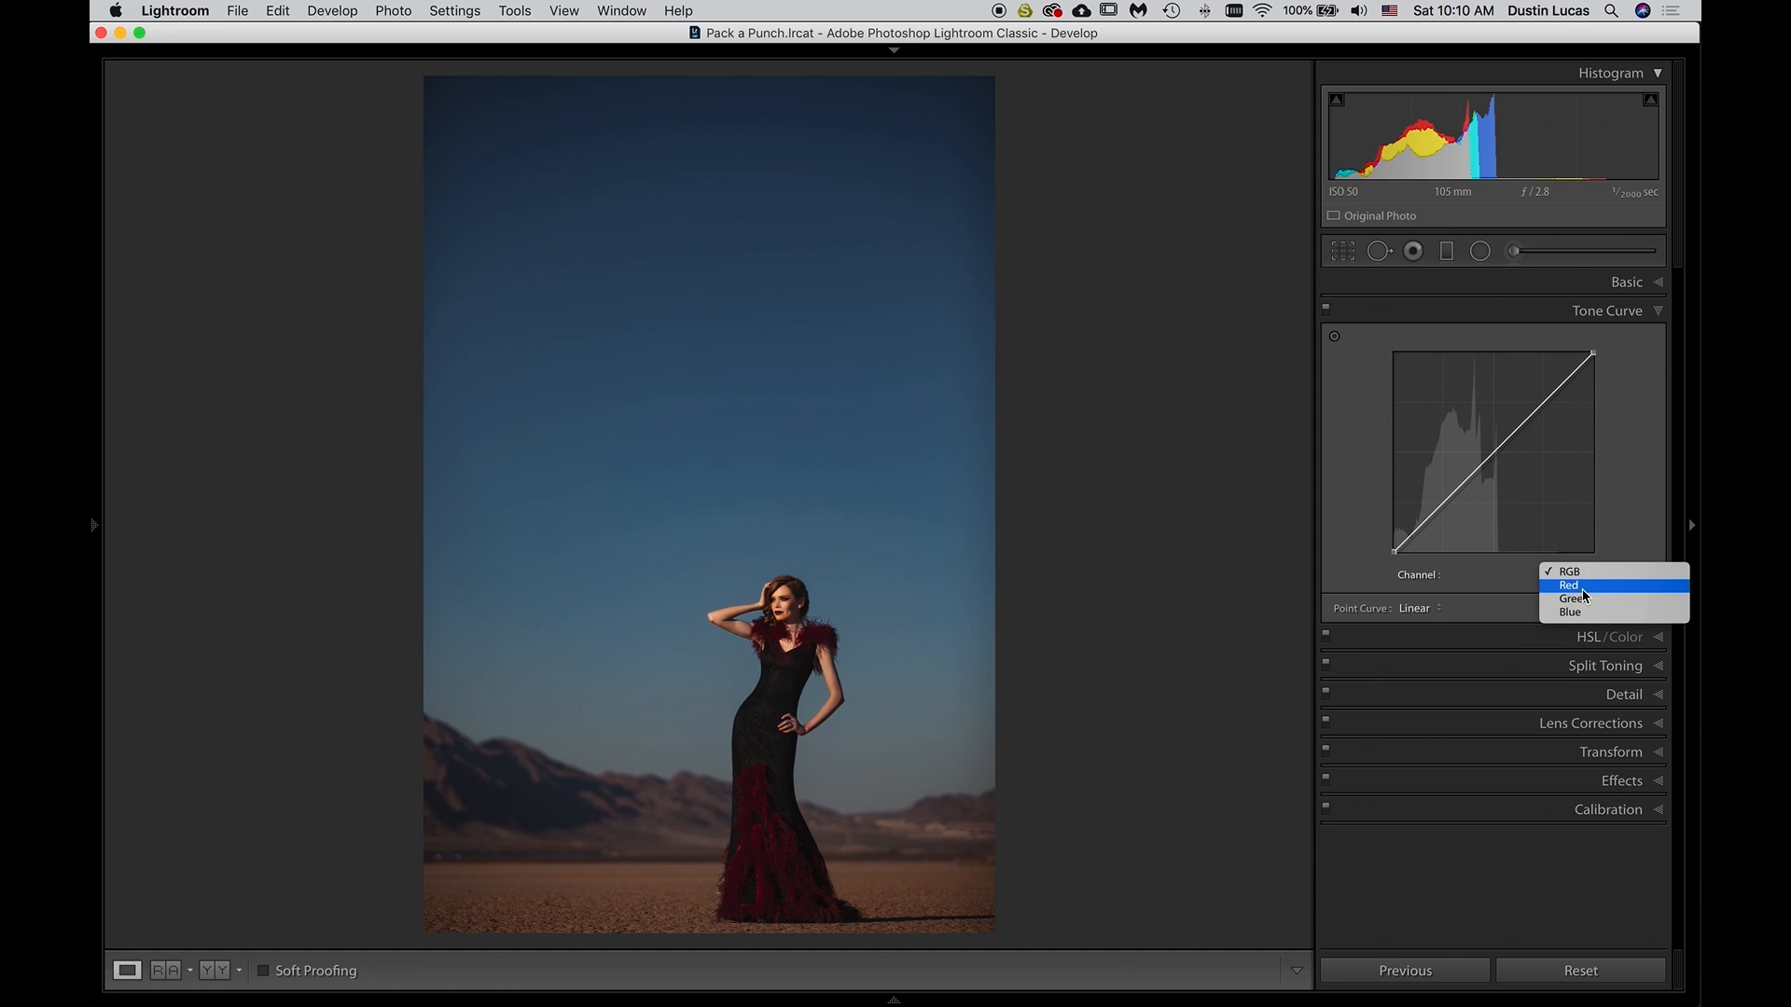
click(1582, 588)
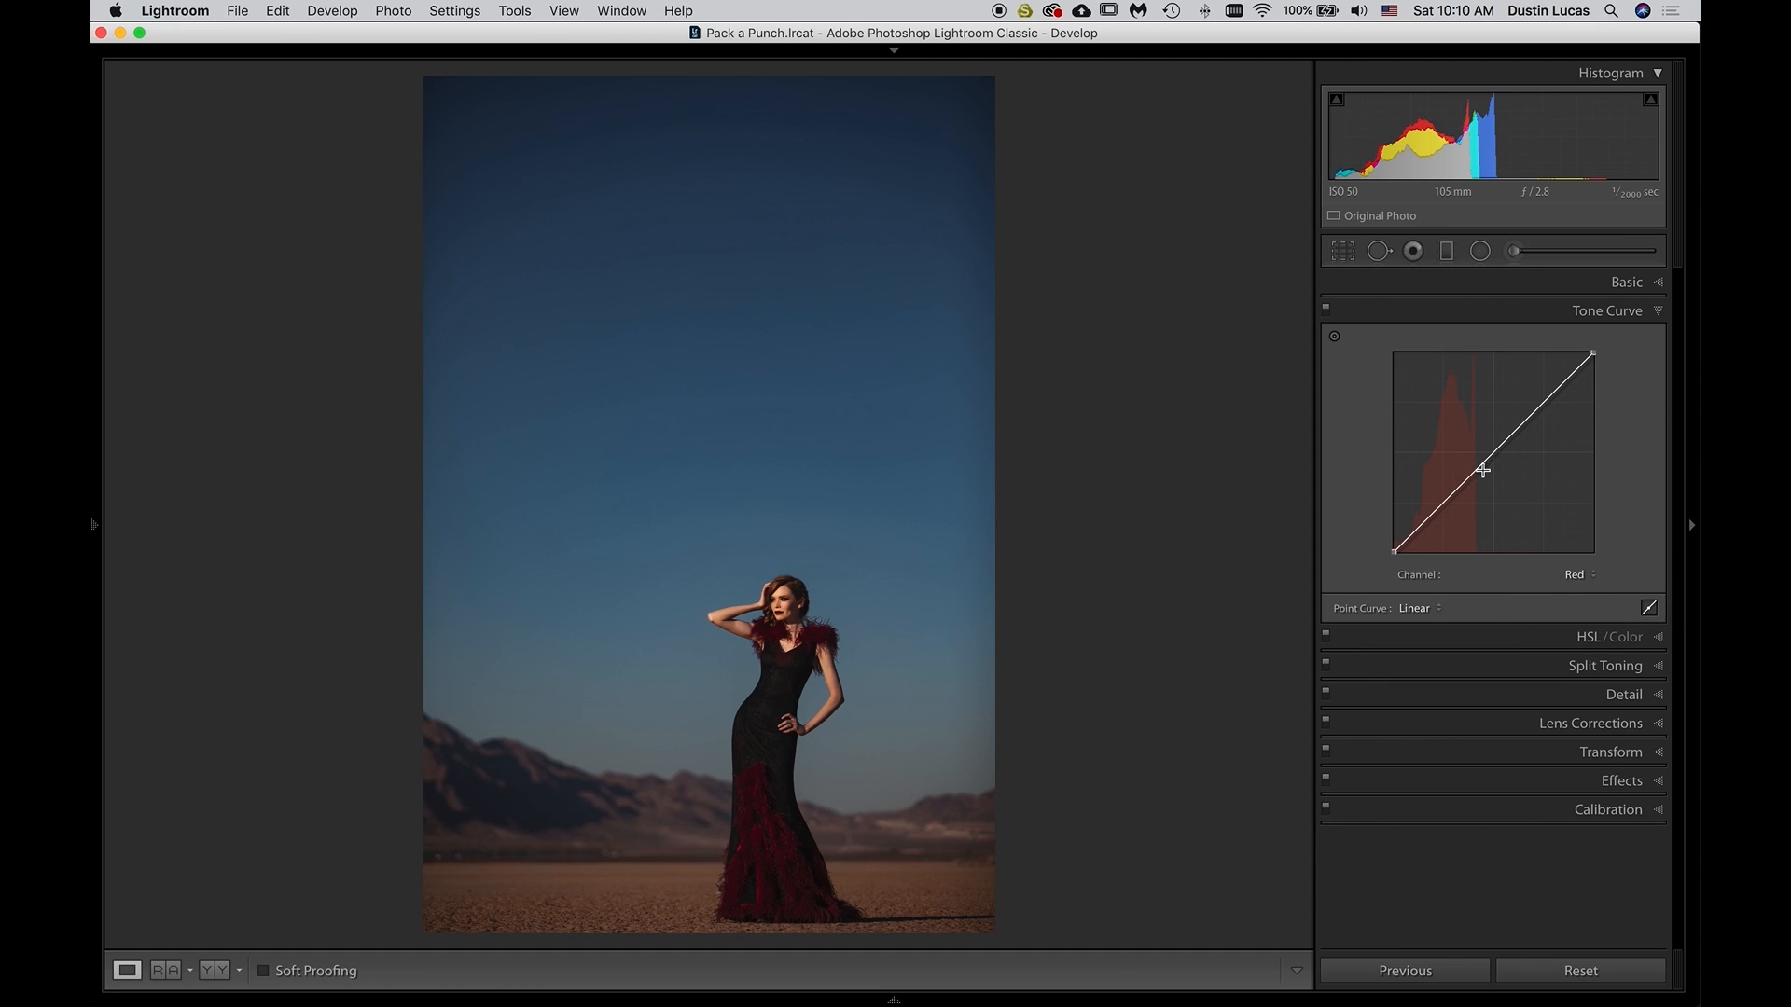
mouse_move(1493, 457)
mouse_down()
mouse_move(1473, 446)
mouse_move(1489, 438)
mouse_move(1499, 468)
mouse_up()
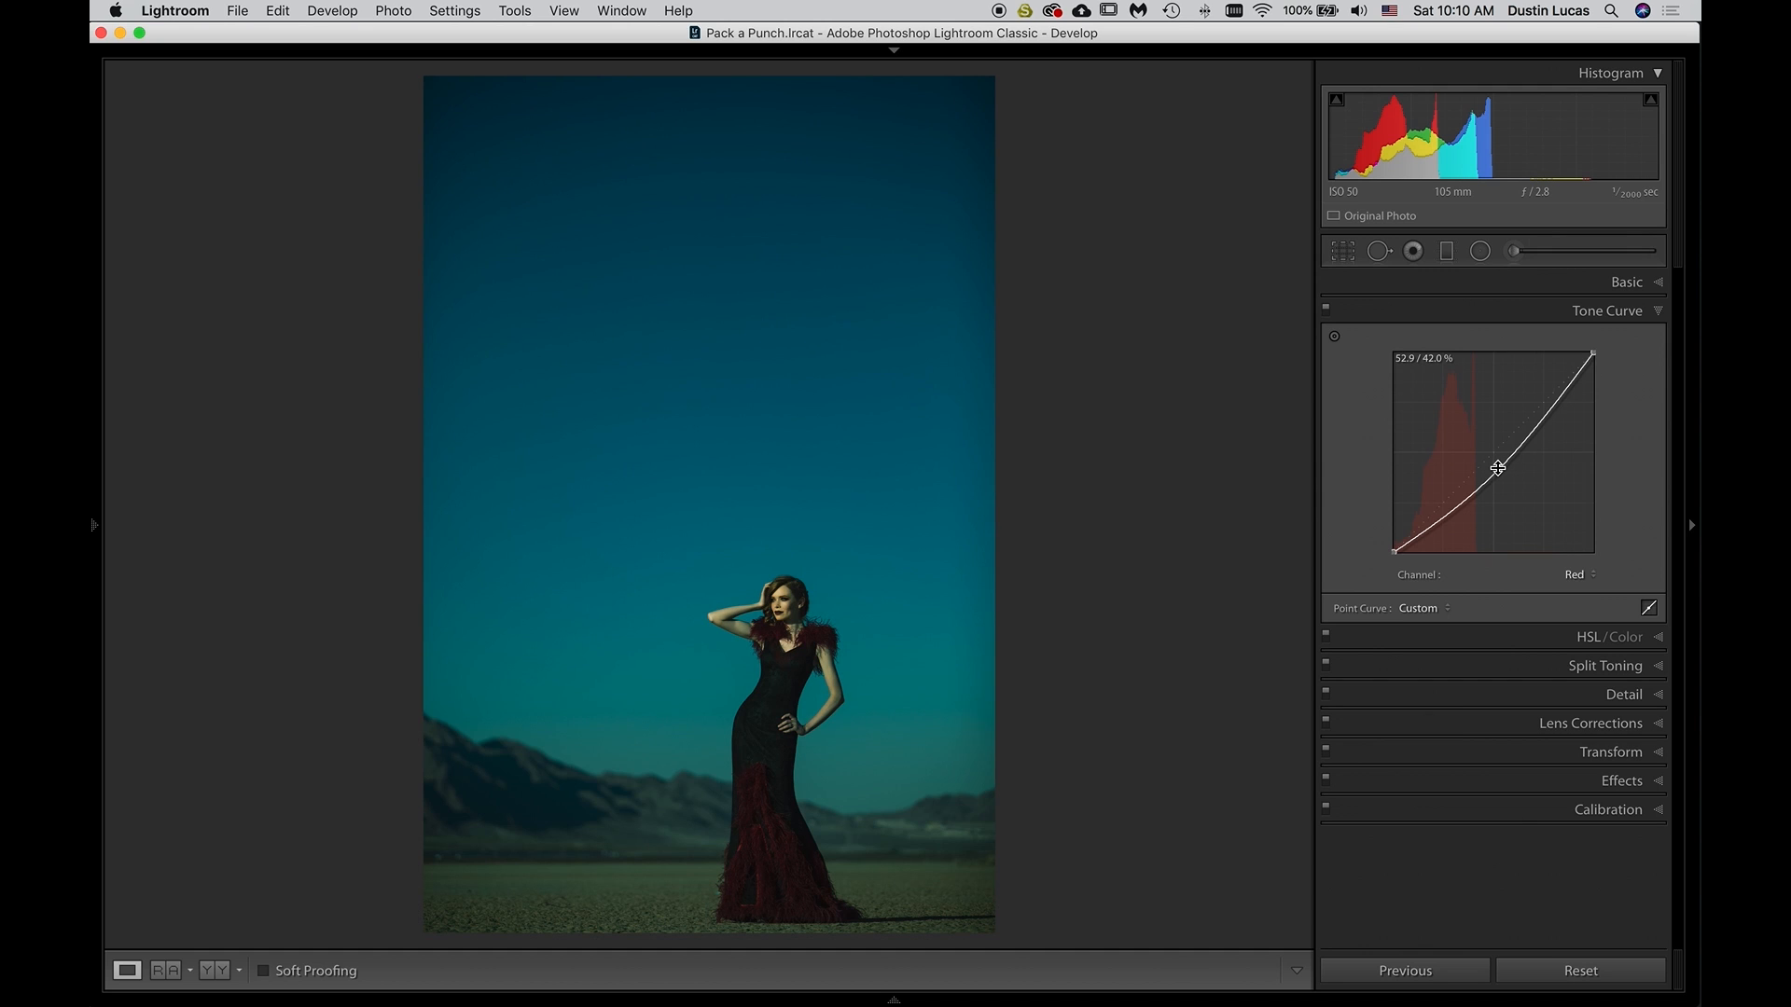
key(super+z)
Try pulling the Green channel's curve midpoint down to 57.6 / 34.9%, and undo the change
click(1573, 575)
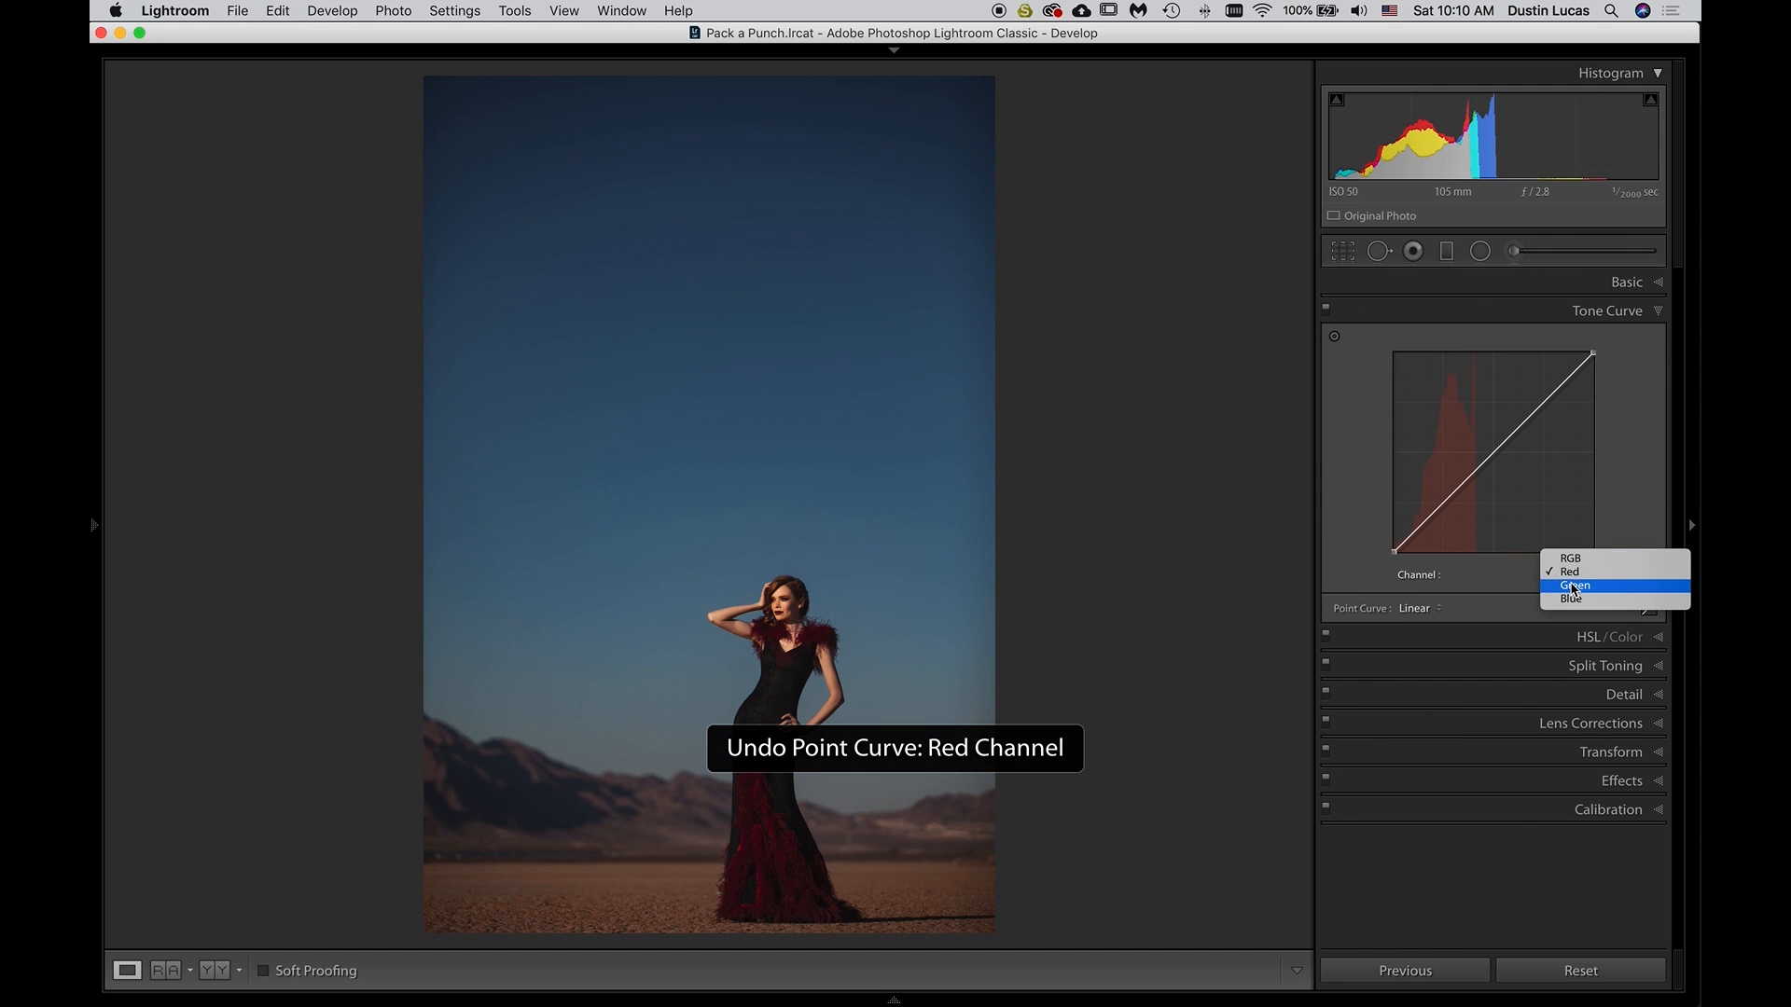
click(1573, 586)
mouse_move(1495, 451)
mouse_down()
mouse_move(1490, 466)
mouse_move(1487, 436)
mouse_move(1508, 482)
mouse_up()
key(super+z)
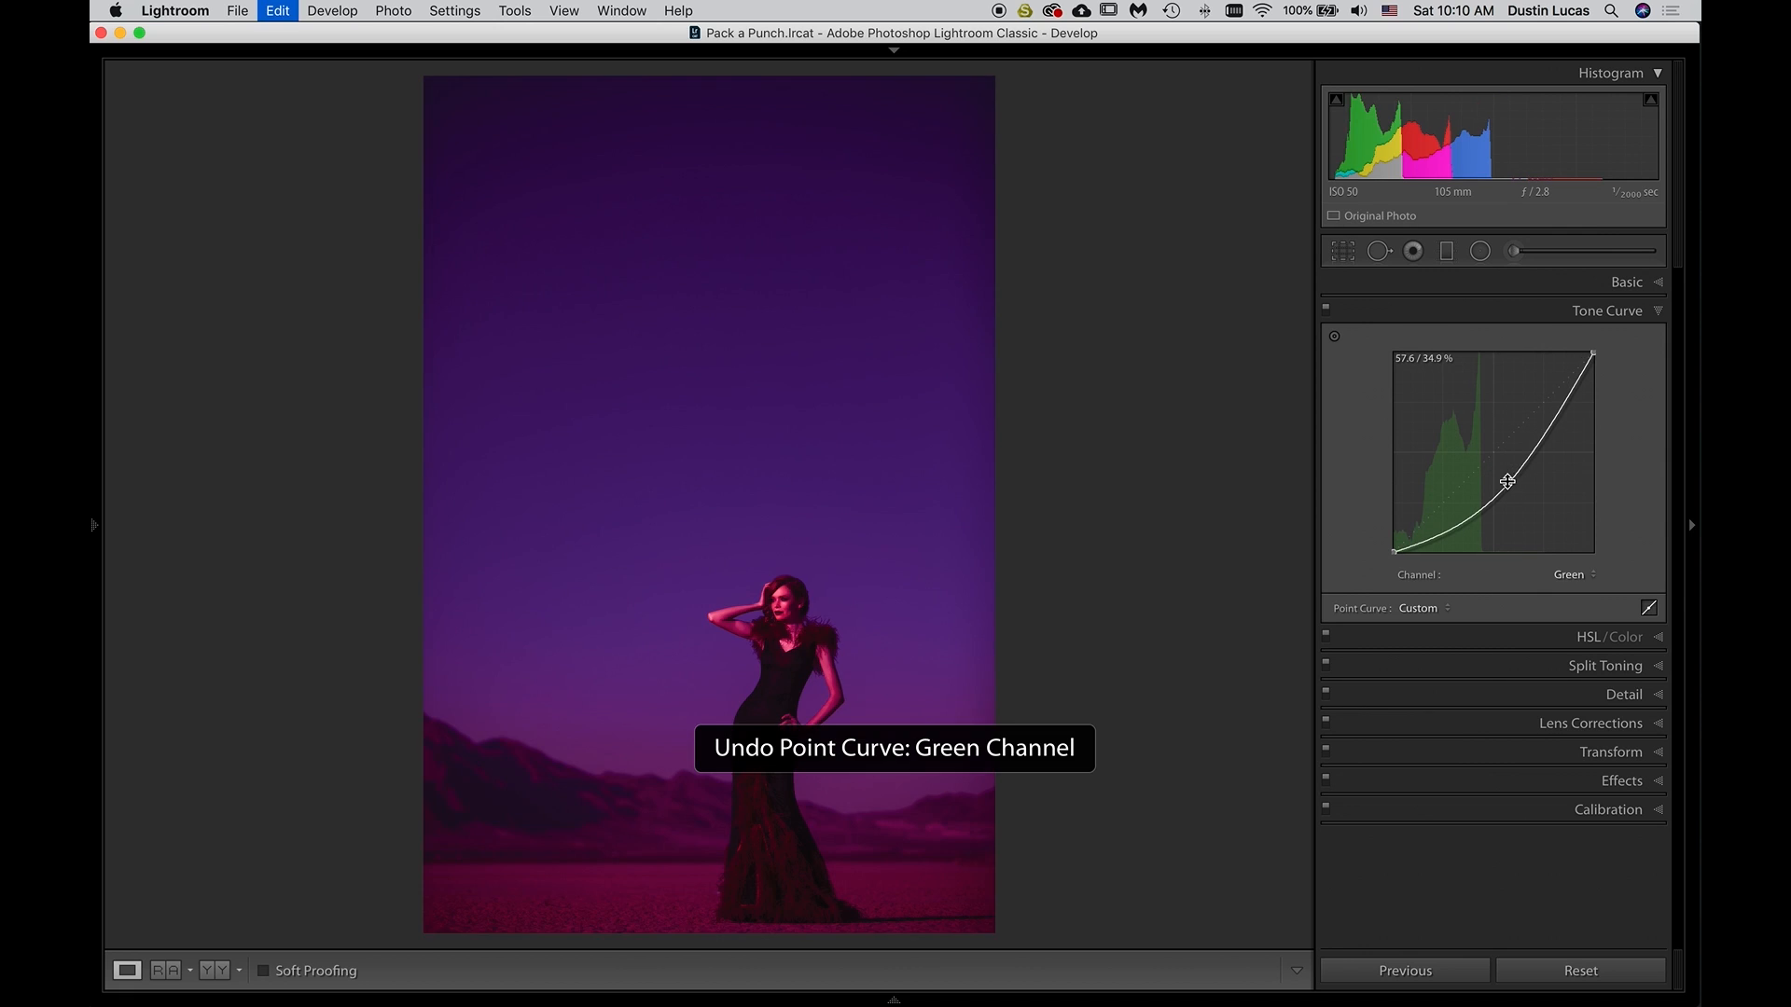
On the Blue channel curve, try lowering the midpoint to 51.4 / 34.9% and undo that, and raise the black point to 4.3%
click(1571, 575)
click(1570, 594)
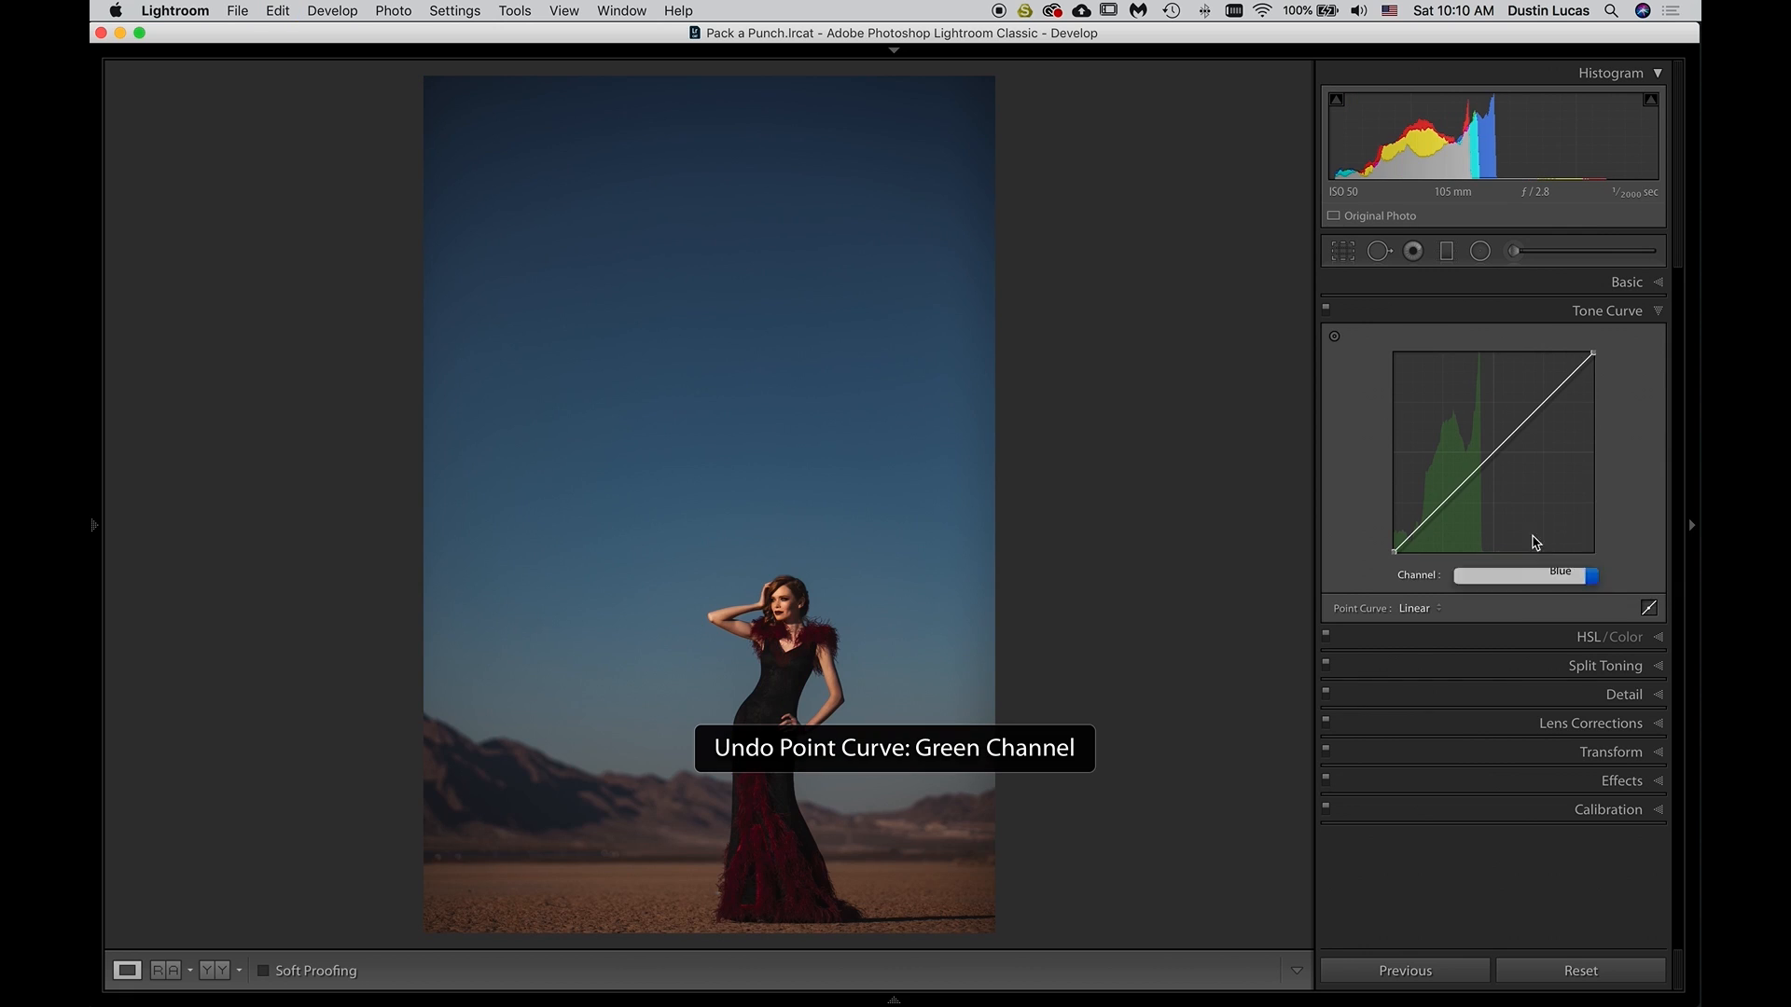
mouse_move(1489, 453)
mouse_down()
mouse_move(1486, 431)
mouse_move(1496, 483)
mouse_up()
key(super+z)
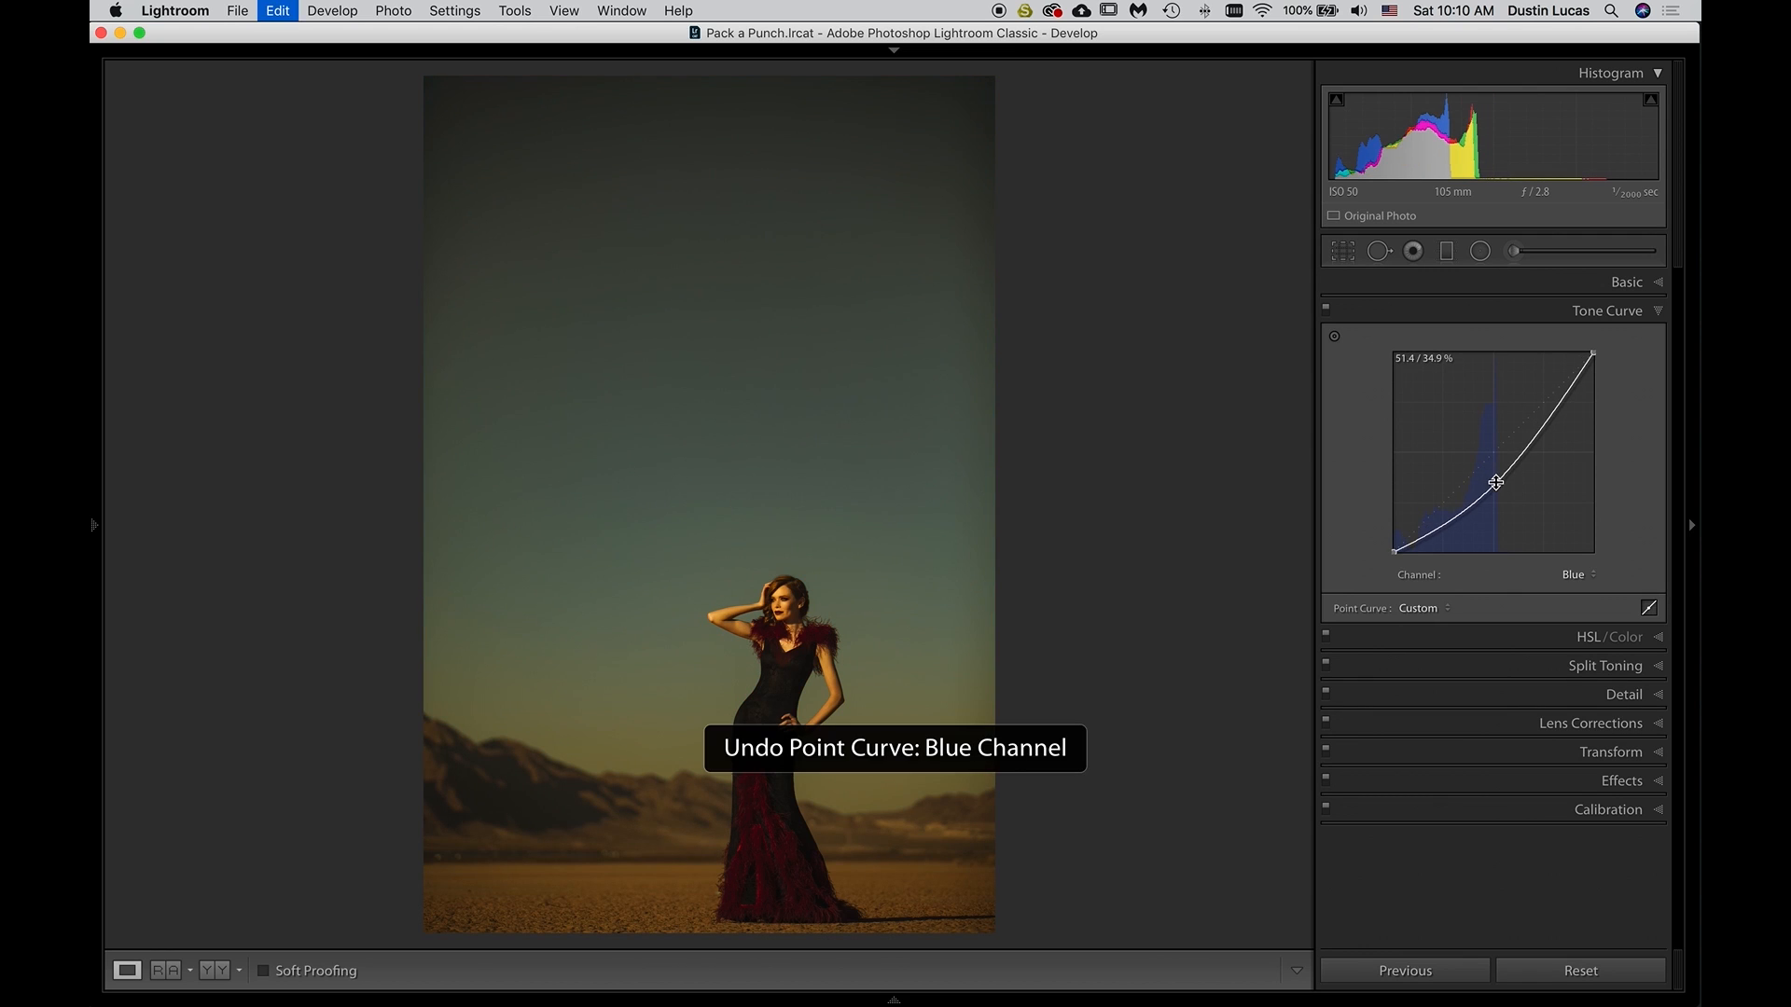
drag(1395, 553, 1384, 551)
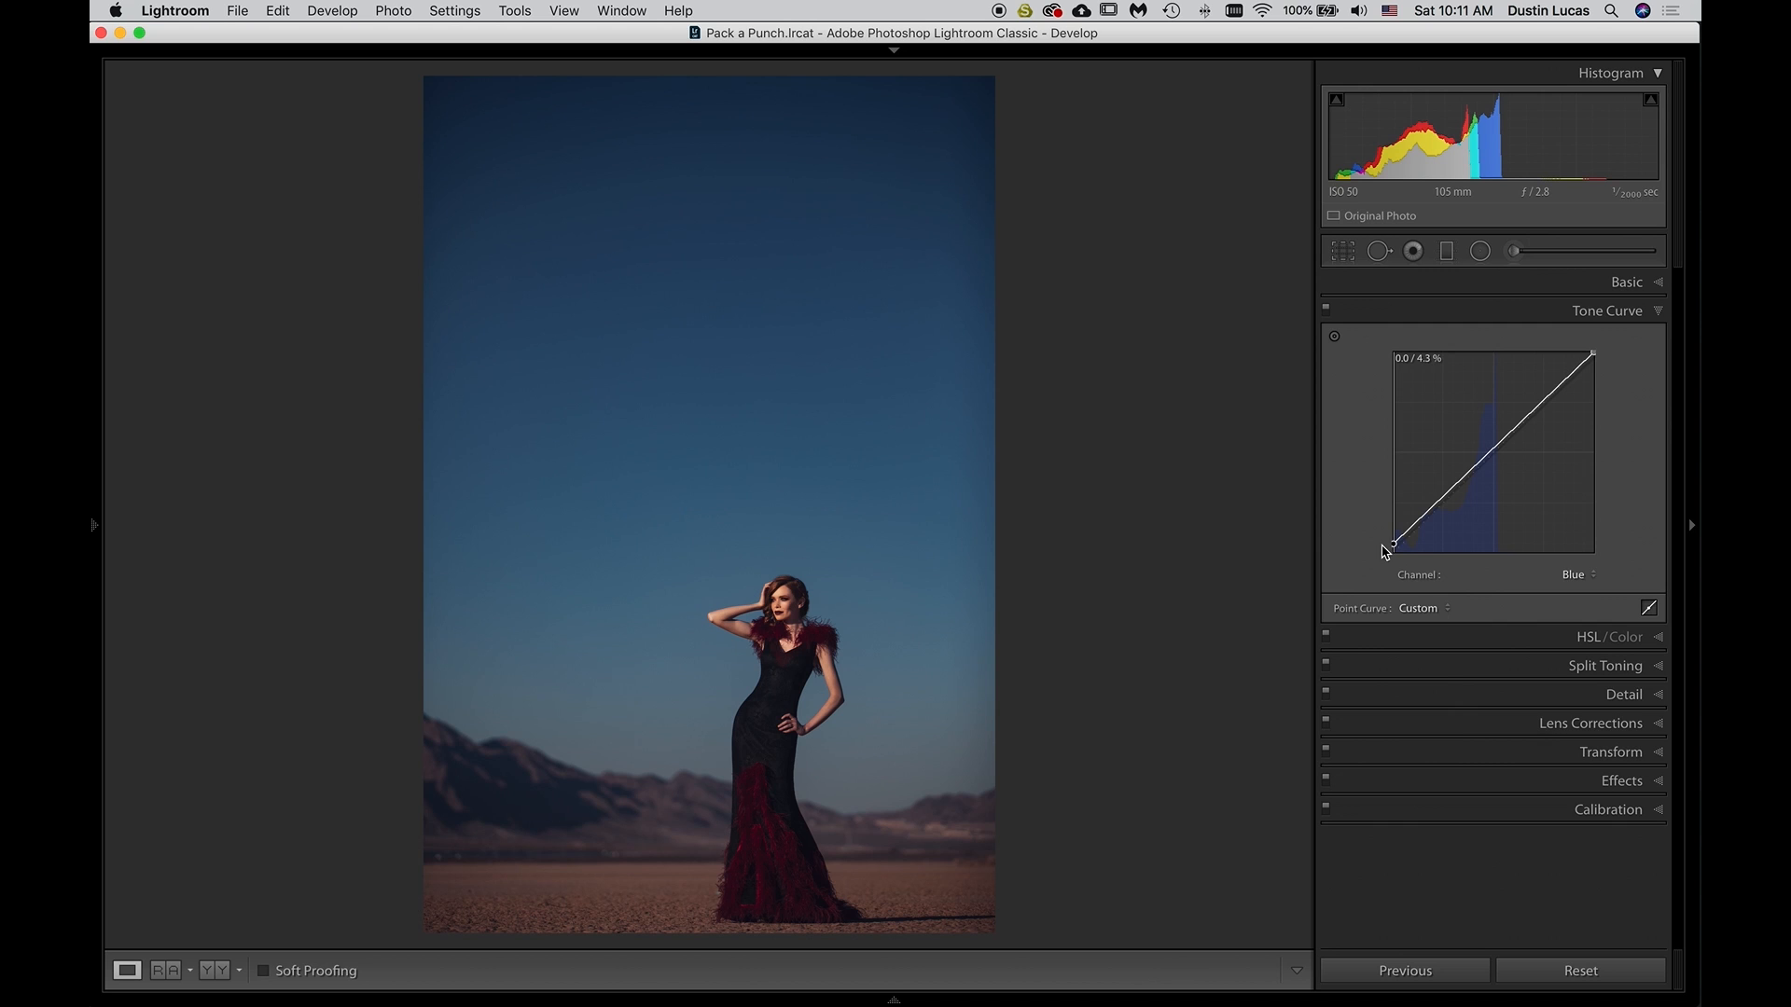
click(780, 601)
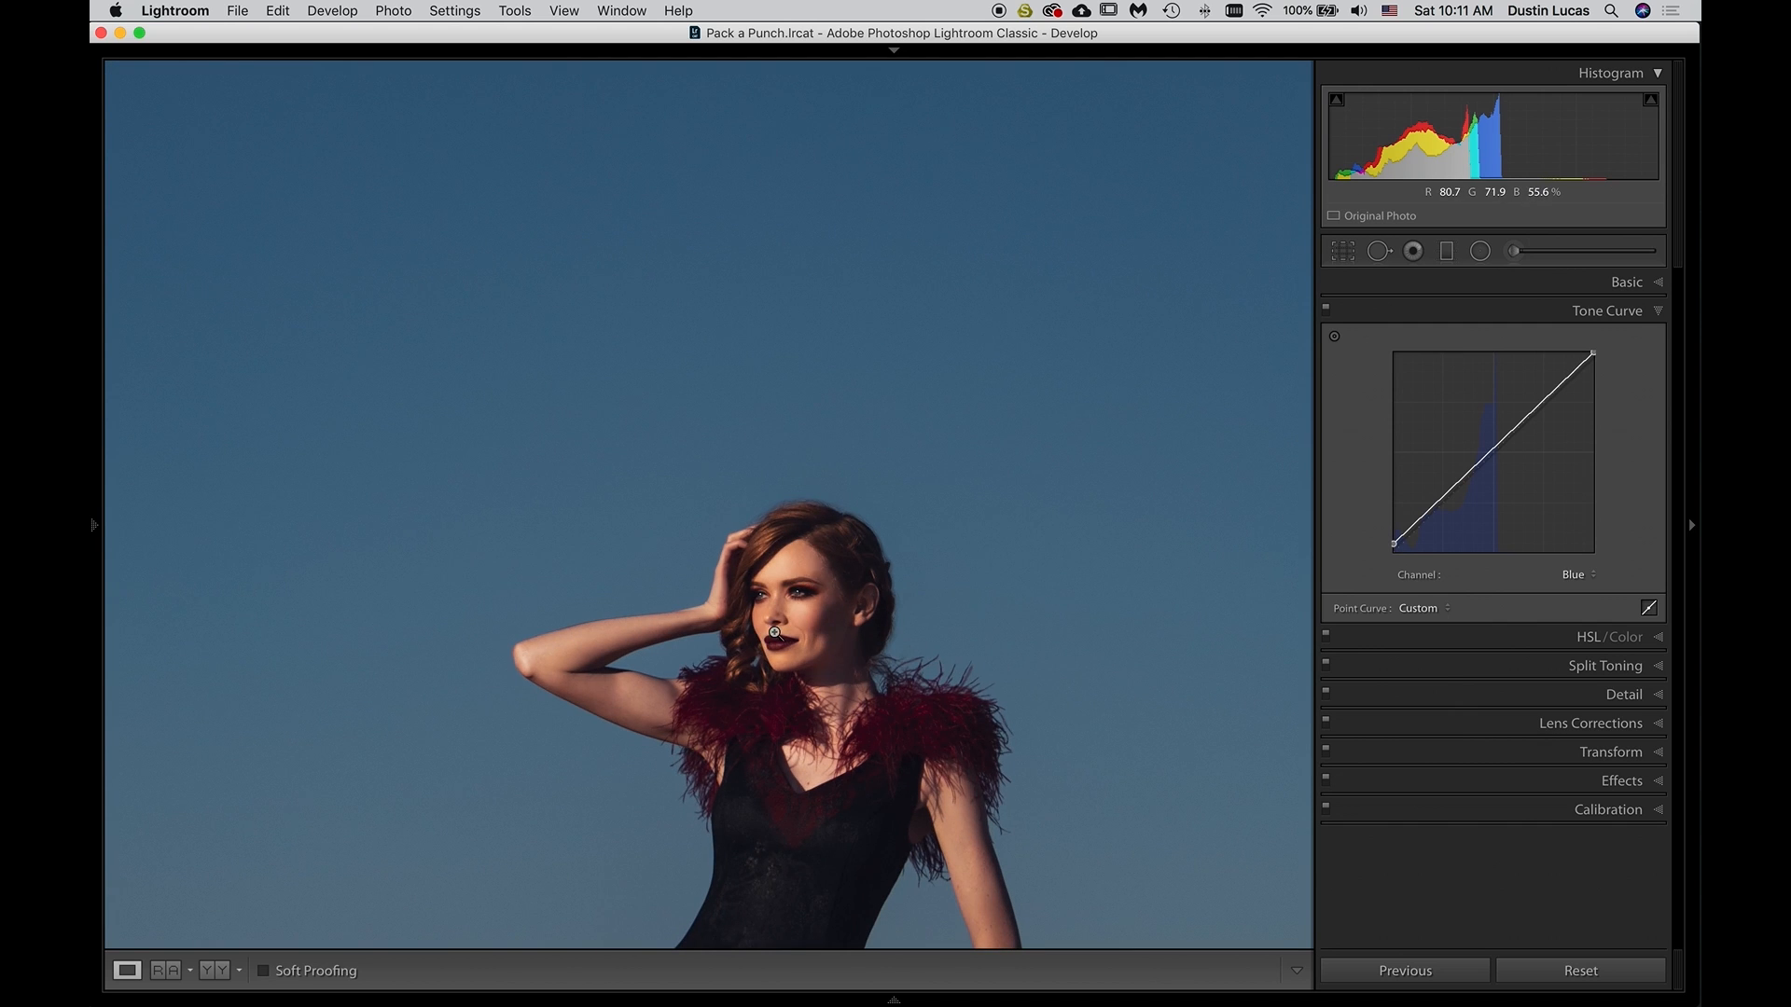
click(774, 632)
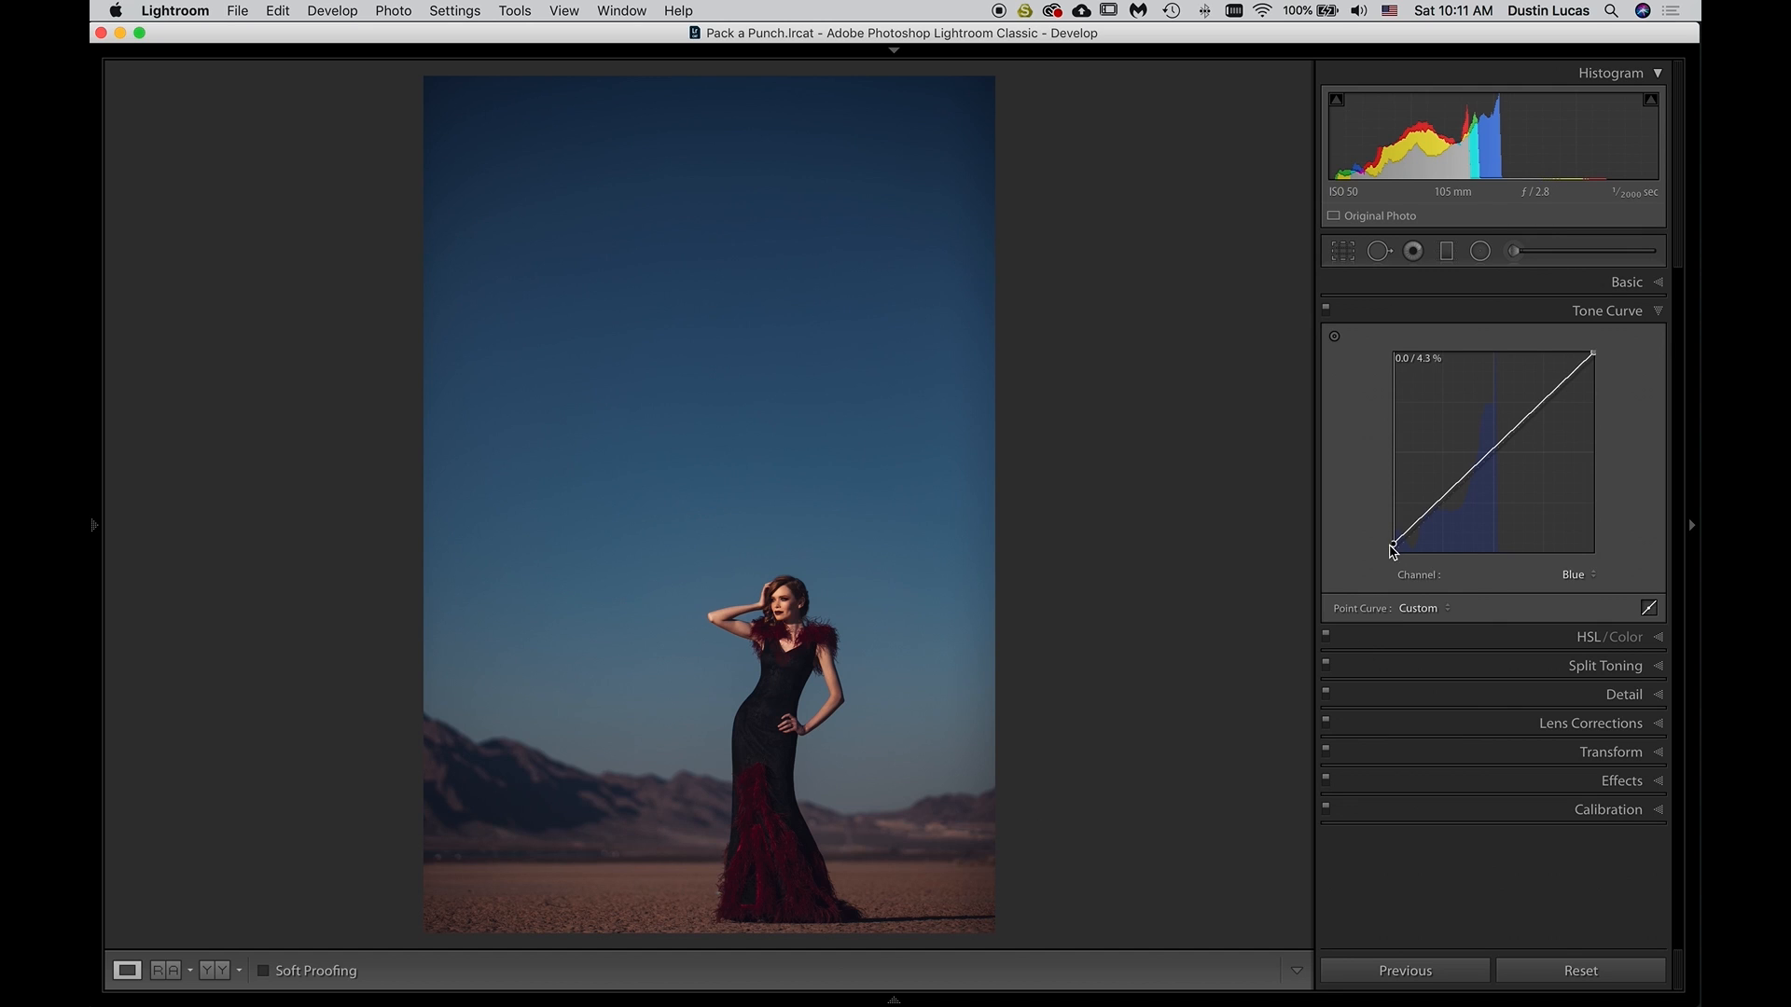
Add a slightly lowered midpoint to the Blue curve and compare the mountains with the Tone Curve off and on
drag(1493, 448, 1493, 459)
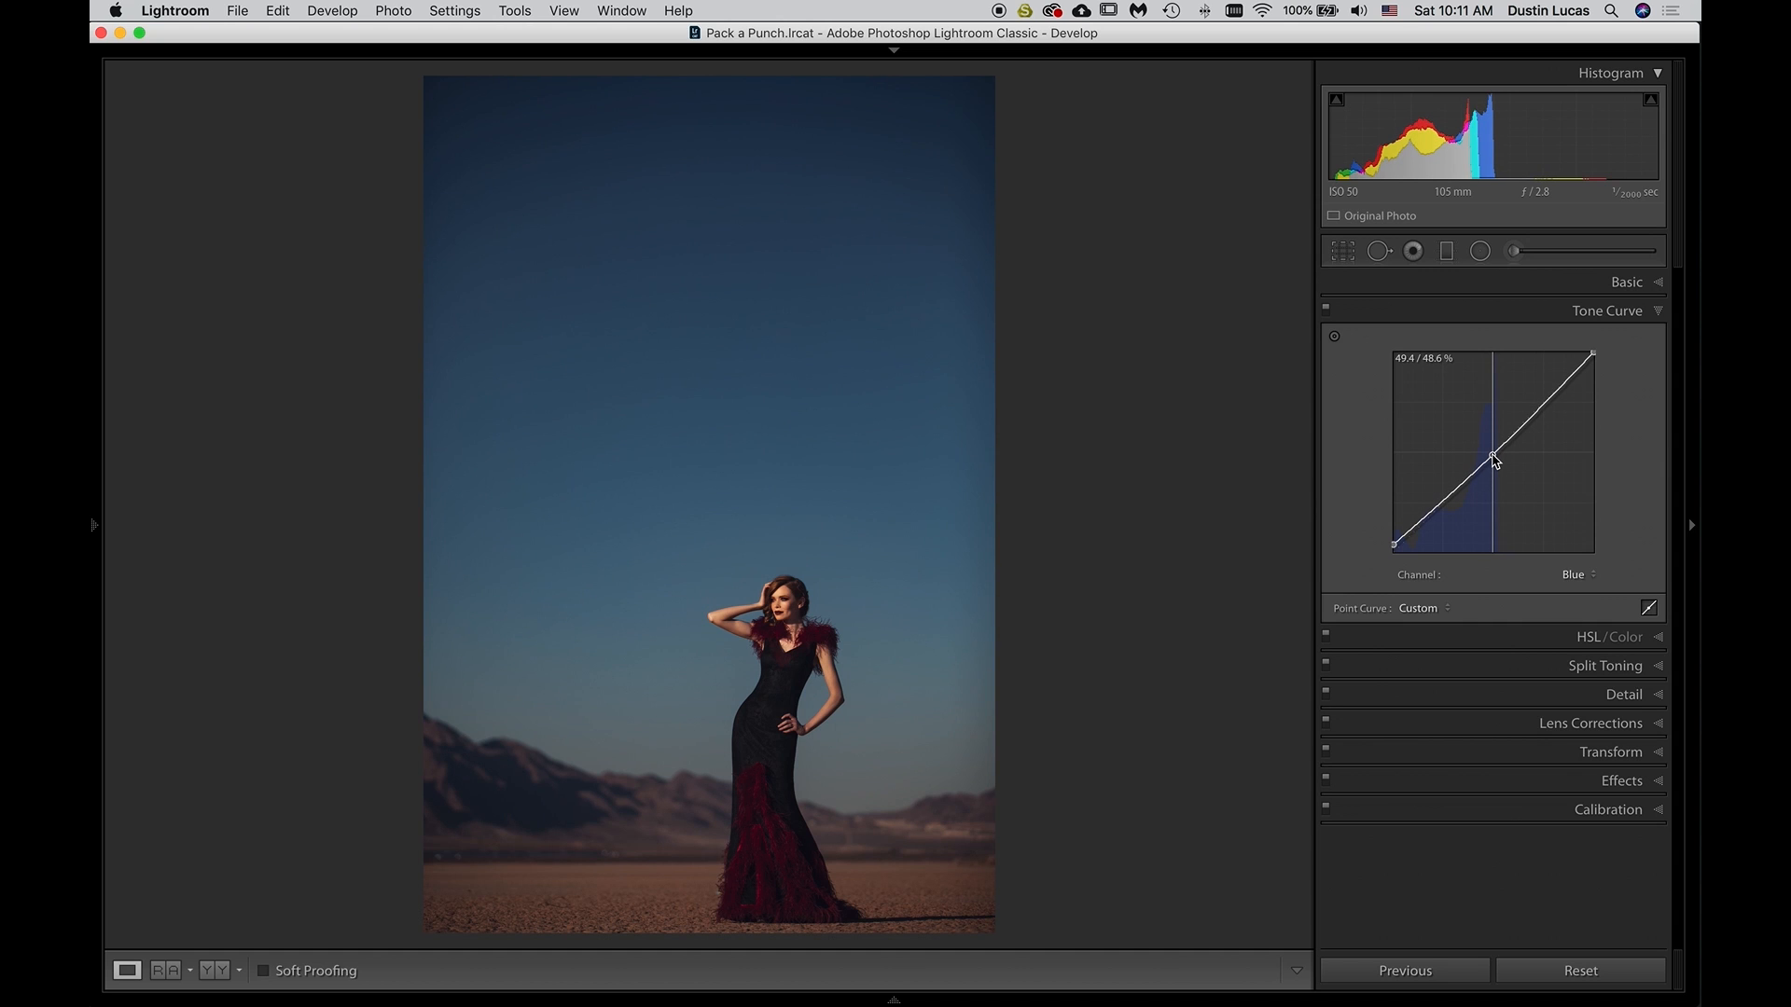
click(537, 804)
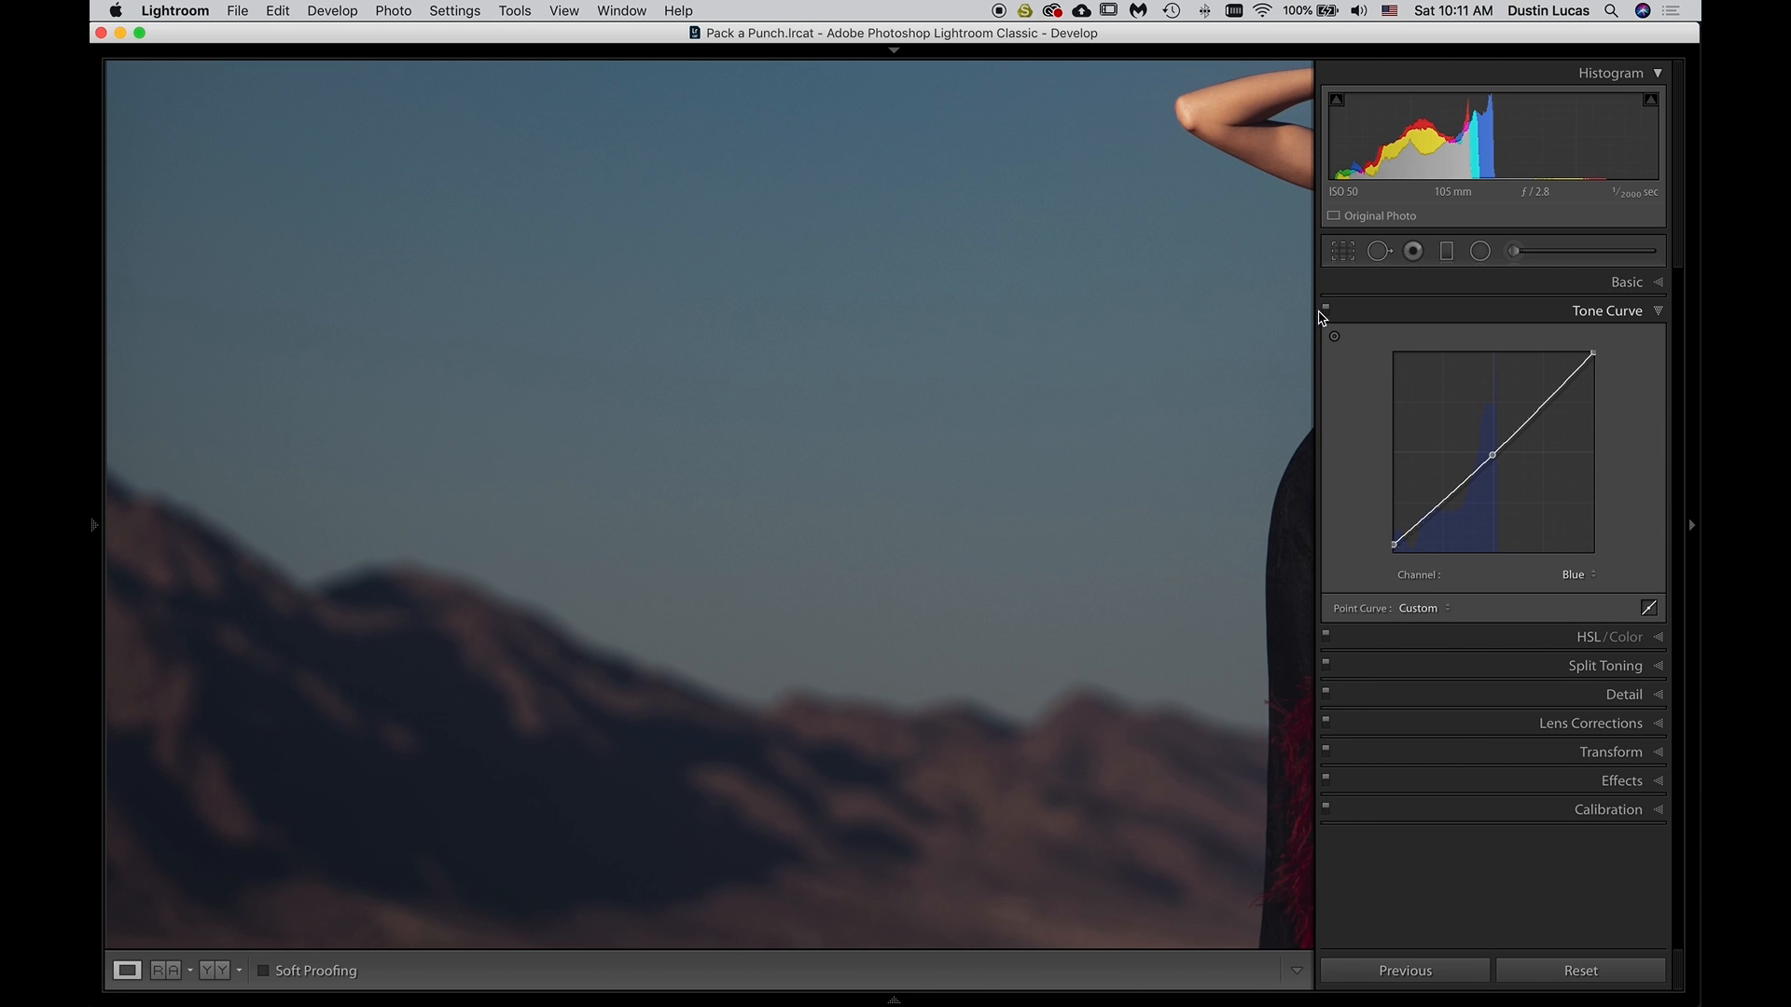
click(1326, 309)
click(1326, 309)
click(1325, 309)
click(1326, 308)
click(1049, 841)
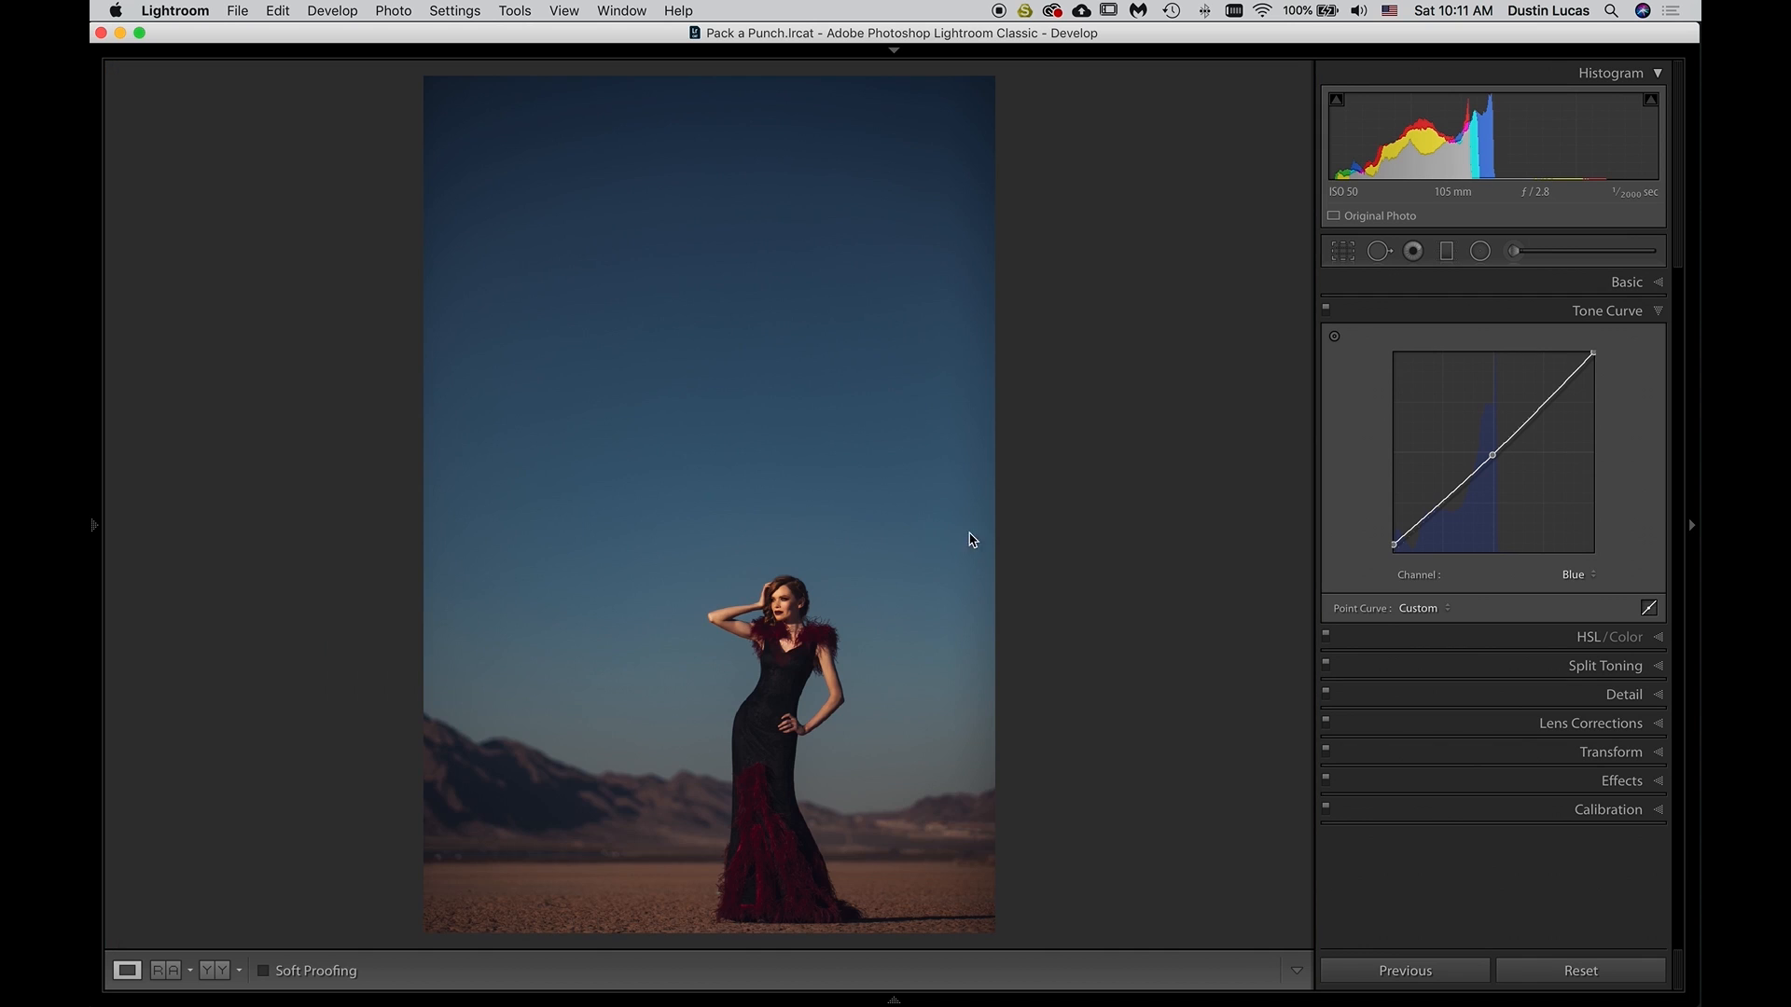
Fine-tune the Blue curve's midpoint while viewing the model up close, and try a lowered white point before restoring it
click(771, 638)
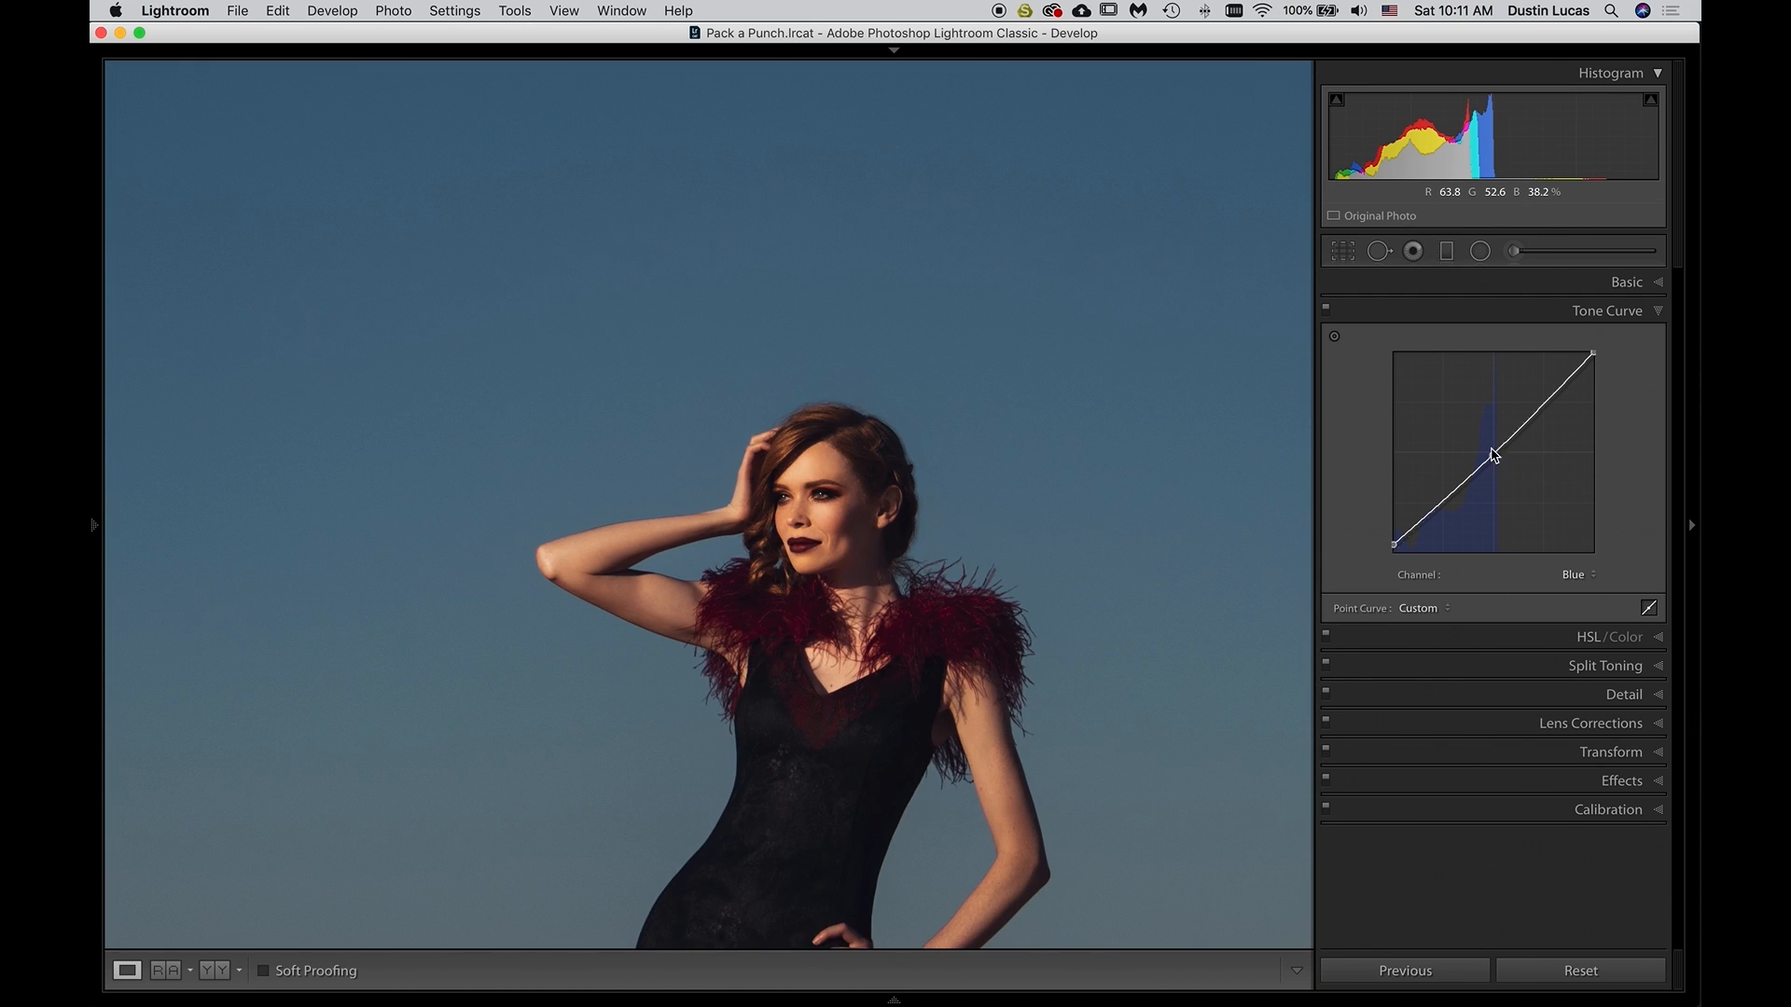
drag(1494, 460, 1491, 451)
drag(1594, 353, 1640, 385)
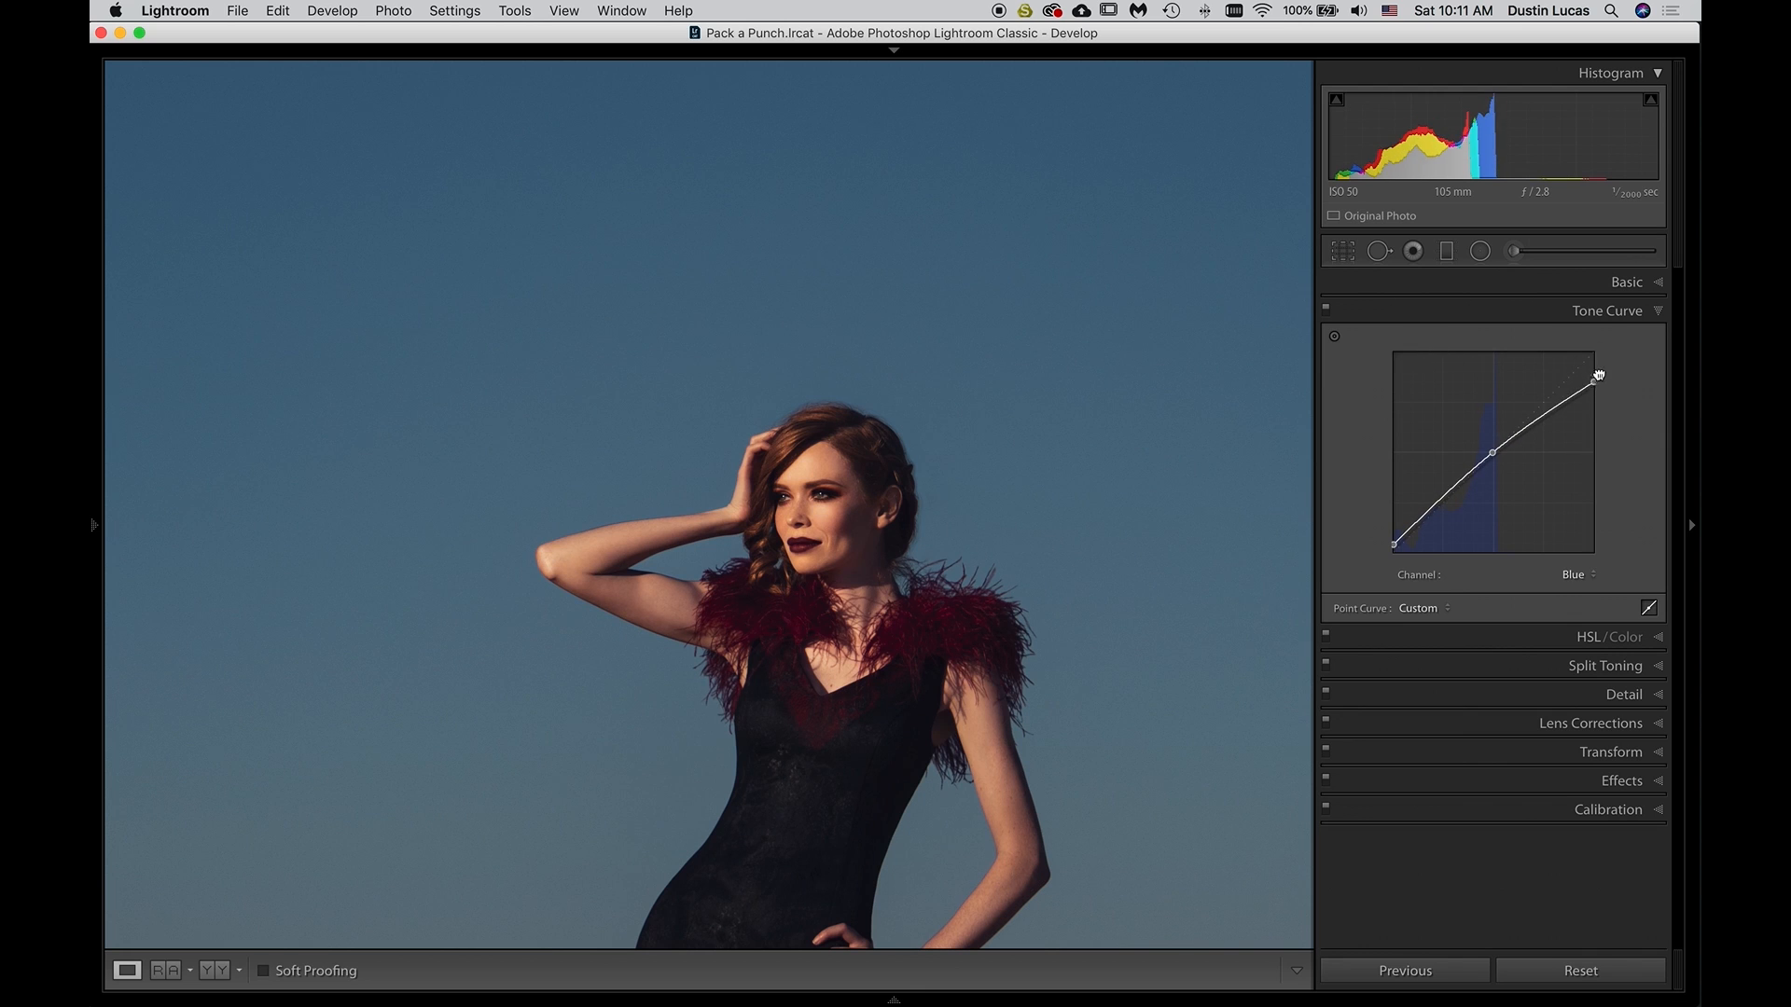
drag(1595, 373, 1597, 354)
drag(1492, 453, 1494, 454)
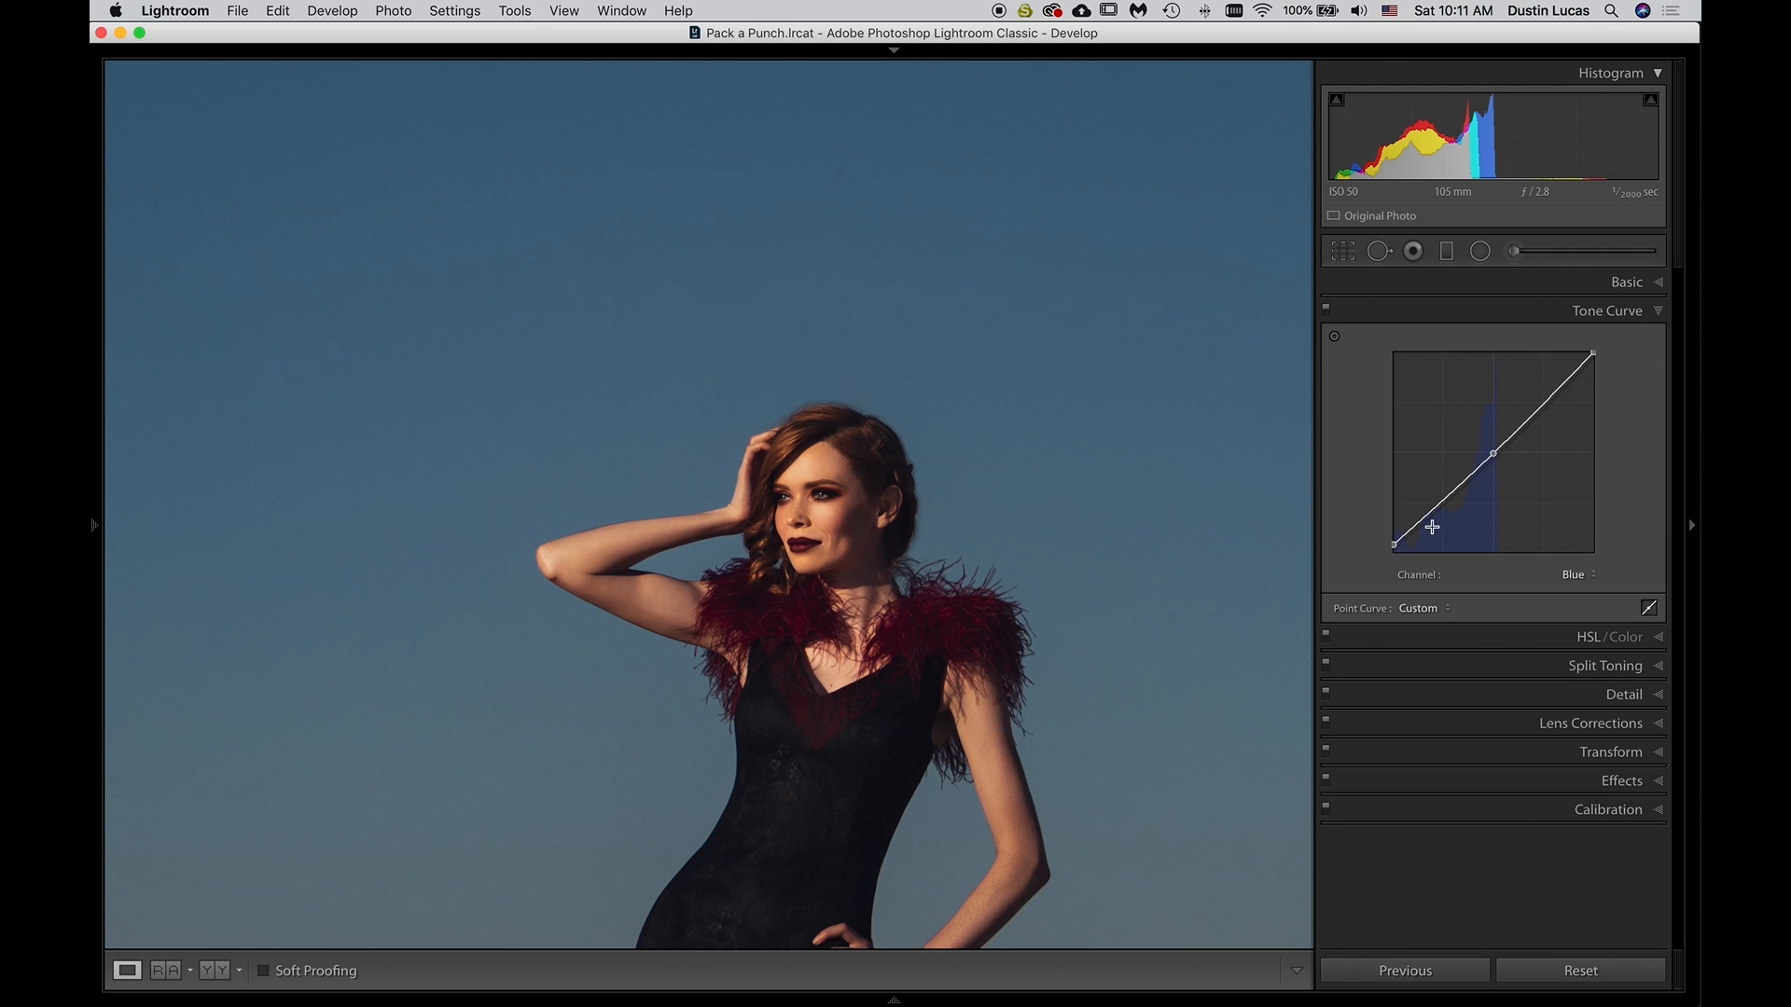
Add a slightly lowered shadow point to the Blue curve and compare the photo with the Tone Curve off and on
drag(1395, 545, 1415, 525)
click(1050, 562)
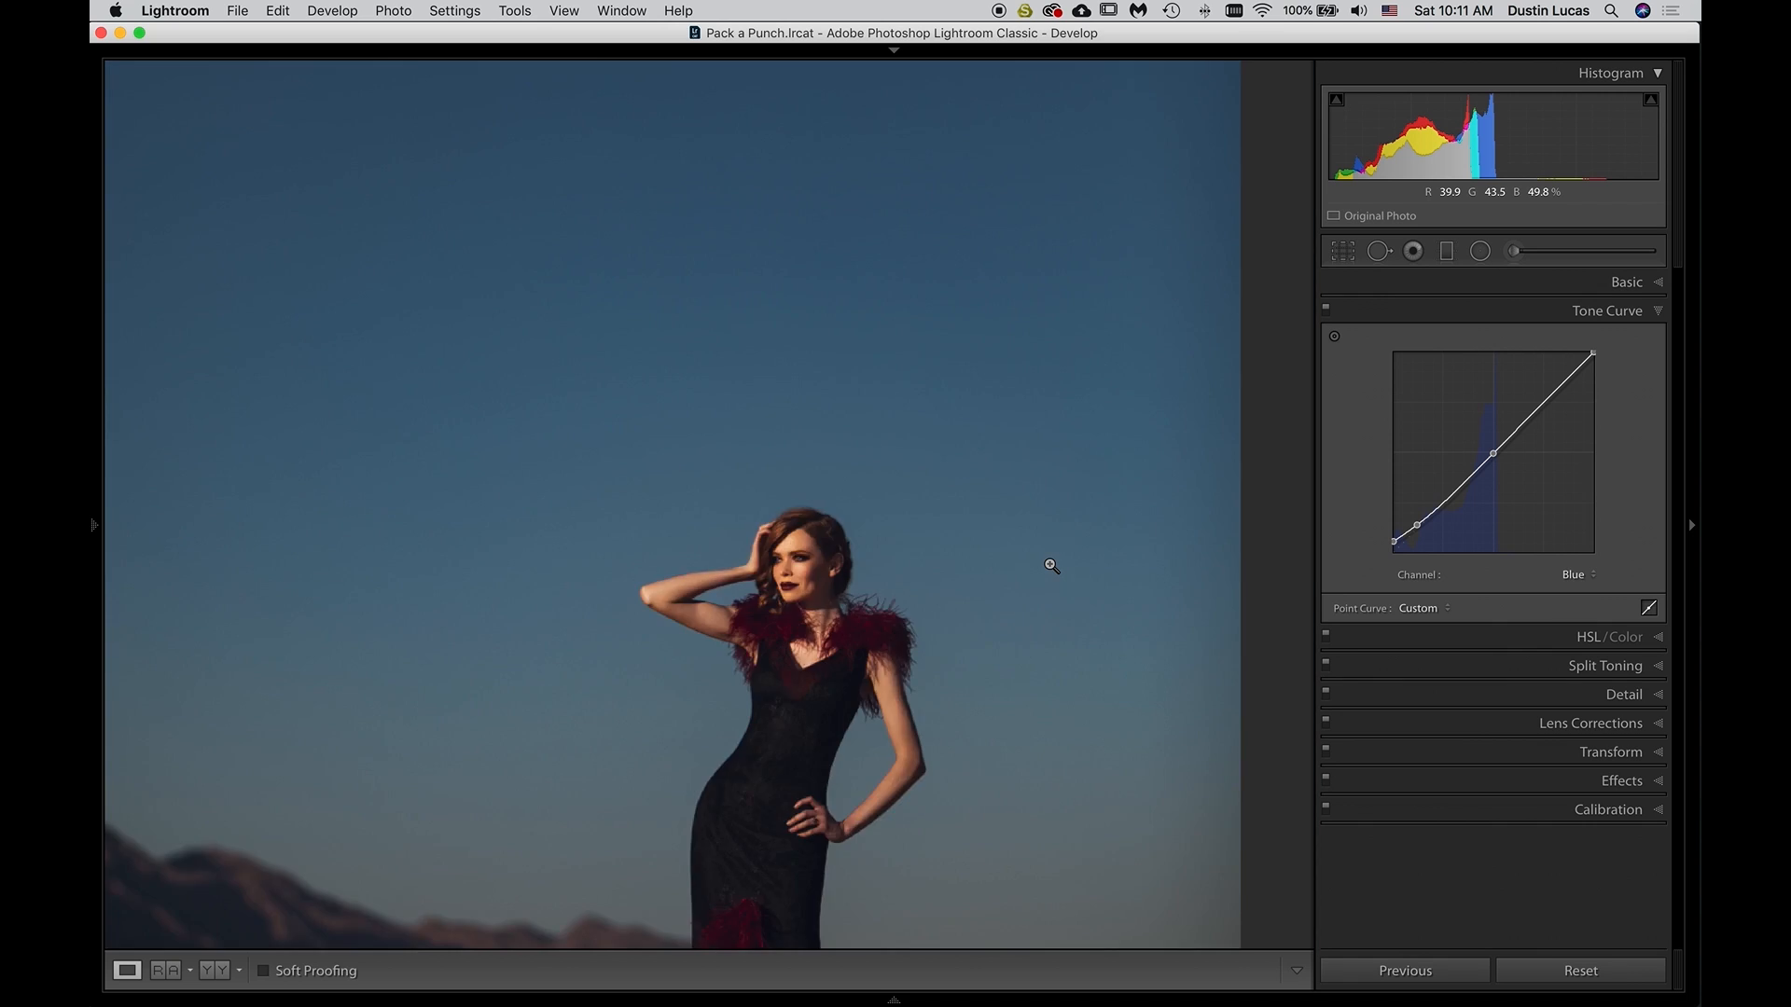
click(1327, 313)
click(1328, 313)
click(1327, 315)
click(1328, 314)
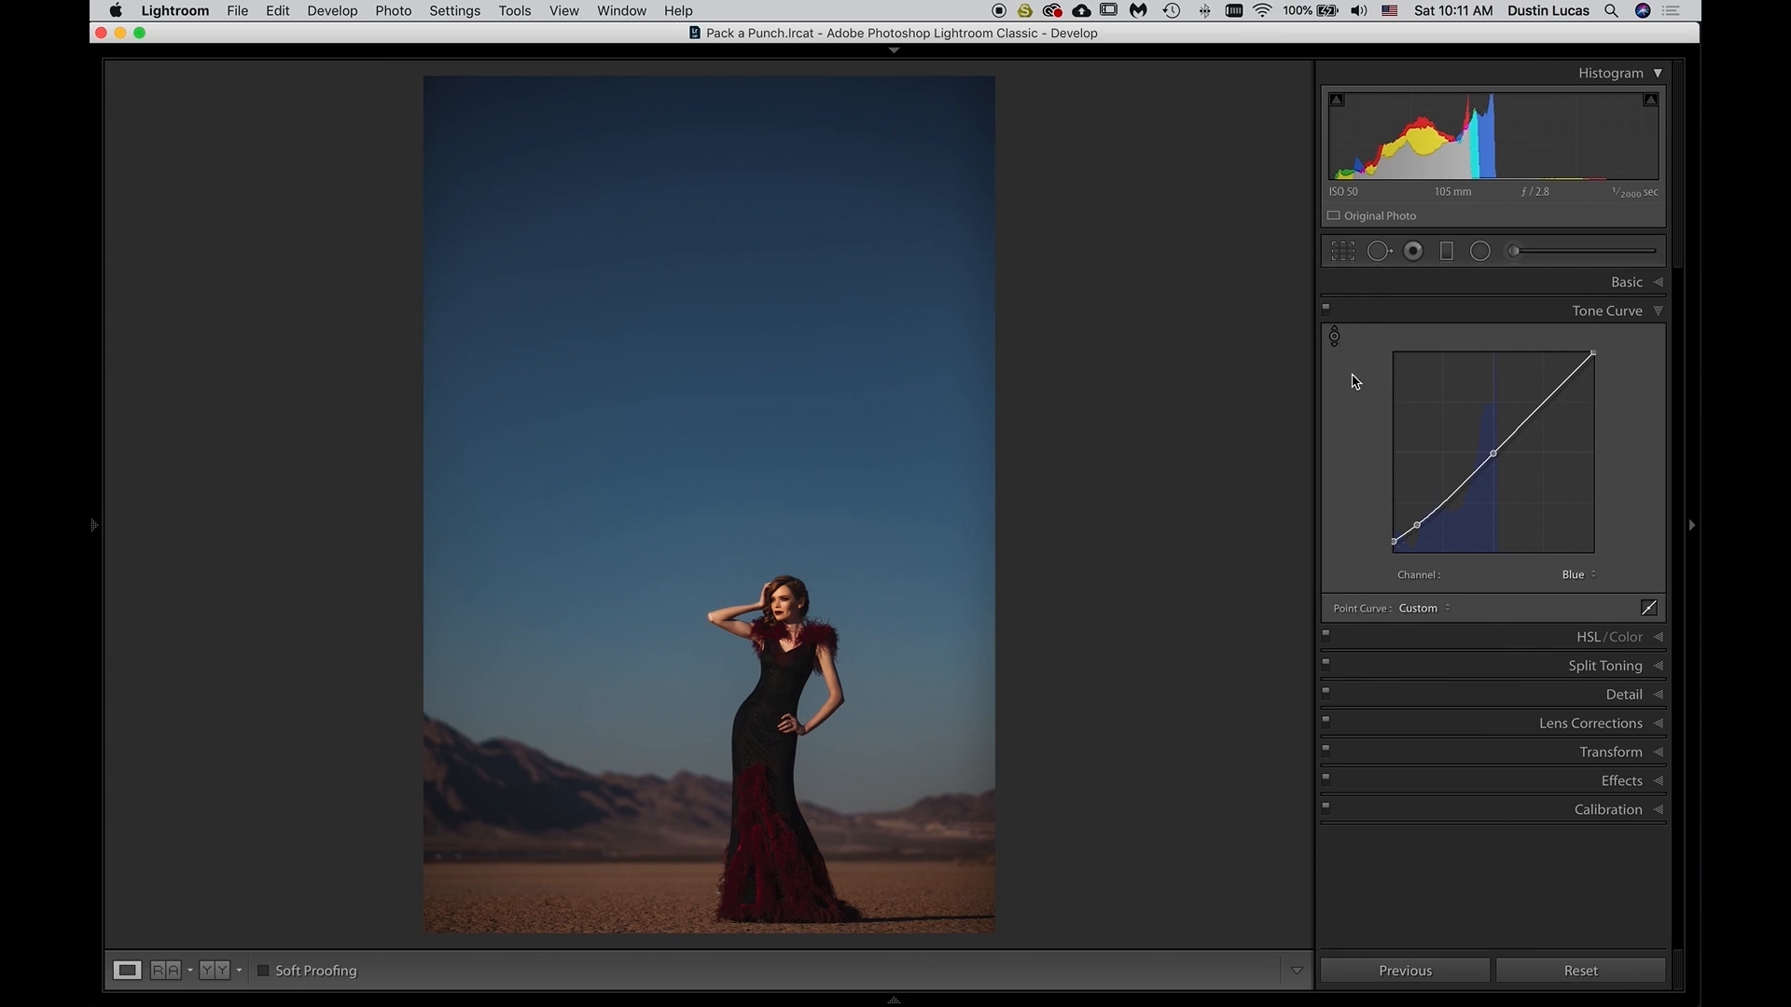
Try moving the Blue curve's shadow point down to the black point, undo that, and delete the shadow control point
drag(1417, 525, 1392, 545)
key(super+z)
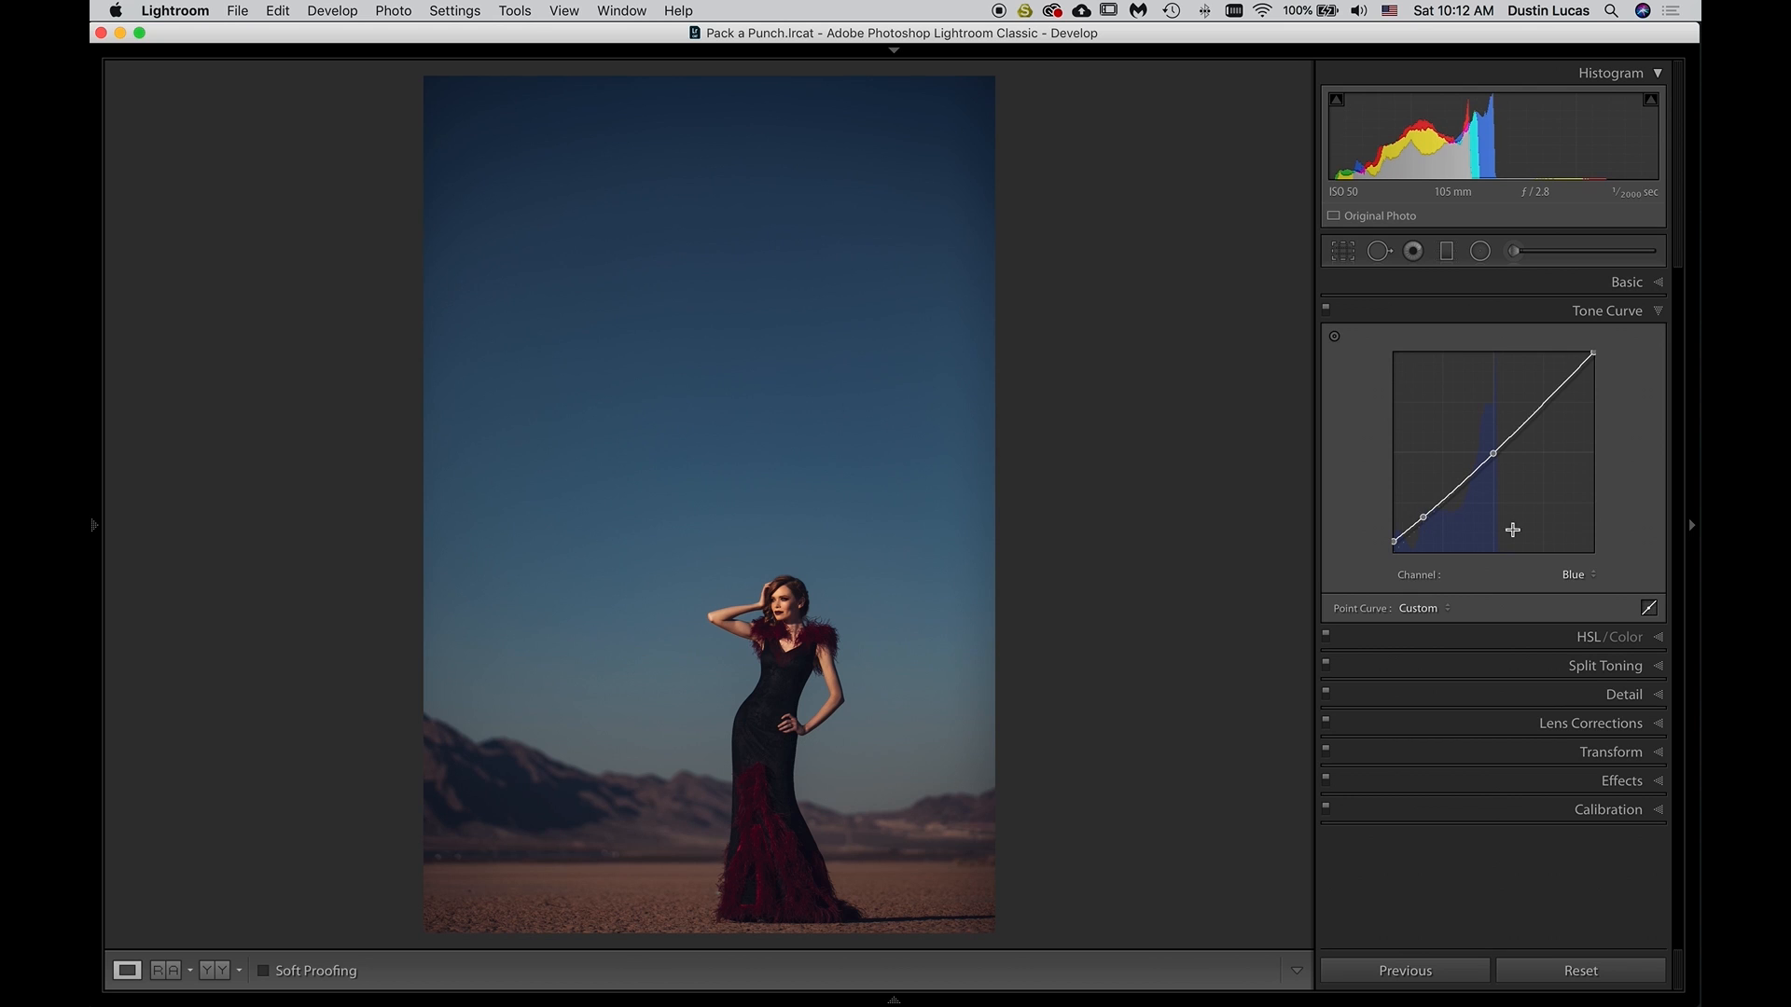
key(BackSpace)
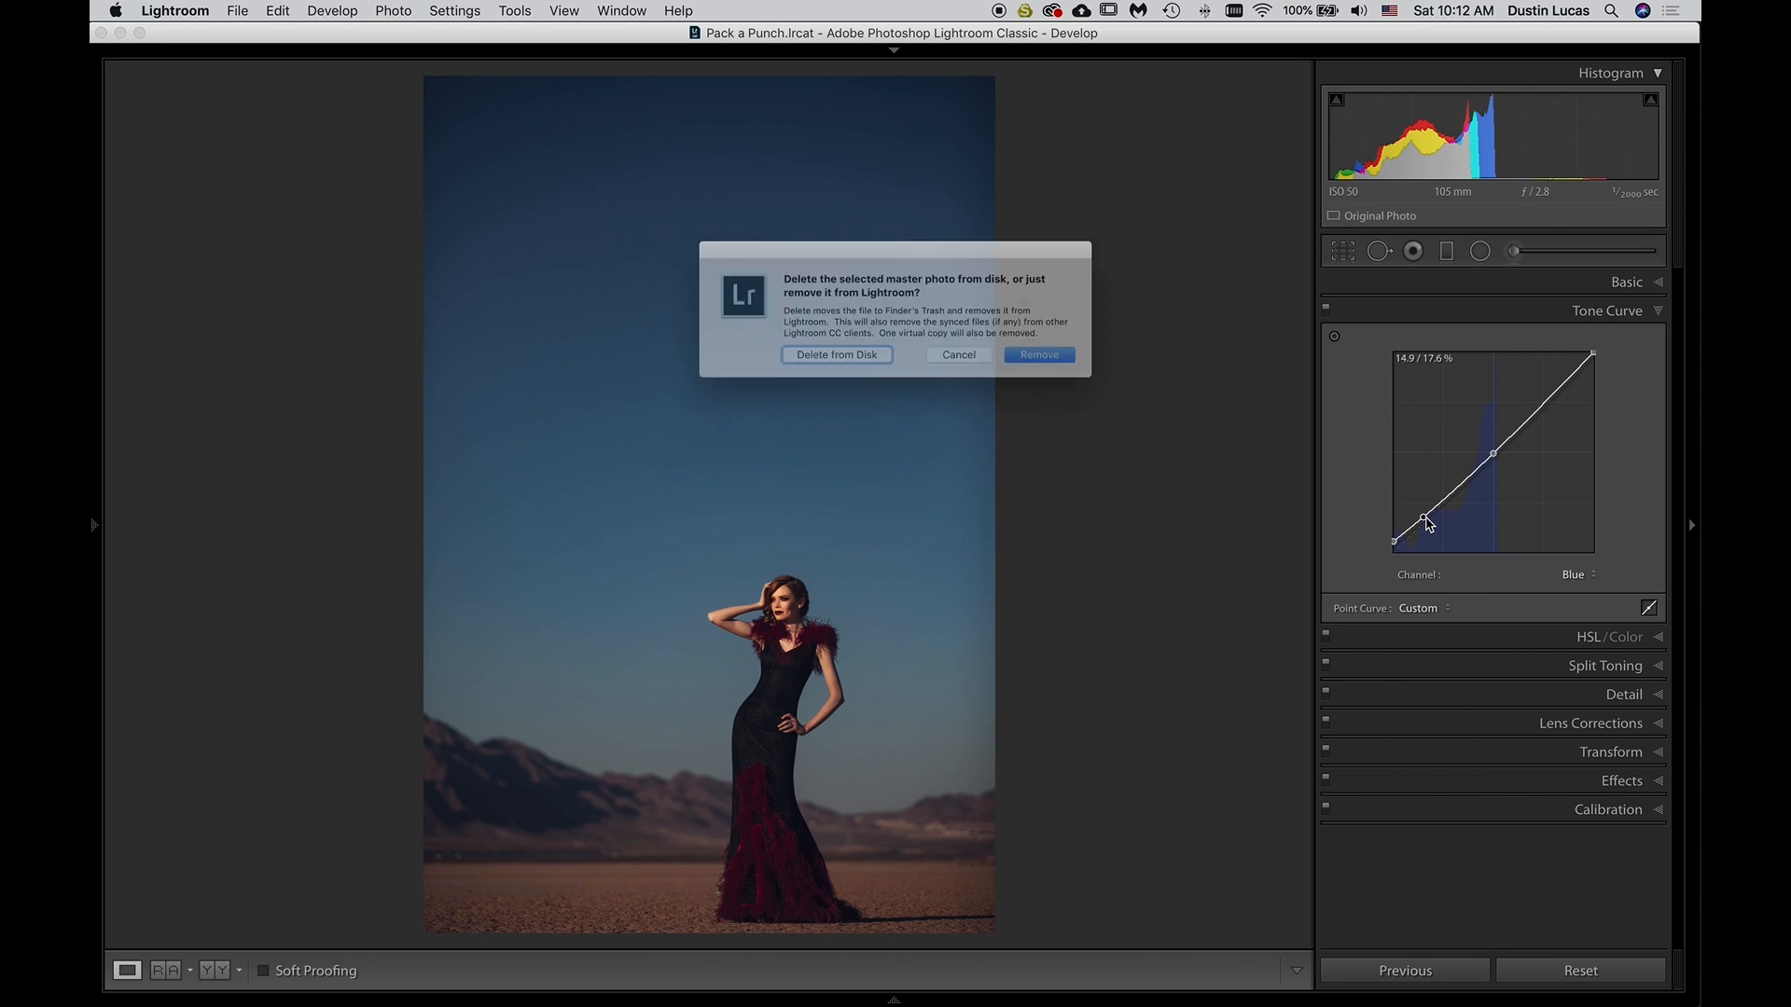
click(986, 372)
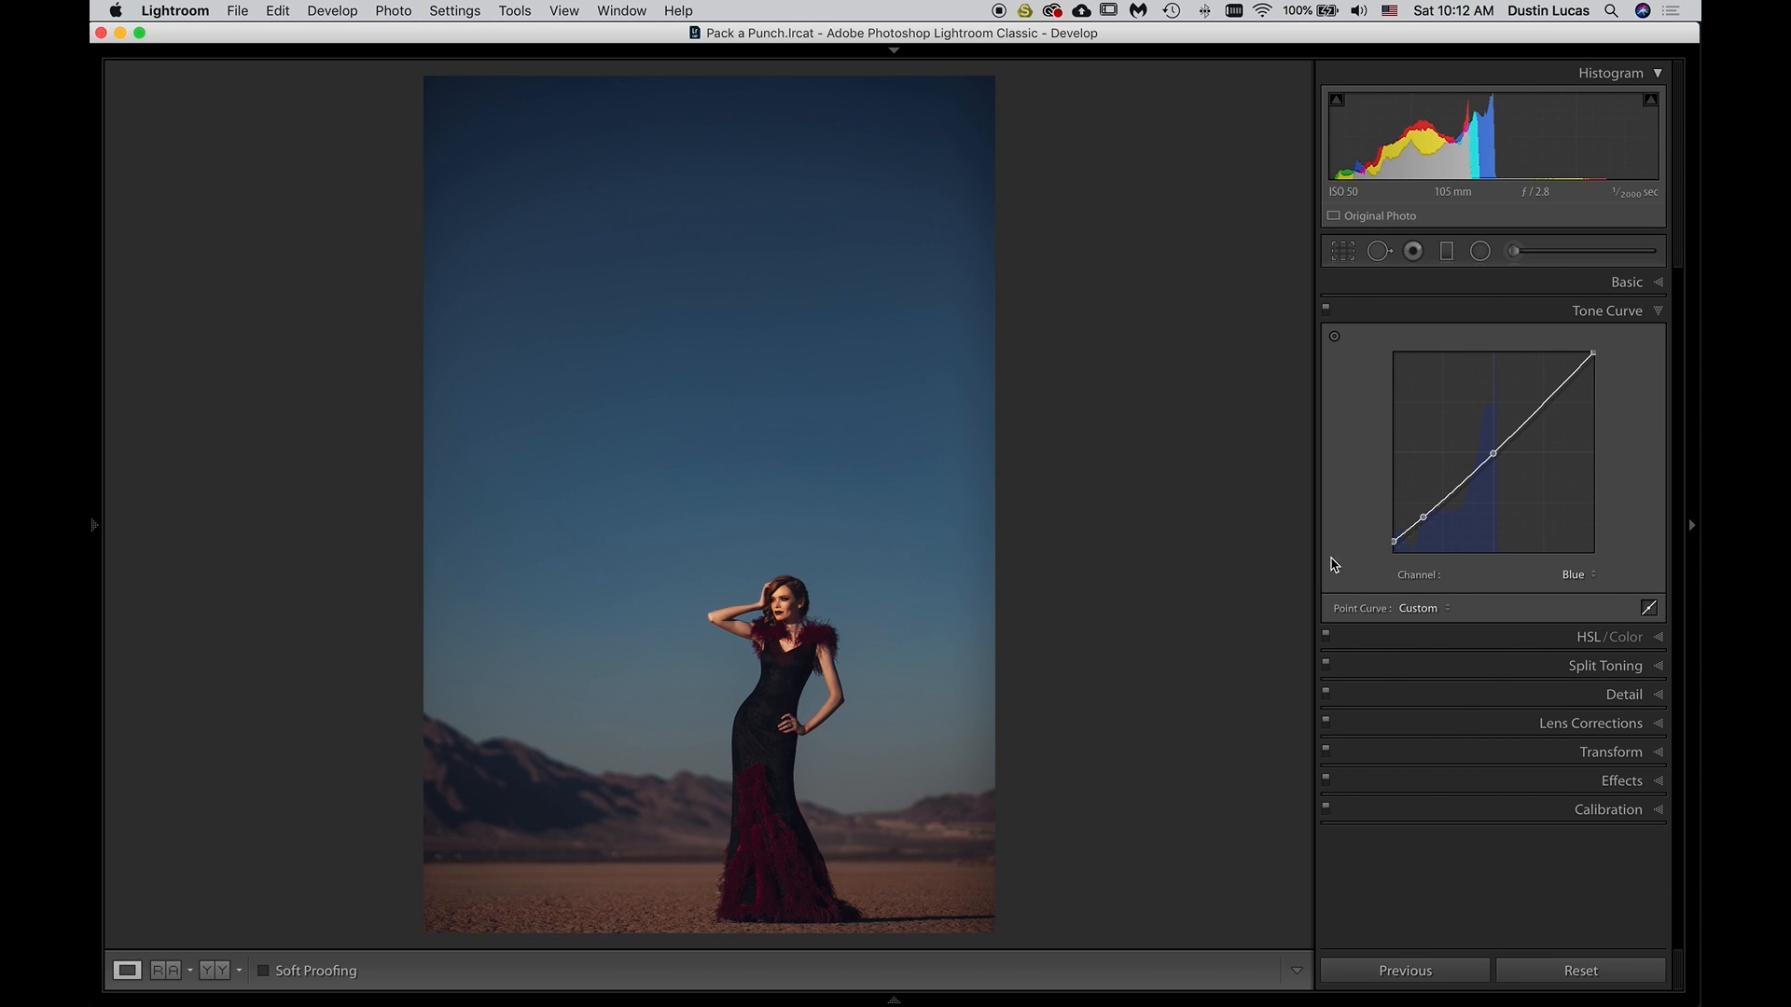
right_click(1424, 520)
click(1446, 527)
Raise the Blue curve's black point slightly, check the mountains and model up close, and fine-tune the curve's midpoint
drag(1397, 541, 1389, 540)
click(569, 807)
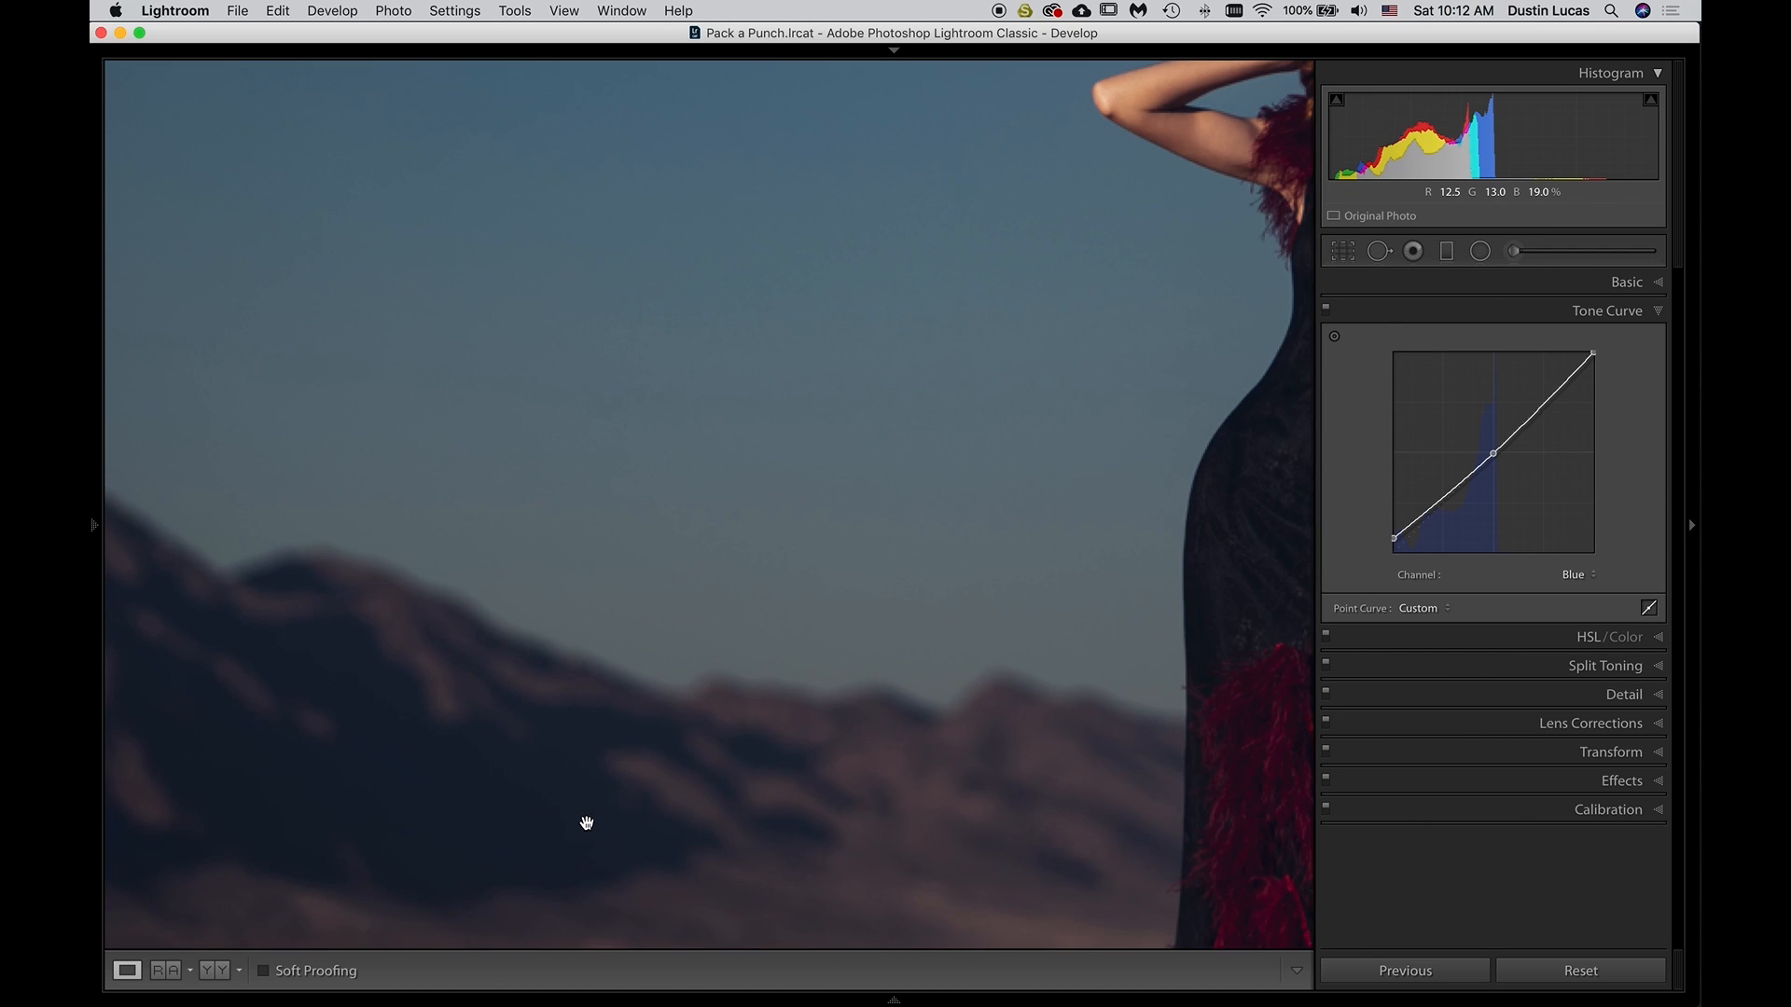
click(586, 822)
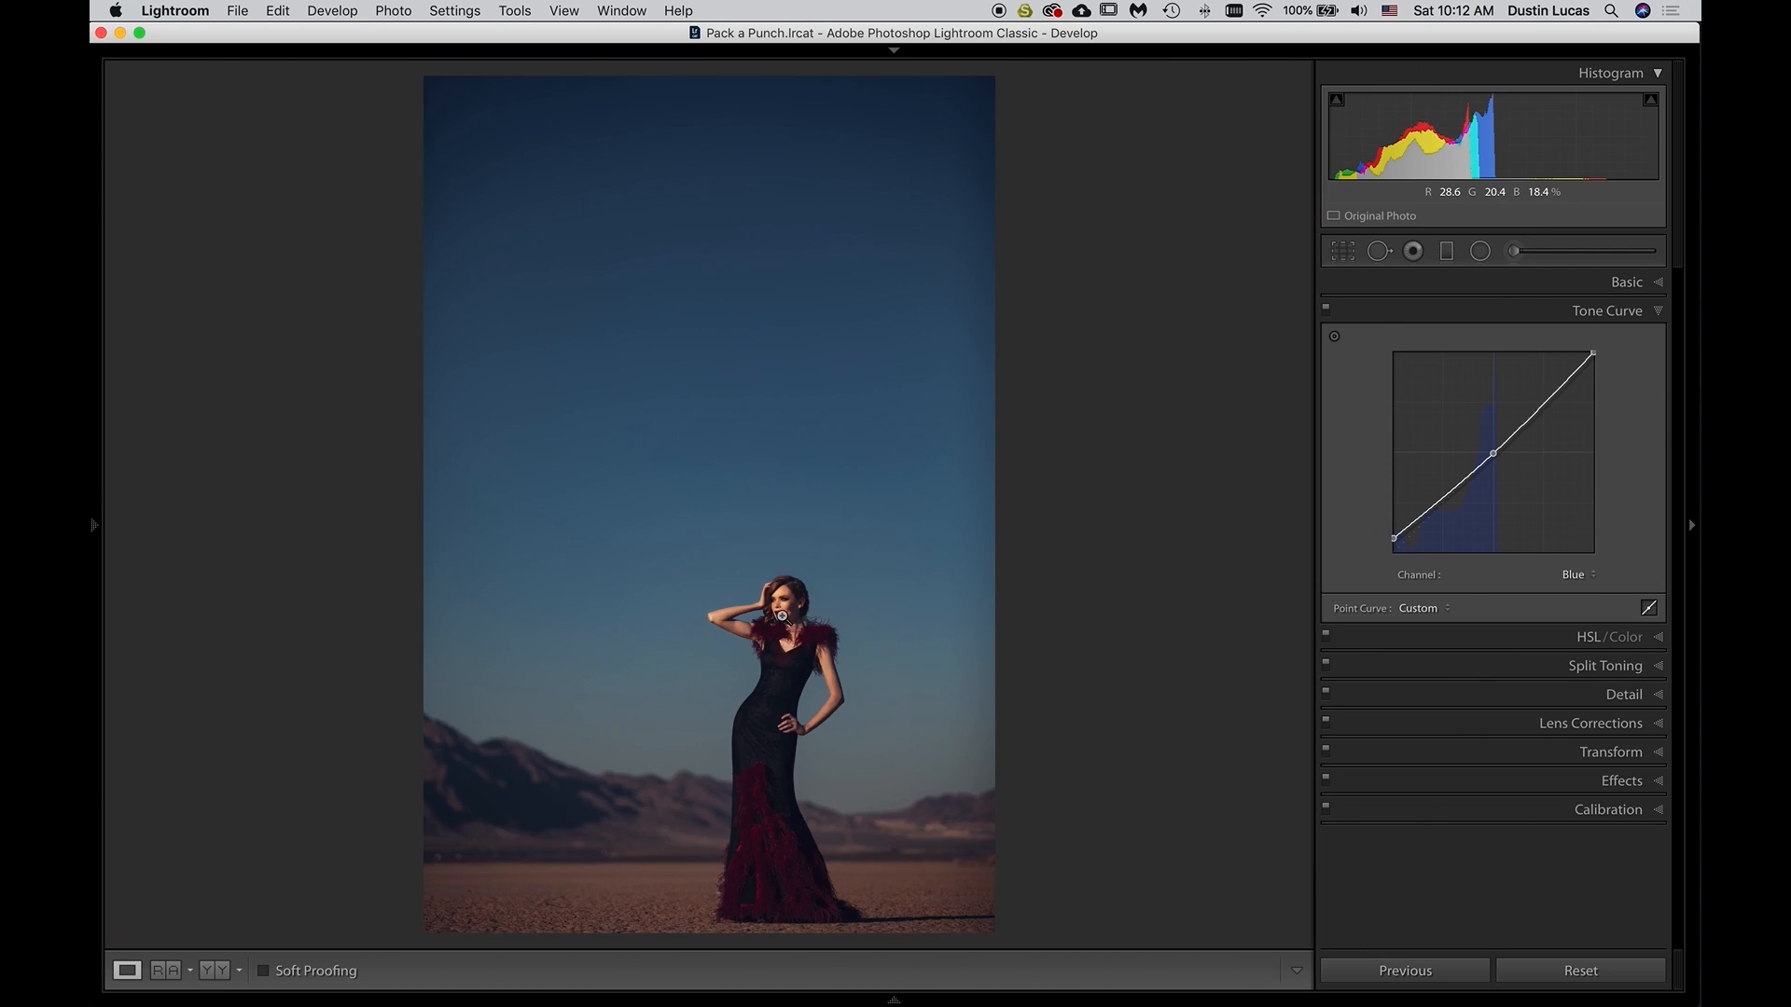
click(765, 634)
click(495, 852)
click(536, 827)
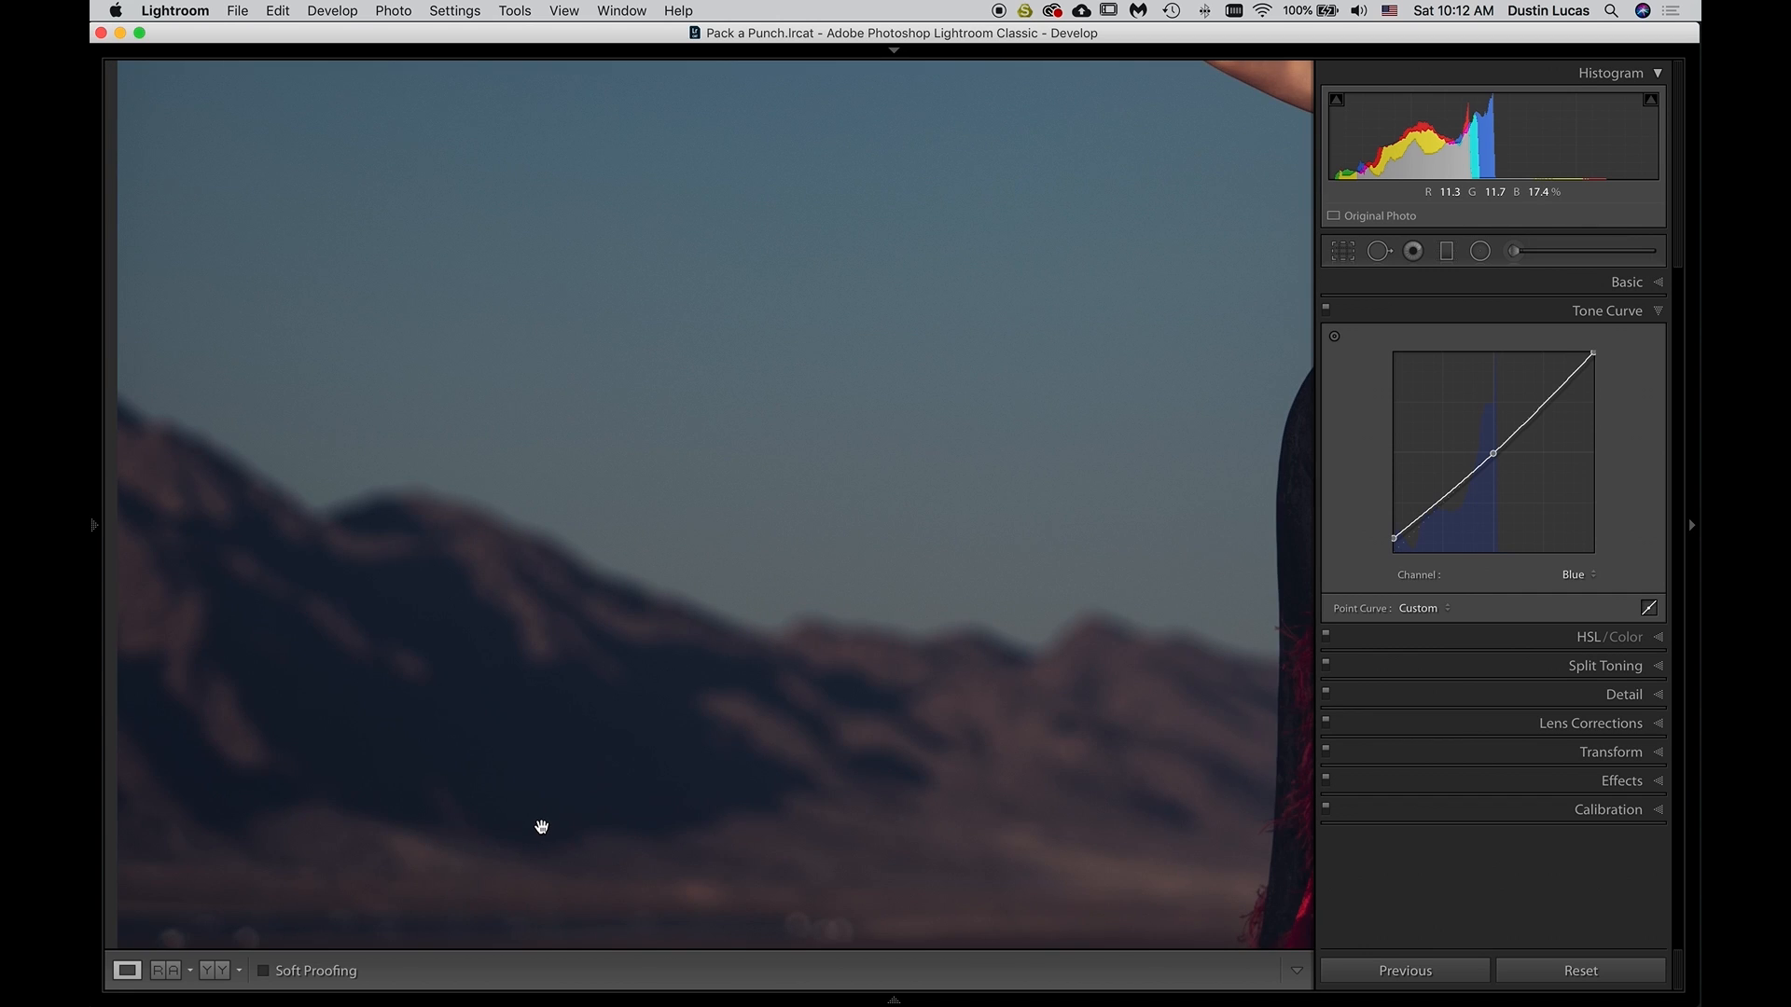
click(541, 826)
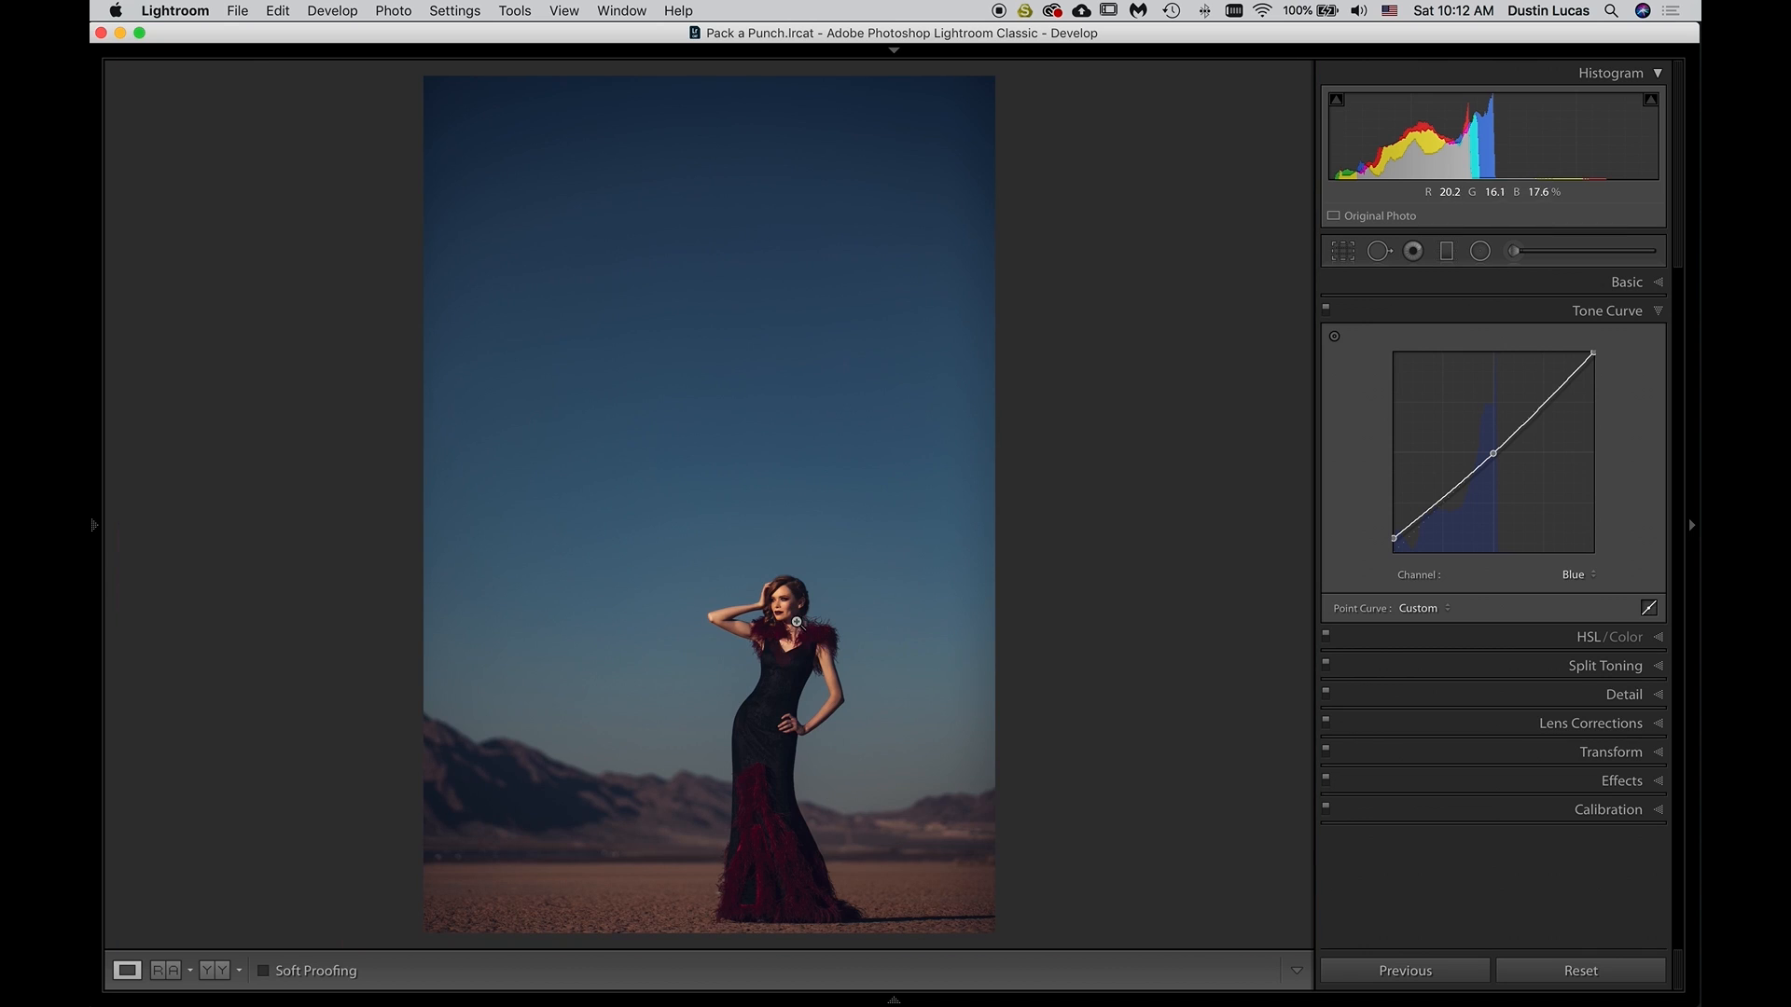
drag(1494, 457, 1493, 453)
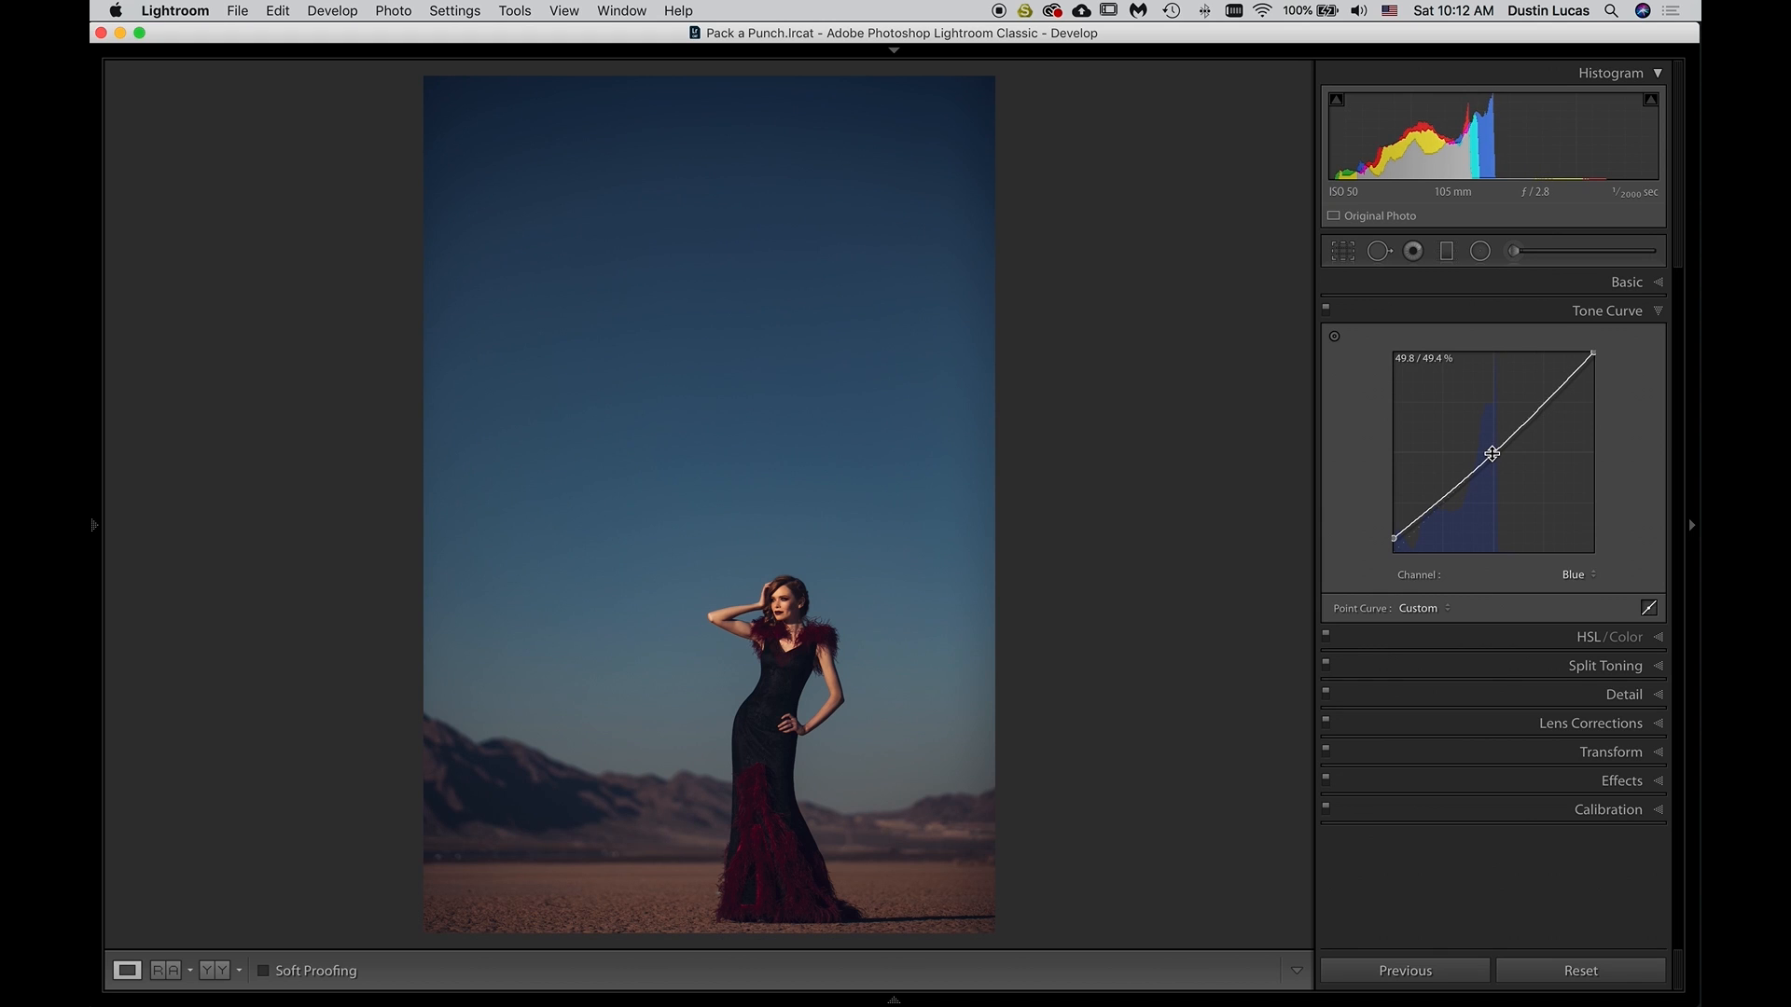
click(1503, 311)
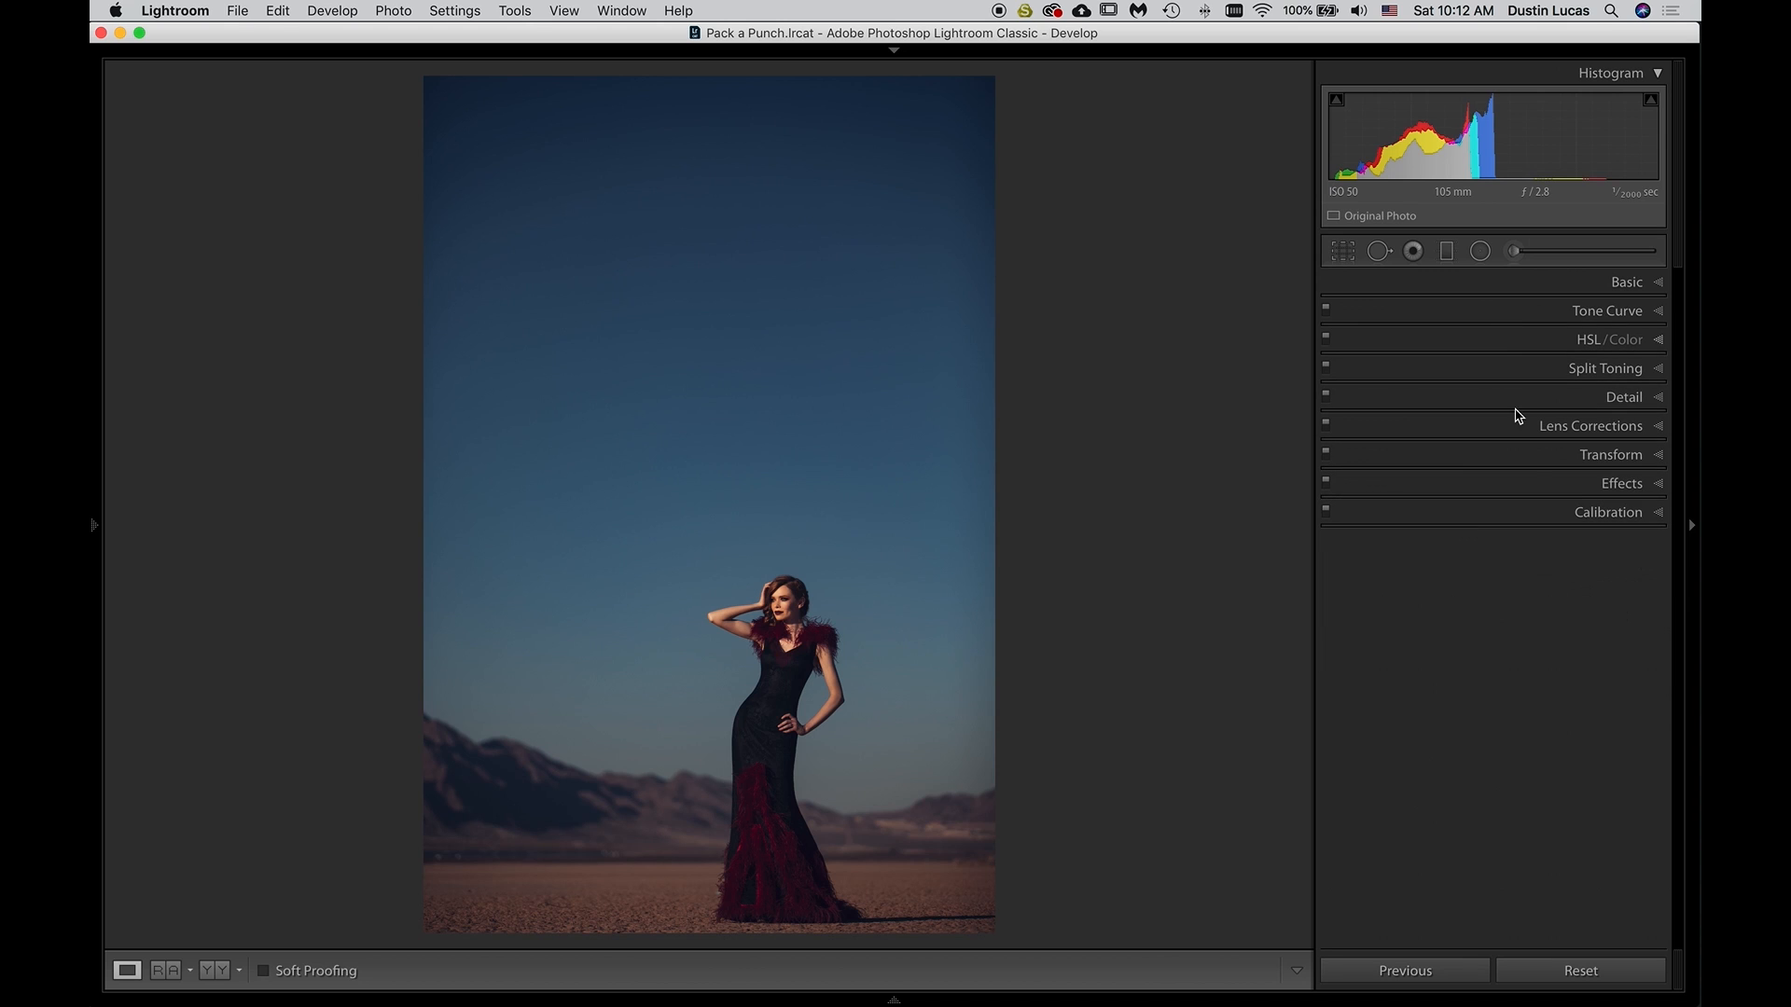
Target the sky in HSL to set luminance to Blue -25 and Purple -3, and saturation to Blue +6 and Purple +1
click(1500, 344)
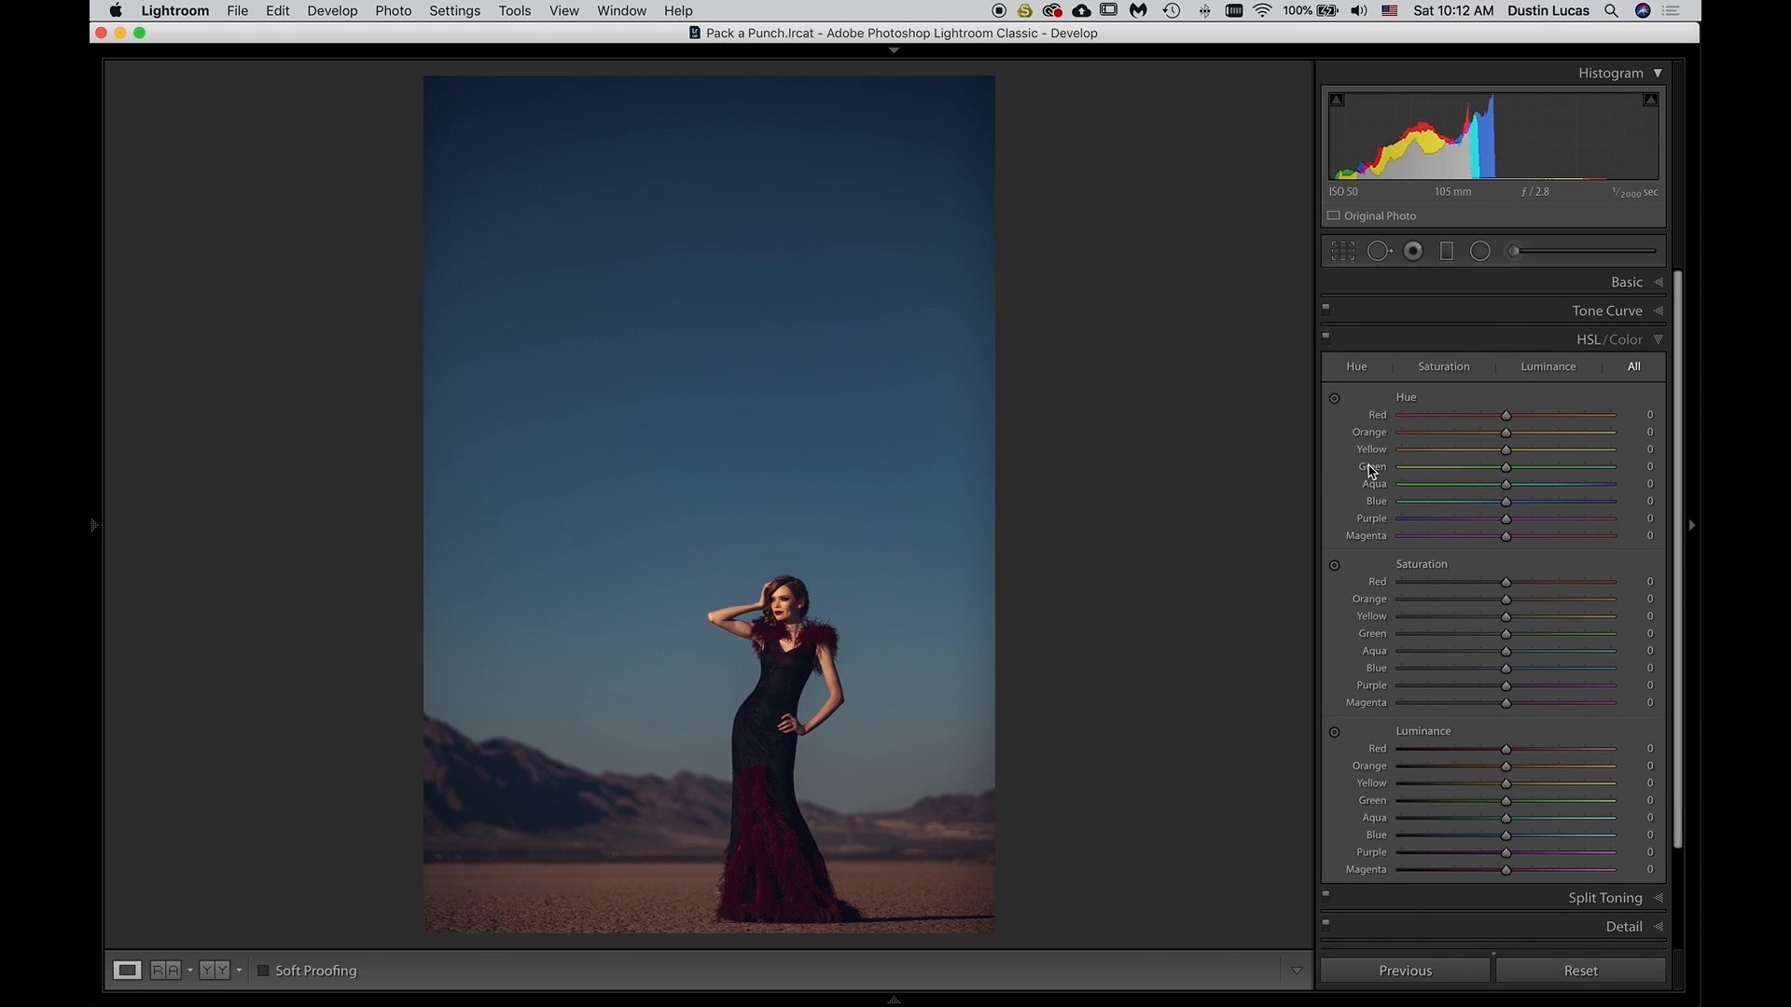
click(1335, 733)
drag(607, 184, 608, 236)
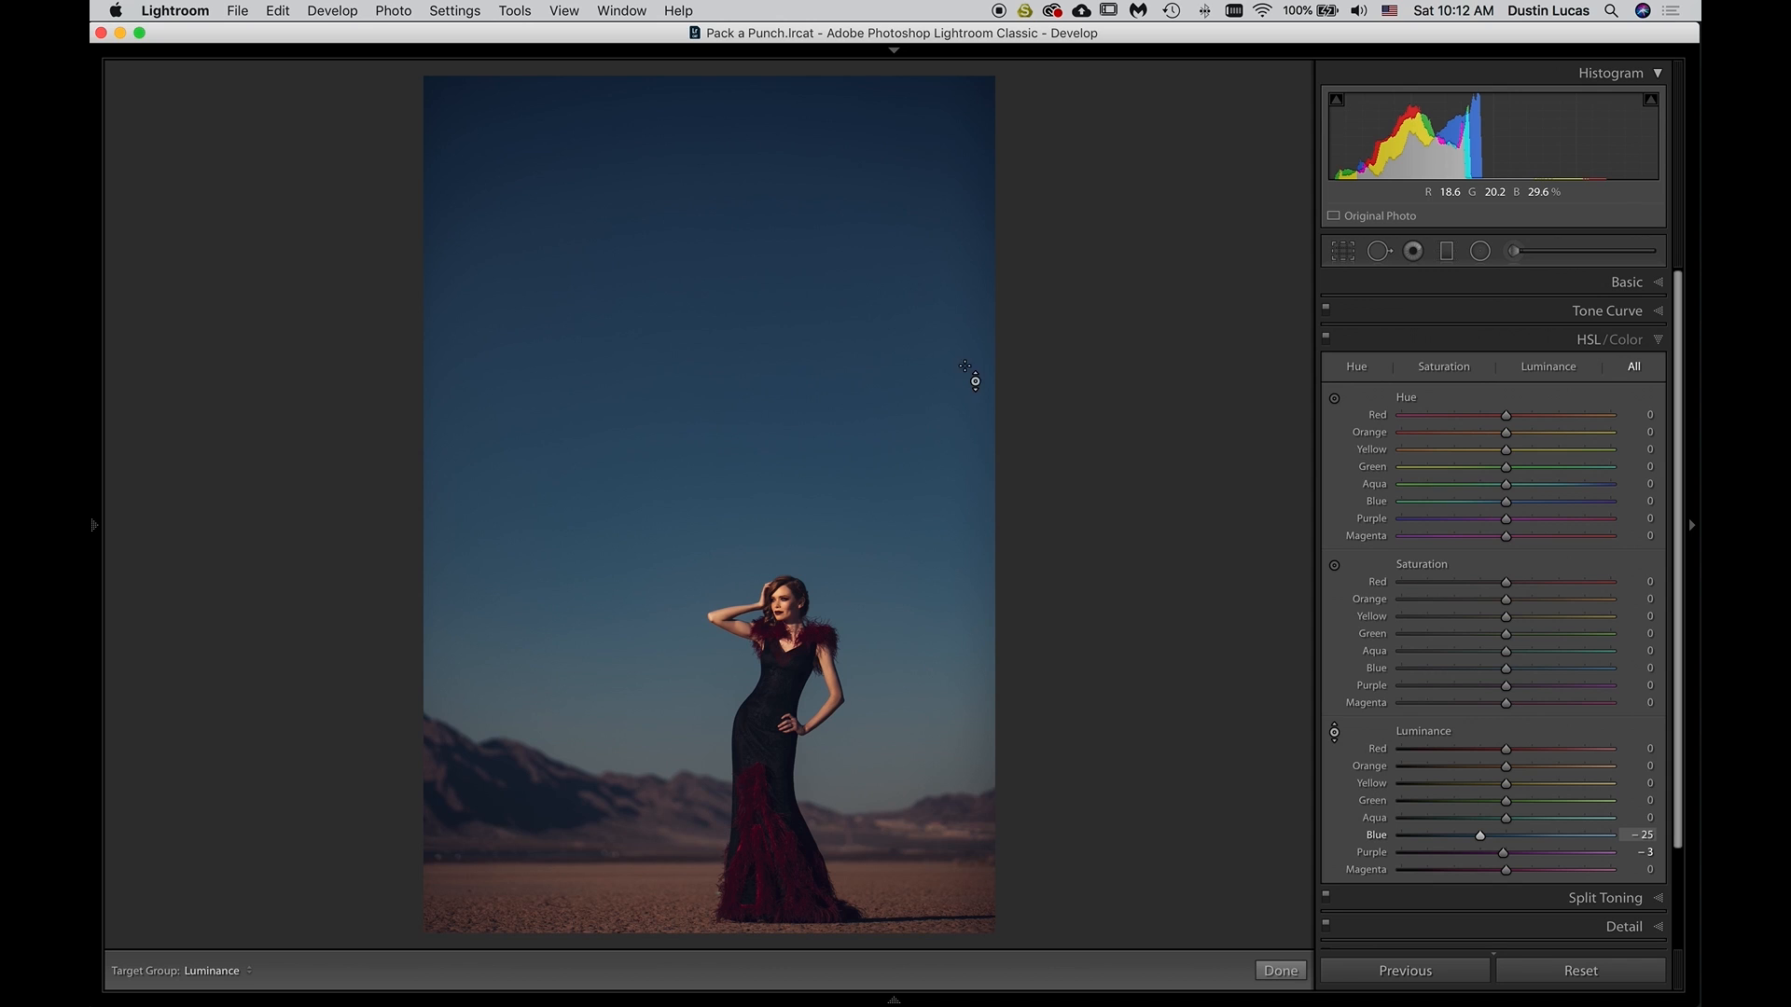
click(1334, 565)
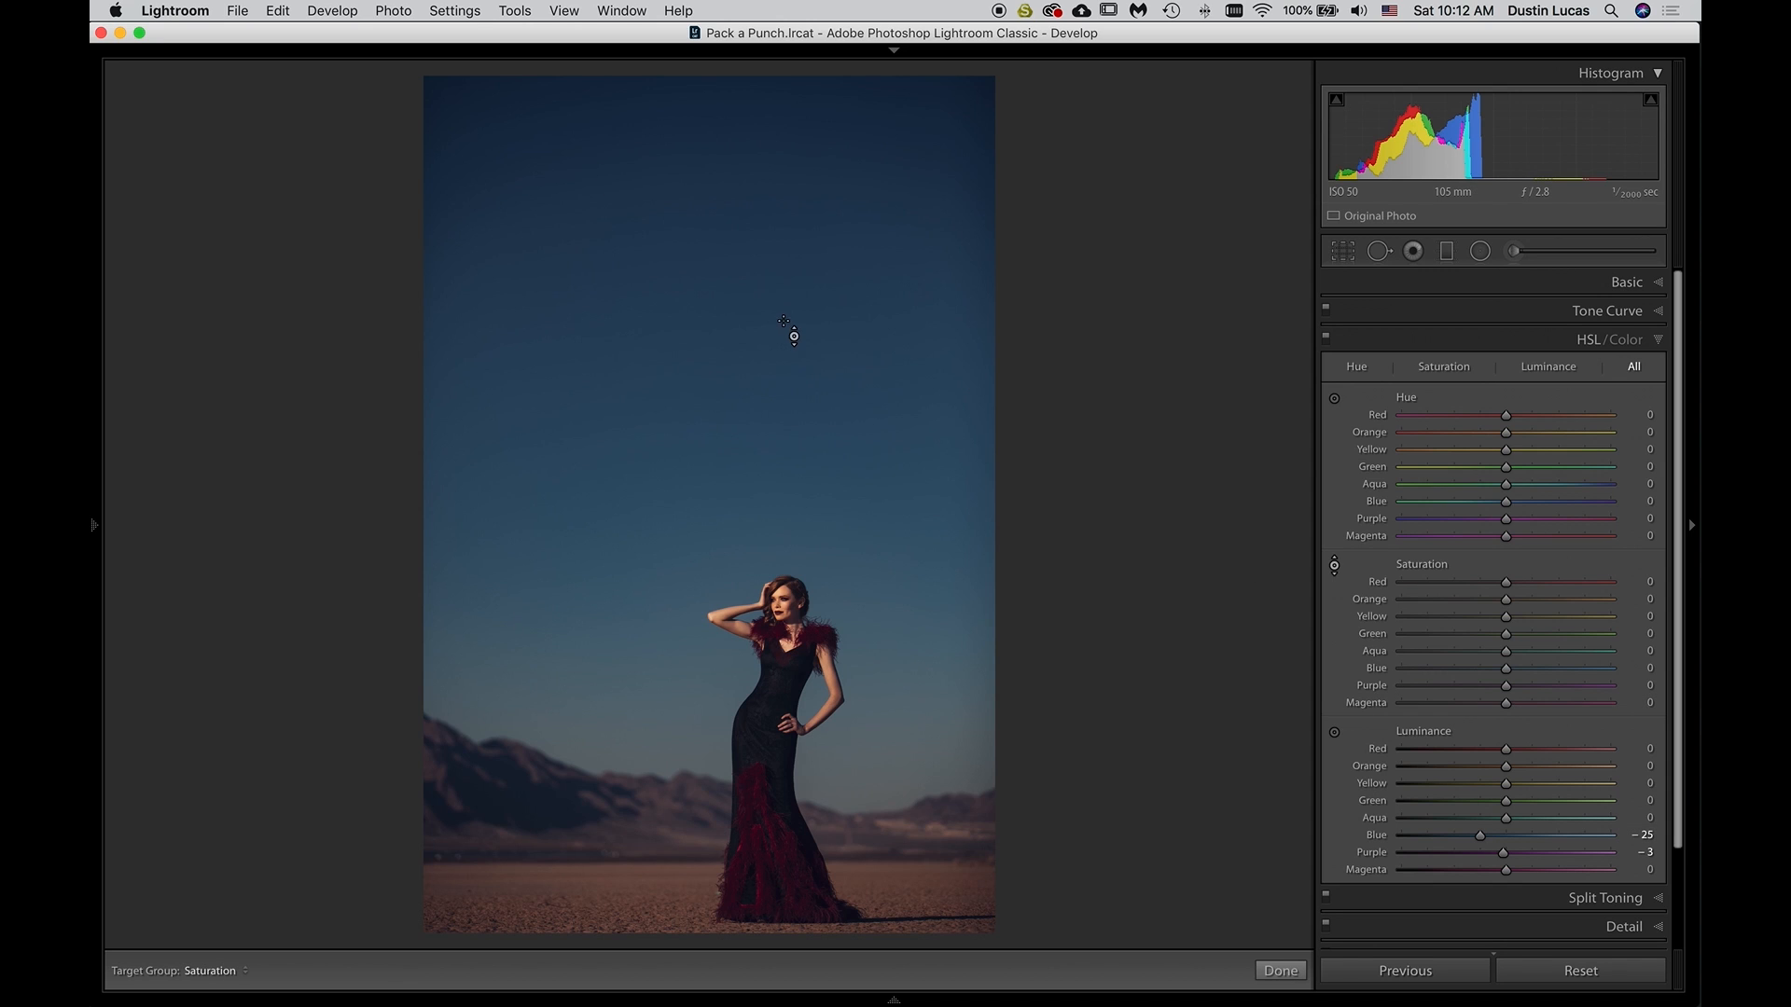
drag(714, 284, 716, 288)
click(1334, 566)
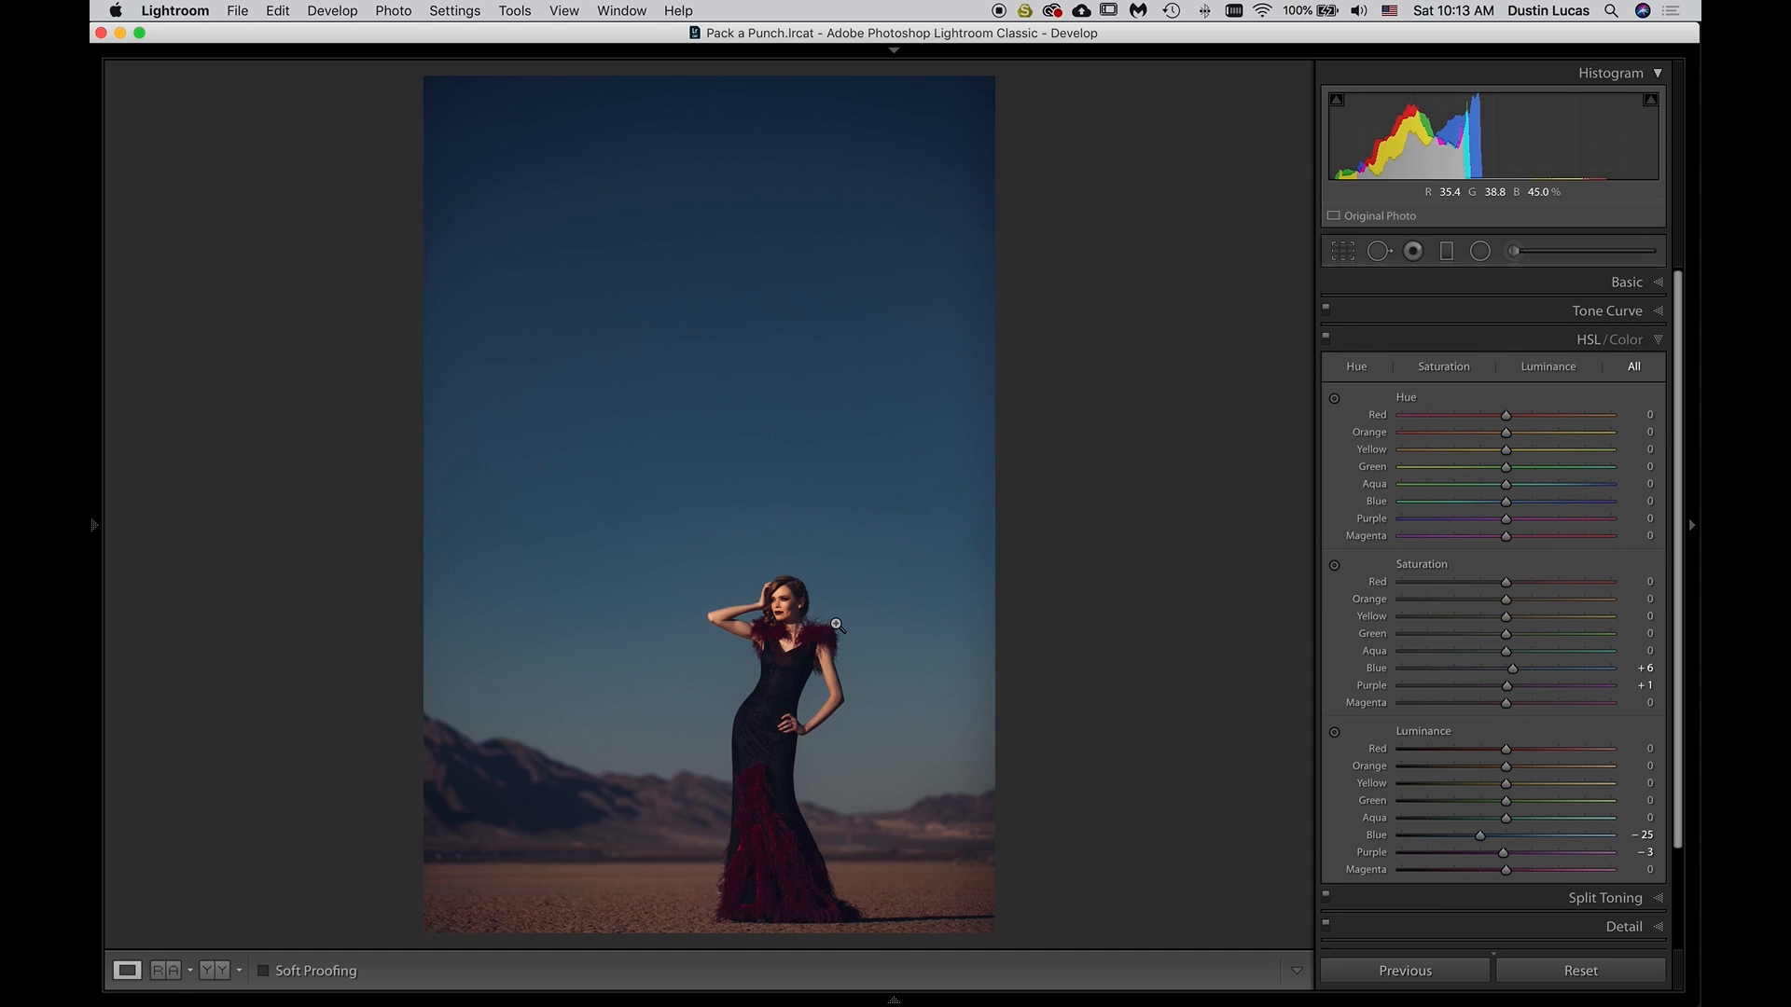
Try lowering the desert ground's Orange saturation to about -50 in two attempts, undoing each one
click(769, 774)
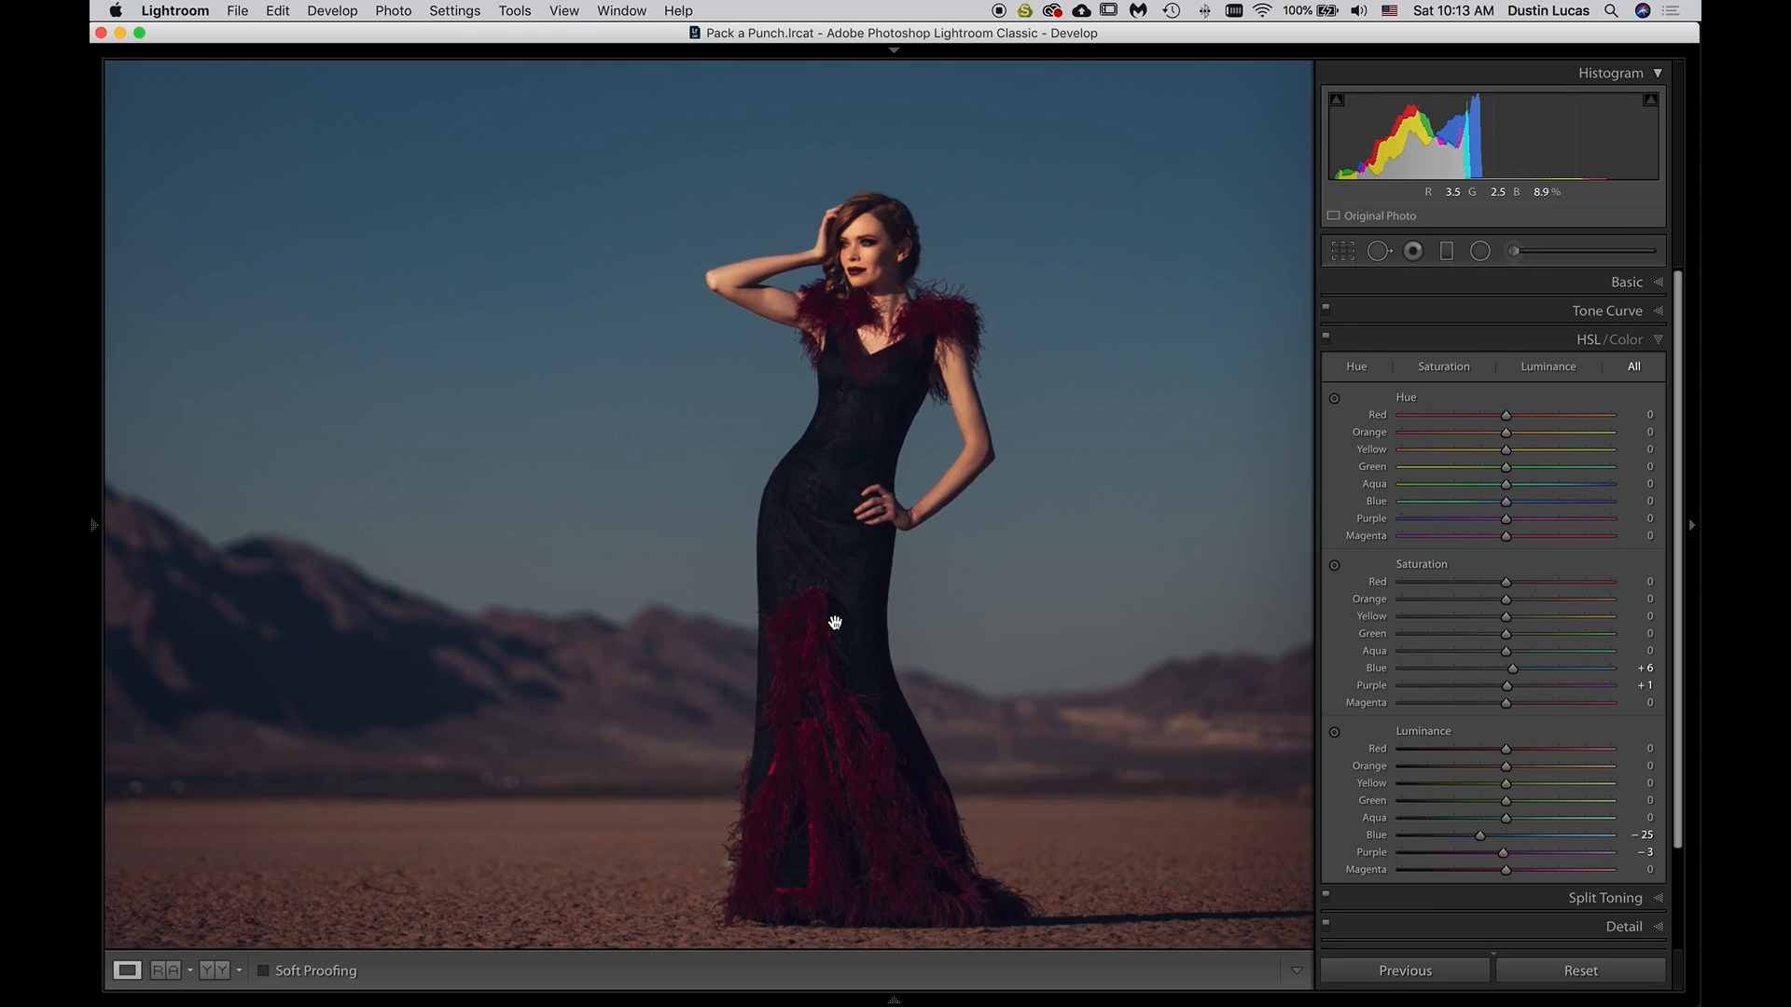
click(835, 622)
click(854, 524)
click(1334, 565)
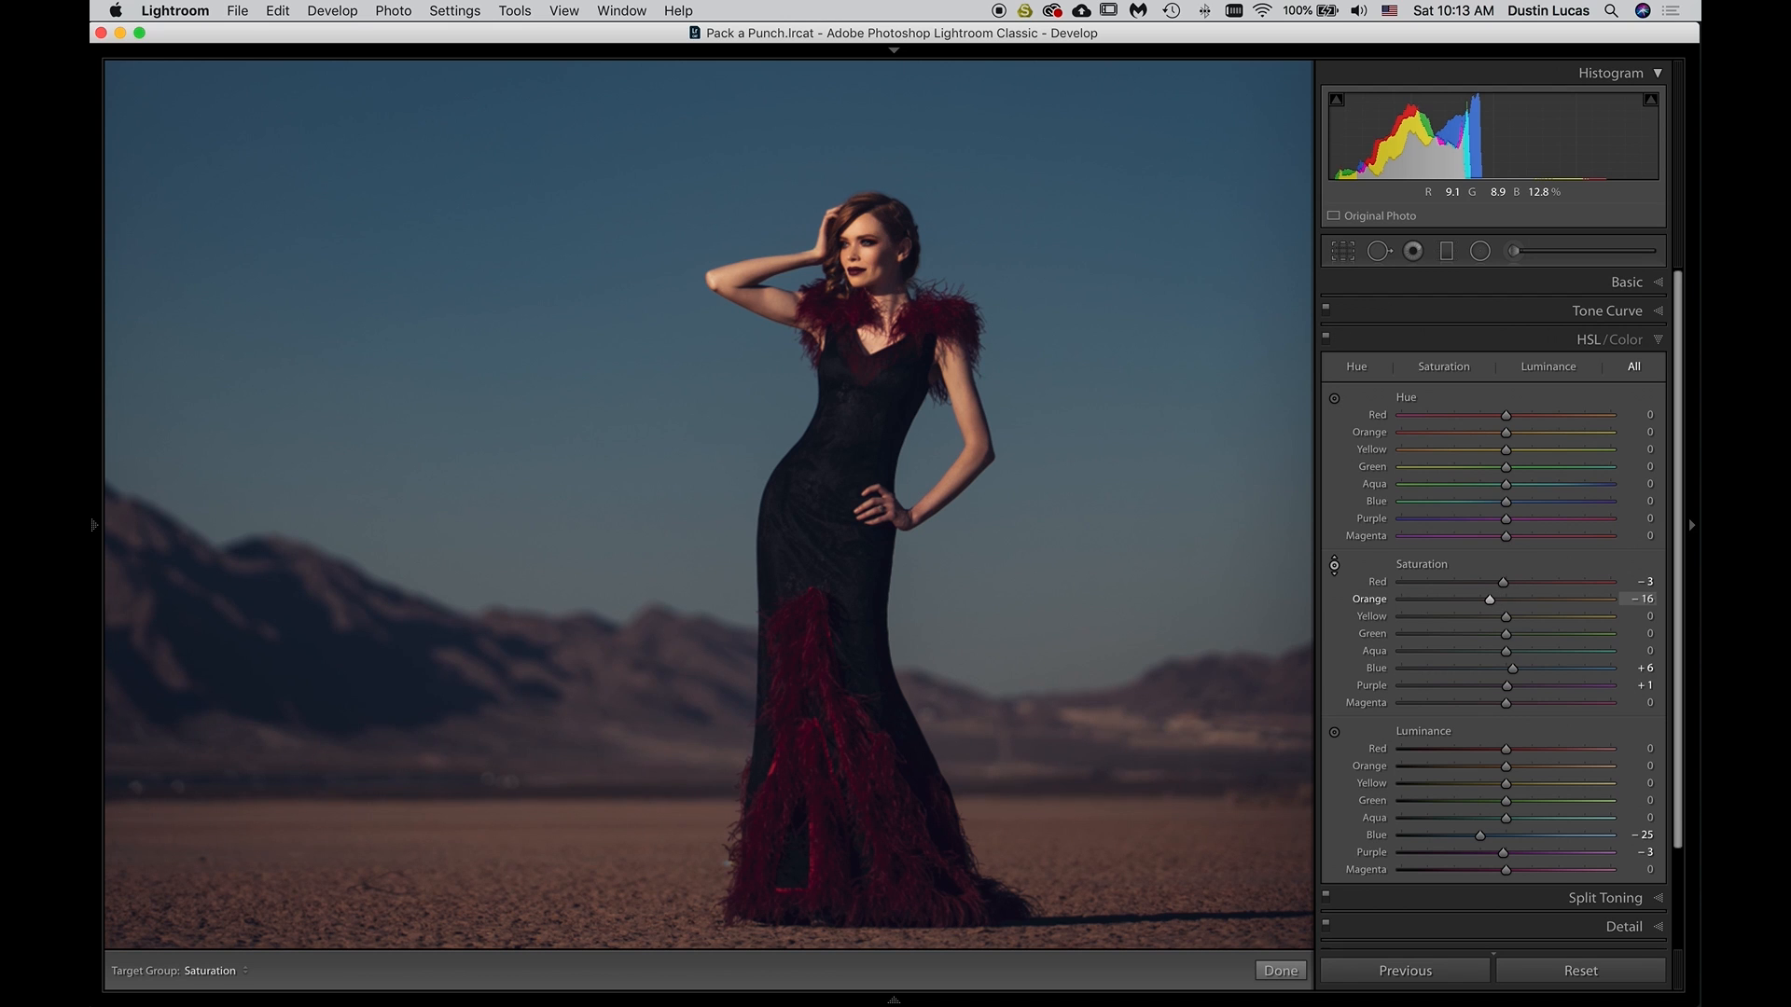
drag(597, 839, 597, 867)
key(super+z)
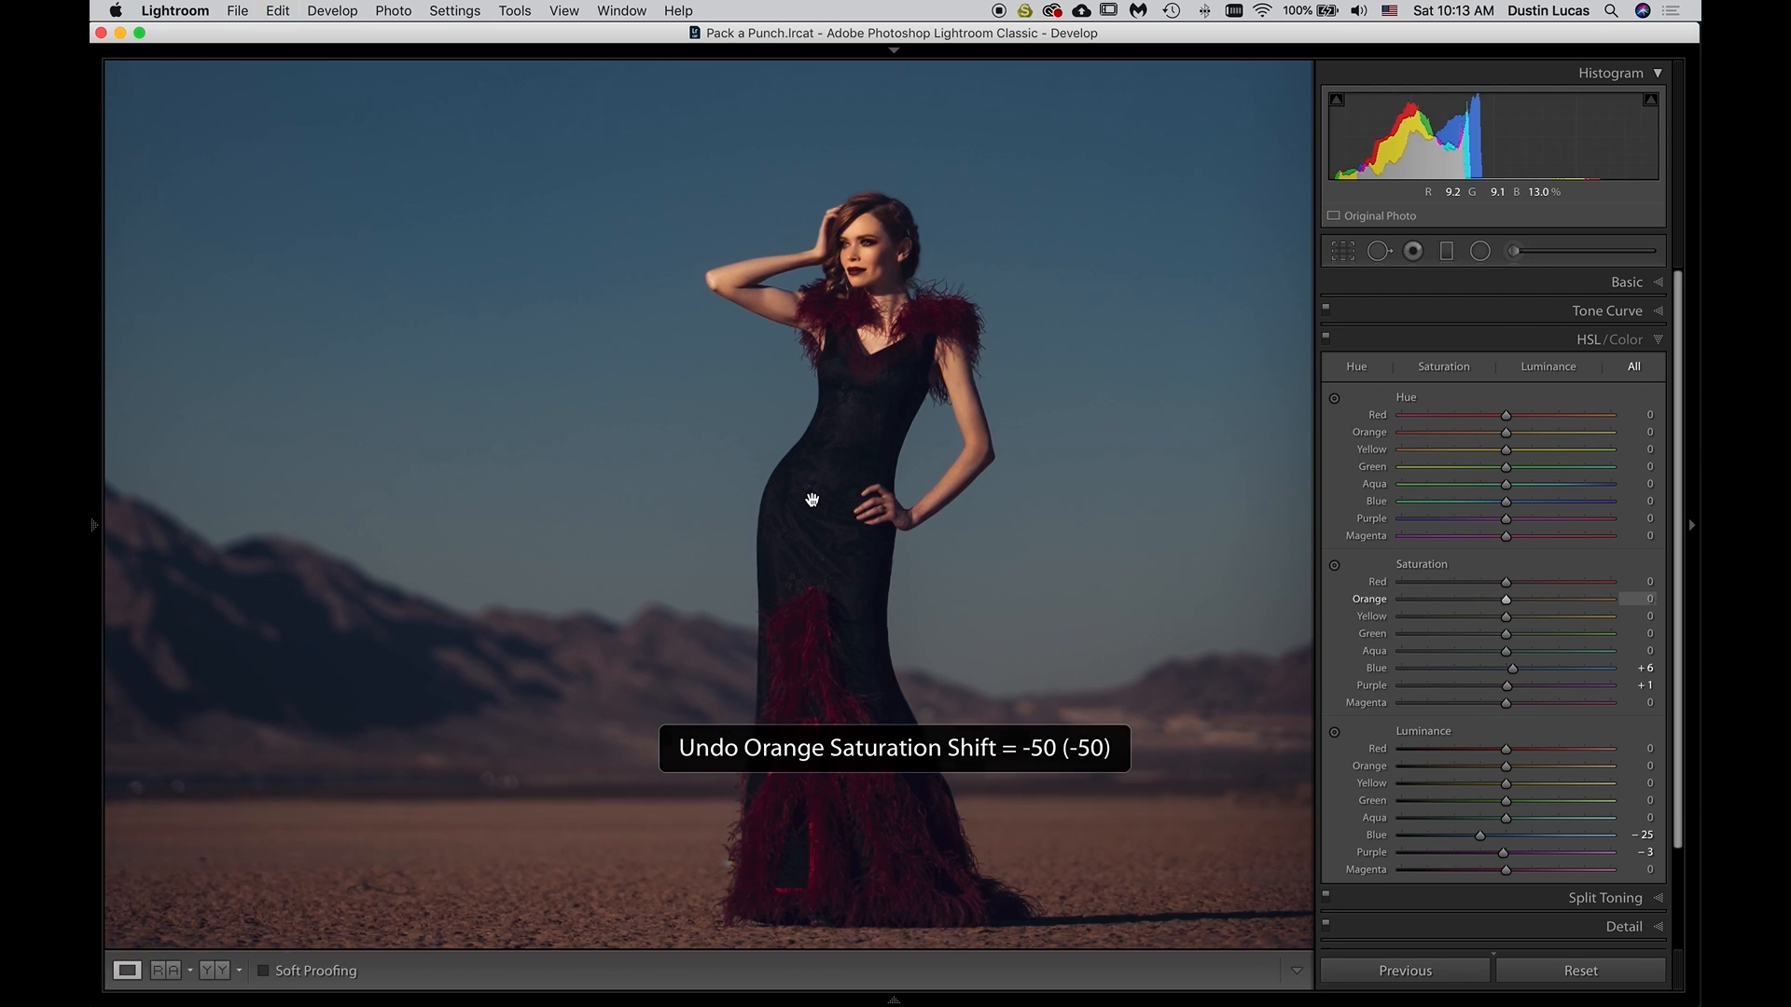
click(1335, 567)
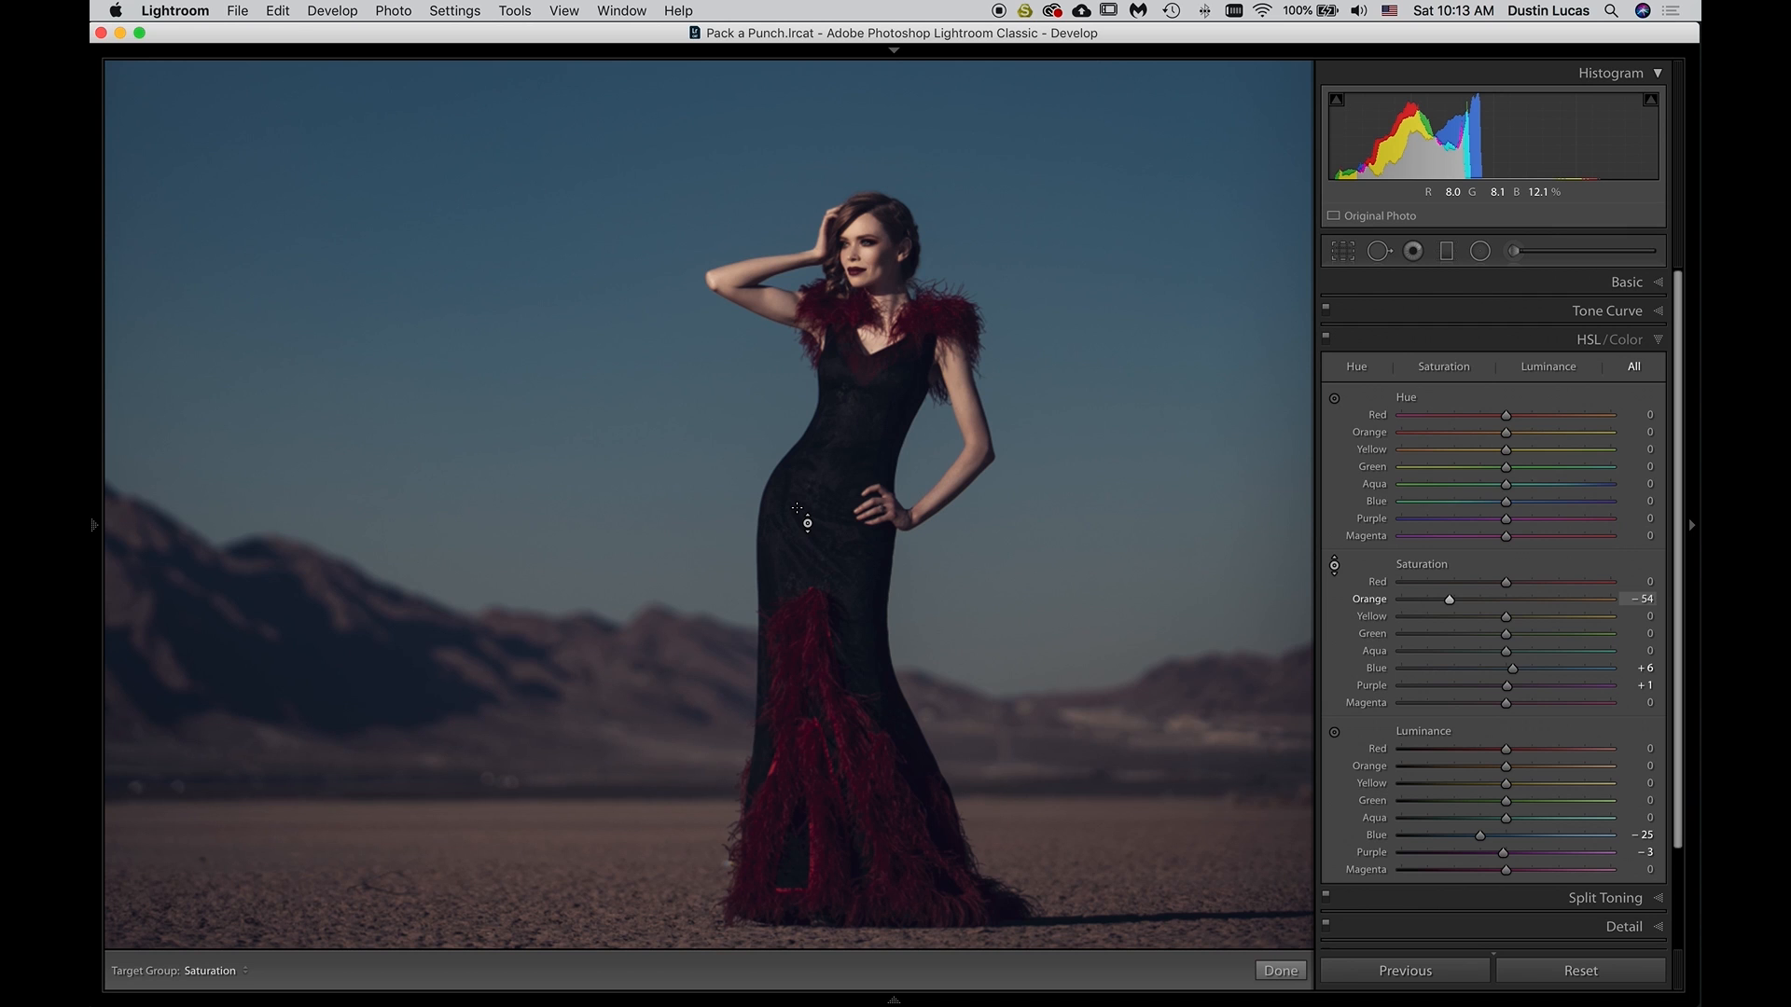
key(super+z)
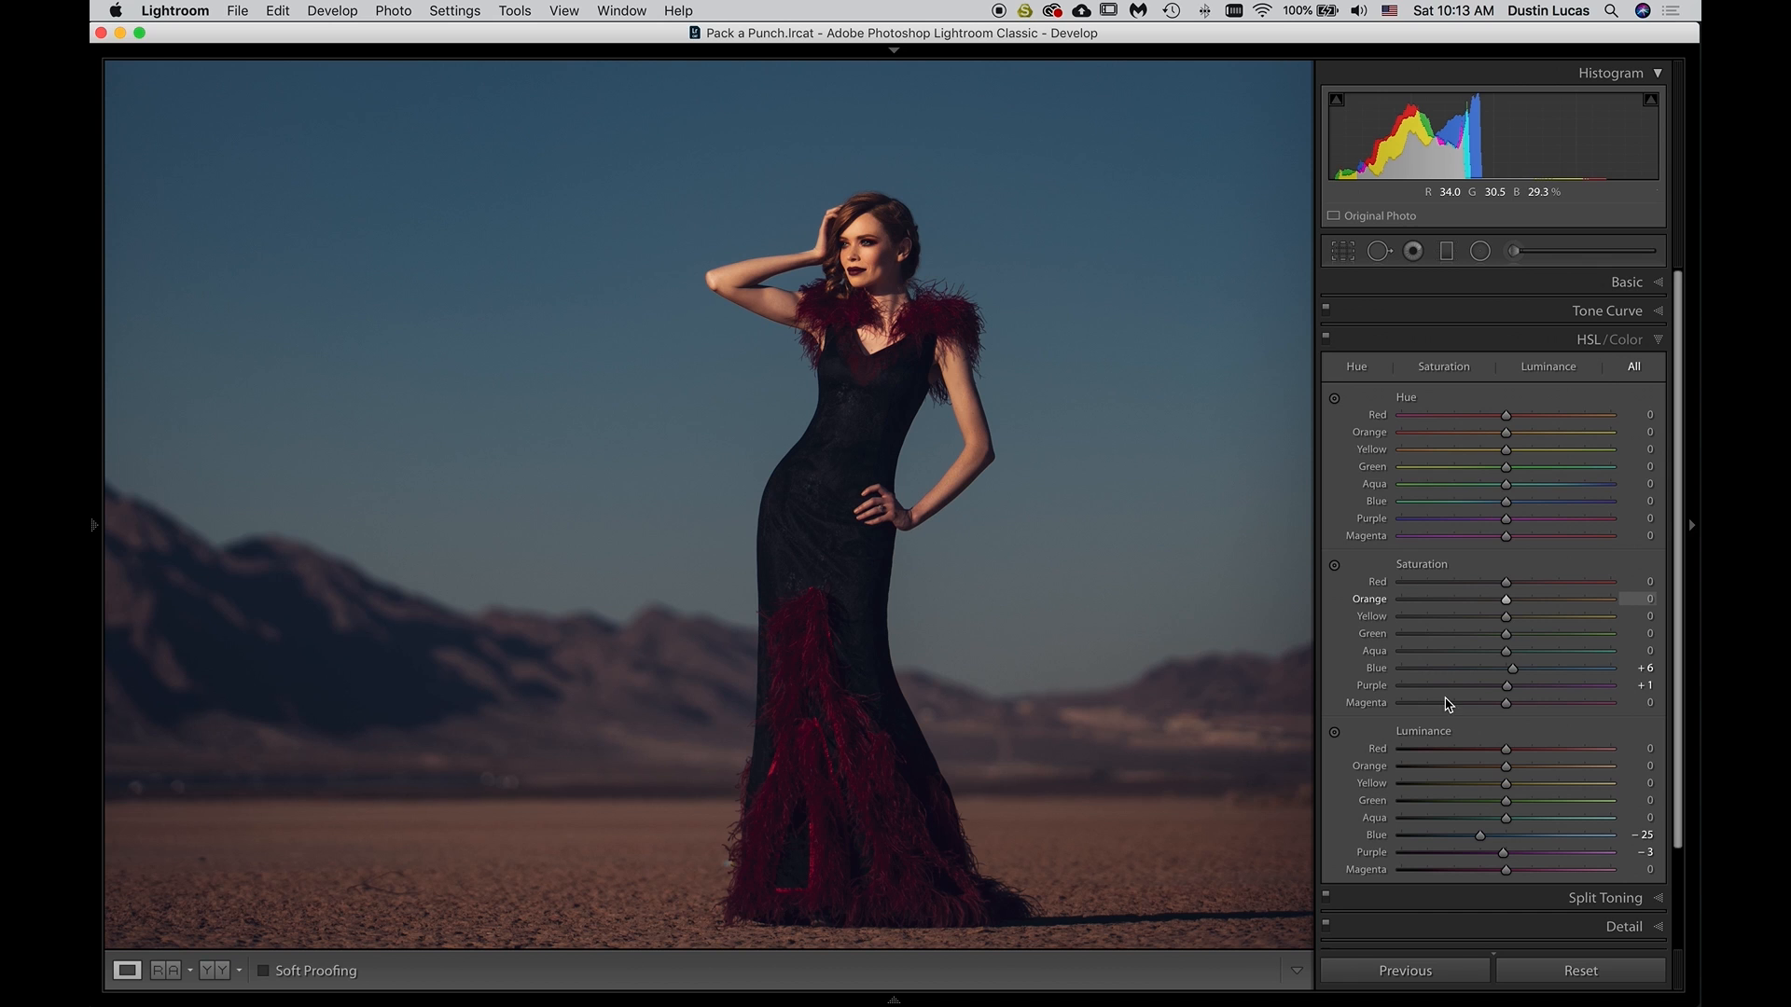
Try brightening the red feathers of the dress with luminance Red +99 and Orange +17, and undo the change
click(1335, 733)
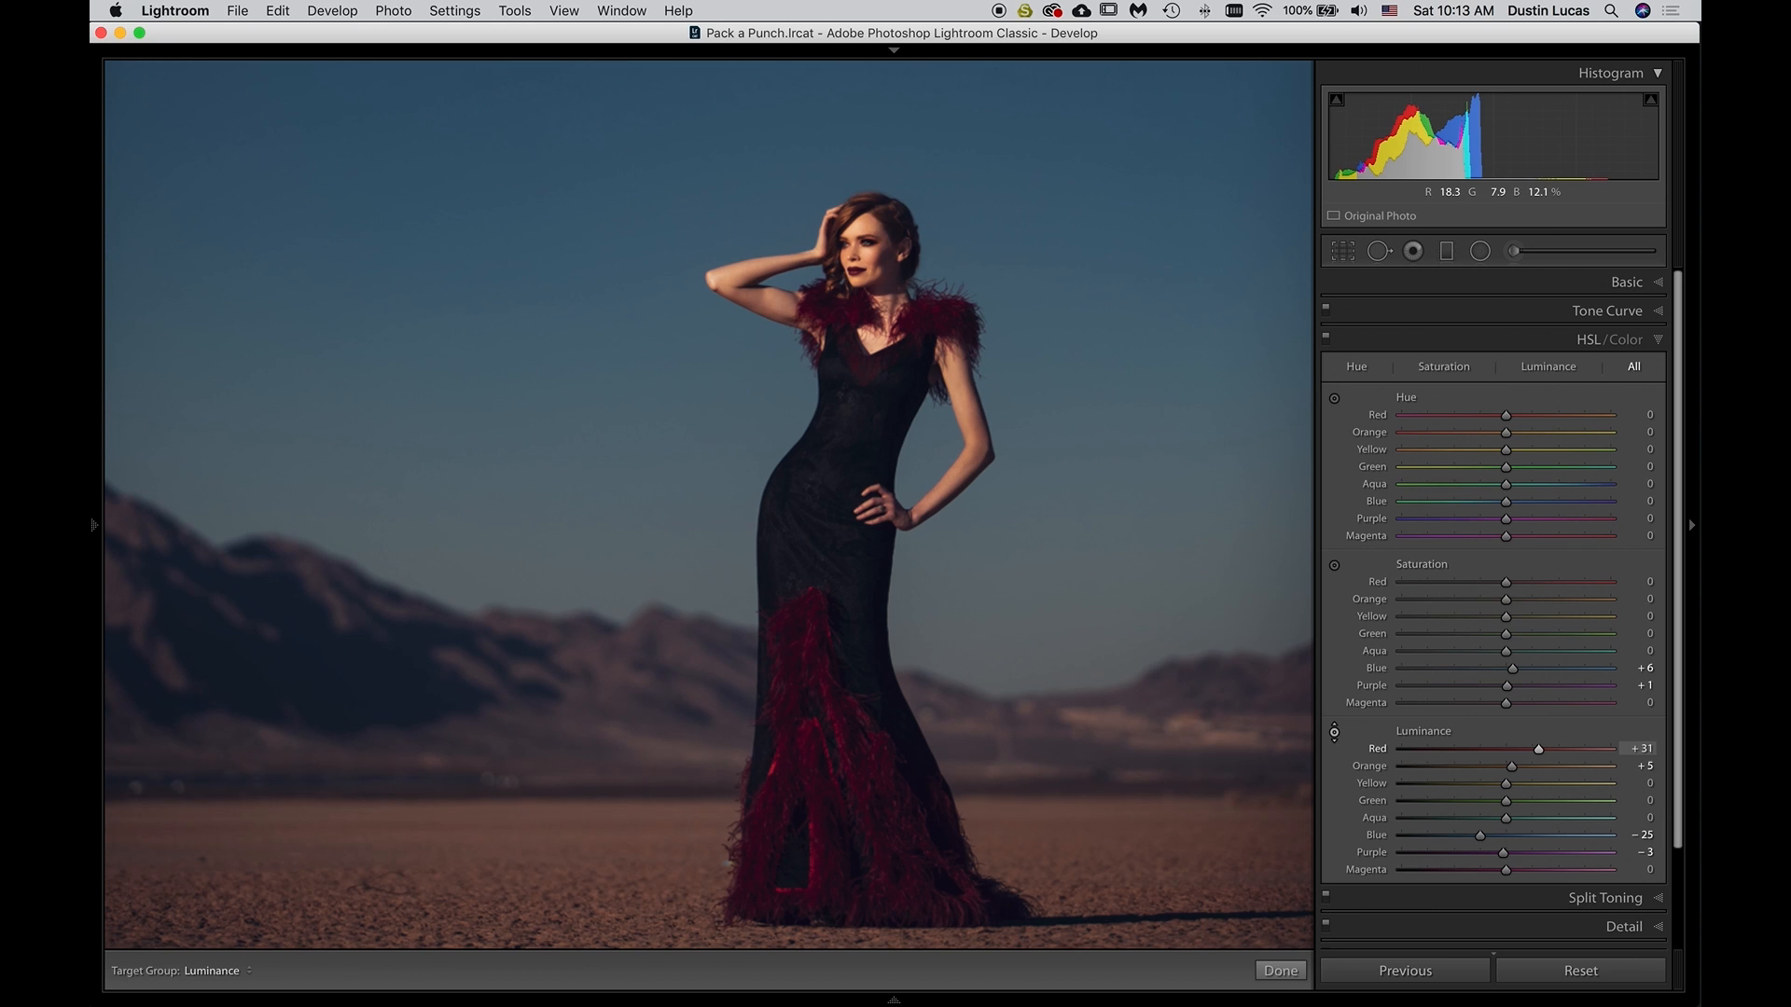
drag(809, 671, 809, 625)
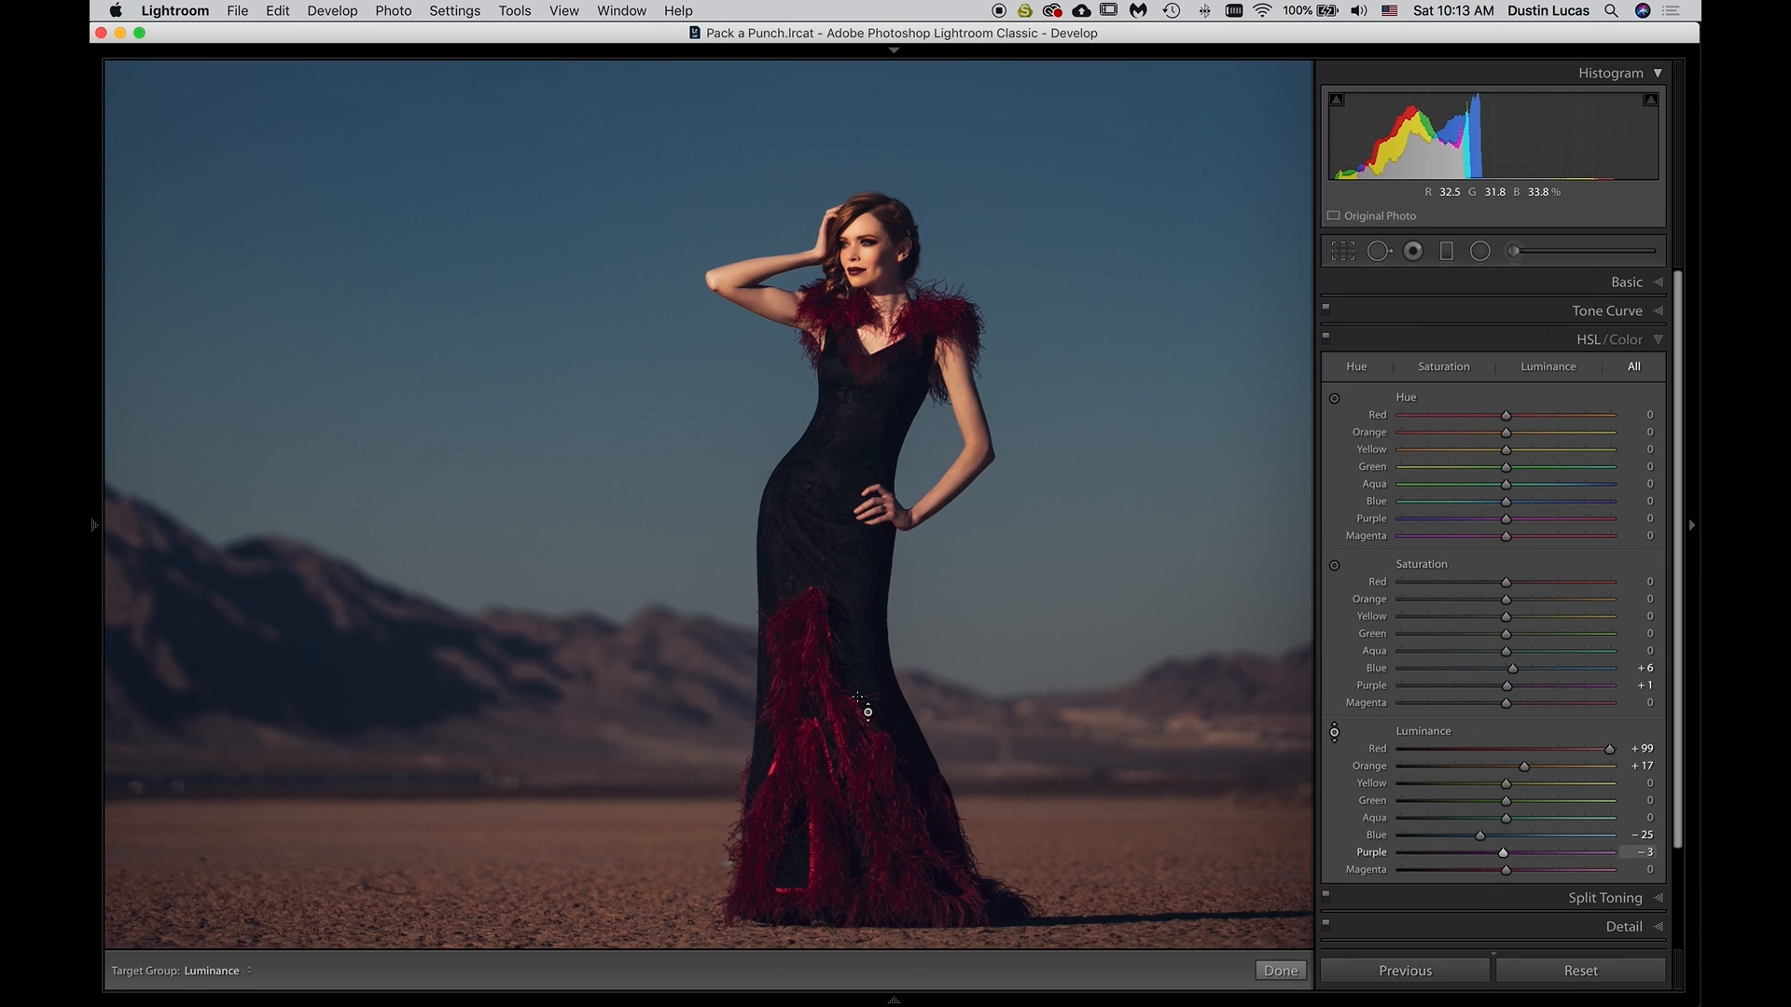
key(super+z)
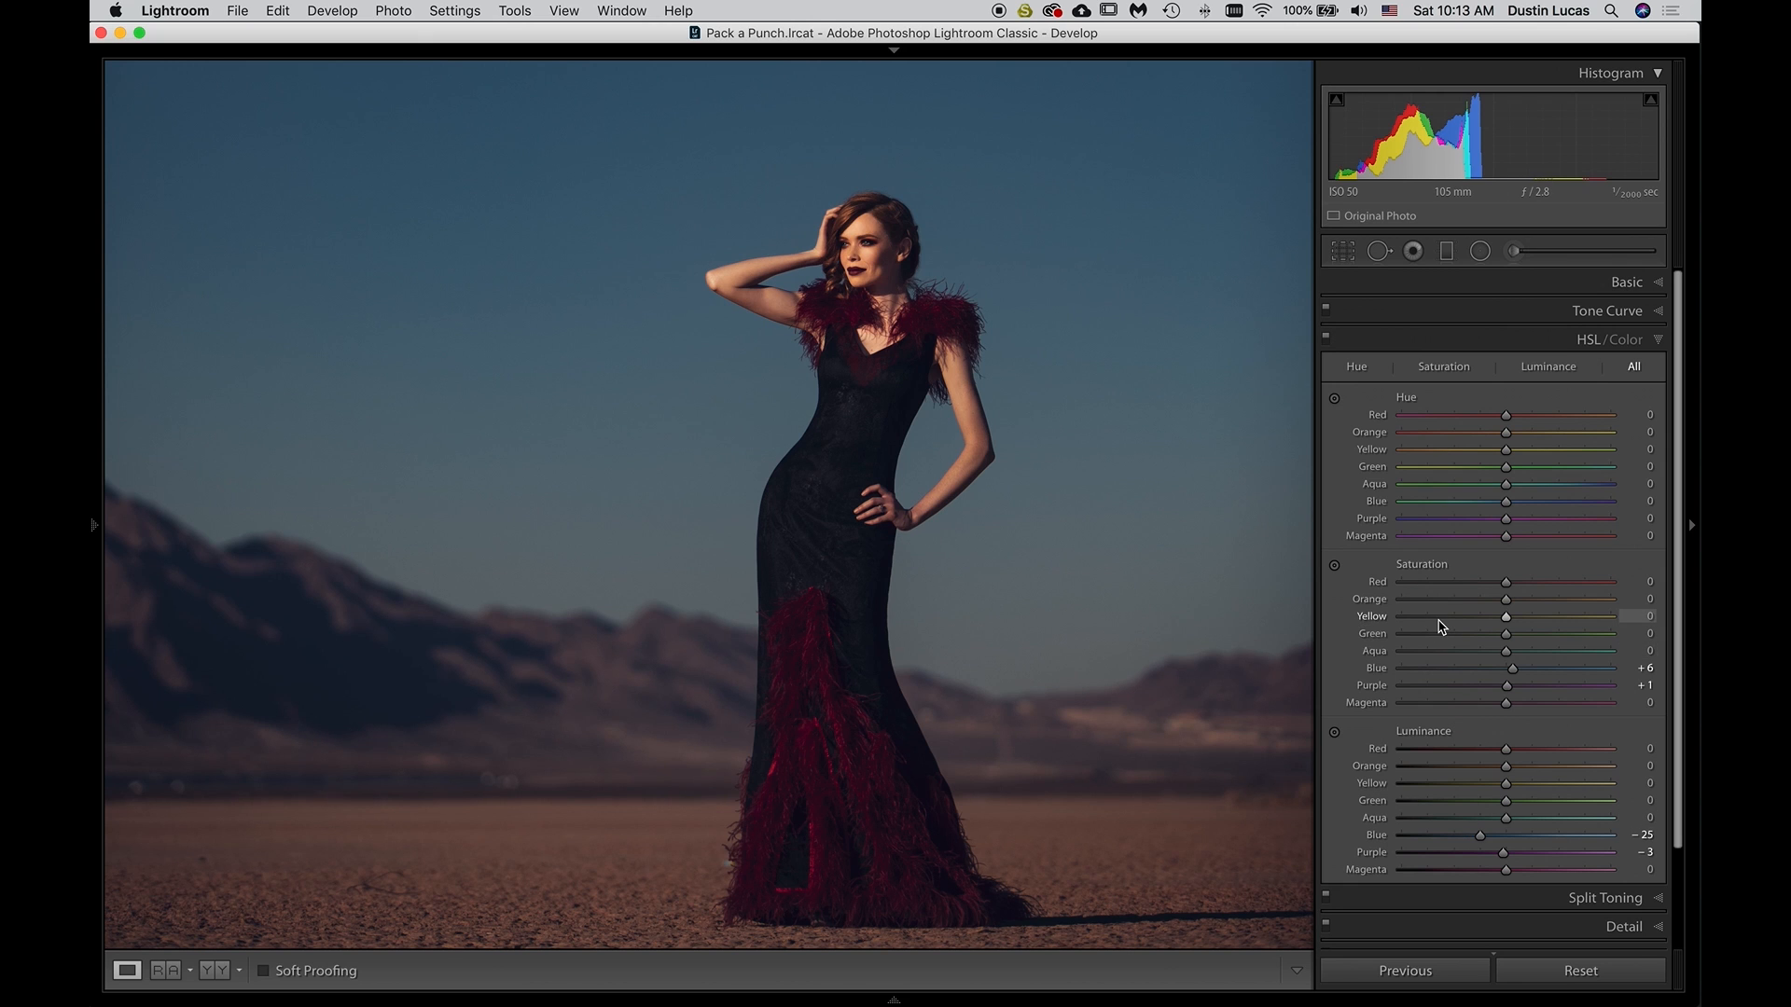
Inspect the dress up close and compare the full photo before and after the edits
click(853, 529)
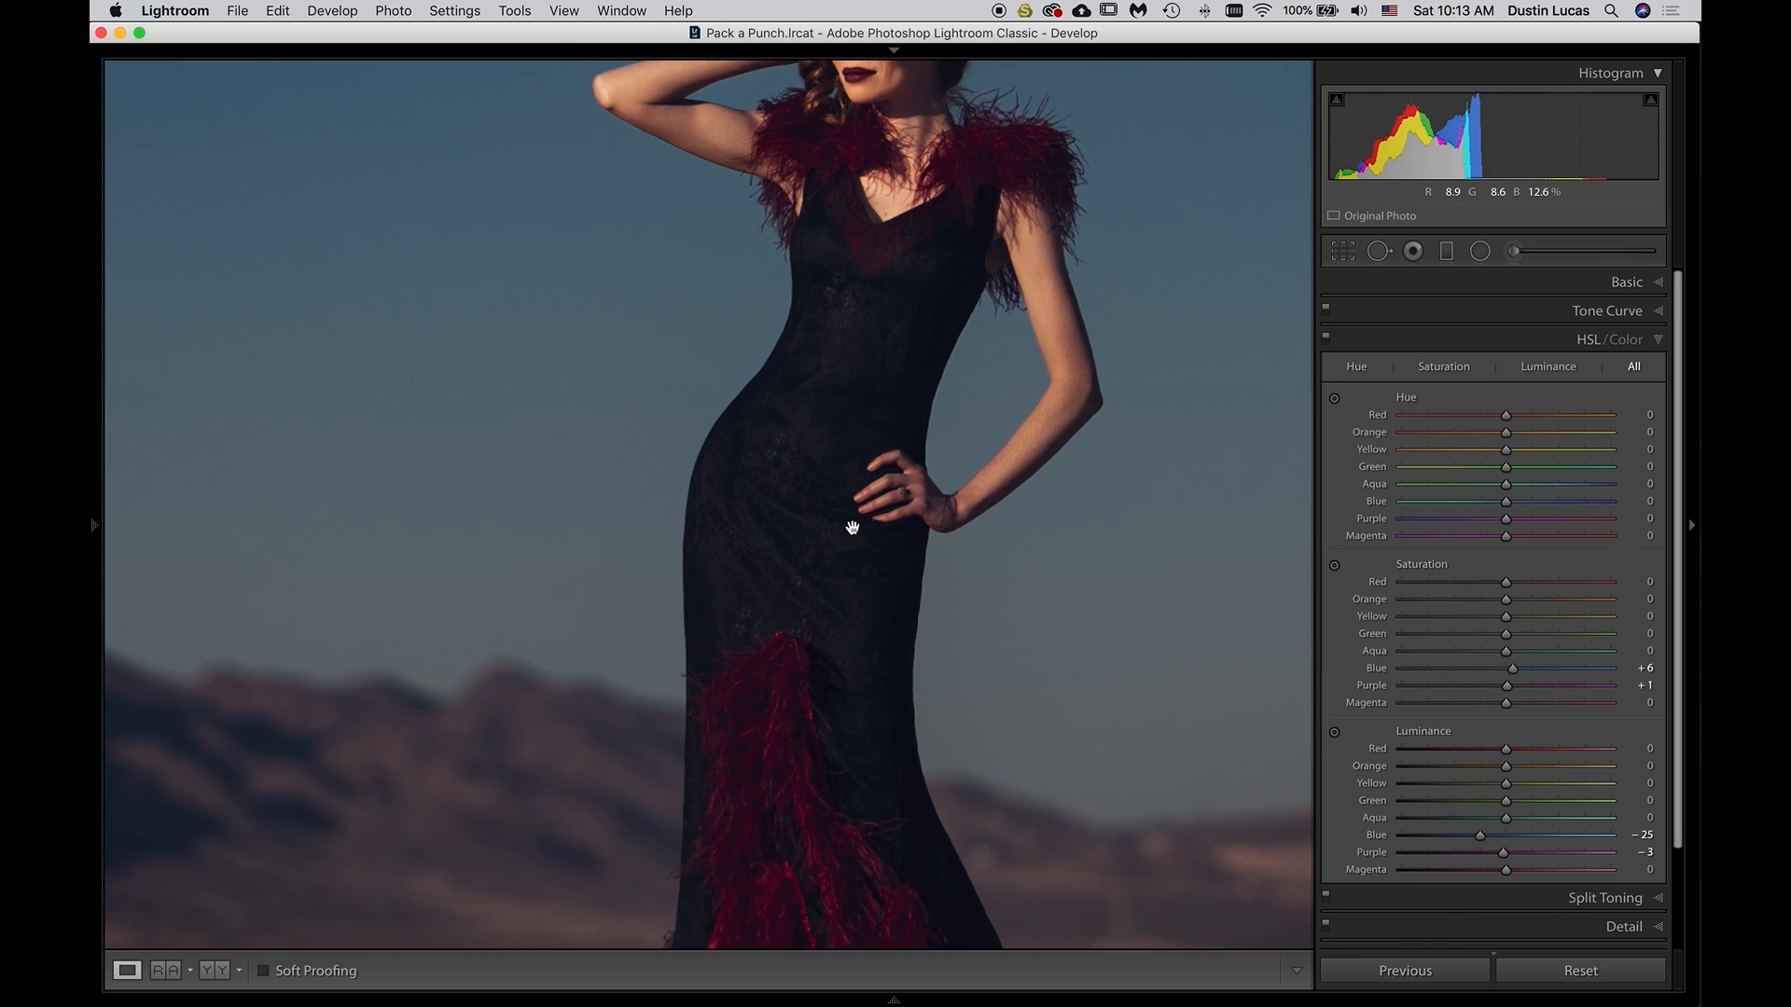
click(854, 528)
key(f)
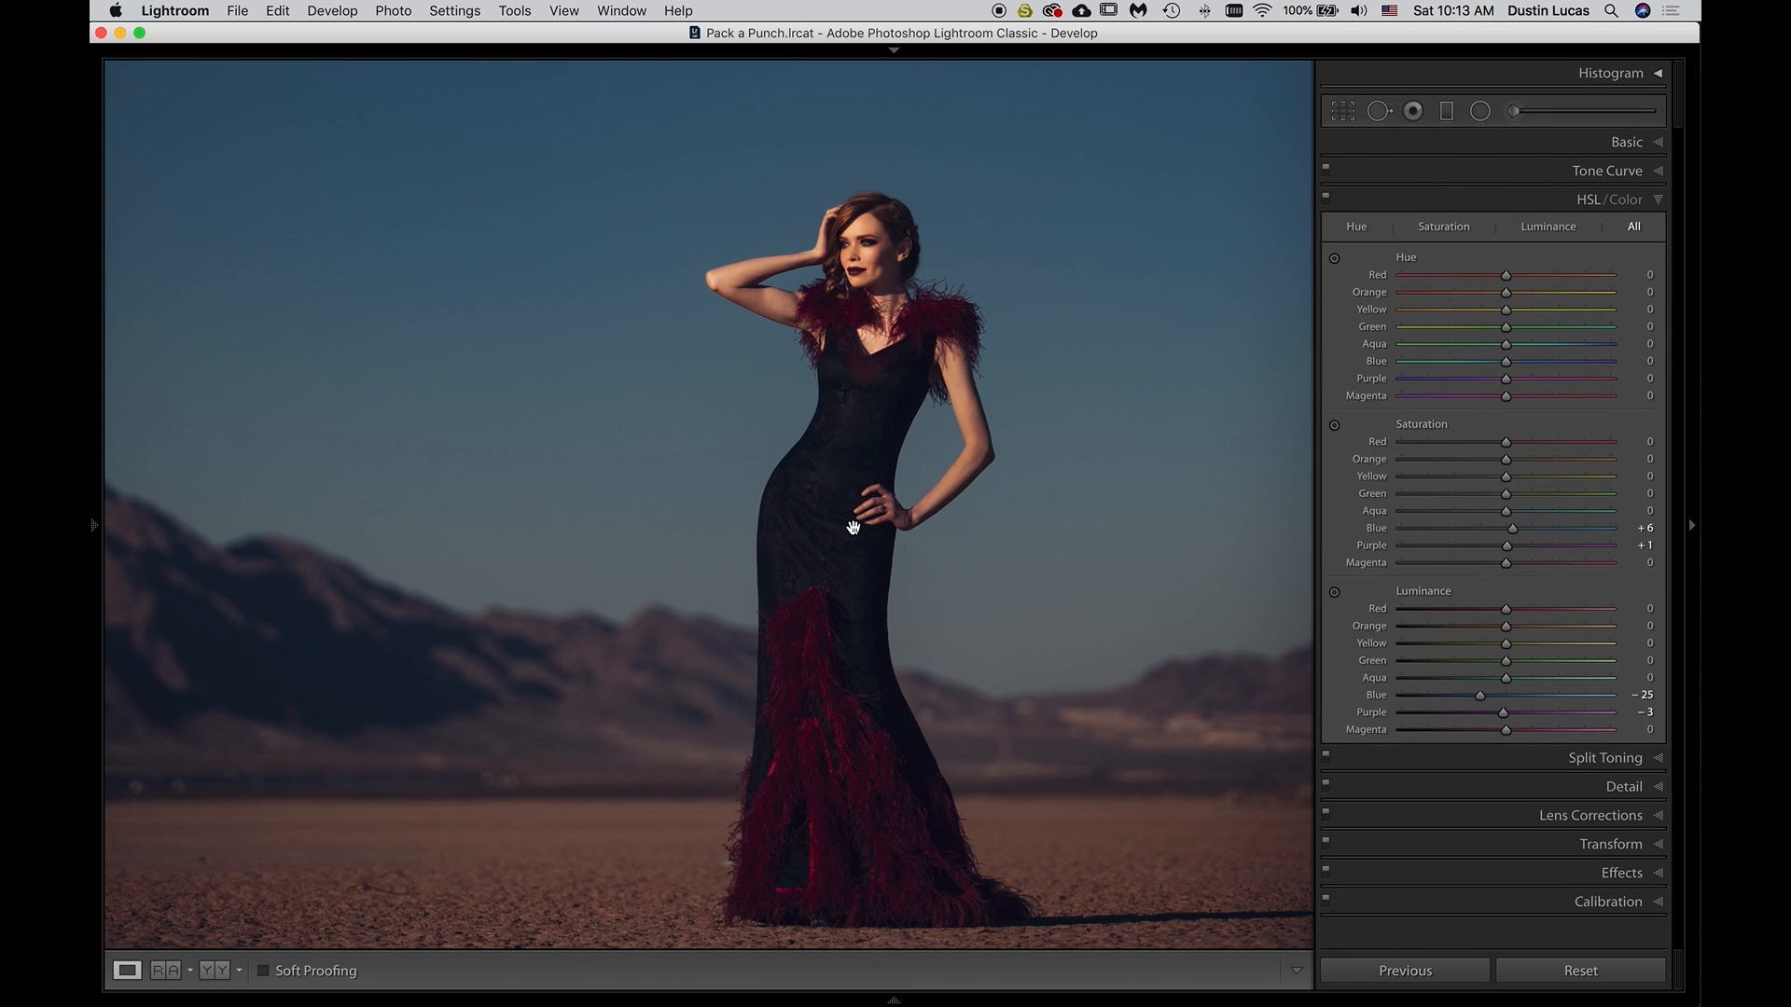
key(super+0)
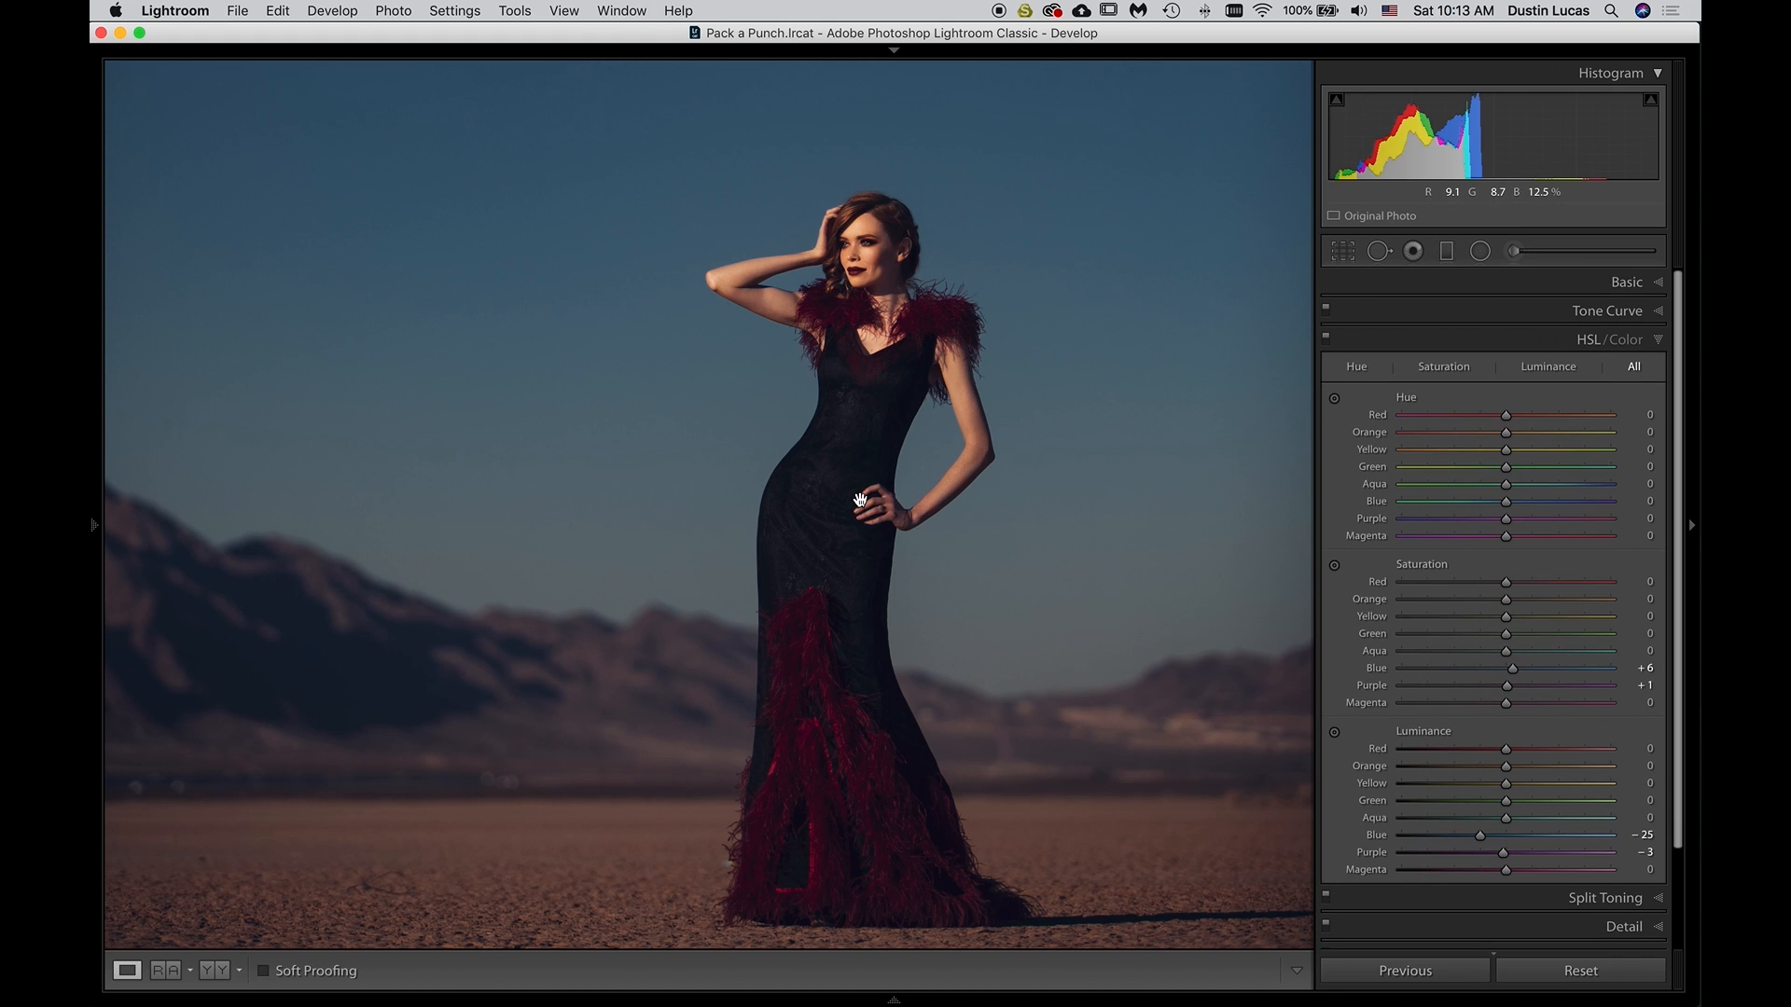
click(859, 499)
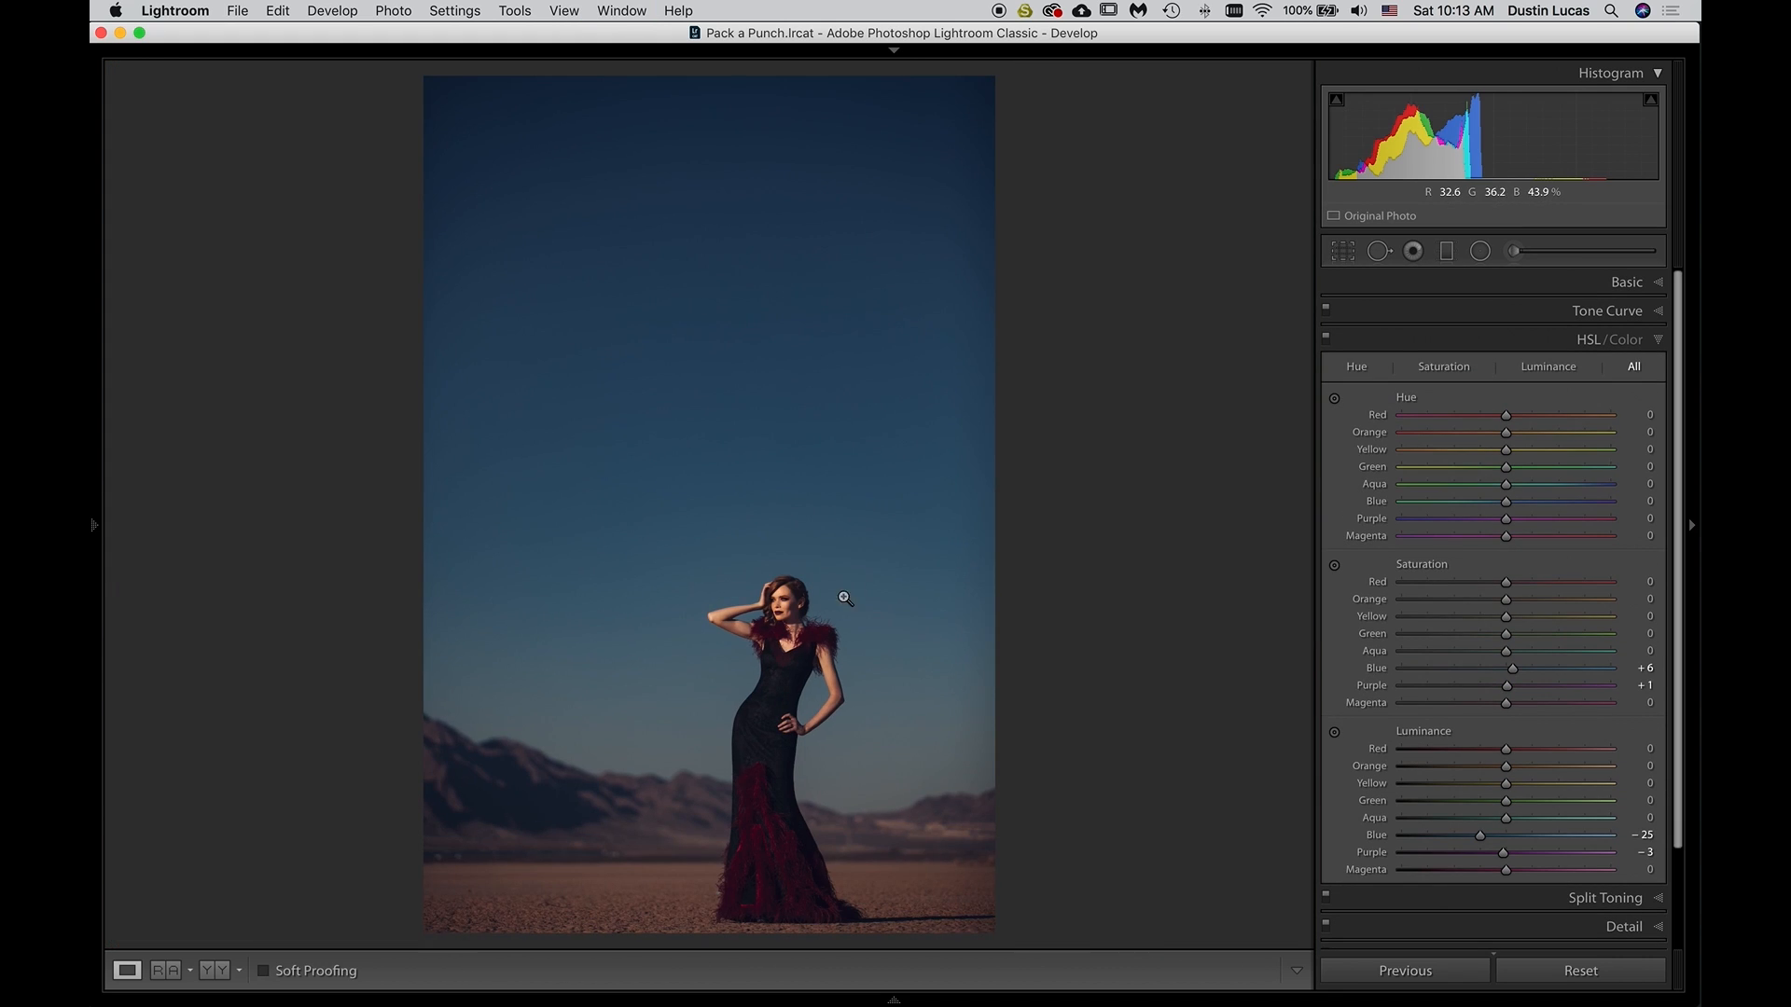
key(backslash)
key(backslash)
key(backslash)
key(backslash)
click(1505, 340)
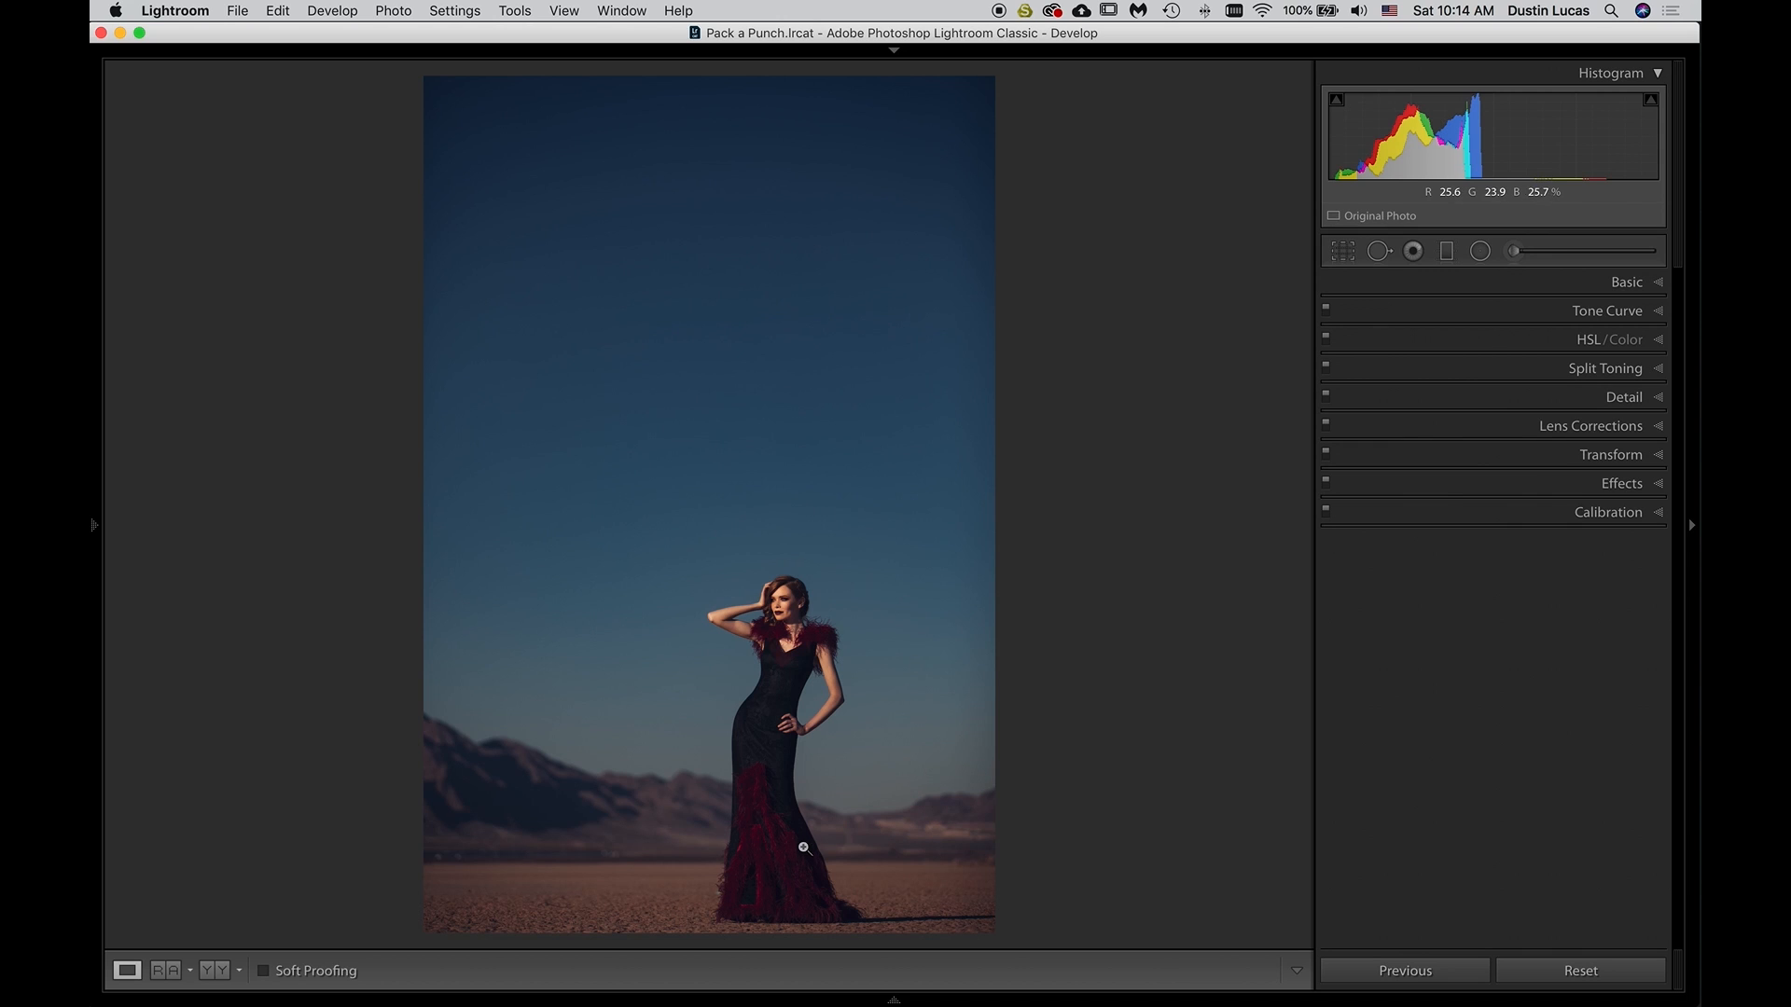
Darken the model's skin tones by targeting them in HSL, setting luminance to Orange -15 and Yellow -4
click(781, 620)
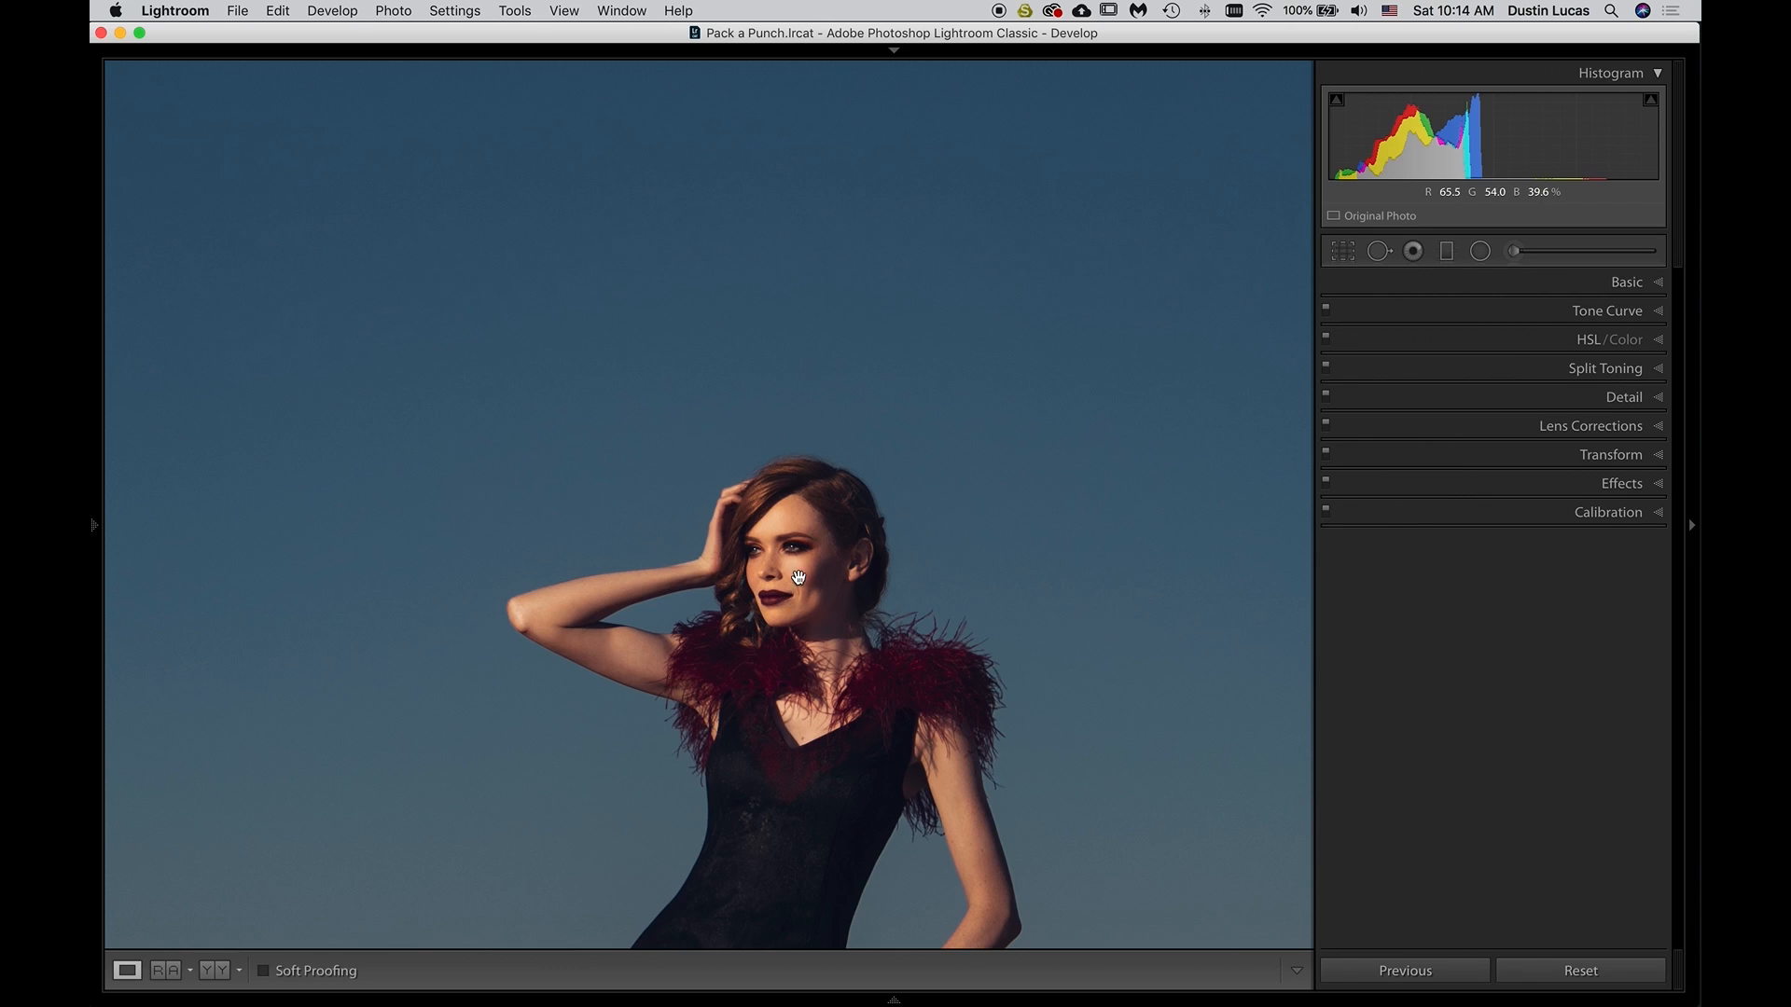
click(1490, 345)
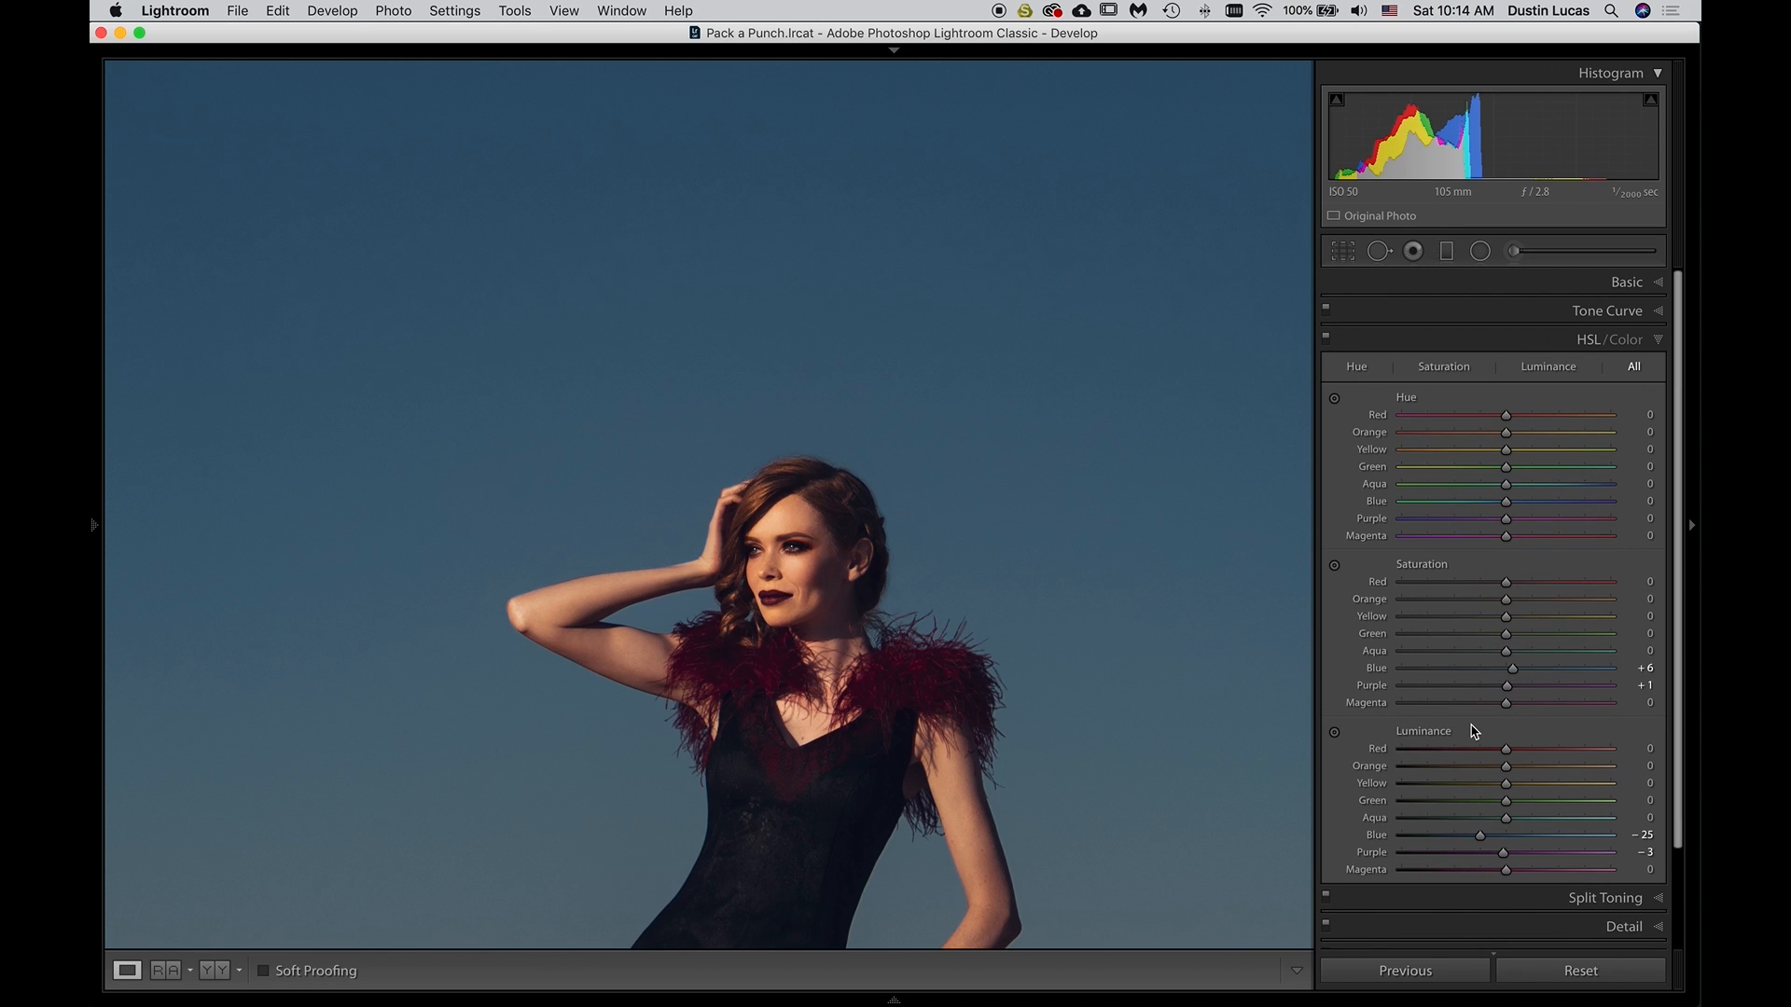
click(1335, 734)
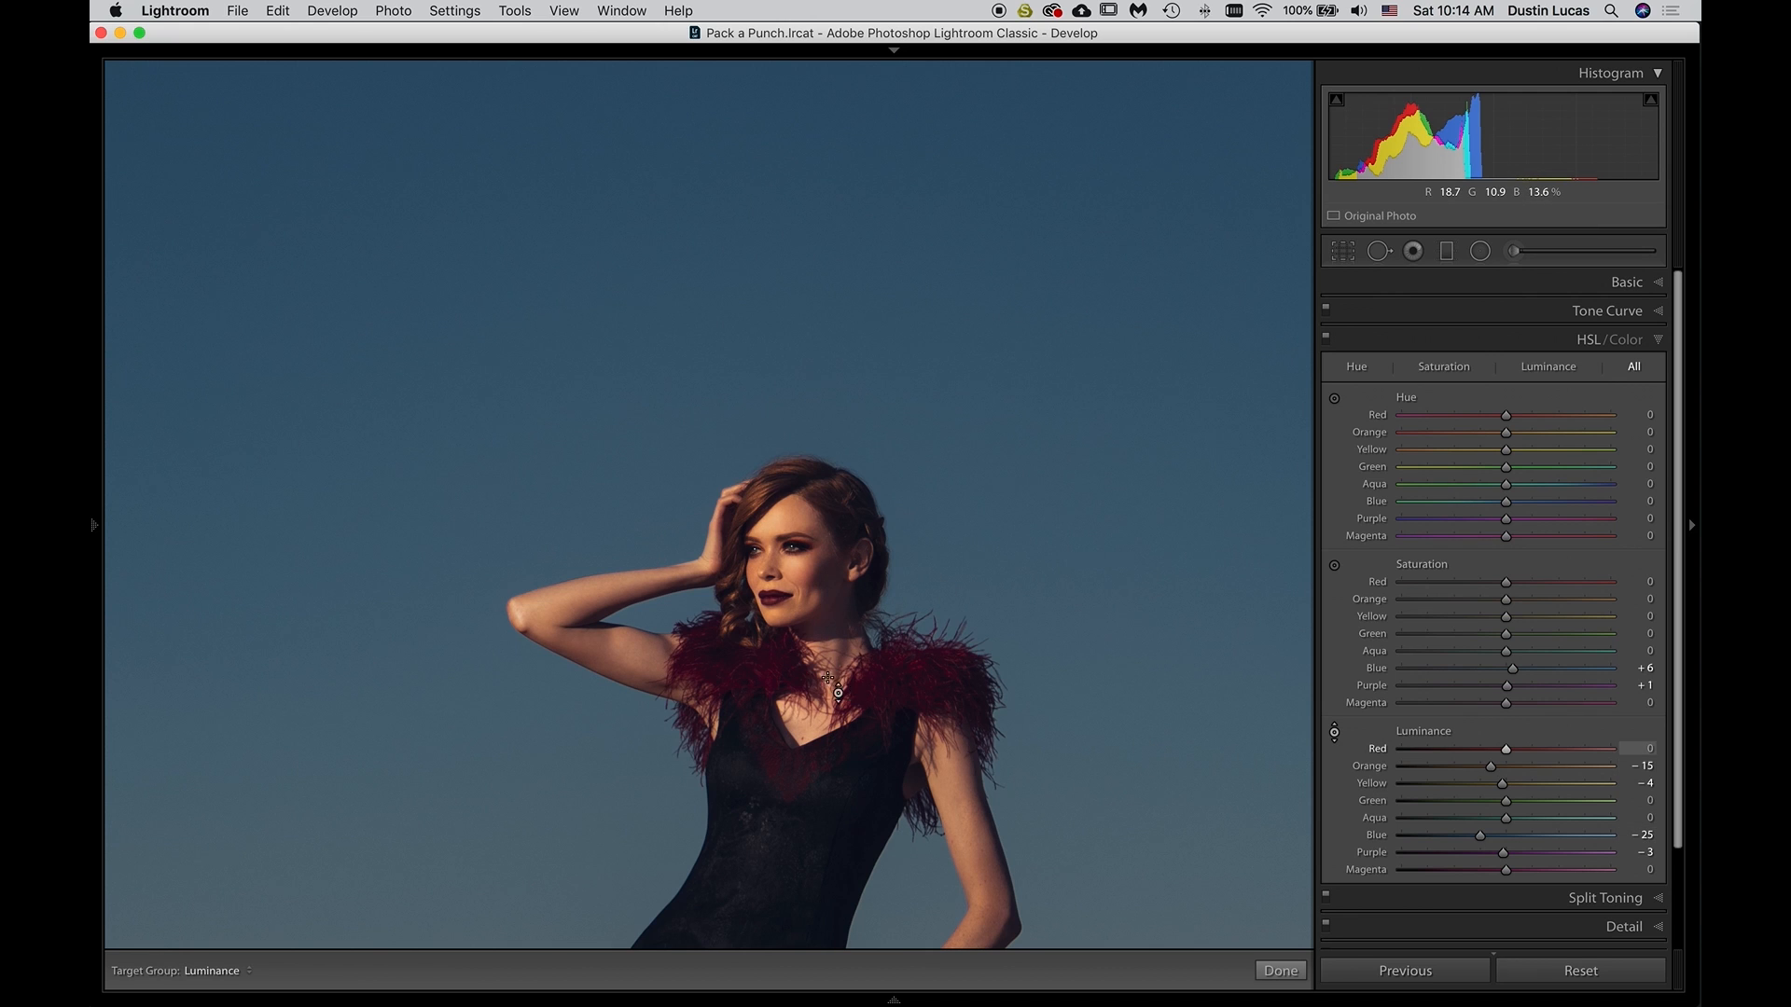
click(1551, 339)
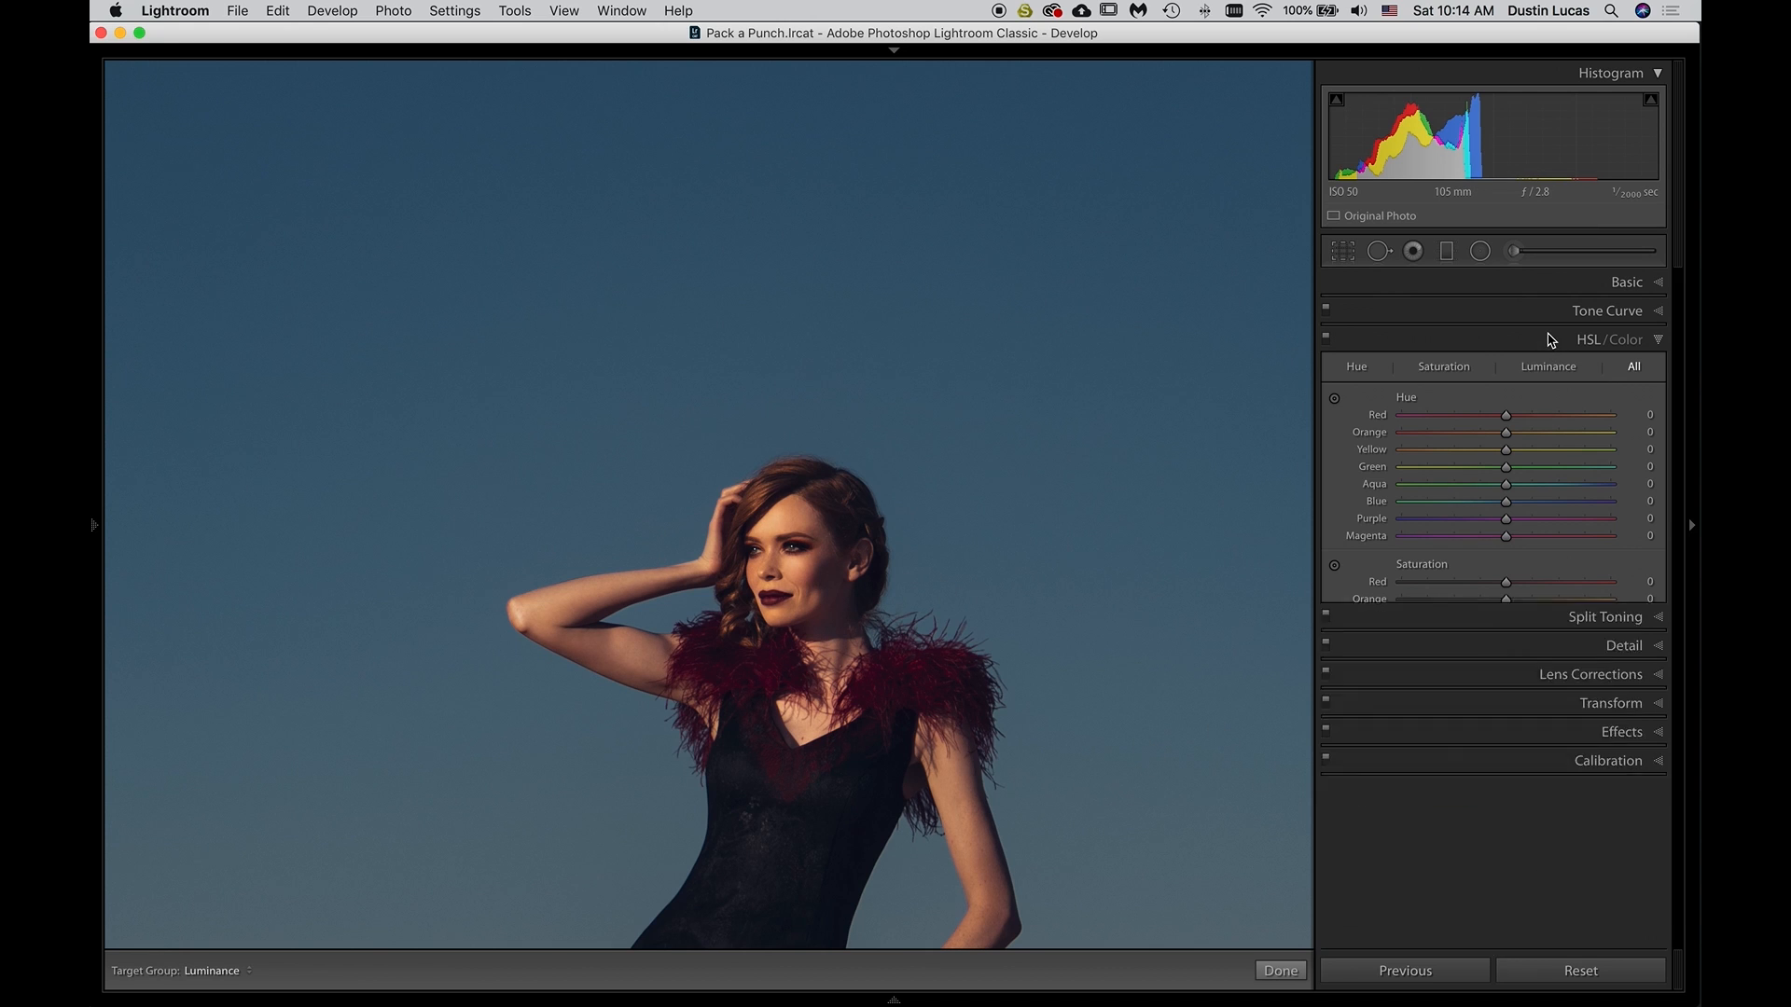
Set up an adjustment brush of size 8 with Exposure 0.15 and Shadows 15 for lifting the model's dark areas
click(1515, 251)
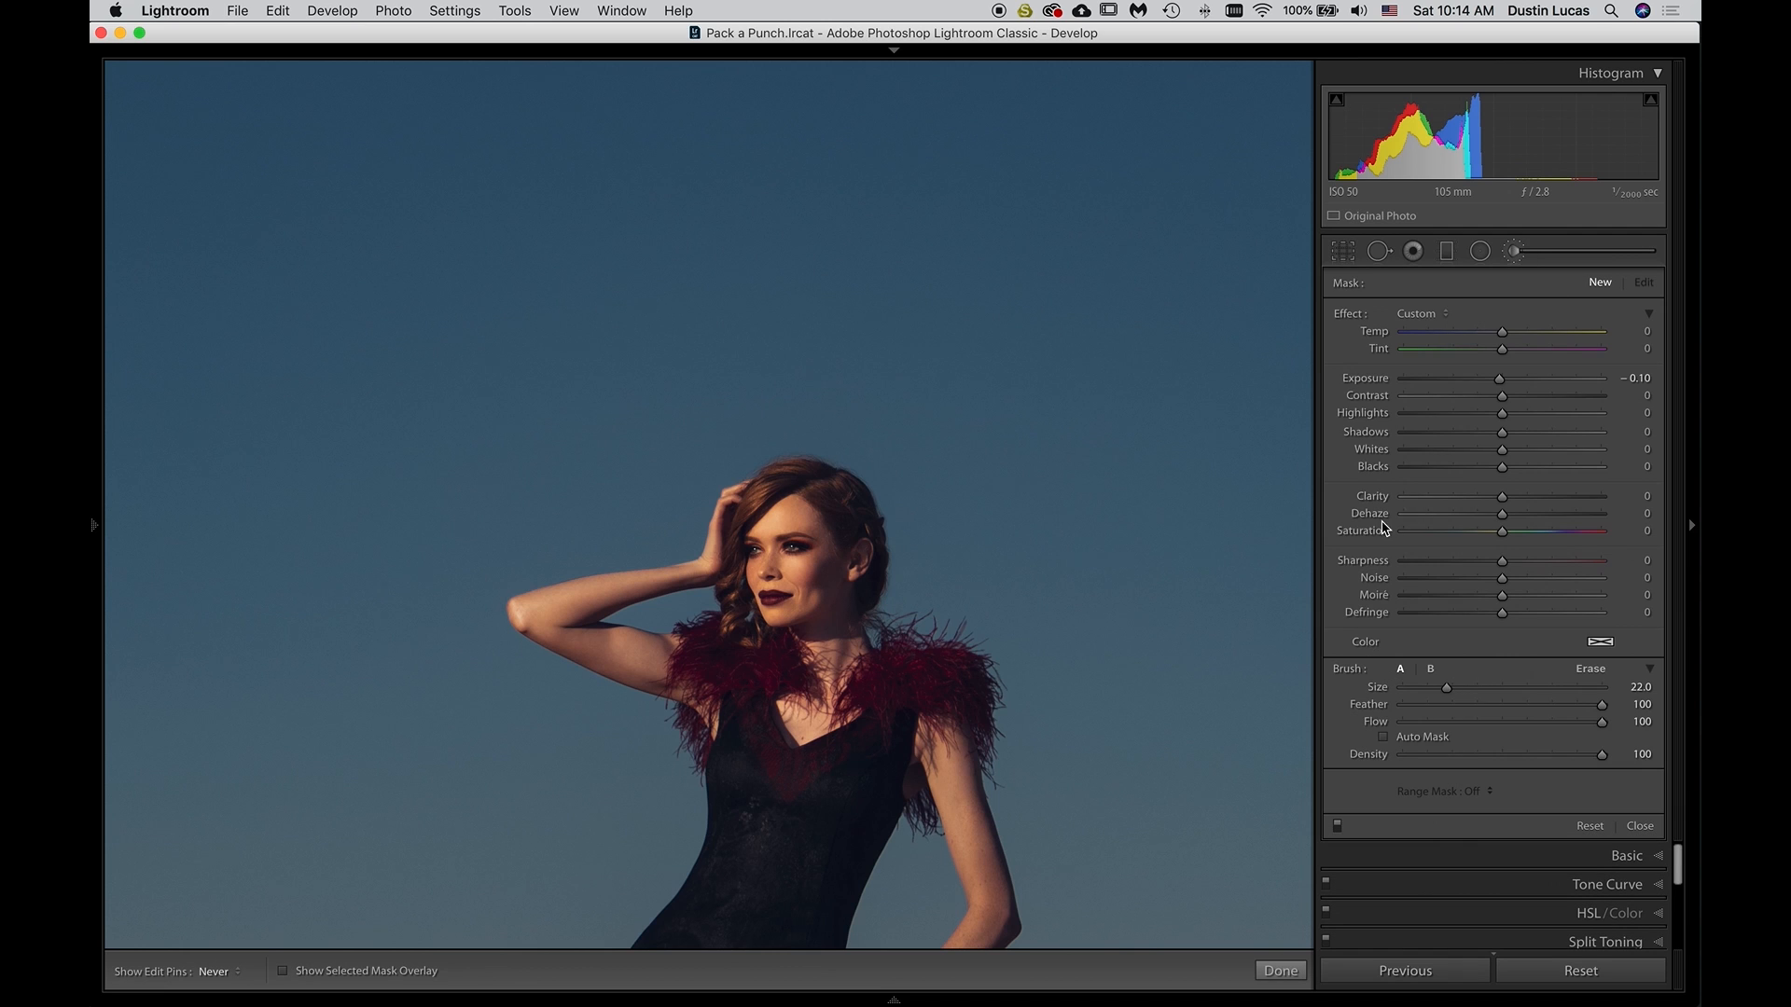
double_click(1380, 378)
scroll(844, 547, down, 6)
scroll(843, 585, down, 1)
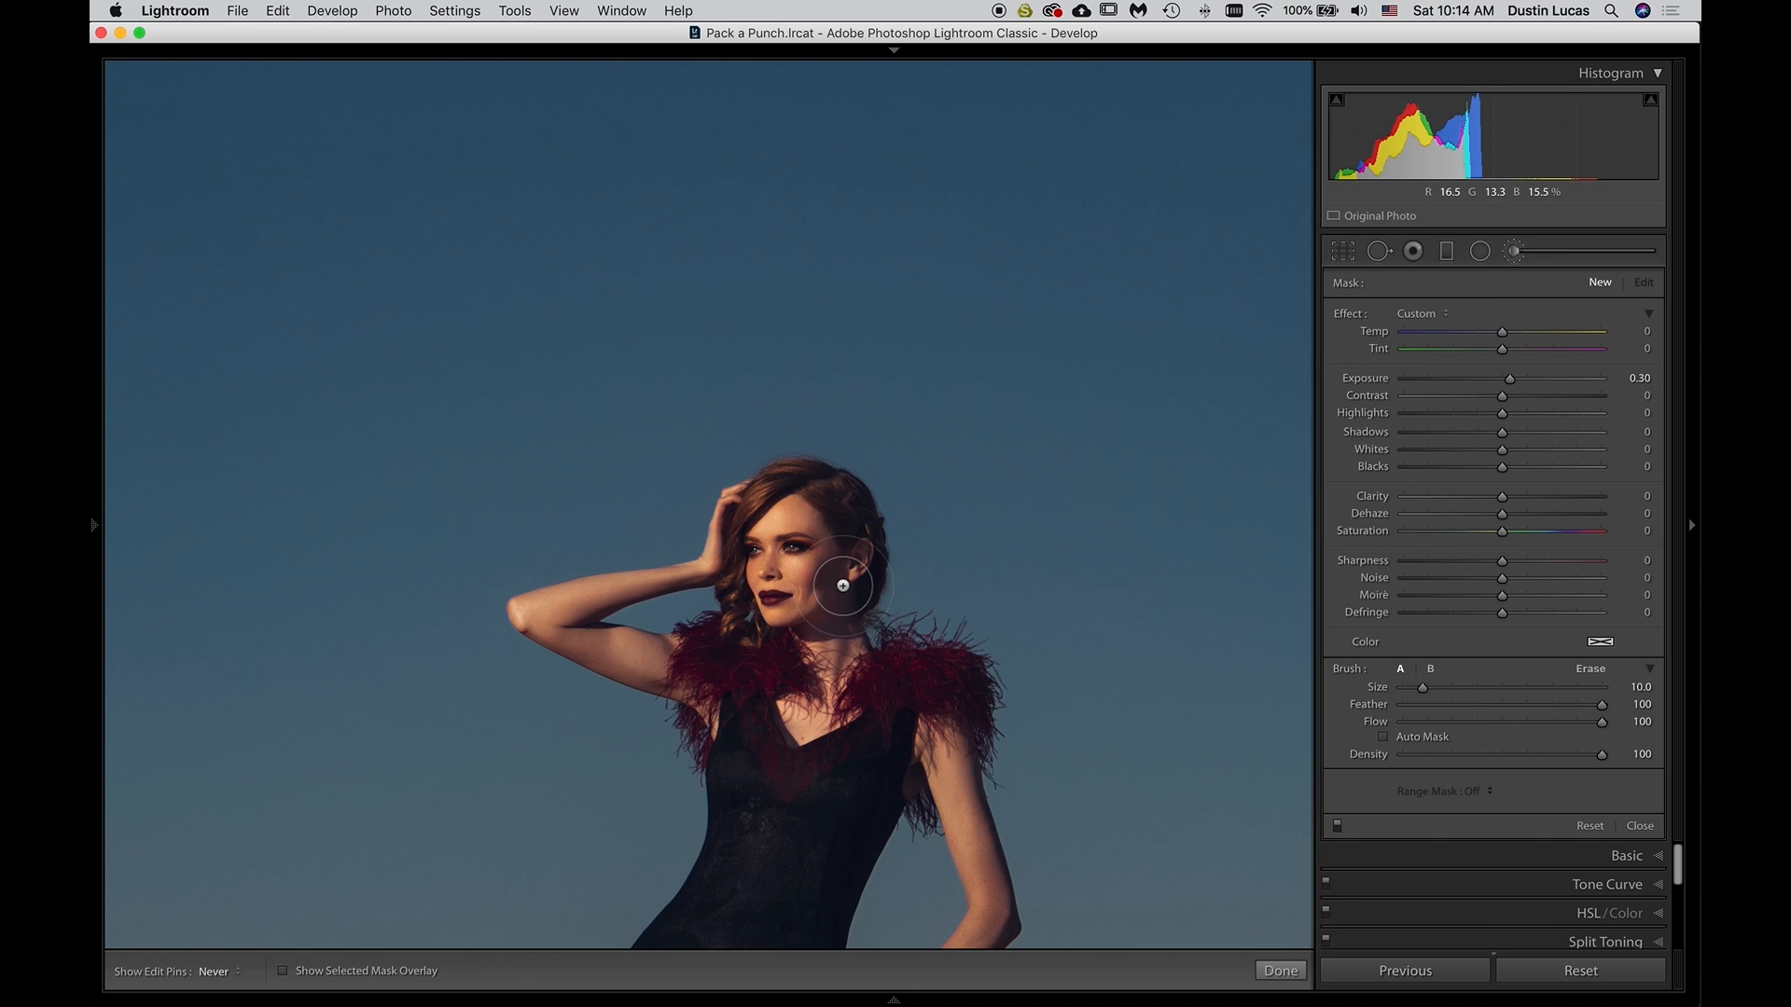
scroll(843, 585, down, 1)
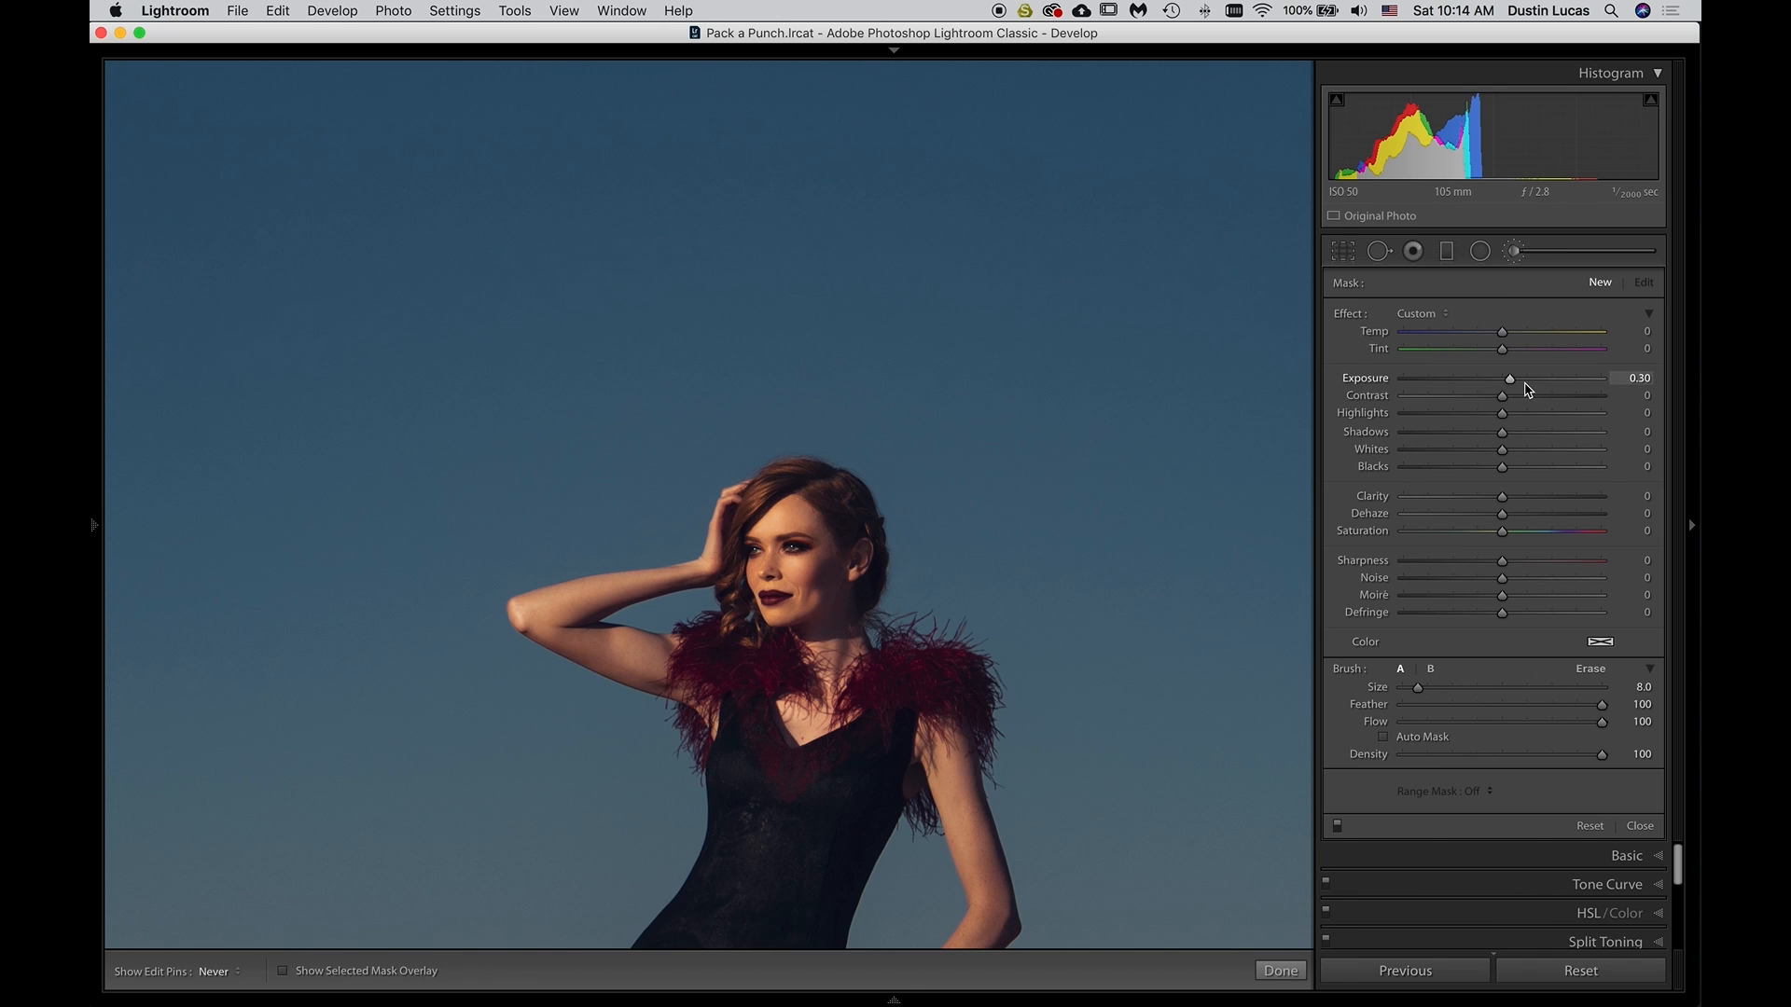
click(1630, 378)
text(.15)
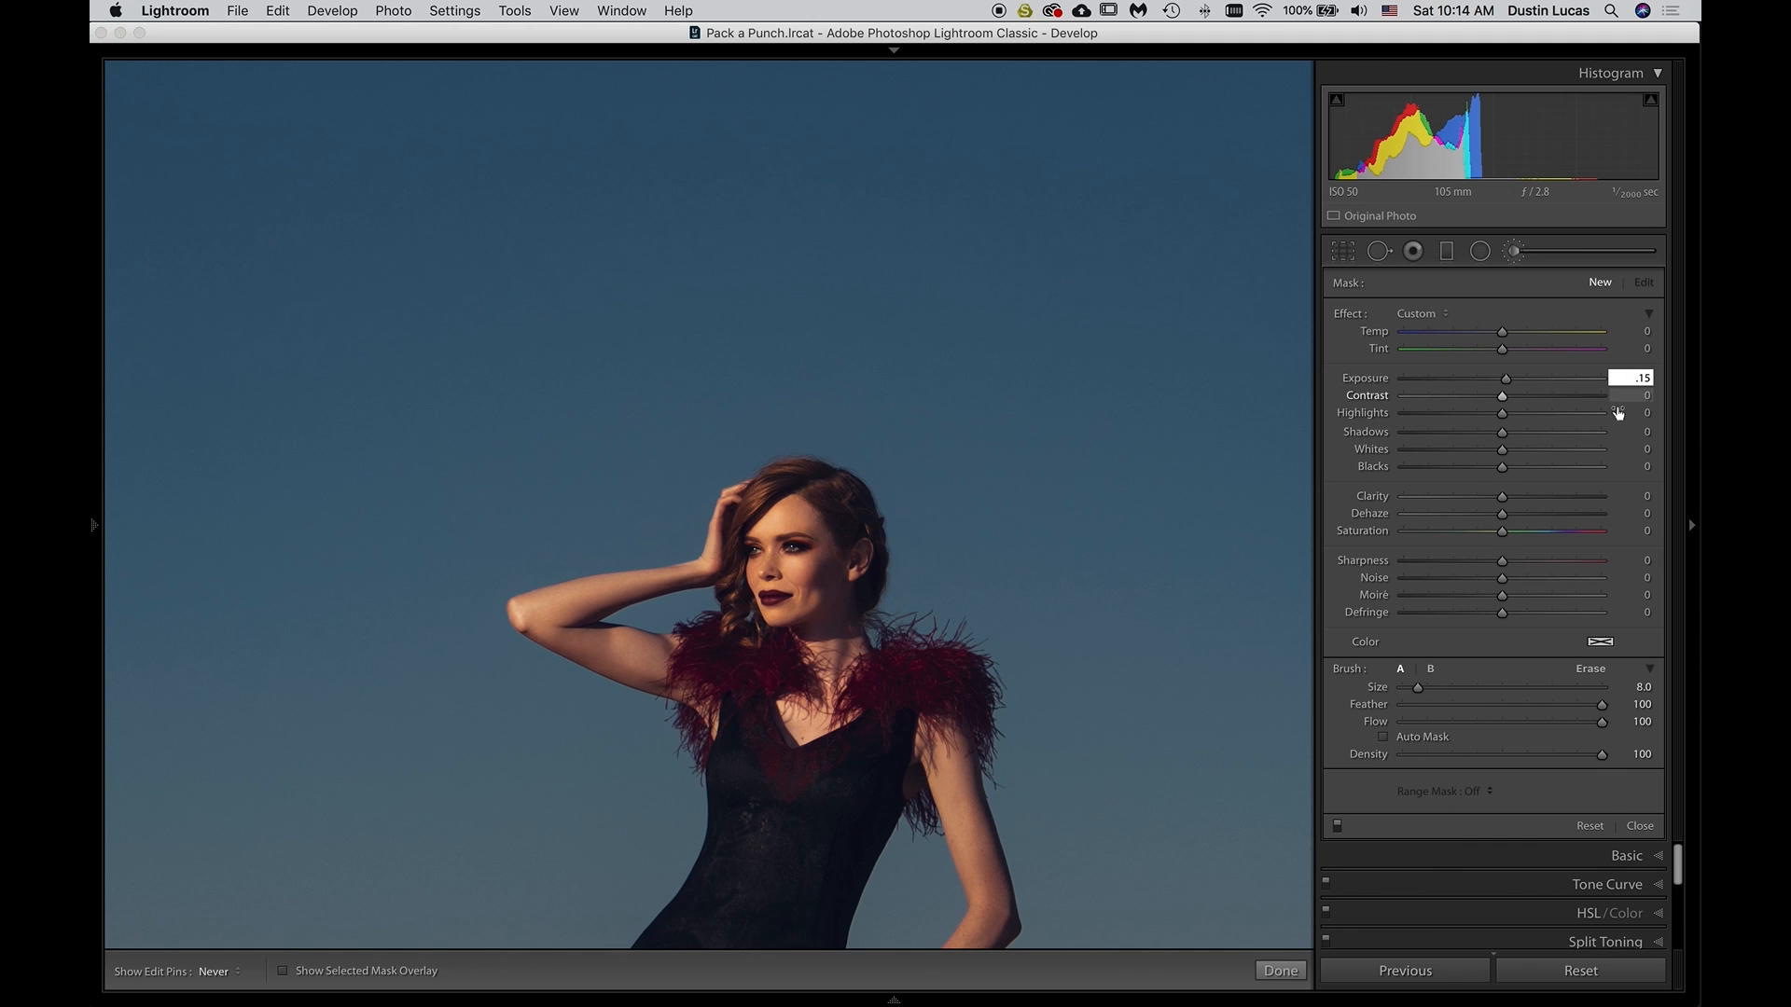
drag(1502, 439, 1515, 440)
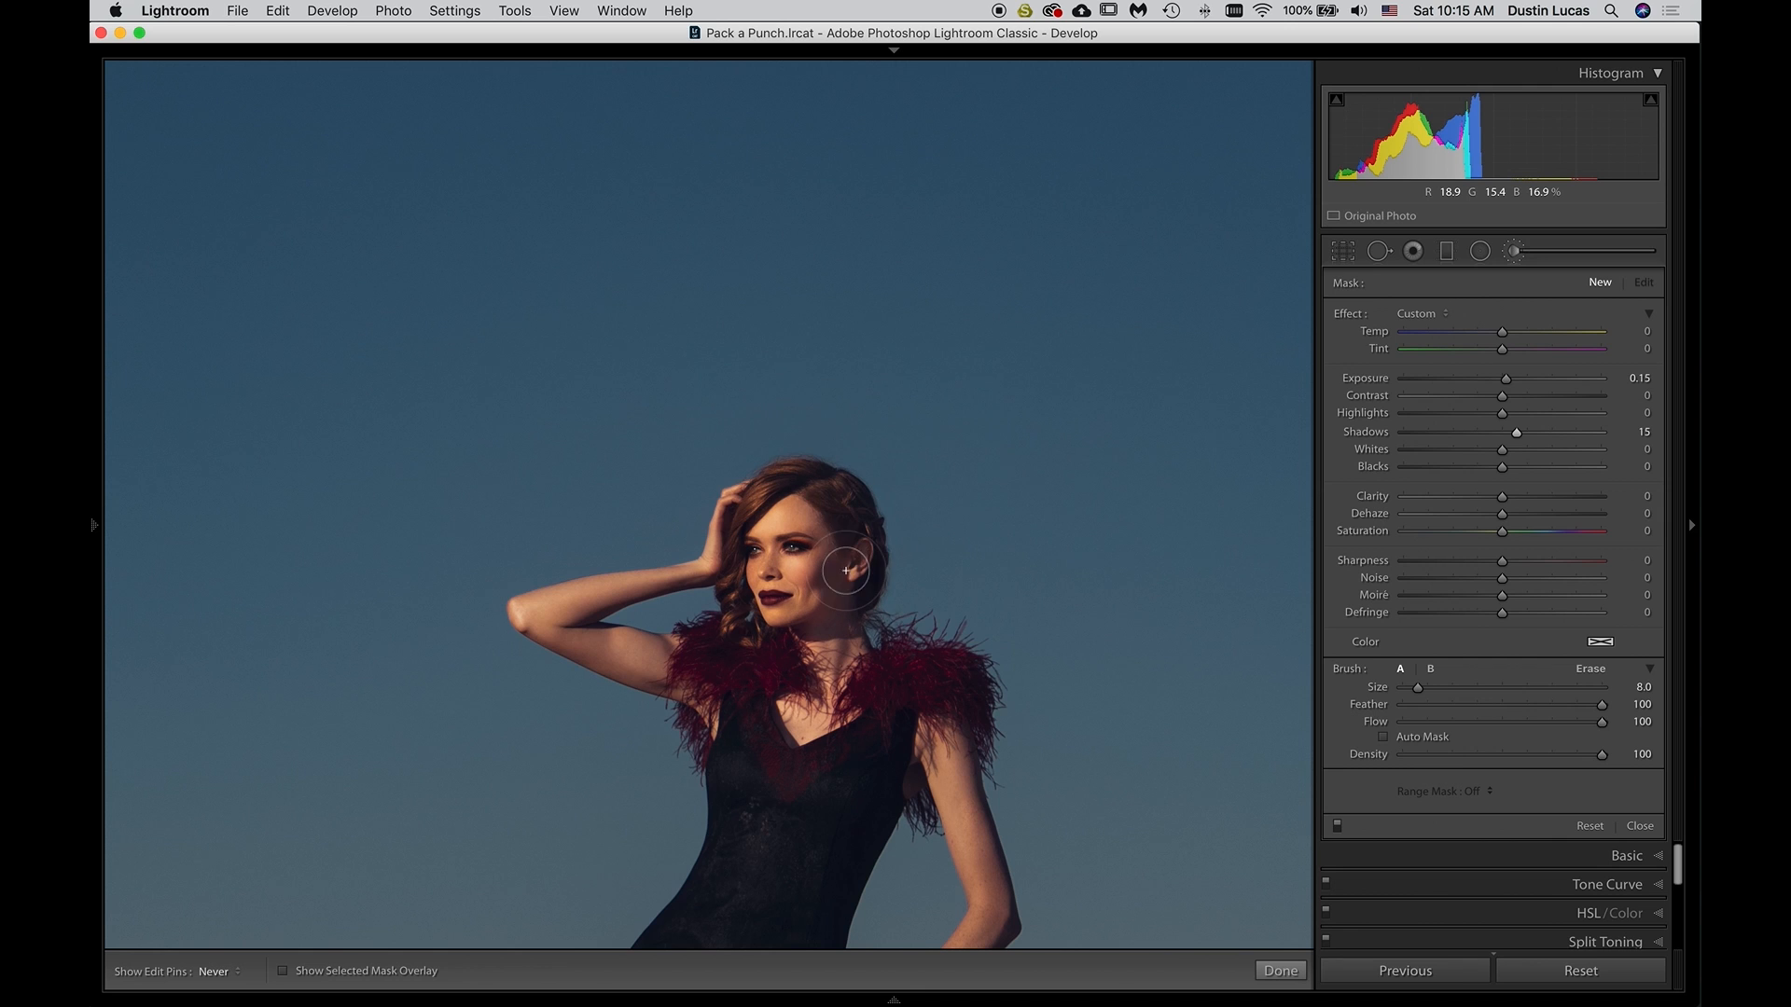
Apply the brush mask and refine it to Exposure 0.25 and Shadows 12, comparing the photo with and without the brush edits
click(1277, 719)
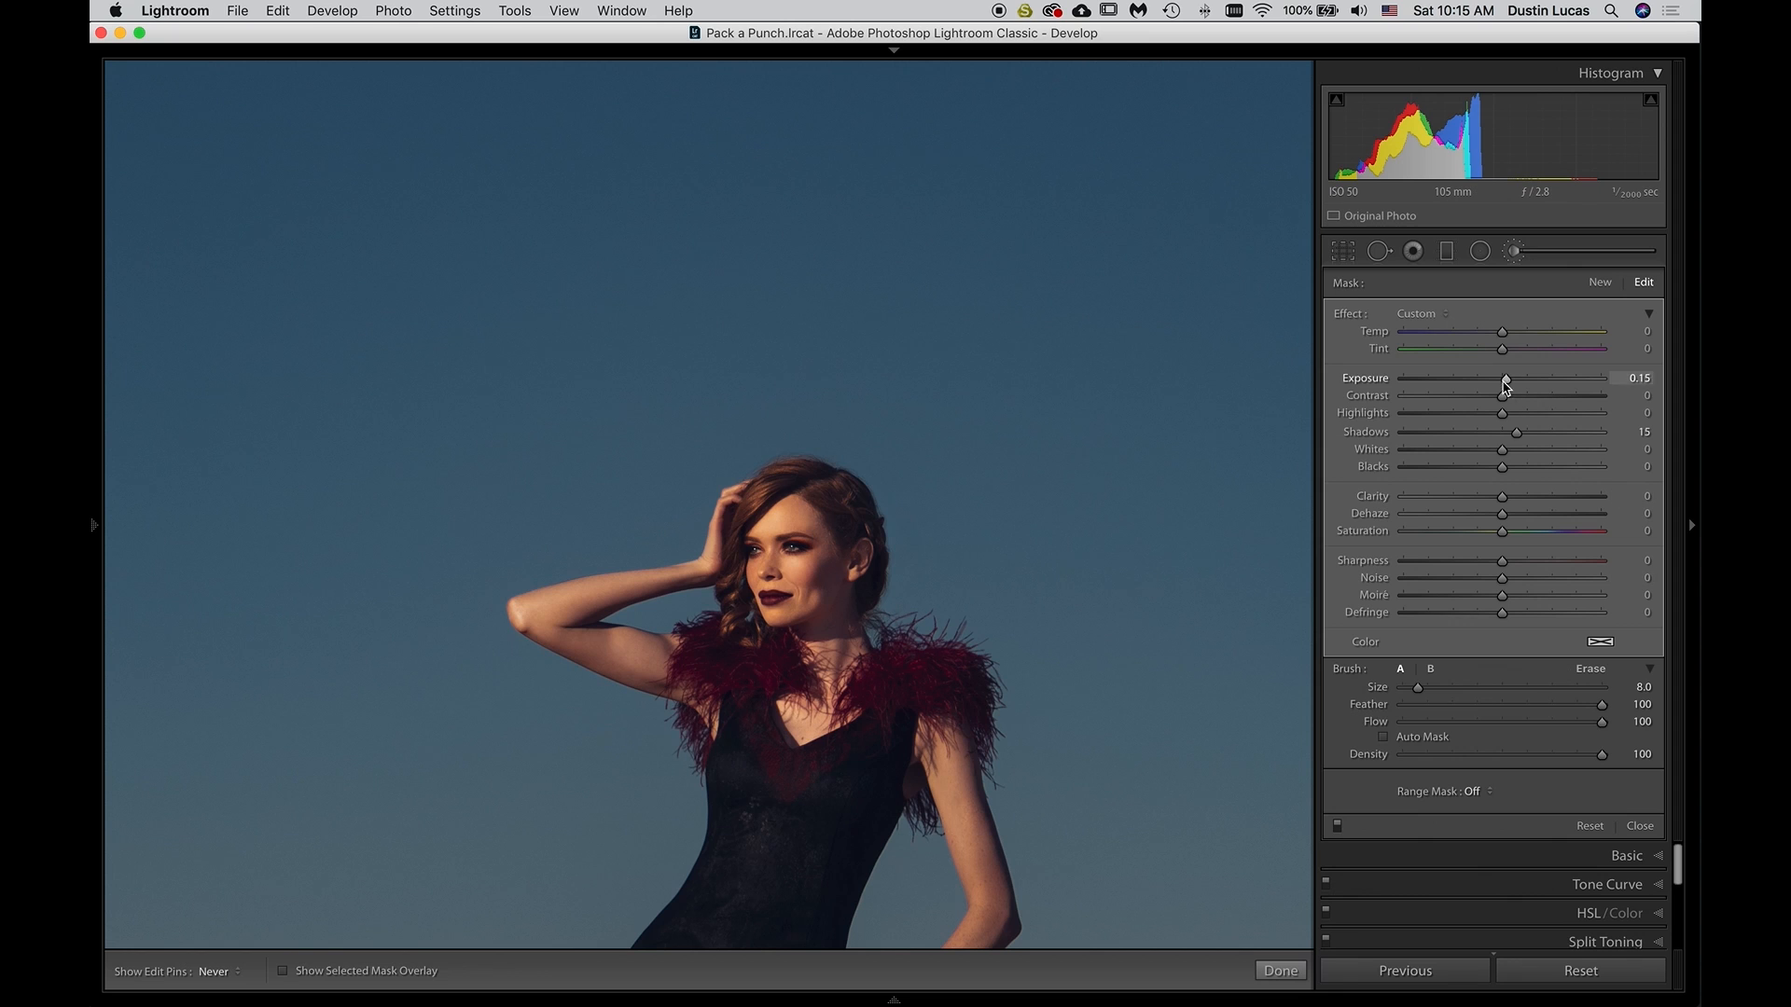
drag(1523, 435, 1532, 442)
drag(1521, 388, 1524, 387)
click(1337, 827)
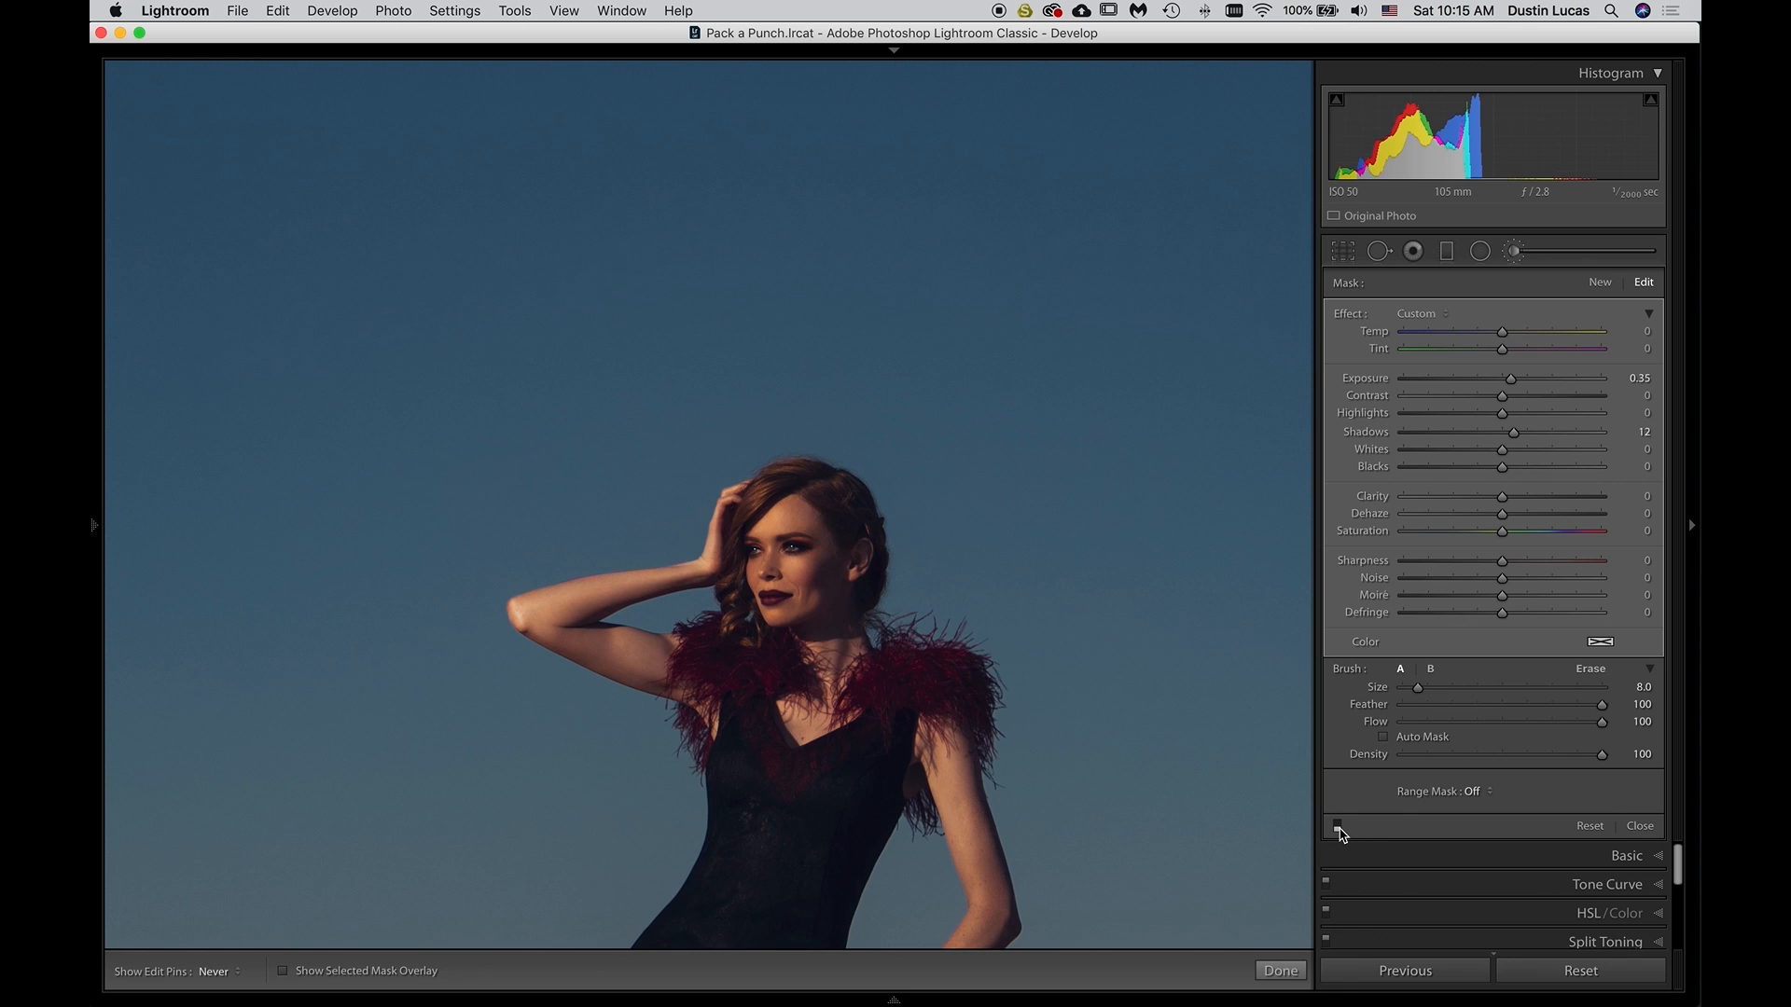
click(1340, 830)
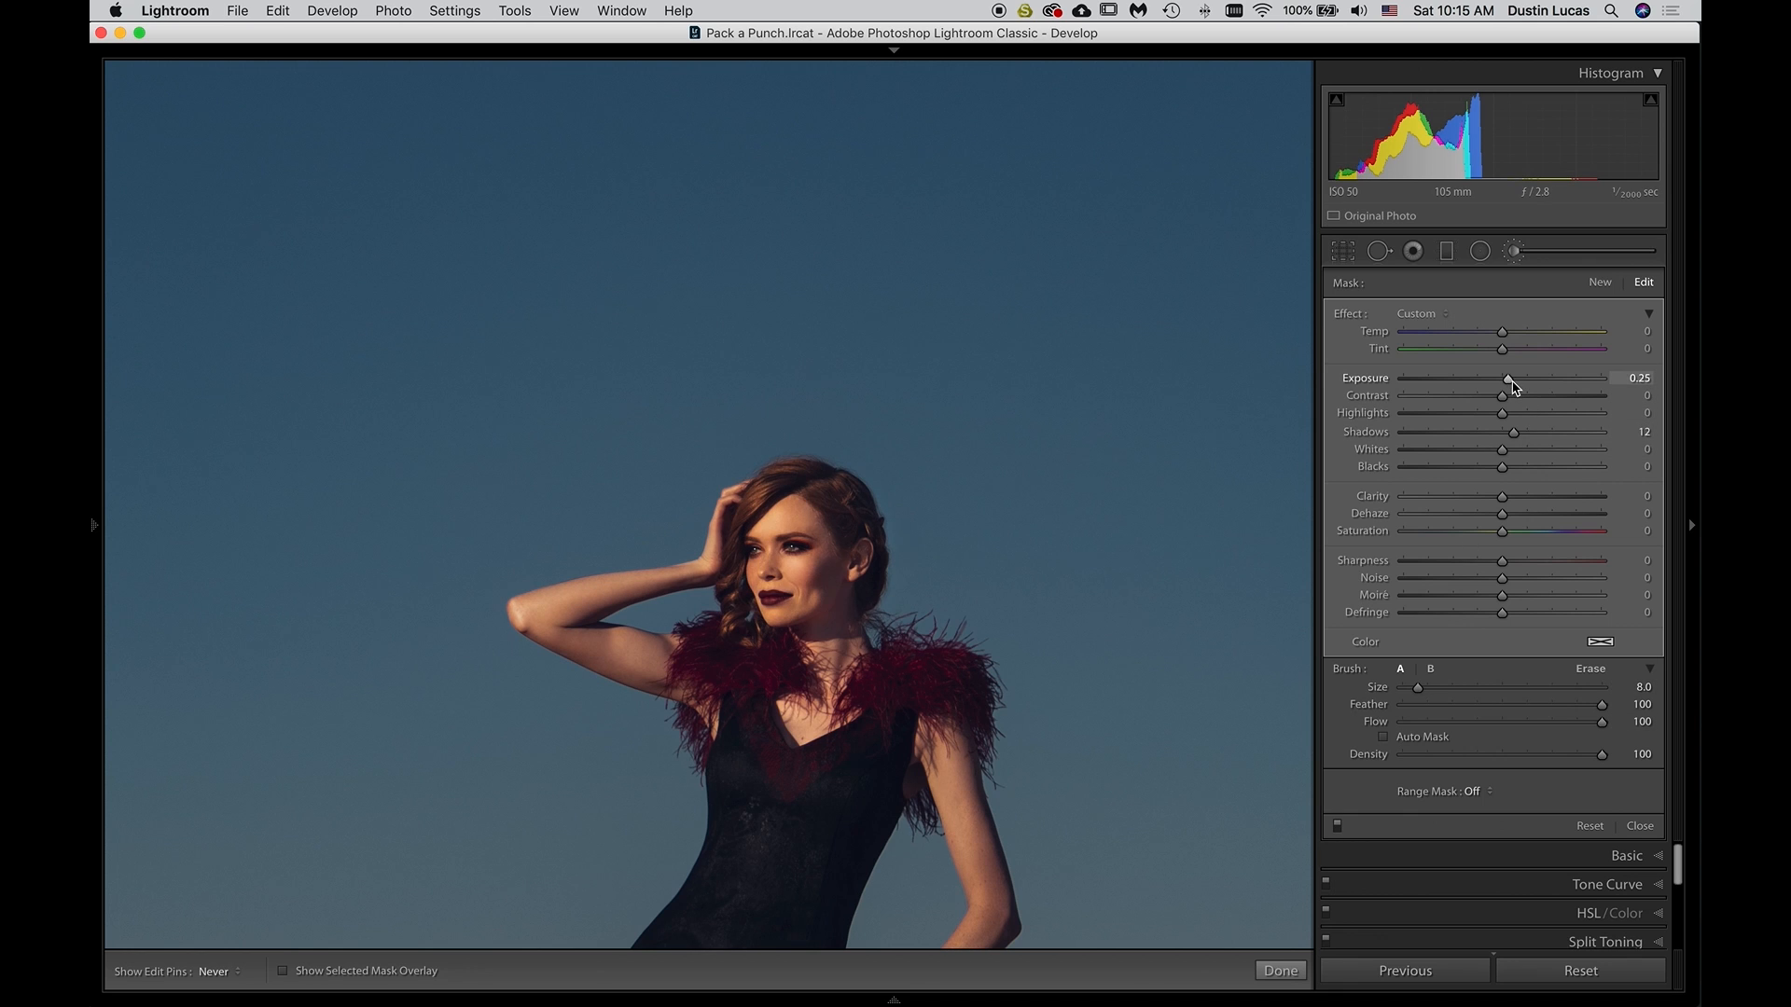
Paint a new brush mask of size 6 along the underside of the raised arm, using Exposure 0.15 and Shadows 15
click(1599, 283)
key(bracketleft)
key(bracketleft)
key(bracketleft)
key(bracketleft)
key(bracketright)
key(bracketright)
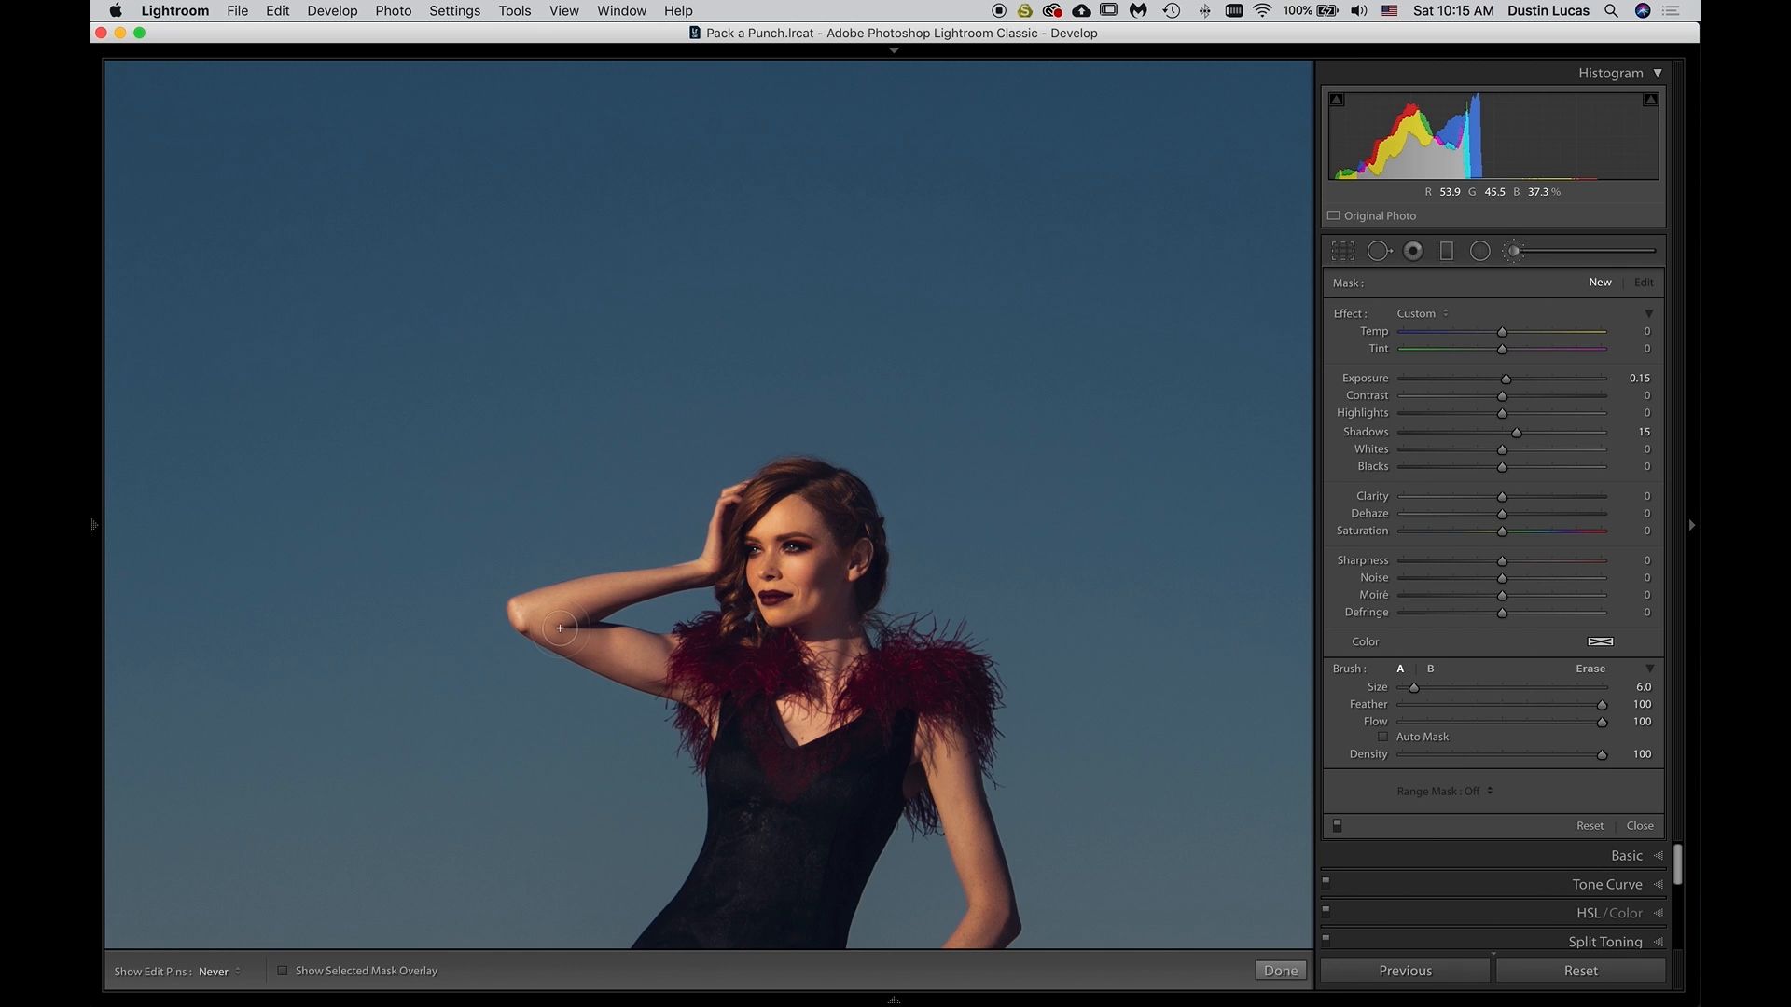
drag(559, 624, 589, 639)
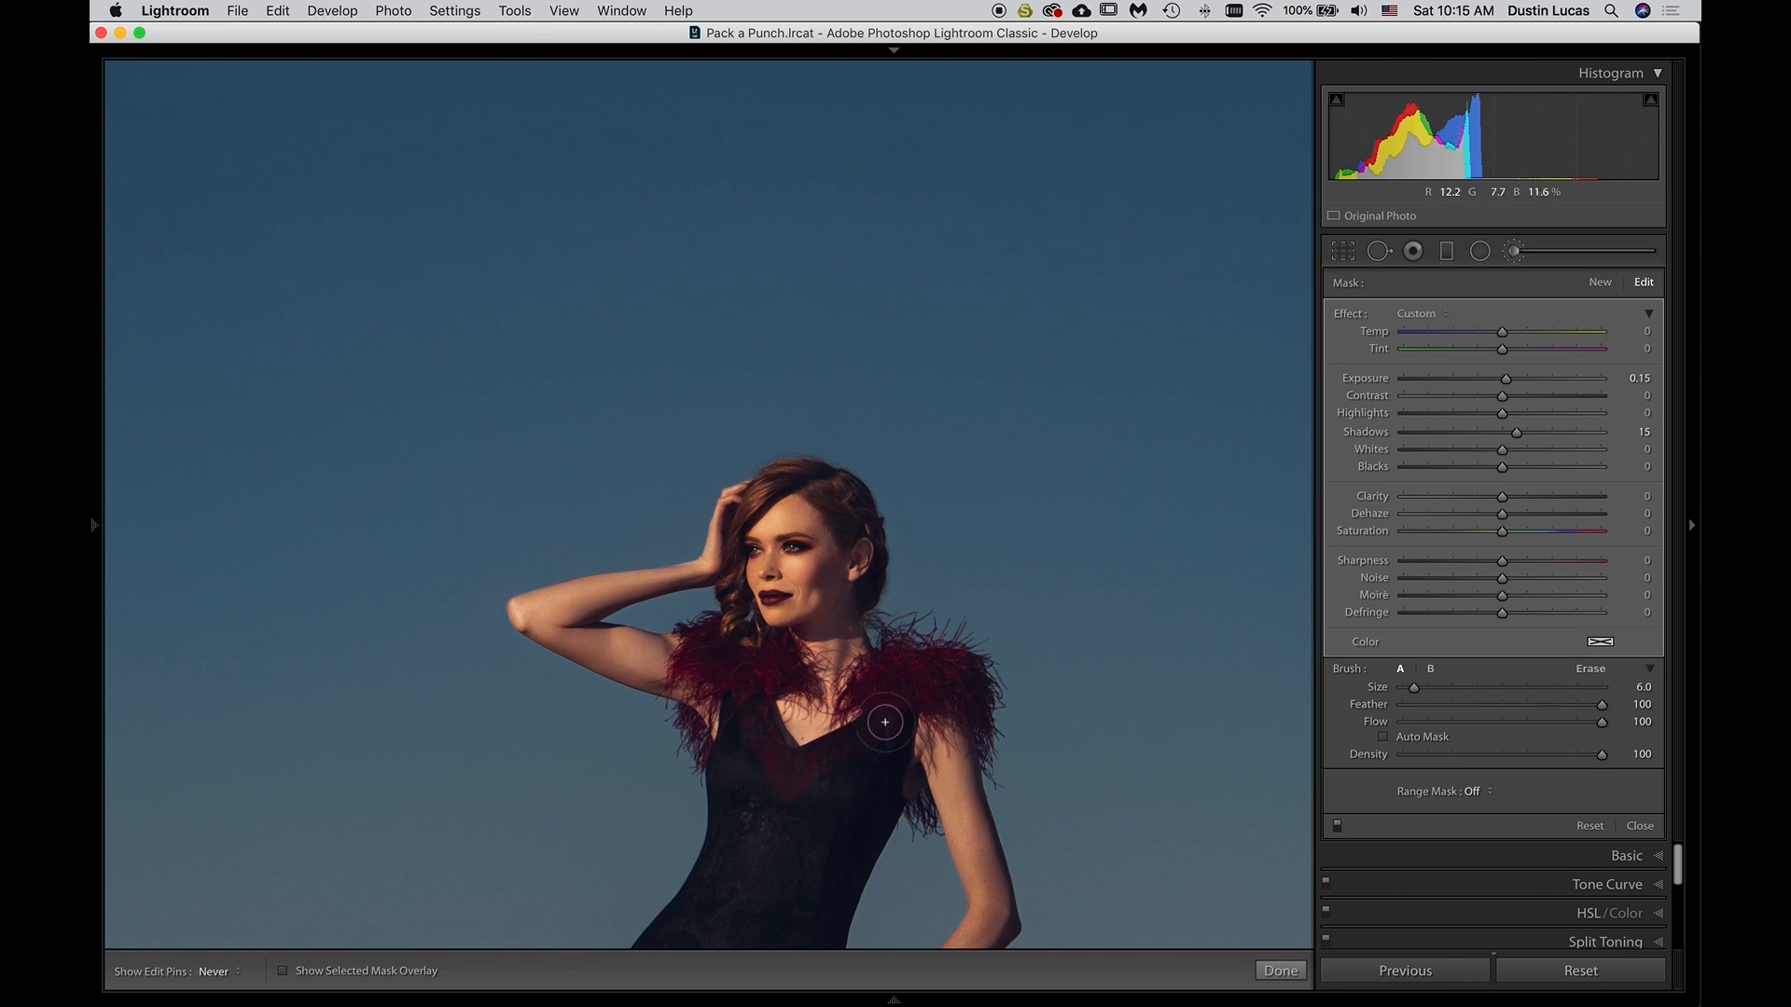
Paint a new brush mask over the skirt's red feathers with Exposure 0.25, Shadows 15, Clarity 5 and Saturation 10, using size 9
scroll(982, 791, down, 10)
scroll(982, 791, up, 2)
key(super+minus)
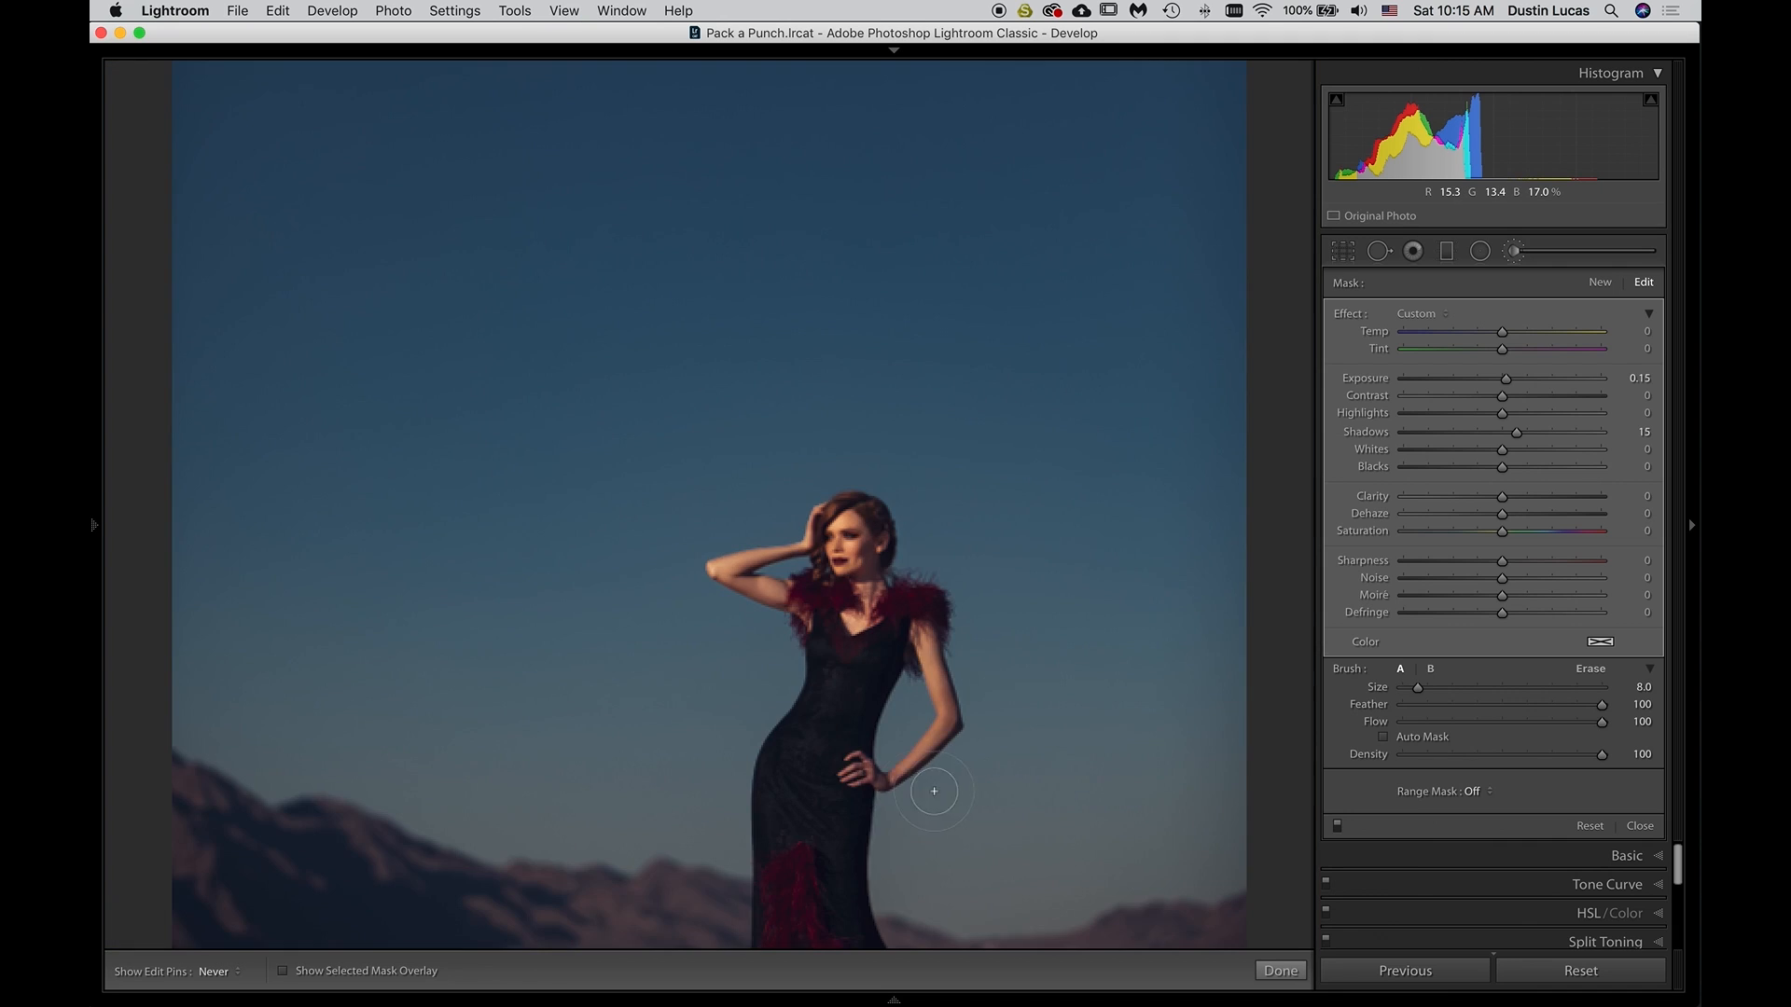
drag(834, 646, 837, 542)
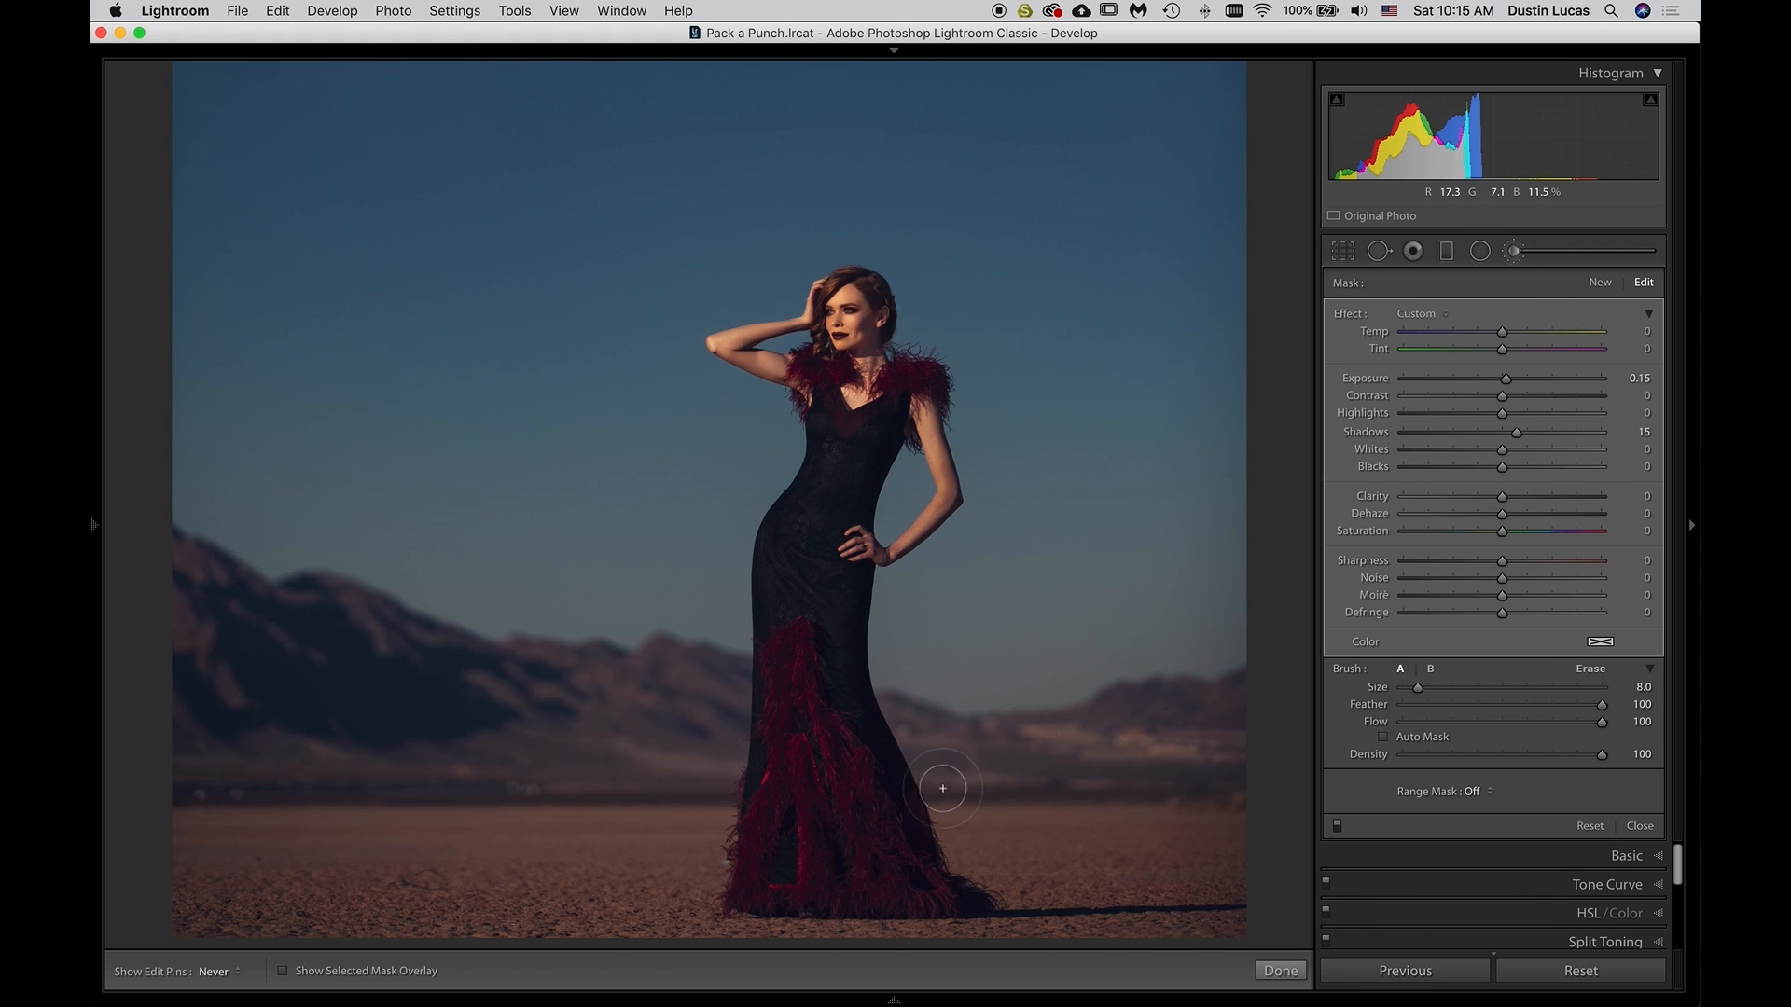
click(1598, 283)
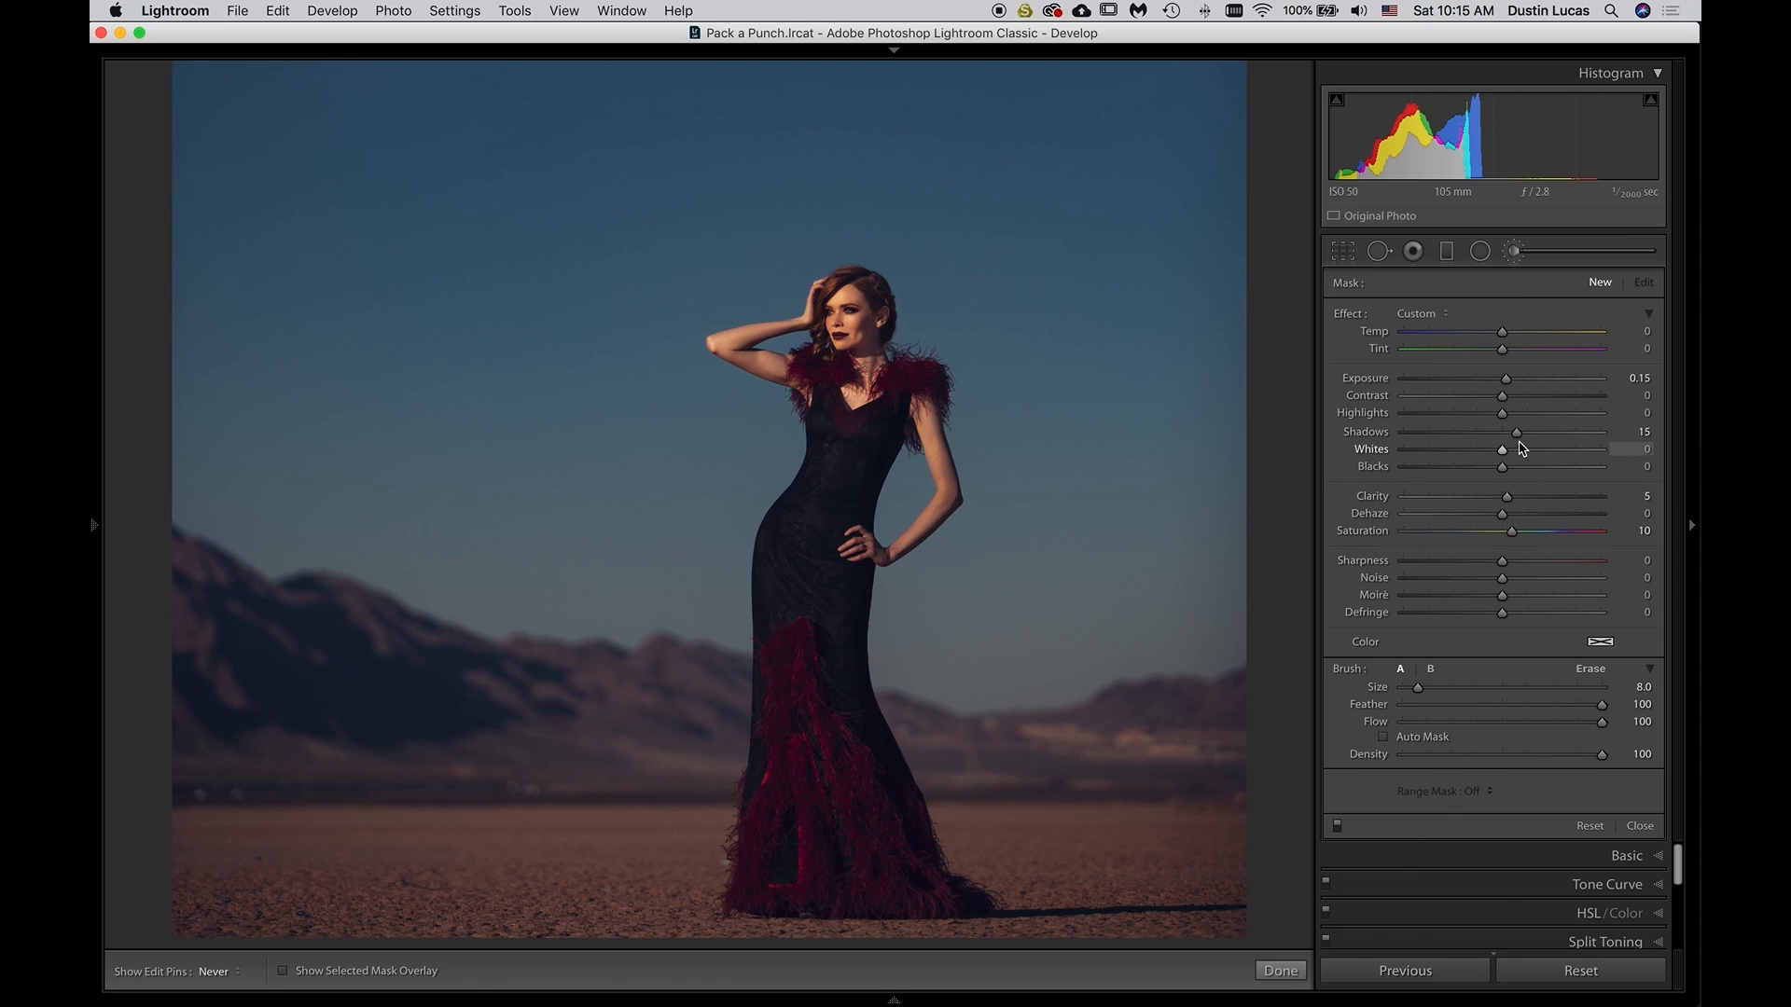
key(Up)
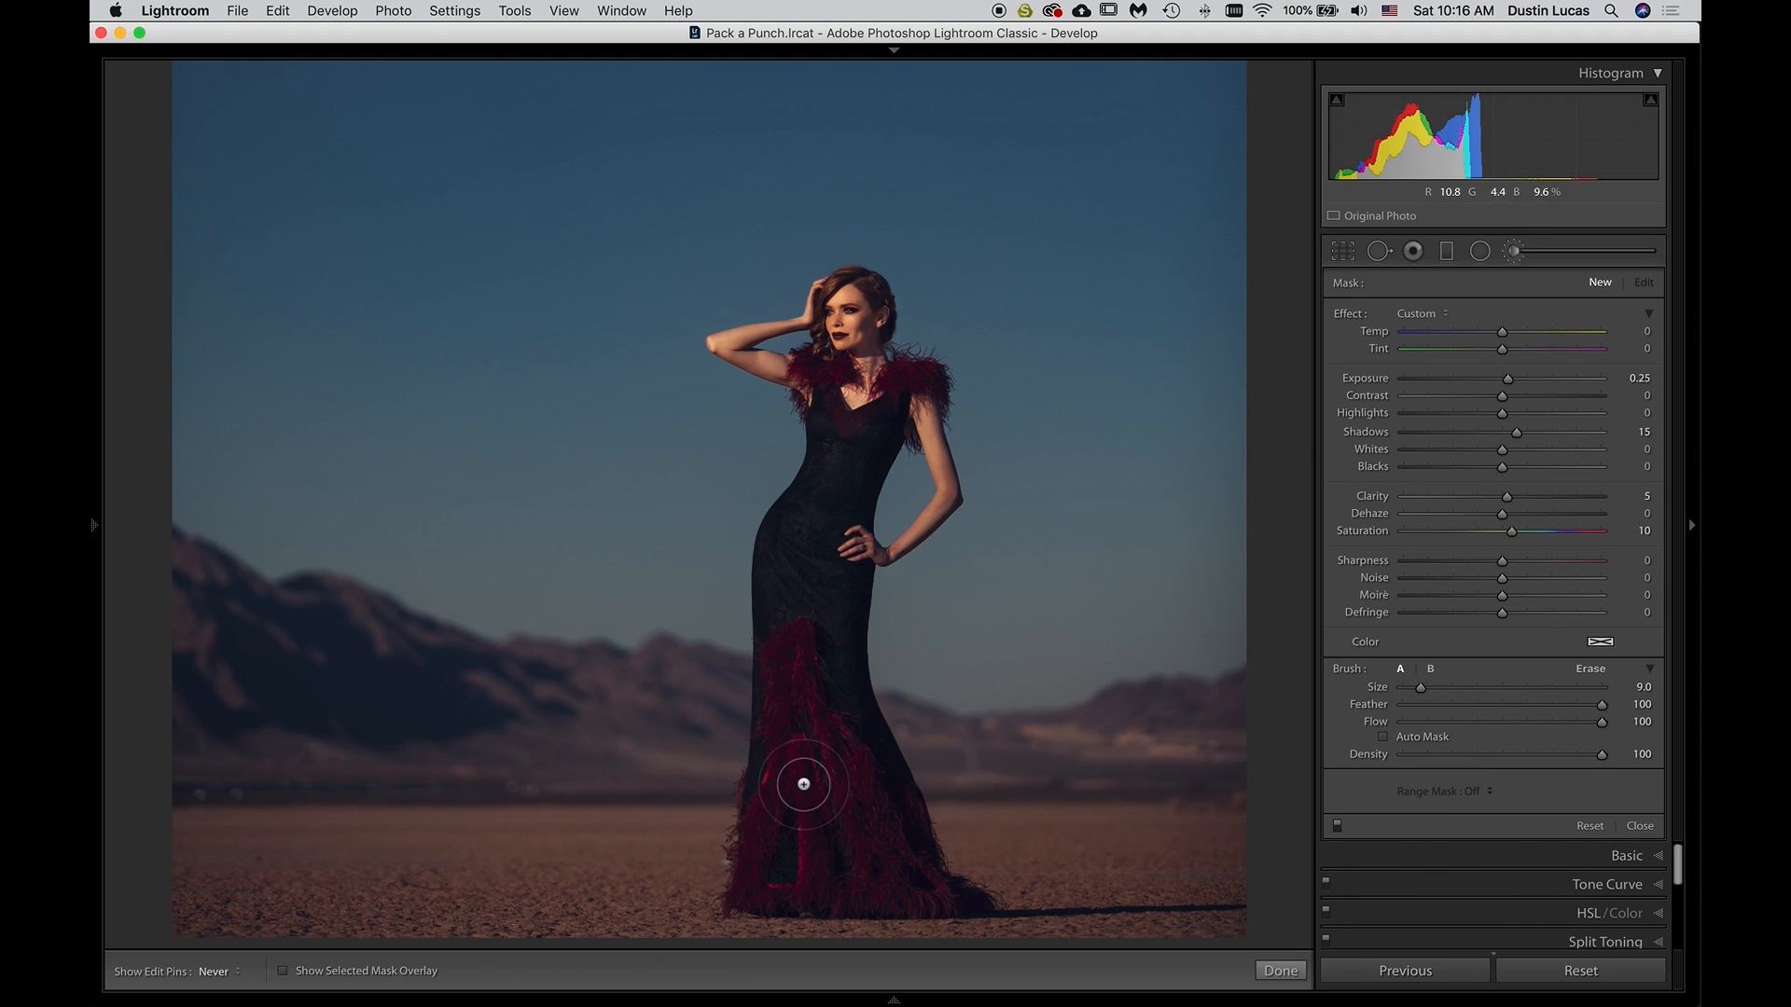
key(bracketright)
mouse_move(790, 657)
mouse_down()
mouse_move(757, 883)
mouse_move(931, 894)
mouse_move(816, 738)
mouse_move(793, 643)
mouse_move(830, 864)
mouse_move(820, 799)
mouse_move(779, 871)
mouse_move(798, 817)
mouse_move(781, 853)
mouse_up()
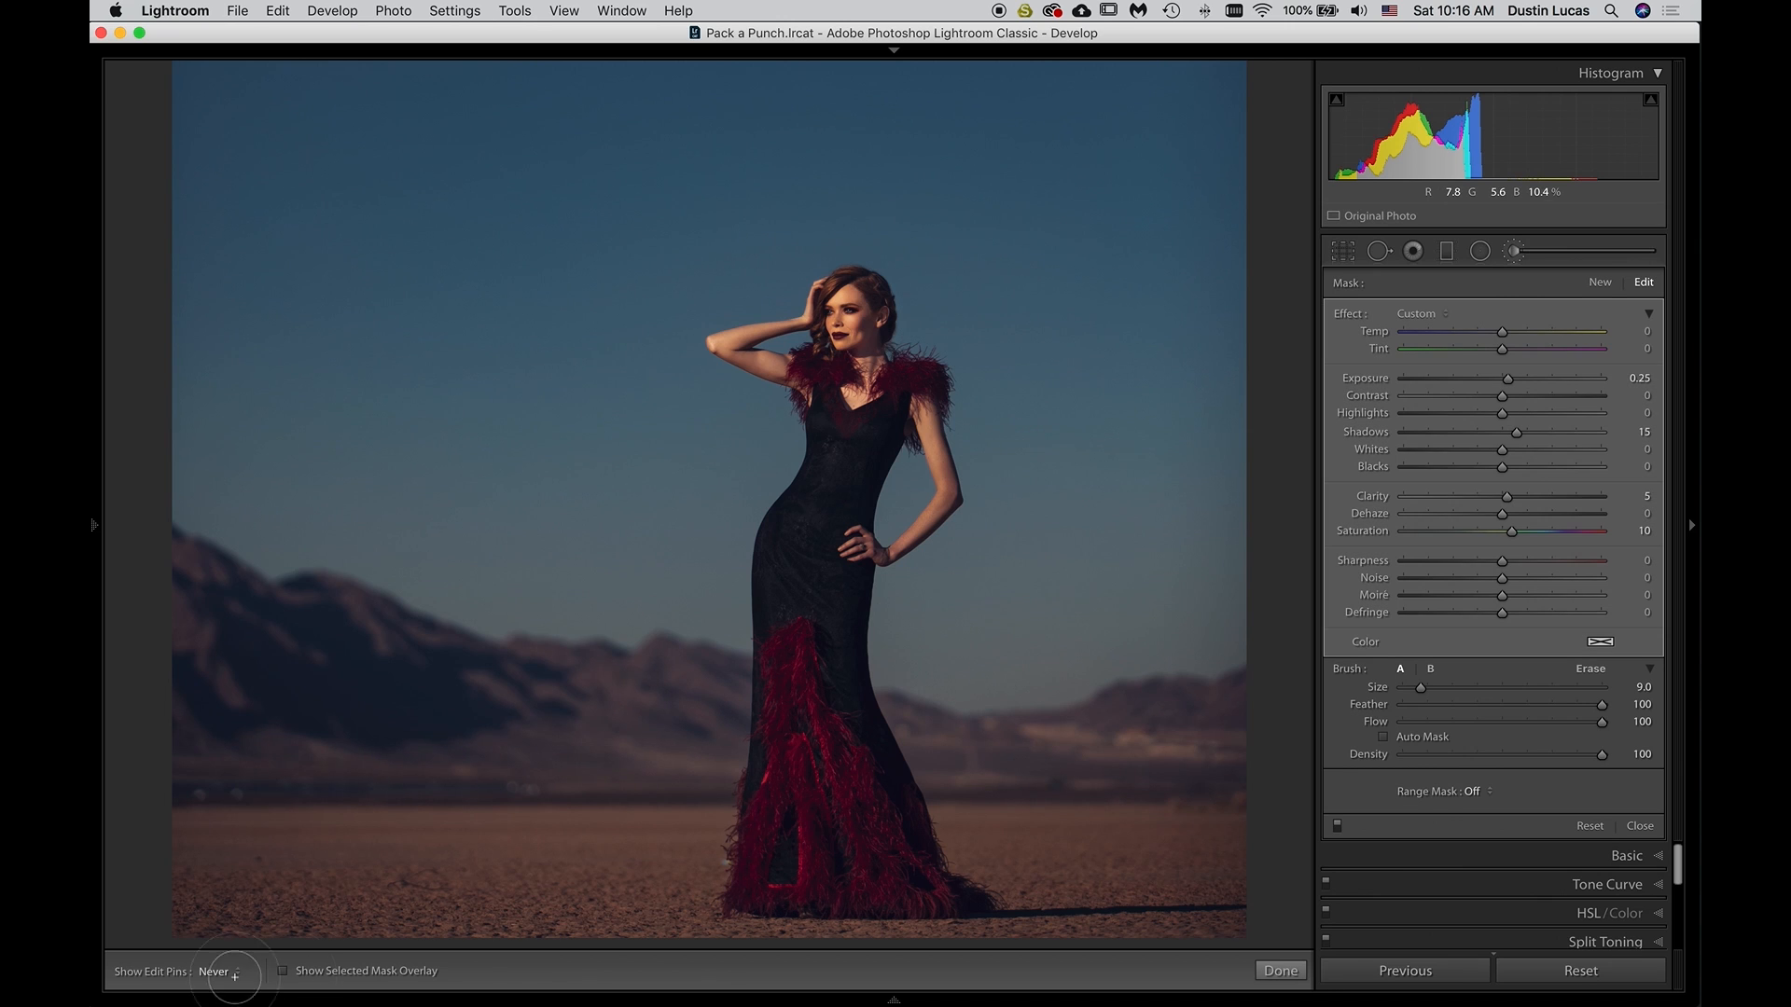
Check the skirt mask's coverage with the overlay, and extend the mask over the red shoulder feathers using a smaller brush
click(283, 975)
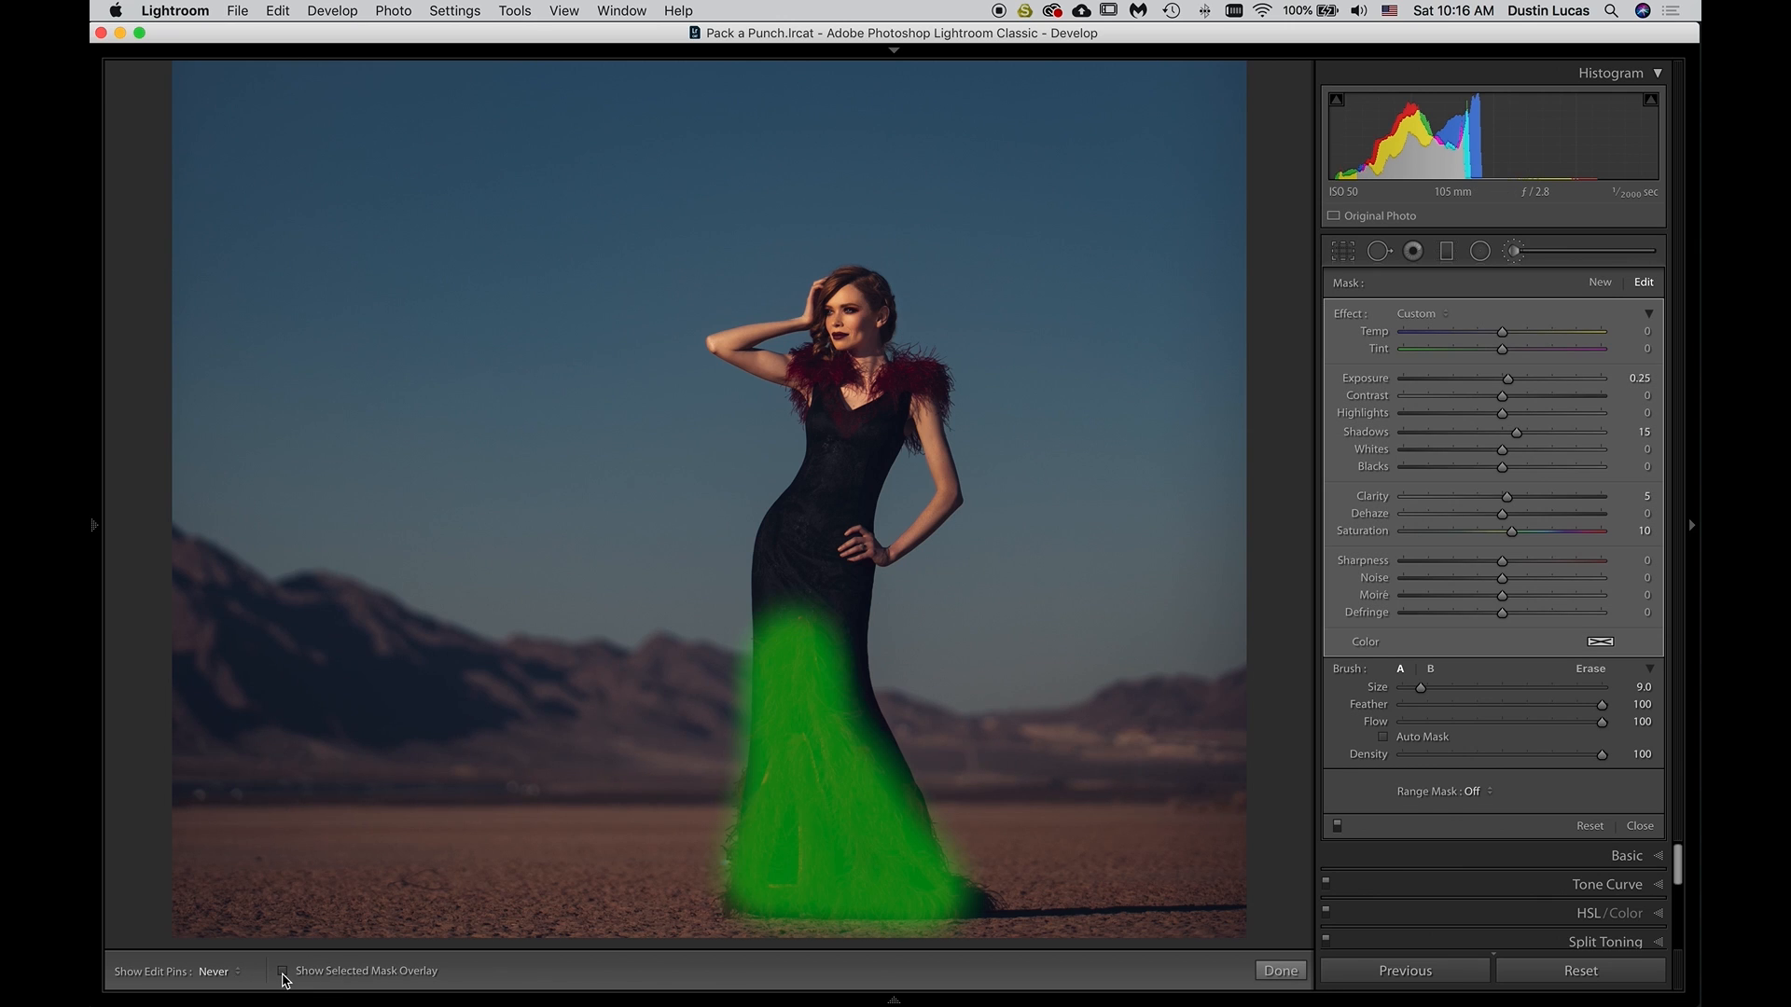
click(284, 974)
key(bracketleft)
key(bracketleft)
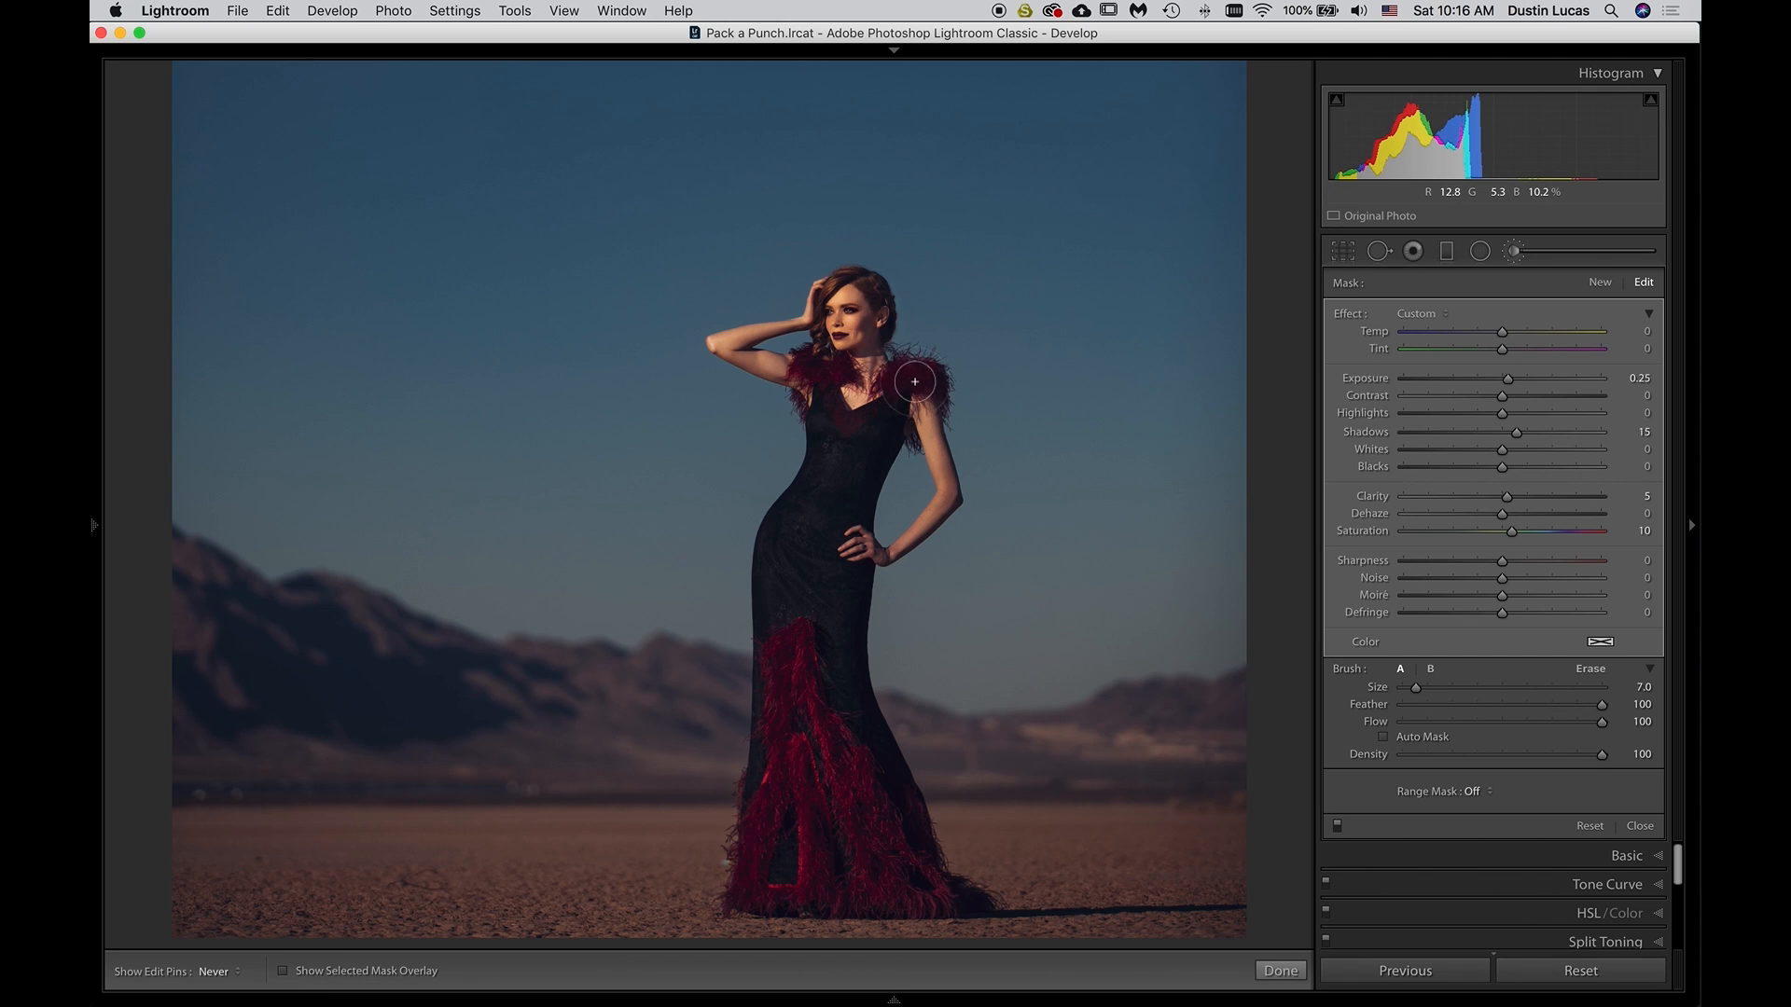
mouse_move(910, 374)
mouse_down()
mouse_move(933, 385)
mouse_move(796, 354)
mouse_move(801, 385)
mouse_move(808, 360)
mouse_up()
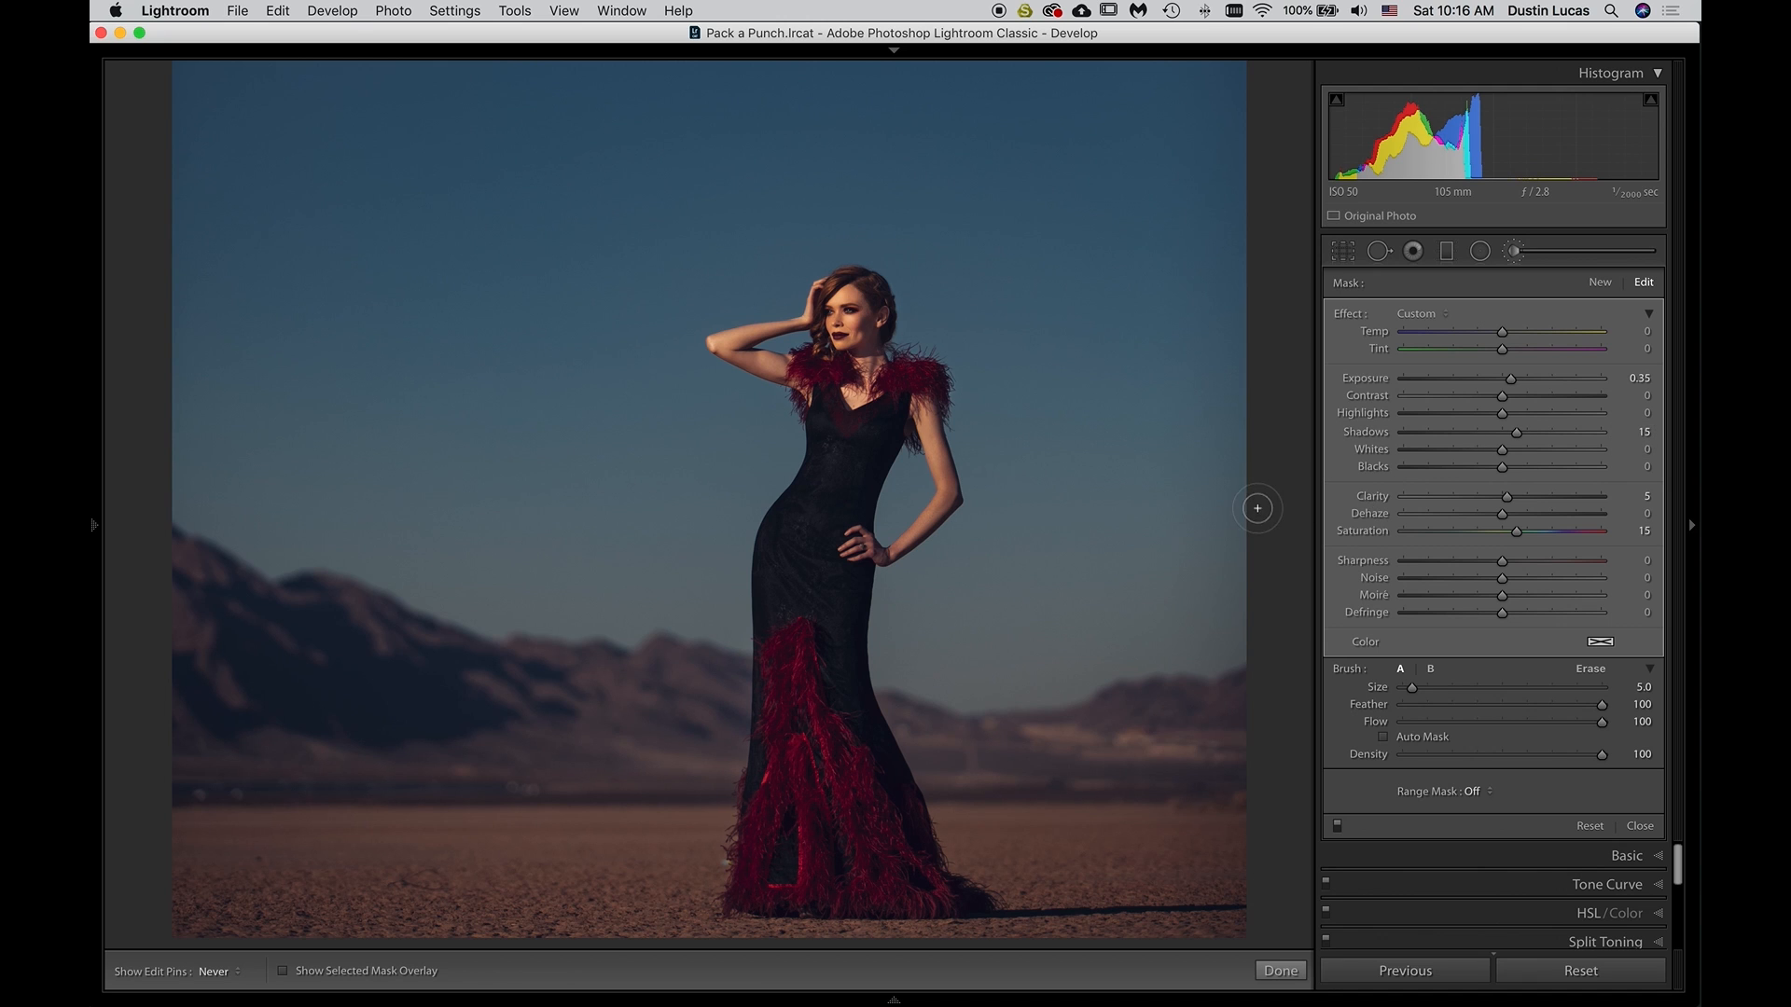
Fit the whole photo in view and compare it with and without the brush edits
key(super+minus)
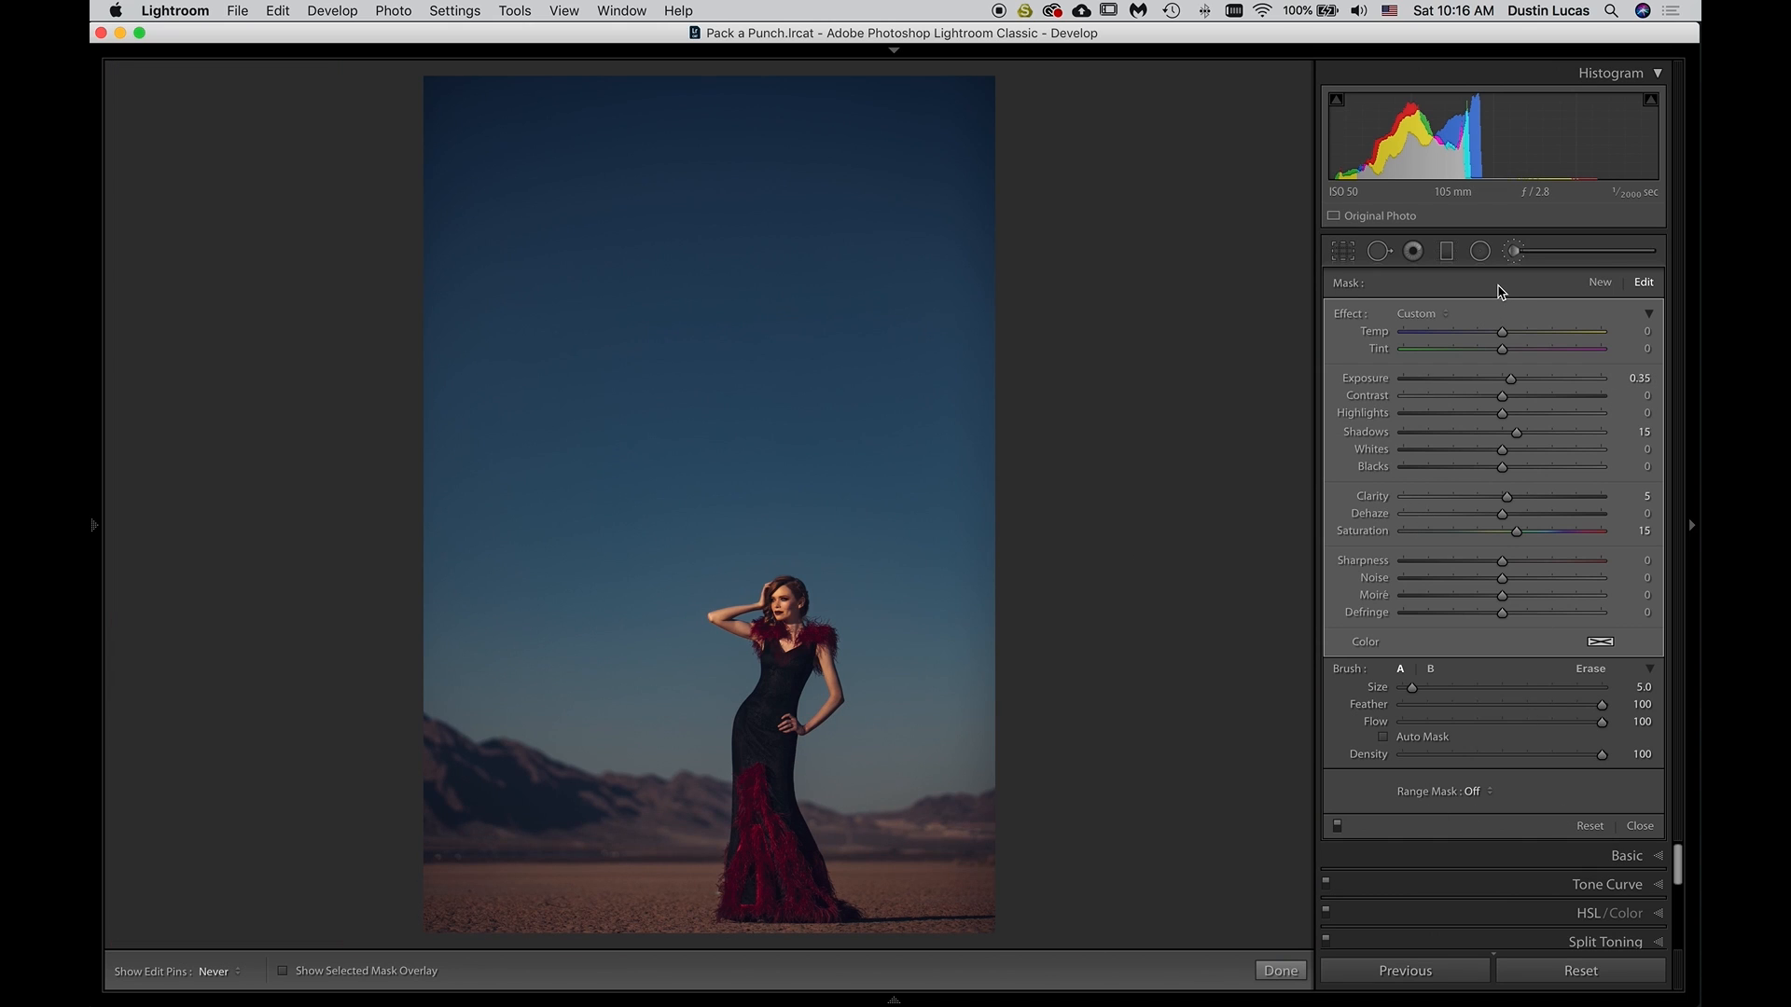
click(1335, 827)
click(1337, 827)
click(1336, 827)
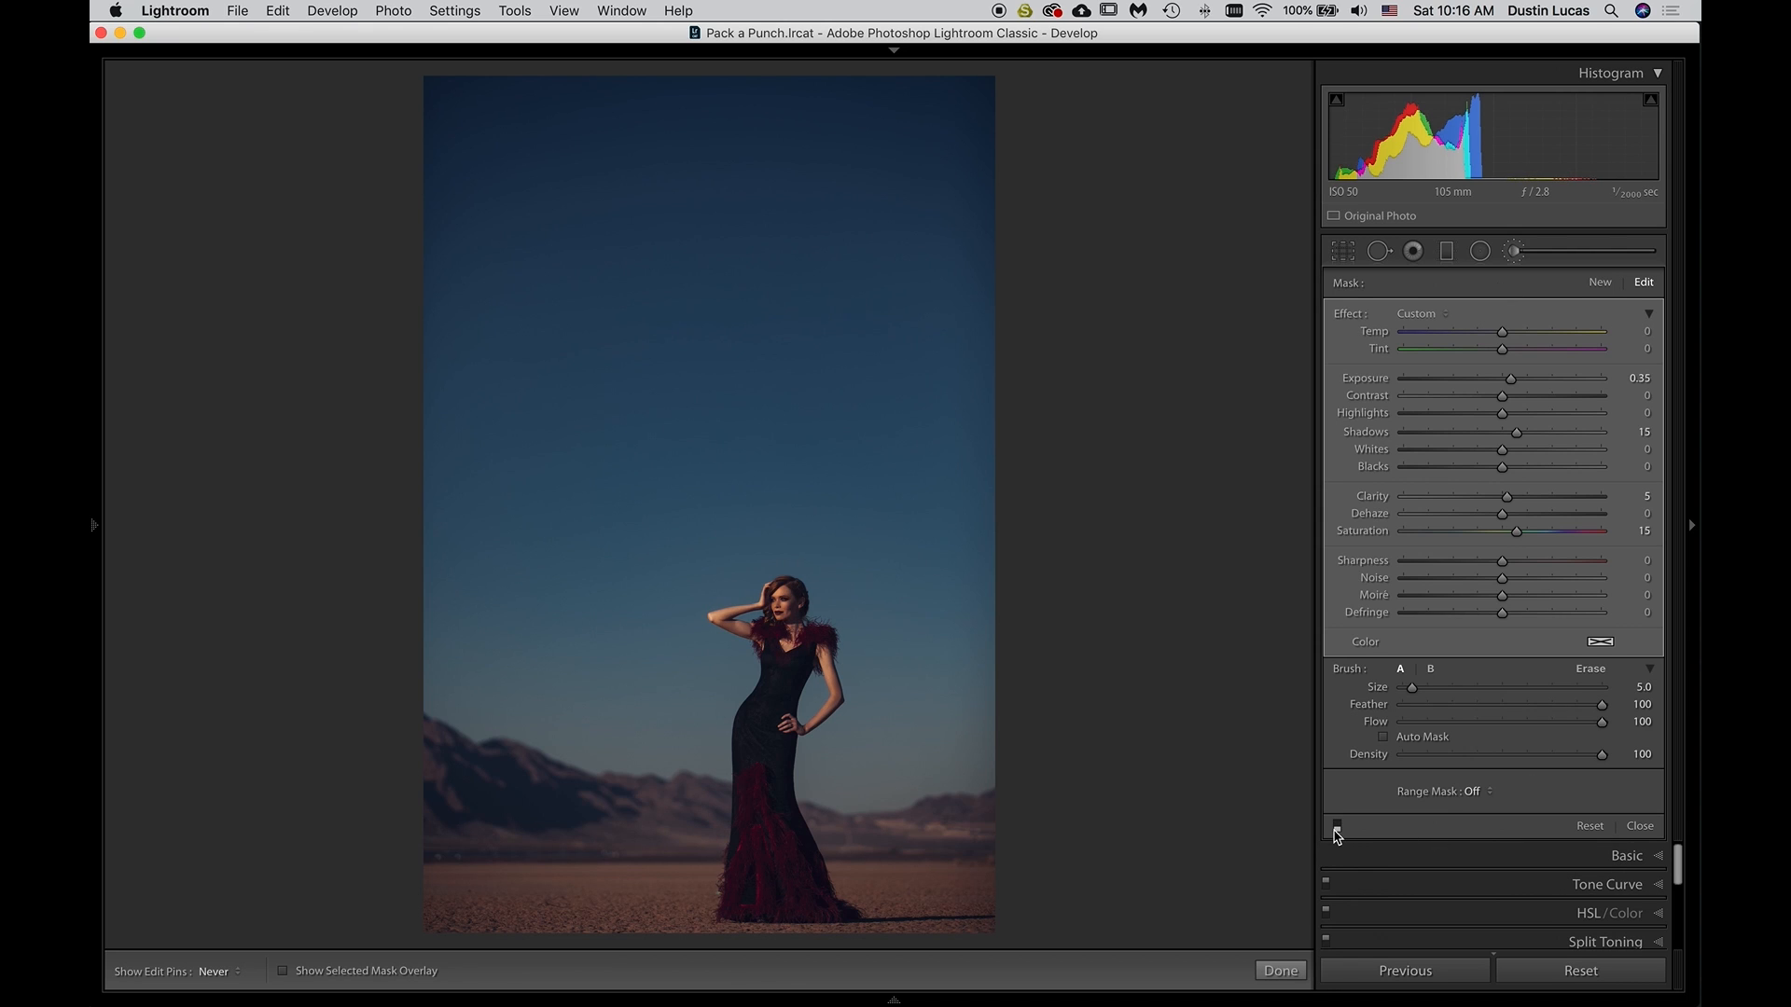
click(1336, 827)
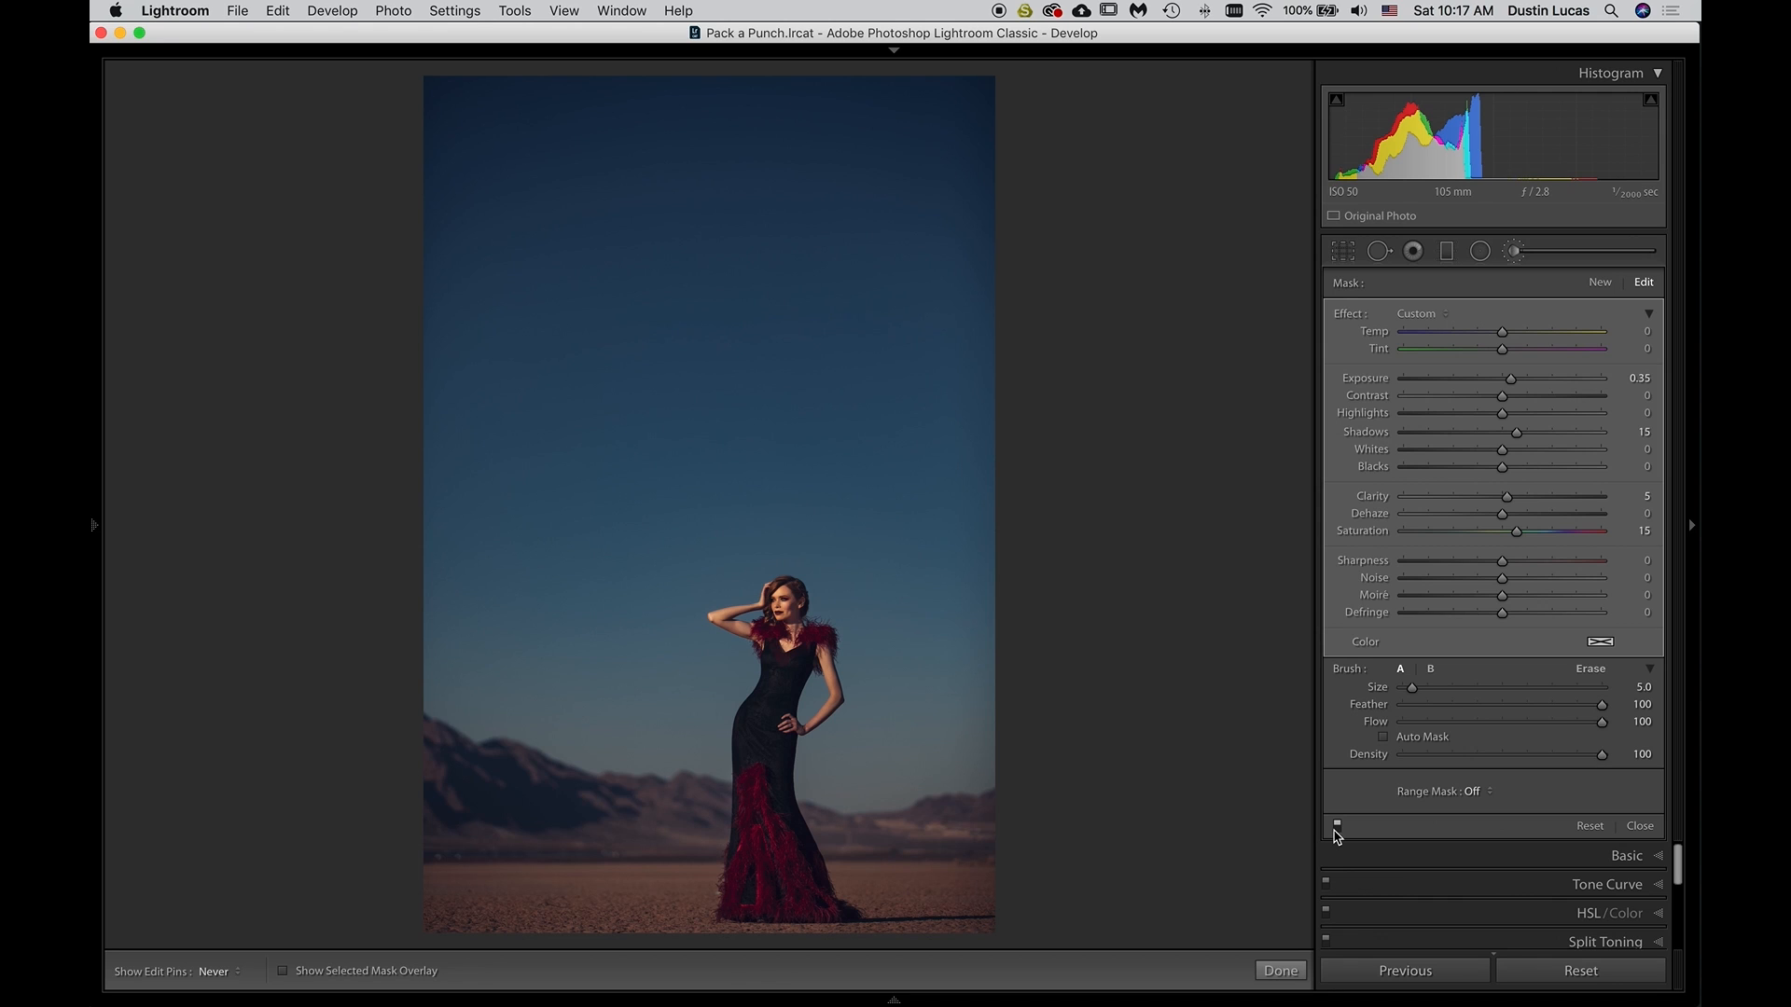
click(1336, 827)
Close the brush adjustments and lower the photo's overall Exposure to -0.60
click(1516, 253)
click(1599, 283)
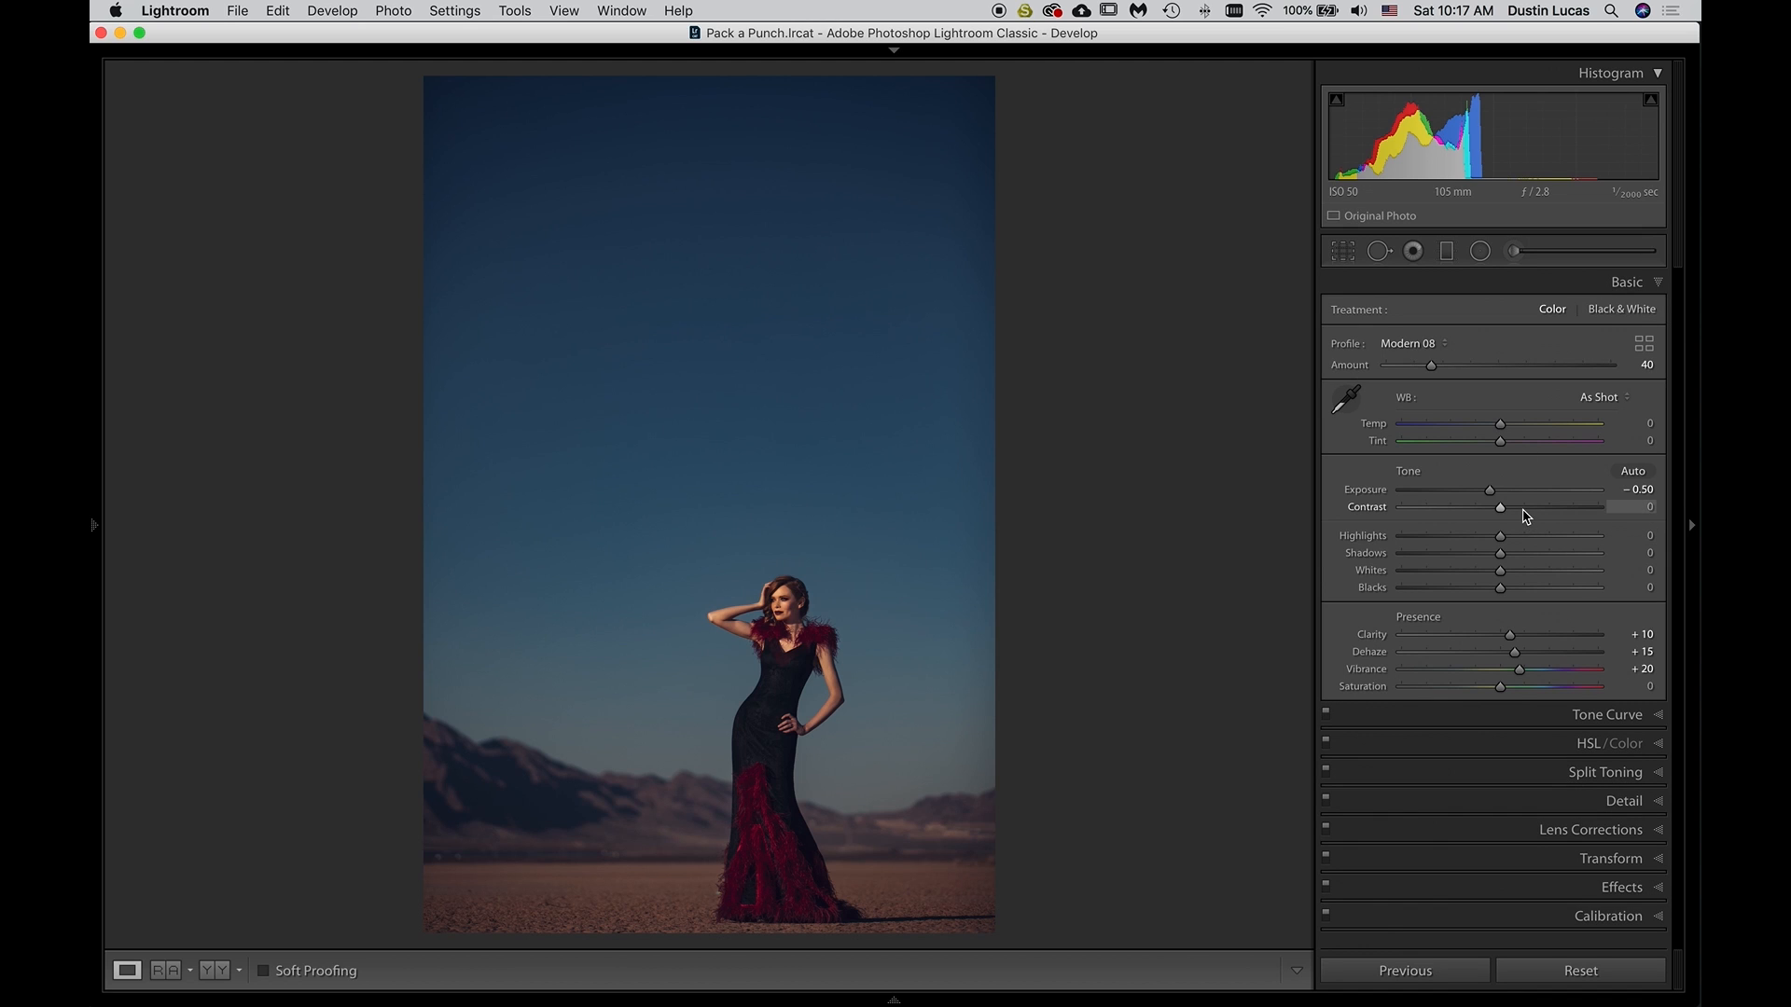
scroll(1510, 499, down, 3)
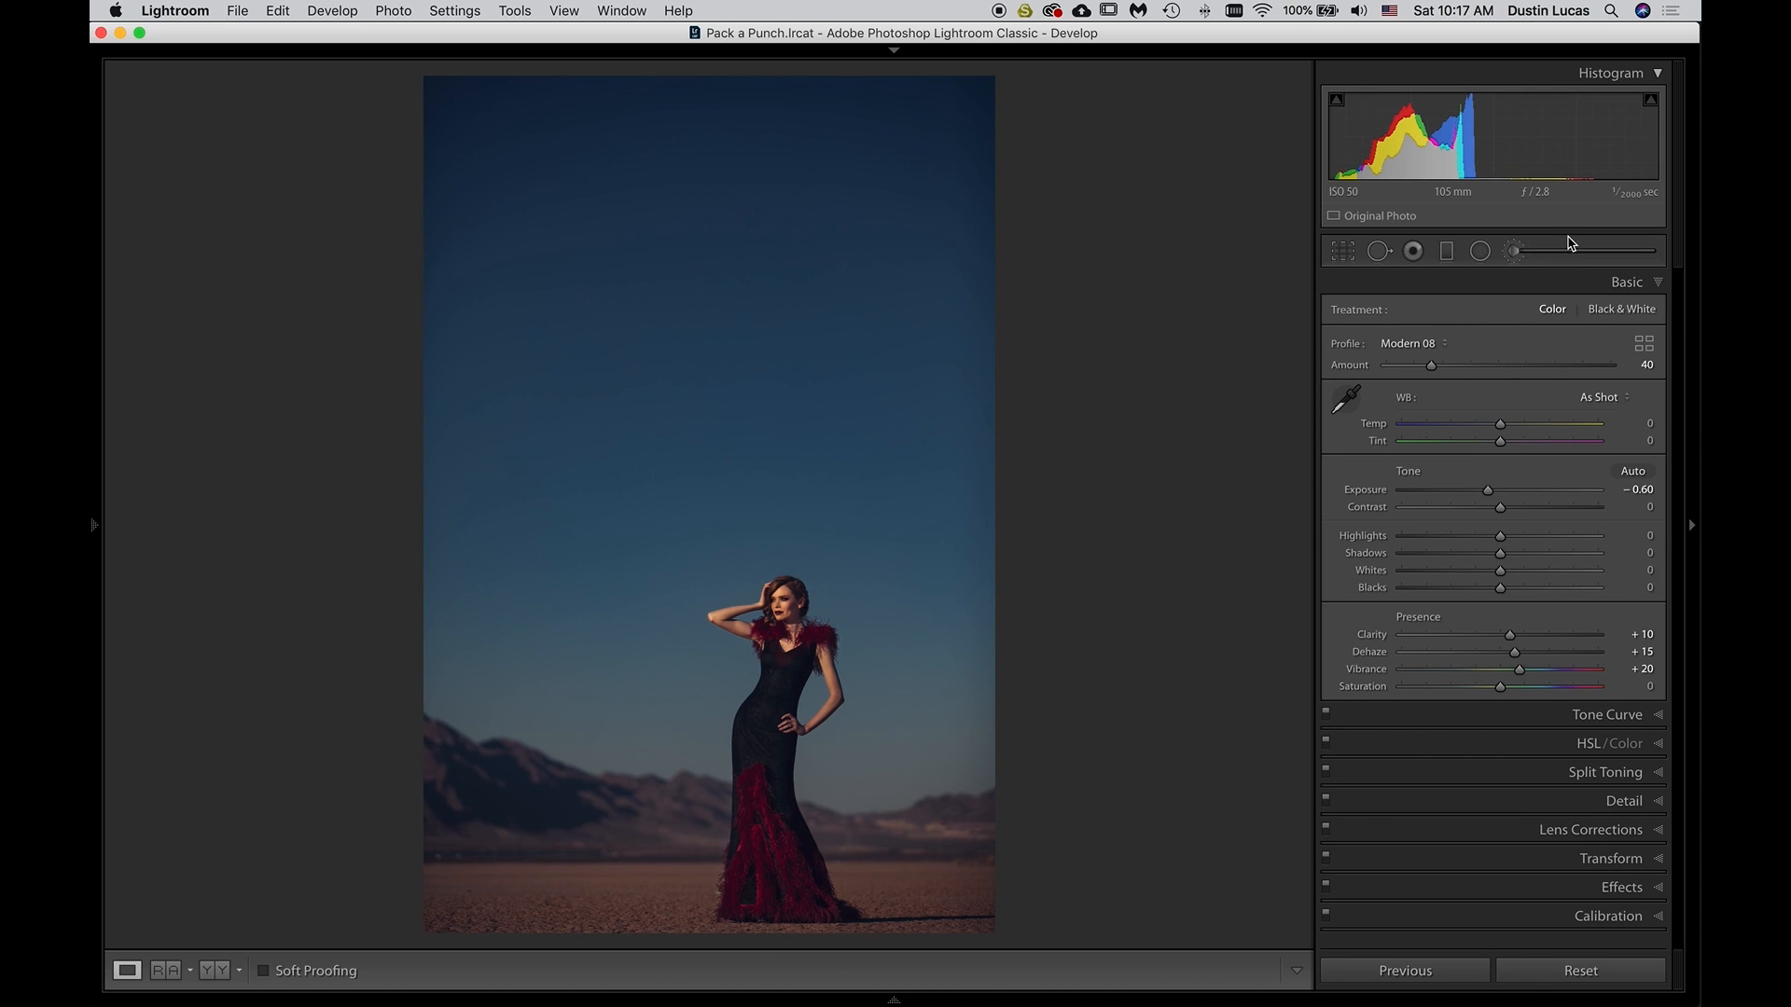
Paint a new brush mask with the Burn (Darken) preset over the mountains and desert ground, using brush size 17
click(1513, 252)
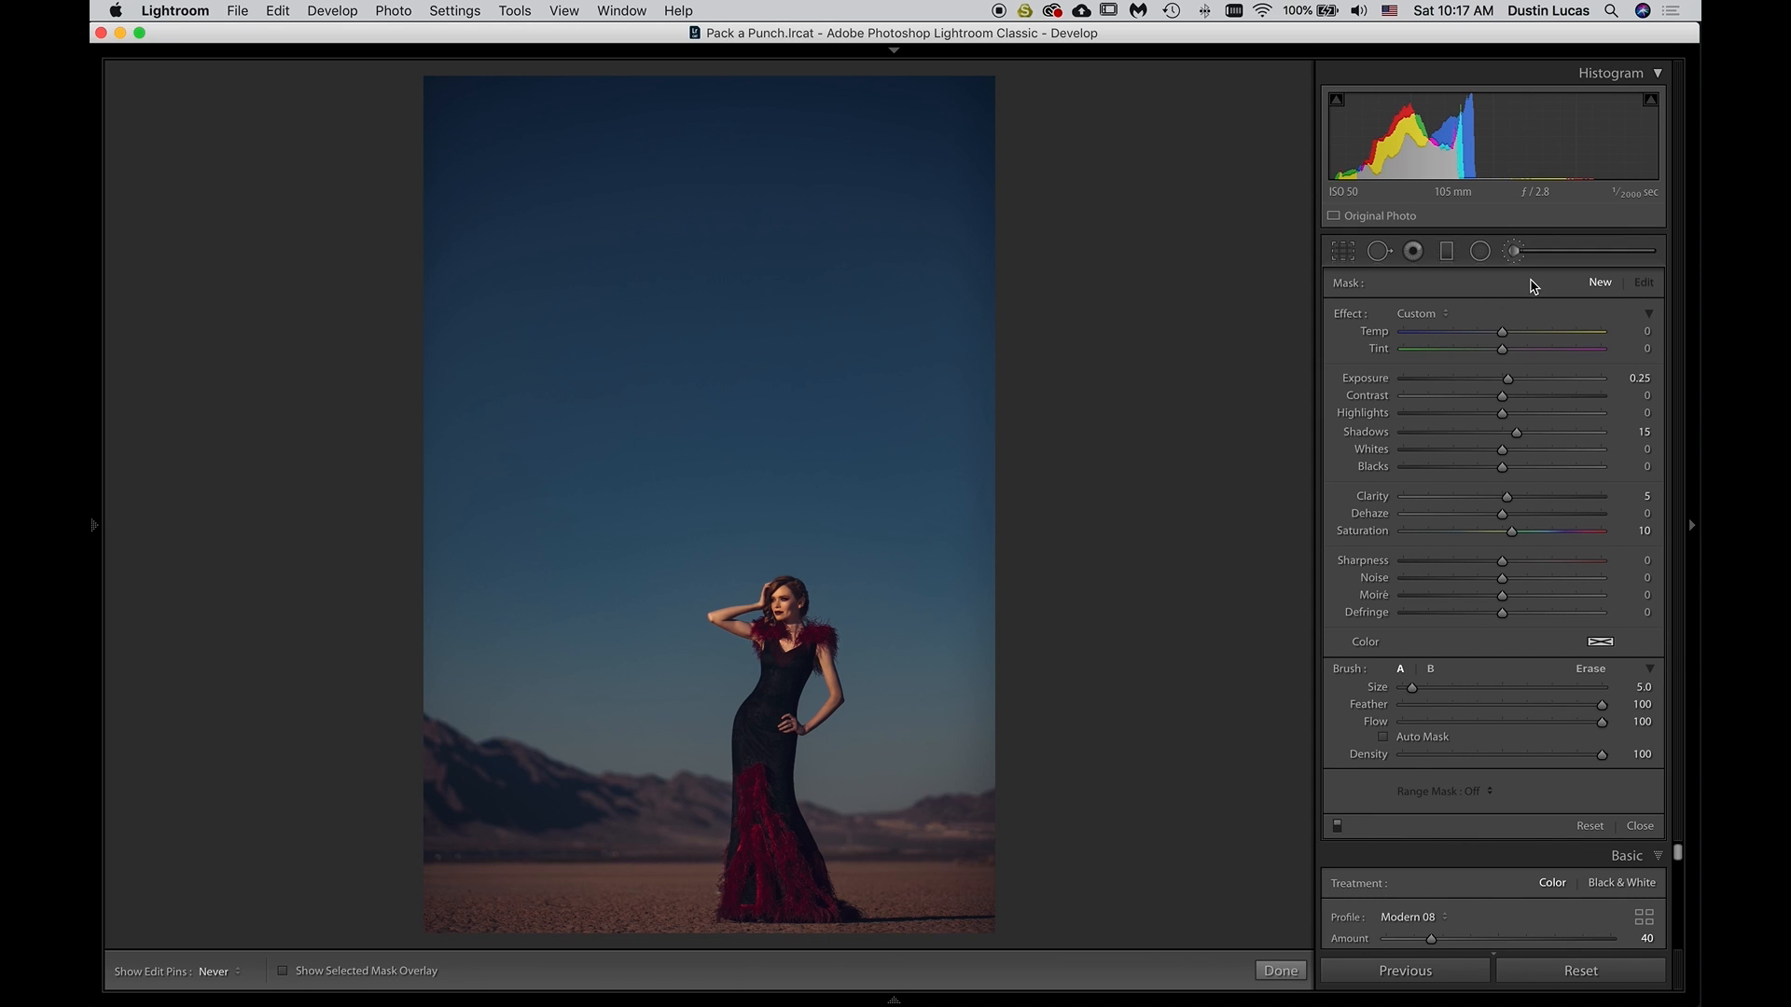
click(1404, 320)
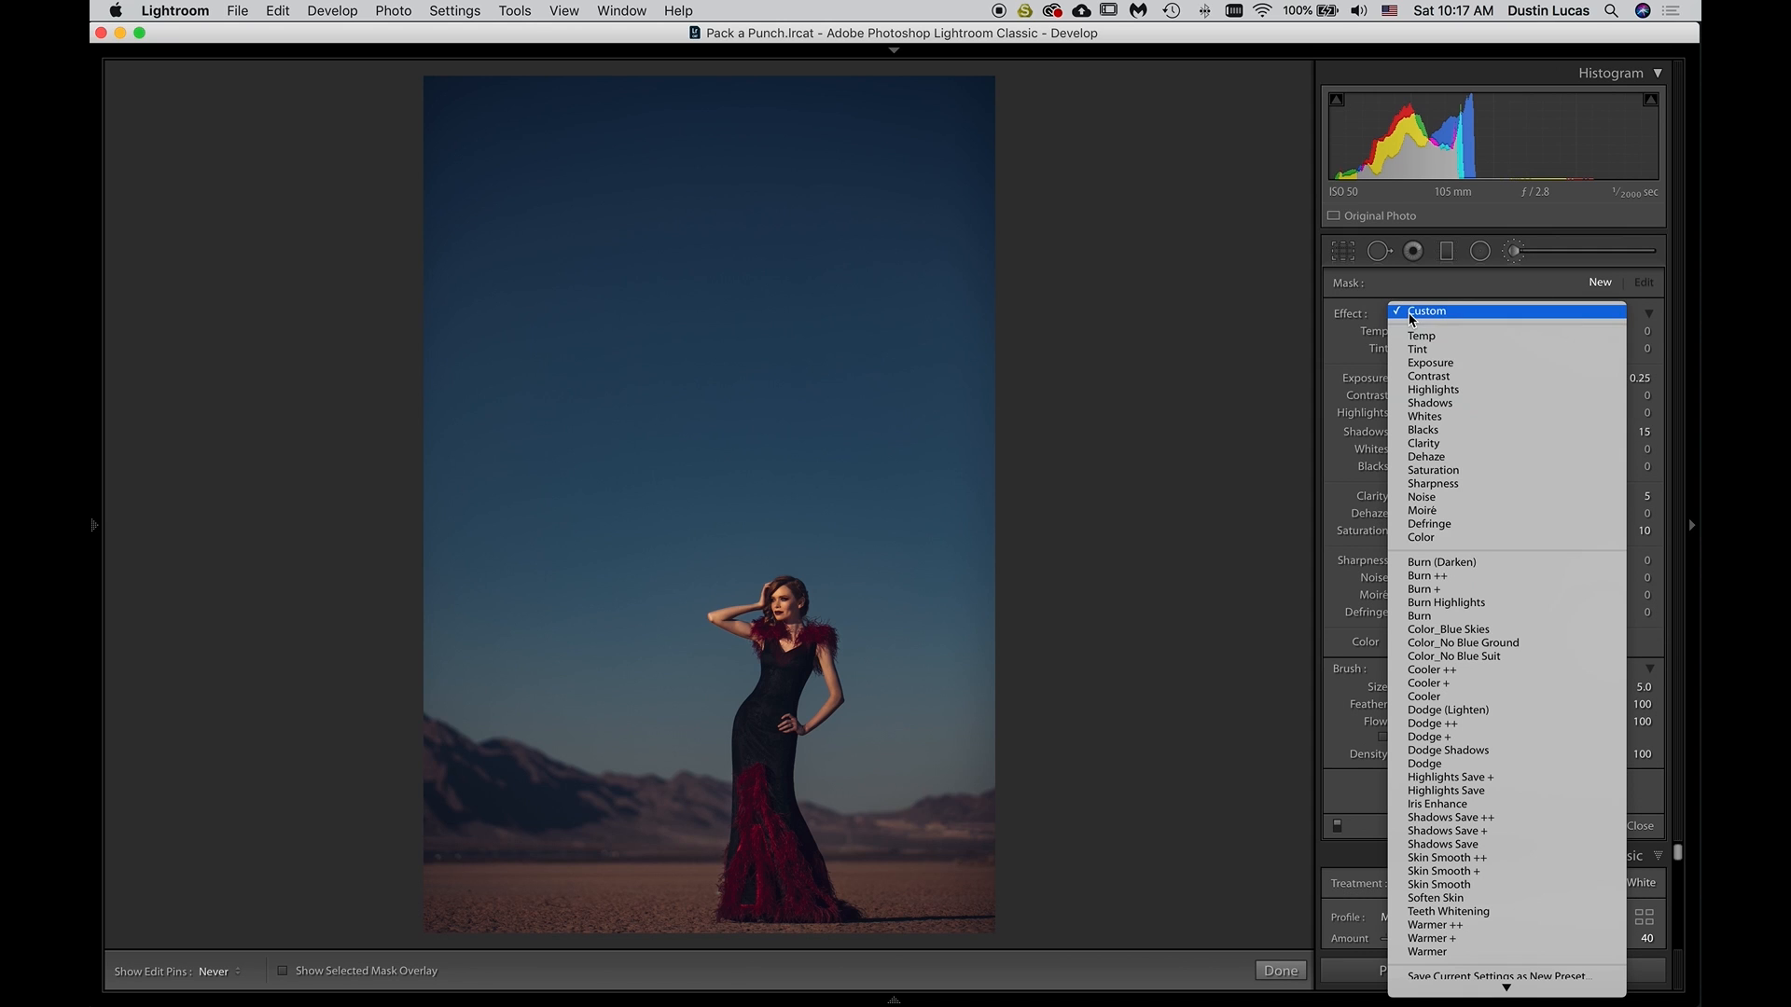
scroll(1438, 572, down, 1)
click(1437, 571)
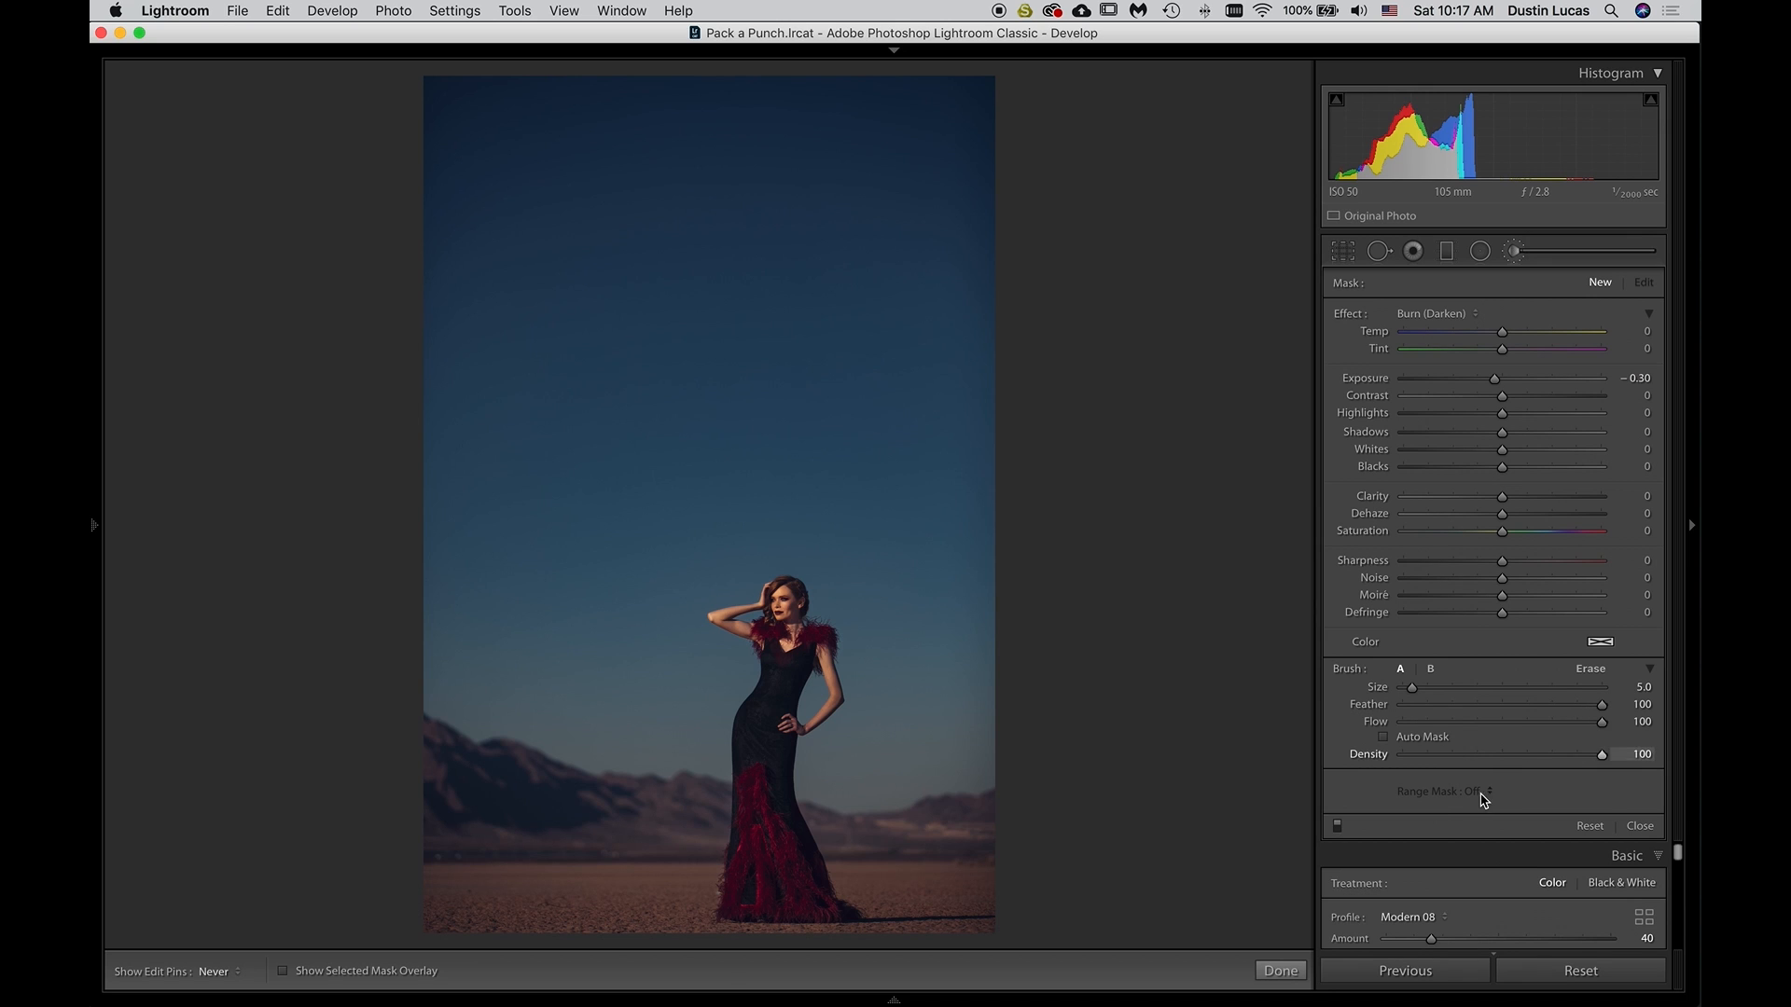
scroll(845, 780, up, 5)
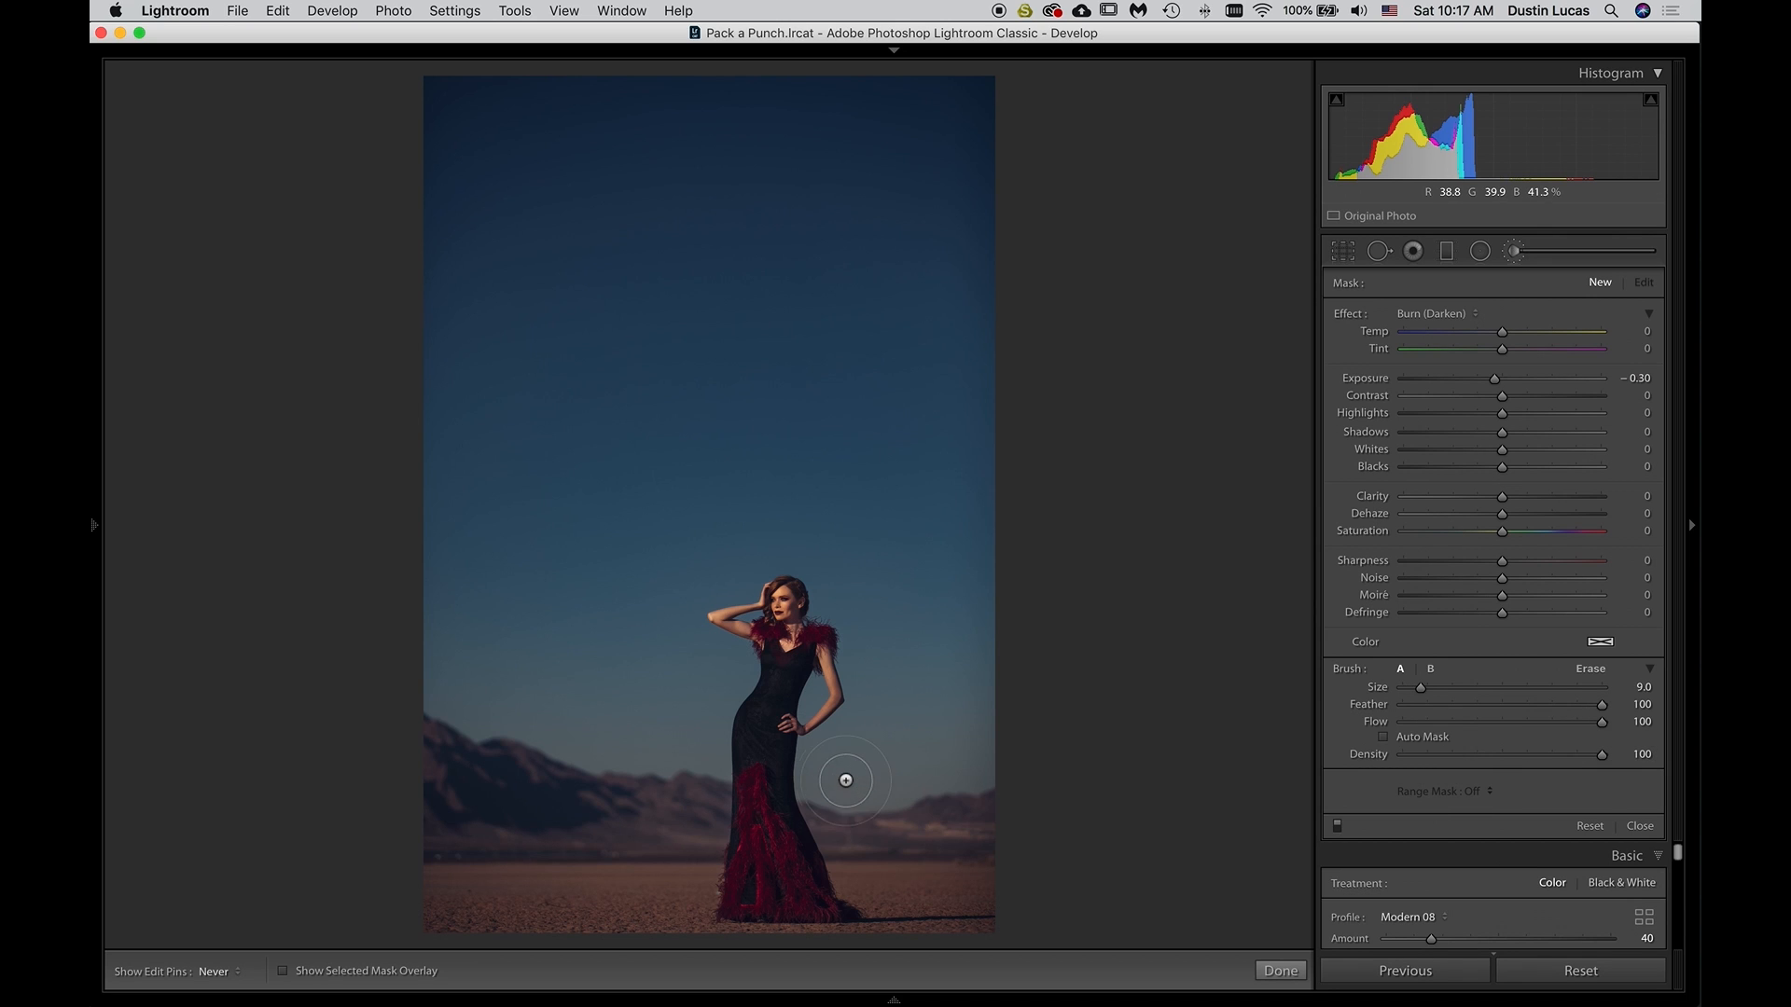
scroll(849, 788, up, 2)
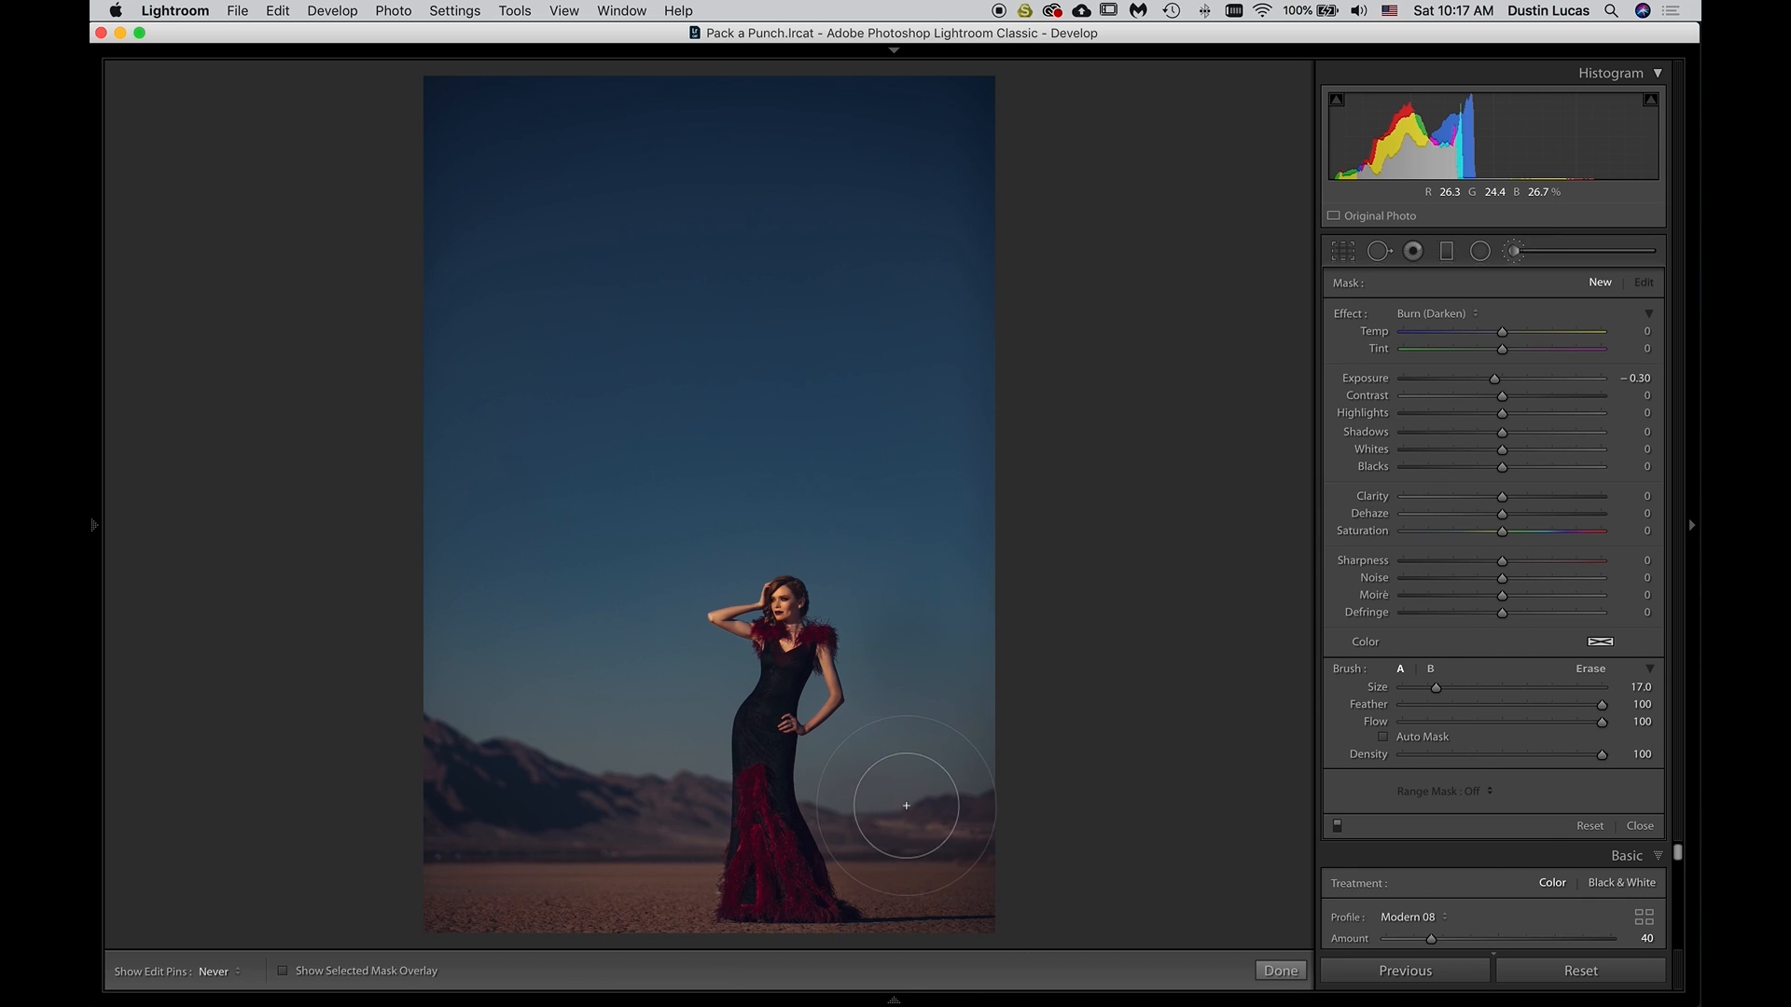
mouse_move(592, 755)
mouse_down()
mouse_move(666, 725)
mouse_move(707, 673)
mouse_move(674, 733)
mouse_move(666, 900)
mouse_move(501, 906)
mouse_move(453, 875)
mouse_move(443, 677)
mouse_move(583, 742)
mouse_move(611, 715)
mouse_move(493, 701)
mouse_move(520, 764)
mouse_move(475, 865)
mouse_move(644, 932)
mouse_up()
Refine the burn mask over the foreground near the dress hem with smaller brushes, from size 9 down to 3, then set size 6
key(bracketleft)
key(bracketleft)
key(bracketleft)
key(bracketleft)
key(bracketleft)
key(bracketleft)
key(bracketleft)
key(bracketleft)
key(bracketleft)
key(bracketleft)
key(bracketleft)
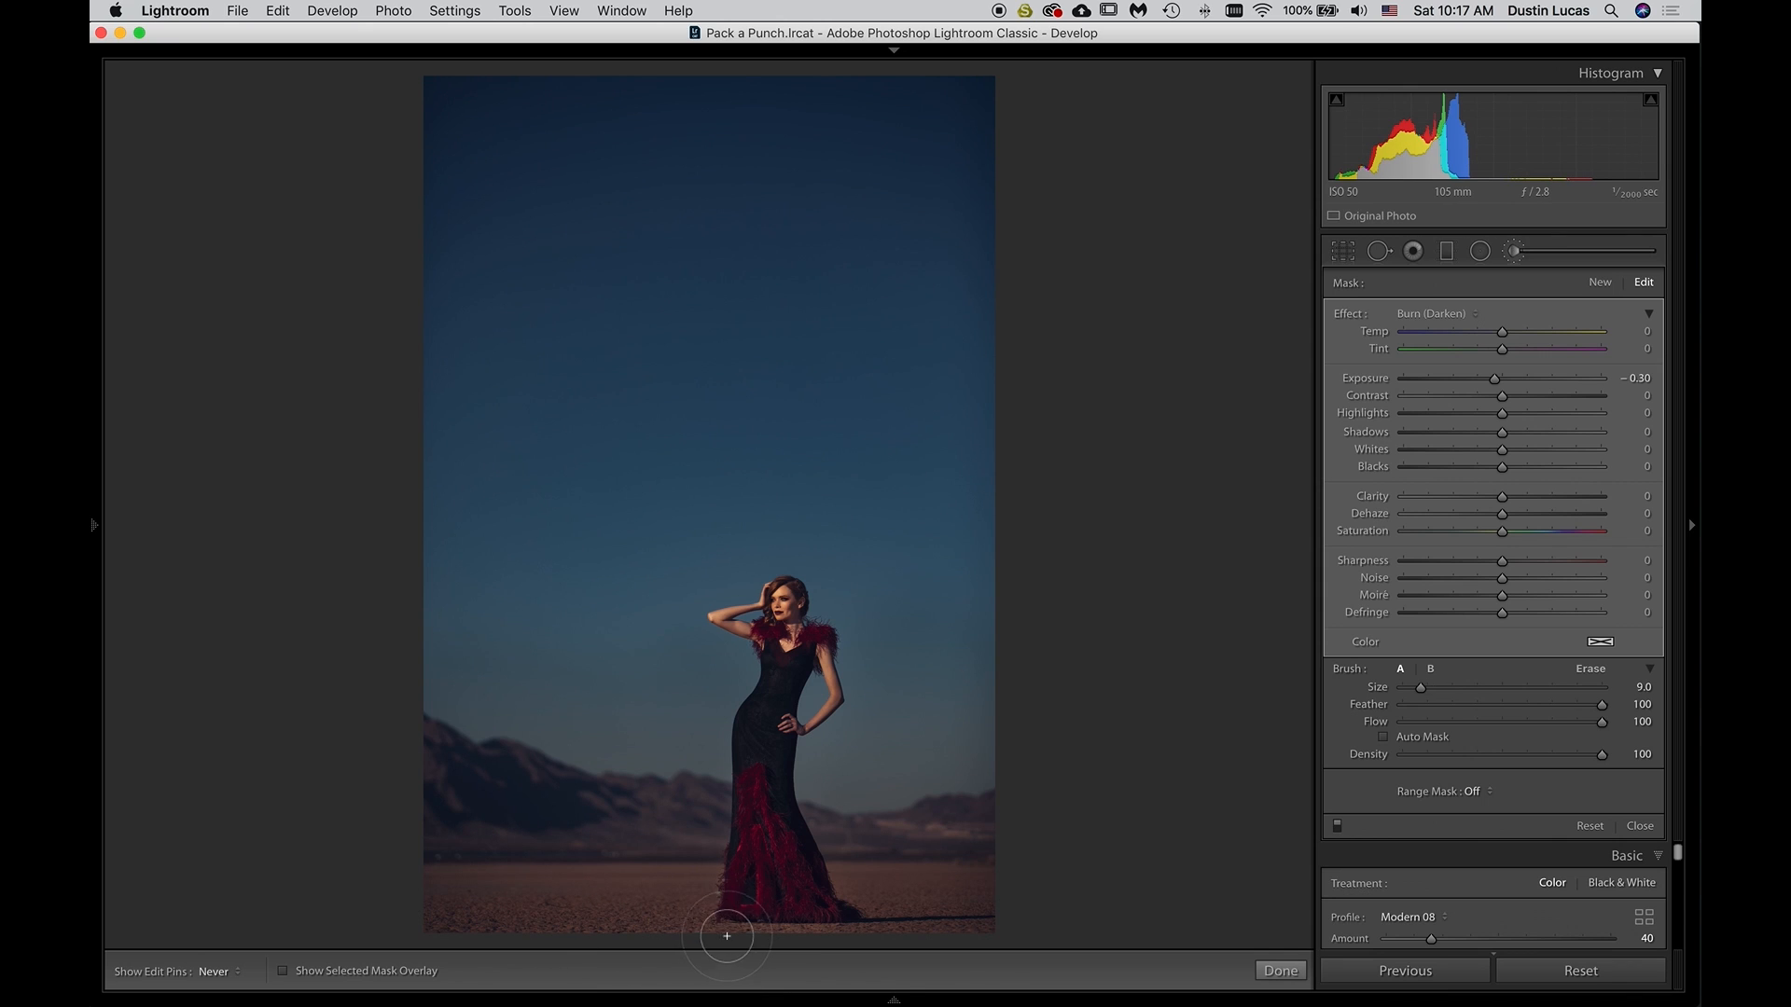
key(bracketleft)
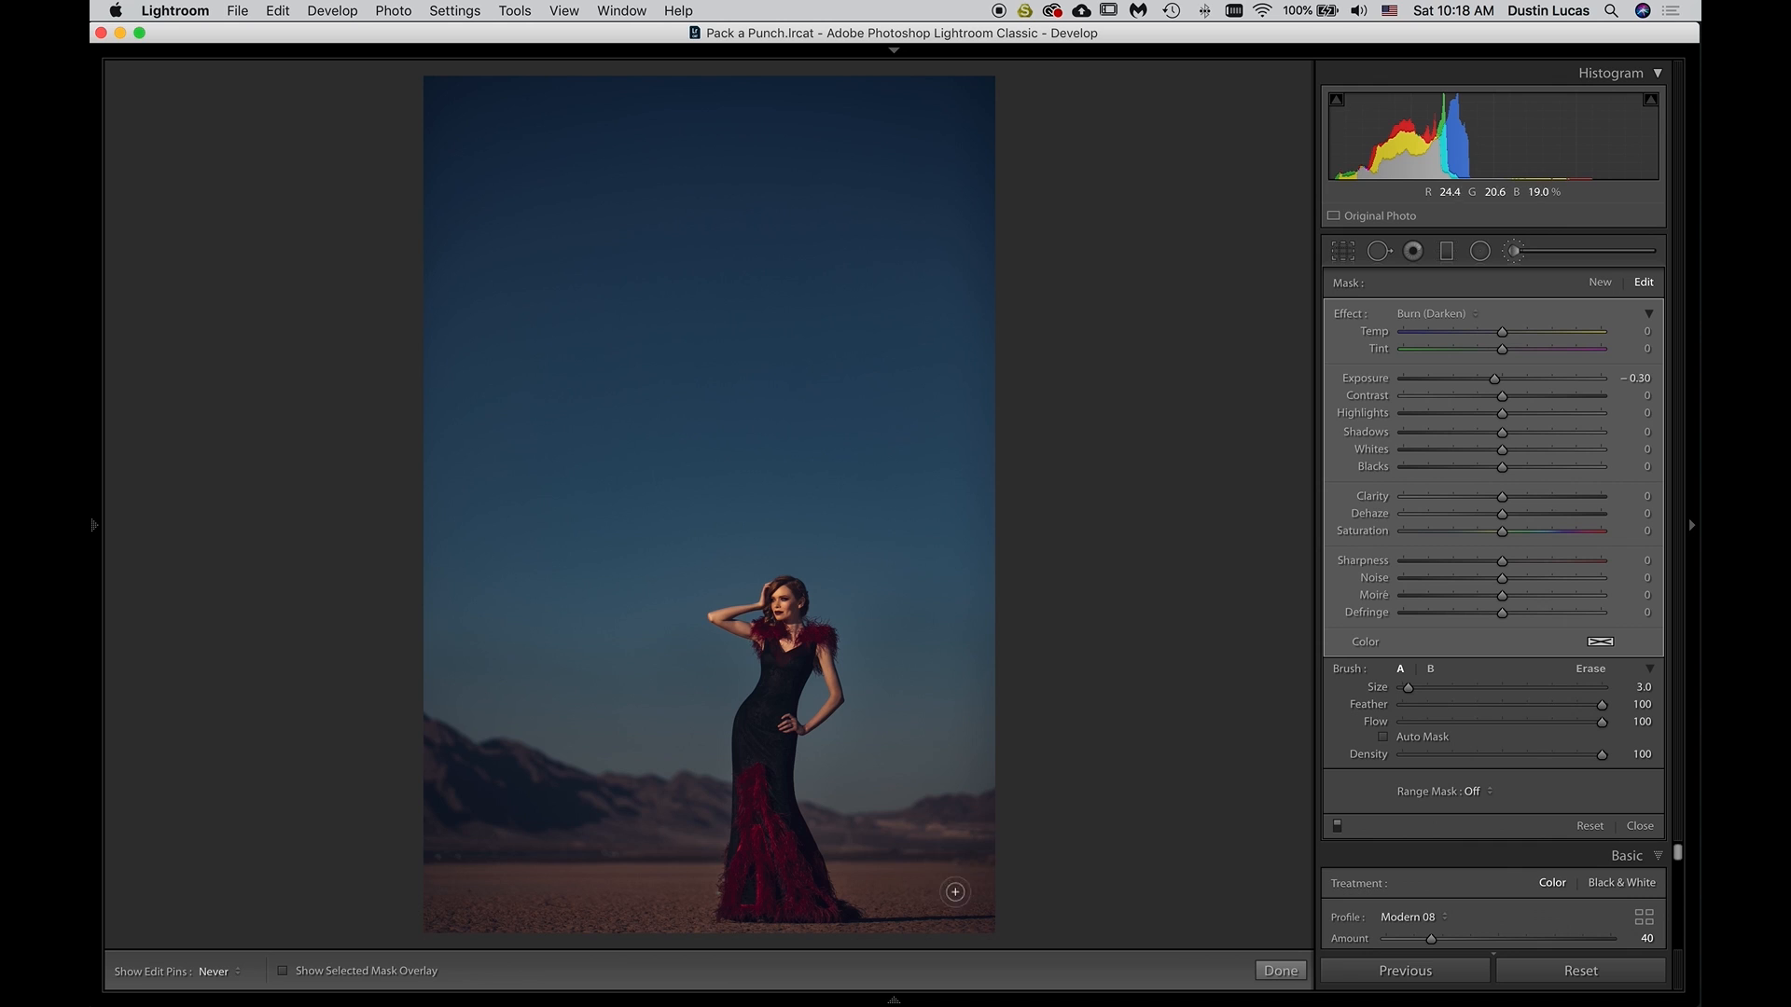
key(bracketright)
key(bracketright)
Soften the burn mask's Exposure to -0.10, comparing the photo with and without the brush edits
key(Up)
key(Up)
key(Down)
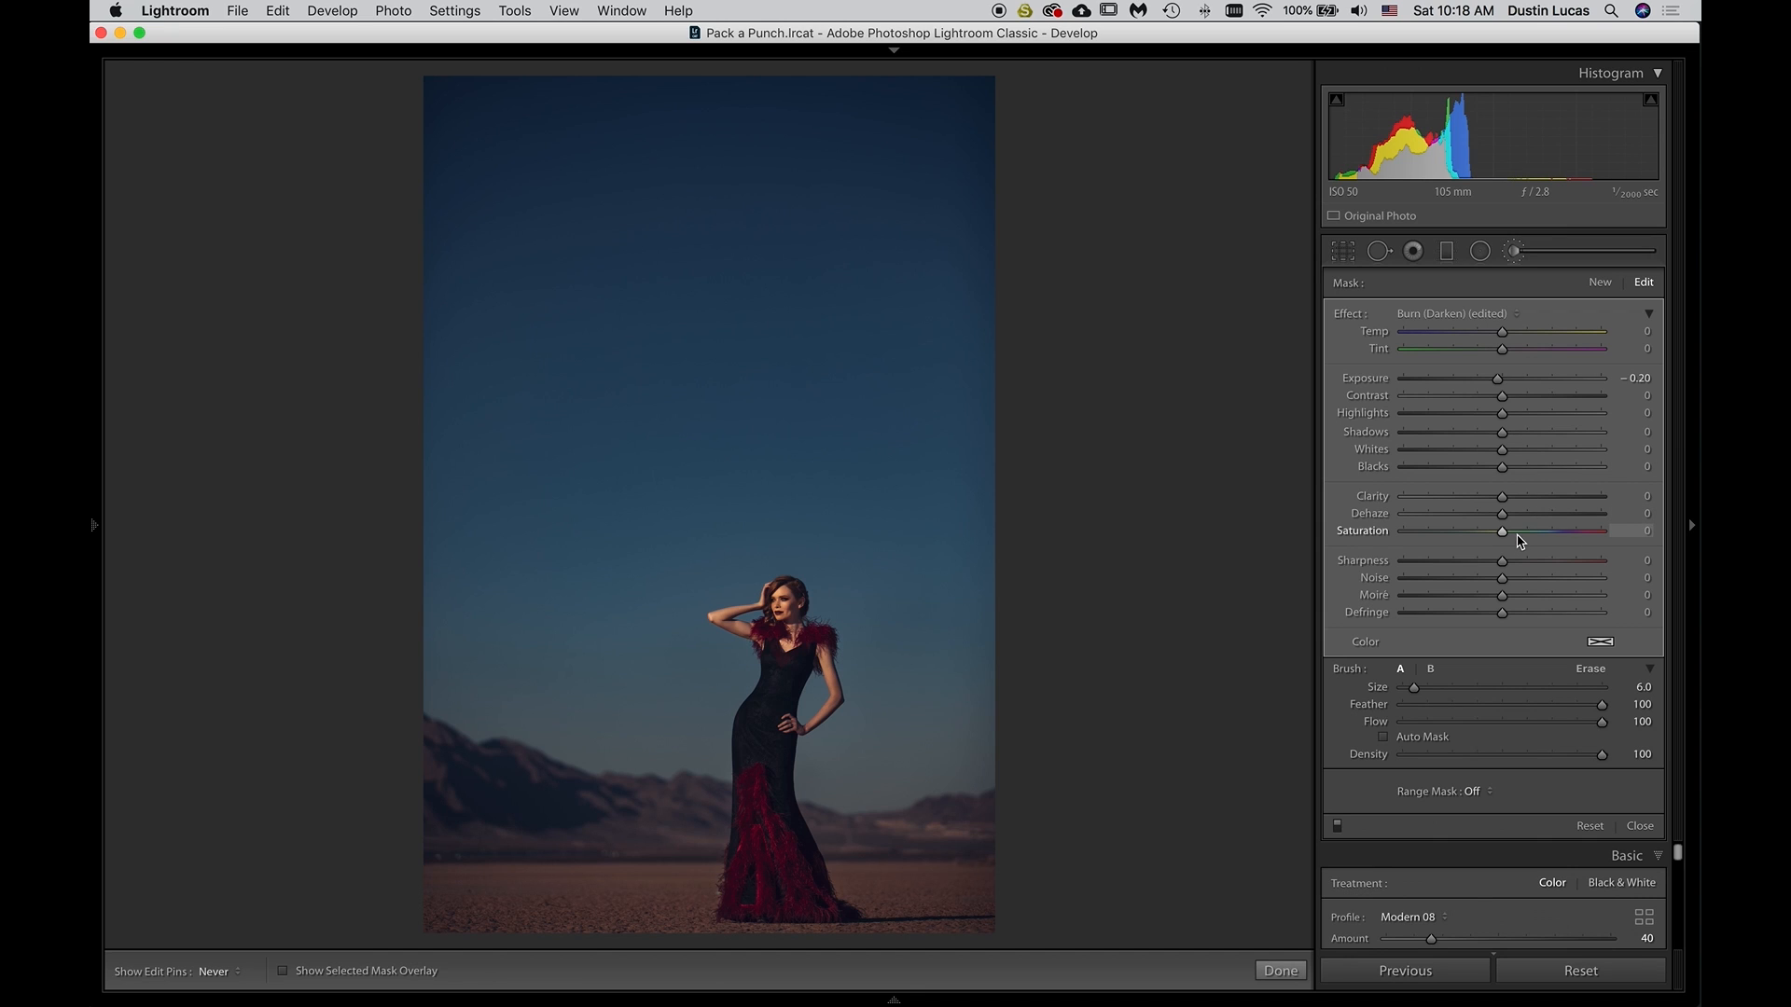
click(1339, 828)
click(1340, 828)
key(Up)
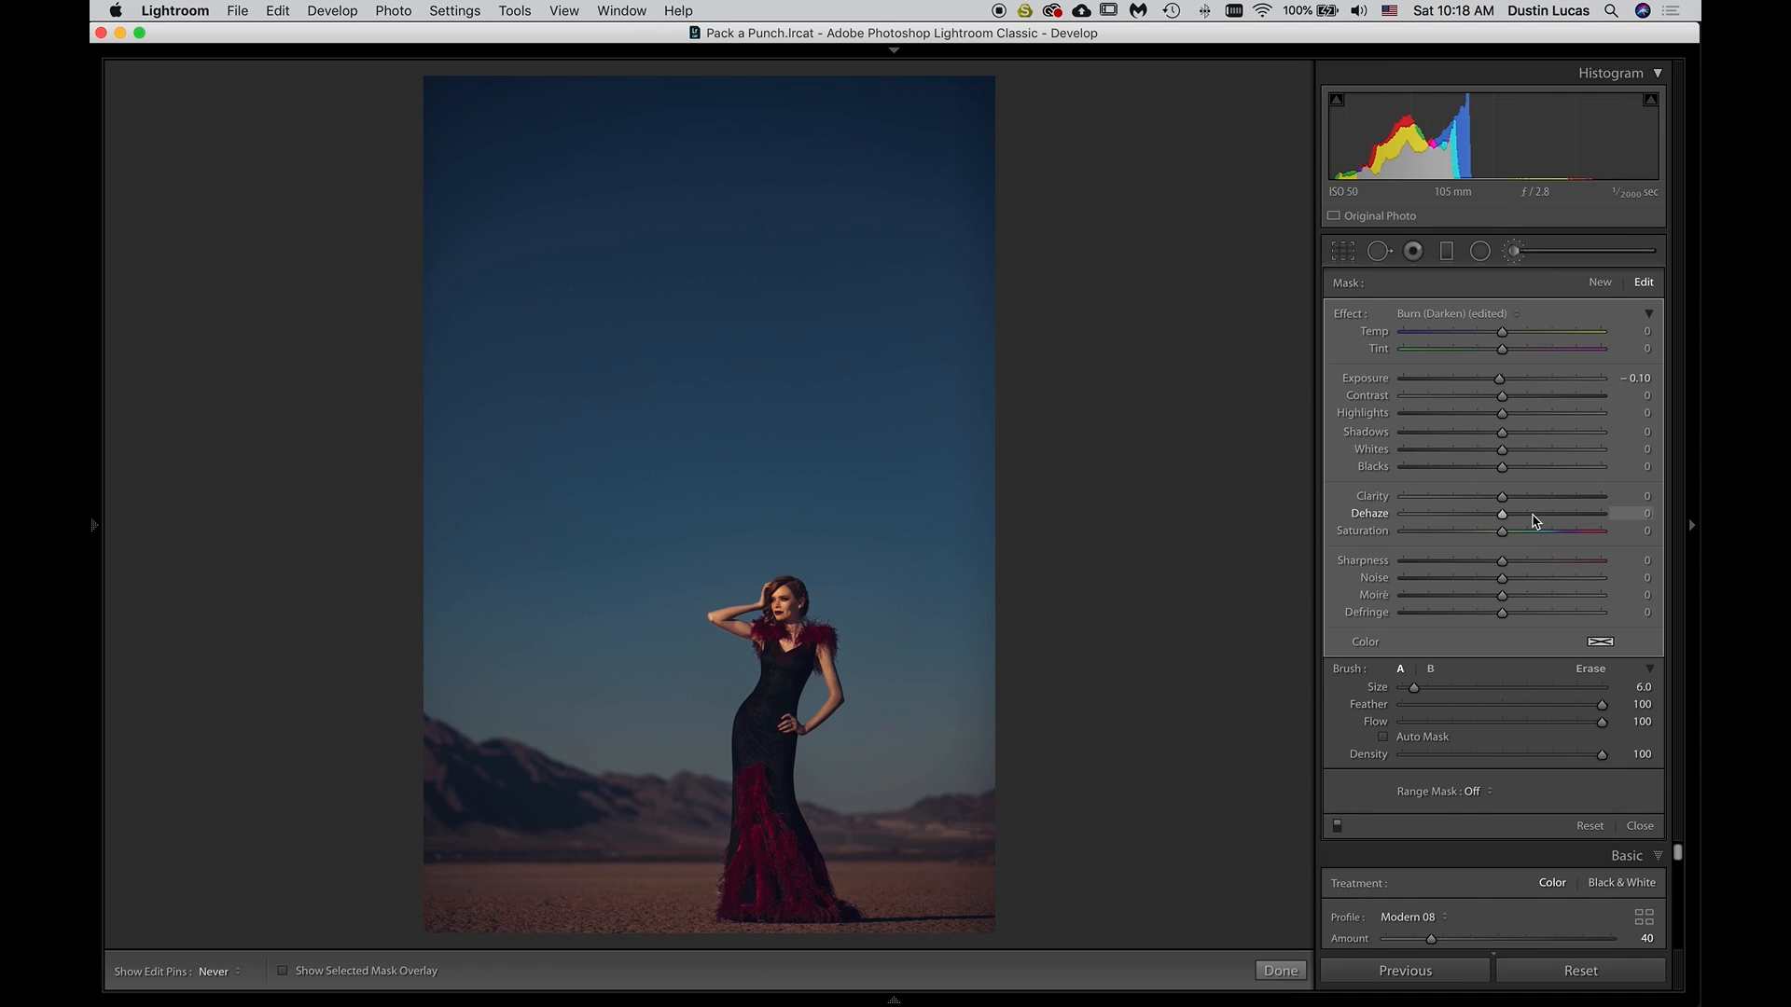
Paint a new burn mask with Exposure -0.20 and brush size 11 over the background mountains on both sides of the dress
click(1599, 282)
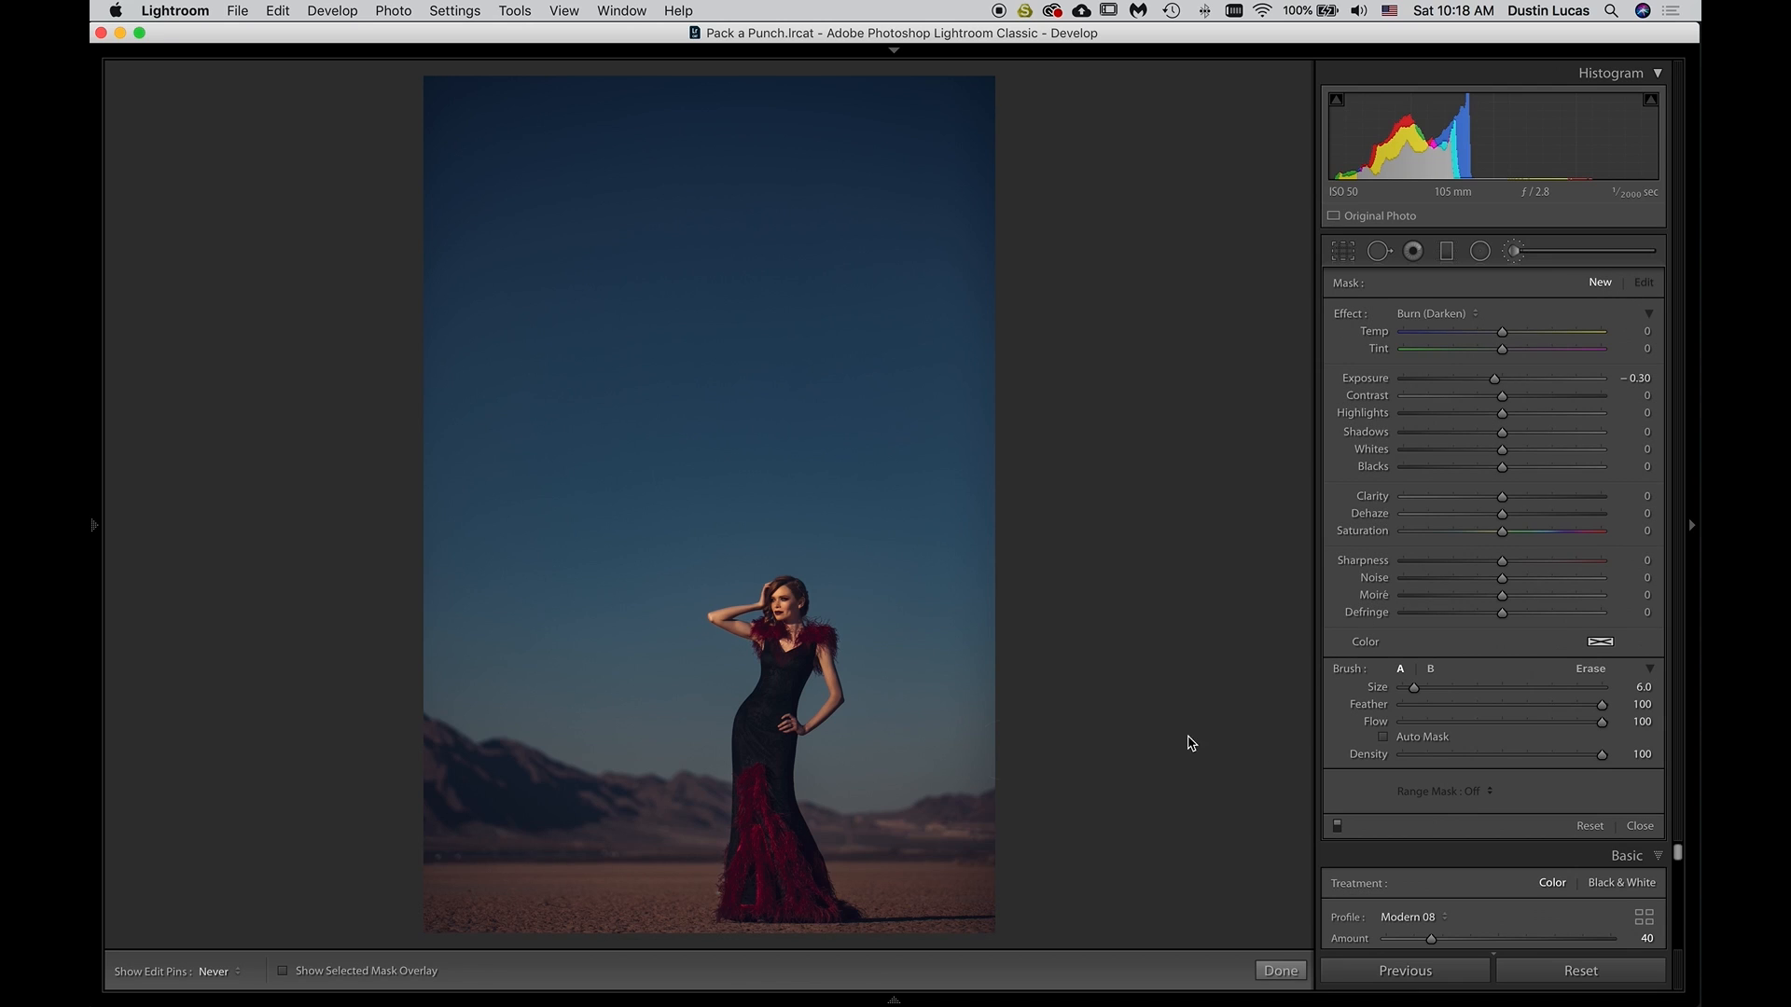
scroll(853, 811, up, 3)
key(Down)
key(Up)
key(Up)
mouse_move(869, 805)
mouse_down()
mouse_move(851, 768)
mouse_move(908, 726)
mouse_move(924, 852)
mouse_up()
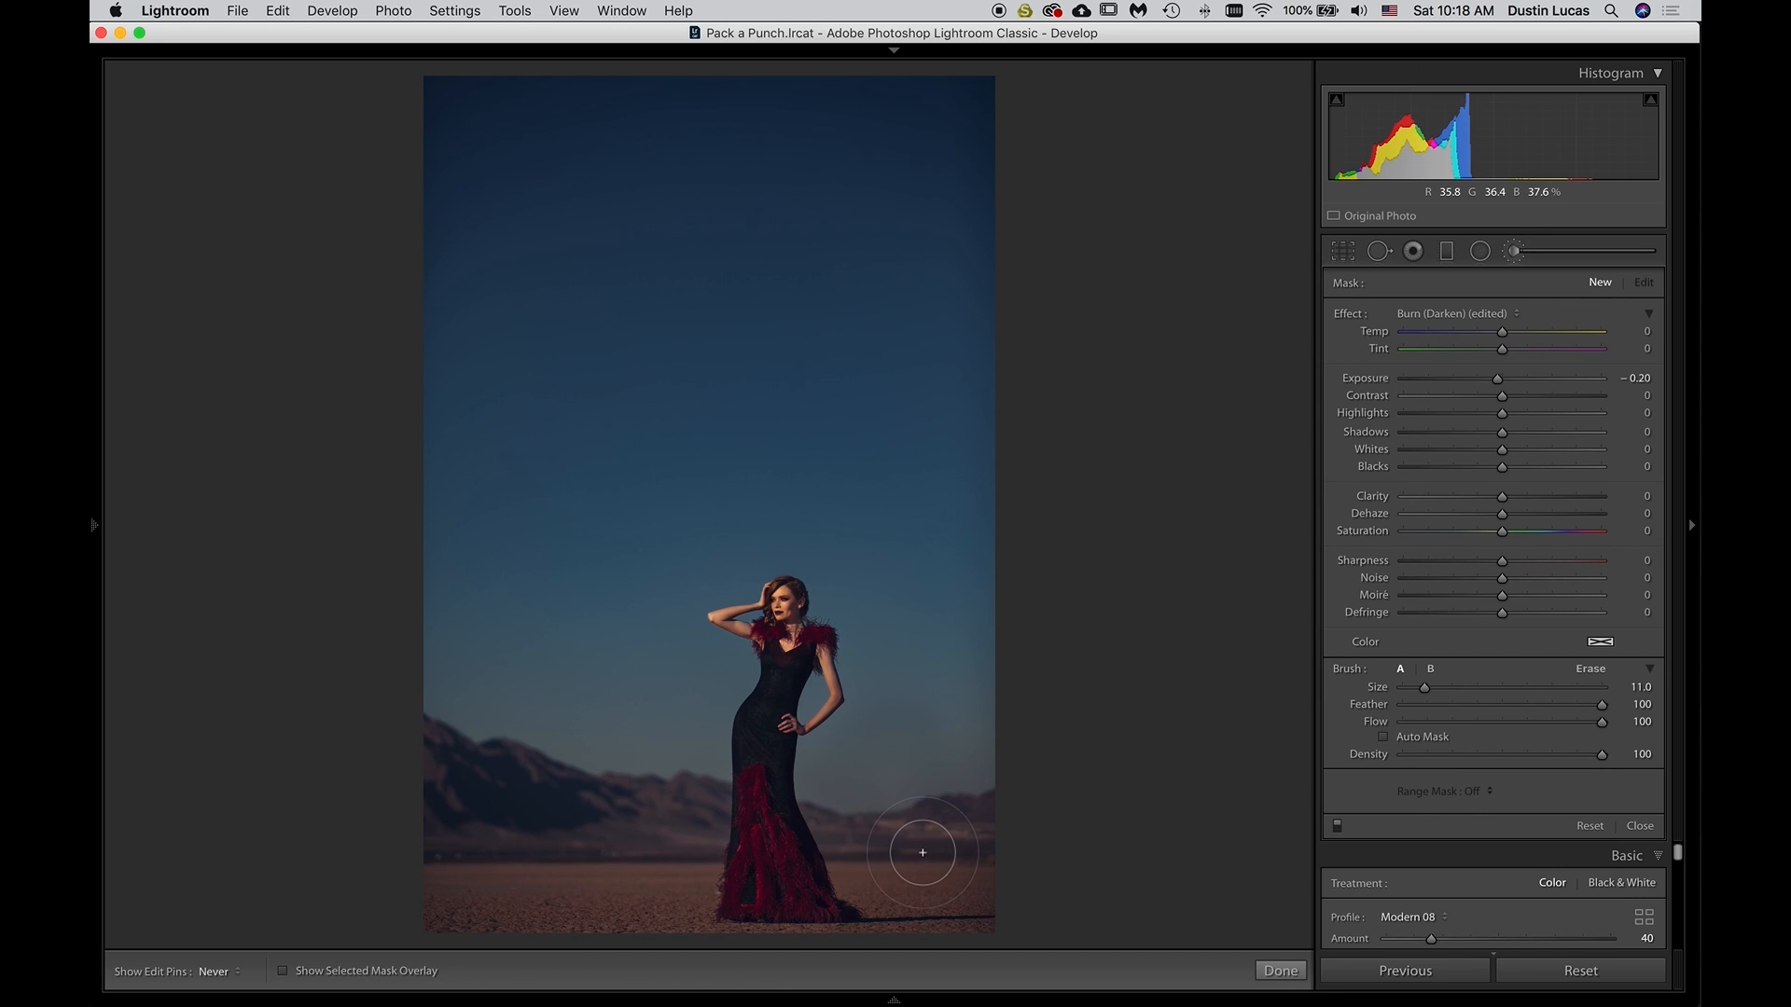
key(super+z)
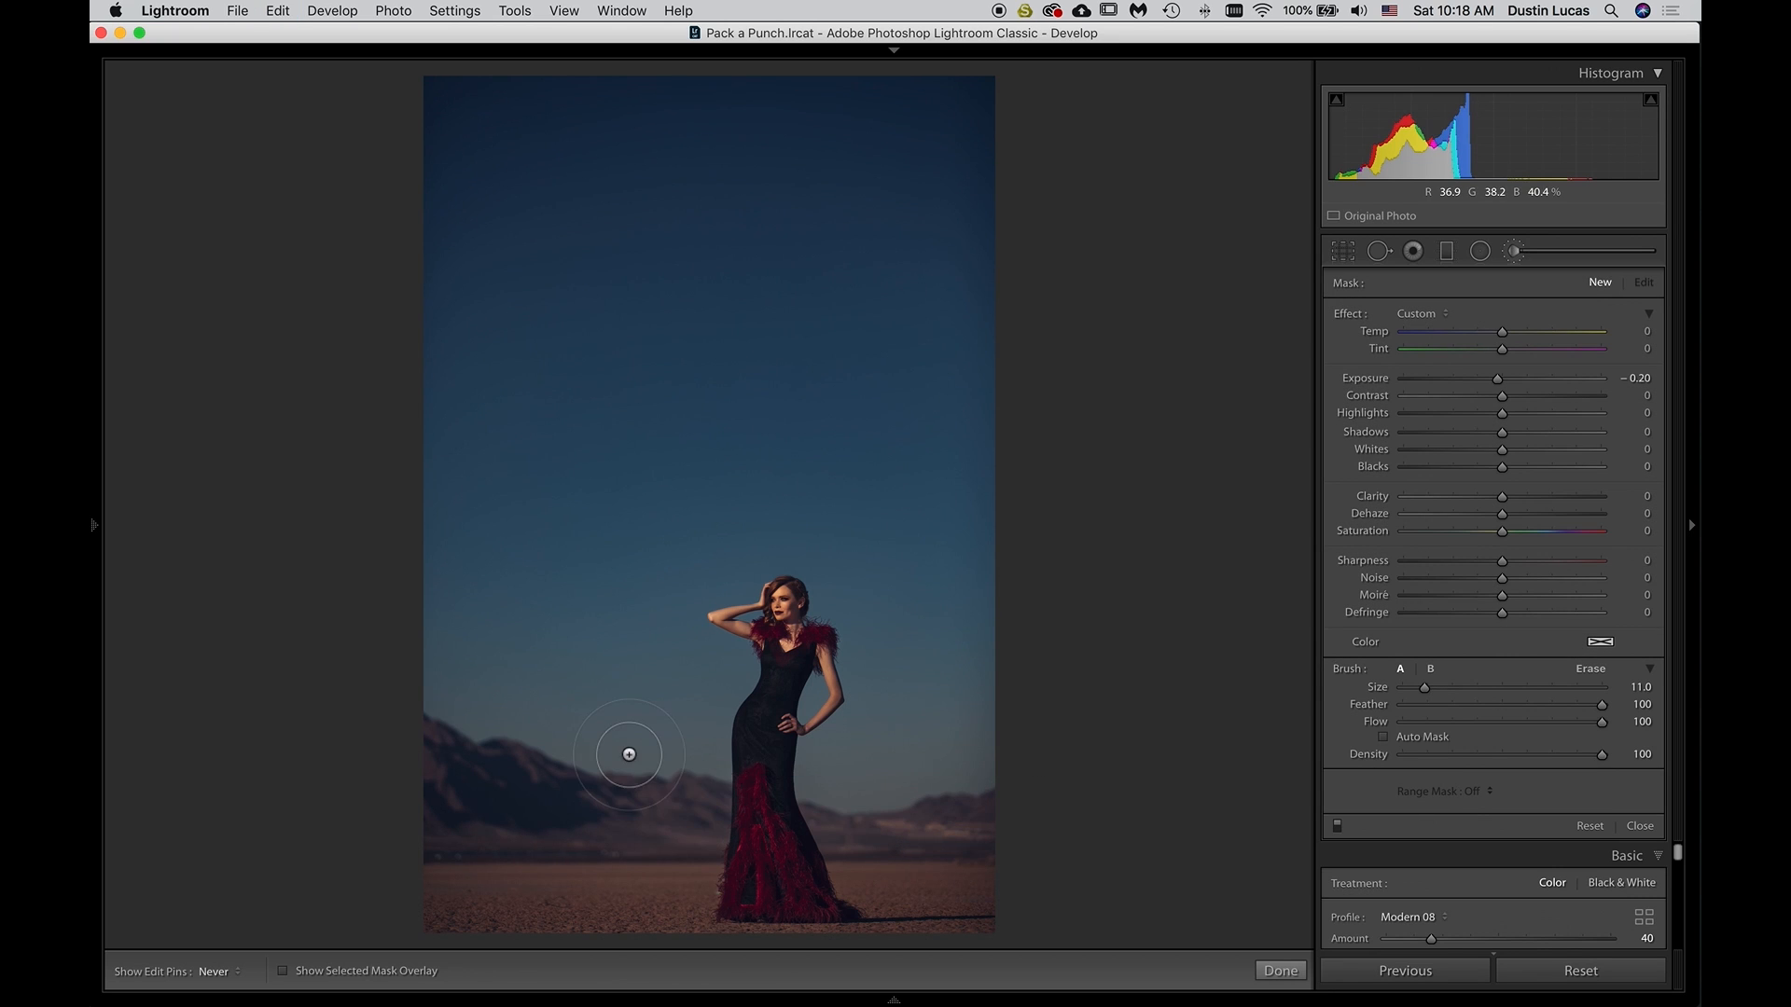
click(686, 820)
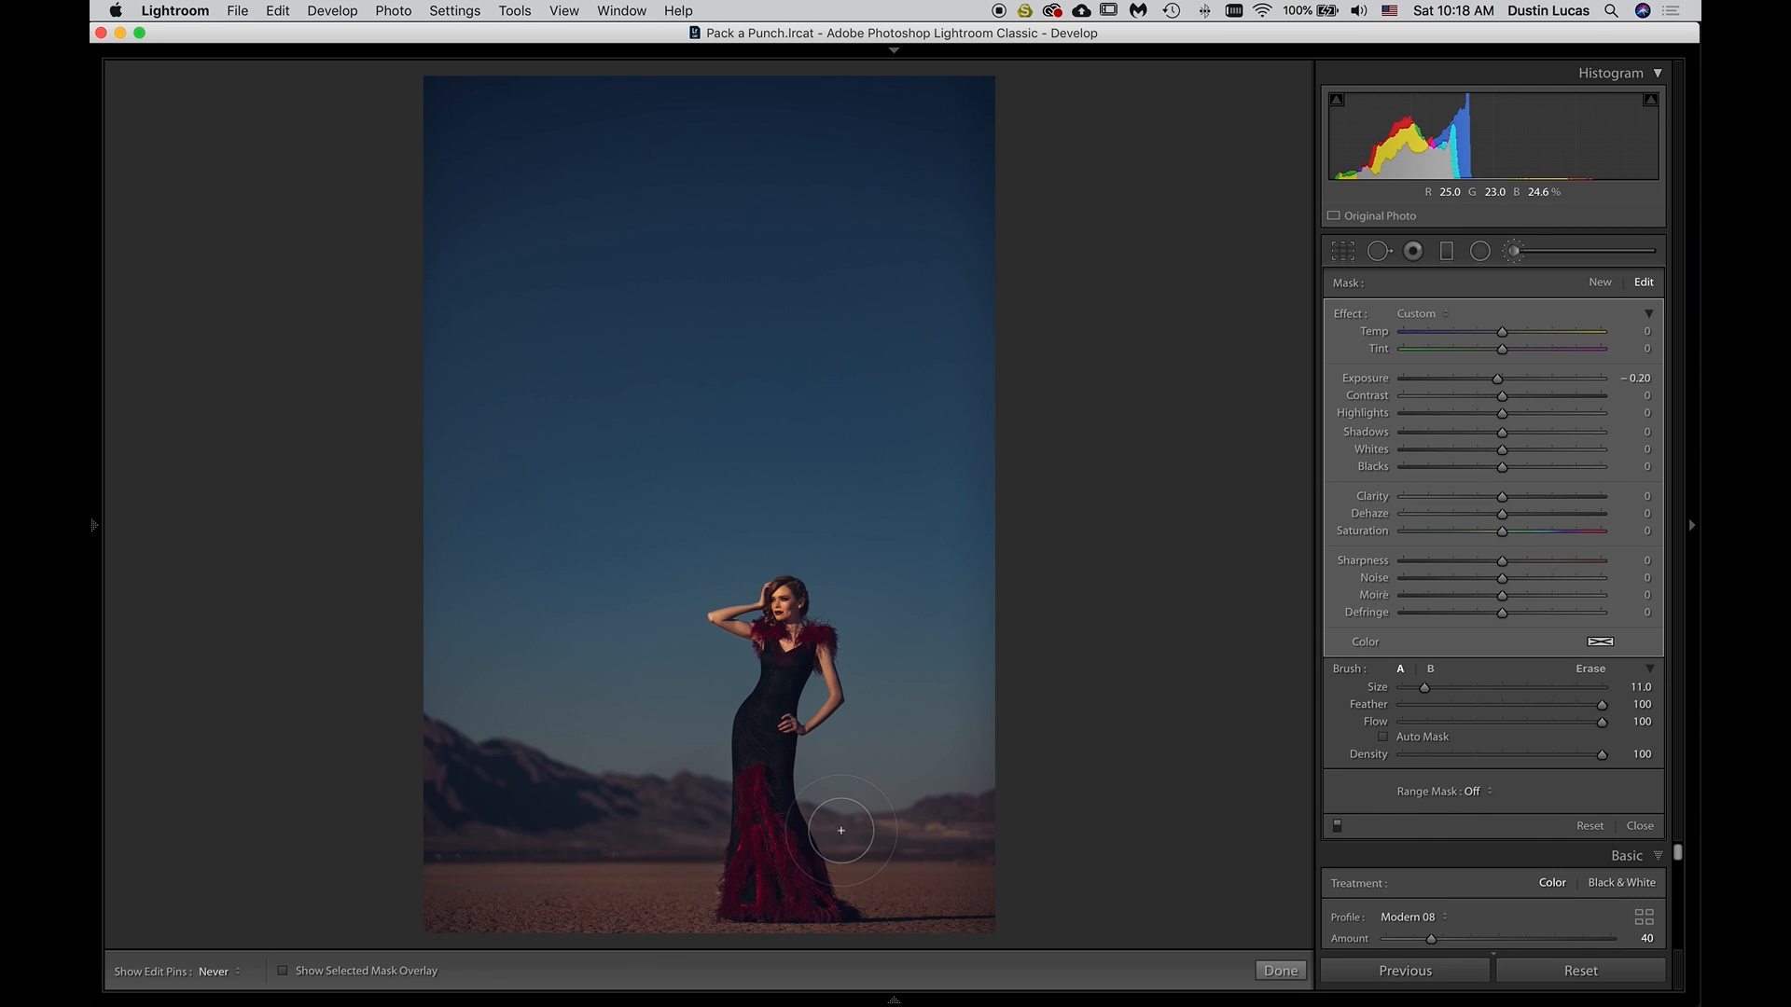
drag(823, 826, 900, 830)
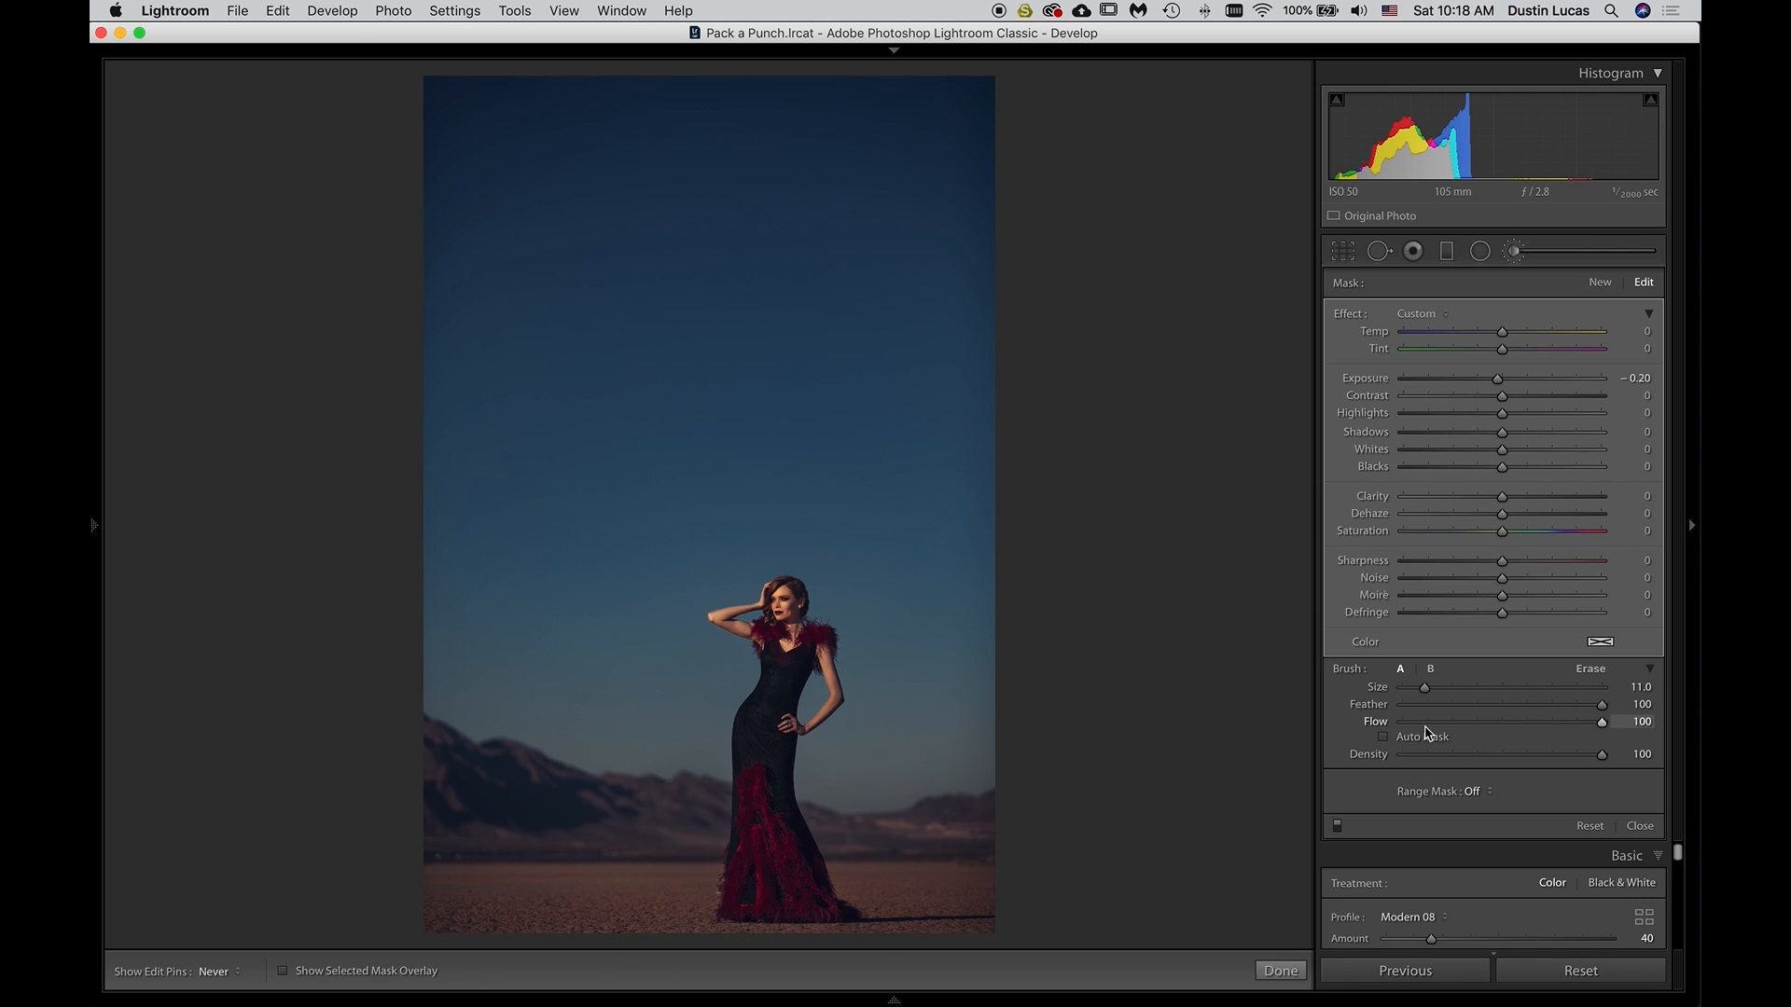
Paint another Exposure -0.20 mask over the bright ground strip below the mountains, undo the extra stroke and reduce the brush to size 8
click(1599, 282)
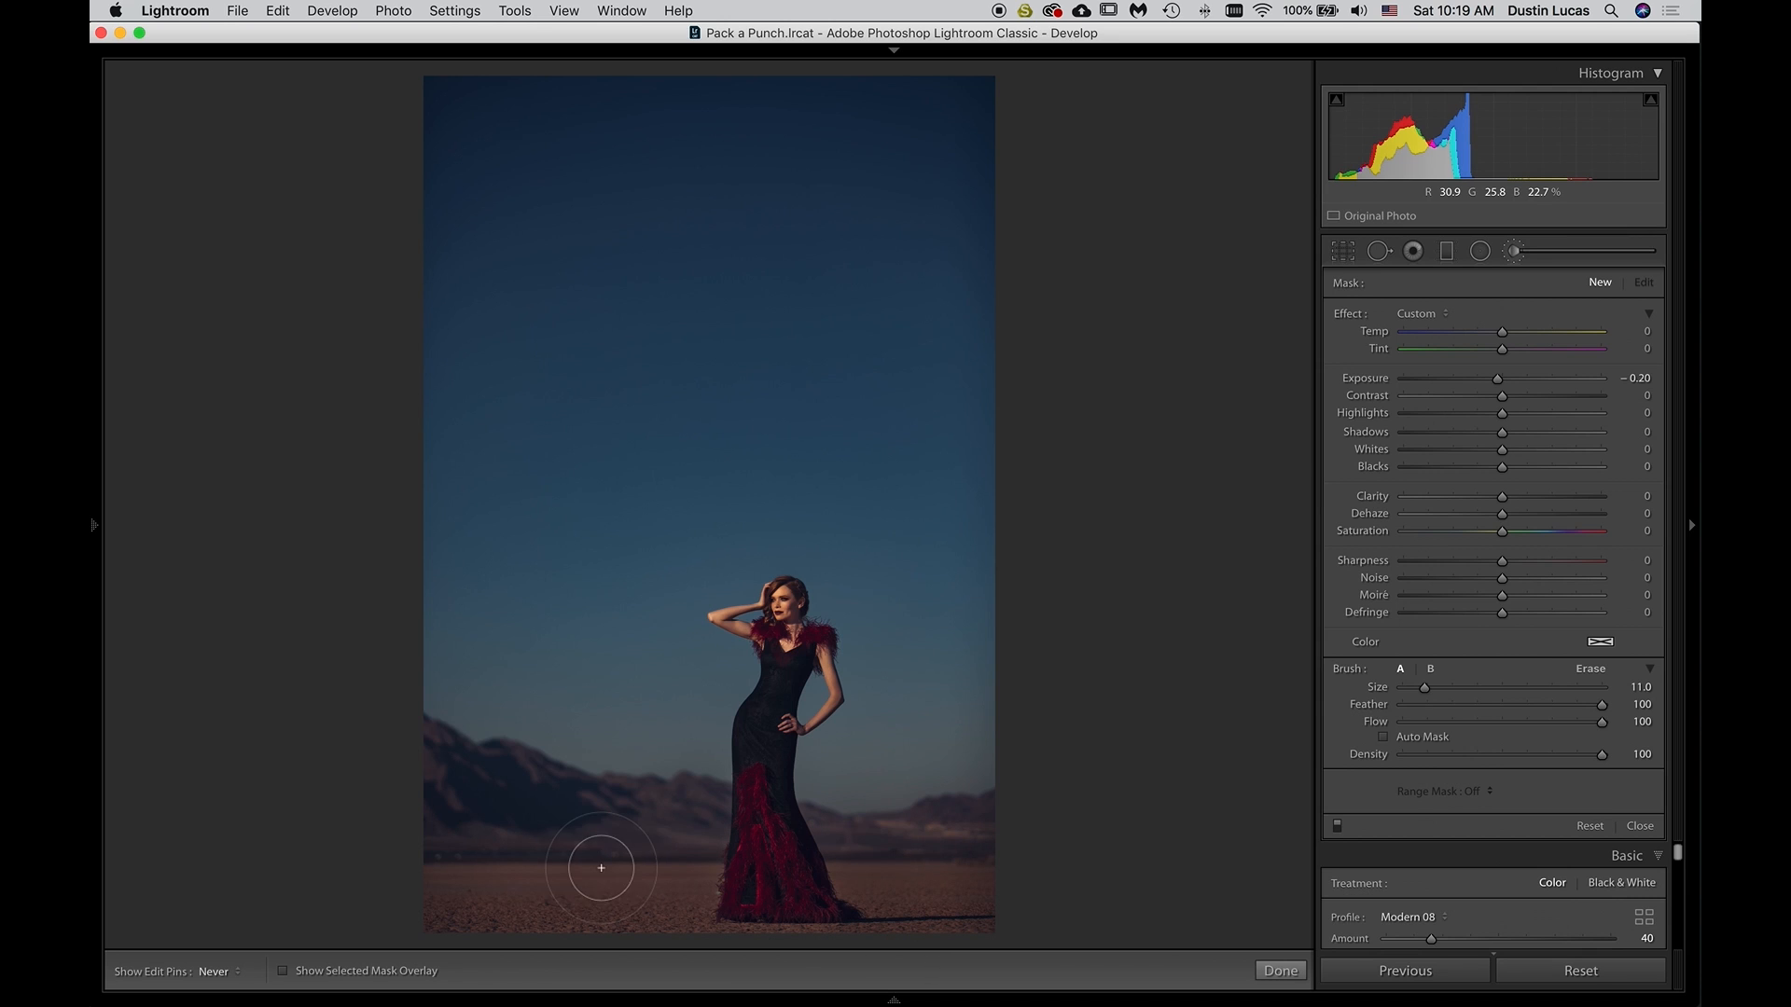
drag(591, 864, 553, 864)
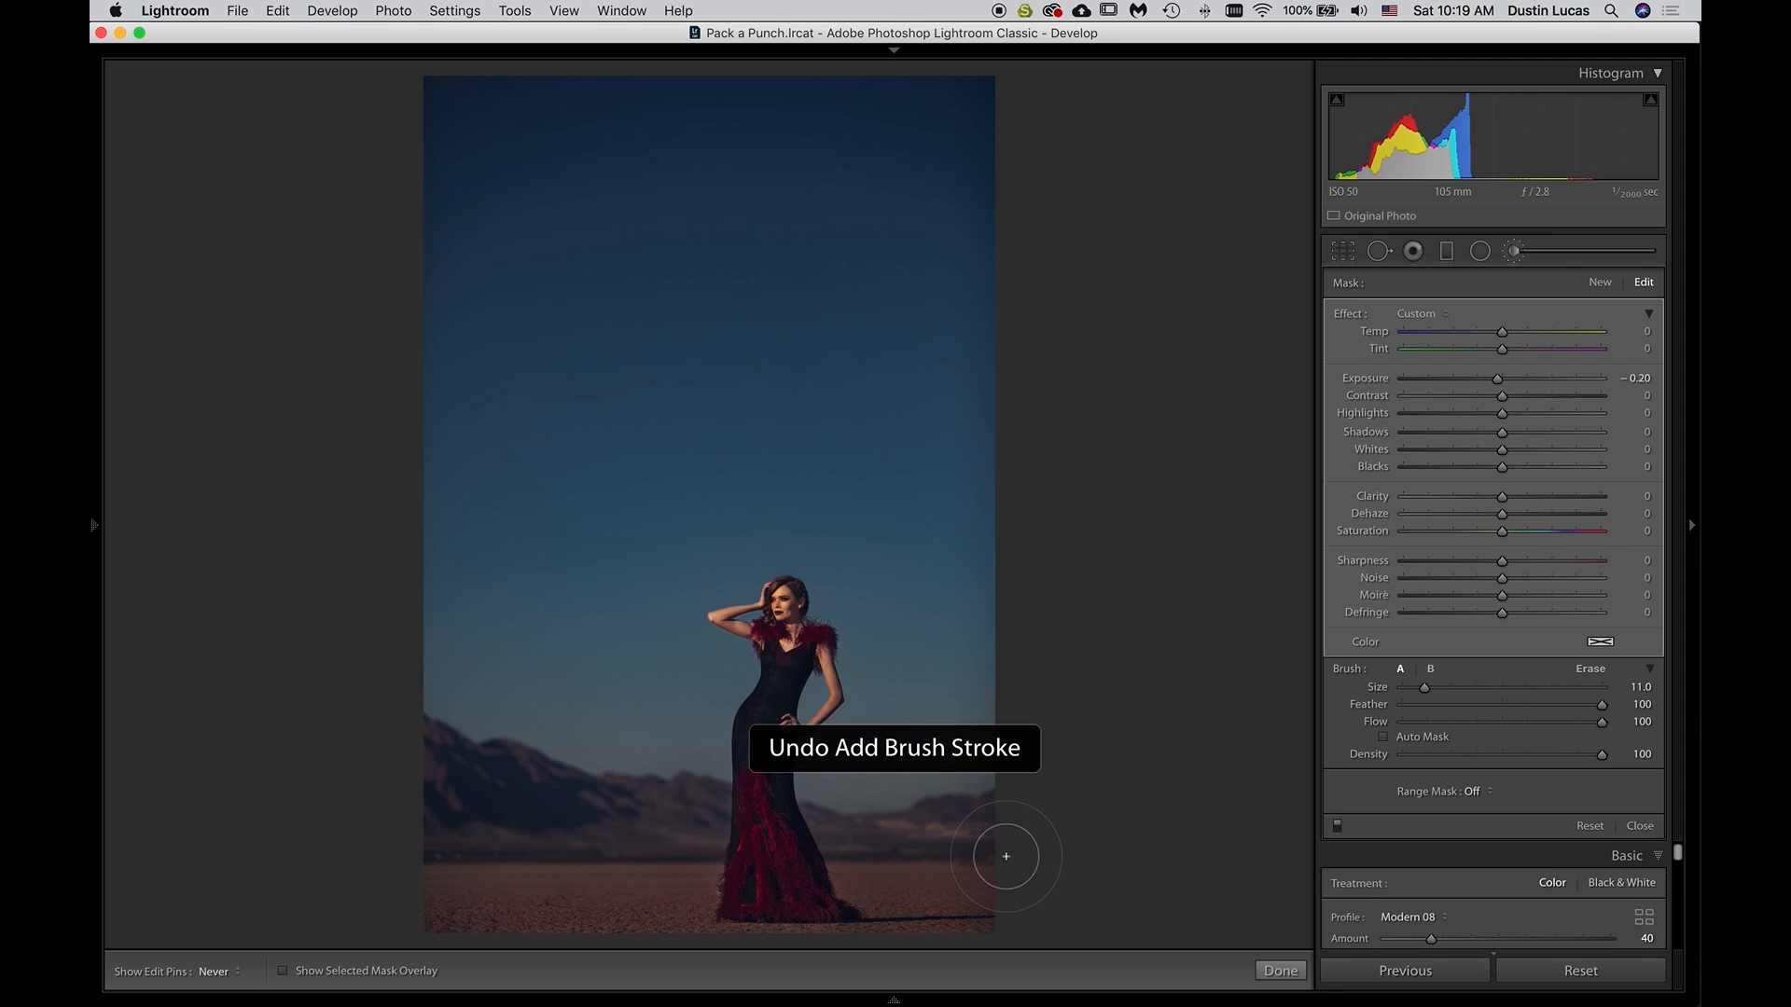
key(bracketleft)
key(bracketleft)
key(bracketleft)
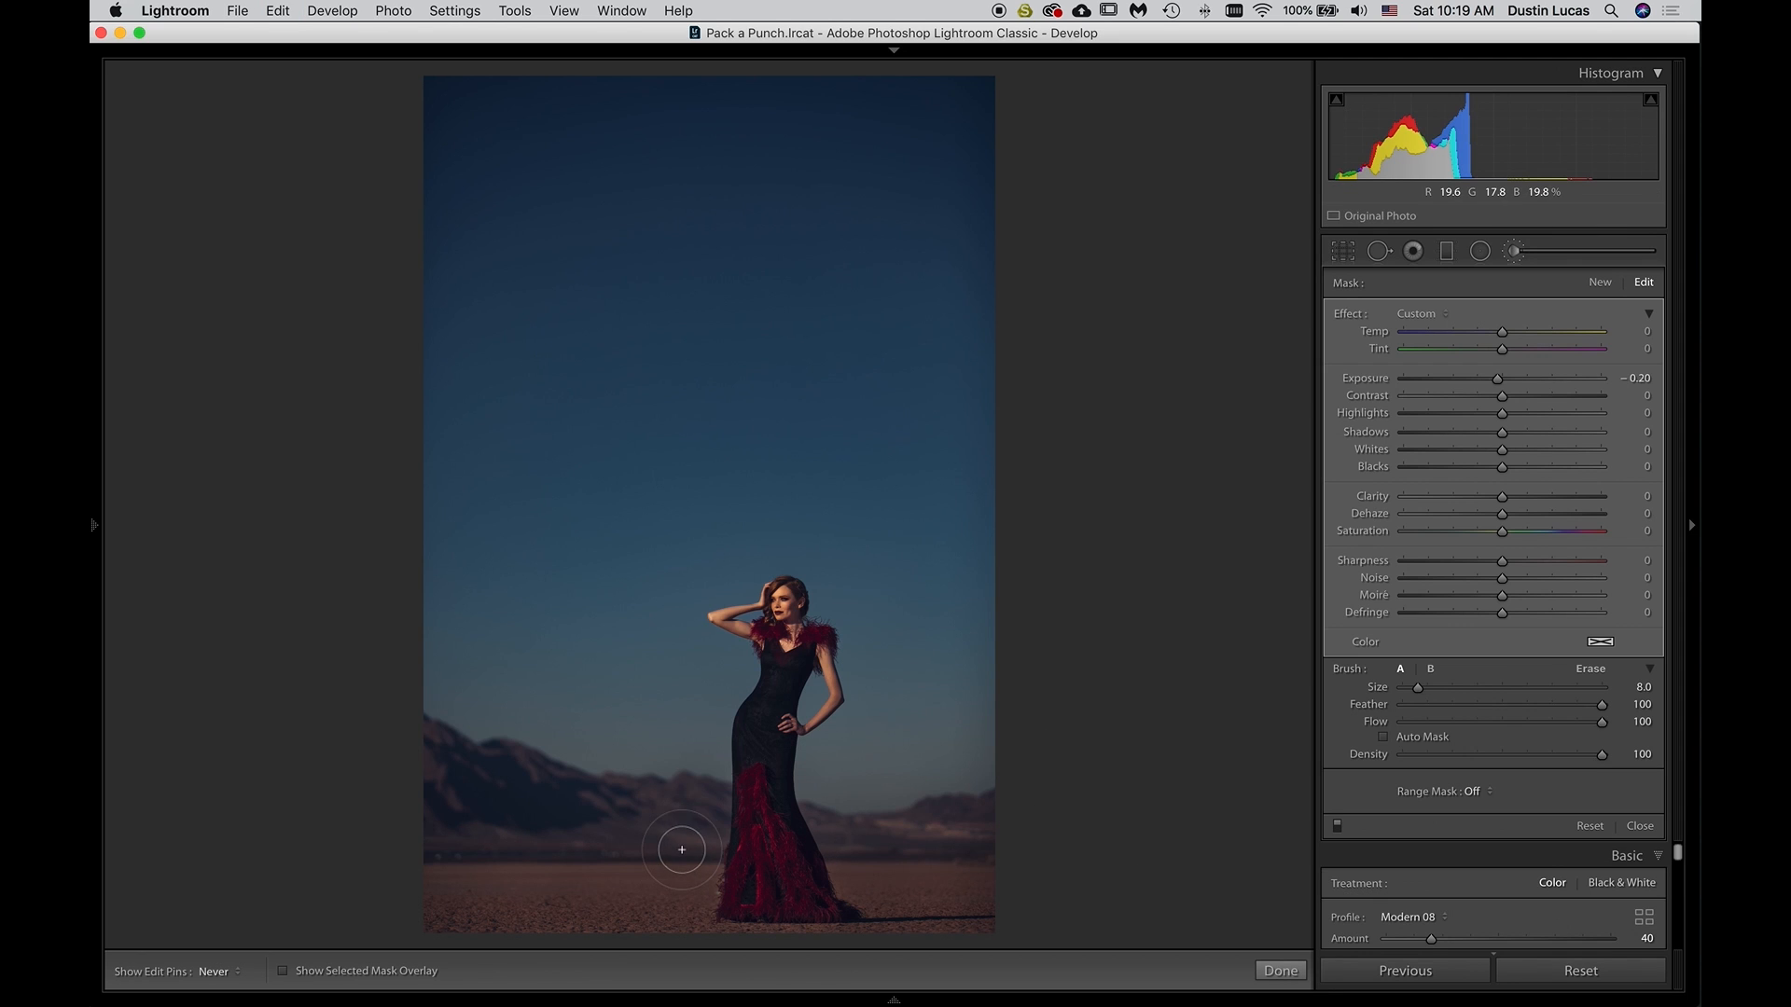
Paint a new brush mask with Exposure -0.10 and brush size 6 along the ground strip, undoing the first stroke across the foreground
click(1595, 282)
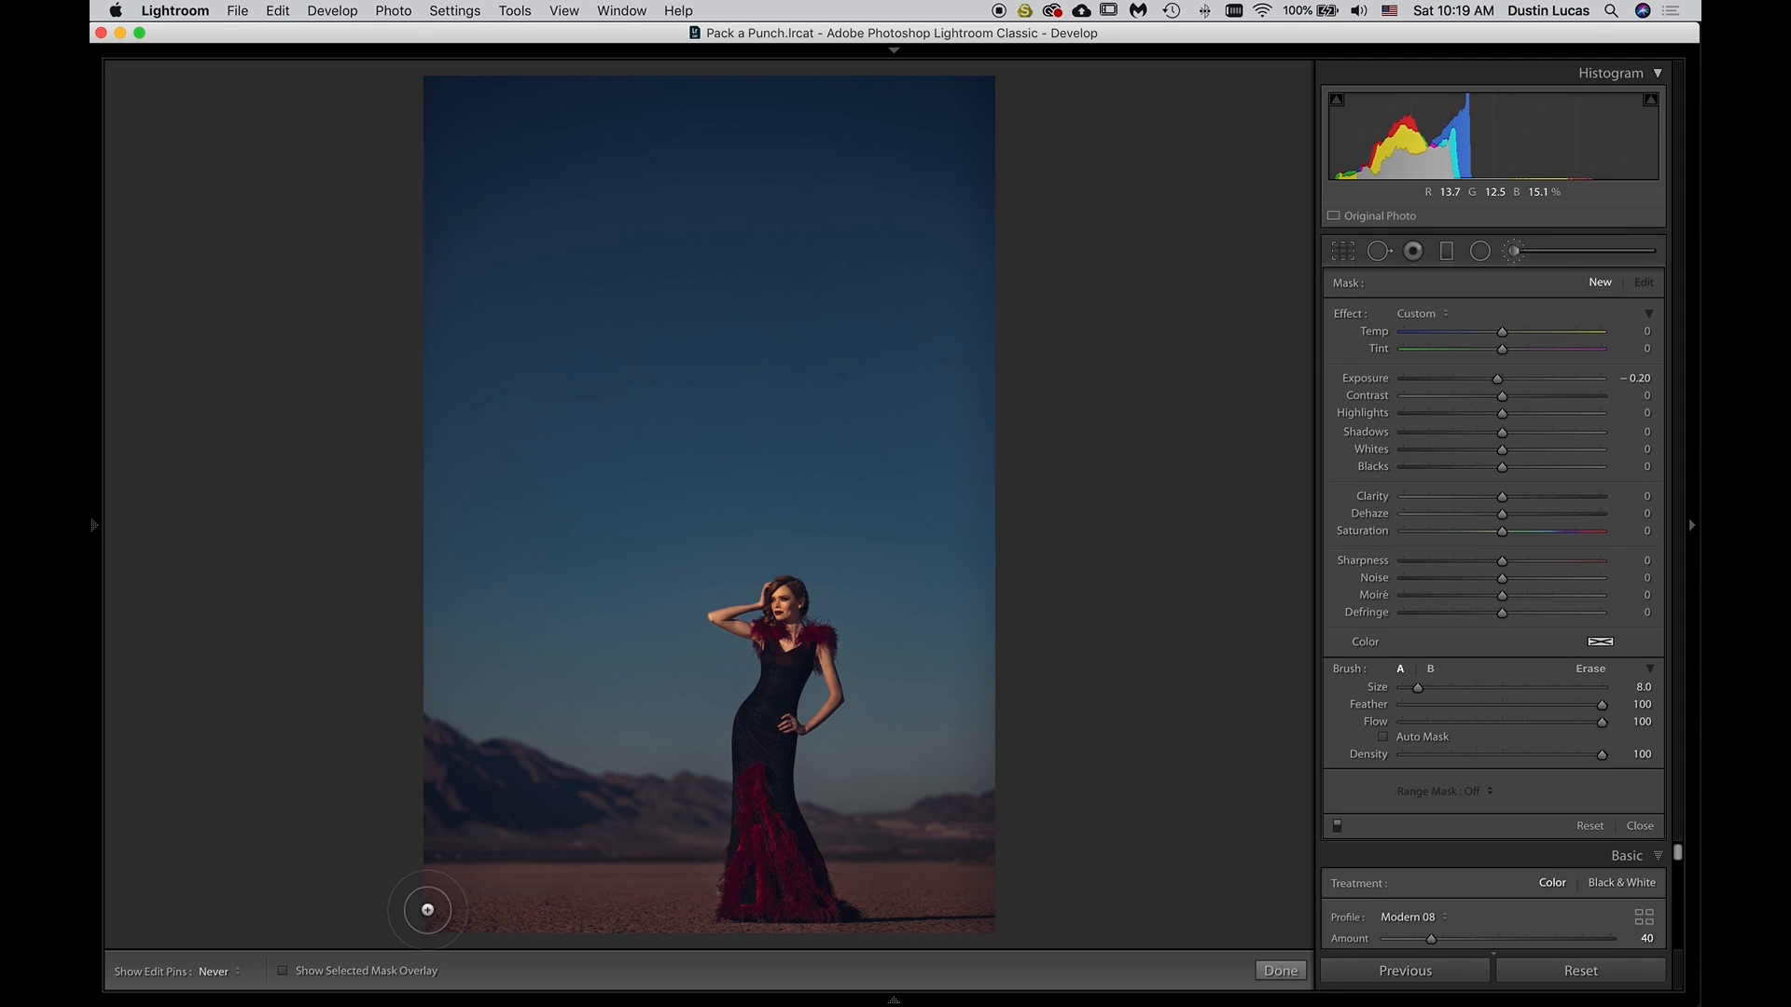
click(803, 916)
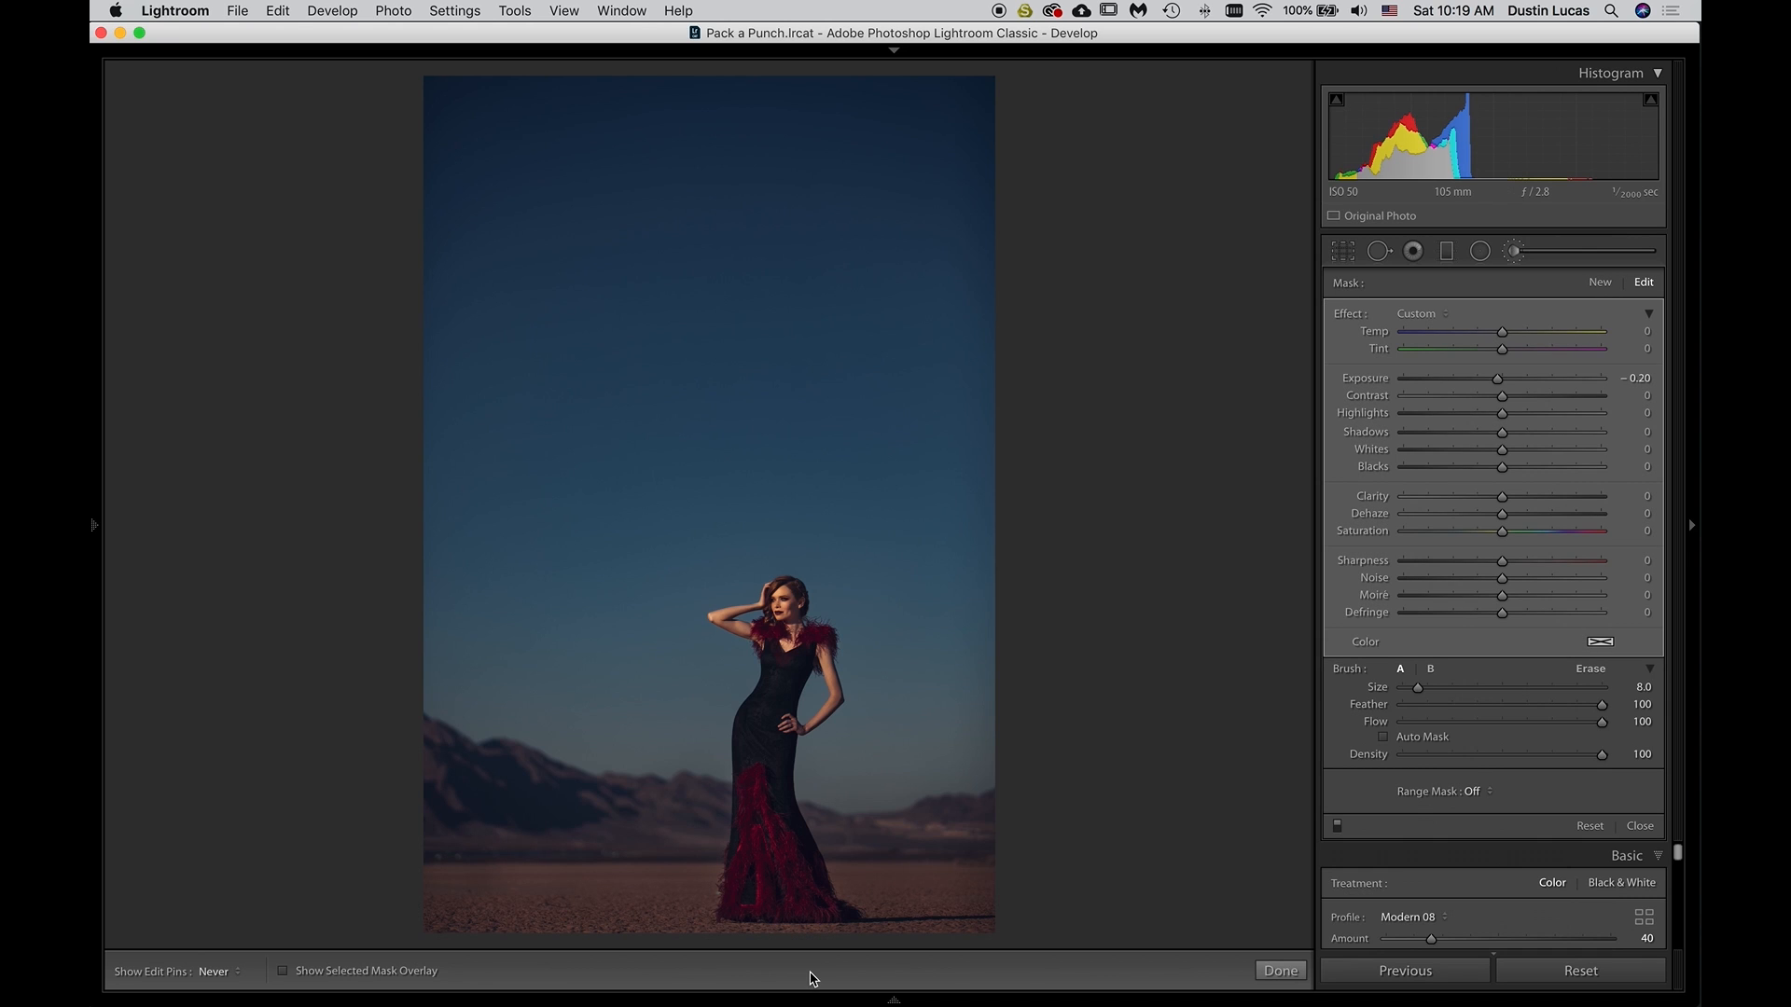
key(cmd+z)
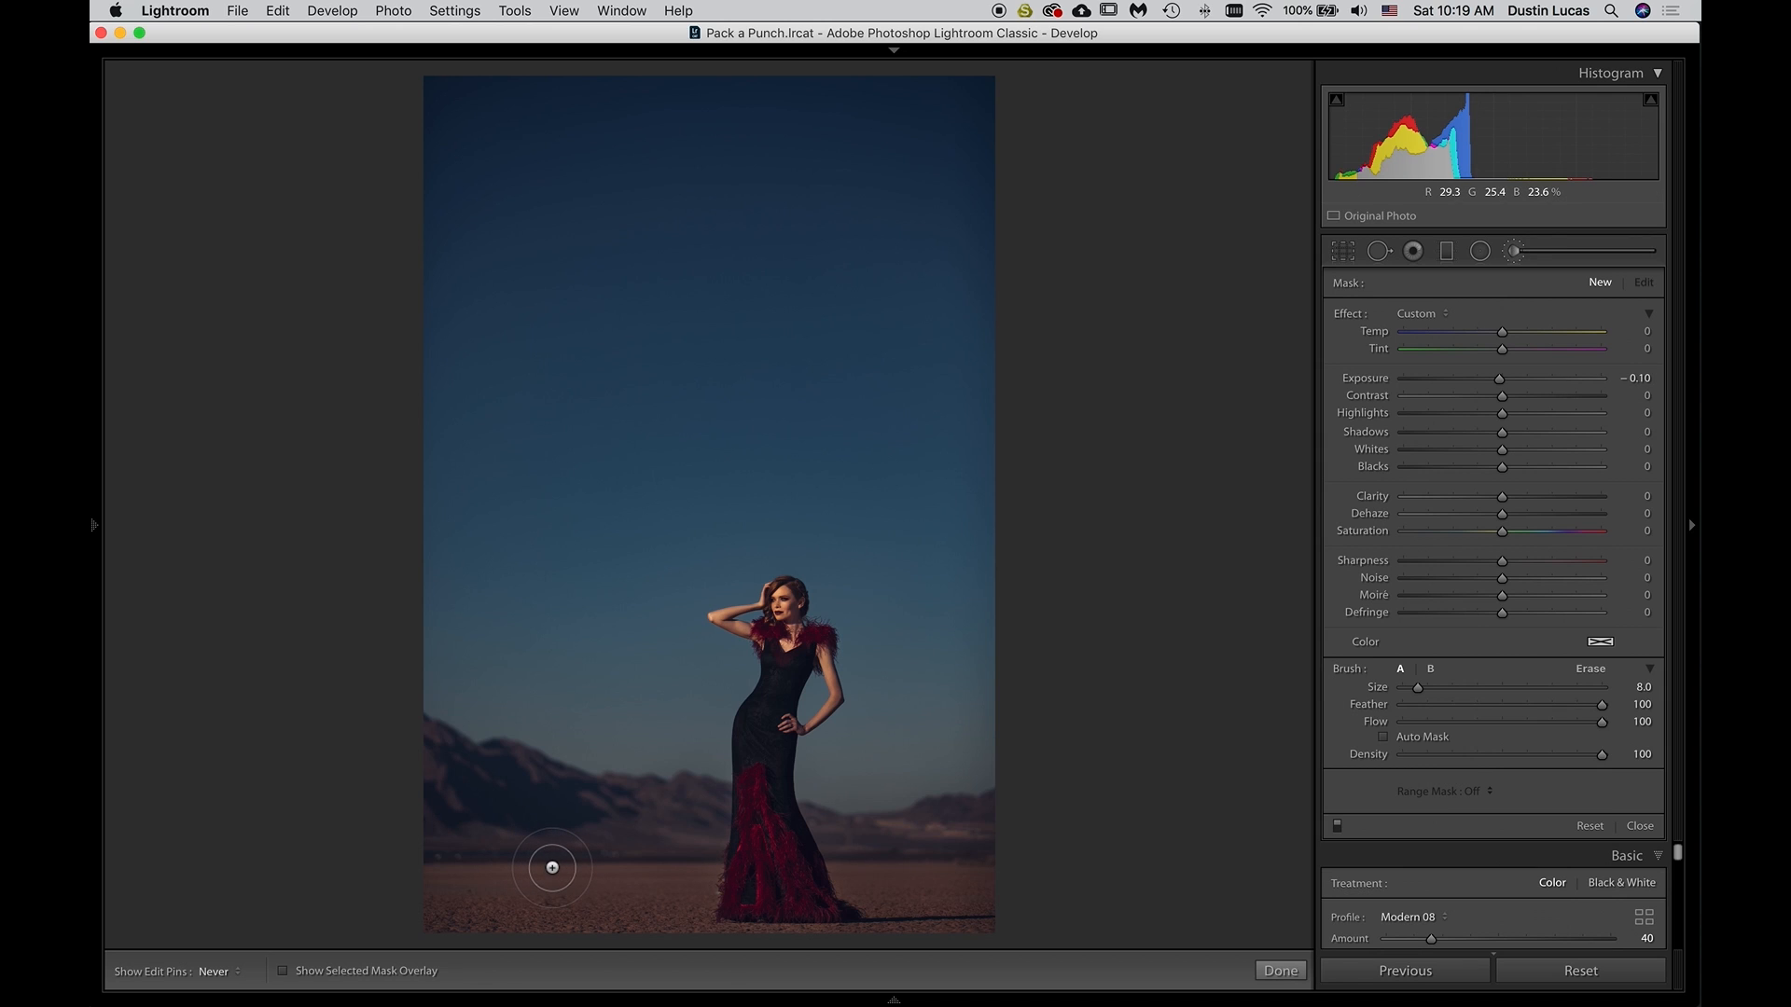
key(bracketleft)
drag(577, 870, 99, 852)
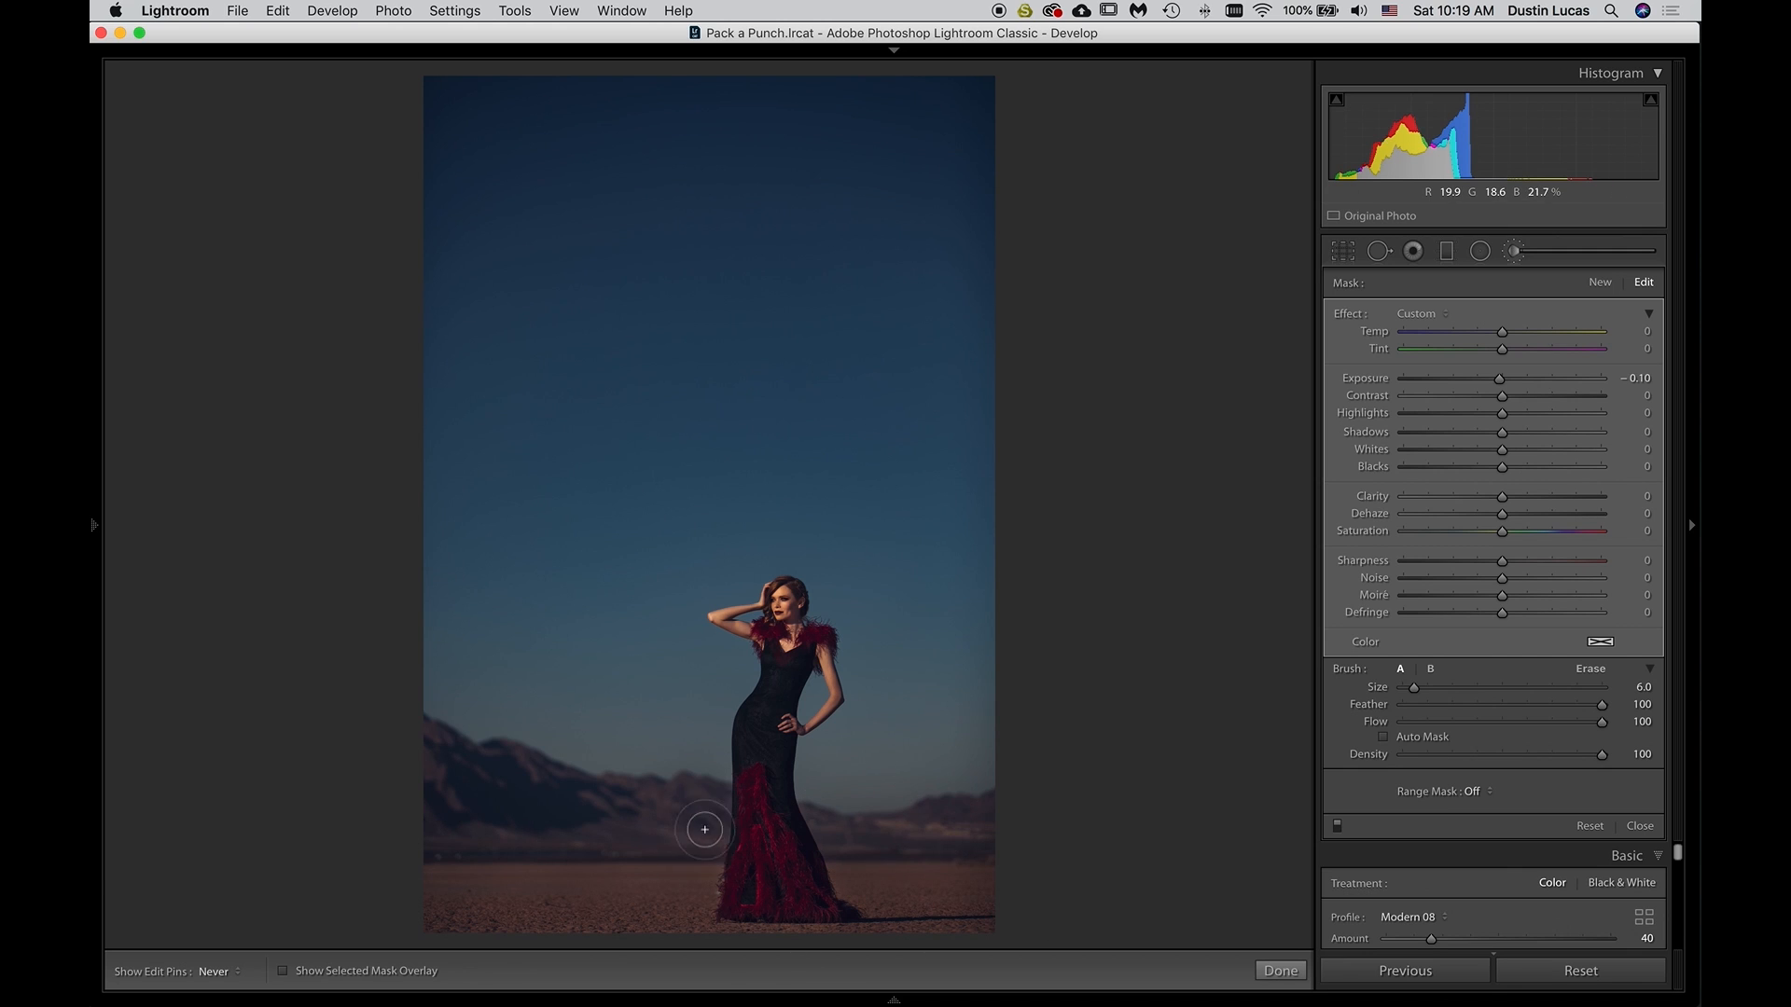
Draw a graduated filter from the photo's upper edge to its lower edge with Exposure -0.20
click(893, 999)
key(m)
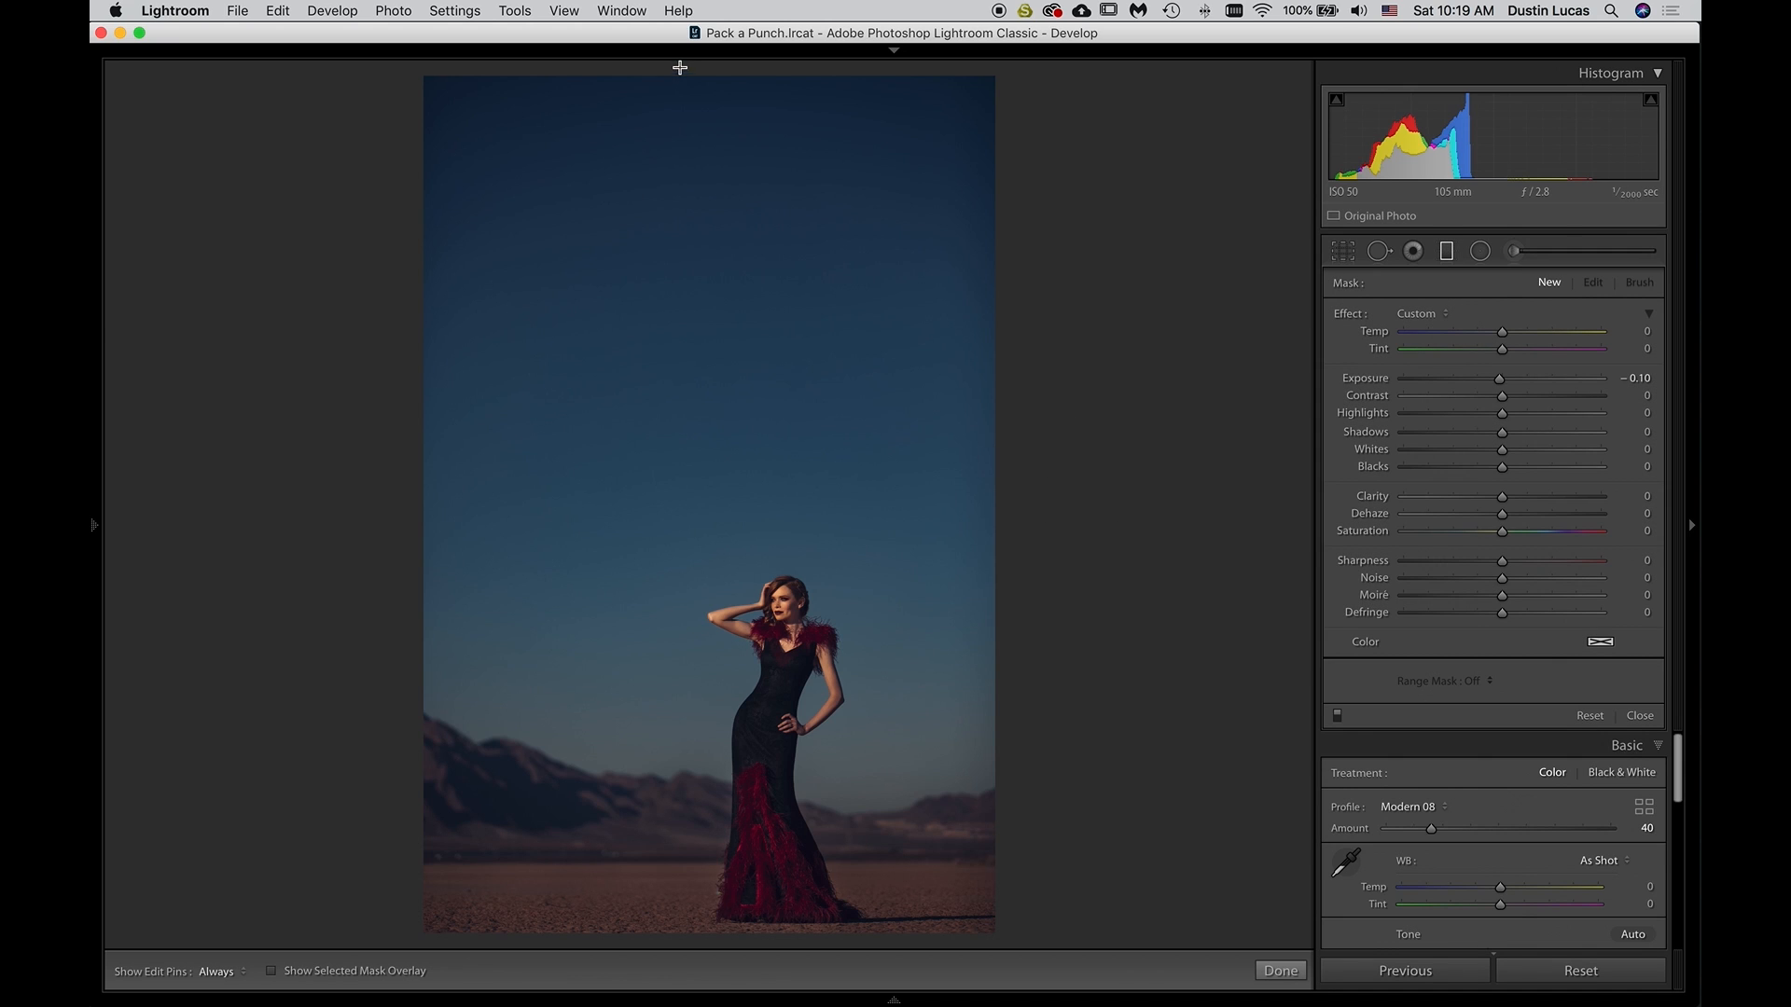
drag(675, 66, 700, 943)
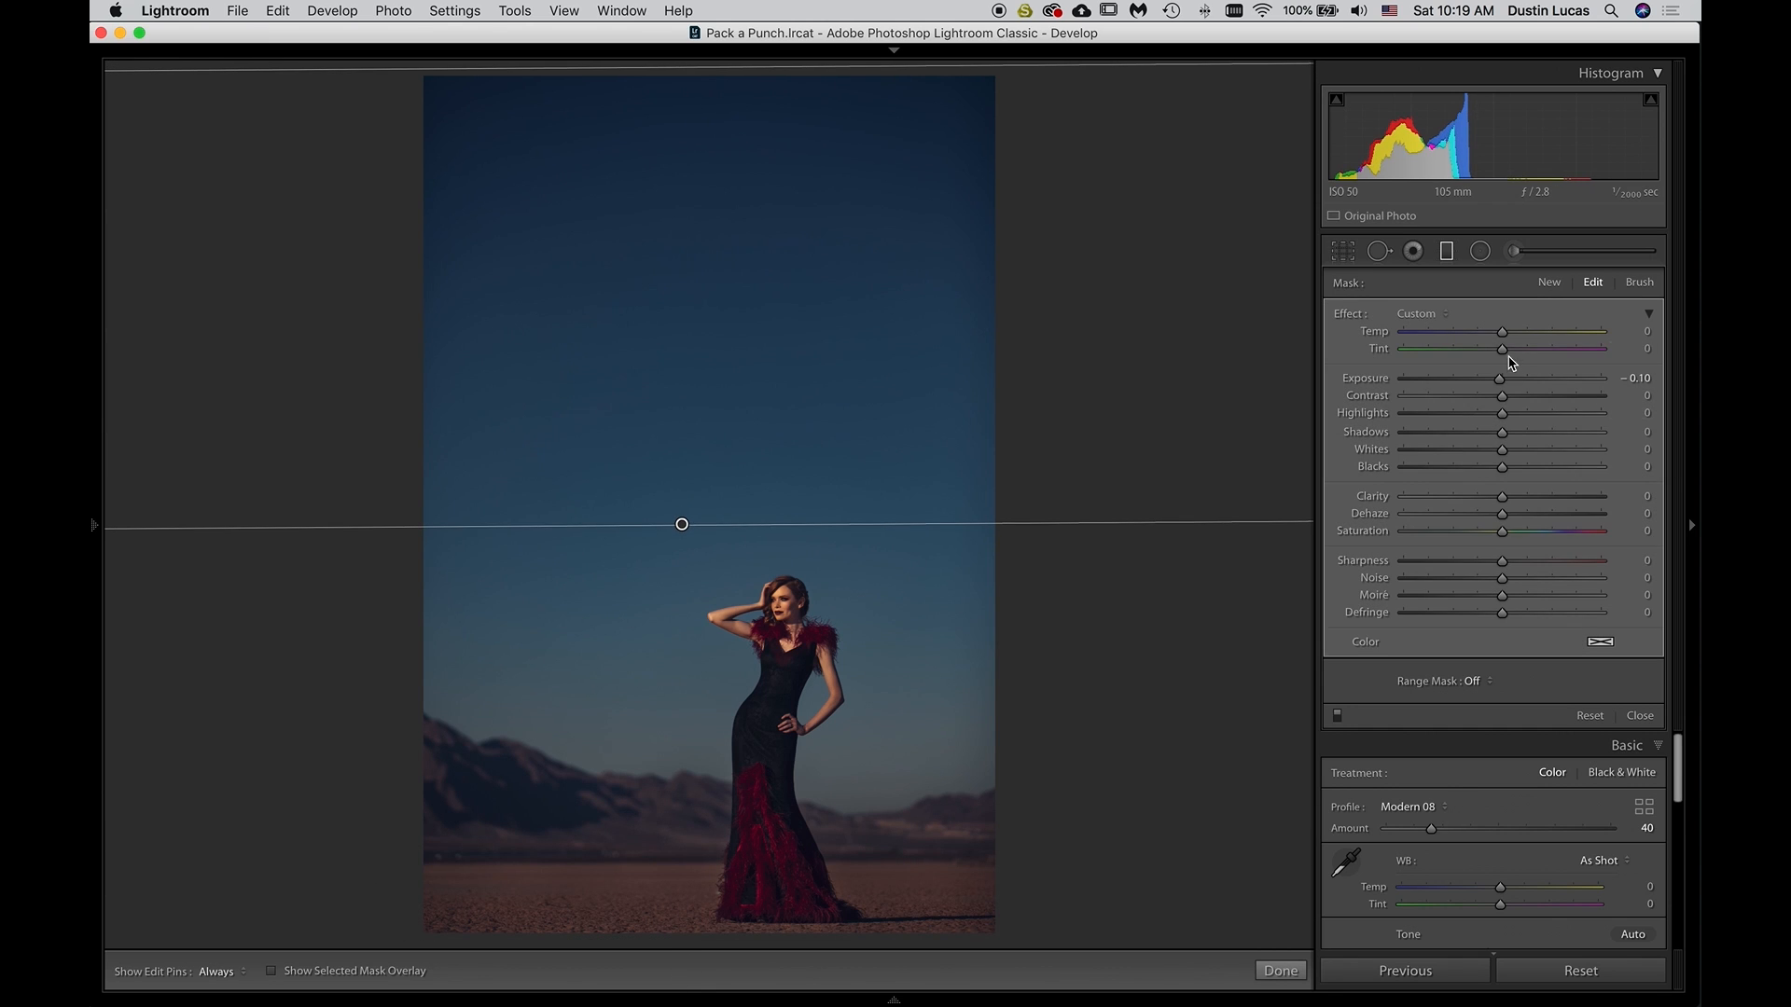
key(Down)
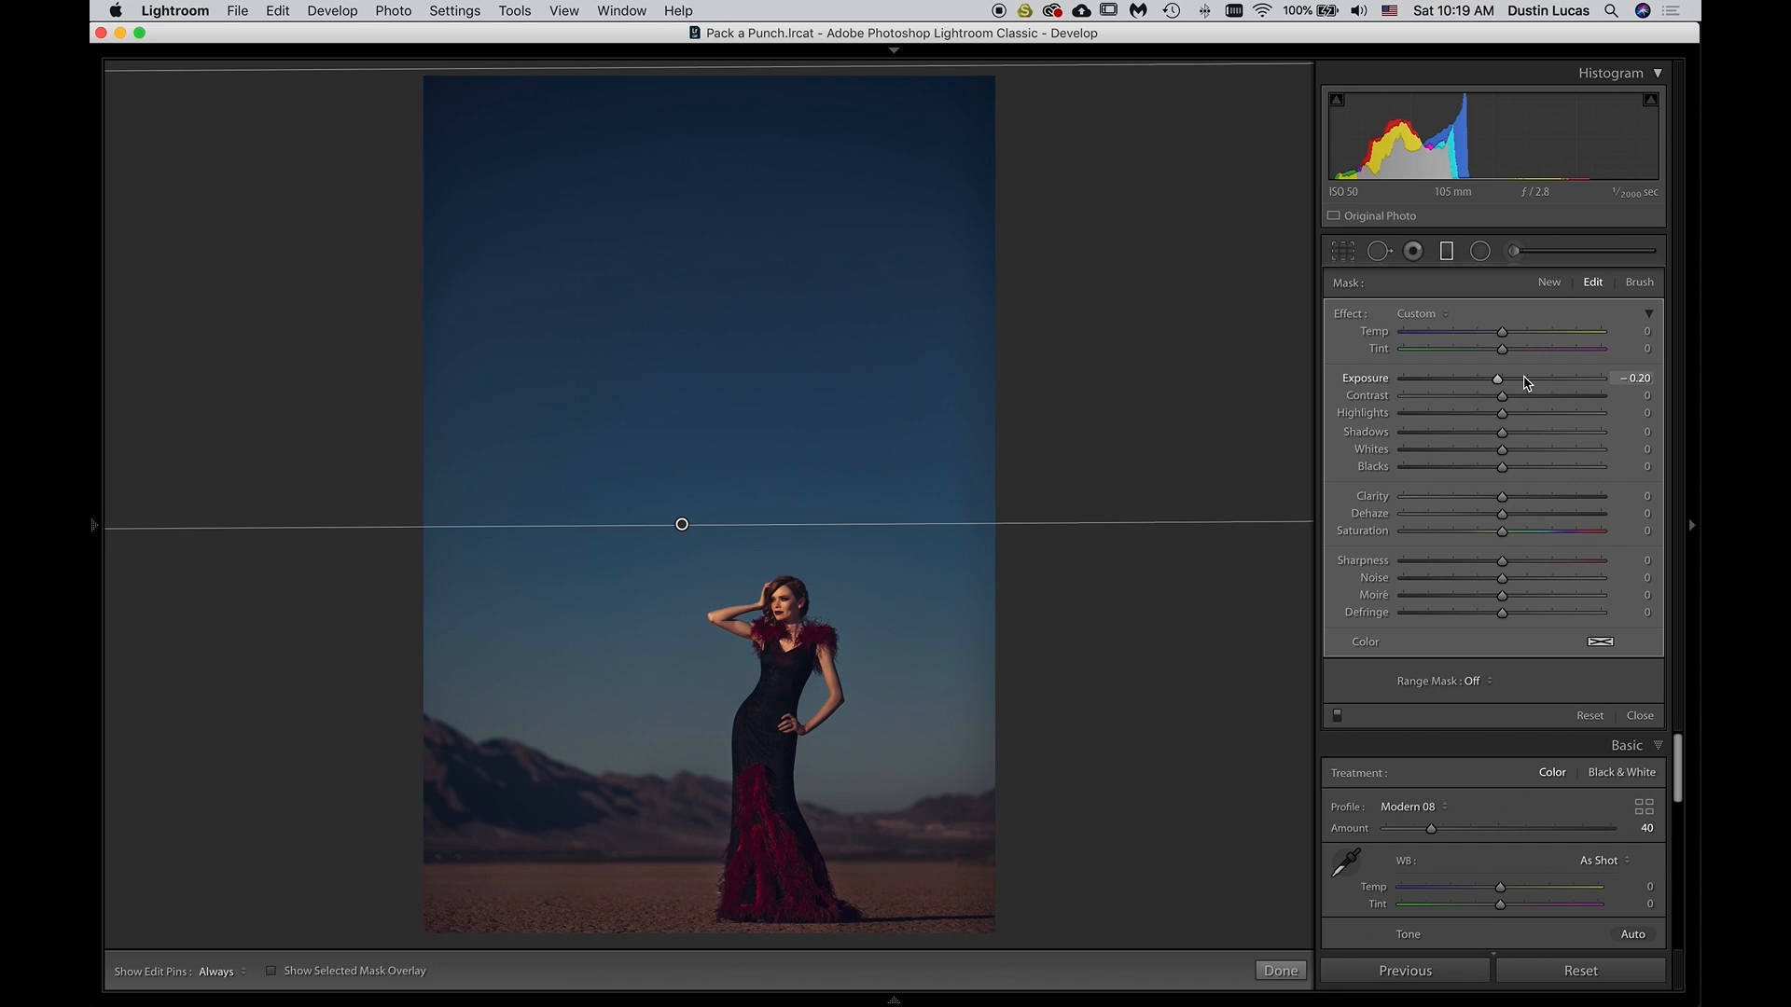
Set the gradient's Range Mask to Color and lower its Exposure to -0.50
click(1473, 681)
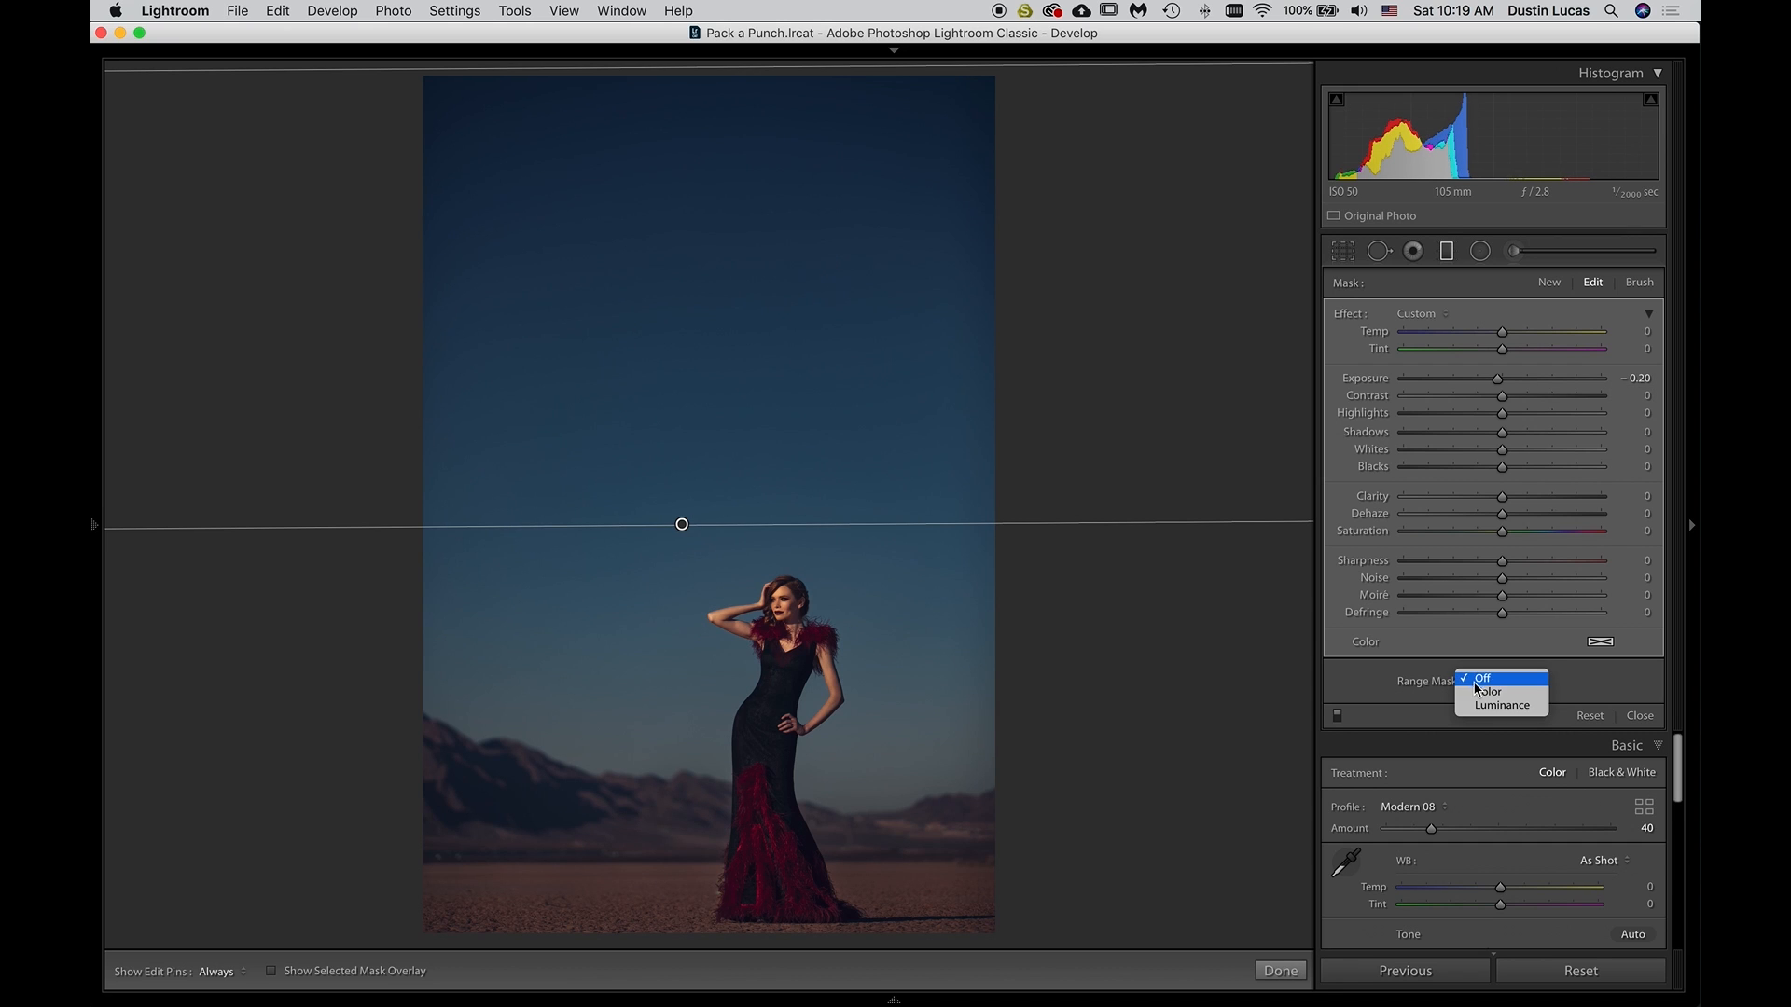
click(1490, 694)
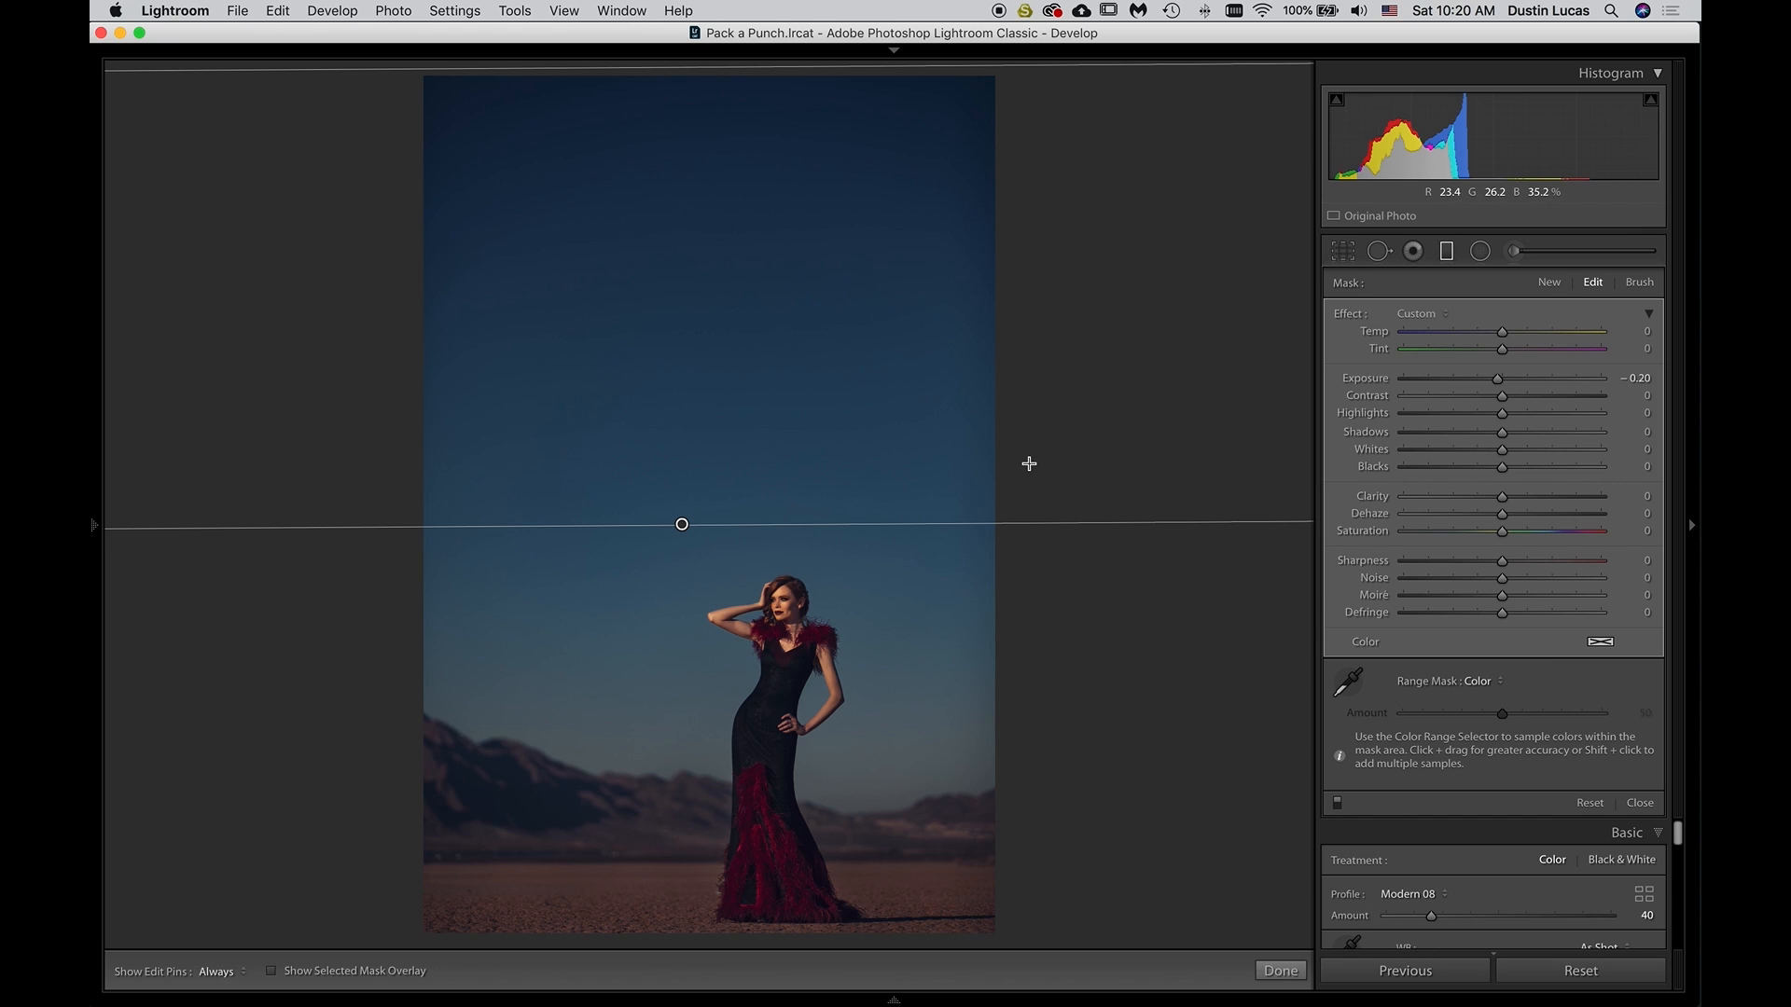
key(Down)
key(Down)
key(Down)
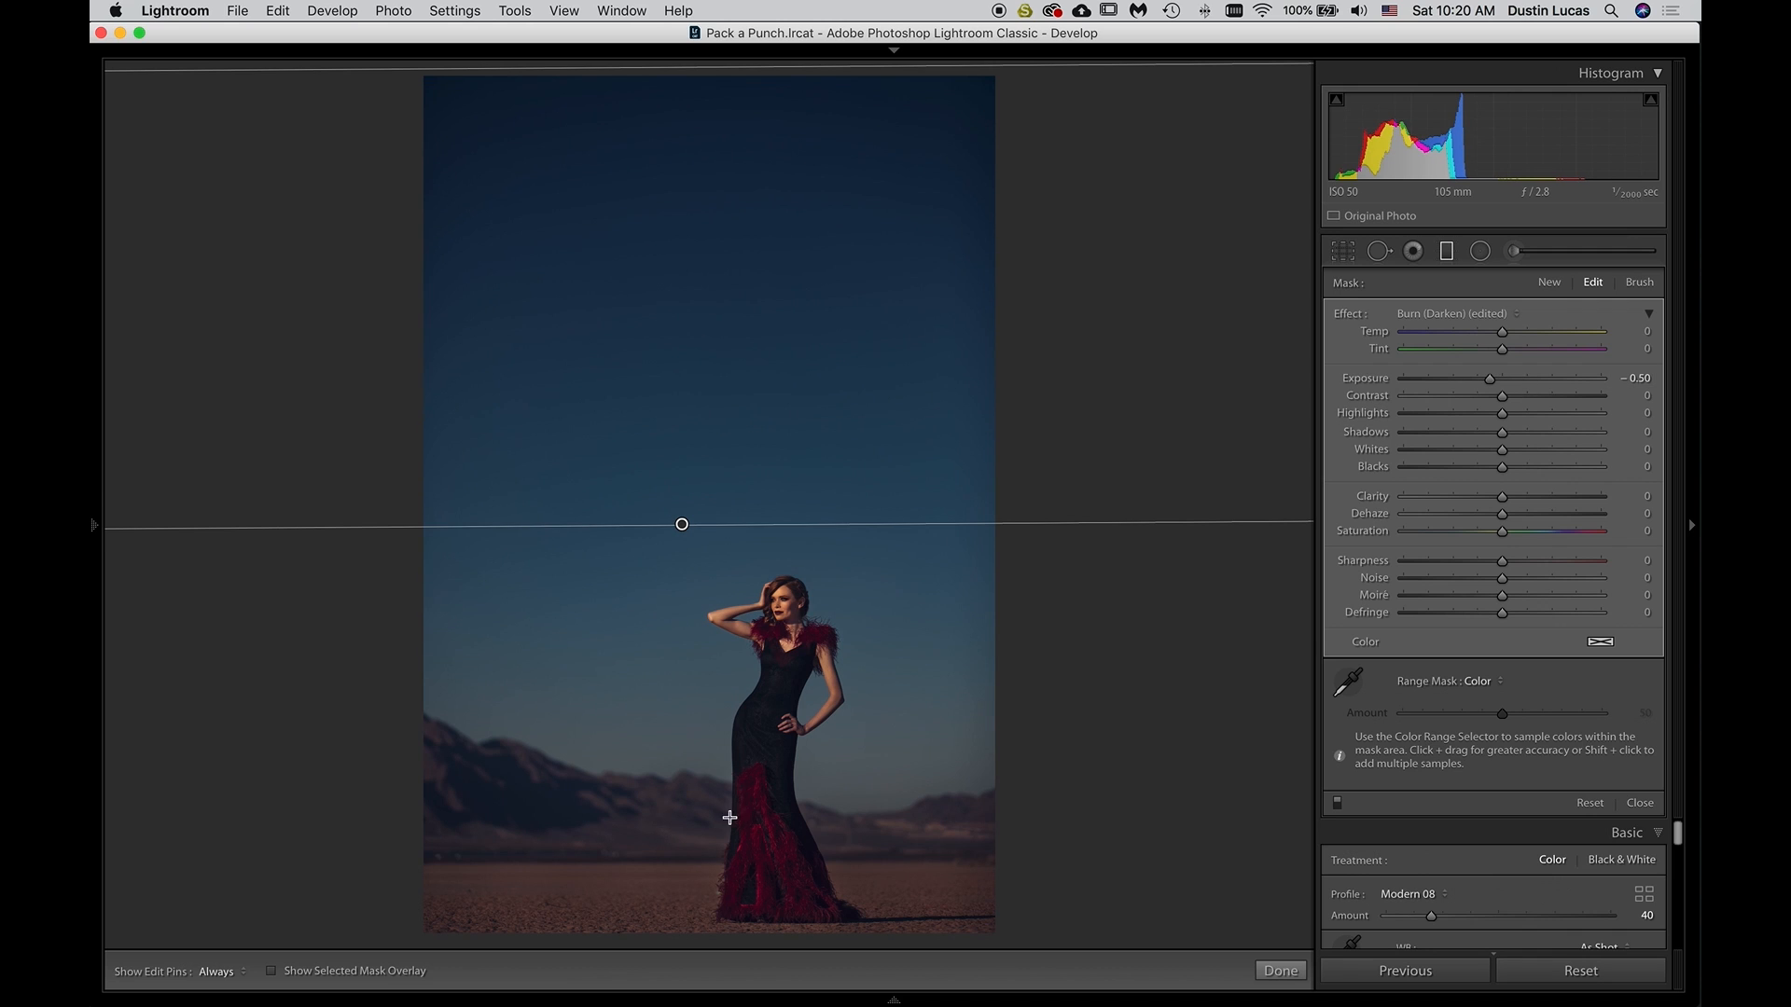
Check the graduated filter's coverage with the selected mask overlay and try out the Color Range Selector
click(271, 971)
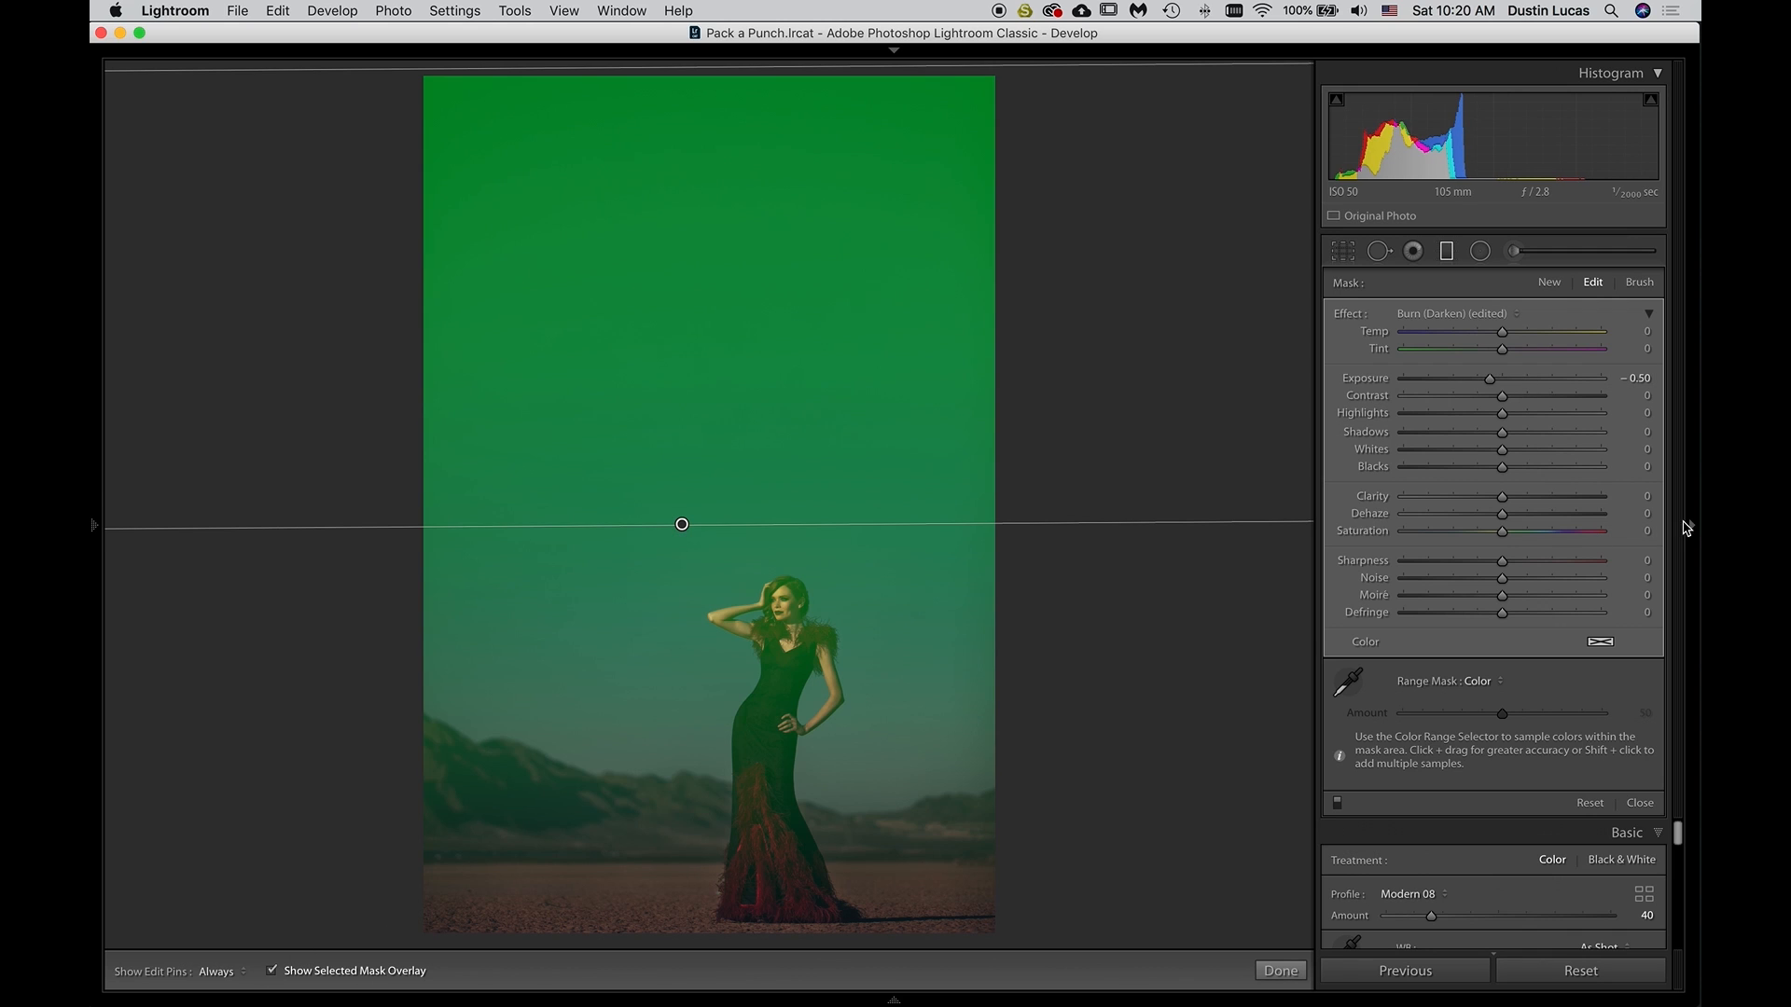
click(1348, 682)
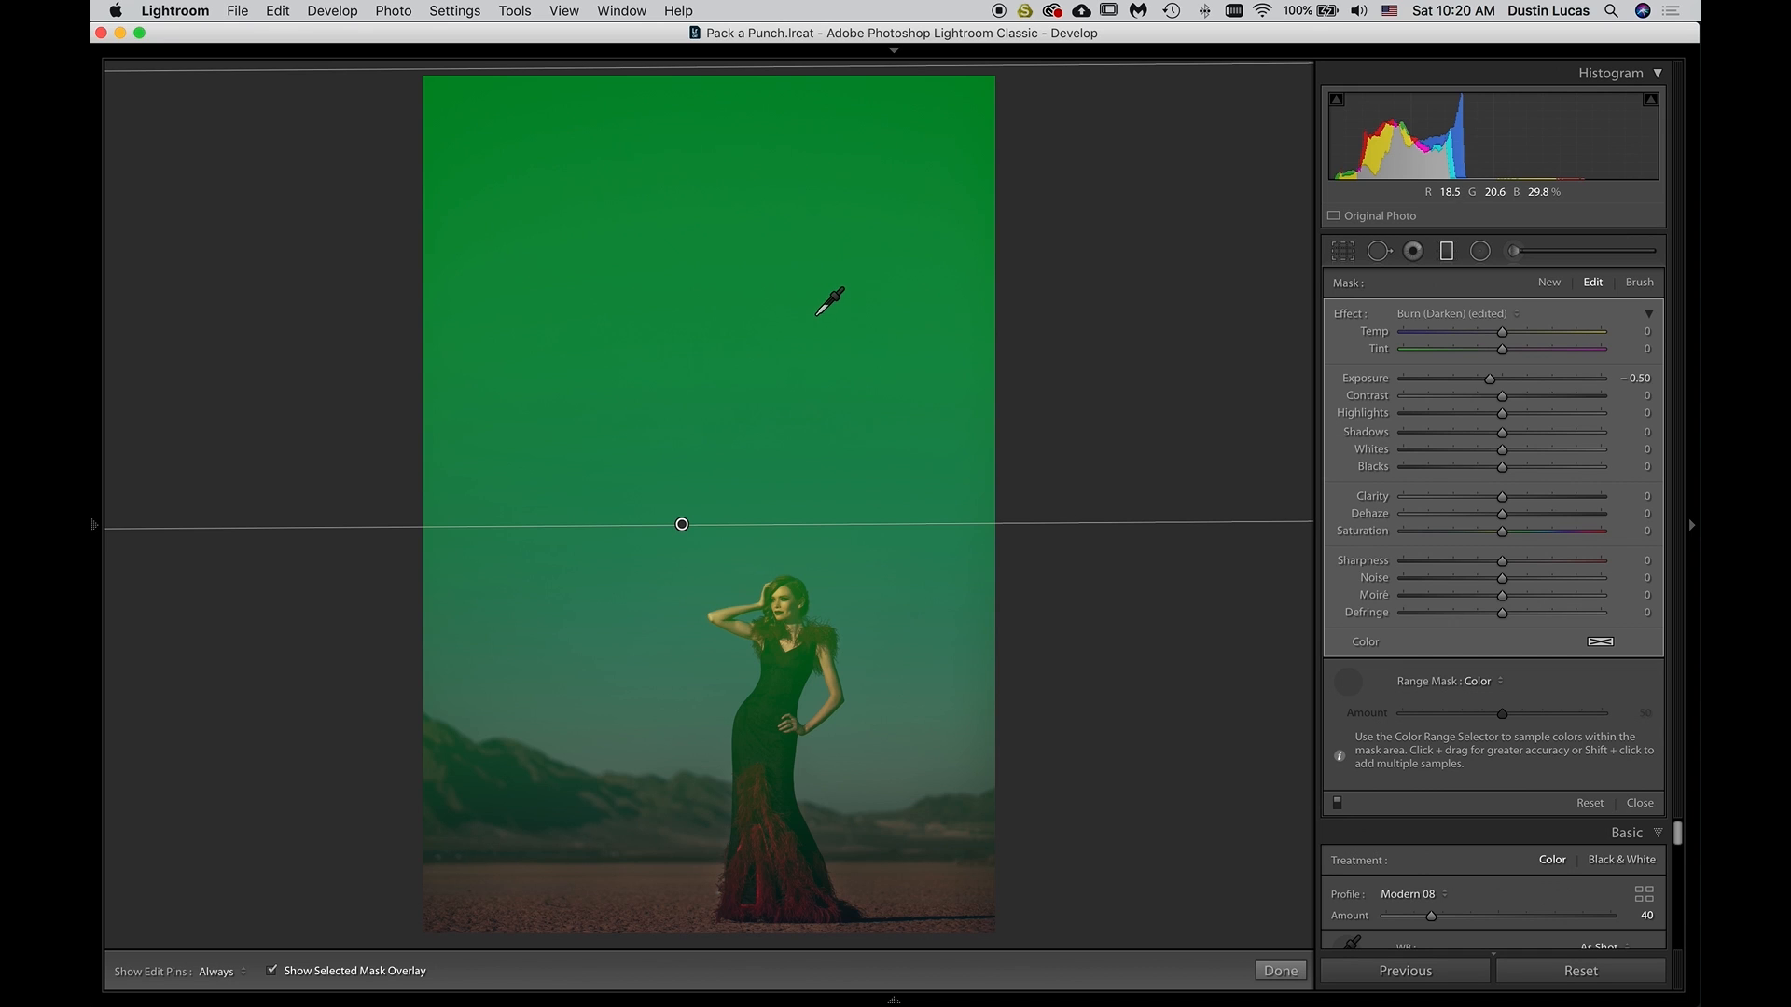
click(273, 971)
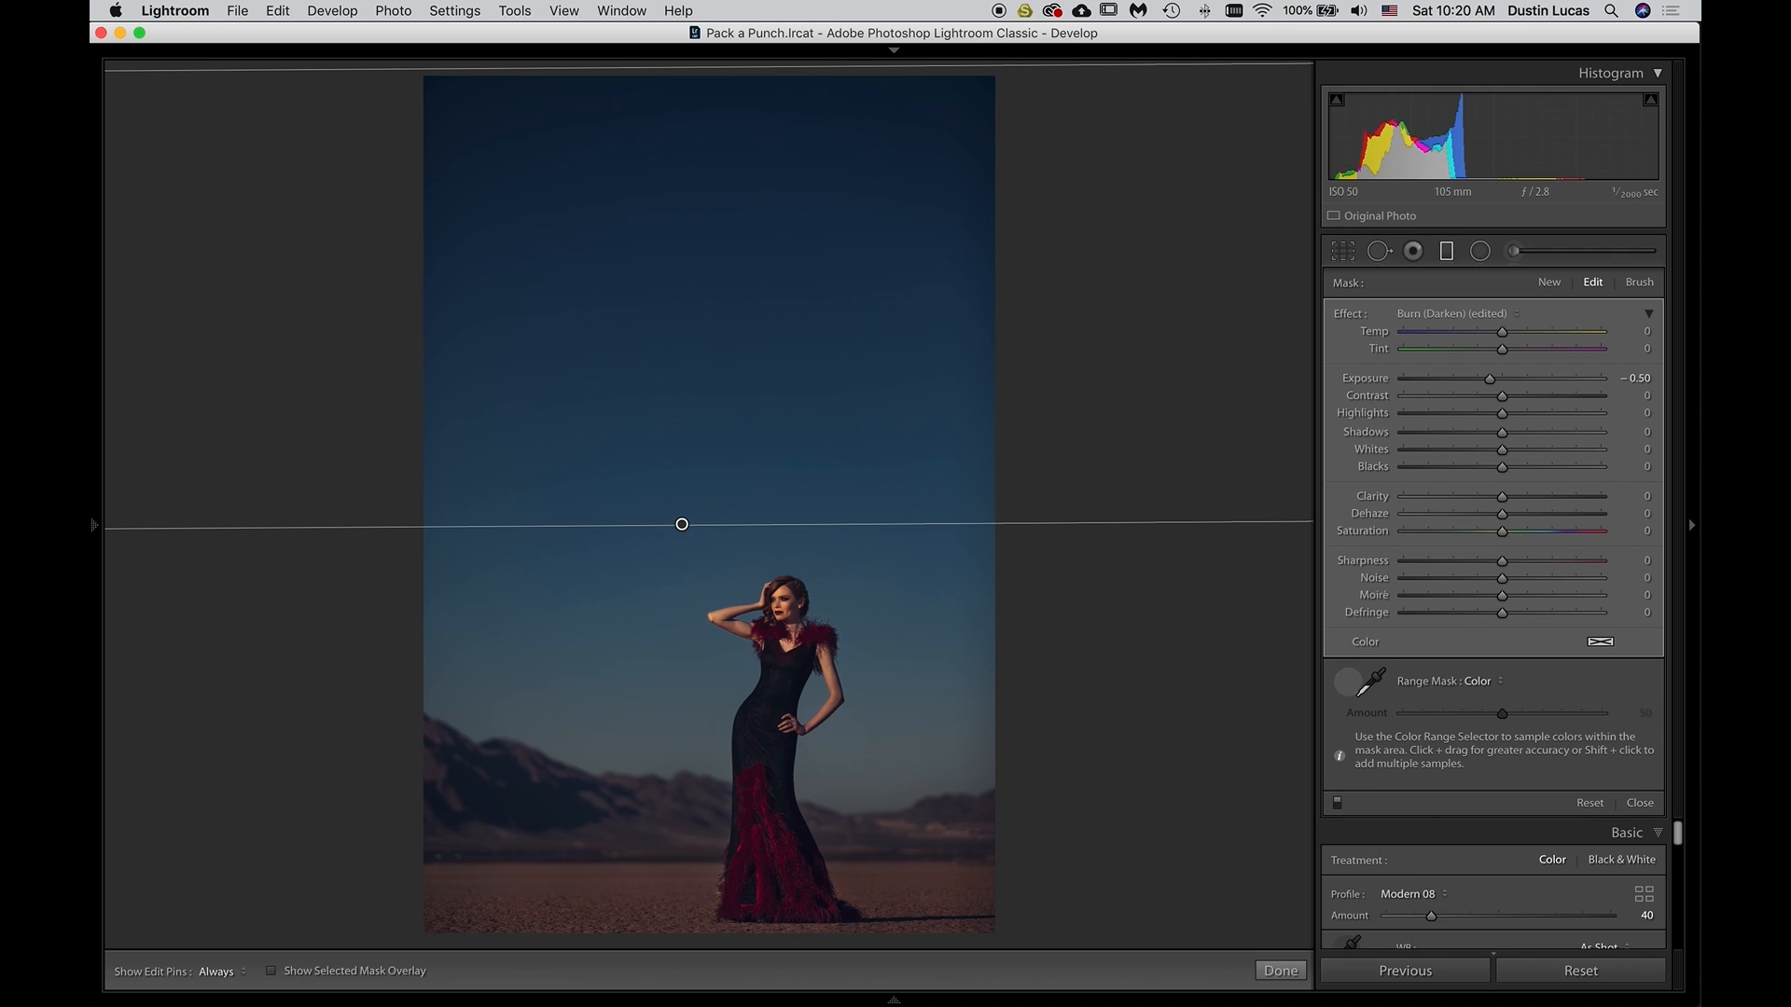
click(1360, 692)
click(271, 972)
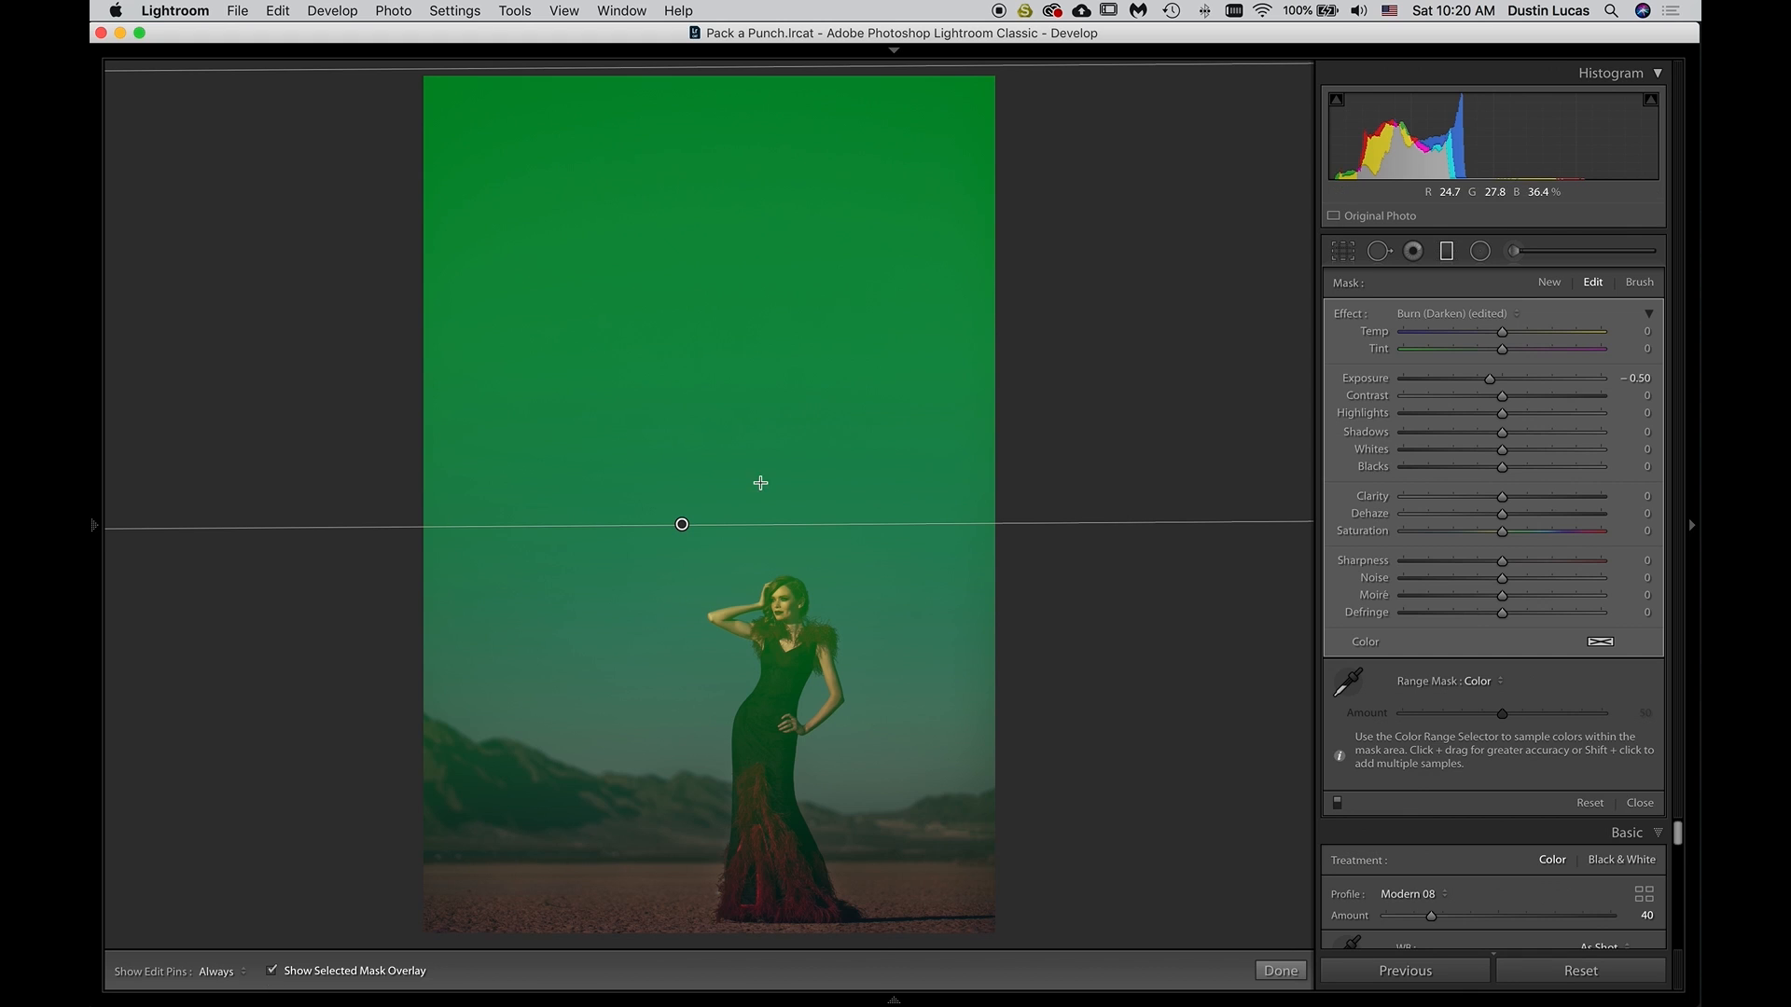
click(271, 972)
Set the graduated filter's Exposure to -0.40 after testing darker values down to -1.00, and close the filter settings
drag(1531, 380, 1534, 383)
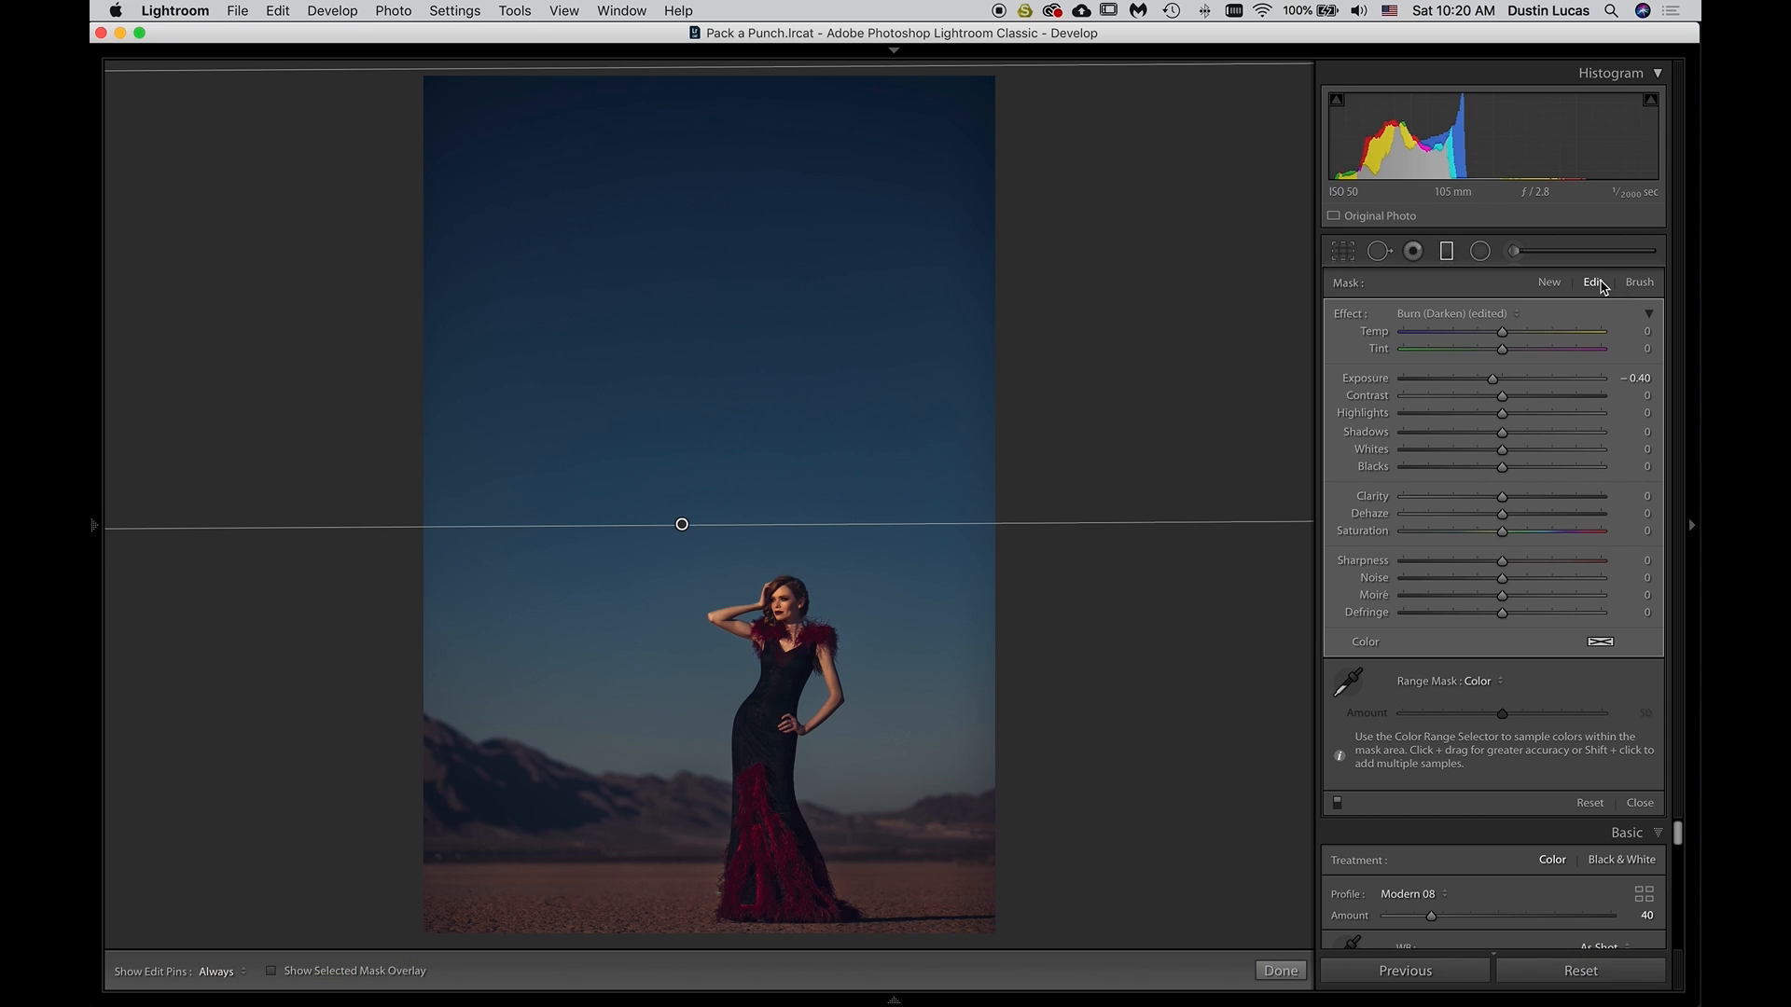
key(Down)
key(Down)
key(Down)
key(Down)
key(Down)
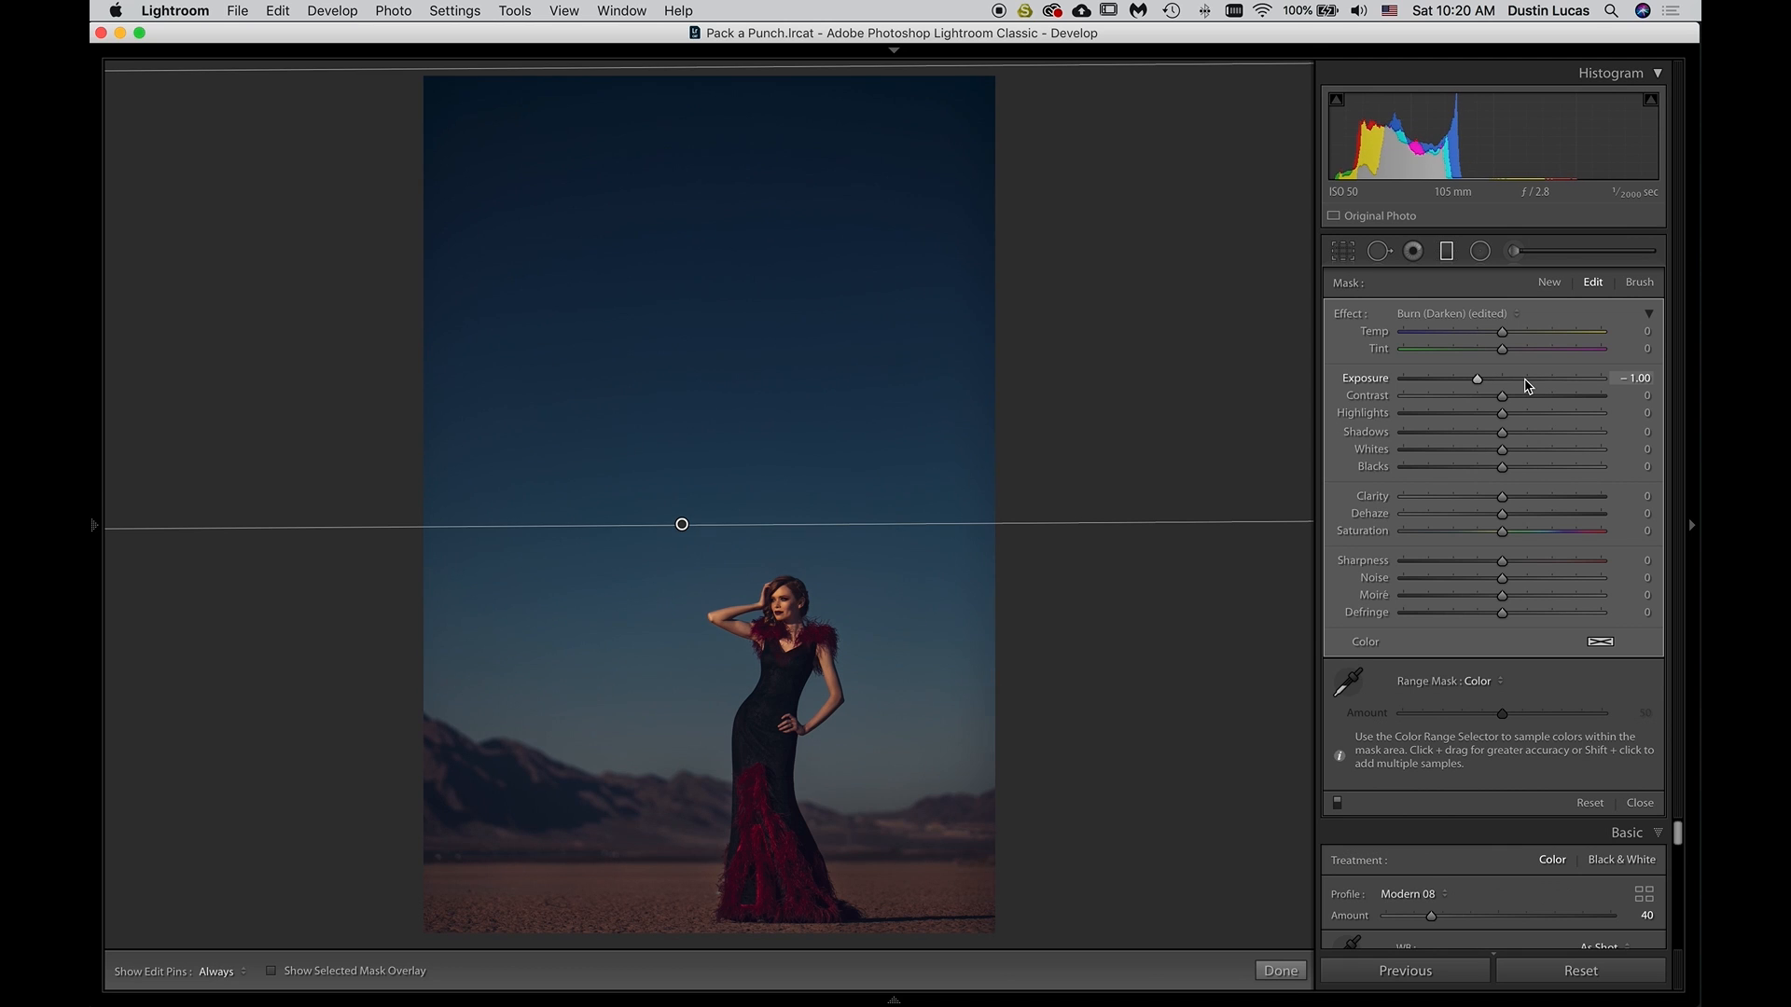
key(Up)
key(Up)
key(Up)
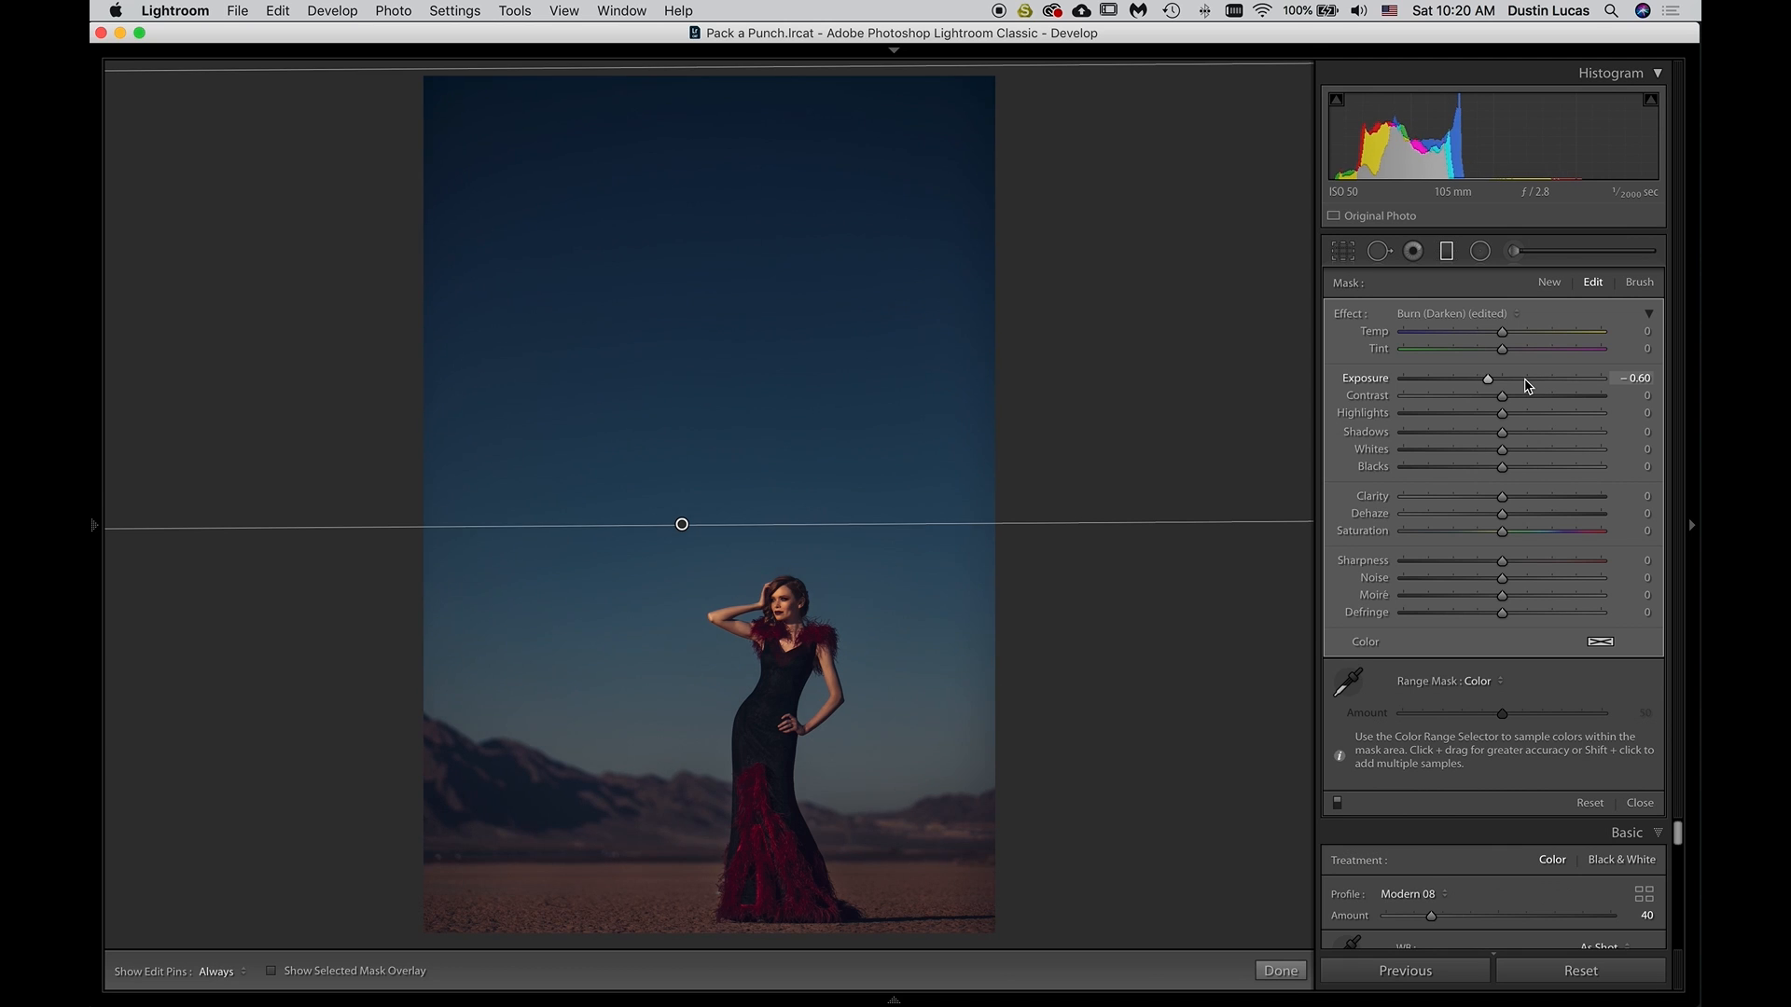
key(Up)
key(Up)
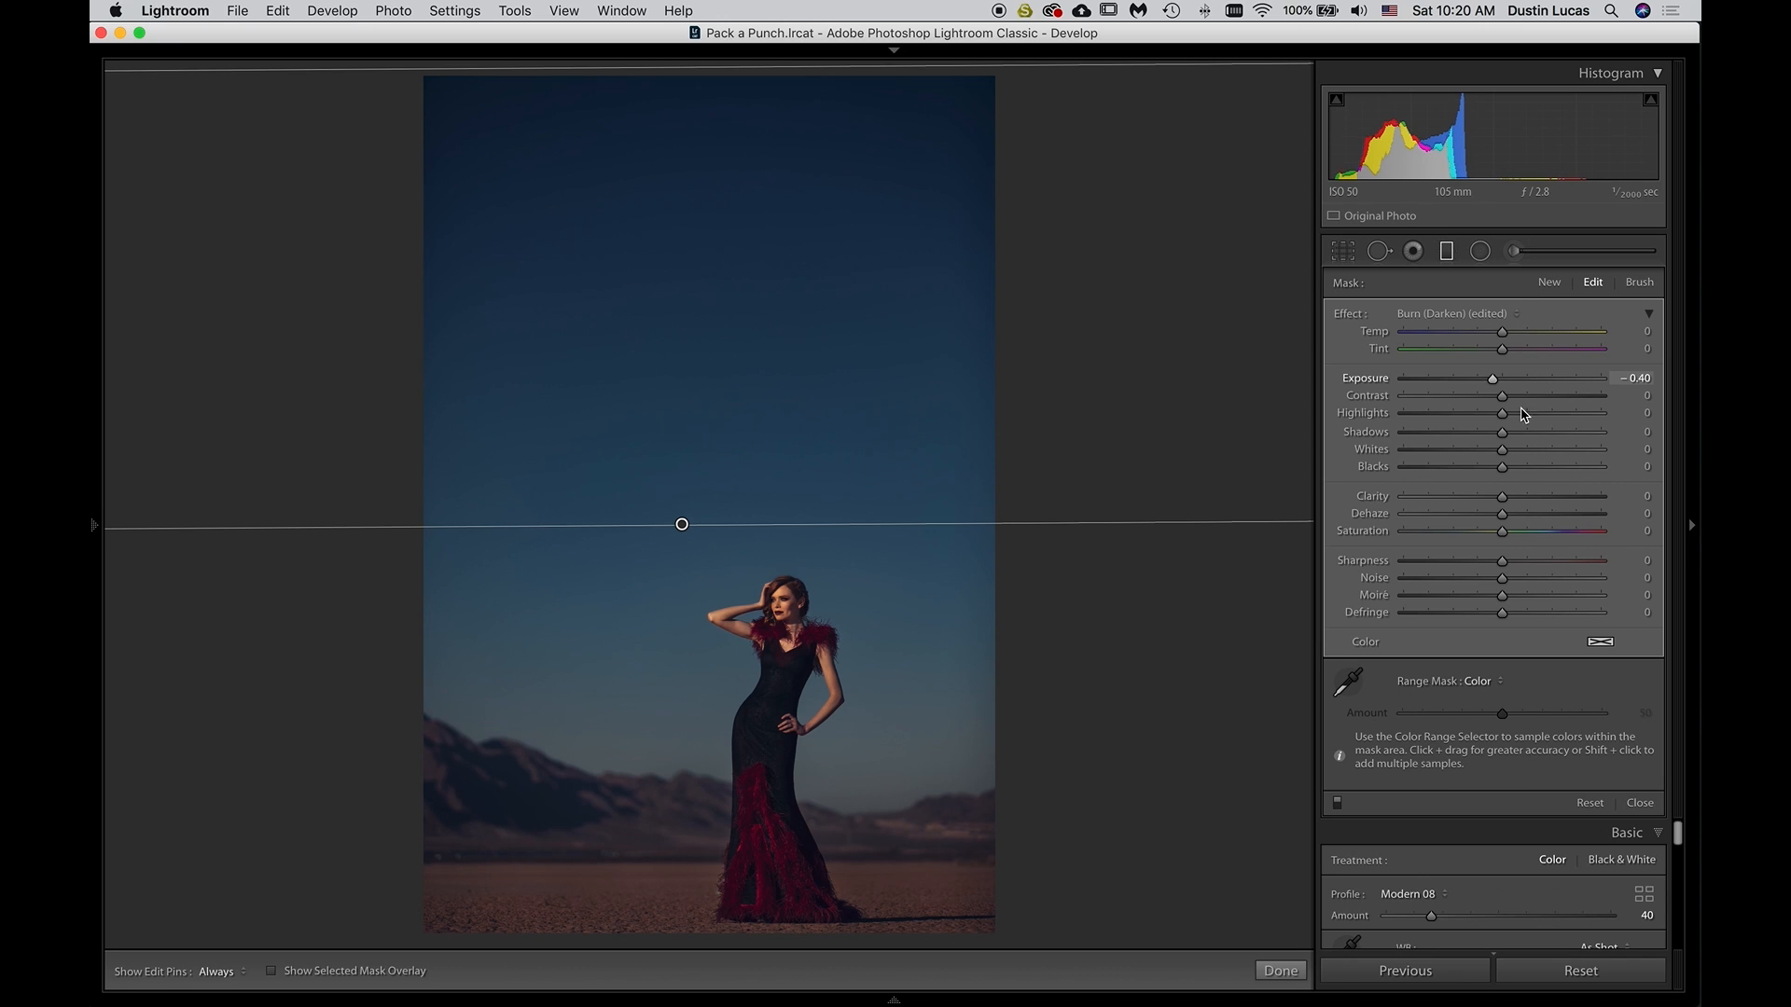
click(1640, 804)
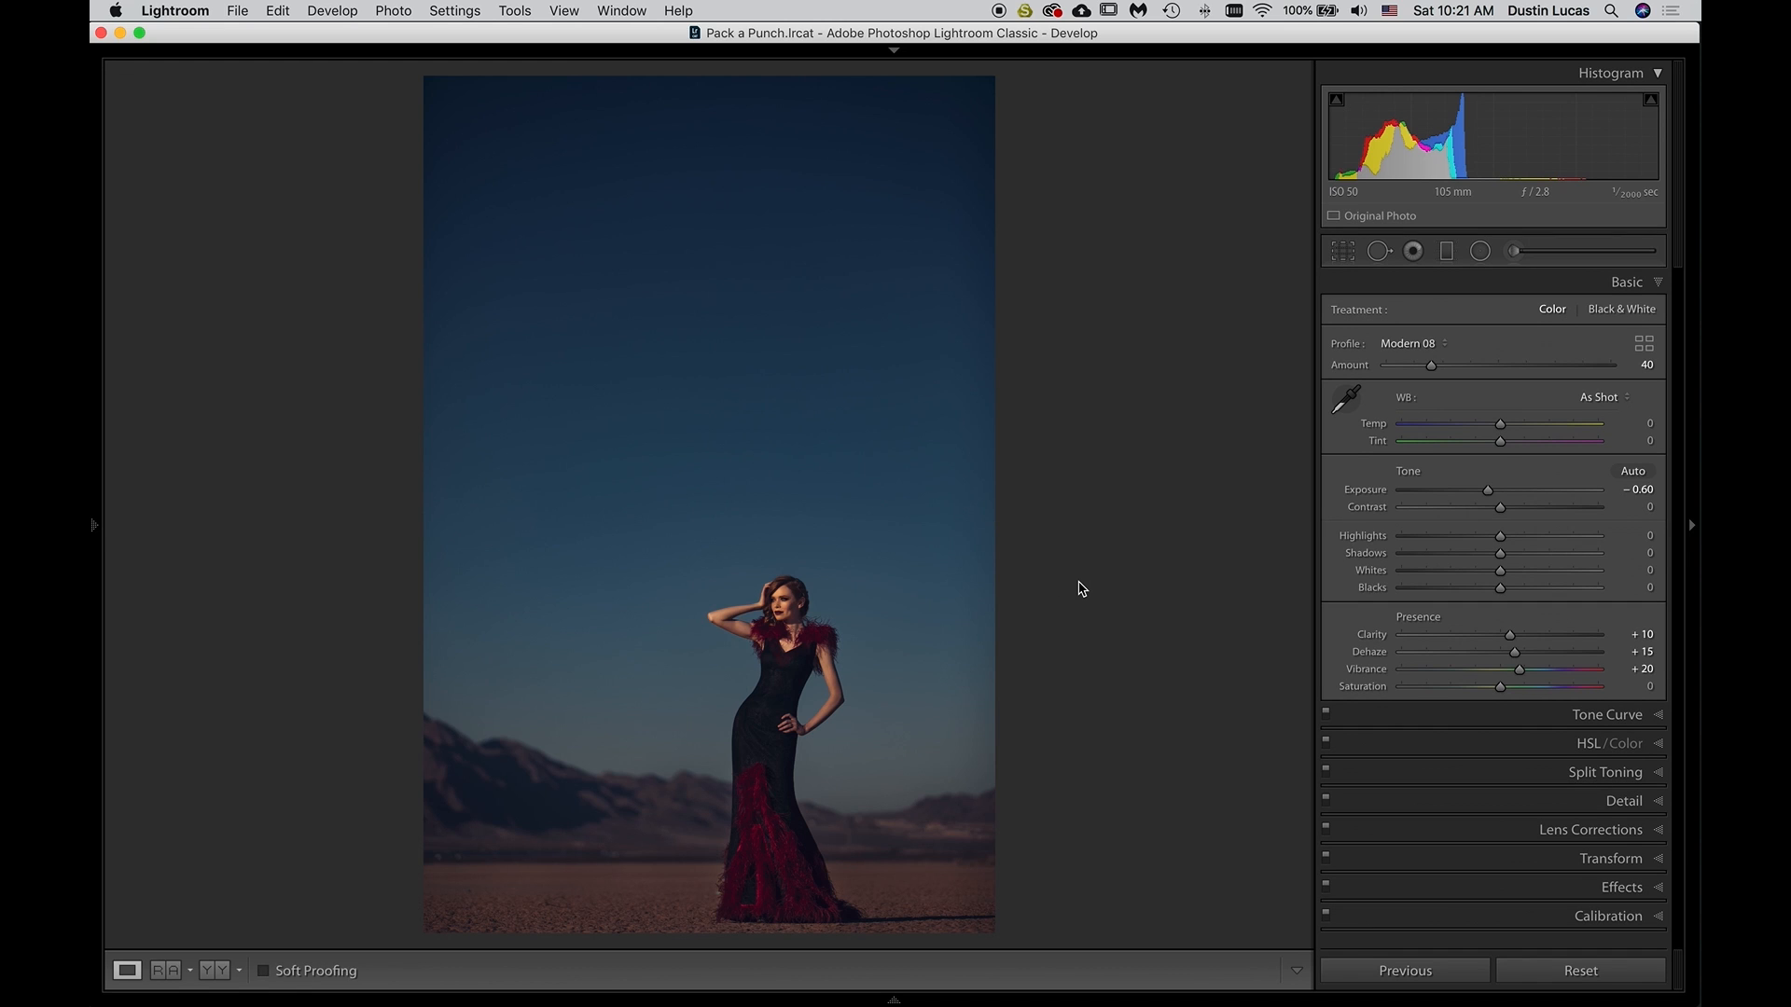
Compare the edited portrait side by side with its virtual copy in the Library's Survey view
key(g)
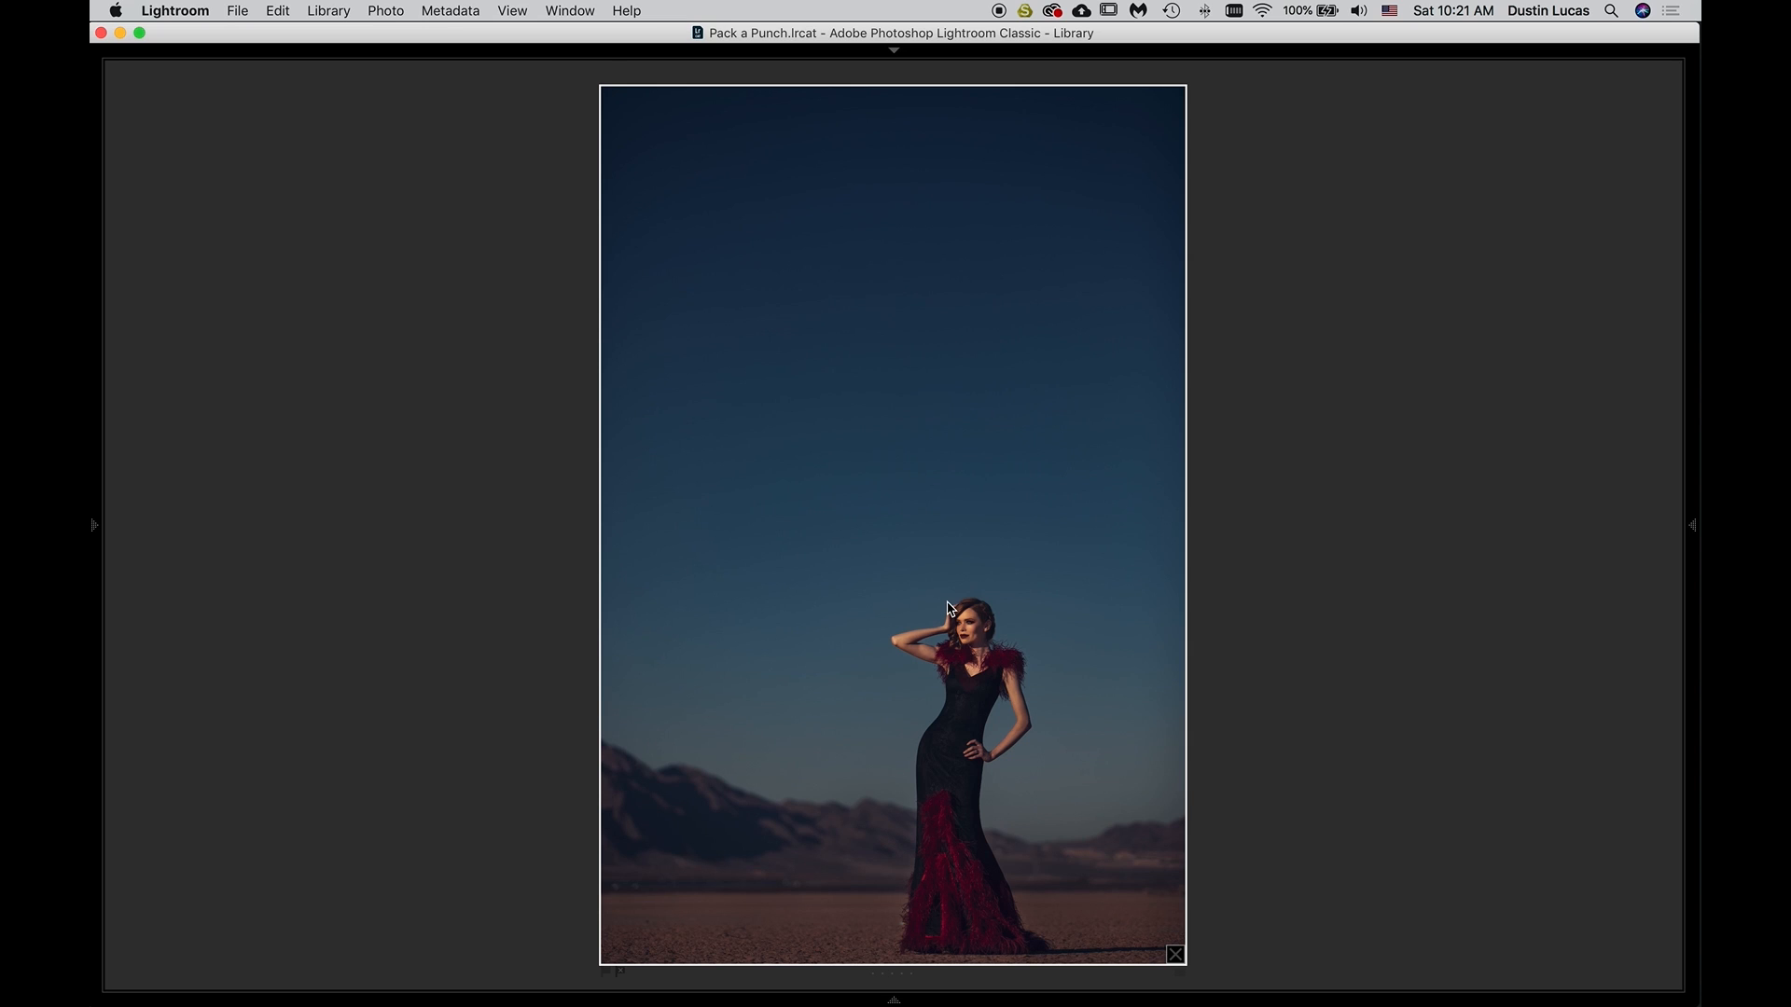
key(g)
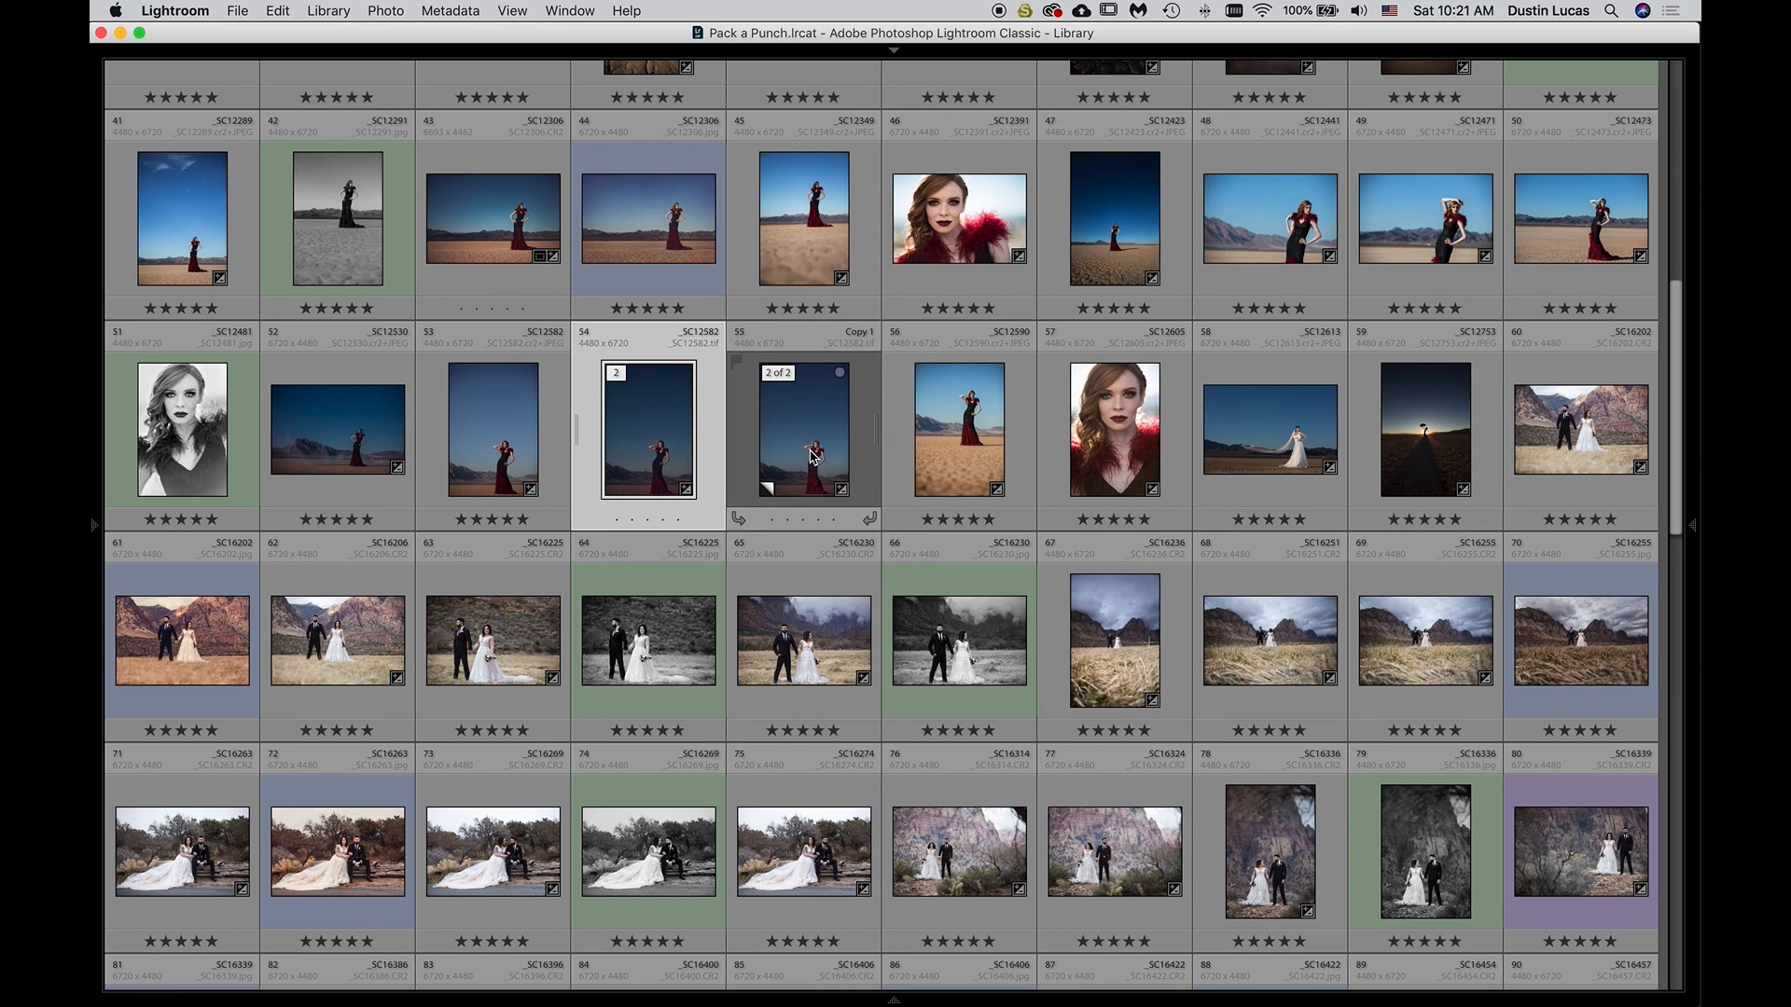
click(537, 445)
click(653, 439)
key(n)
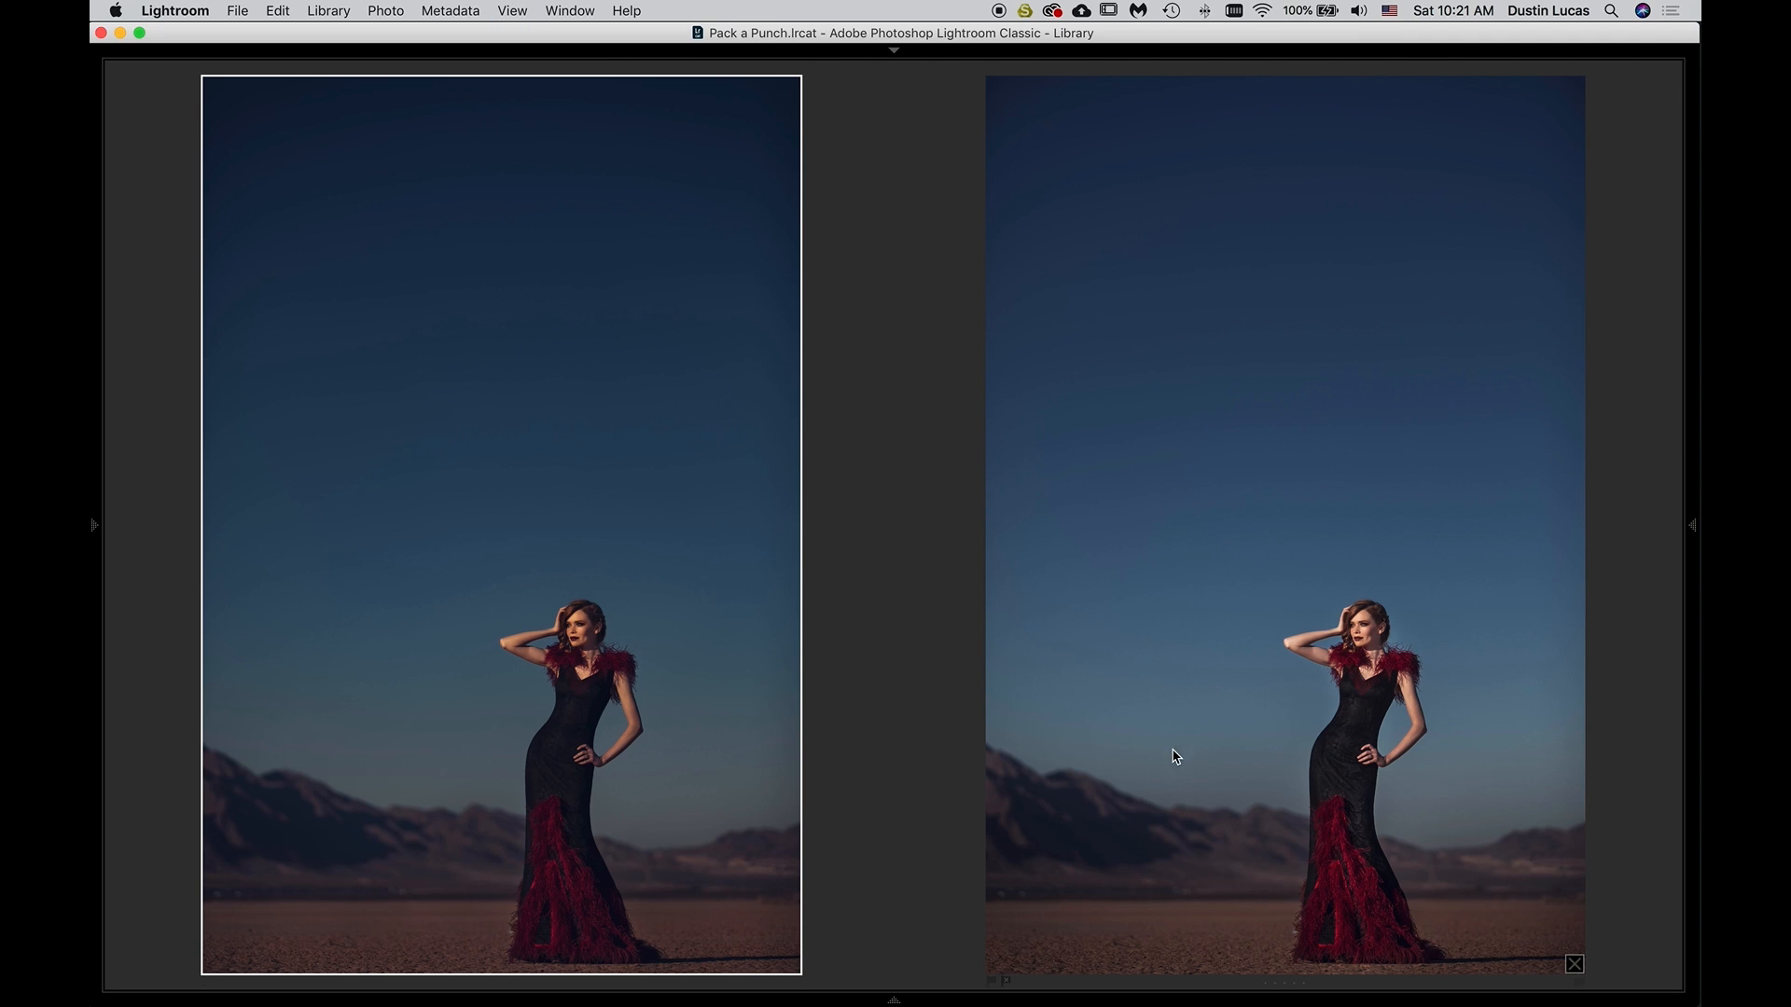
Raise the portrait's overall Exposure to -0.30, comparing it with the virtual copy in Survey view along the way
key(d)
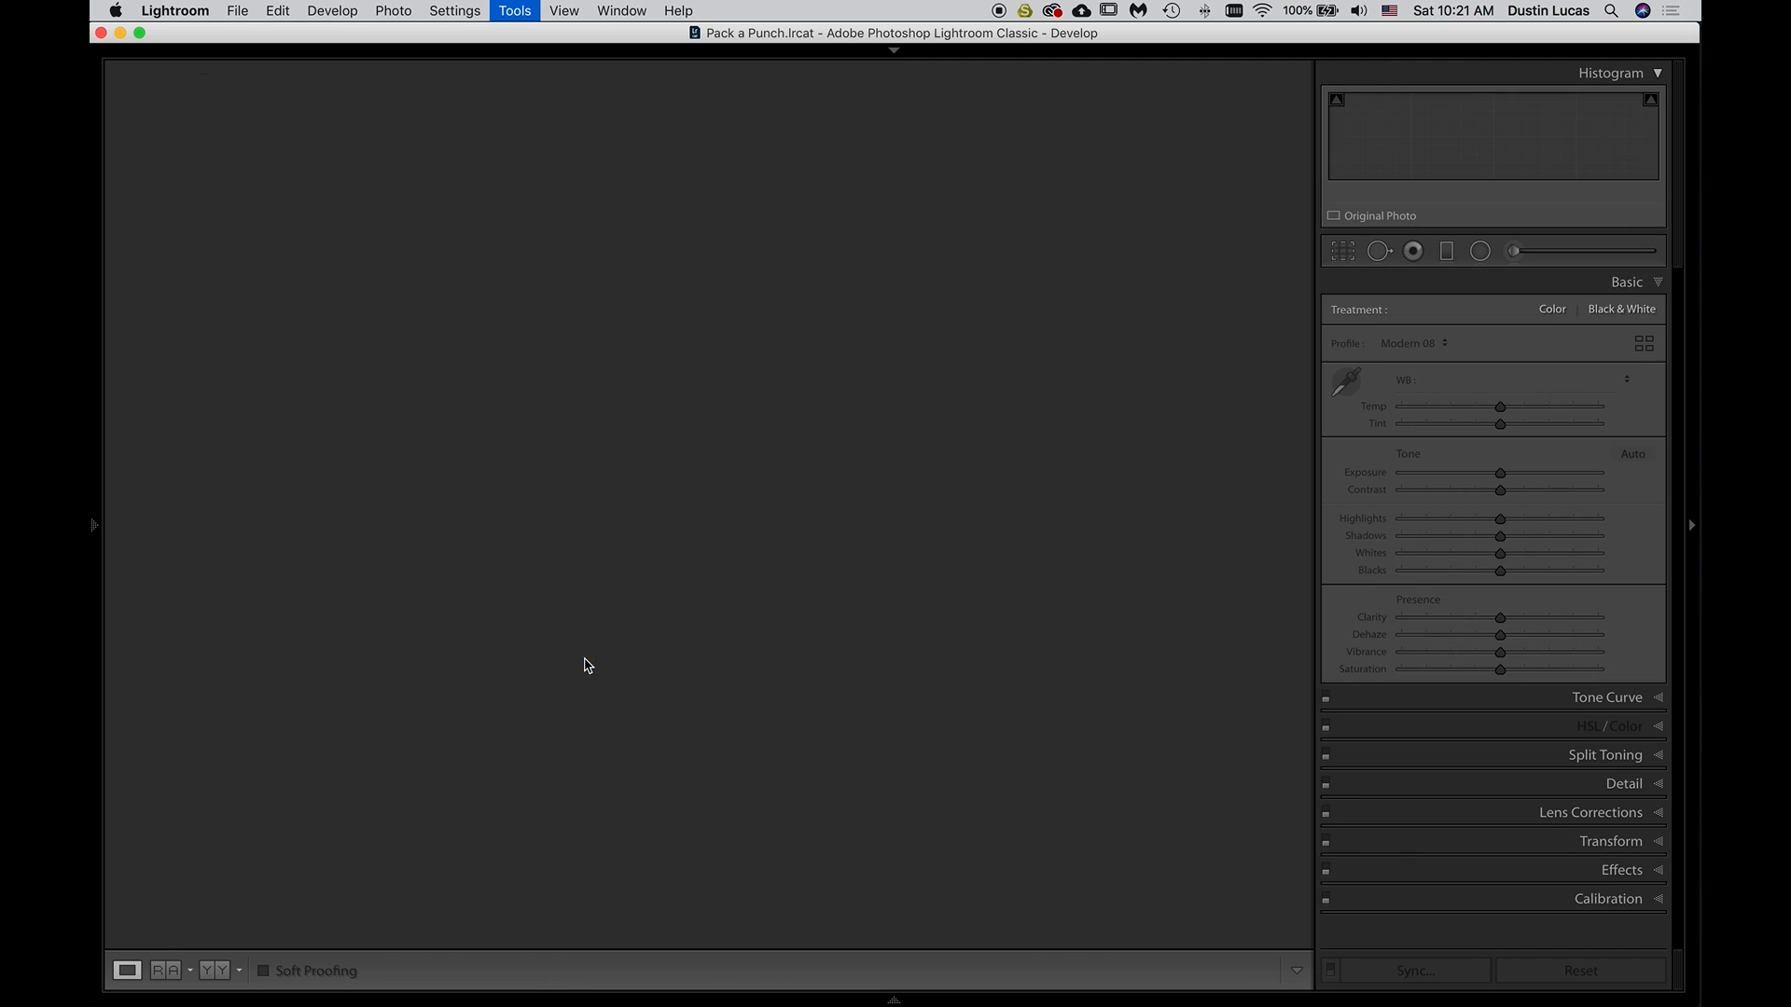
key(Up)
key(Up)
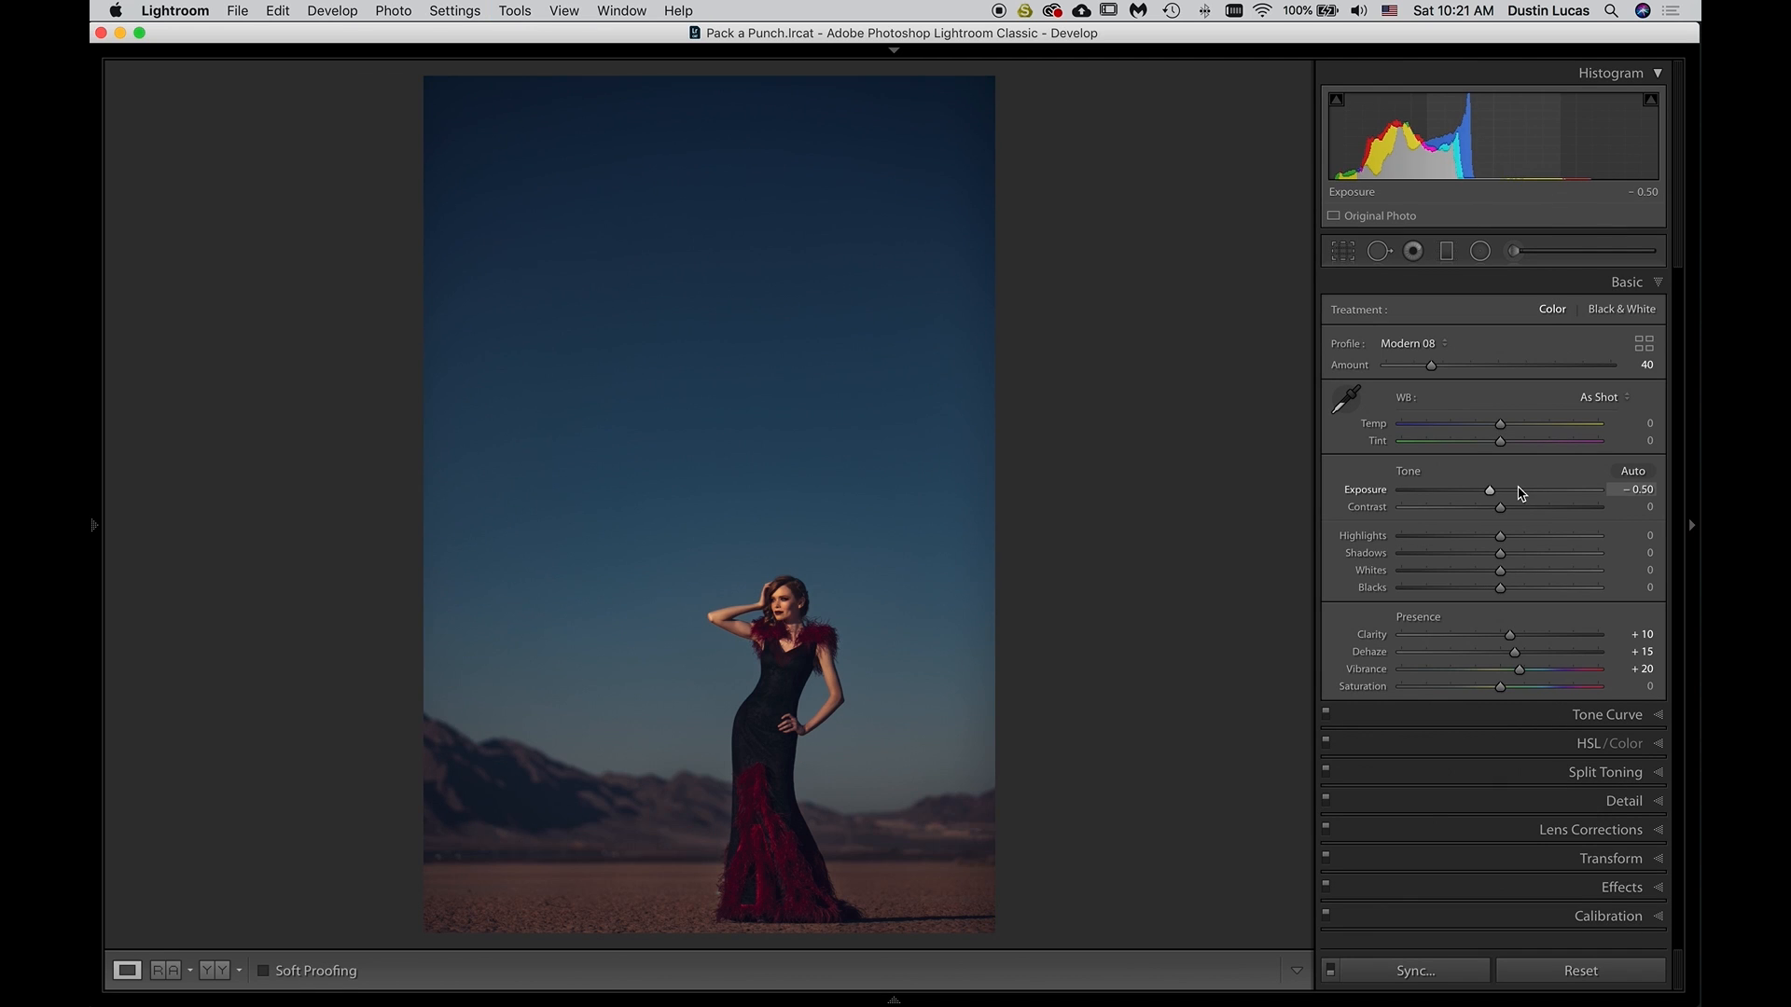
key(n)
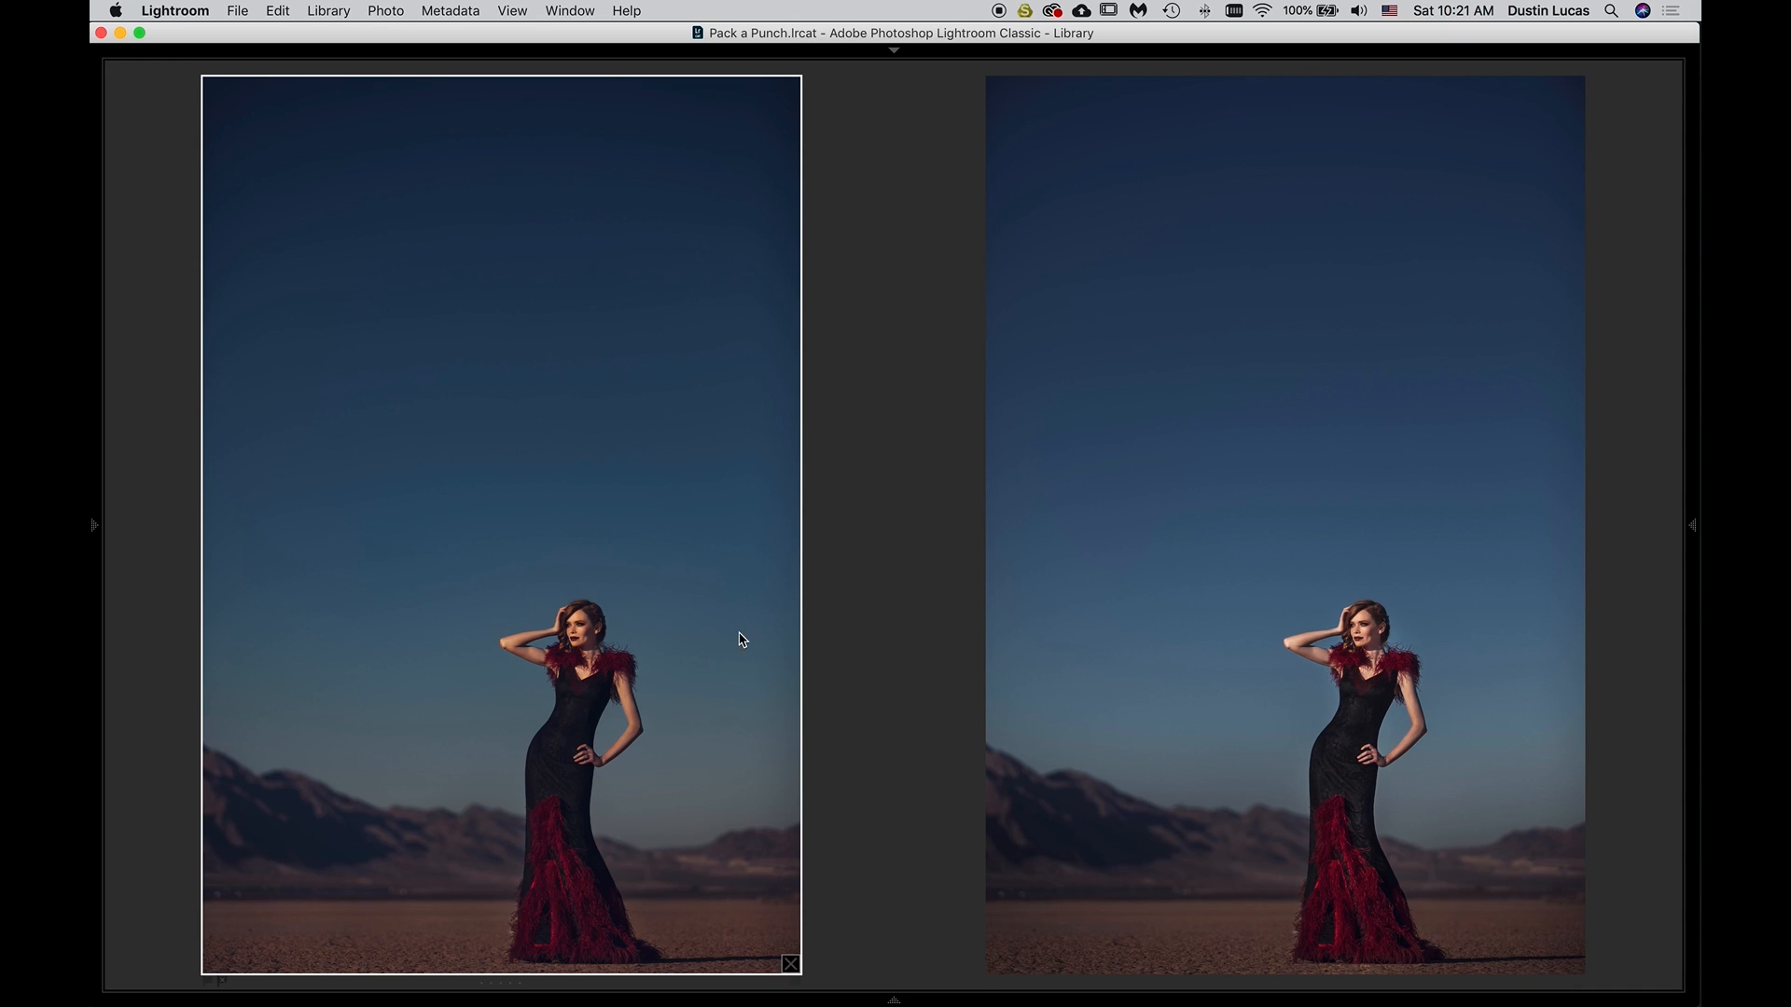
key(d)
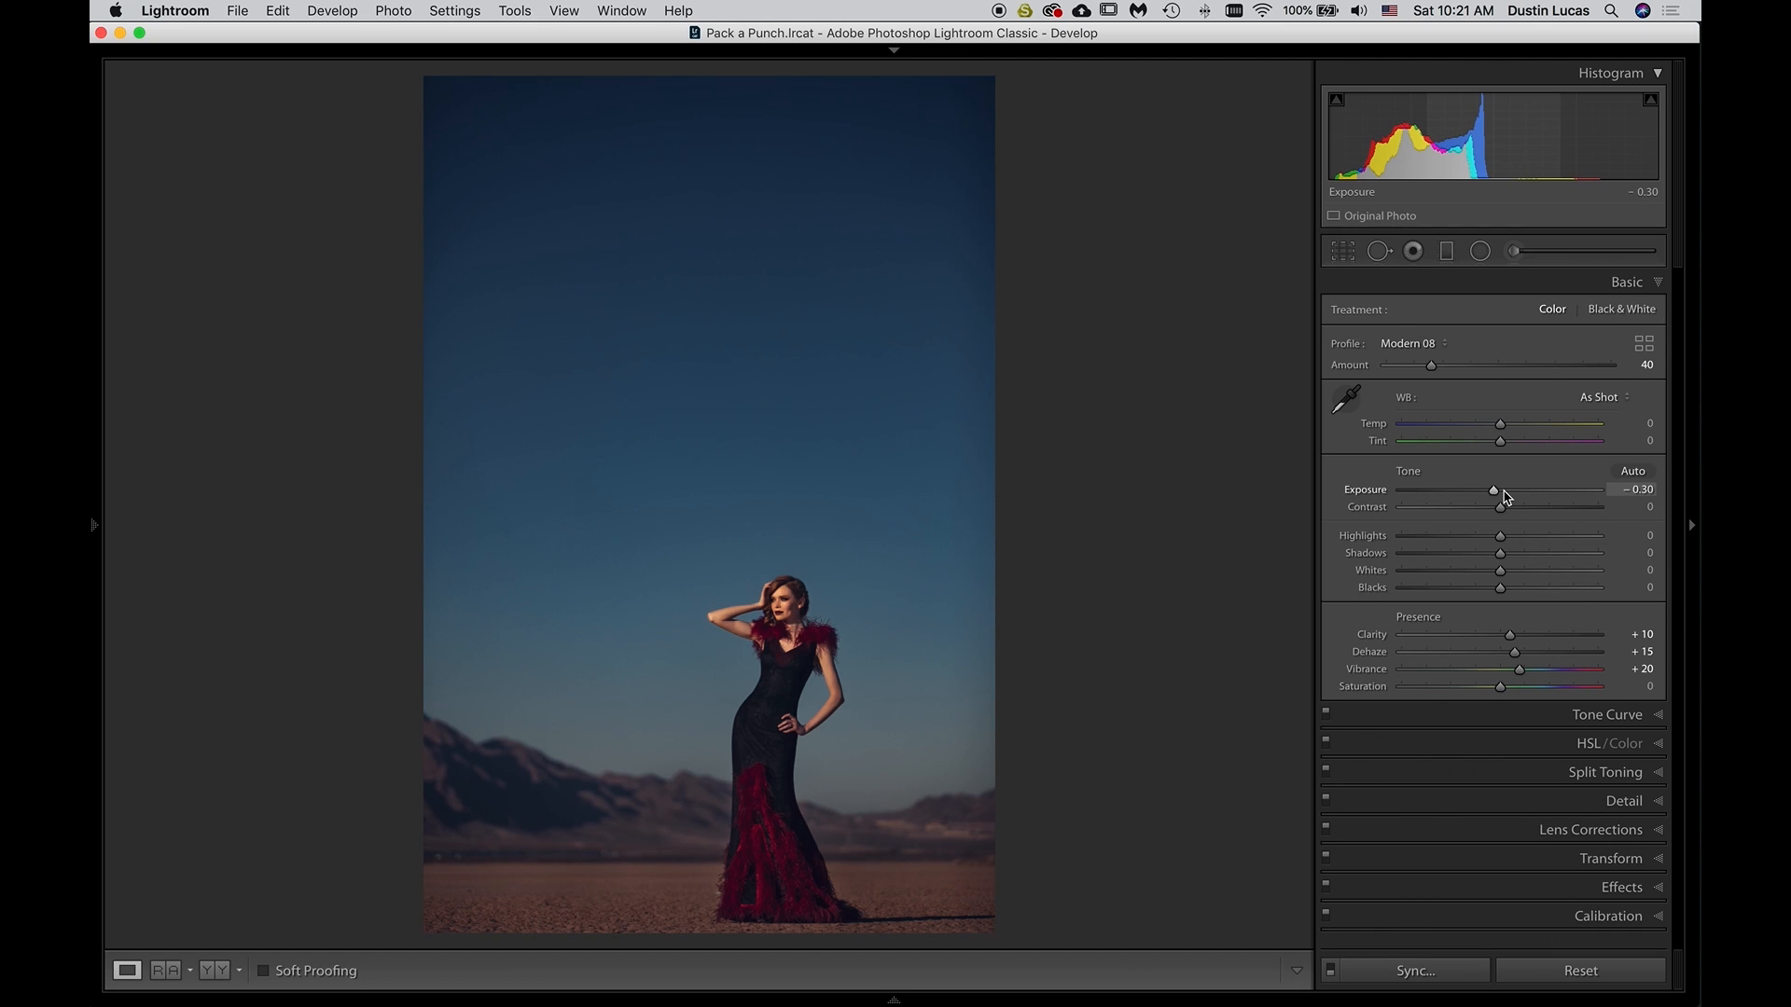
key(g)
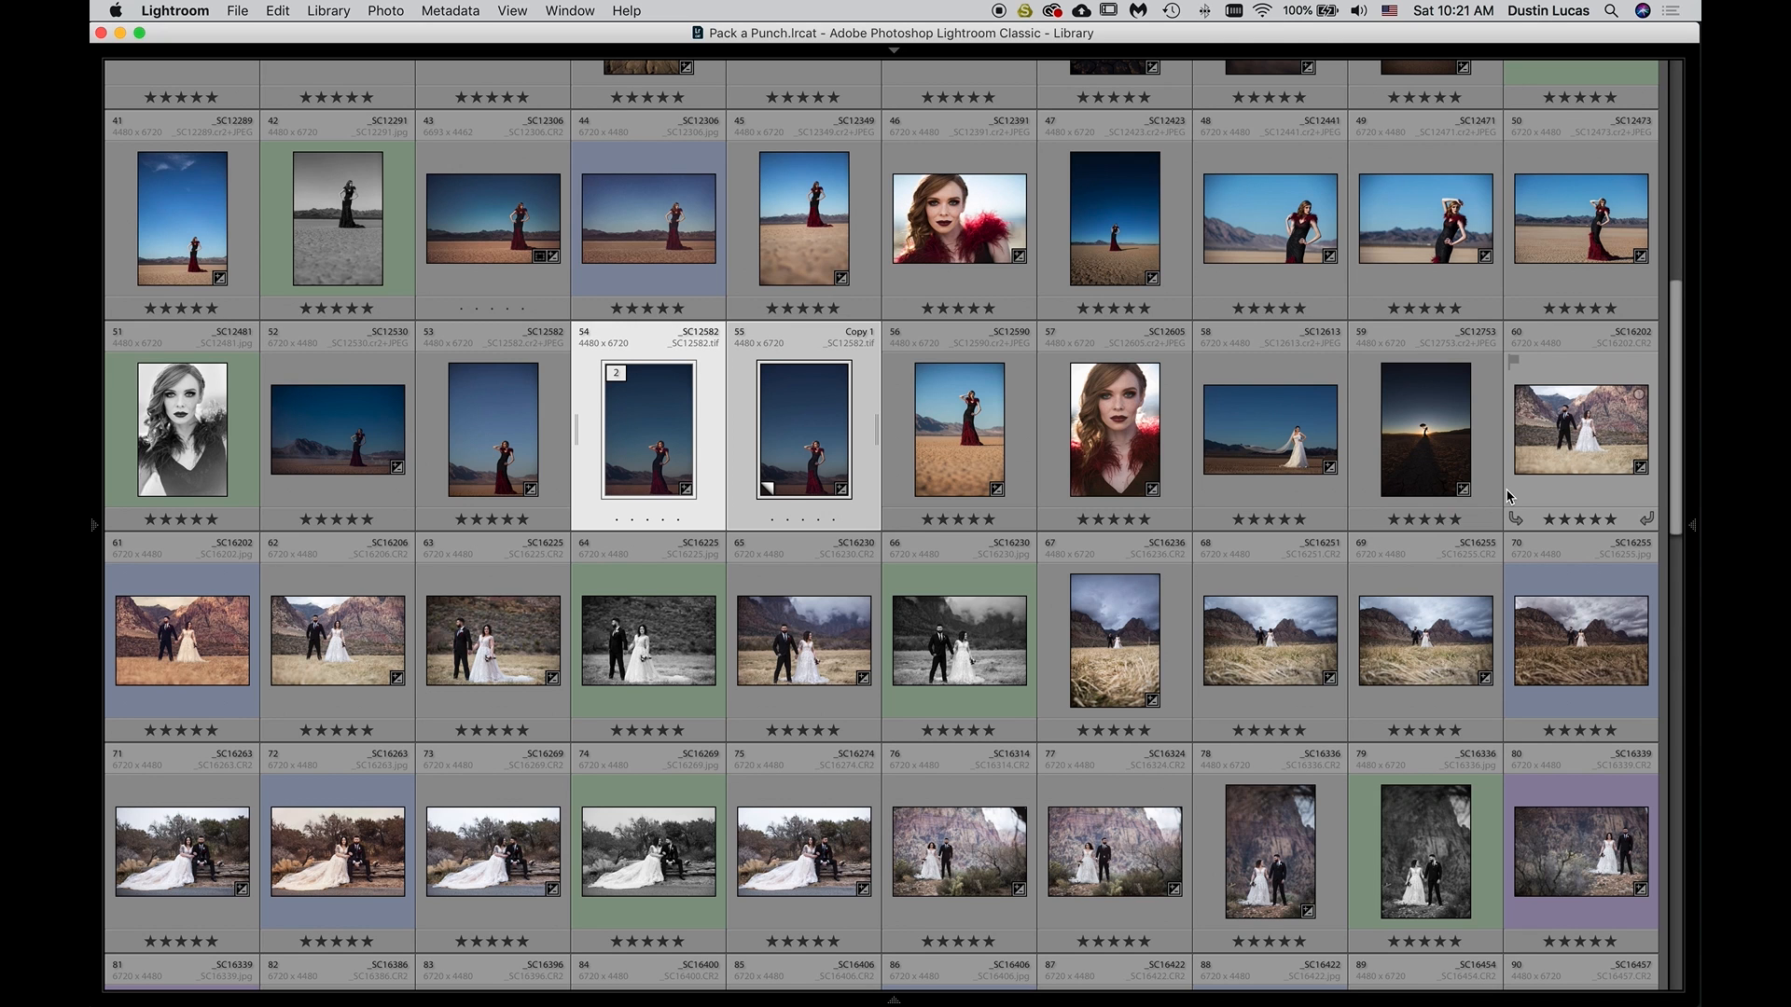
key(d)
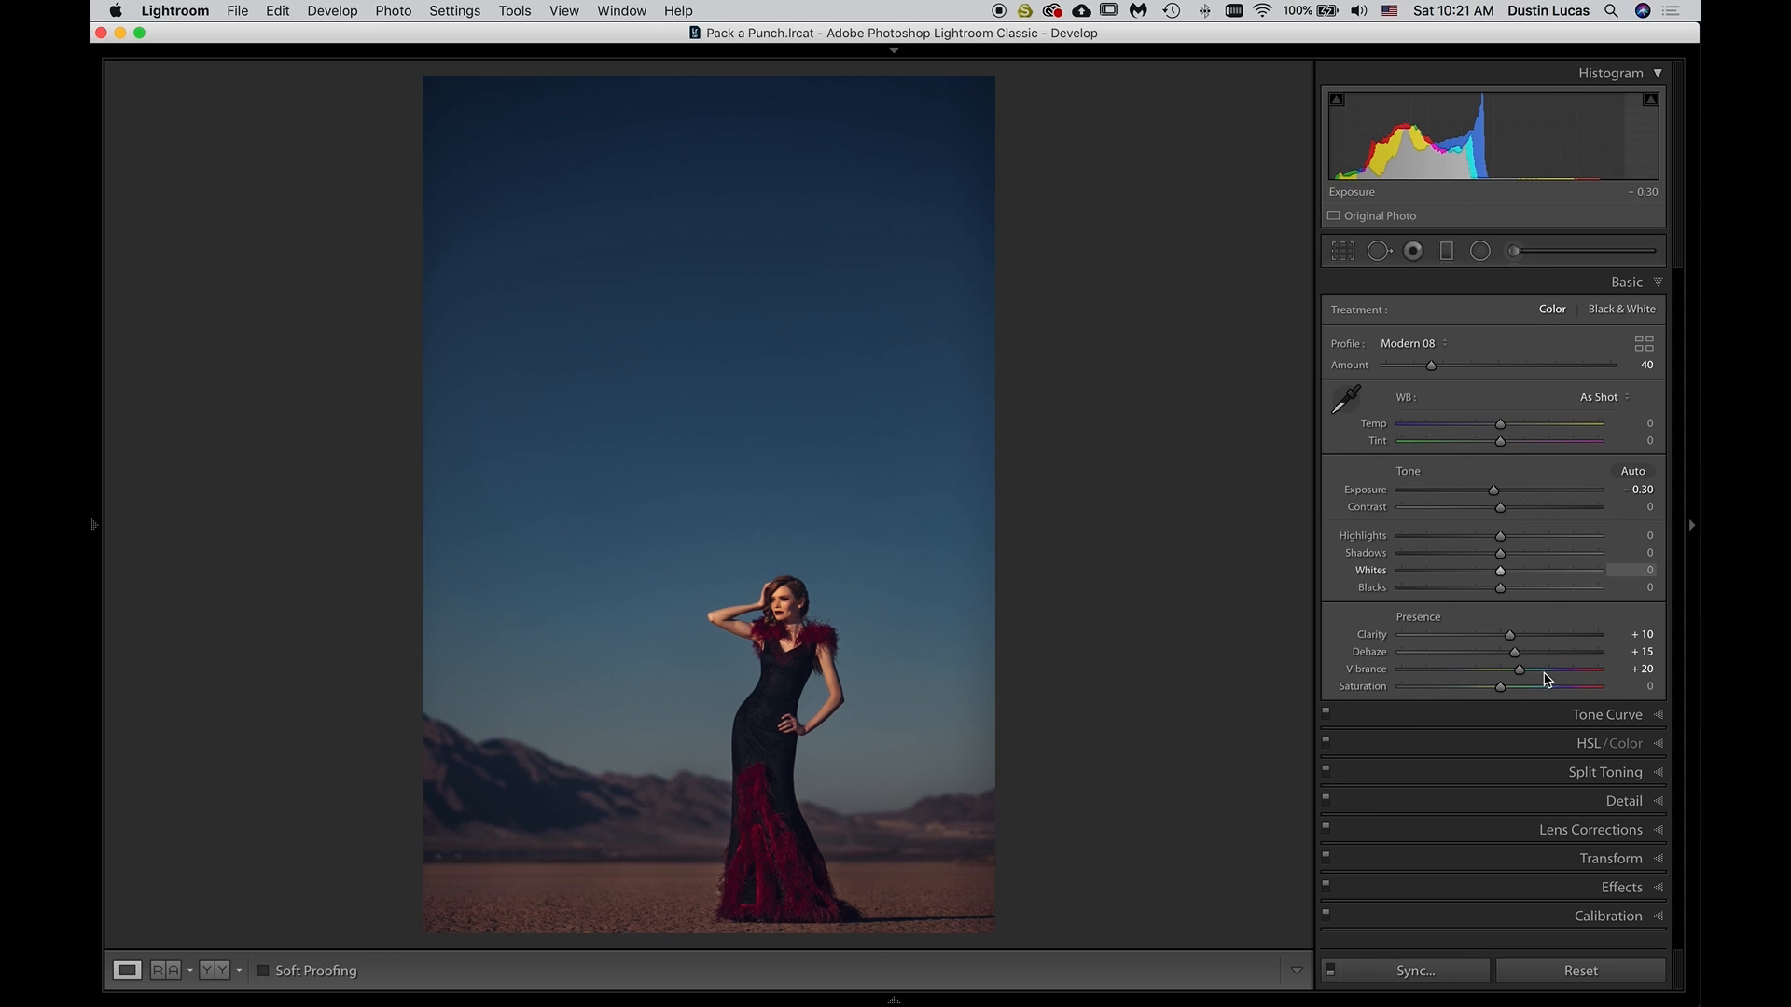
Open the Detail settings and set the portrait's Sharpening Amount to 20
click(1512, 804)
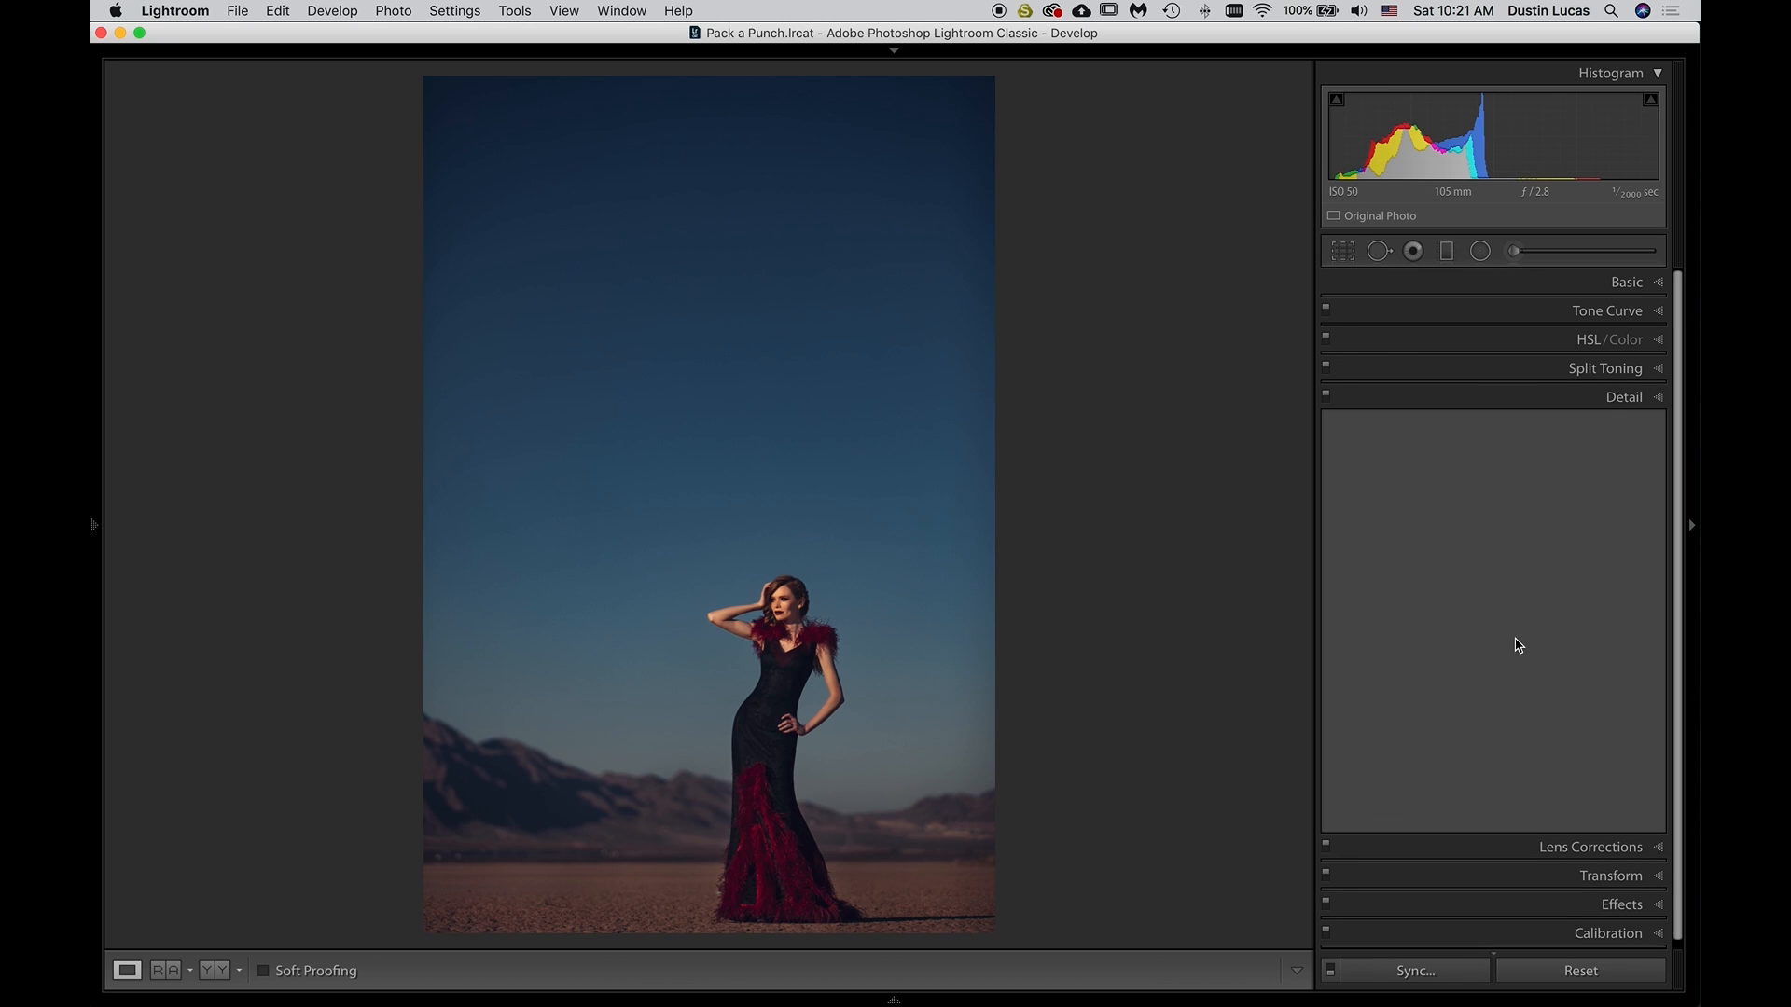
key(Up)
key(Up)
key(Up)
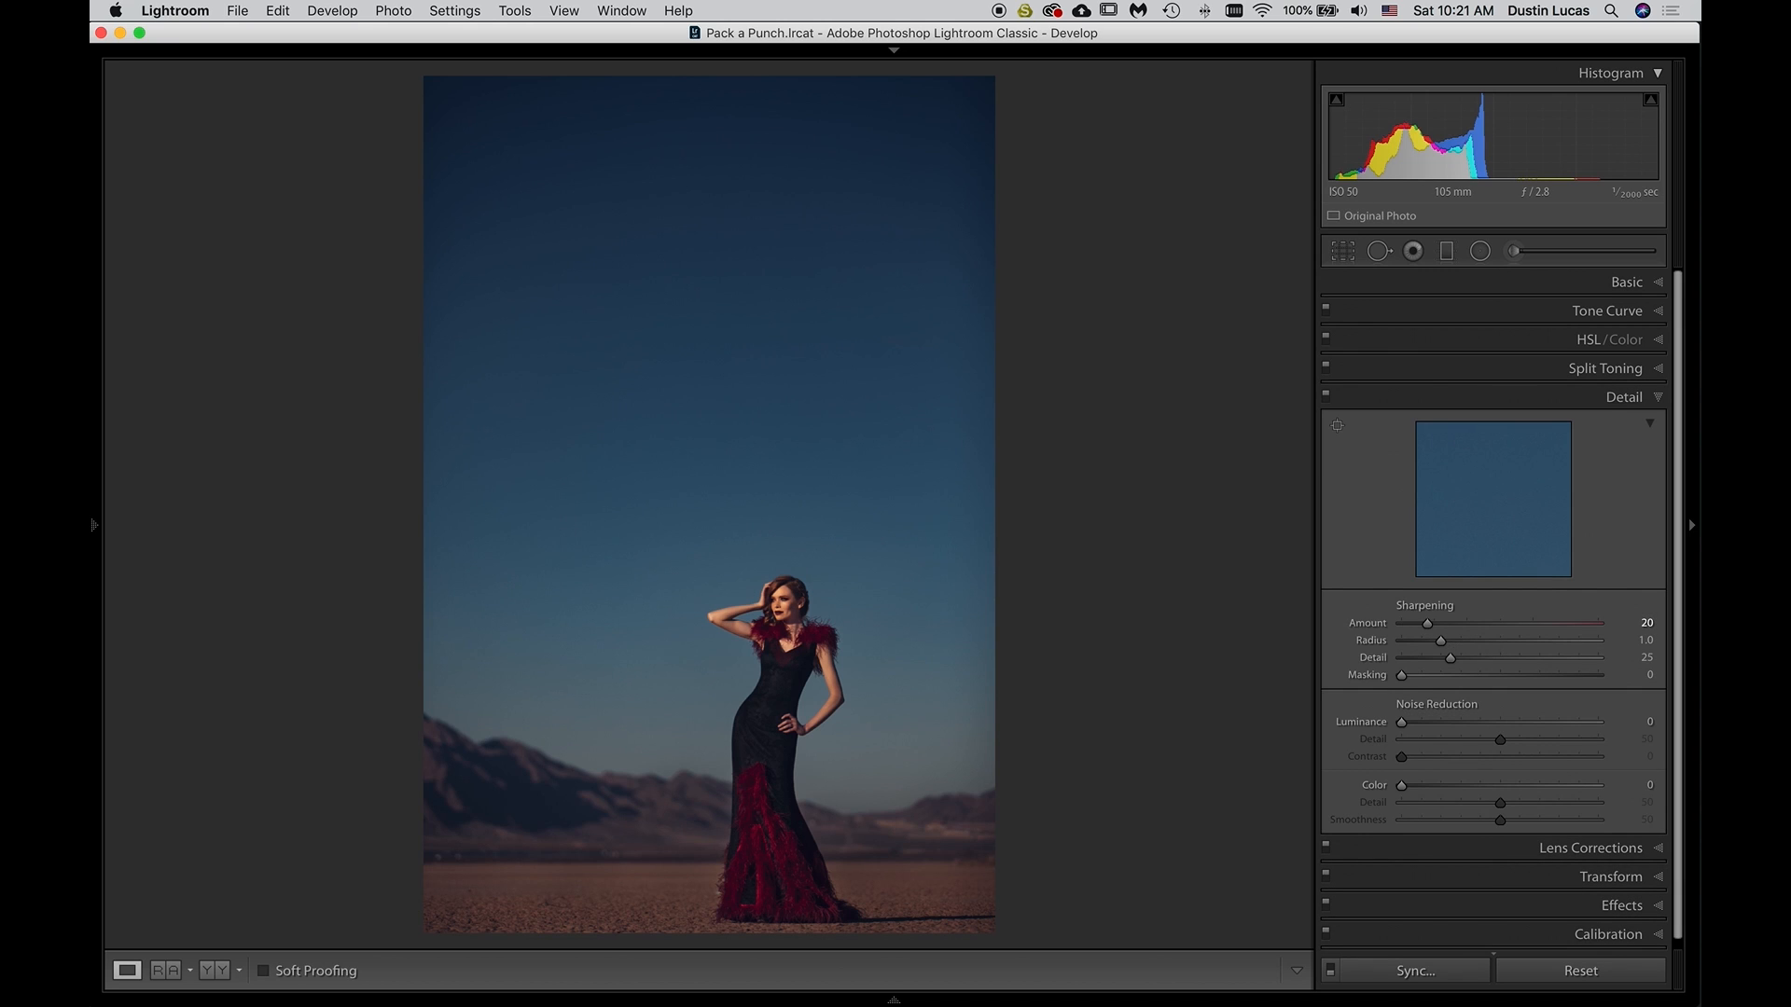
Raise the Sharpening Amount to 50, comparing the model up close with the Detail adjustments switched off and on
click(777, 619)
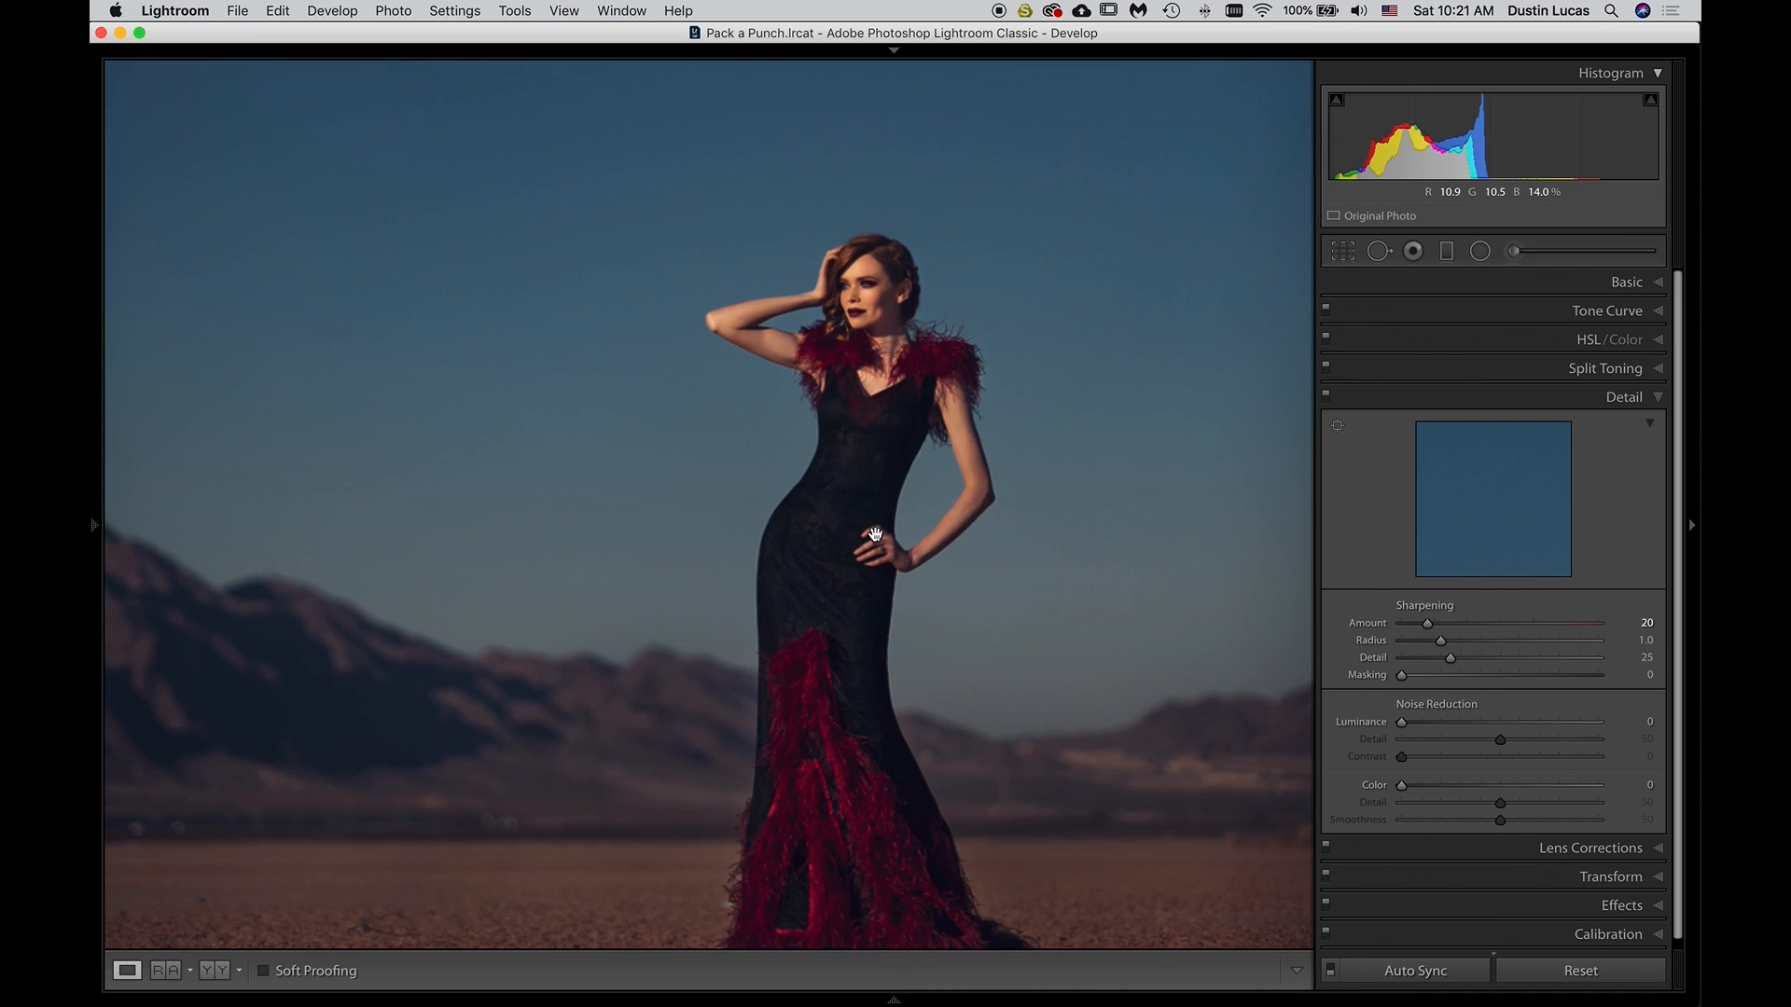
click(874, 444)
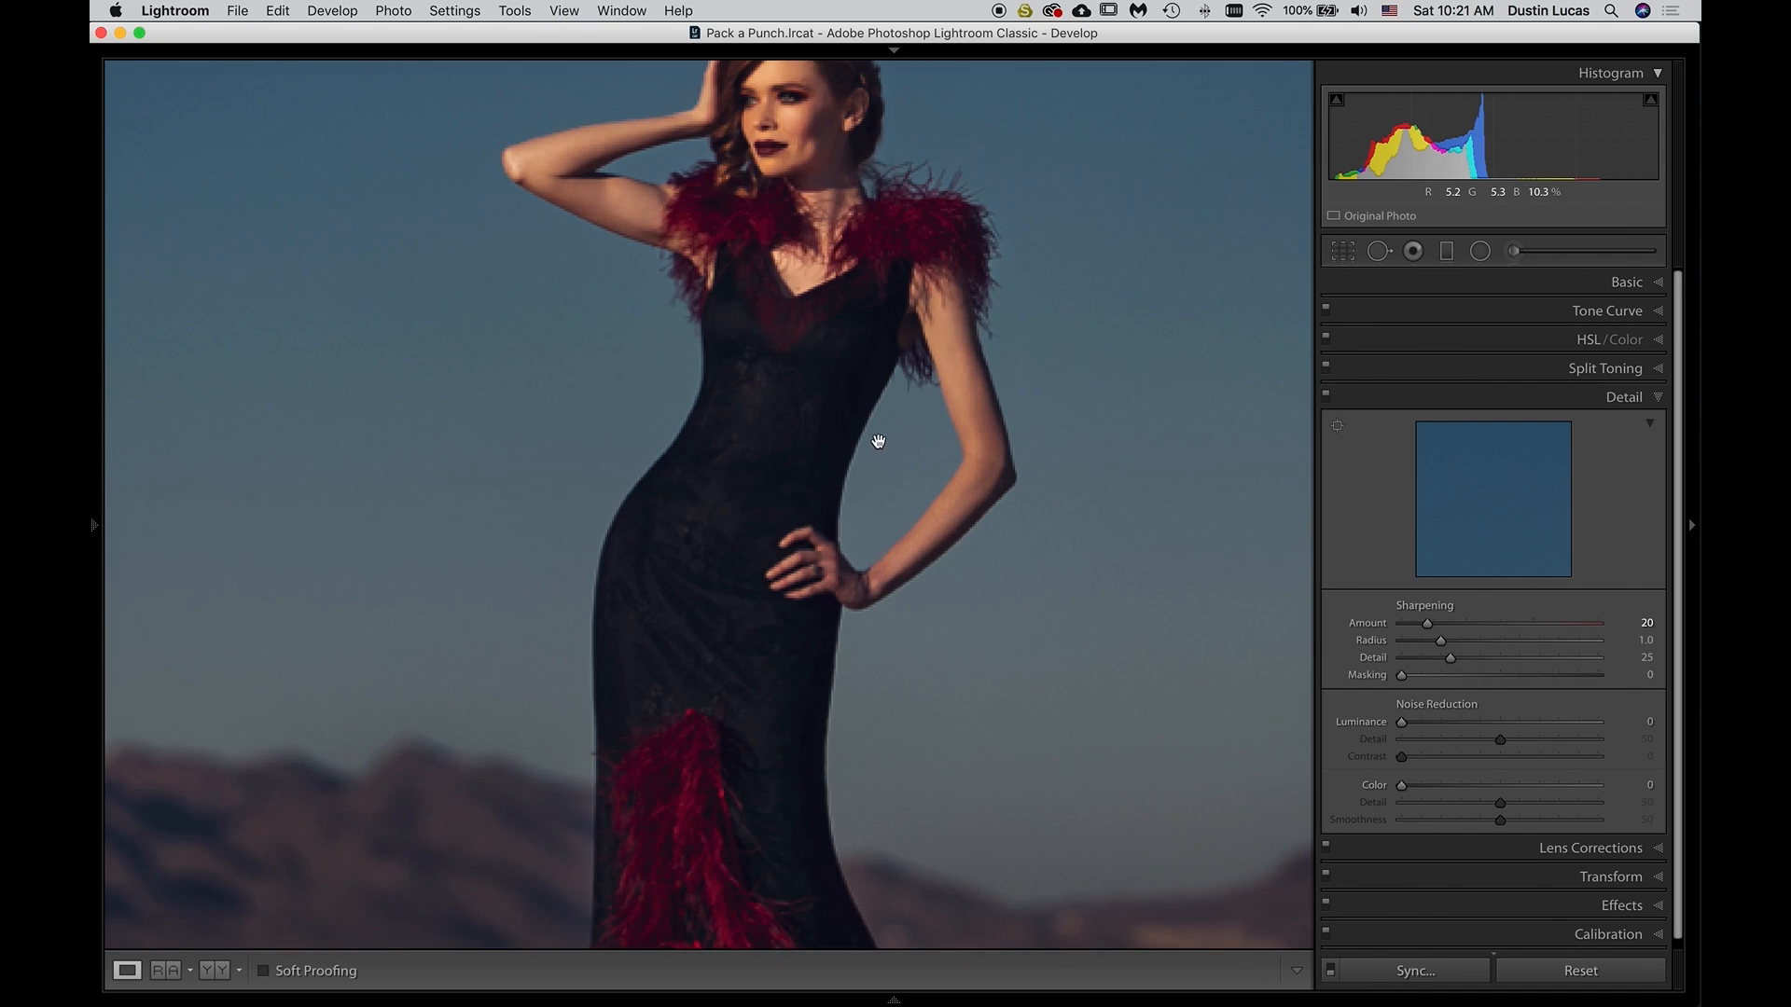
key(super+minus)
drag(800, 306, 899, 435)
key(super)
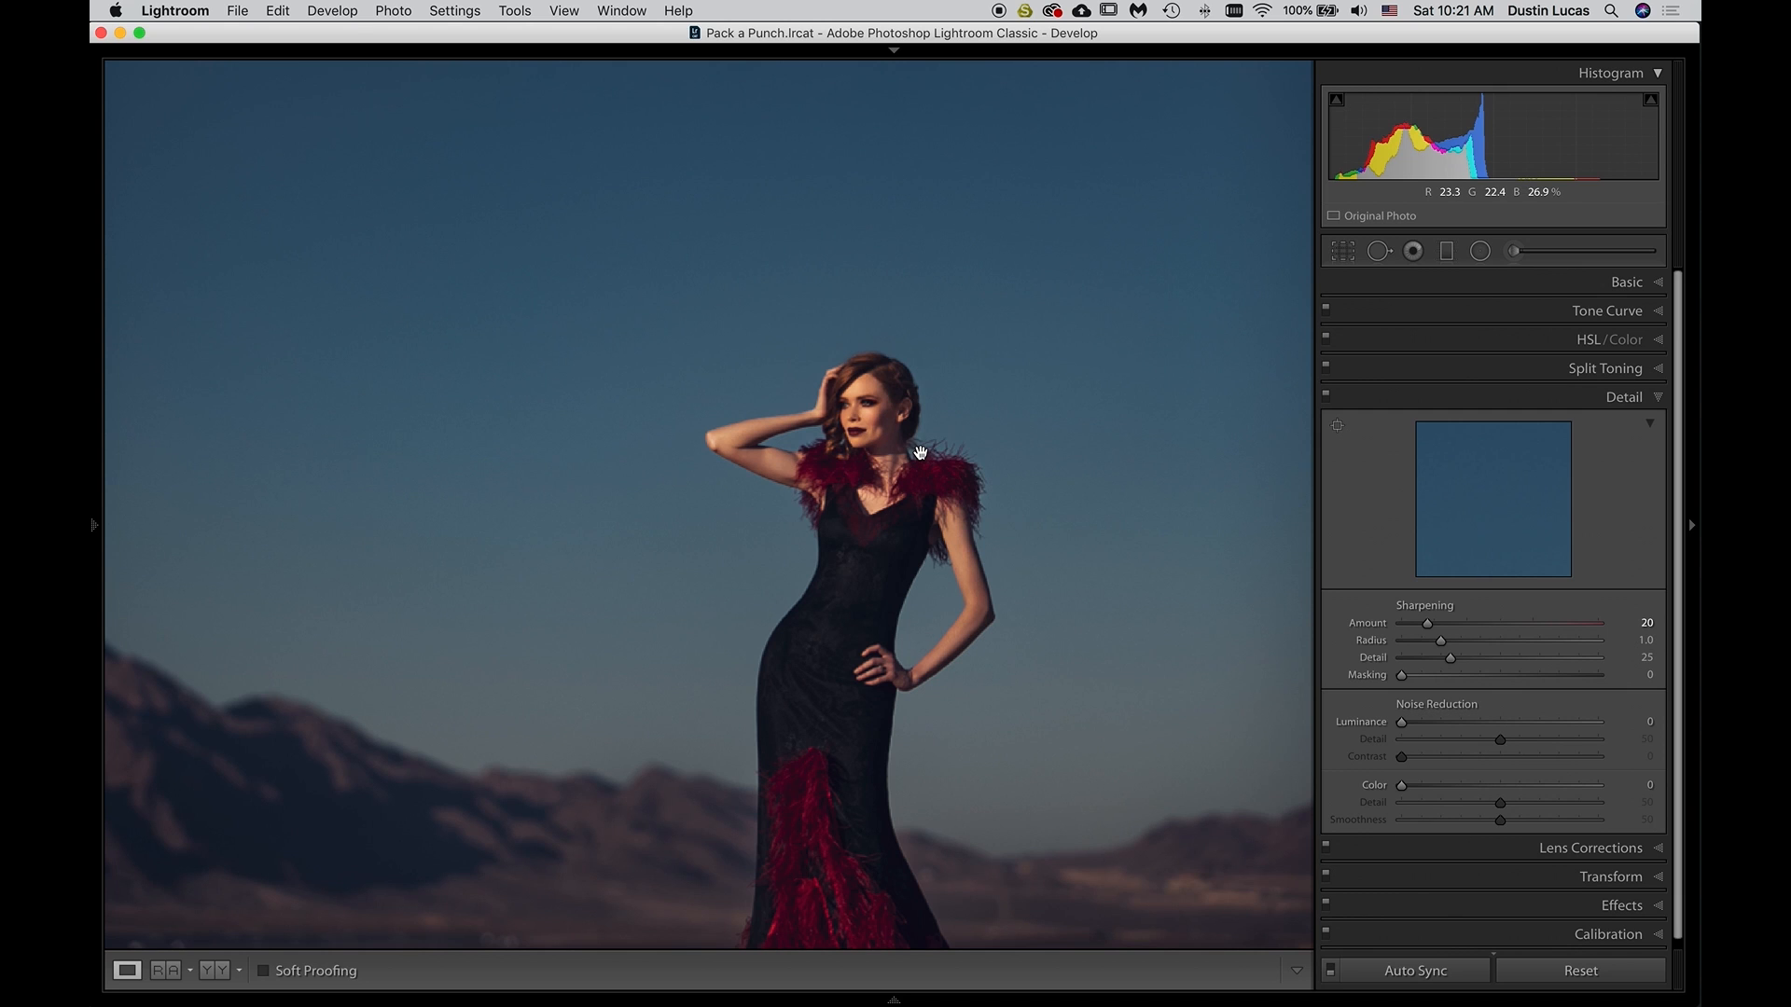
key(super+minus)
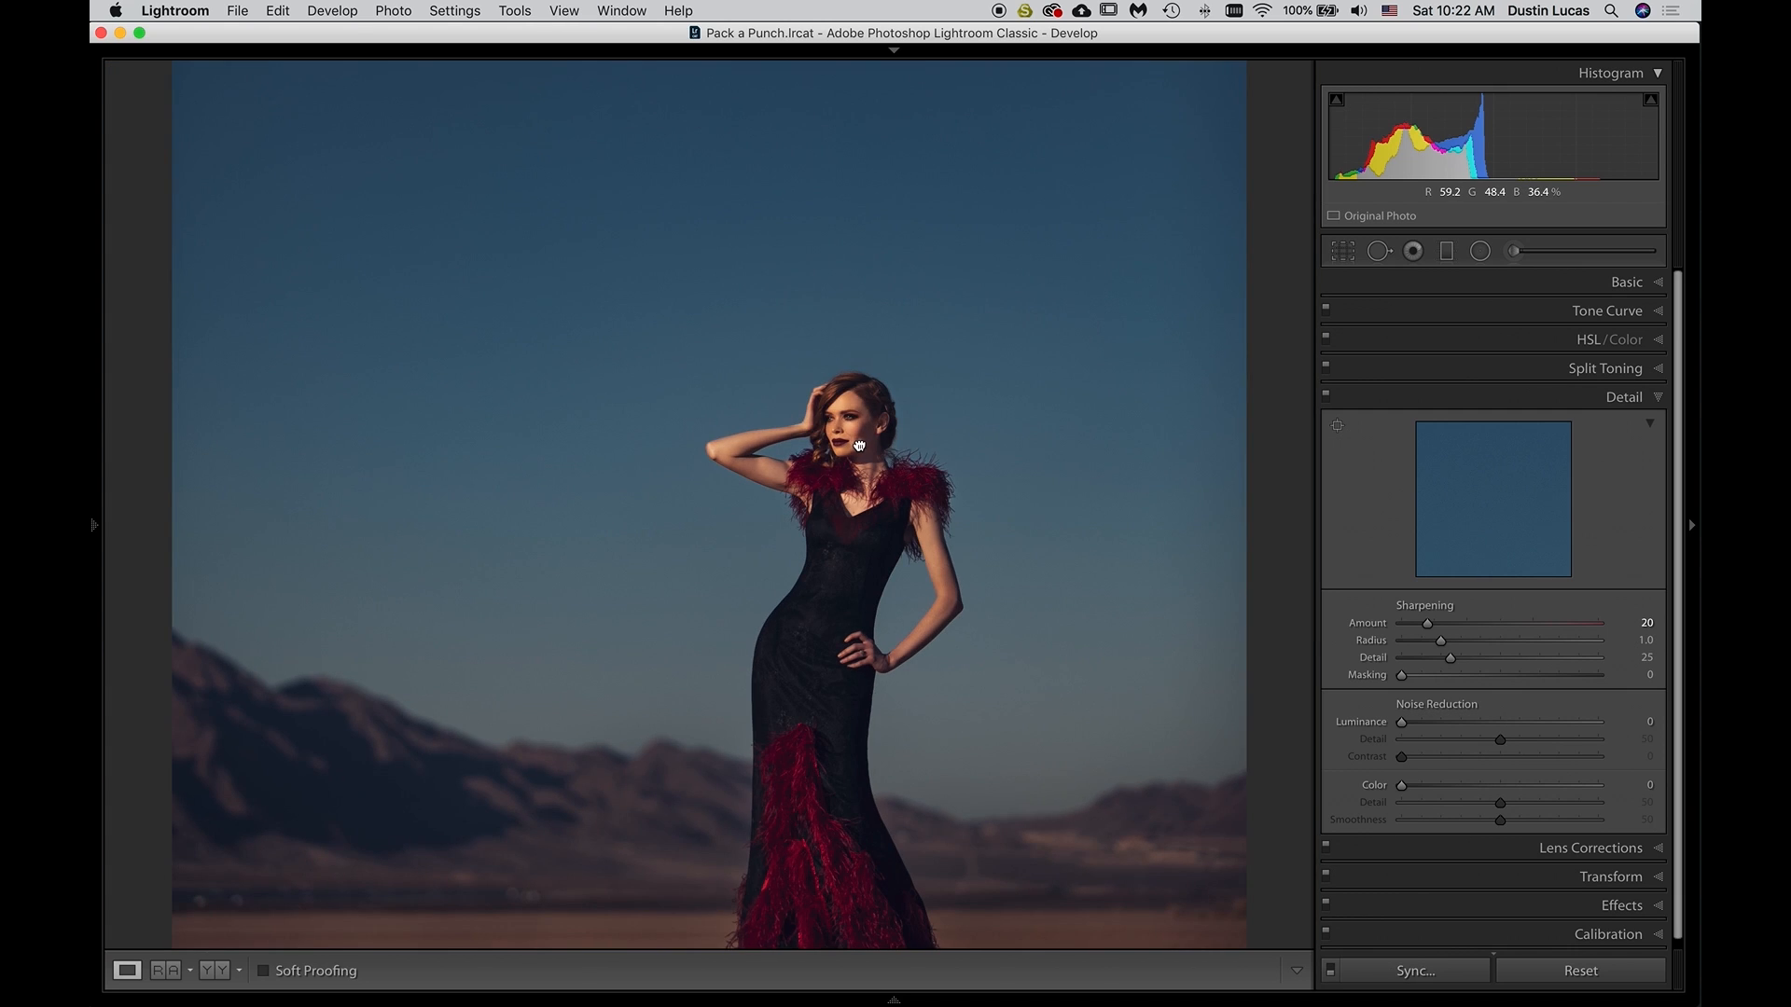
key(super+equal)
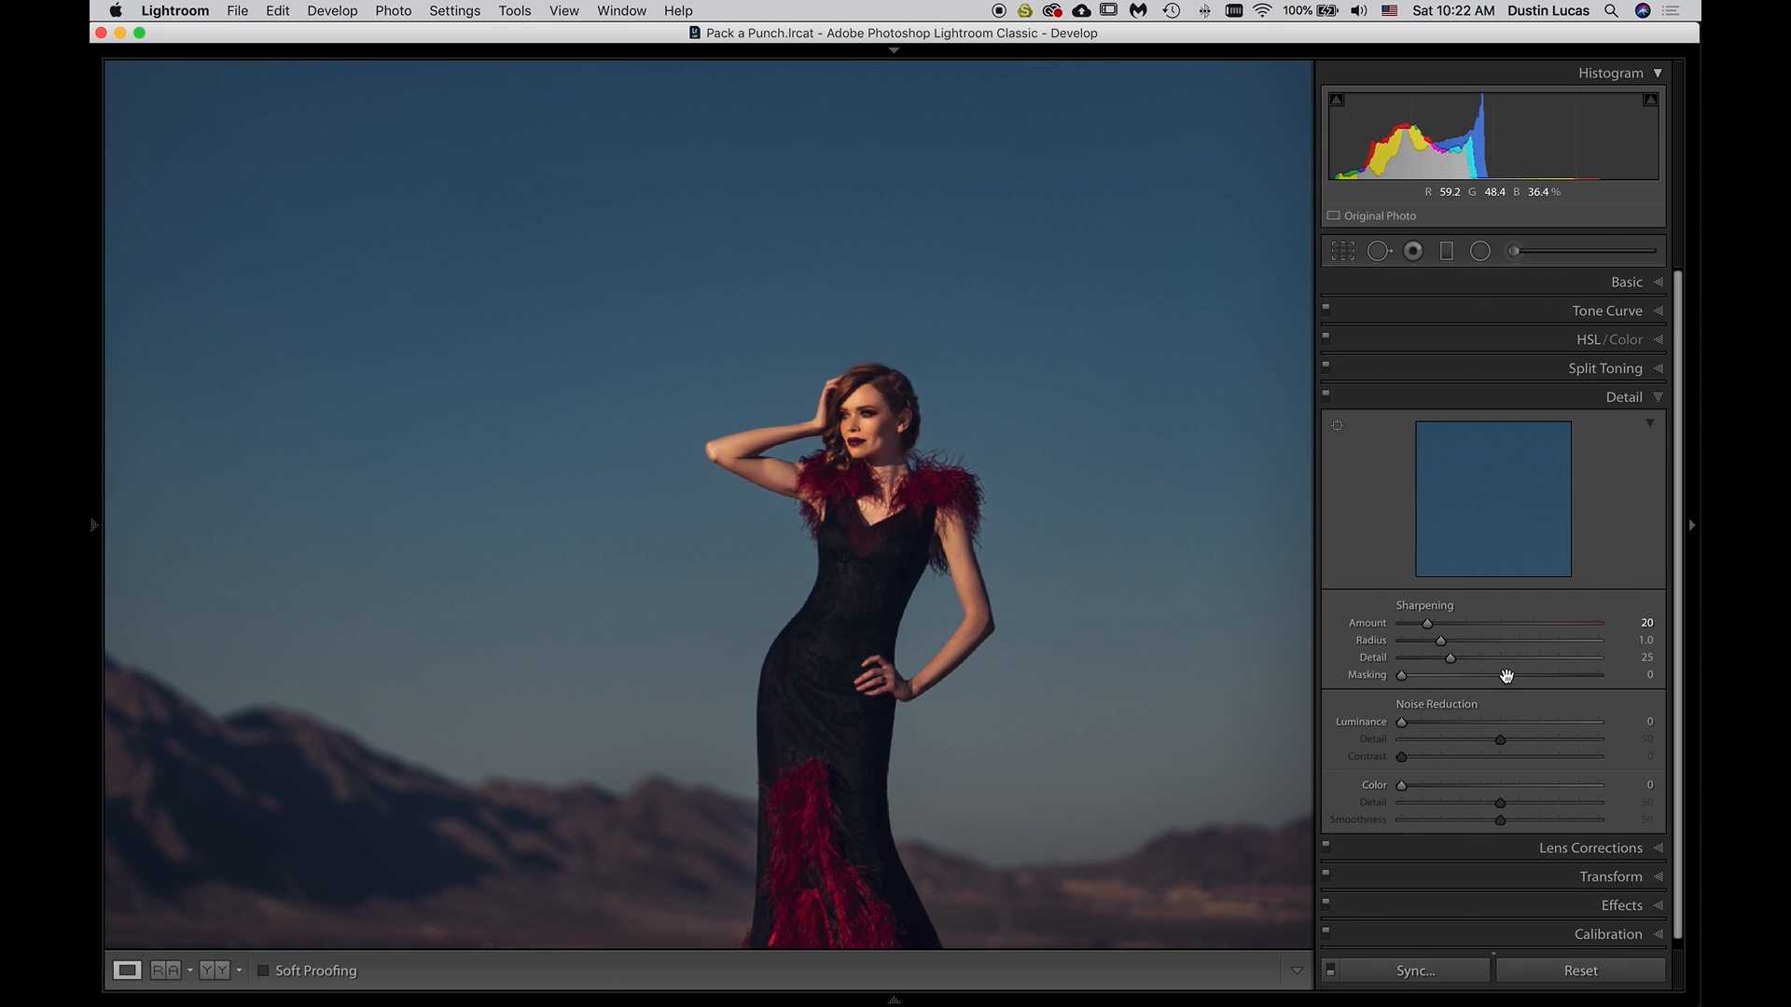
scroll(1457, 628, up, 5)
click(1326, 400)
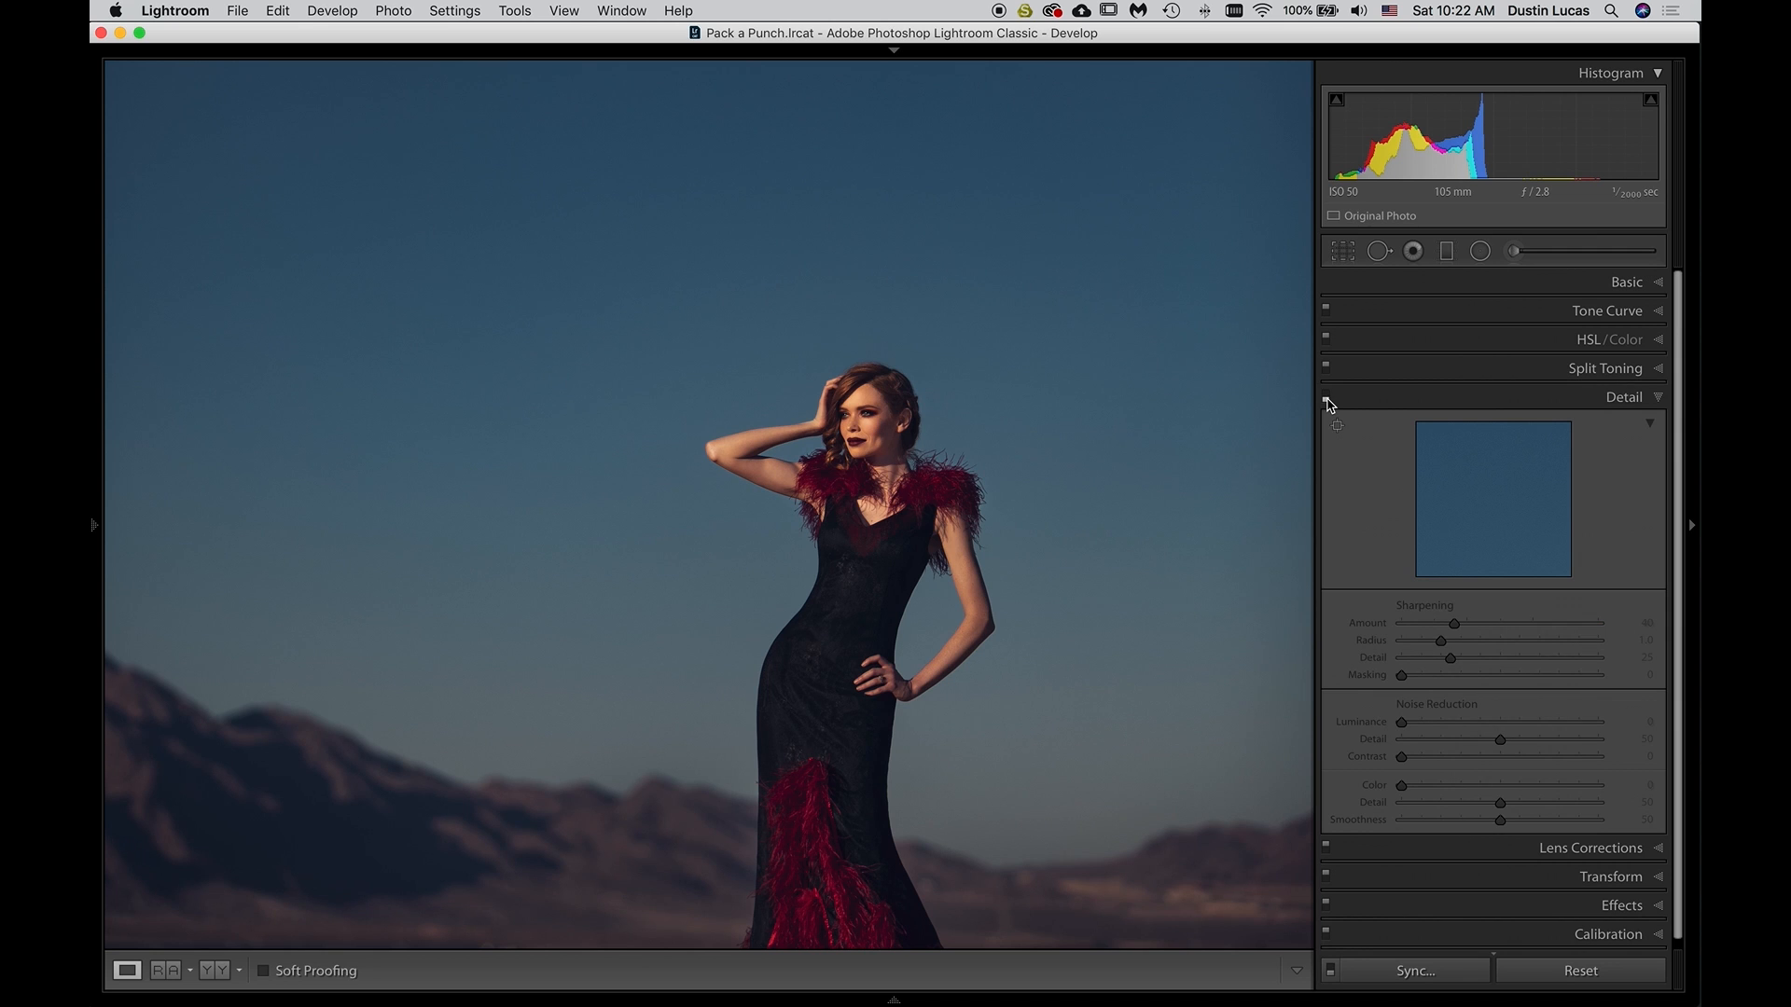
click(1327, 401)
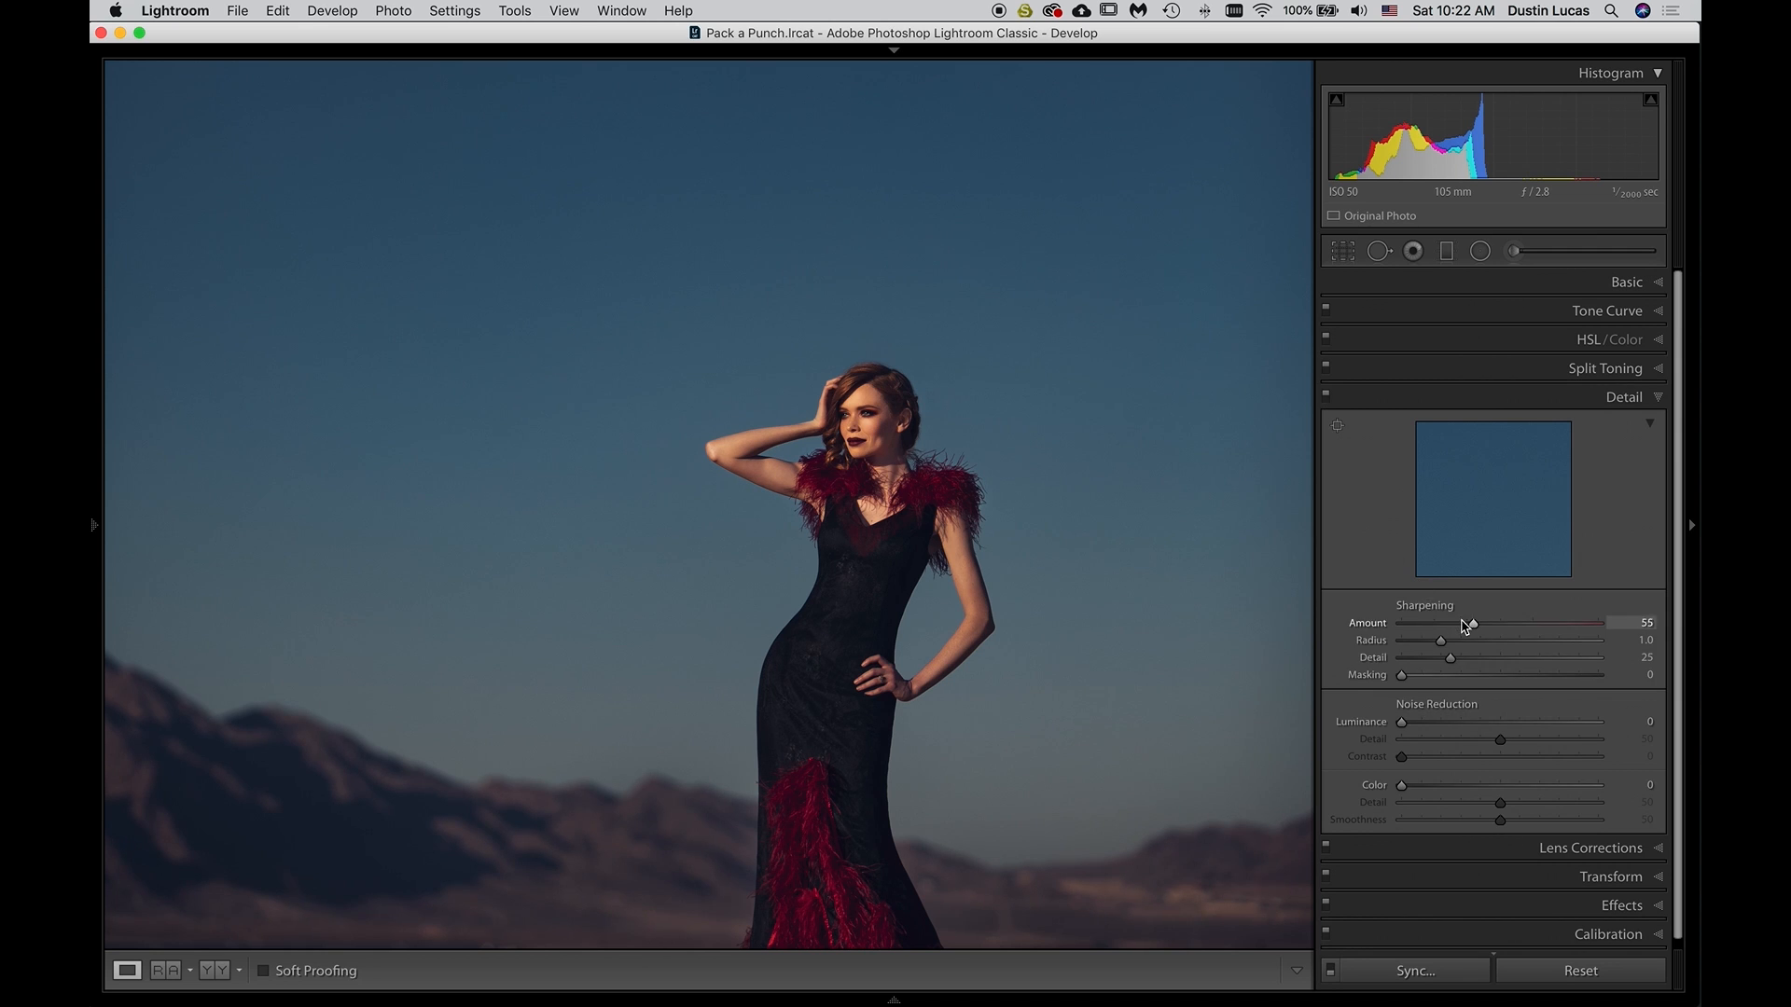
click(1327, 401)
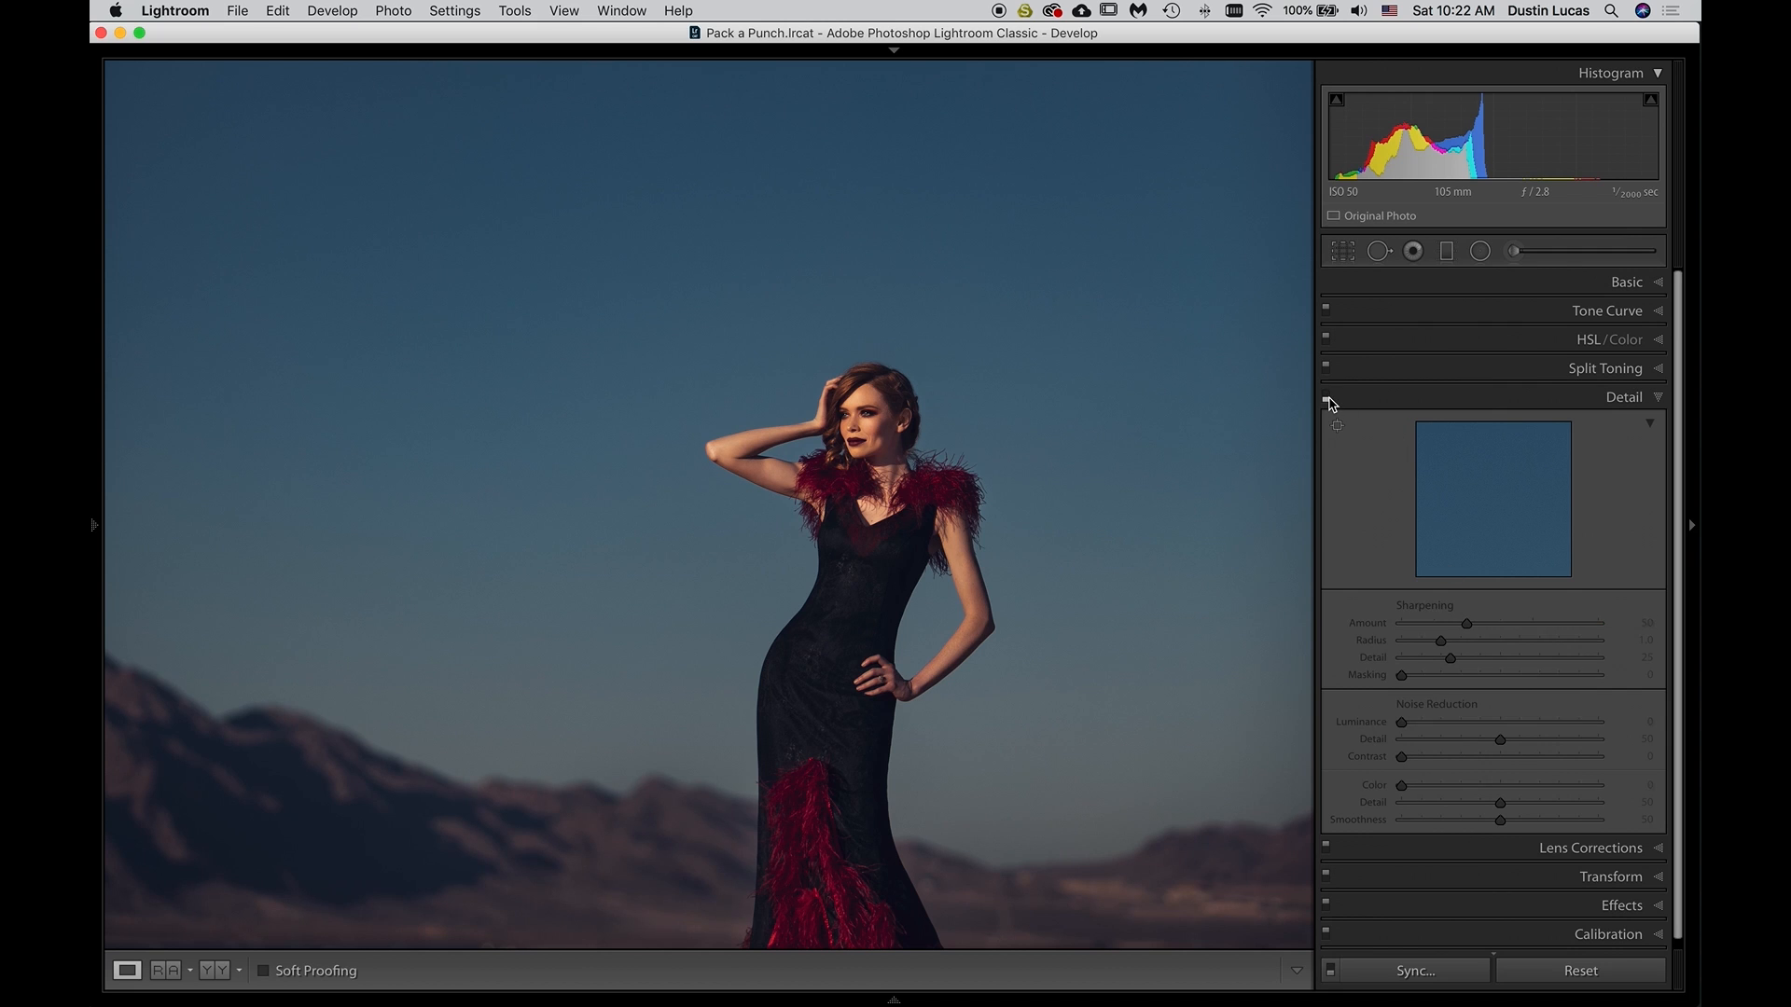
click(1327, 401)
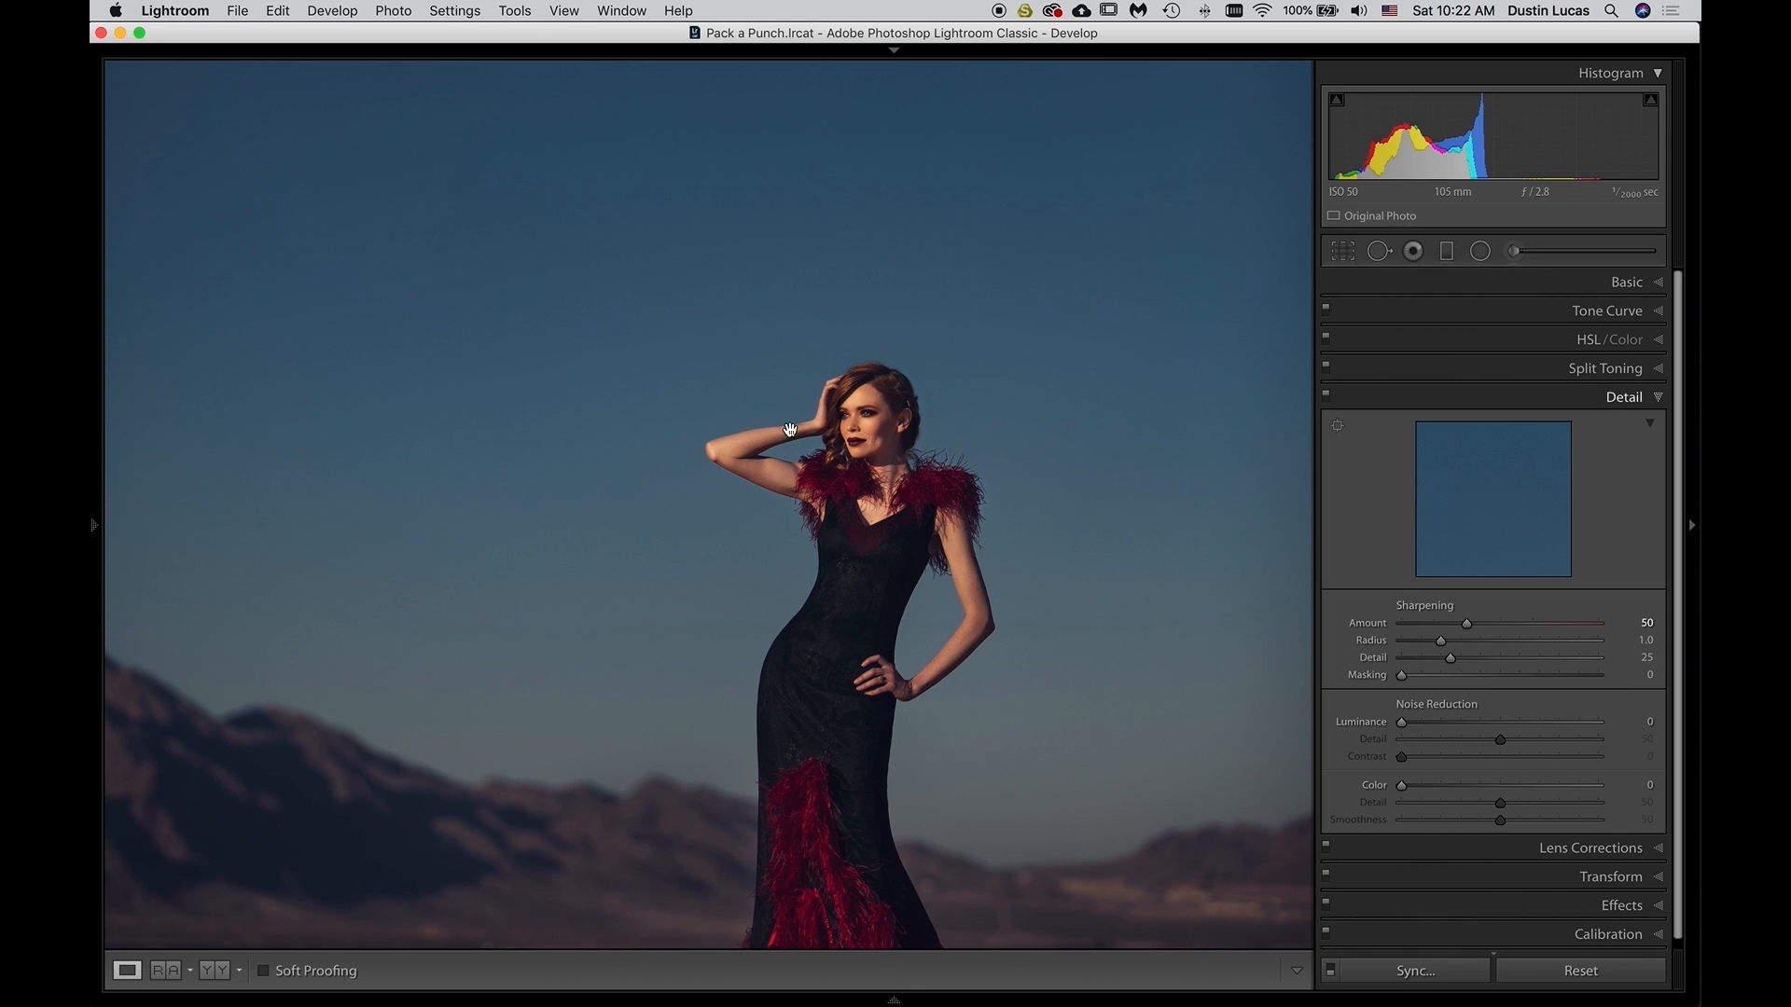